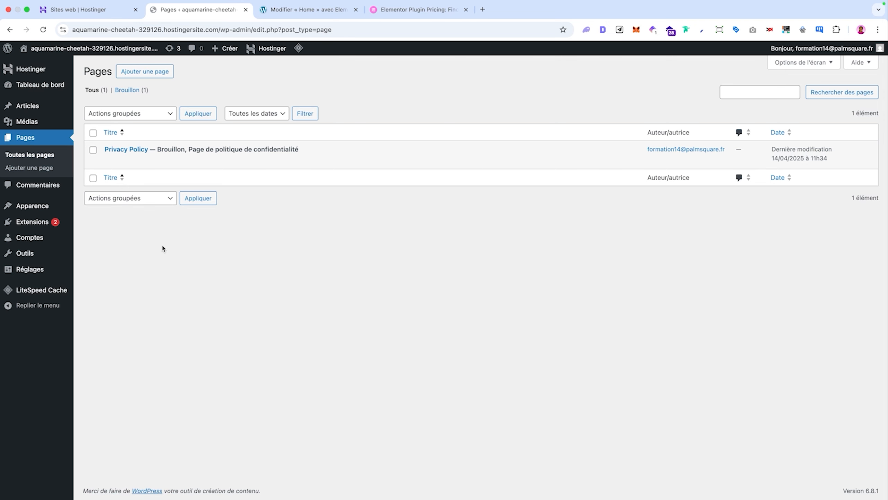
# Install and activate the Elementor Website Builder extension from the popular extensions, and leave its account setup without connecting
pyautogui.moveTo(51, 223)
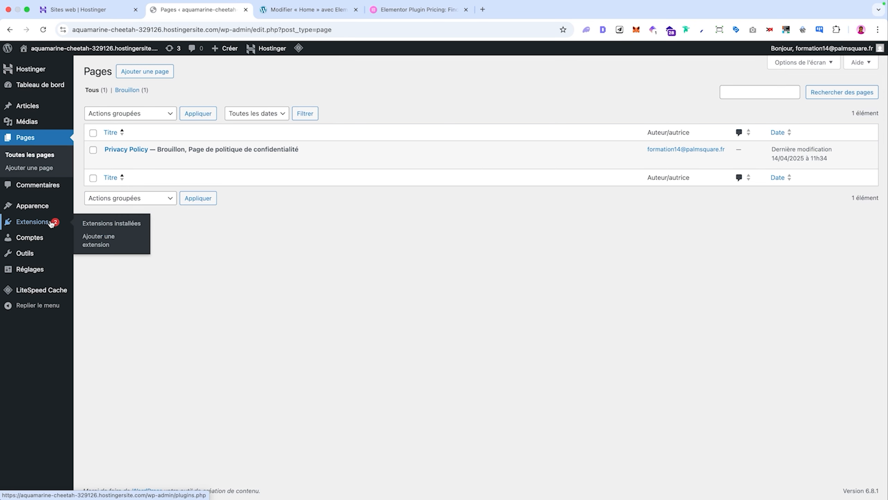
pyautogui.click(33, 226)
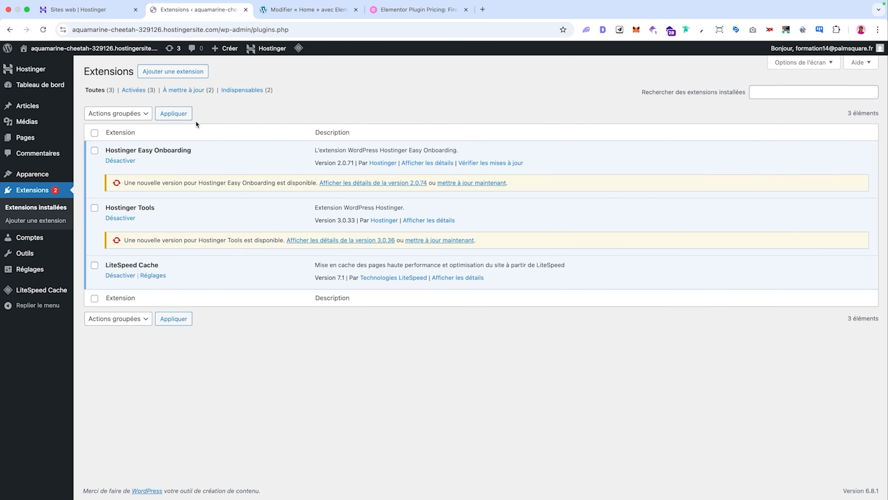
pyautogui.click(175, 73)
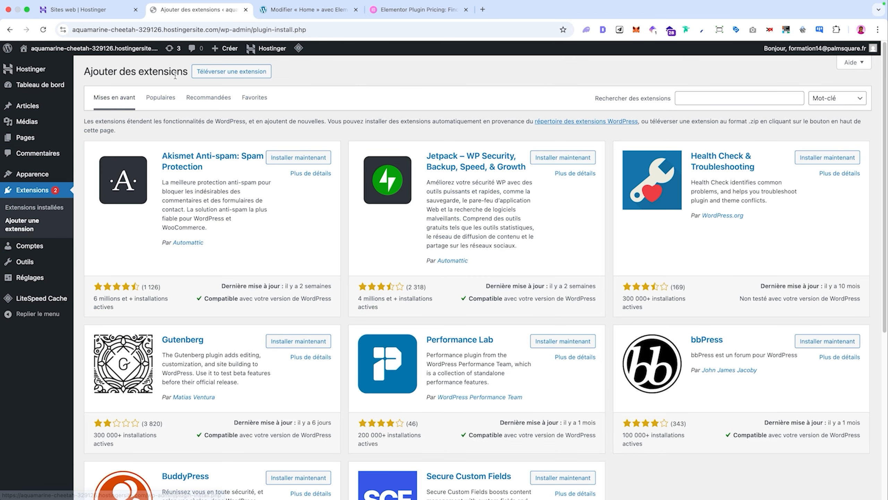
pyautogui.click(169, 97)
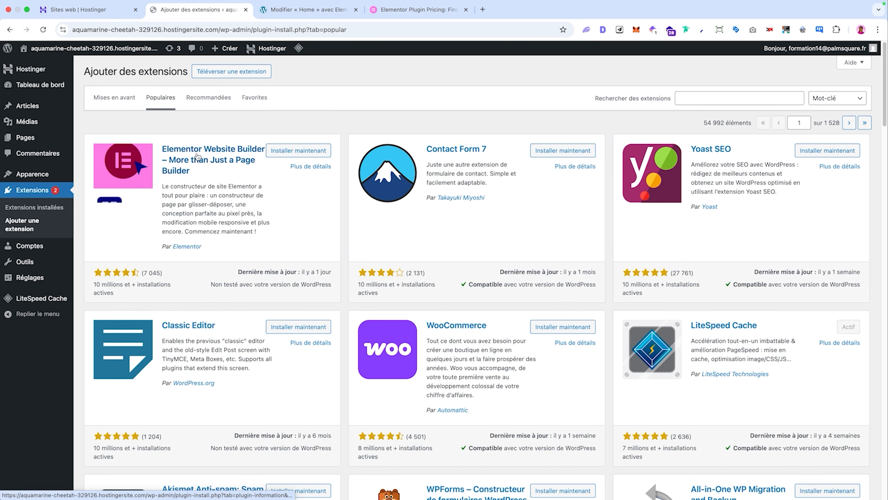
pyautogui.click(299, 150)
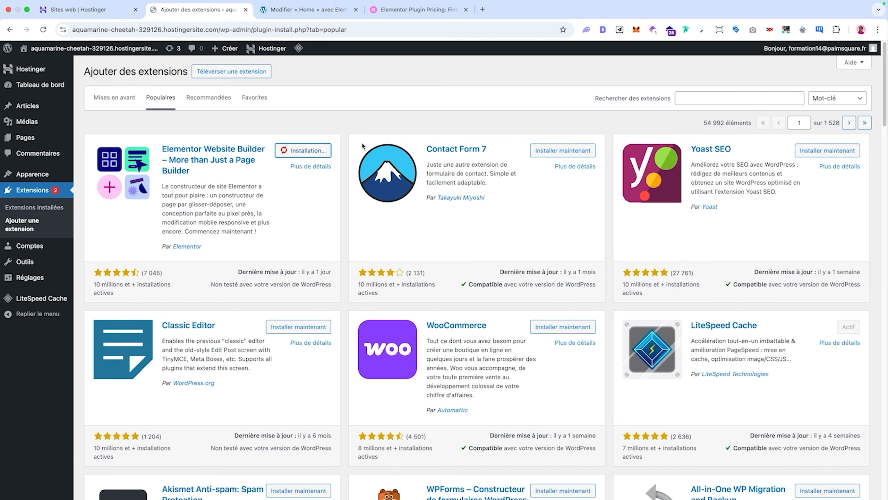
pyautogui.moveTo(90, 293); pyautogui.dragTo(123, 293)
pyautogui.click(108, 293)
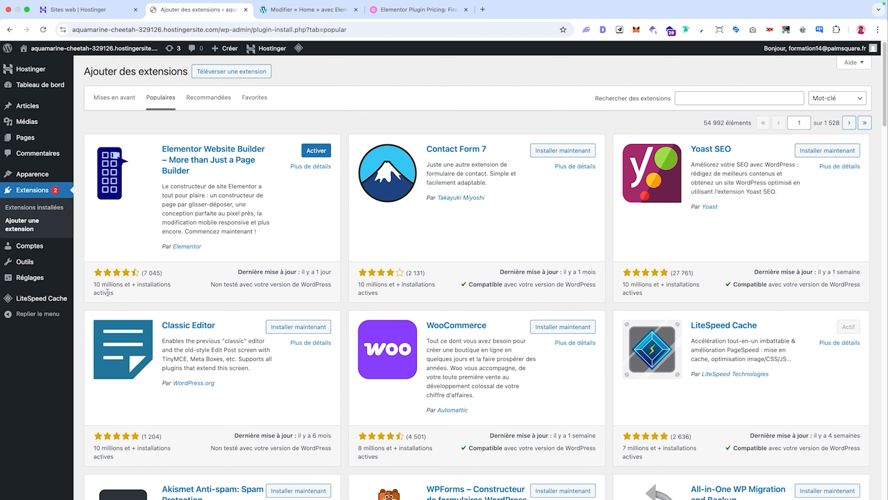
pyautogui.click(329, 153)
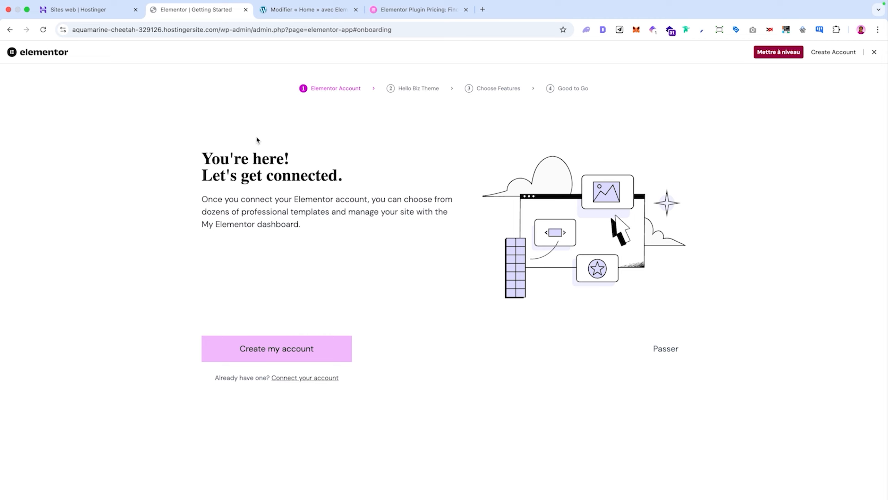
pyautogui.click(874, 53)
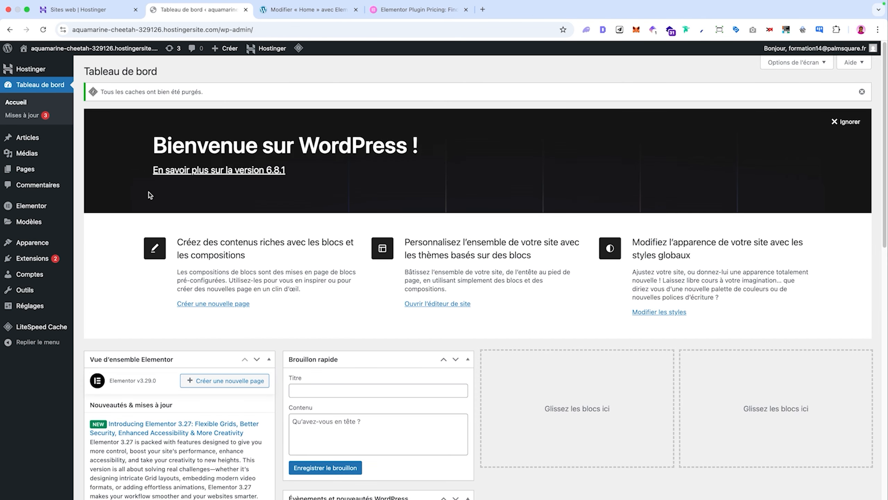
# Open the site's themes and look over the Home page in the other Elementor tab down to its footer
pyautogui.moveTo(33, 252)
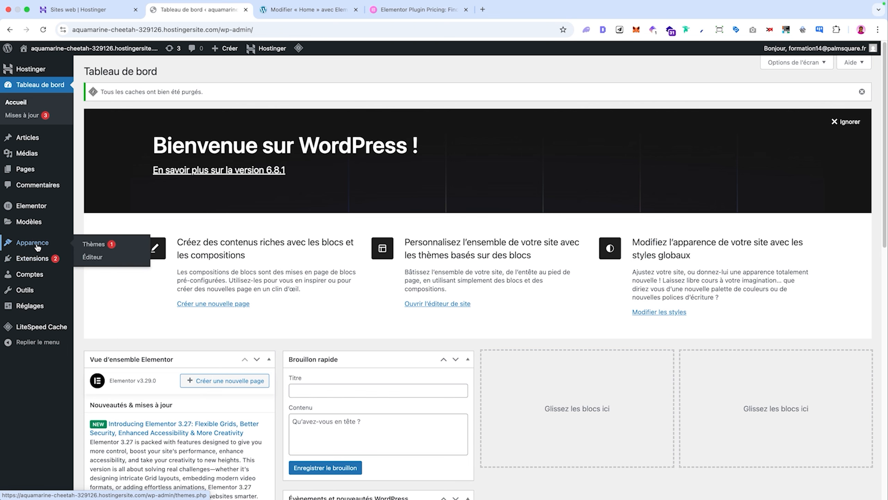
pyautogui.click(37, 247)
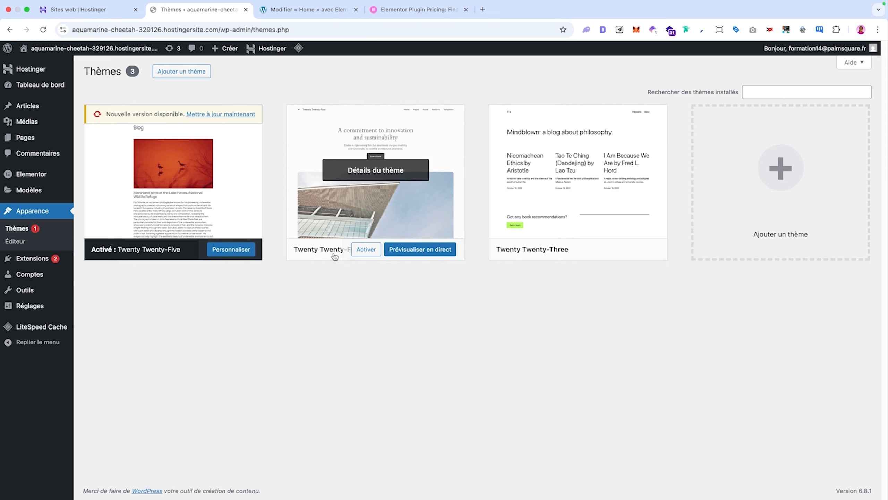
pyautogui.hotkey('ctrl', 'Tab')
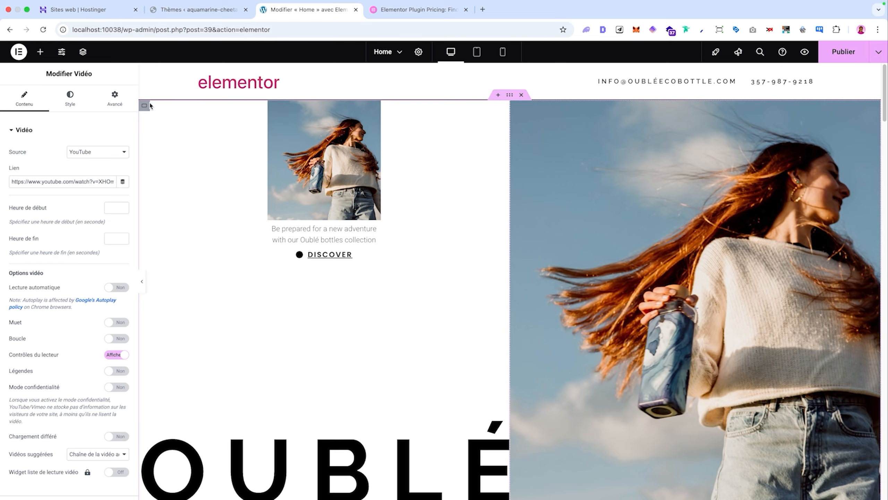
pyautogui.scroll(-15, 309, 247)
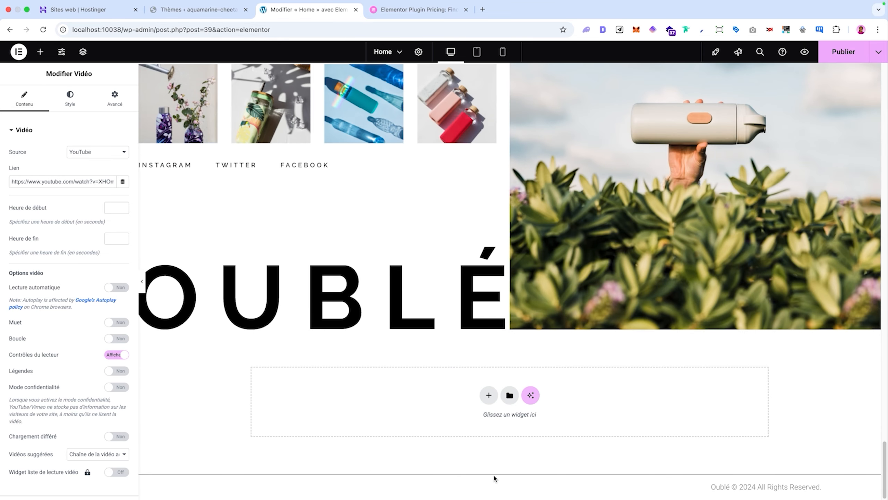
pyautogui.click(218, 10)
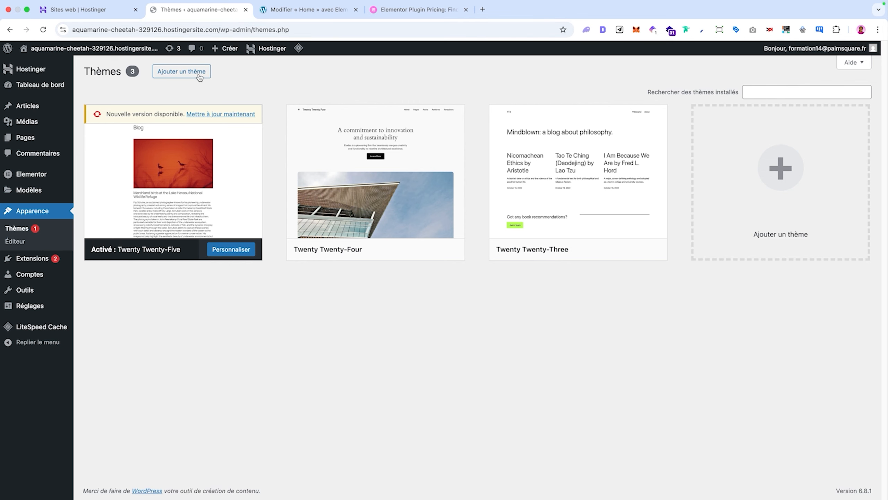
# Install and activate the Hello Elementor theme from the popular themes
pyautogui.click(156, 72)
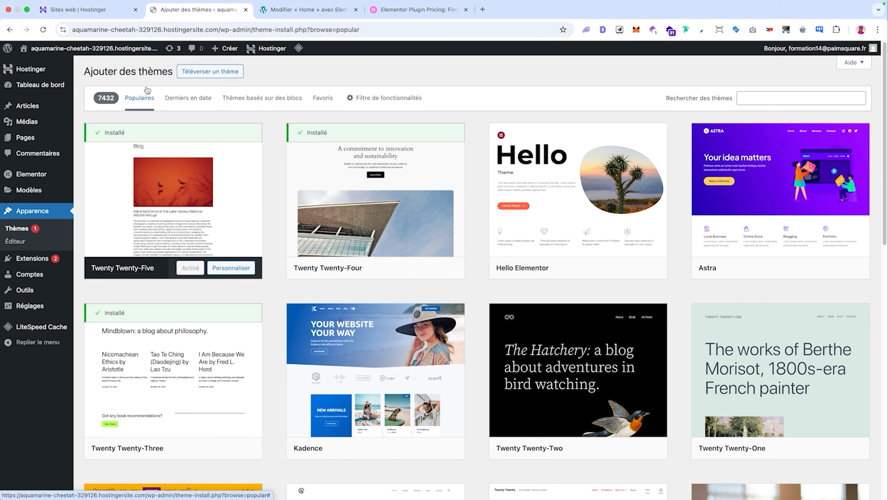
pyautogui.moveTo(530, 164)
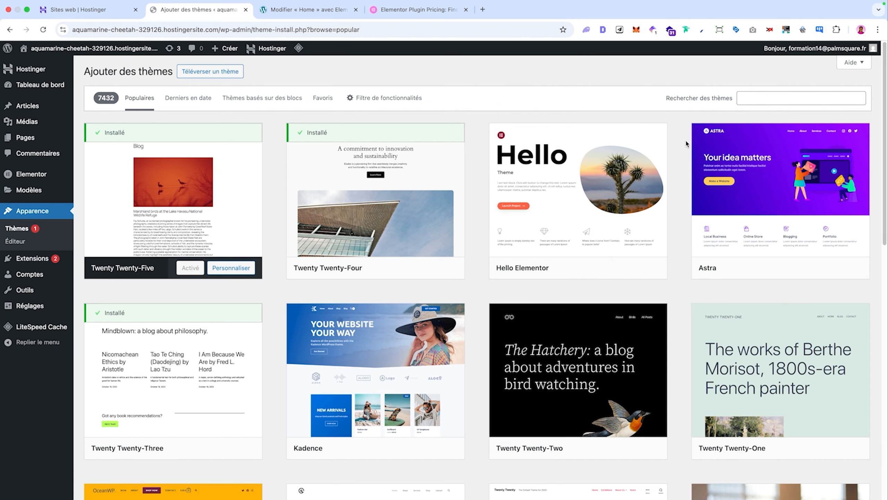
pyautogui.moveTo(586, 238)
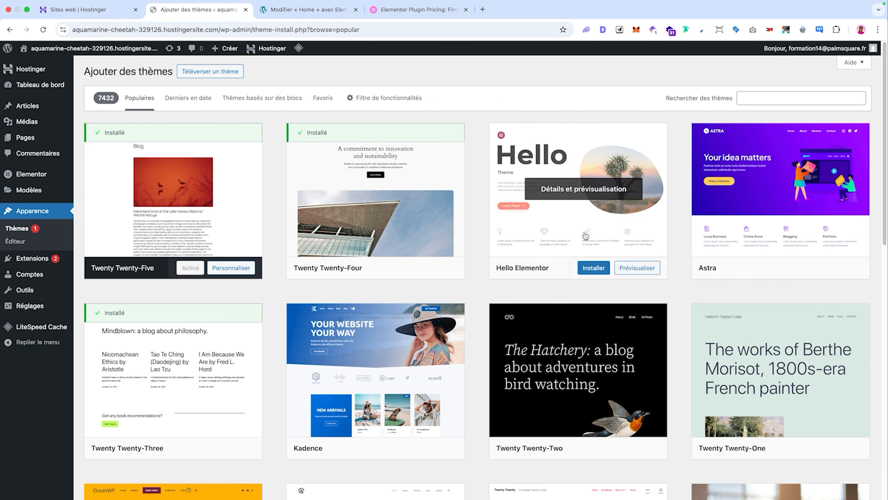
pyautogui.click(583, 269)
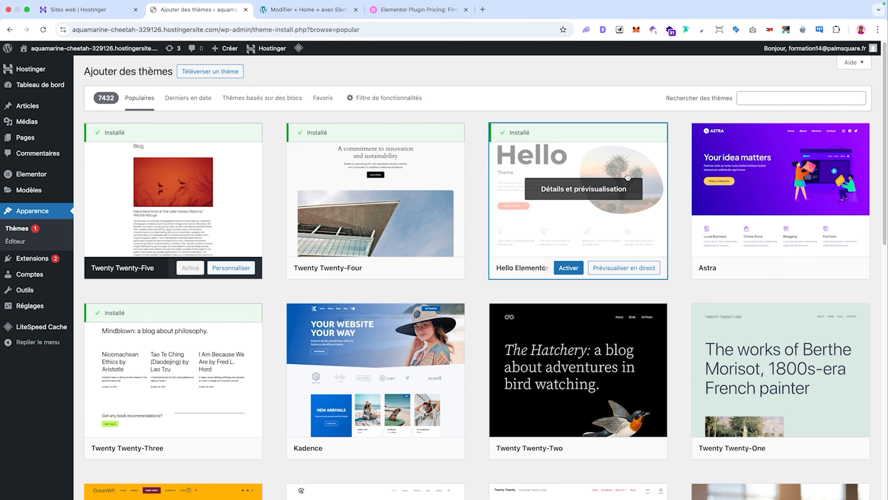
pyautogui.click(567, 273)
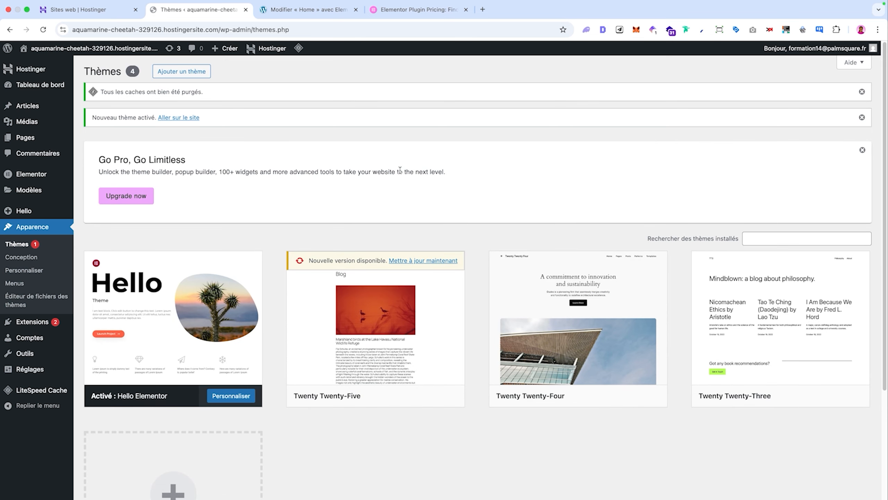
# Dismiss the Go Pro offer, the new theme notice and the cache notice on the themes page
pyautogui.click(862, 150)
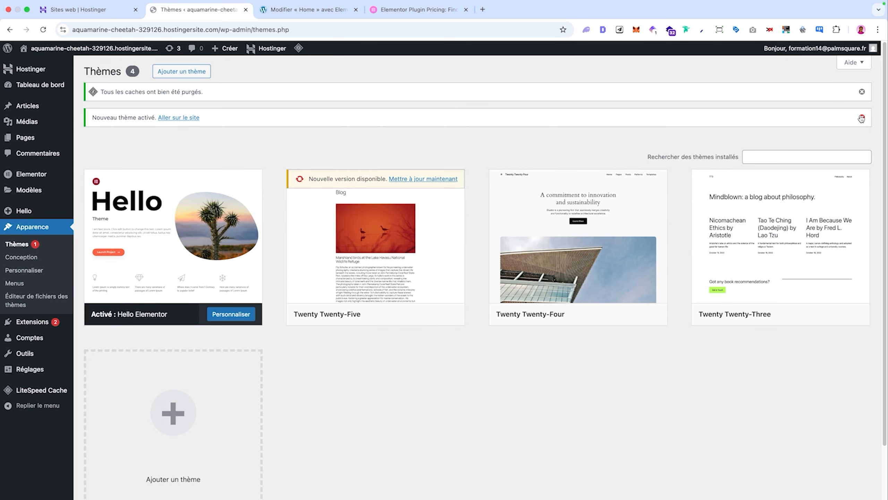
pyautogui.click(863, 117)
pyautogui.click(862, 93)
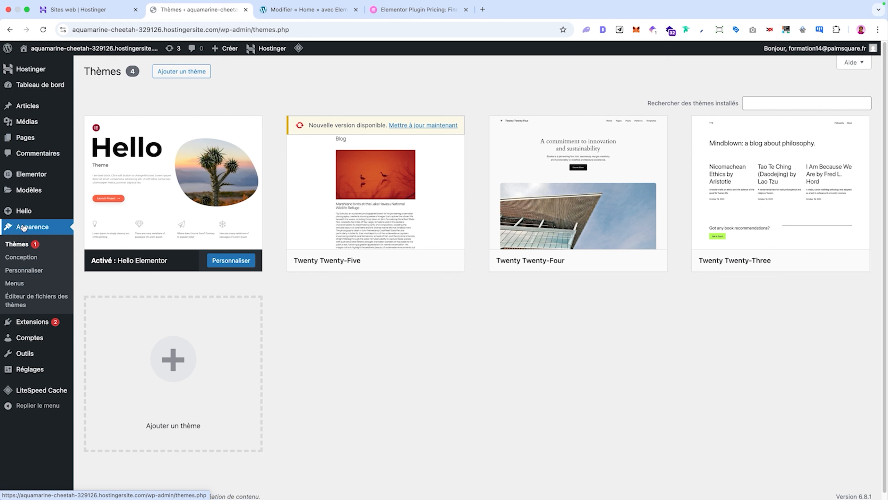
# Add a new page to the site and open it for editing with Elementor
pyautogui.moveTo(29, 212)
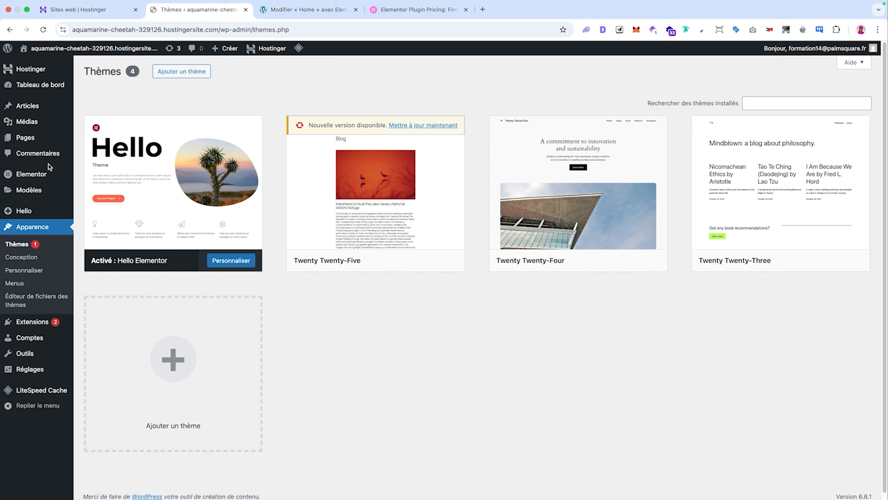
pyautogui.moveTo(26, 139)
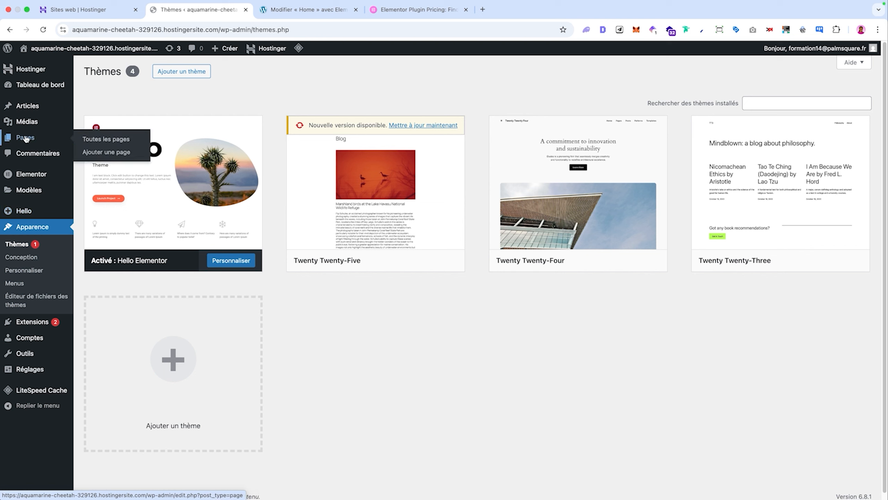
pyautogui.click(27, 139)
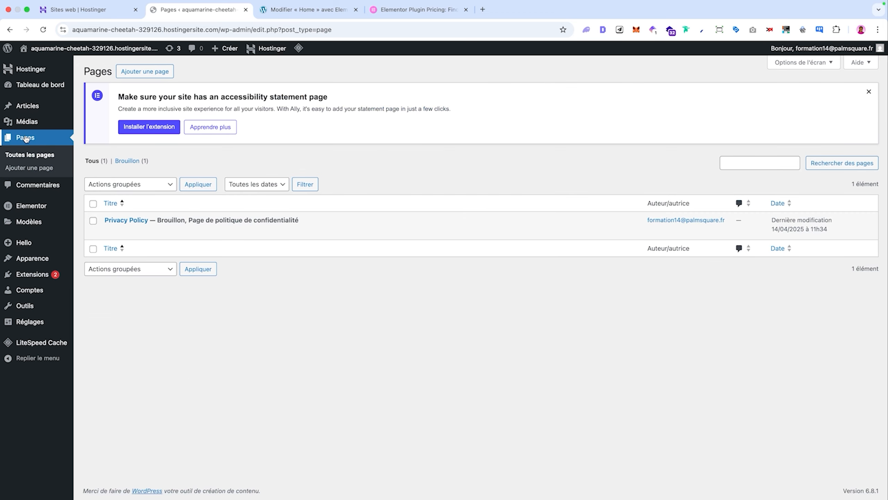
pyautogui.click(146, 72)
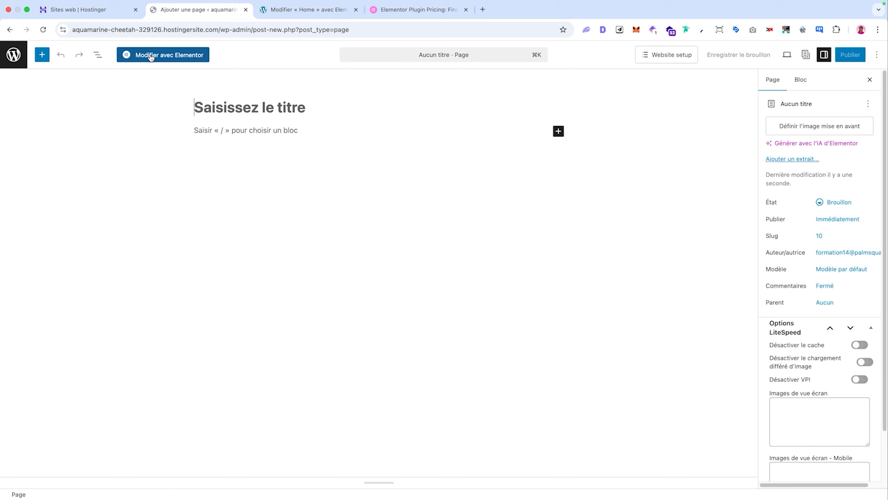
pyautogui.click(183, 56)
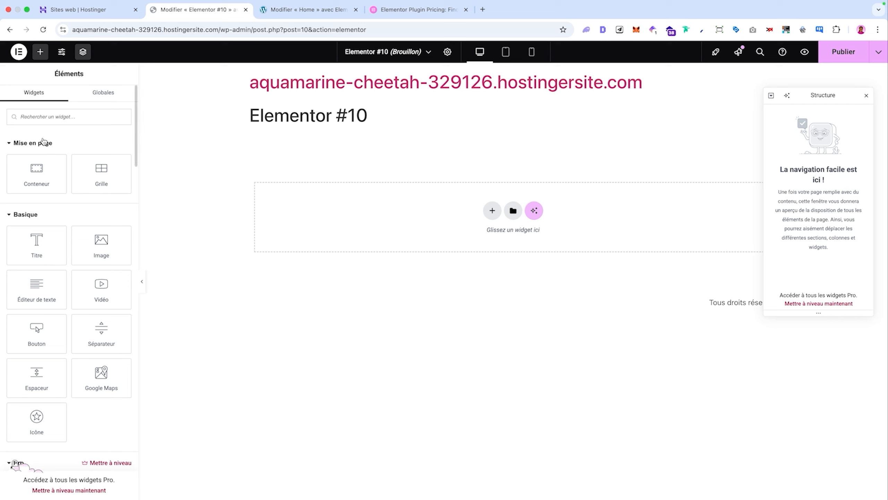
# Move the floating Structure window out of the way and close it, and preview the page in the tablet layout
pyautogui.scroll(-2, 45, 147)
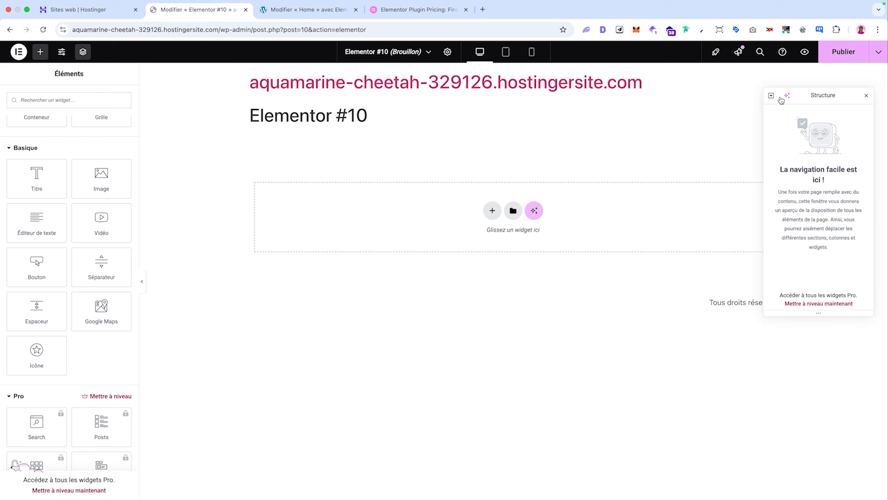
pyautogui.moveTo(826, 96); pyautogui.dragTo(816, 149)
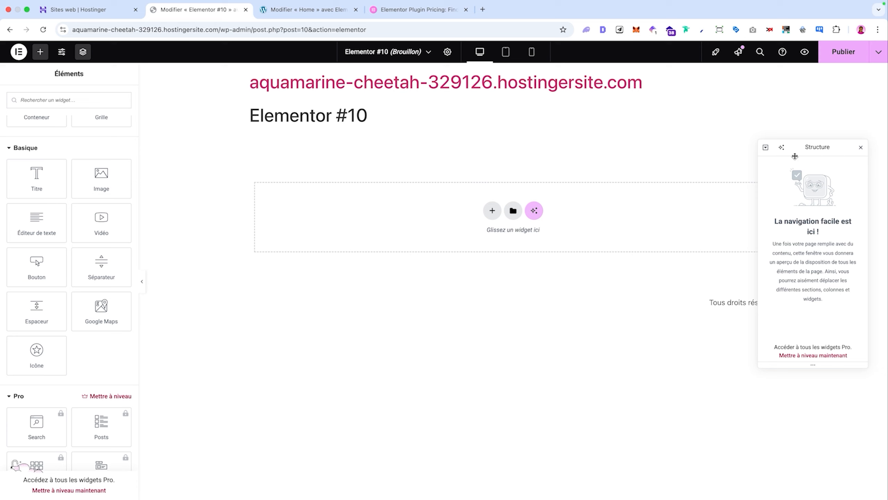
pyautogui.click(861, 148)
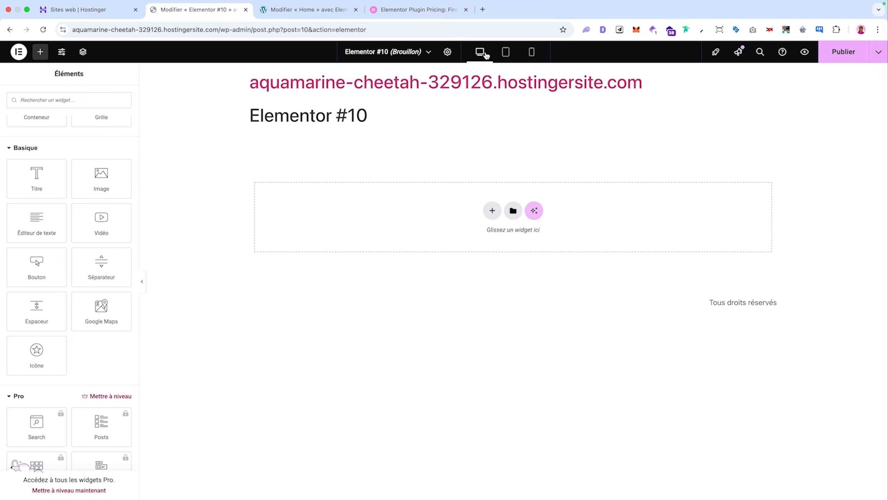
pyautogui.click(506, 52)
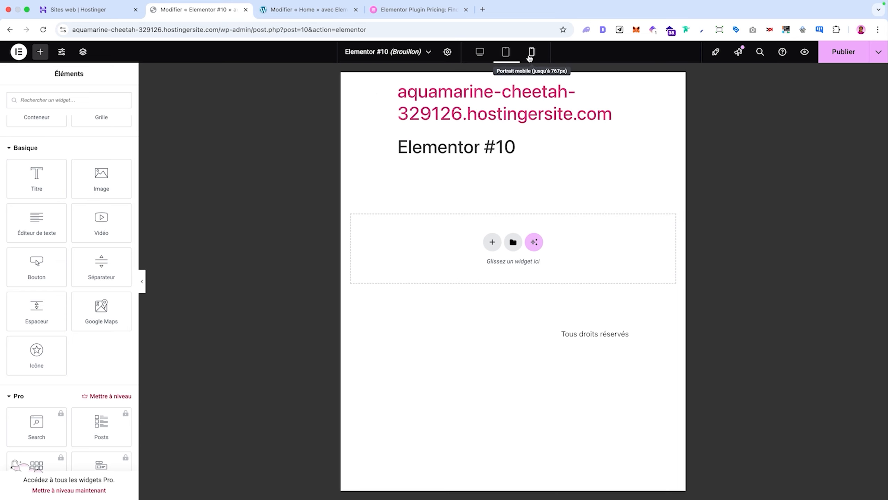
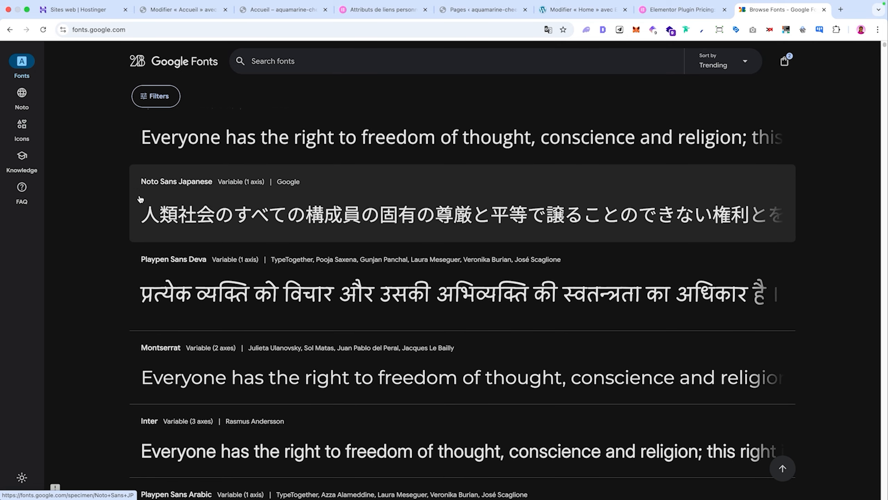
# Browse the typefaces on Google Fonts and set the title widget's font family to Ramabhadra in Elementor
pyautogui.scroll(-6, 157, 206)
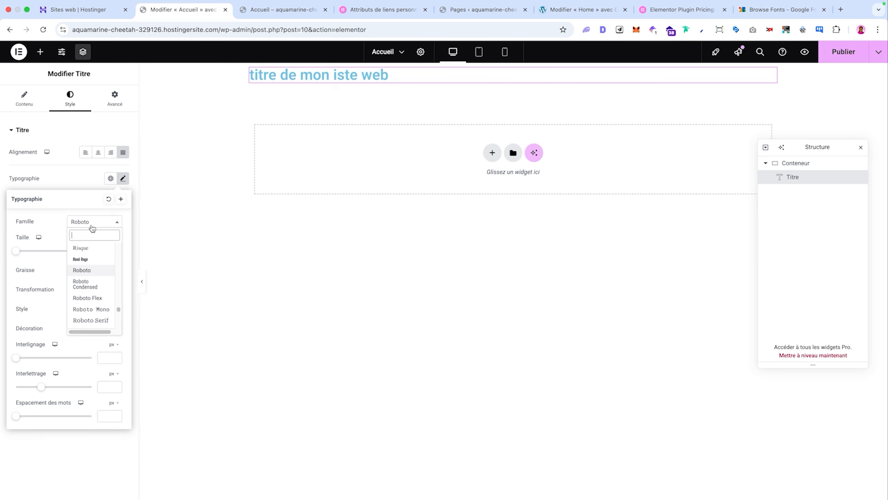
pyautogui.scroll(10, 93, 285)
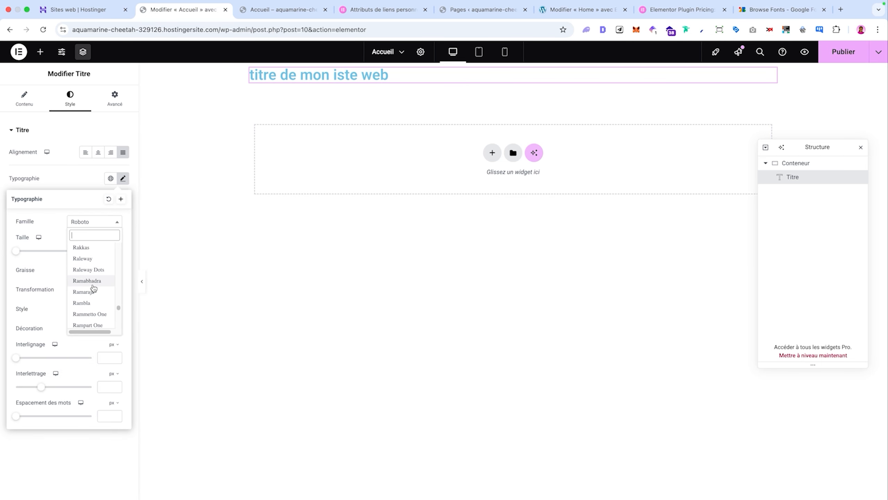
pyautogui.click(92, 282)
# Try a title font size of 24 with the em and vw units
pyautogui.moveTo(16, 252); pyautogui.dragTo(25, 253)
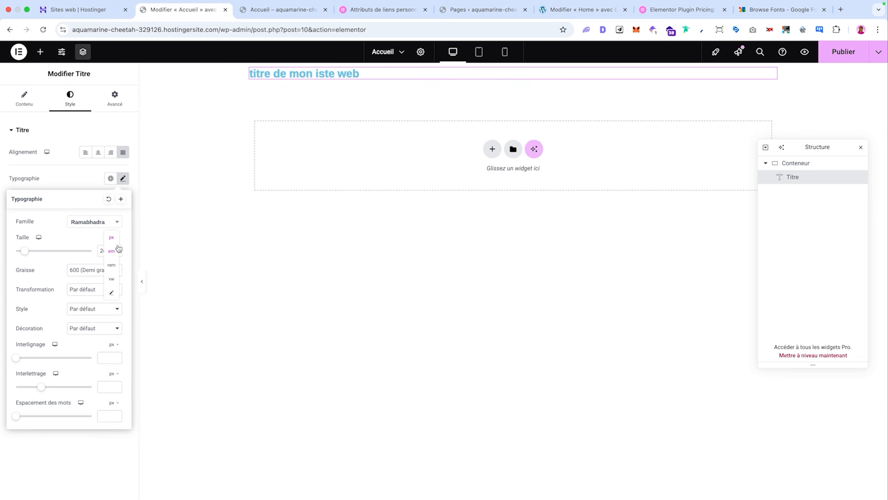
pyautogui.click(113, 251)
pyautogui.click(112, 239)
pyautogui.click(112, 264)
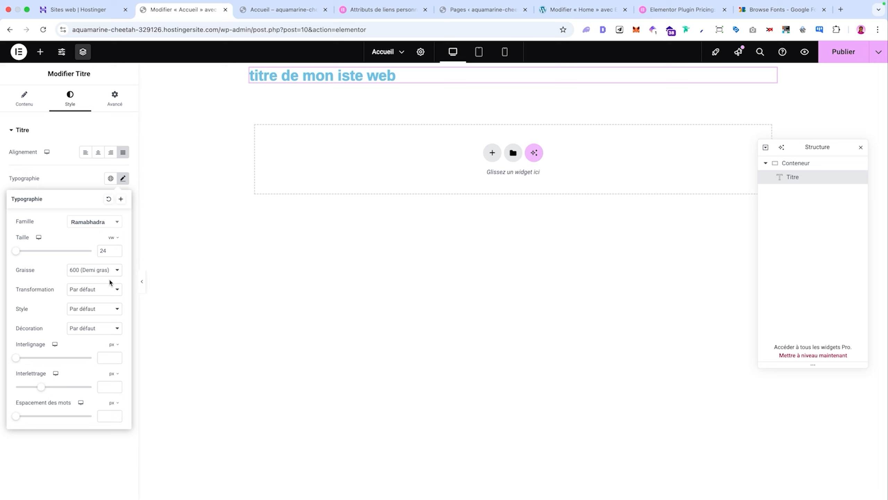
# Set the title's font size to 49 px
pyautogui.click(113, 239)
pyautogui.click(112, 238)
pyautogui.moveTo(16, 251); pyautogui.dragTo(33, 251)
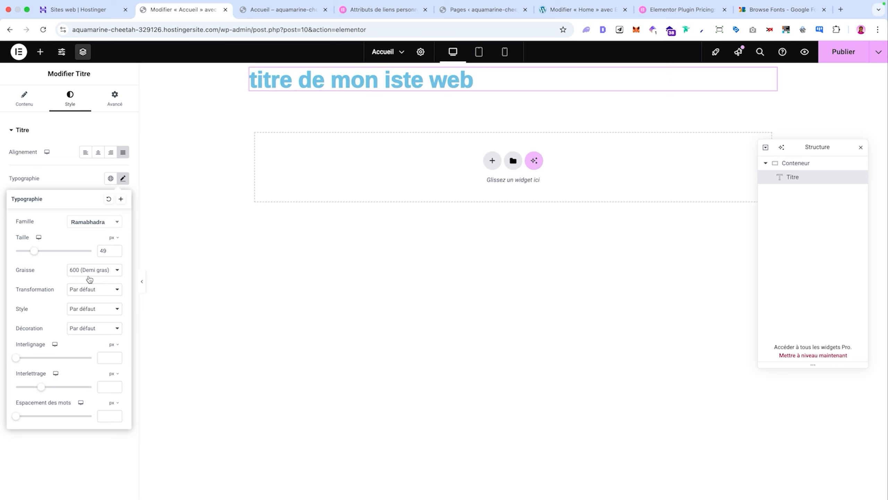
# Try the 200 (Extra fin) font weight on the title and return it to 600 (Demi gras)
pyautogui.click(103, 275)
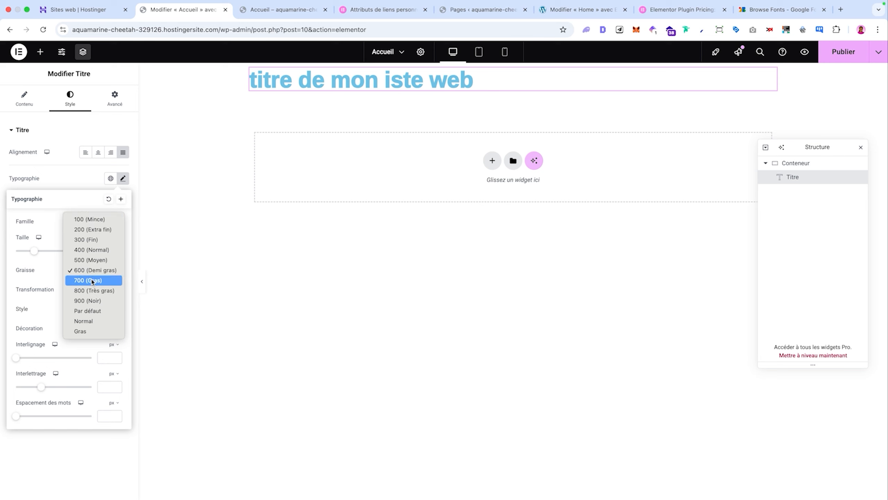
pyautogui.click(92, 229)
pyautogui.click(93, 271)
pyautogui.click(92, 253)
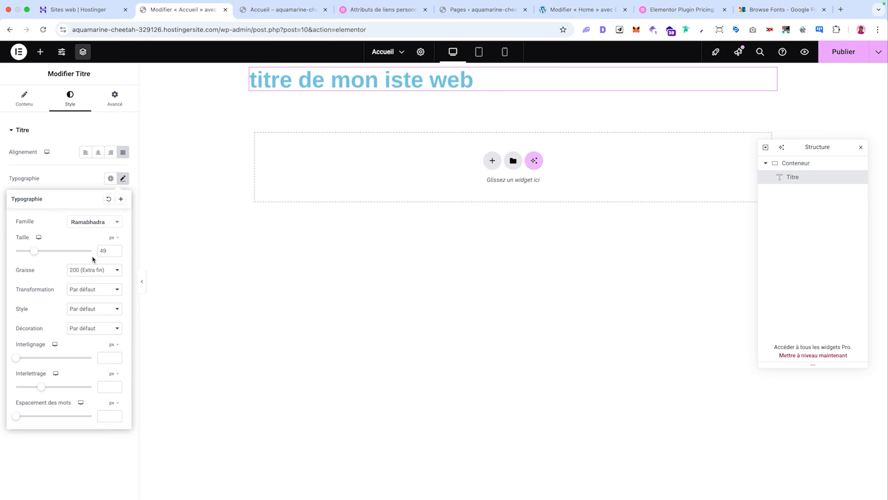
pyautogui.click(95, 268)
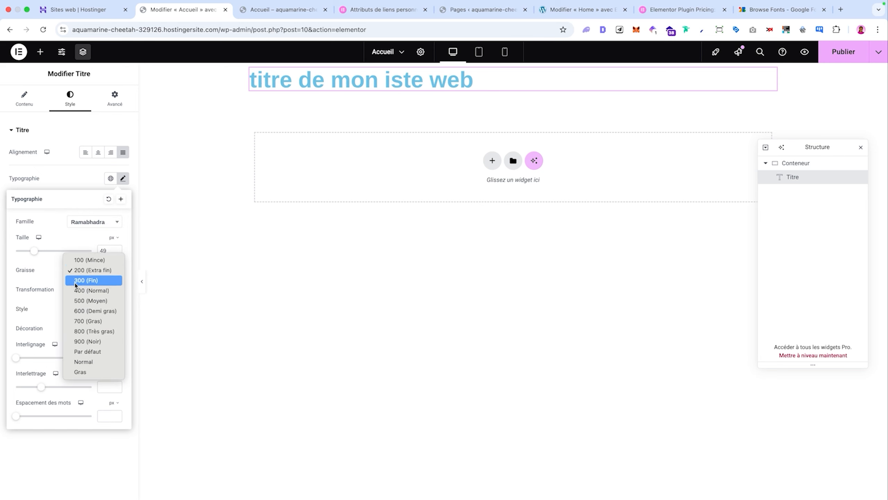
pyautogui.click(80, 314)
# Set the title's text transformation to Capitaliser and look over the available font style and decoration options
pyautogui.click(87, 292)
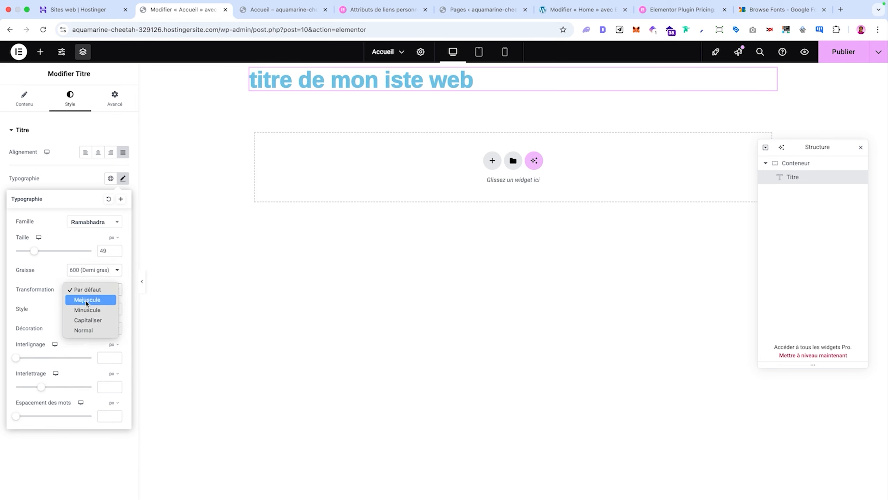
pyautogui.click(97, 323)
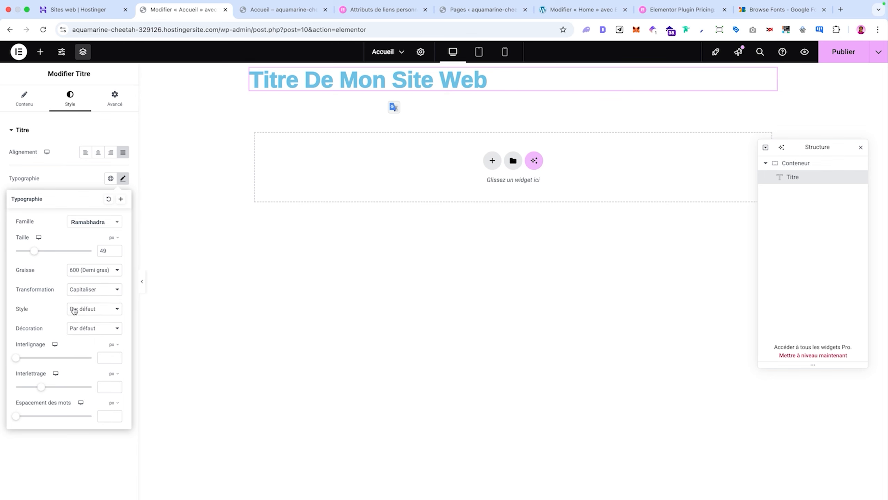
pyautogui.click(91, 309)
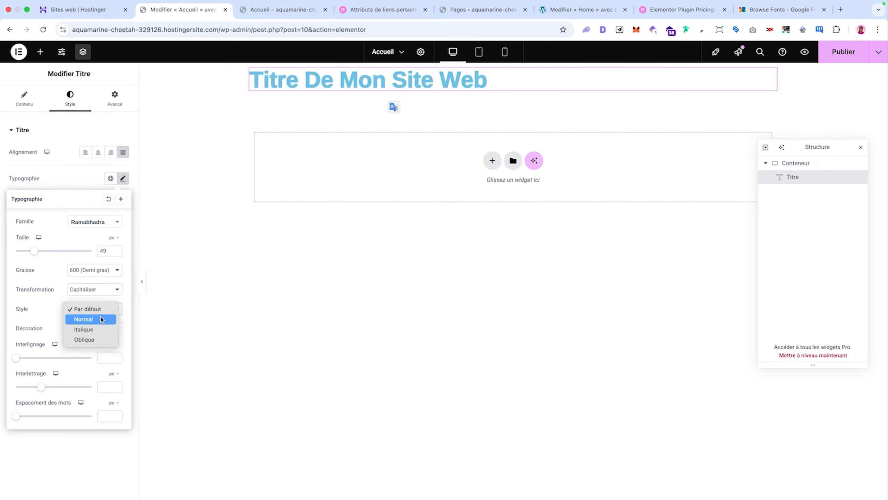
pyautogui.click(43, 314)
pyautogui.click(105, 331)
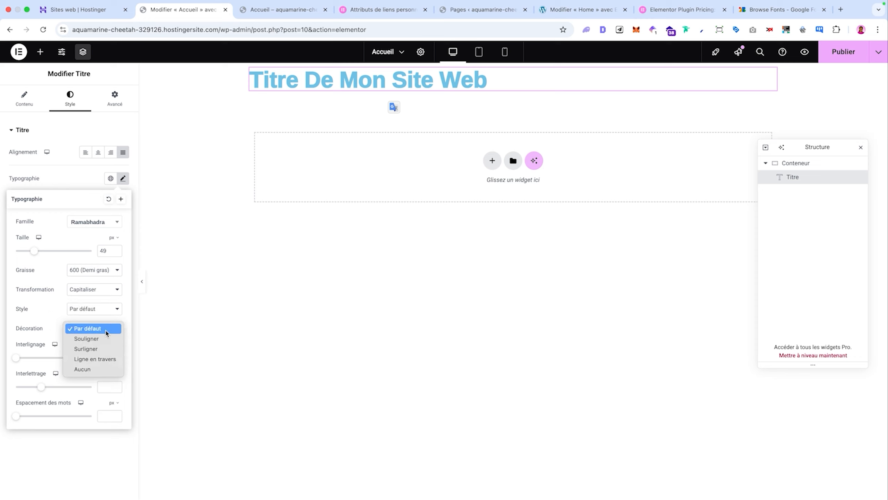
pyautogui.click(58, 318)
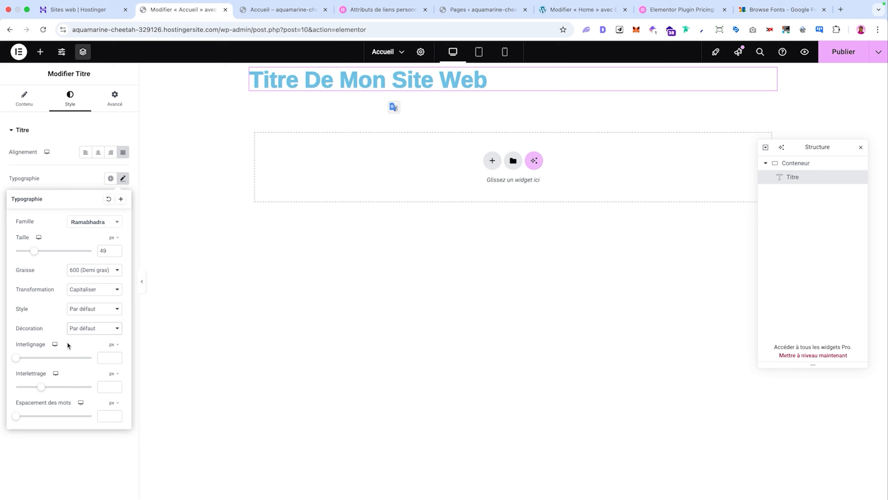
# Try a 3 px text outline on the title in red #BB4E4E
pyautogui.click(130, 206)
pyautogui.moveTo(19, 206); pyautogui.dragTo(62, 191)
pyautogui.click(123, 198)
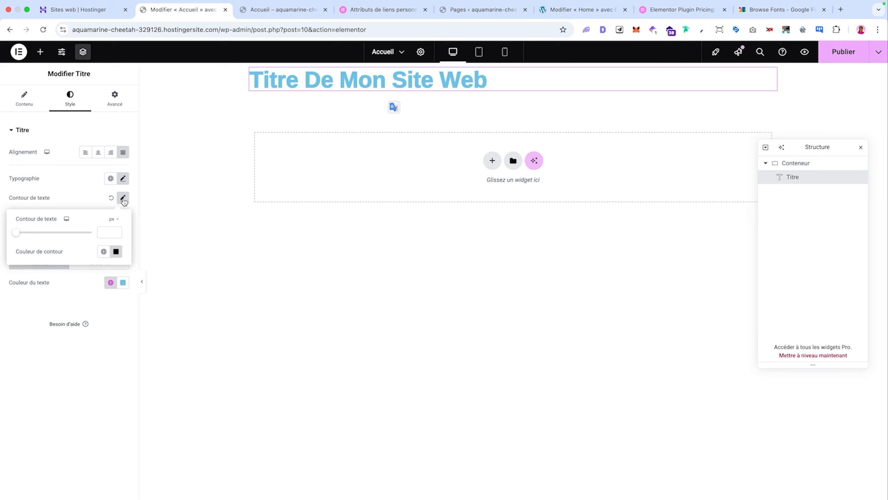
pyautogui.moveTo(19, 236); pyautogui.dragTo(39, 235)
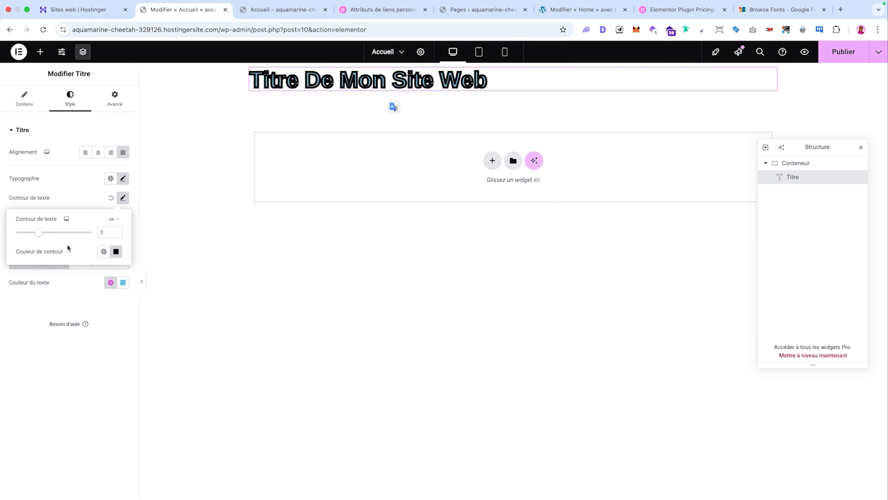
pyautogui.click(117, 253)
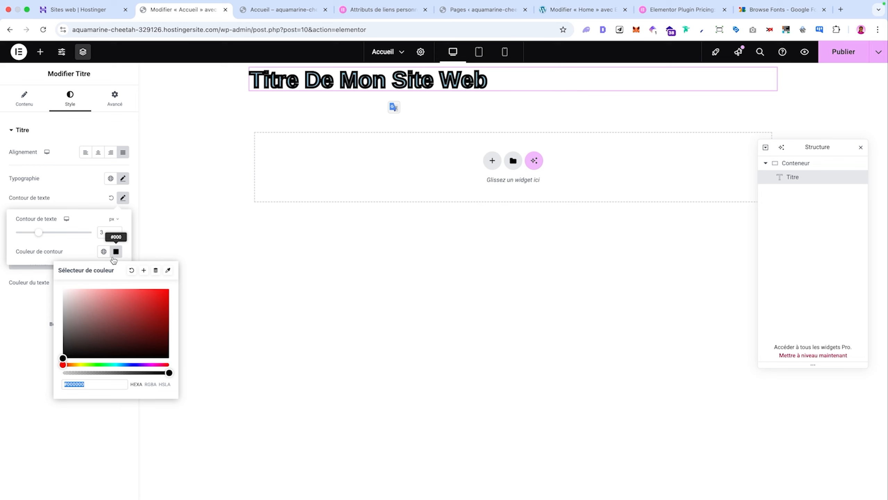
pyautogui.moveTo(110, 293); pyautogui.dragTo(124, 307)
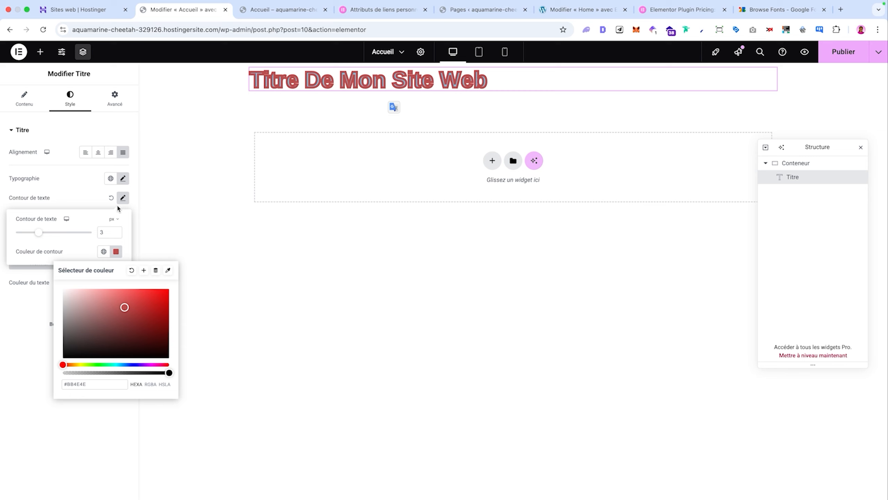
pyautogui.click(88, 215)
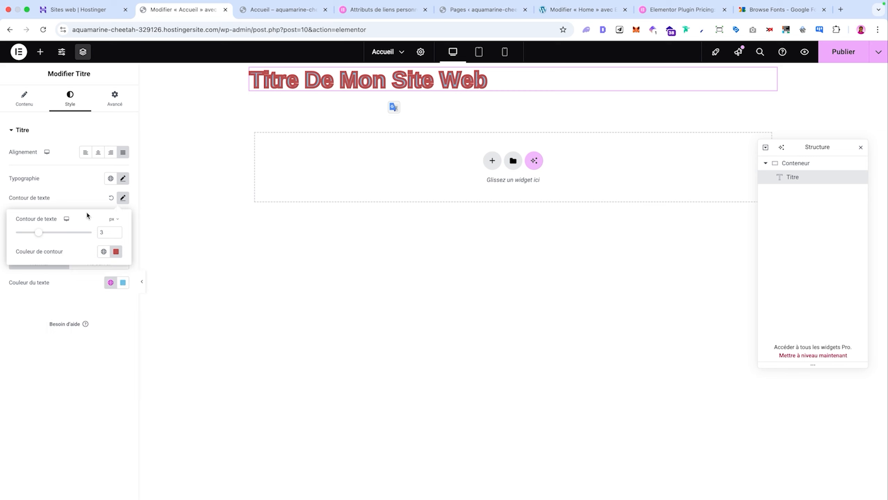
# Reset the title's text outline to default and undo that reset
pyautogui.click(112, 200)
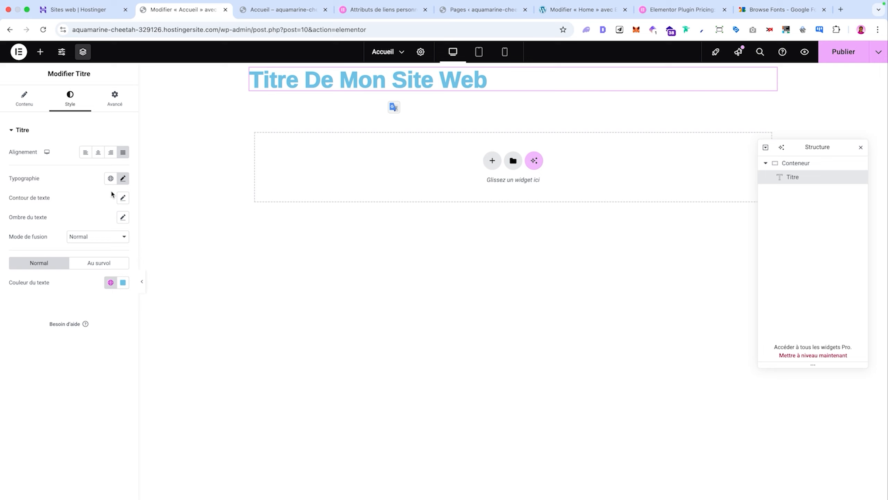
pyautogui.press('super+z')
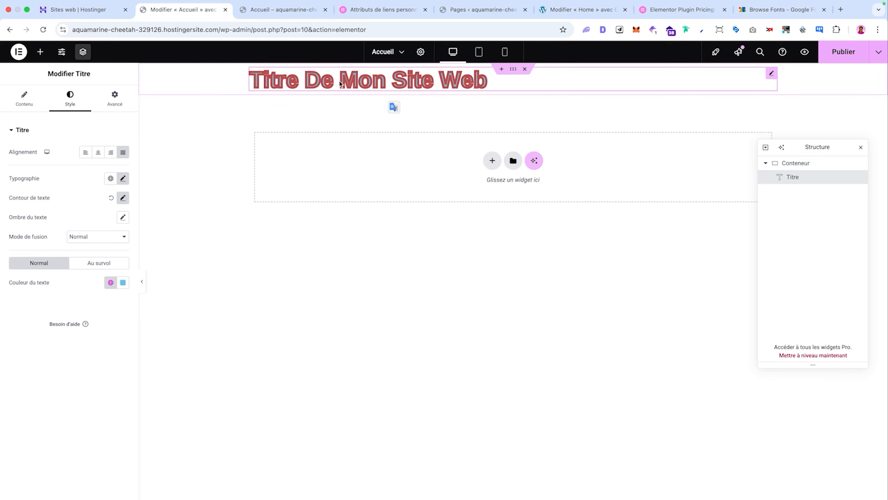
# Browse the editing history back to its beginning and revert the page to the earliest page title change
pyautogui.click(19, 53)
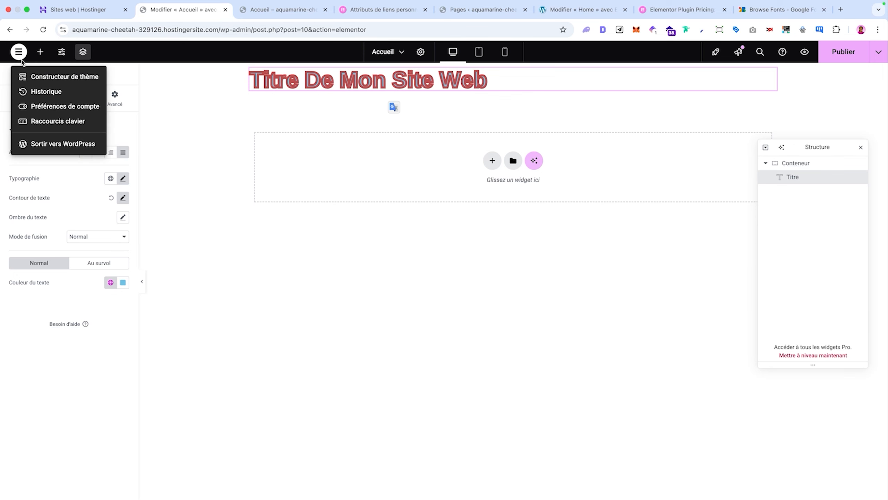
pyautogui.click(40, 92)
pyautogui.scroll(-6, 41, 271)
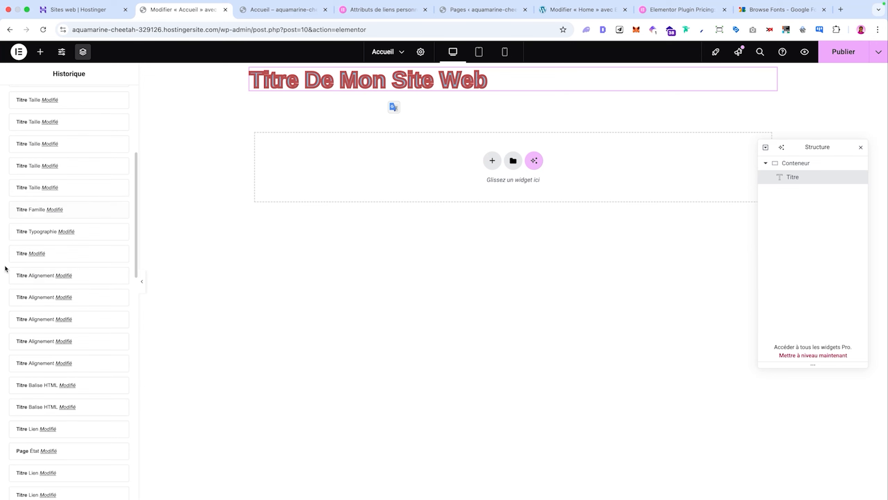
pyautogui.scroll(-8, 33, 326)
pyautogui.scroll(-12, 33, 350)
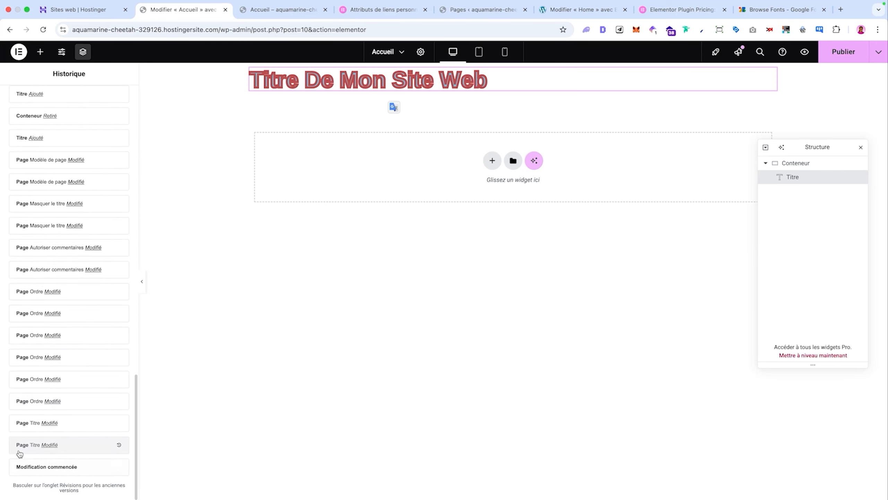
pyautogui.click(19, 452)
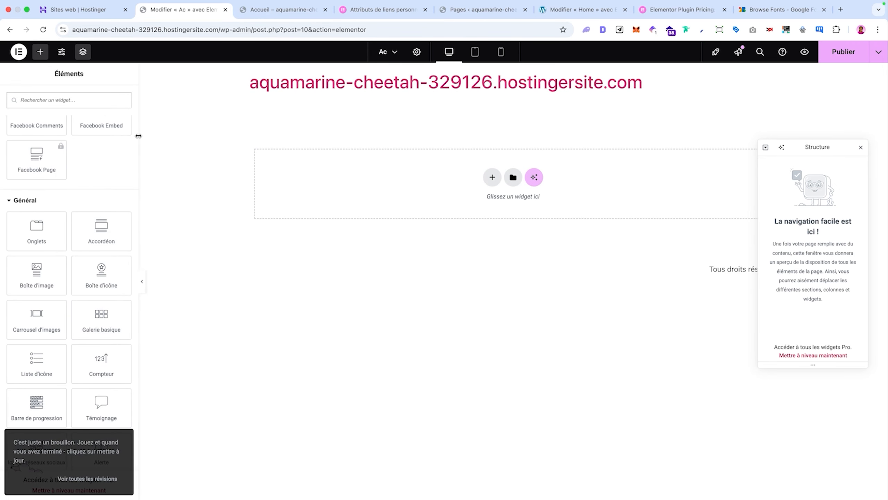
# Reopen the editing history and restore the page to the state just before the title's text outline was added
pyautogui.scroll(15, 91, 238)
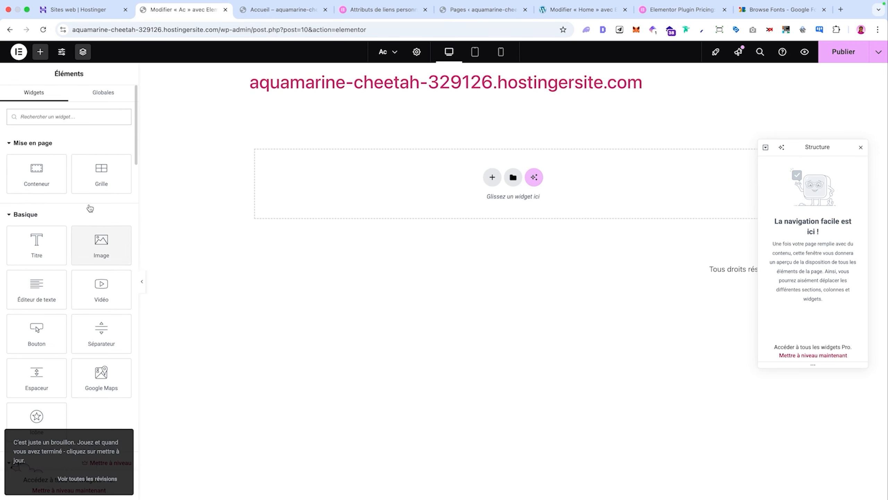
pyautogui.click(18, 51)
pyautogui.click(47, 90)
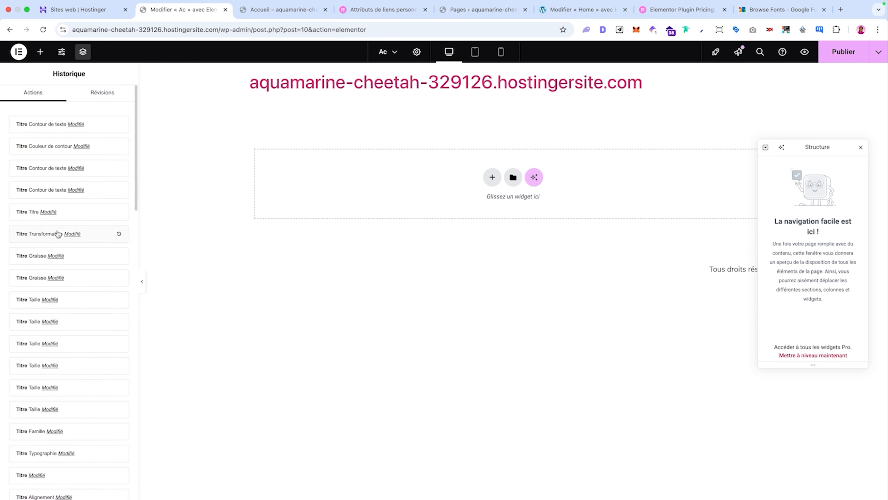
pyautogui.click(86, 202)
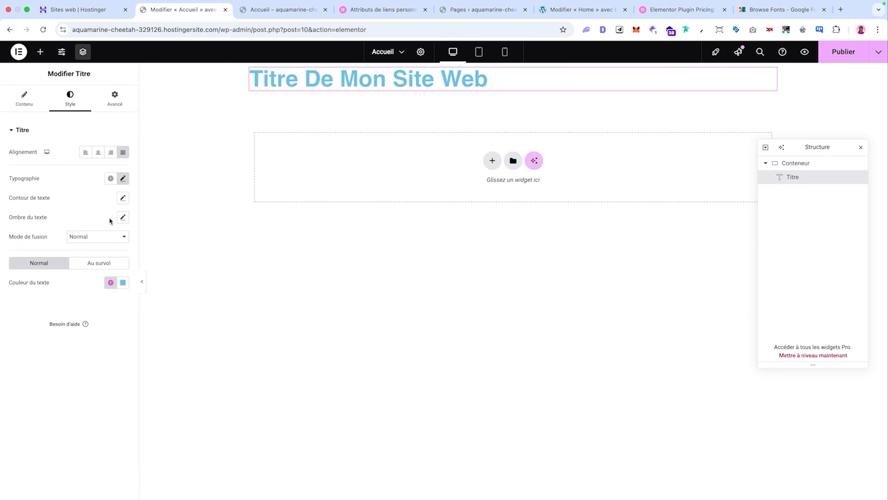
# Try a red text shadow on the title, shift its offset, and reset the shadow to default
pyautogui.click(123, 216)
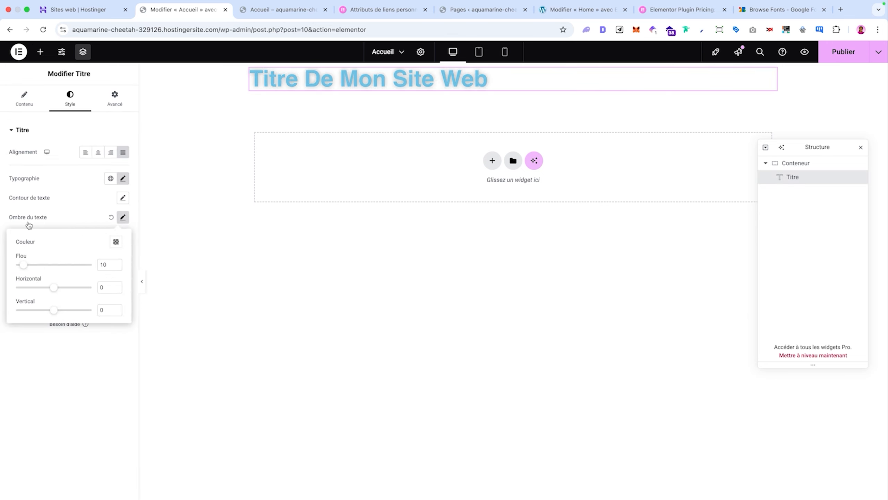
pyautogui.click(116, 241)
pyautogui.click(143, 294)
pyautogui.moveTo(121, 360); pyautogui.dragTo(161, 362)
pyautogui.click(117, 409)
pyautogui.click(123, 217)
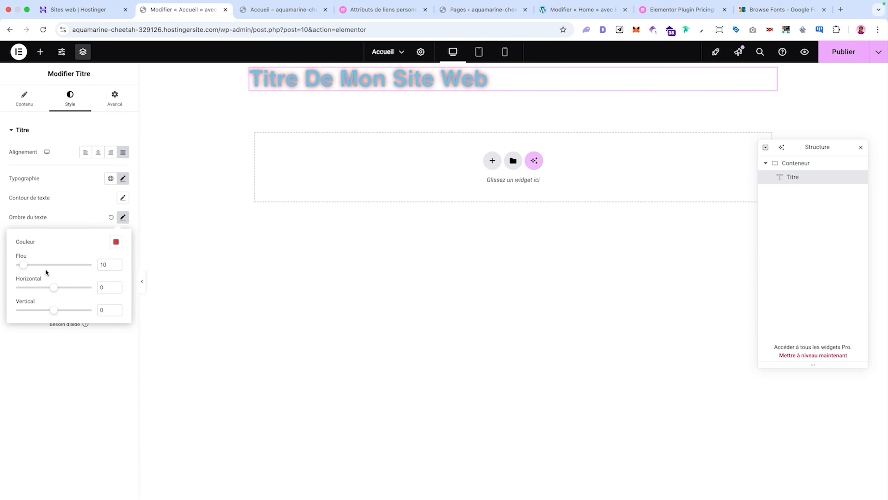
pyautogui.moveTo(54, 288); pyautogui.dragTo(39, 314)
pyautogui.click(111, 218)
# Look over the blend modes for the title and set its text colour to pink #DF0D72
pyautogui.click(87, 235)
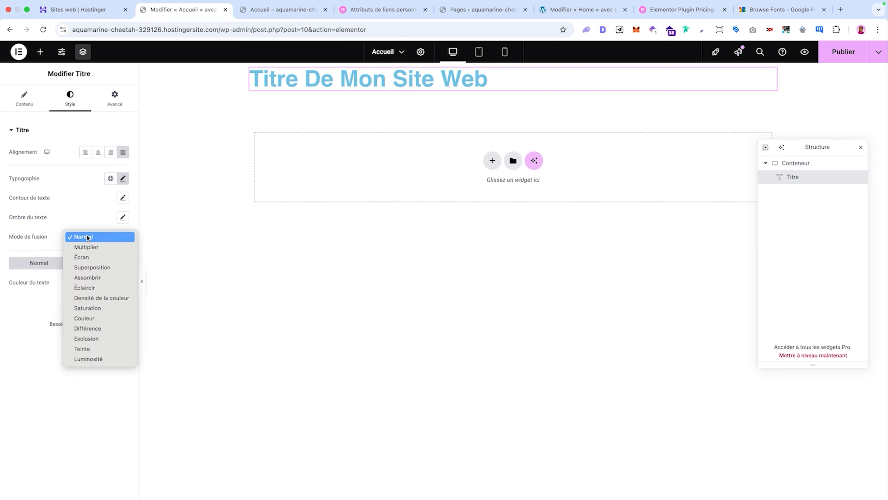
pyautogui.click(38, 254)
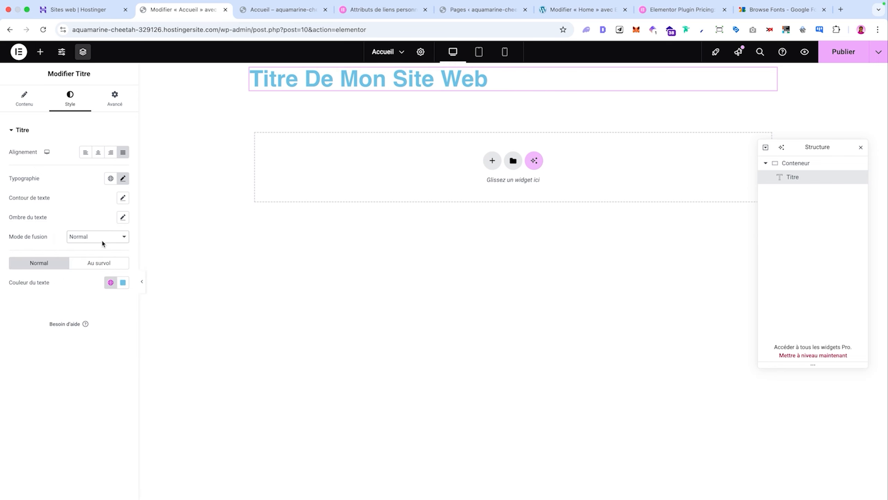
pyautogui.click(122, 282)
pyautogui.moveTo(127, 350); pyautogui.dragTo(169, 393)
pyautogui.moveTo(174, 321)
pyautogui.mouseDown()
pyautogui.moveTo(132, 330)
pyautogui.moveTo(170, 329)
pyautogui.mouseUp()
pyautogui.doubleClick(80, 415)
pyautogui.click(77, 415)
pyautogui.doubleClick(73, 415)
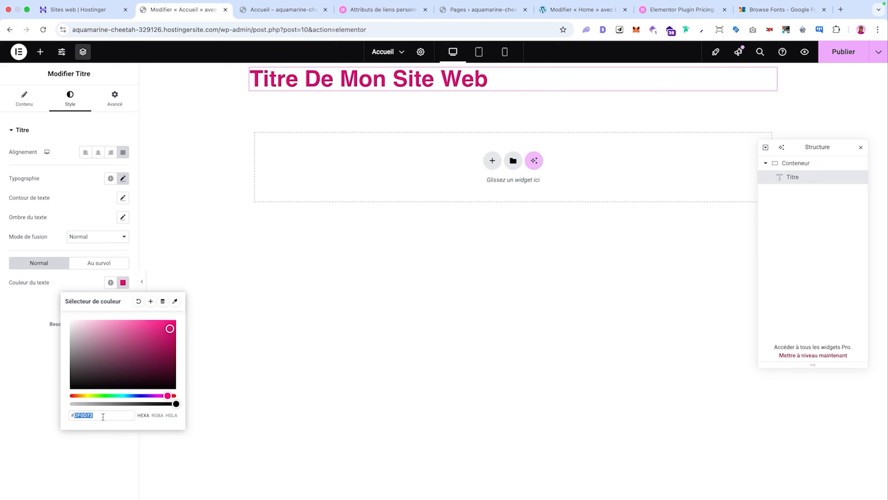
pyautogui.click(122, 284)
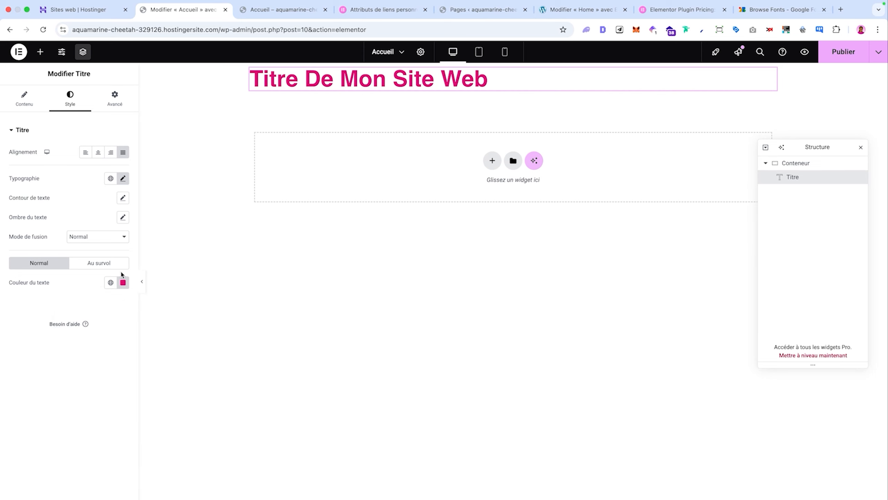
# Publish the home page and check the title in the page preview before returning to the editor
pyautogui.click(99, 263)
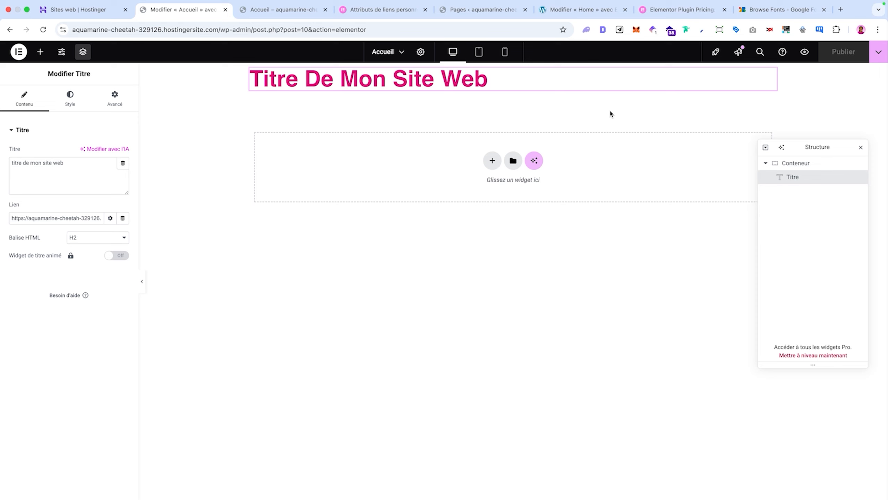
pyautogui.click(806, 52)
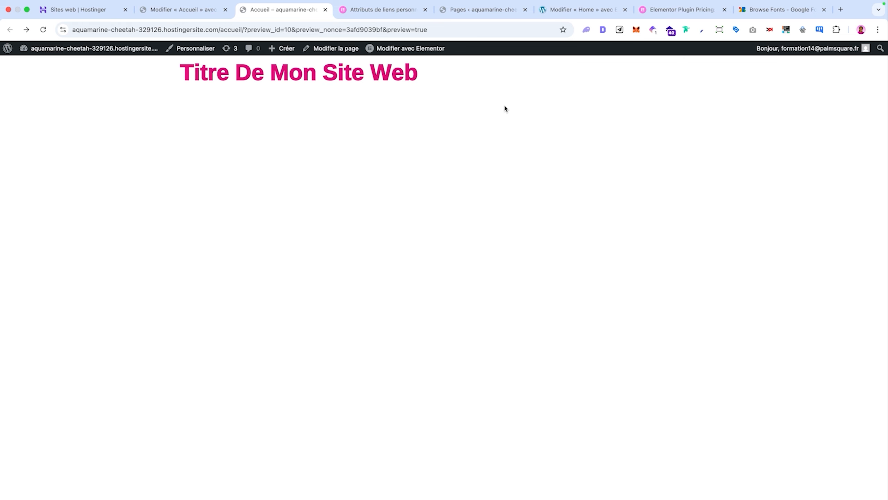
pyautogui.hotkey('ctrl', 'shift', 'Tab')
# Change the page template to Elementor pleine largeur in the page settings
pyautogui.click(422, 55)
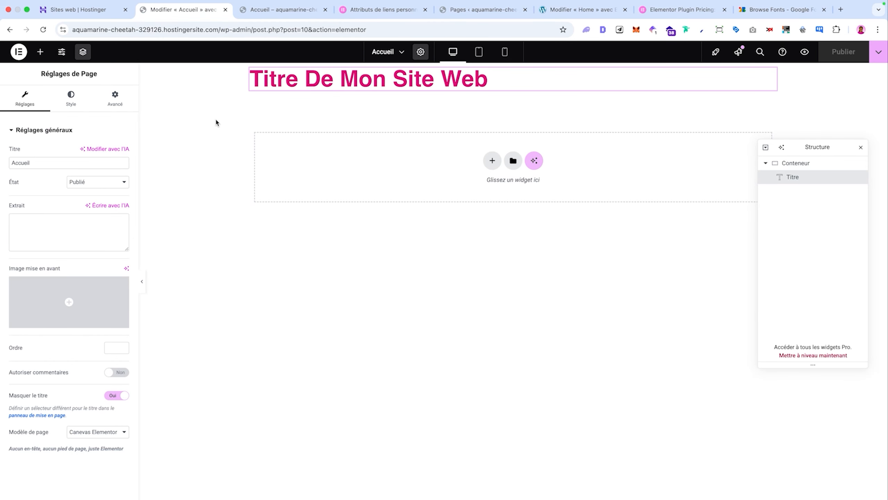
pyautogui.click(108, 437)
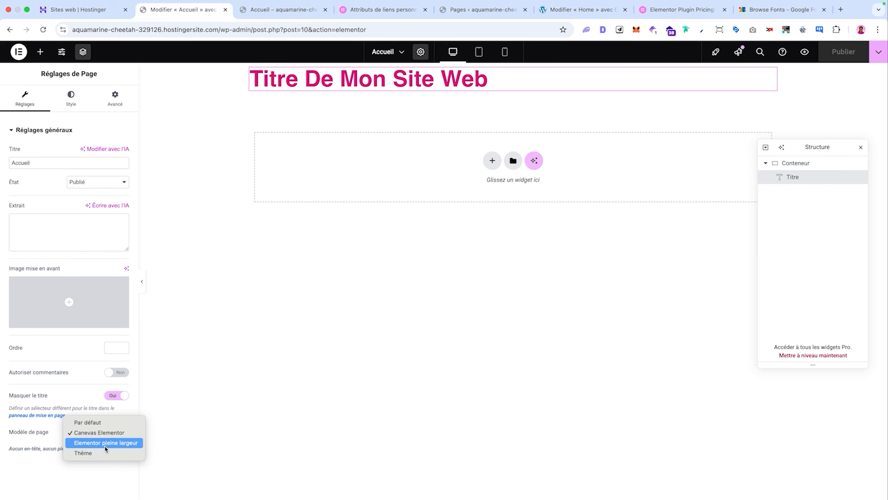
pyautogui.click(100, 444)
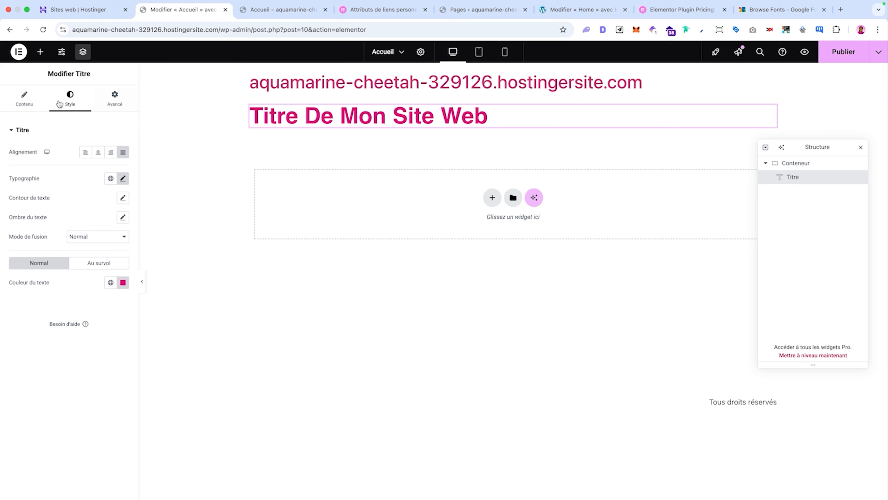
pyautogui.click(44, 107)
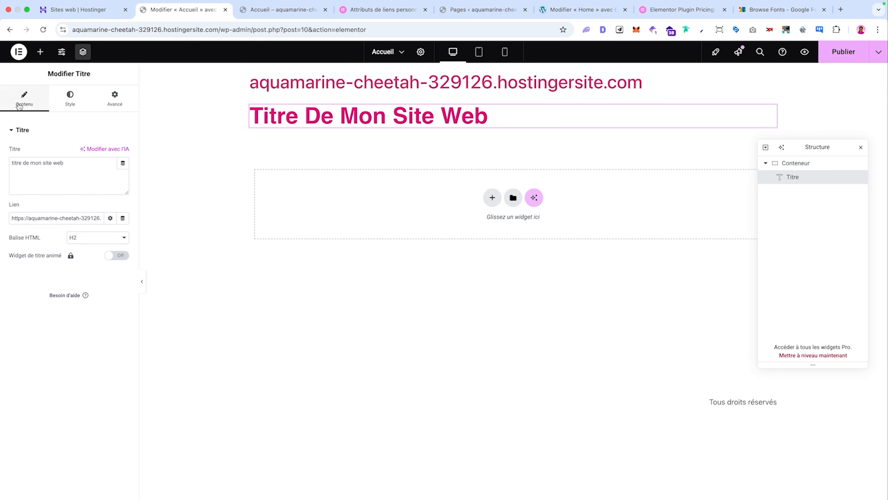
pyautogui.click(72, 103)
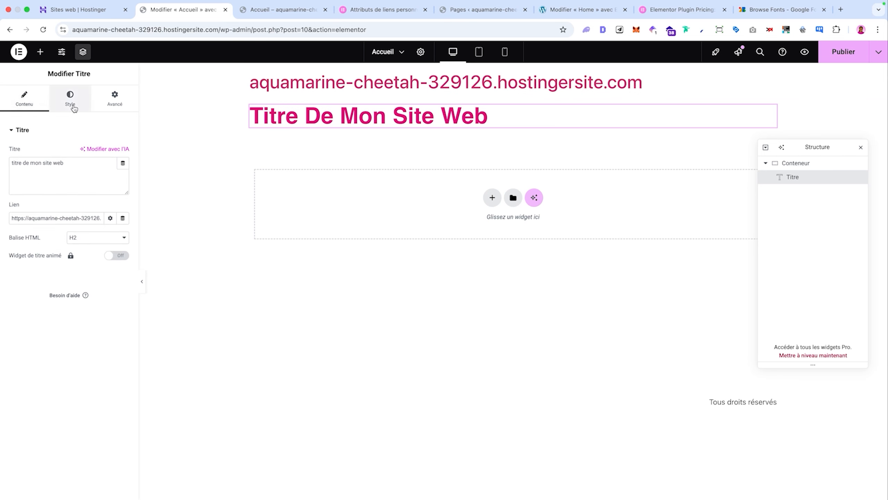
# Add a text editor widget to the container directly below the title
pyautogui.click(116, 102)
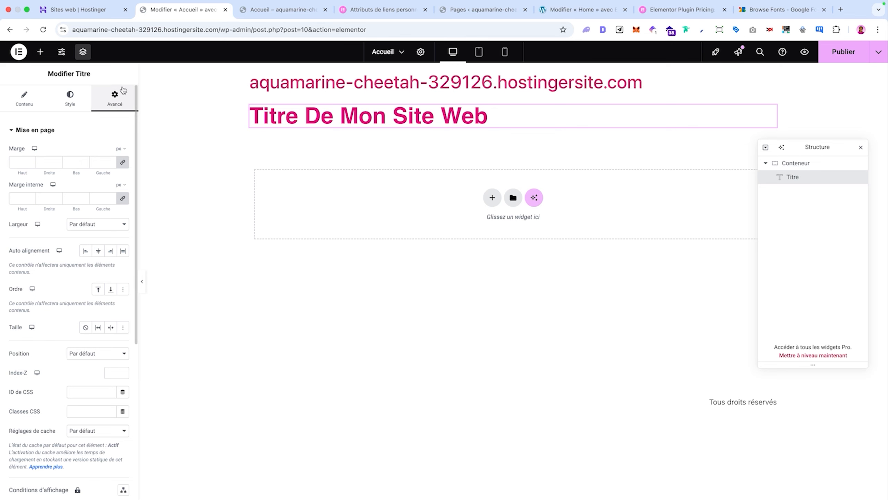
pyautogui.click(307, 250)
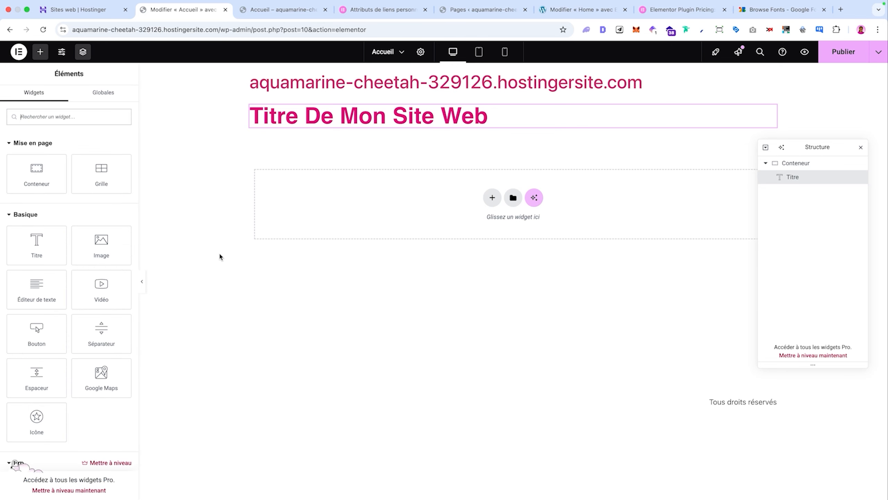
pyautogui.moveTo(53, 294); pyautogui.dragTo(397, 133)
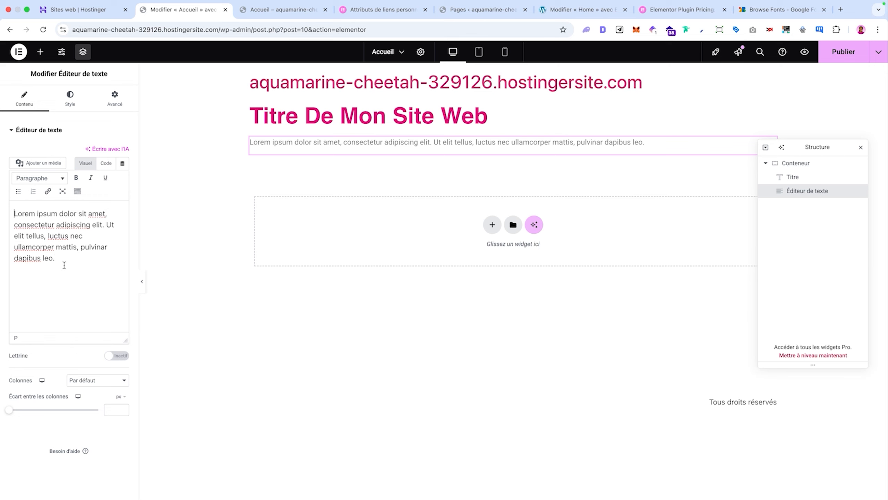
# Try centred and right alignment and a text shadow on the paragraph, look over its typography options, and reset the shadow and alignment
pyautogui.click(70, 98)
pyautogui.click(98, 152)
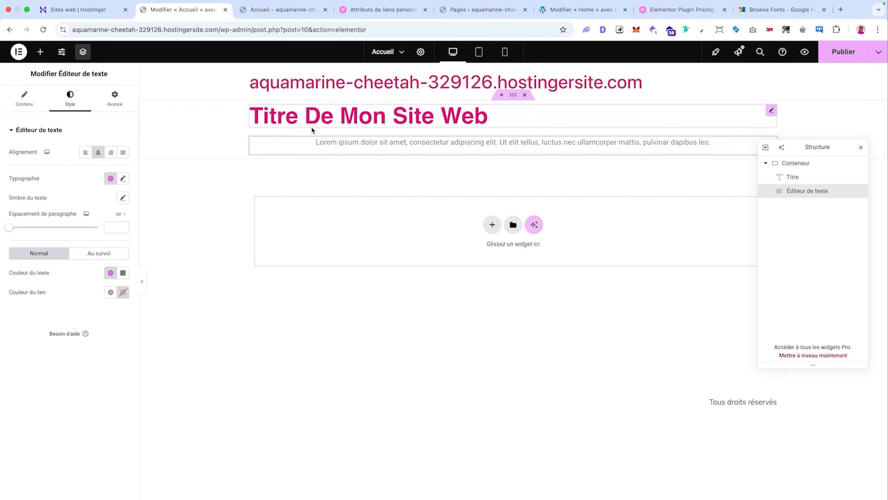
pyautogui.click(110, 152)
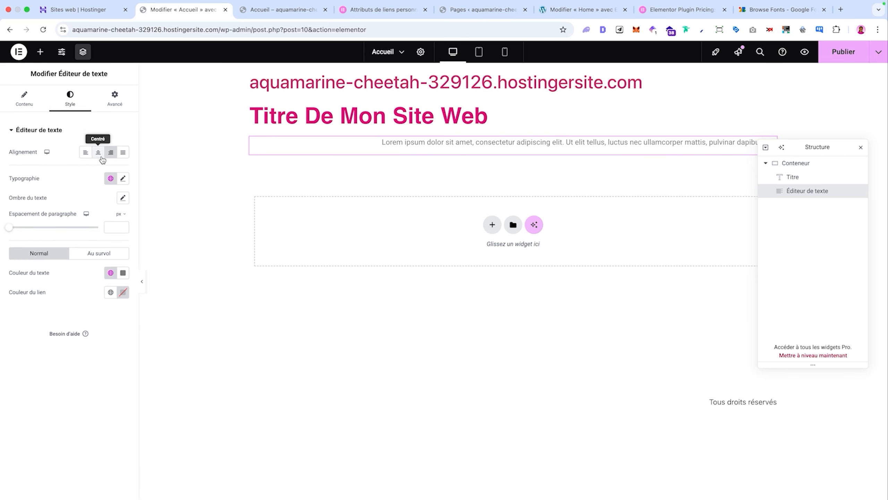
pyautogui.click(123, 178)
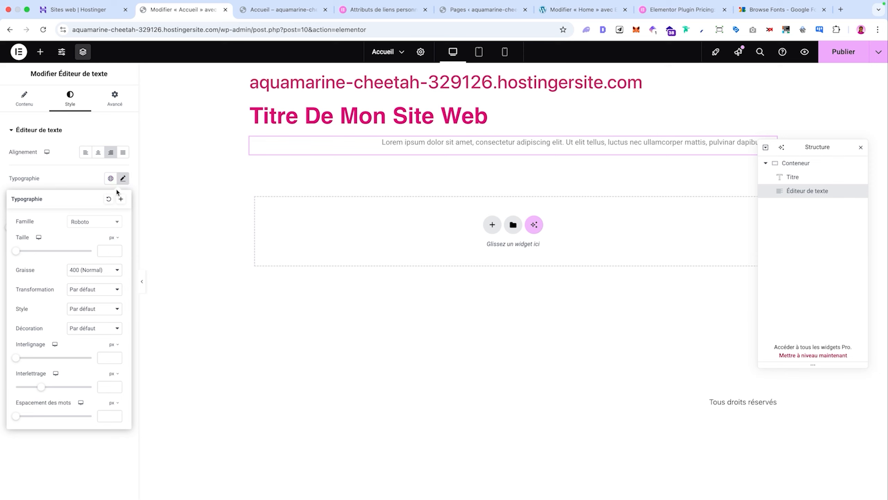
pyautogui.click(124, 179)
pyautogui.click(123, 198)
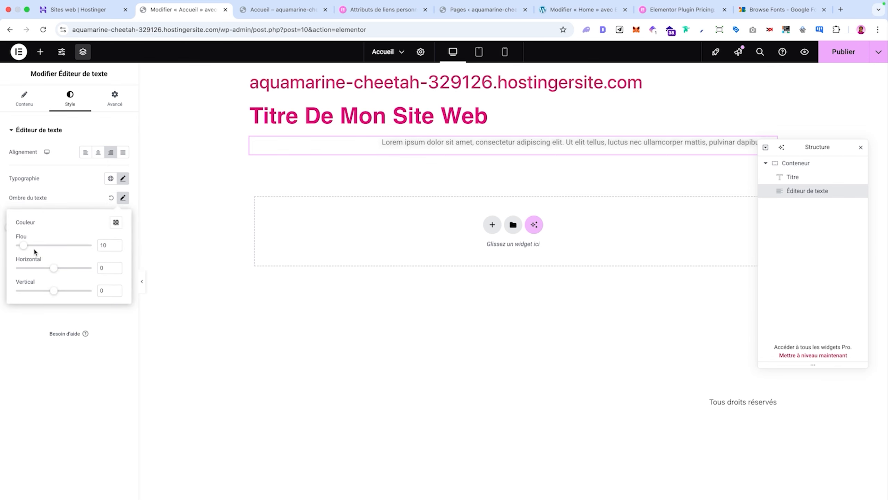
pyautogui.click(99, 185)
pyautogui.click(111, 198)
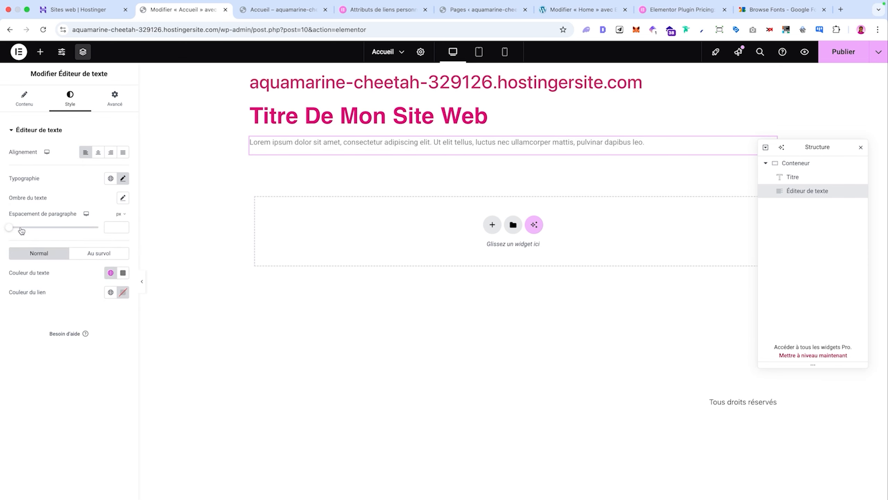
# Set the text widget's paragraph spacing to 0 px and its text colour to black #000000
pyautogui.moveTo(9, 228)
pyautogui.mouseDown()
pyautogui.moveTo(55, 228)
pyautogui.moveTo(18, 232)
pyautogui.mouseUp()
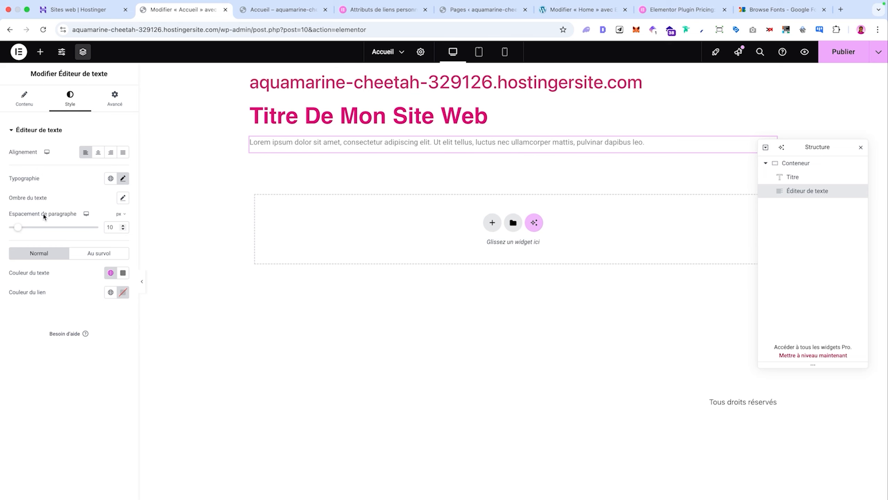
pyautogui.doubleClick(109, 227)
pyautogui.press('BackSpace')
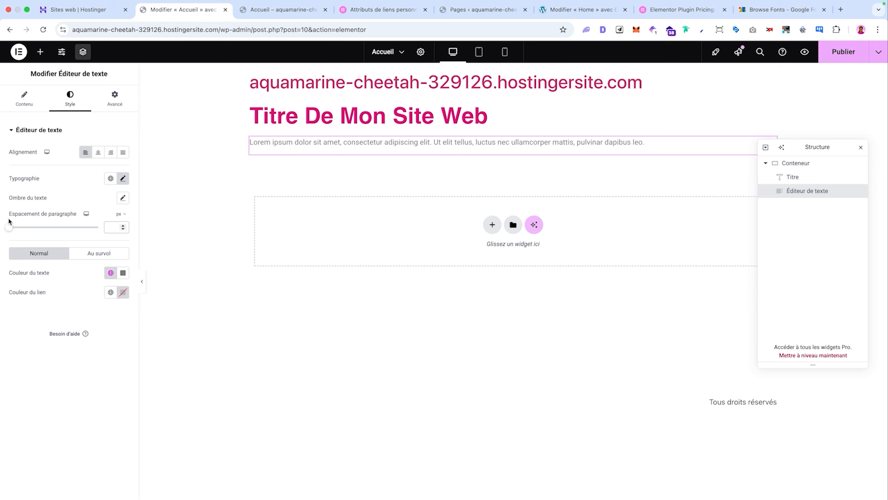
pyautogui.moveTo(9, 216); pyautogui.dragTo(62, 219)
pyautogui.click(108, 224)
pyautogui.write('0')
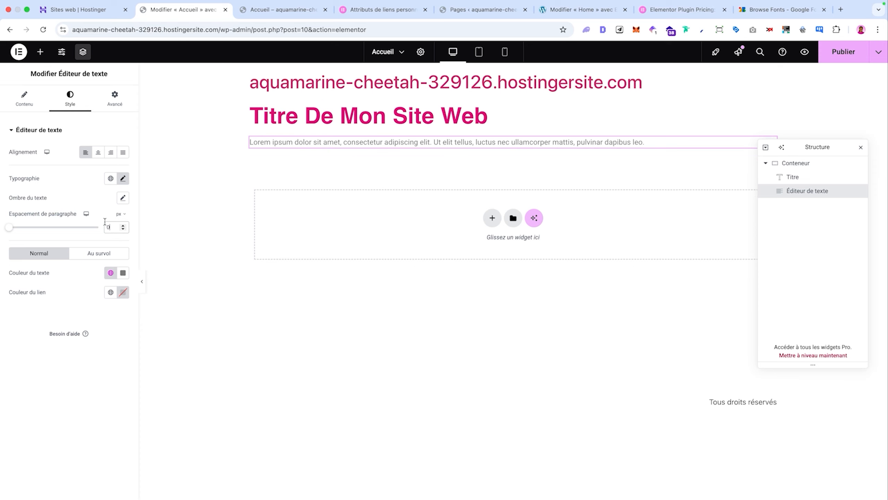
pyautogui.click(122, 273)
pyautogui.click(42, 414)
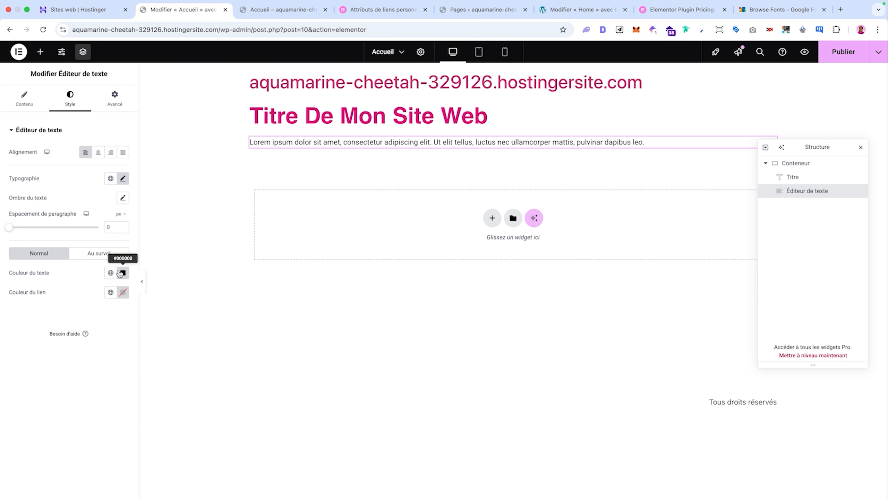
# Link the words "consectetur adipiscing" in the paragraph to the URL of the open Elementor help article on custom link attributes
pyautogui.click(24, 98)
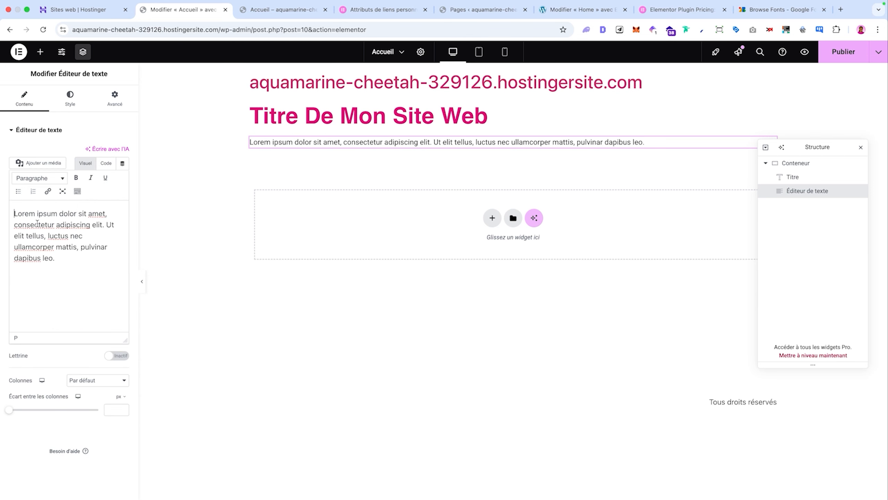
pyautogui.click(381, 9)
pyautogui.click(328, 30)
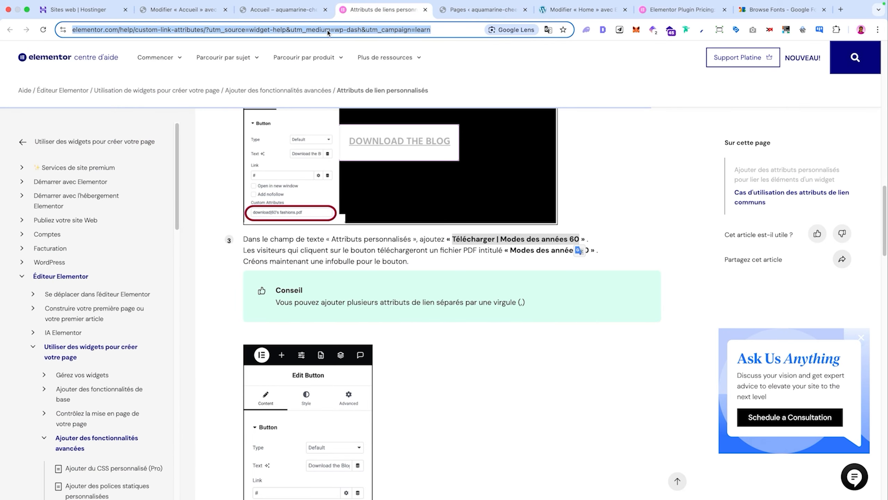
pyautogui.click(189, 10)
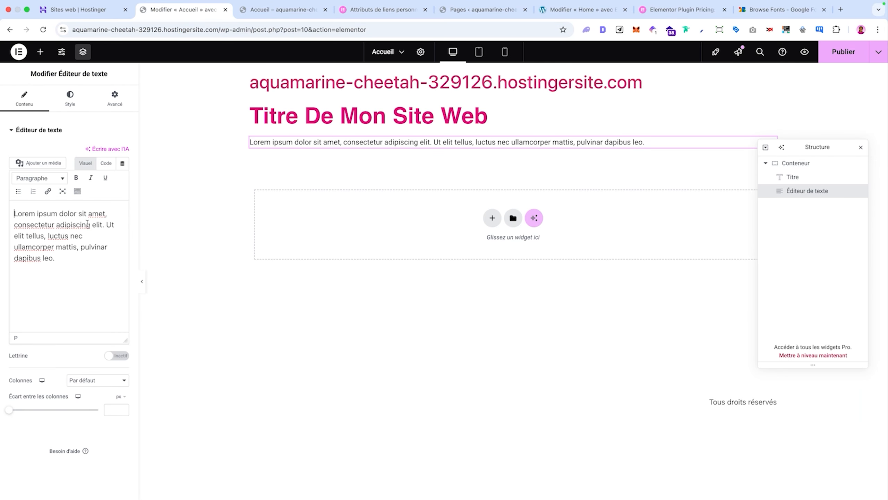
pyautogui.moveTo(88, 226); pyautogui.dragTo(18, 228)
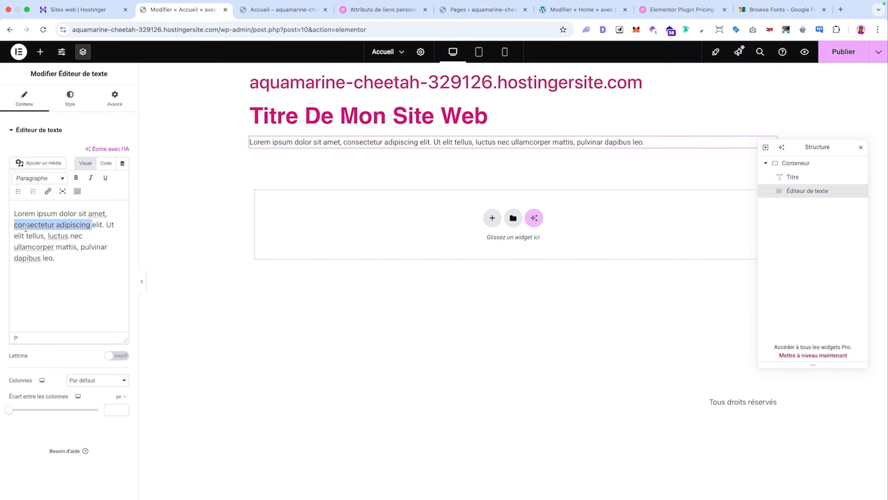
pyautogui.click(48, 192)
pyautogui.press('super+v')
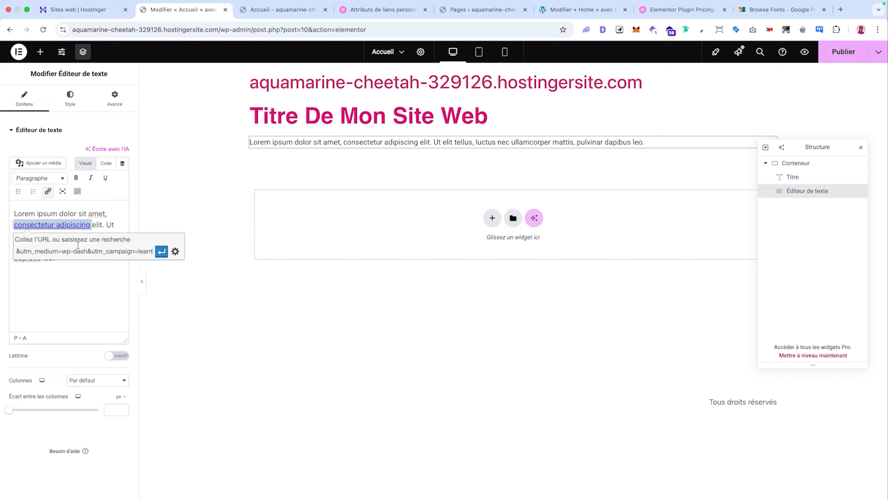
pyautogui.click(161, 251)
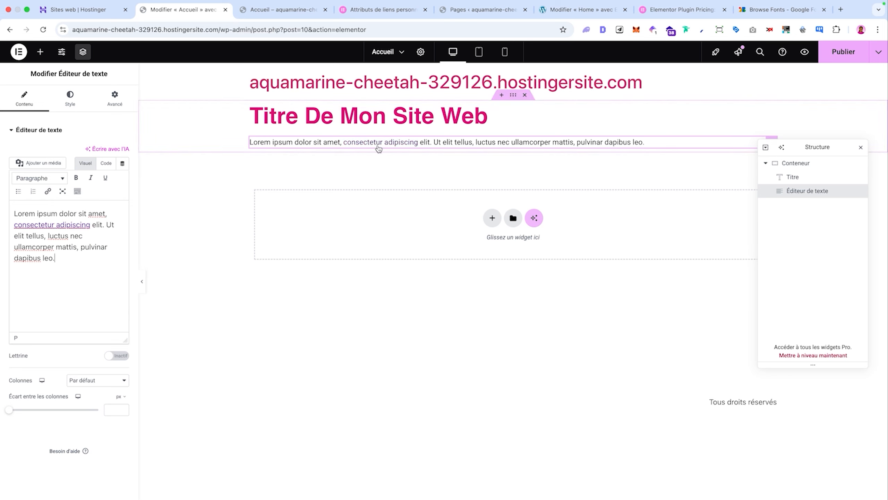
# Set the text widget's normal link colour to blue #0019FF
pyautogui.click(84, 104)
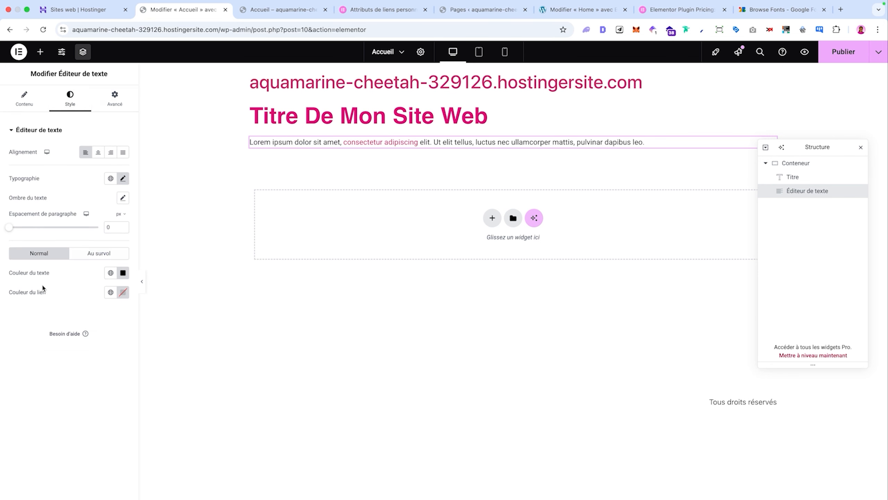
pyautogui.click(111, 292)
pyautogui.click(122, 292)
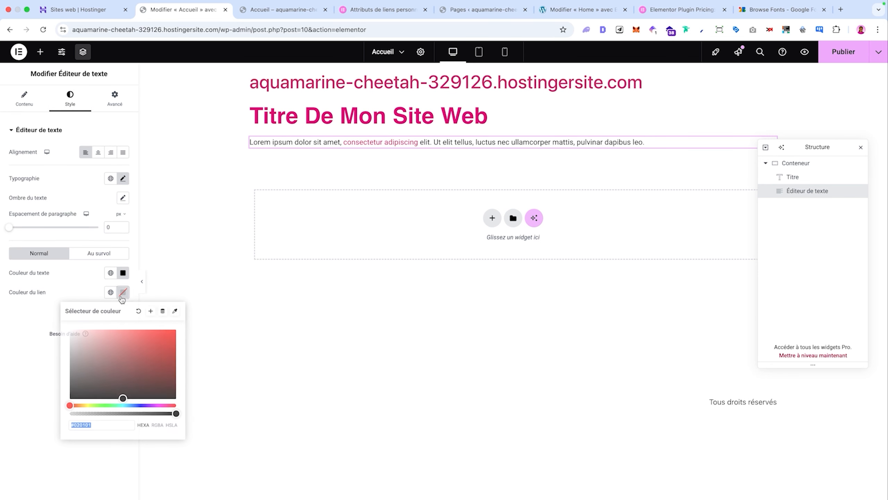
pyautogui.click(139, 405)
pyautogui.moveTo(174, 331); pyautogui.dragTo(184, 321)
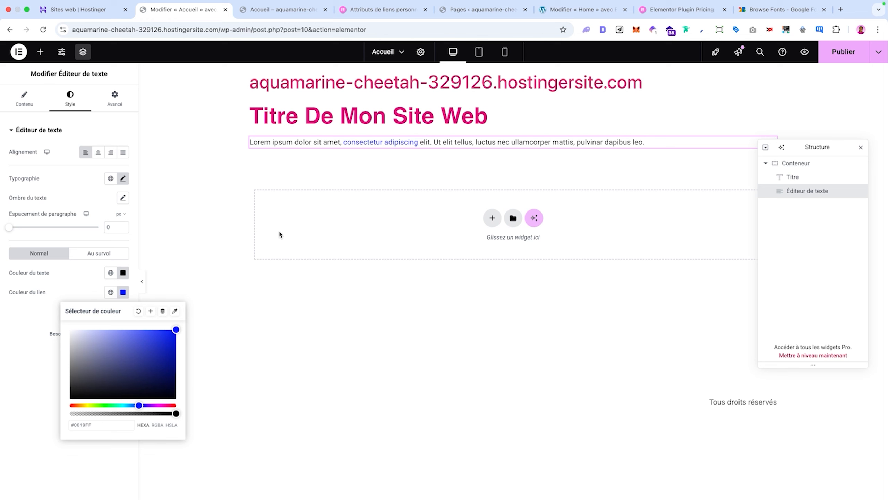
# Set the text widget's hover link colour to green #24F068
pyautogui.click(99, 253)
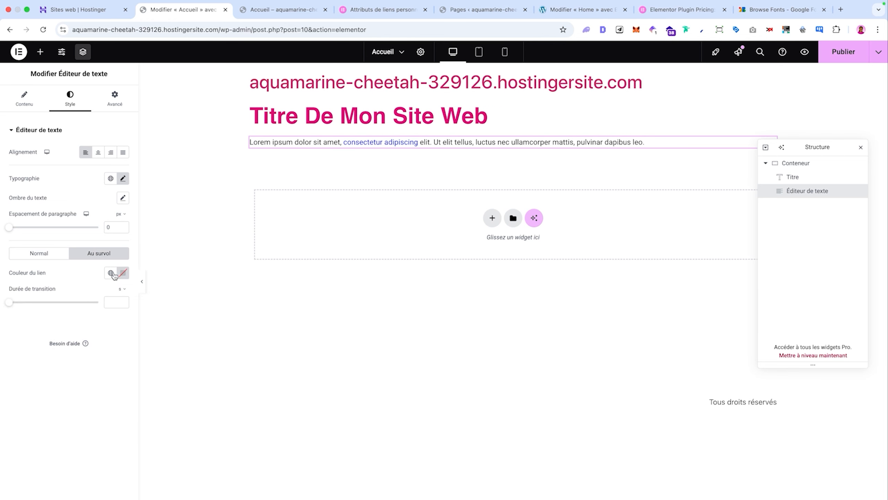
pyautogui.click(111, 273)
pyautogui.click(123, 272)
pyautogui.click(111, 385)
pyautogui.click(160, 314)
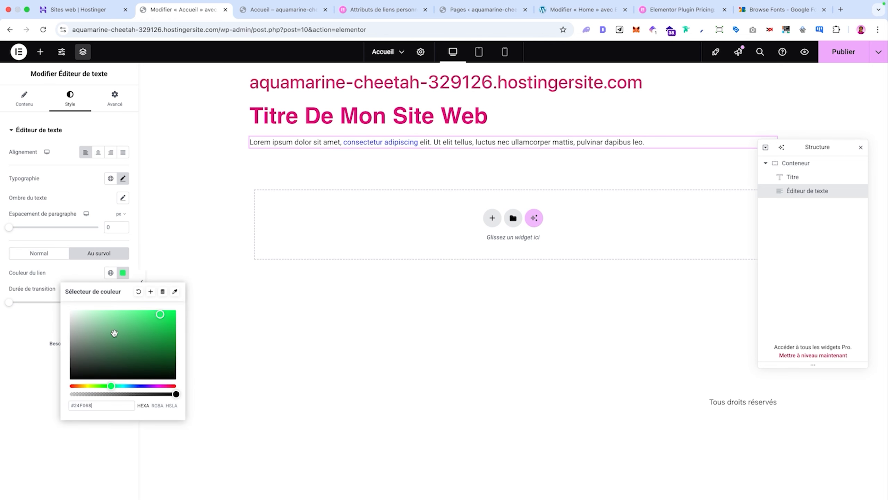
pyautogui.click(224, 266)
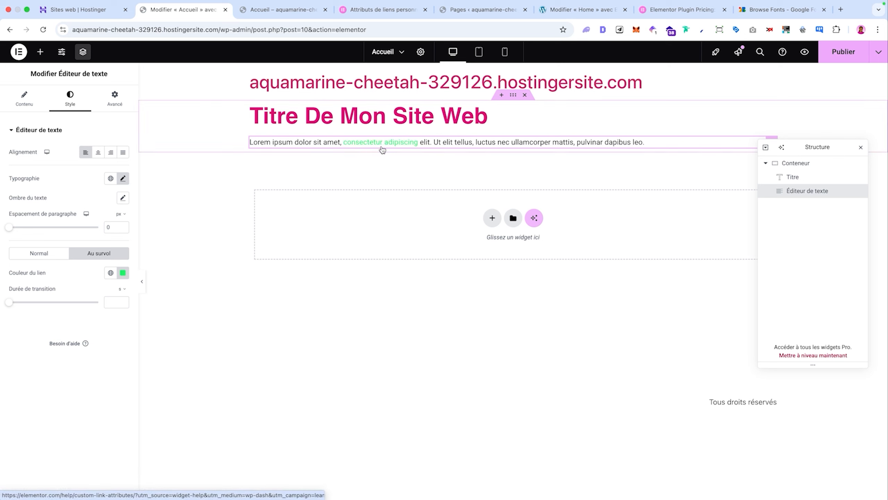
# Replace the placeholder paragraph with the heading and introduction copied from the help article, ending at "Pour ajouter l'attribut personnalisé :"
pyautogui.click(383, 150)
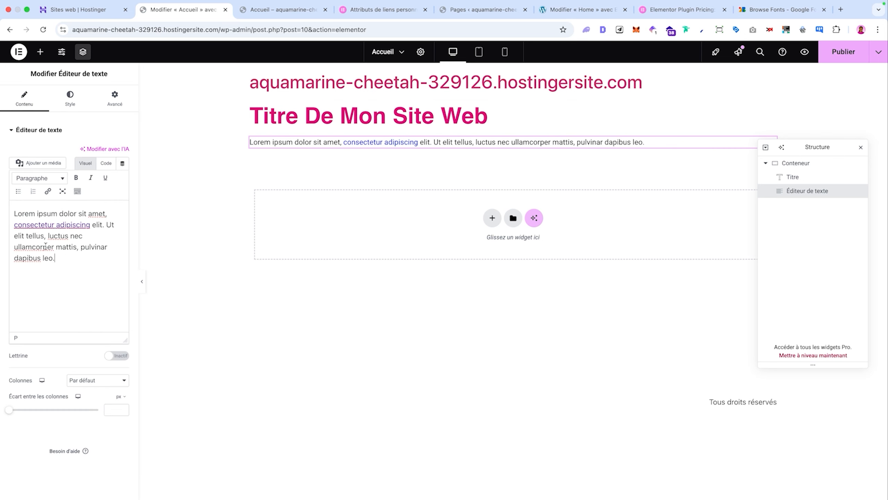
pyautogui.tripleClick(68, 226)
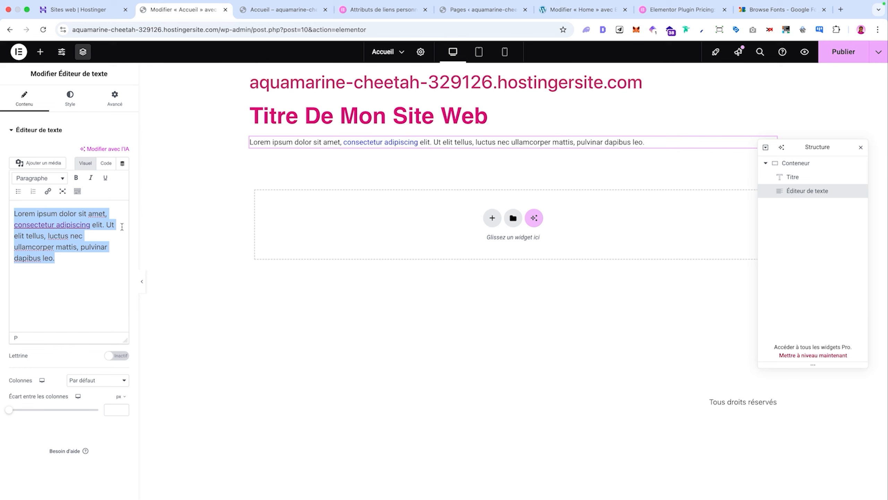
pyautogui.click(382, 9)
pyautogui.scroll(10, 245, 172)
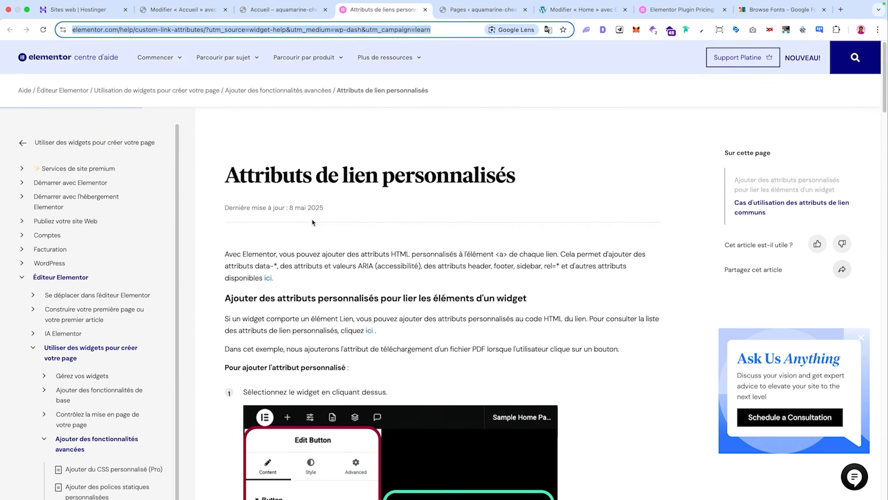
pyautogui.moveTo(232, 169); pyautogui.dragTo(451, 372)
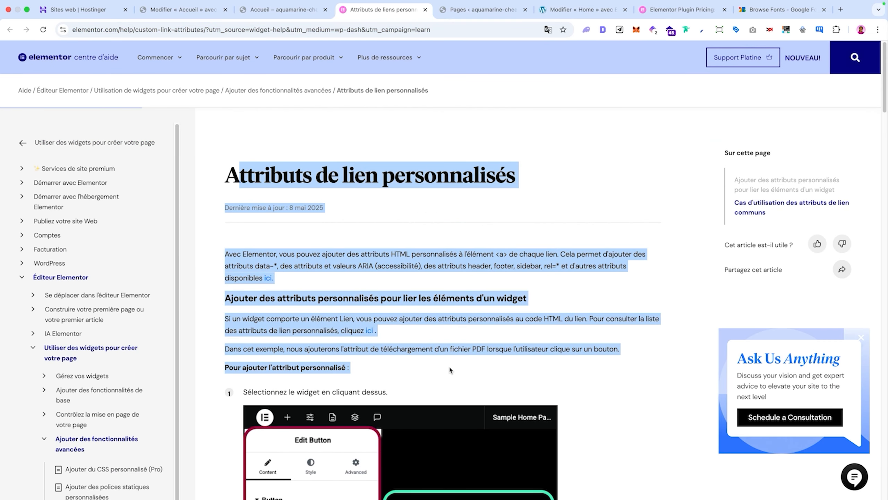
pyautogui.click(182, 9)
pyautogui.press('super+v')
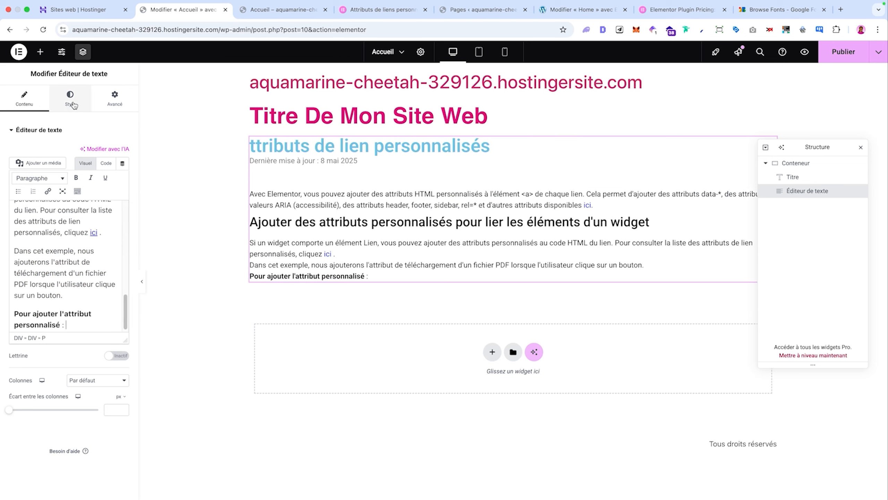
# Change the text widget's text colour to red and set its font size to 18 px
pyautogui.click(71, 98)
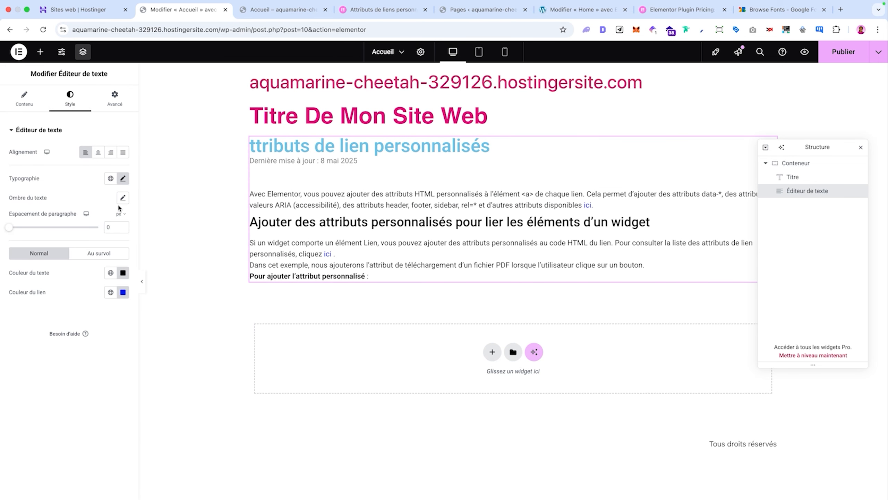
pyautogui.click(123, 273)
pyautogui.moveTo(126, 347); pyautogui.dragTo(171, 317)
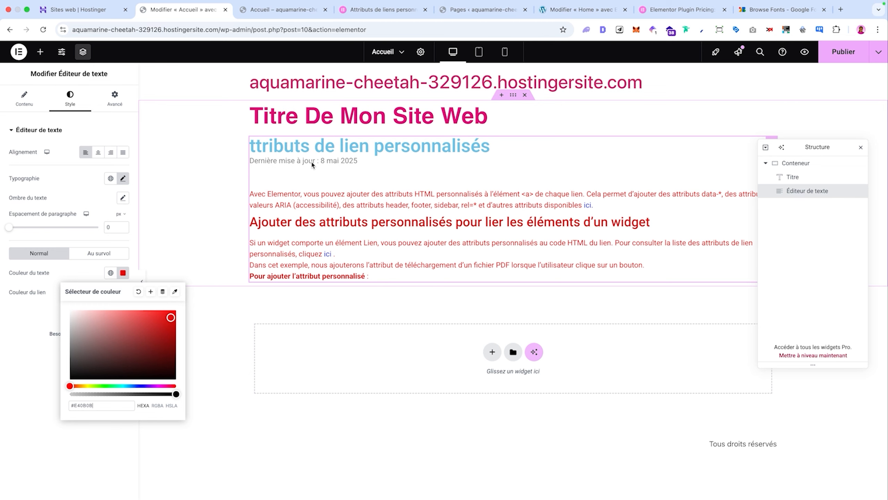
pyautogui.click(123, 178)
pyautogui.click(57, 251)
pyautogui.moveTo(56, 254); pyautogui.dragTo(23, 256)
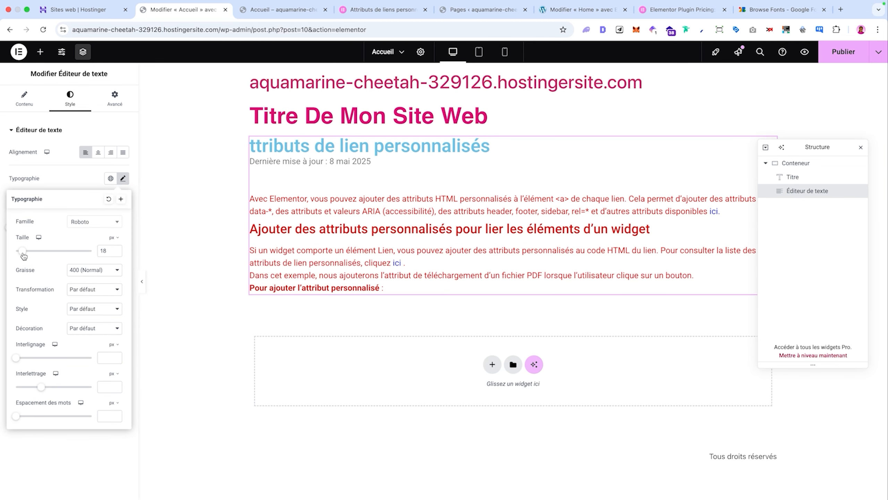
# Show the text widget's content settings, close the Accueil page preview, and return to the page editor
pyautogui.click(24, 99)
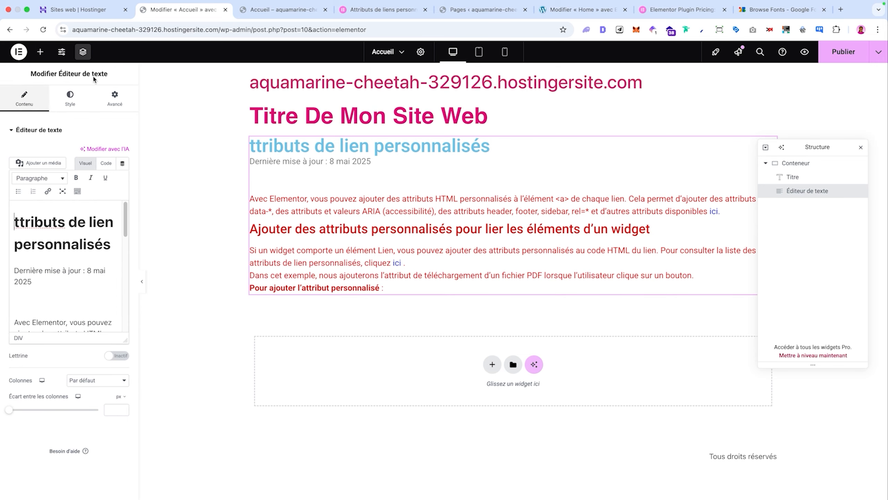
pyautogui.click(256, 11)
pyautogui.click(337, 12)
pyautogui.click(325, 10)
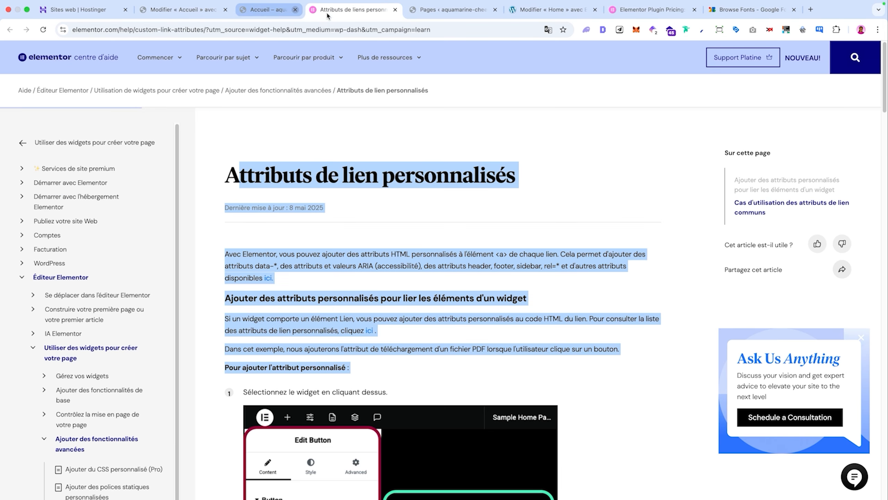
pyautogui.click(182, 10)
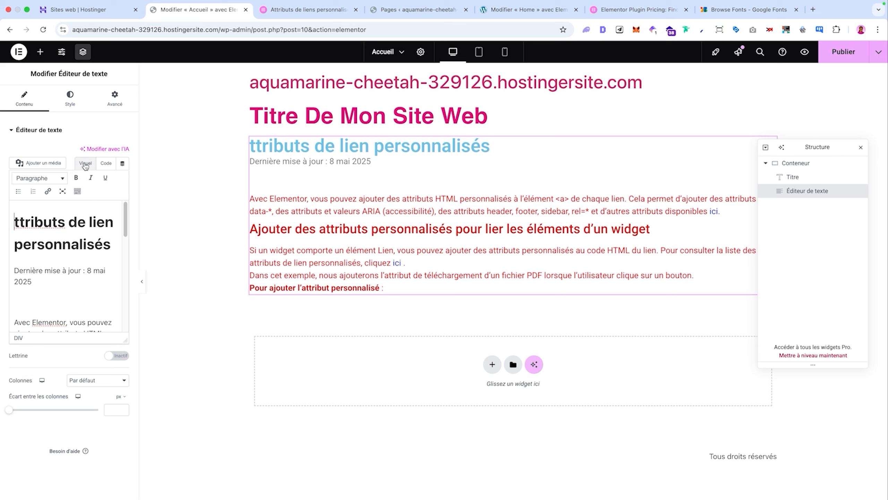
# Examine the text widget's HTML code down to its link tags and compare it with the source text in the help article
pyautogui.click(104, 168)
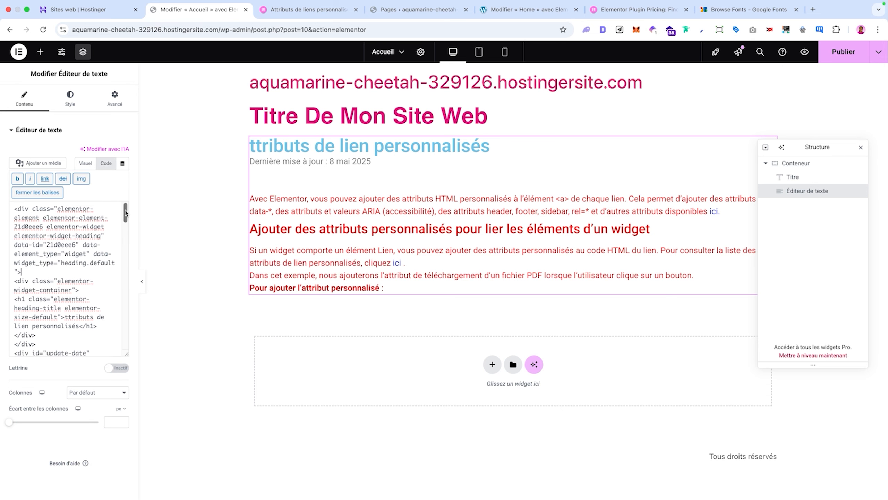
pyautogui.scroll(-5, 127, 222)
pyautogui.scroll(-5, 127, 222)
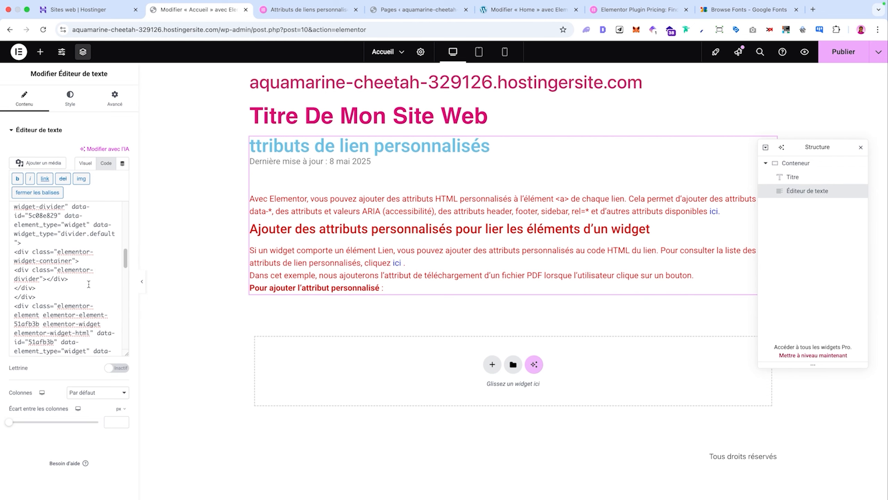
pyautogui.moveTo(125, 259); pyautogui.dragTo(136, 327)
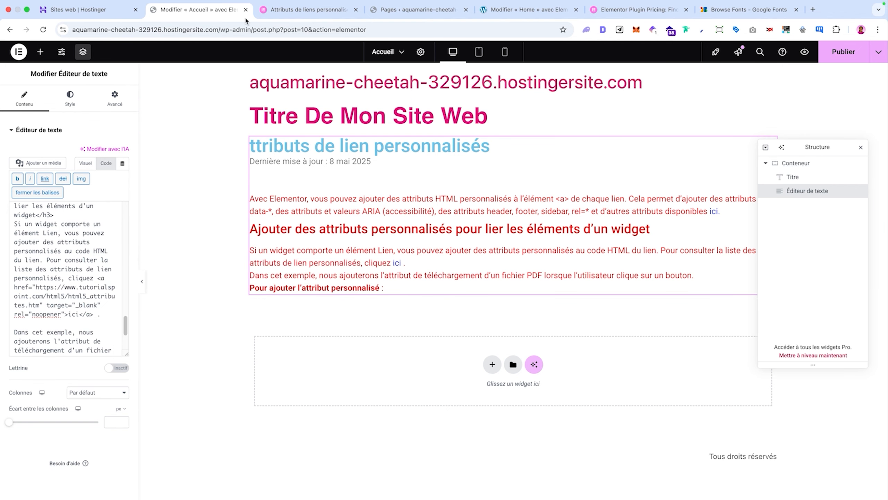
pyautogui.click(266, 10)
pyautogui.moveTo(225, 174); pyautogui.dragTo(386, 361)
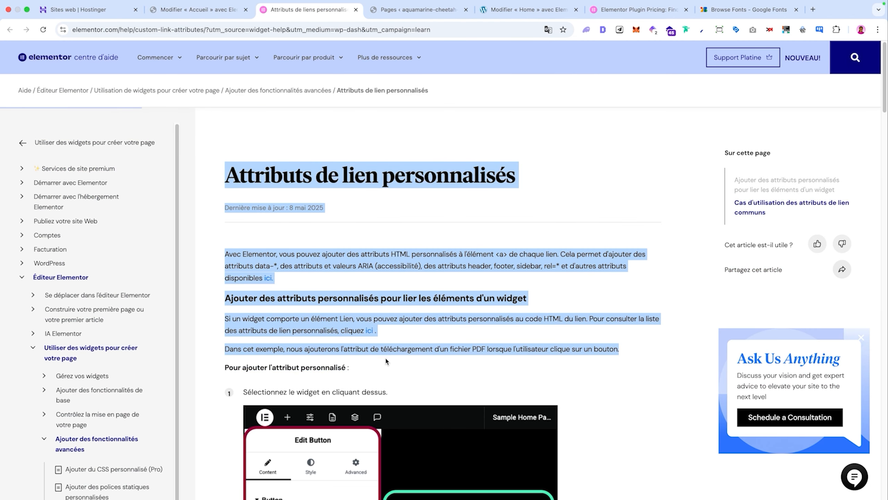
pyautogui.click(191, 5)
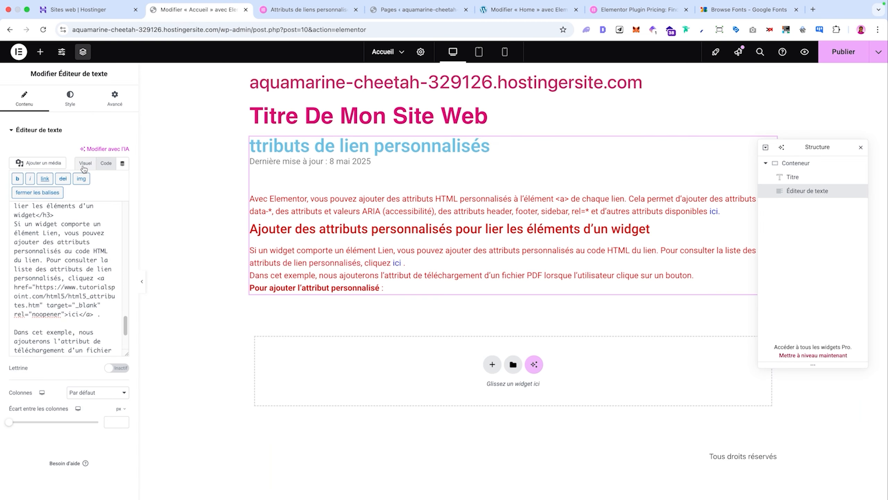
# Clear the text widget and paste the copied article introduction into its code view as plain text, then return to the visual view
pyautogui.click(86, 163)
pyautogui.click(72, 224)
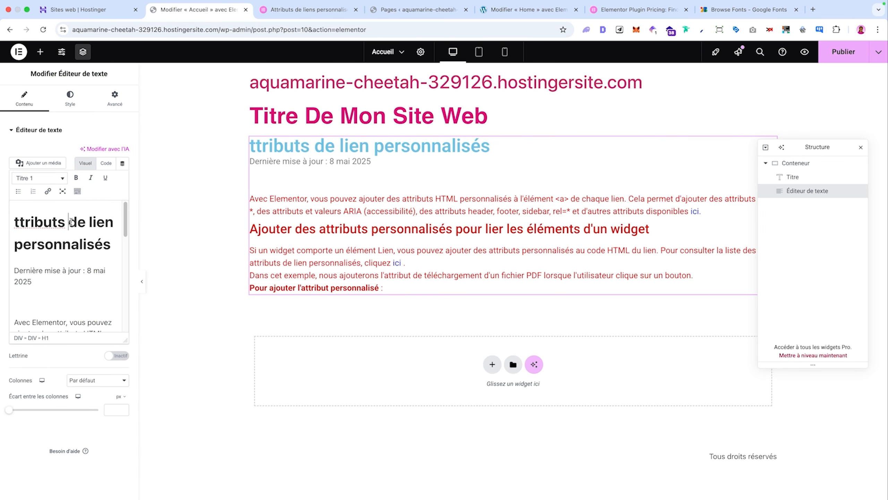
pyautogui.press('super+a')
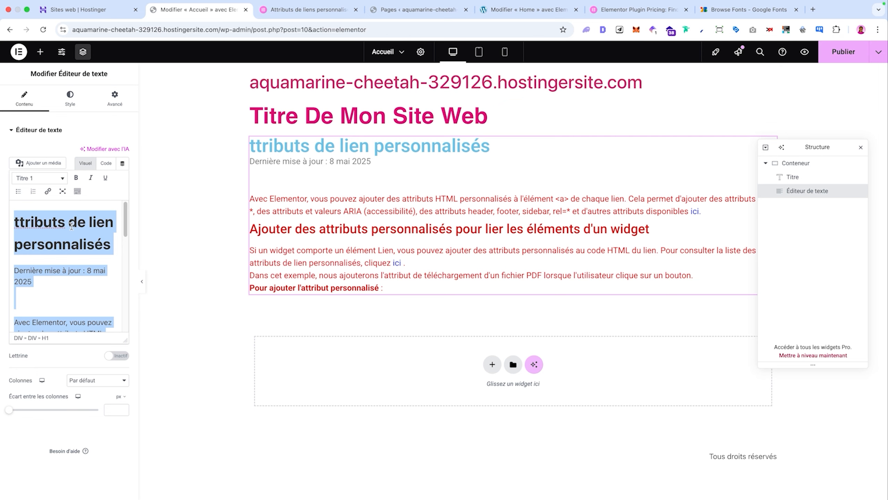
pyautogui.press('BackSpace')
pyautogui.click(106, 163)
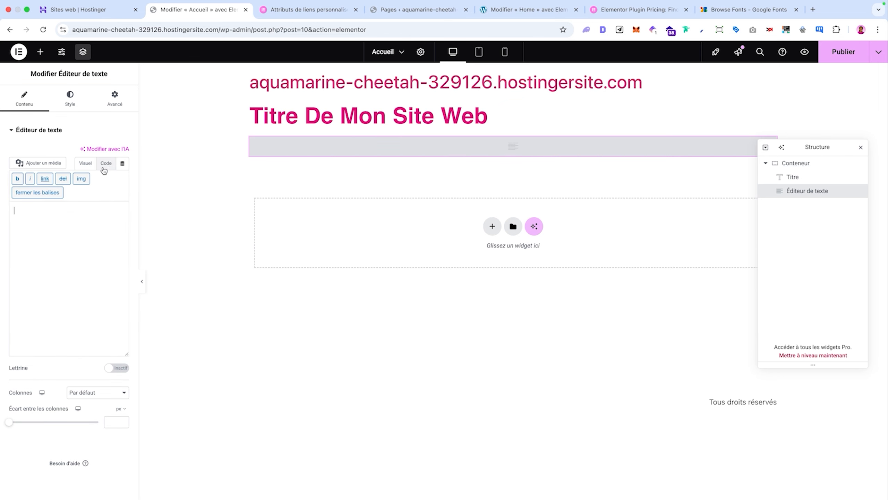
pyautogui.click(80, 209)
pyautogui.write("ttributs de lien personnalisés Dernière mise à jour : 8 mai 2025 Avec Elementor, vous pouvez ajouter des attributs HTML personnalisés à l'élément de chaque lien. Cela permet d'ajouter des attributs data-*, des attributs et valeurs ARIA (accessibilité), des attributs header, footer, sidebar, rel=* et d'autres attributs disponibles ici. Ajouter des attributs personnalisés pour lier les éléments d'un widget Si un widget comporte un élément Lien, vous pouvez ajouter des attributs personnalisés au code HTML du lien. Pour consulter la liste des attributs de lien personnalisés, cliquez ici .  Dans cet exemple, nous ajouterons l'attribut de téléchargement d'un fichier PDF lorsque l'utilisateur clique sur un bouton.  Pour ajouter l'attribut personnalisé :")
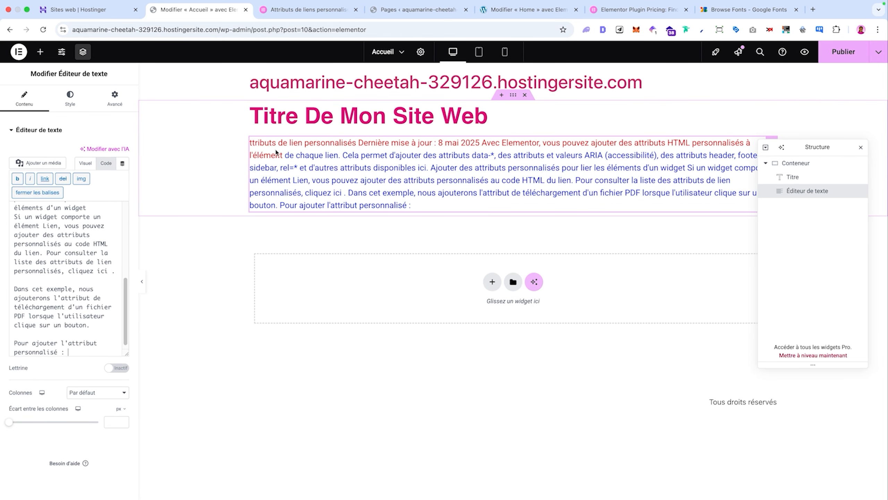
pyautogui.click(85, 163)
# Set the text widget's normal text colour to black
pyautogui.click(70, 98)
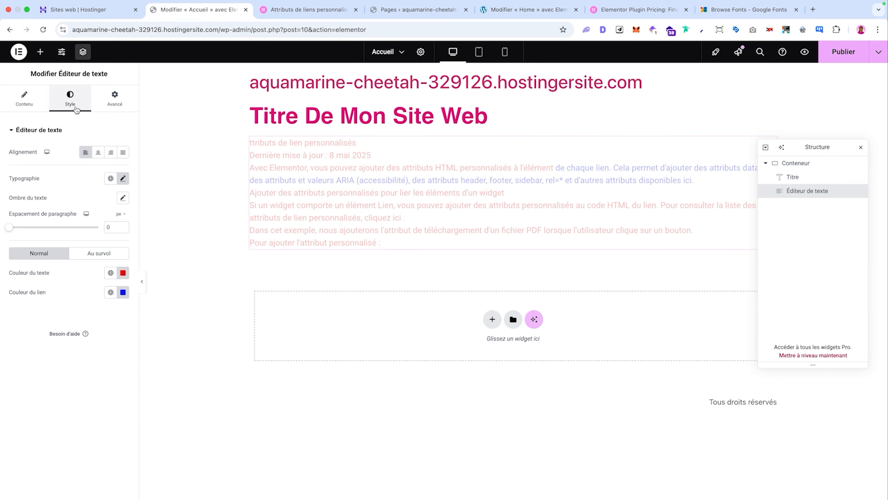
pyautogui.click(112, 273)
pyautogui.click(123, 273)
pyautogui.moveTo(105, 342); pyautogui.dragTo(61, 404)
pyautogui.click(55, 410)
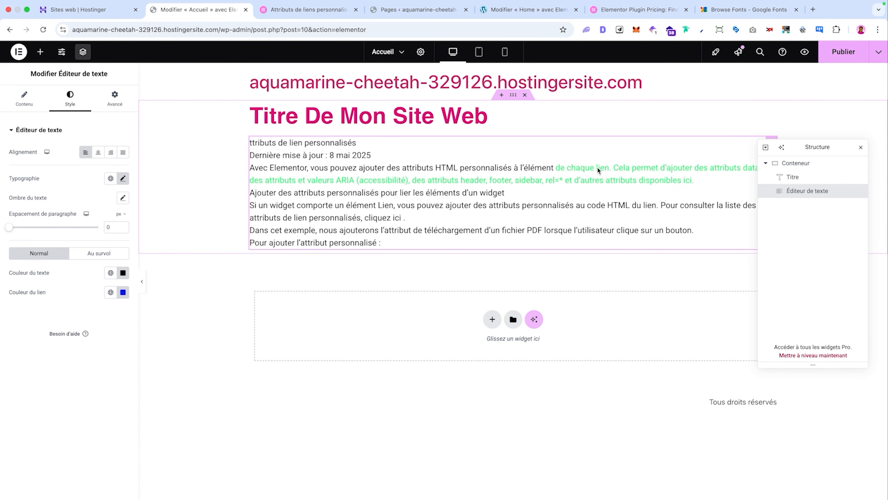
# Add a button widget below the text widget and set its text to "Prendre un rdv"
pyautogui.click(40, 51)
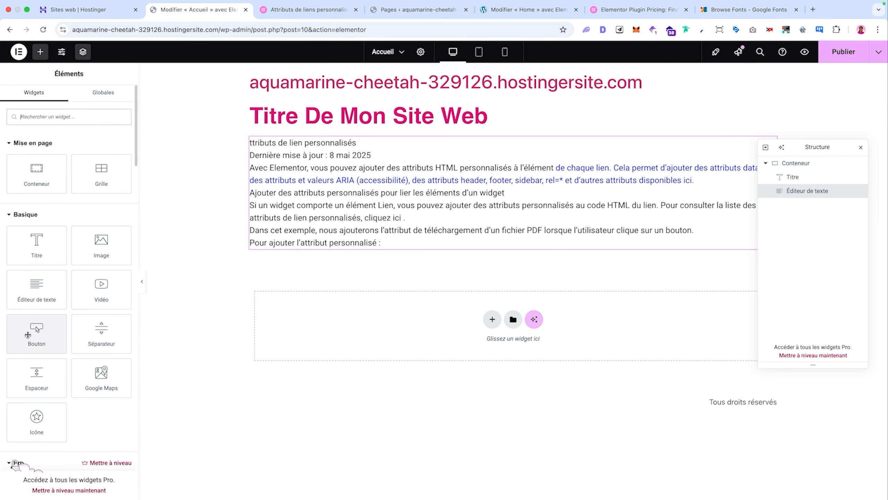
pyautogui.moveTo(33, 333); pyautogui.dragTo(251, 258)
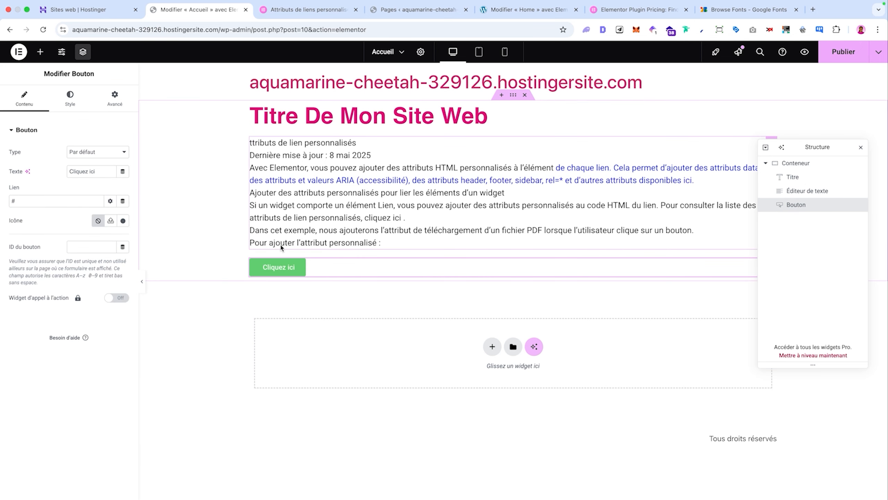
pyautogui.tripleClick(90, 170)
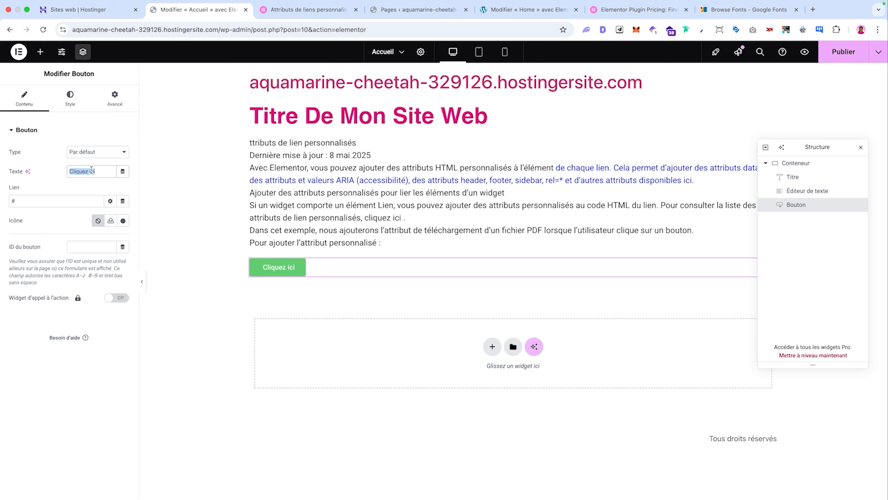
pyautogui.write('Prendre un rdv')
pyautogui.tripleClick(33, 202)
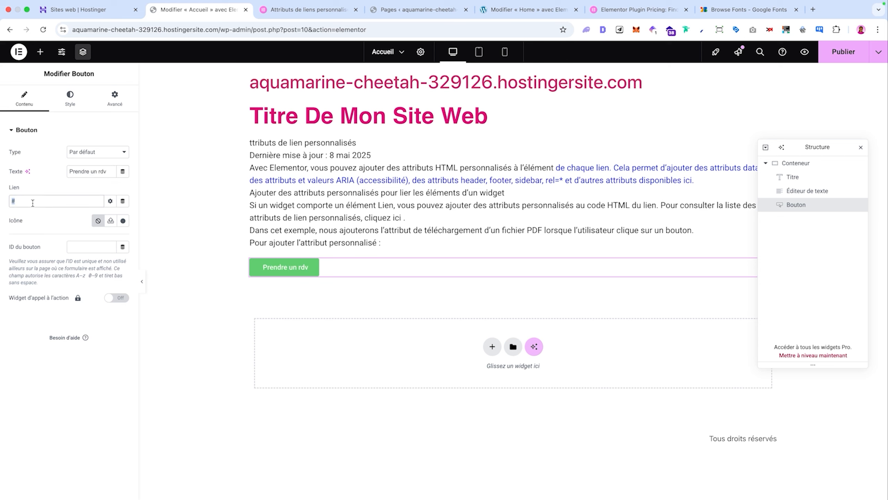
pyautogui.press('BackSpace')
pyautogui.click(304, 9)
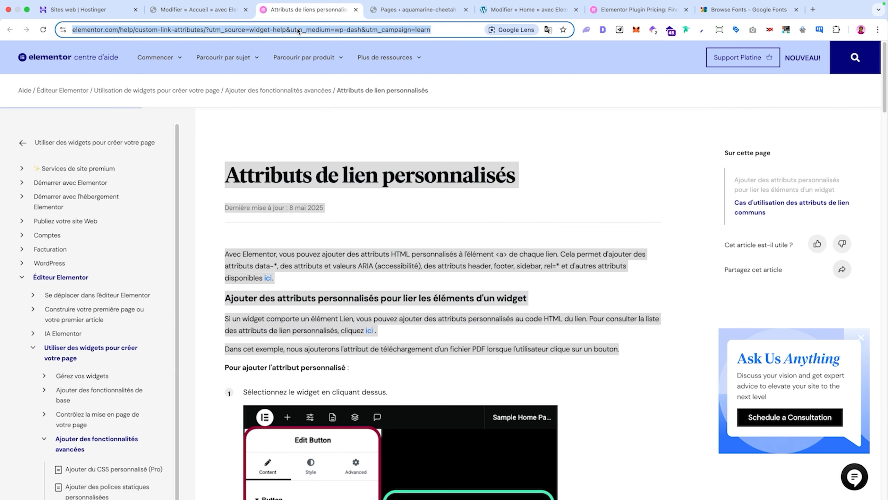
pyautogui.click(199, 9)
pyautogui.write('https://elementor.com/help/custom-link-attributes/?utm_source=widget-help&utm_medium=wp-dash&utm_campaign=learn')
pyautogui.tripleClick(50, 202)
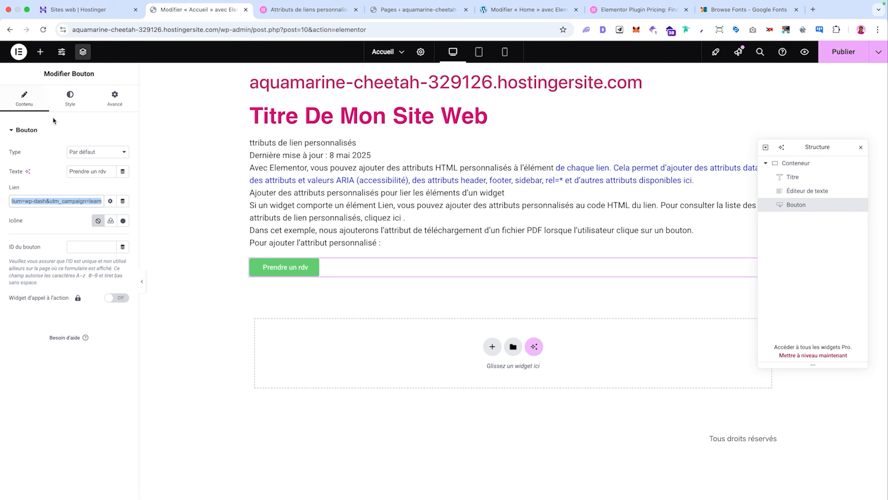
pyautogui.click(293, 275)
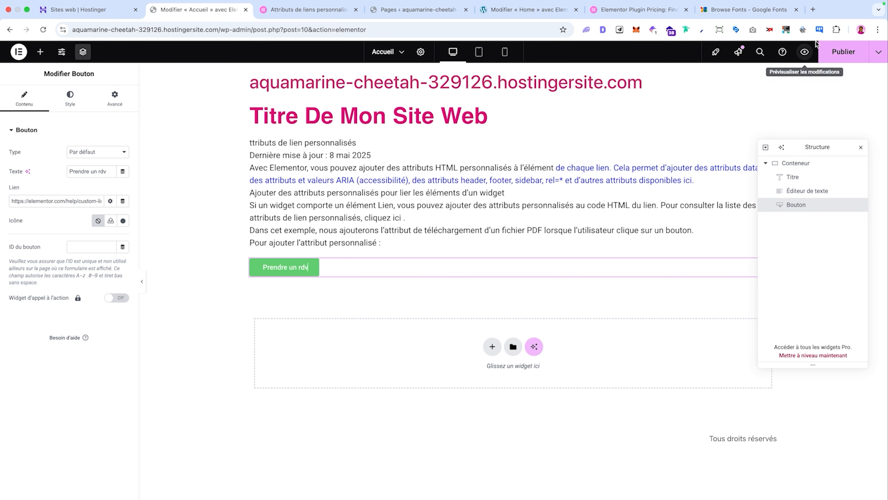
# Preview the page, test the "Prendre un rdv" button's link, and return to the link setting in the page editor
pyautogui.click(806, 52)
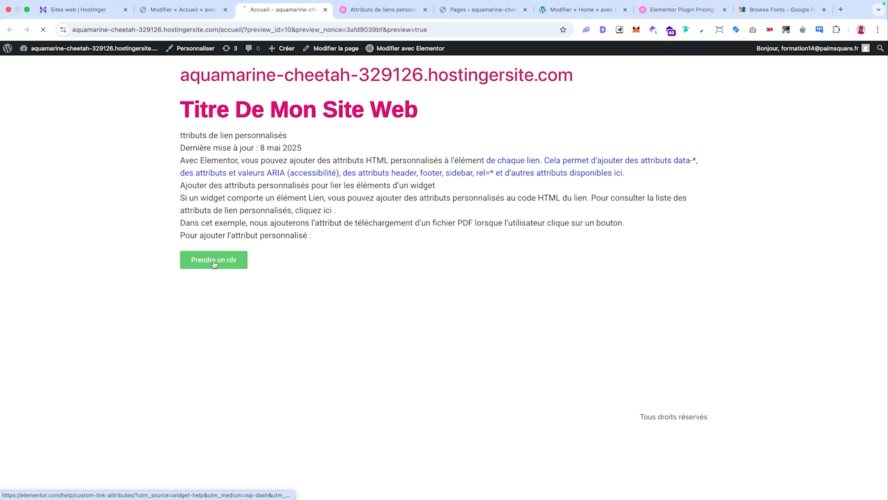
pyautogui.click(214, 260)
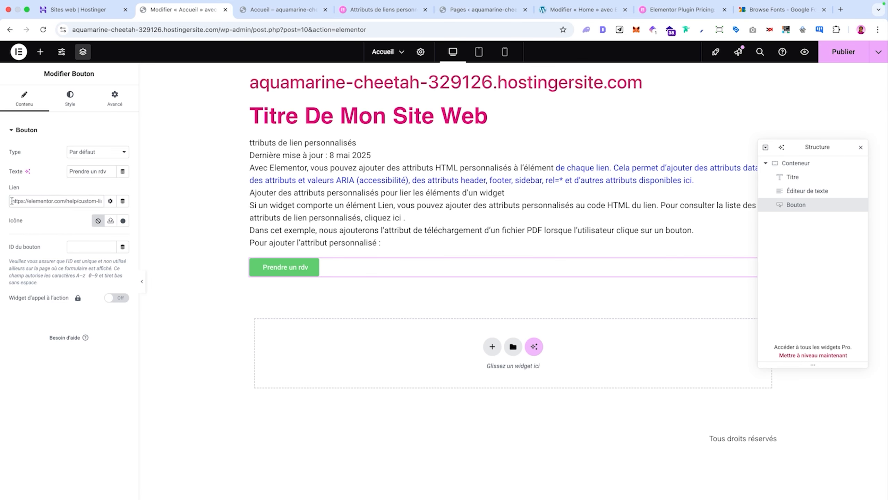
pyautogui.moveTo(11, 201); pyautogui.dragTo(88, 216)
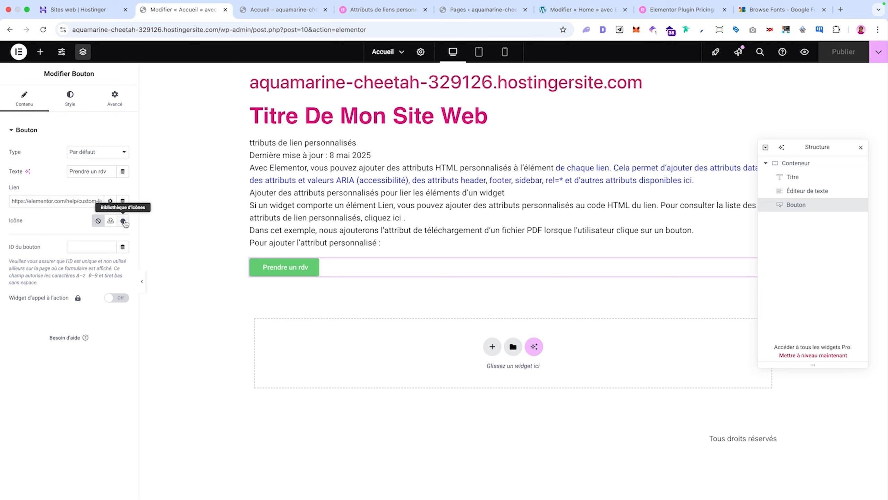
# Insert the drumstick icon from the icon library into the "Prendre un rdv" button
pyautogui.click(123, 221)
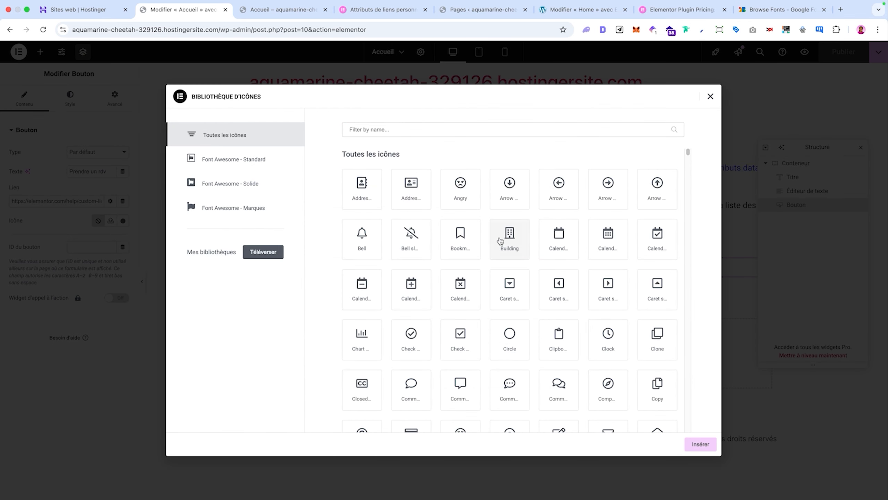
pyautogui.scroll(-2, 497, 242)
pyautogui.click(464, 259)
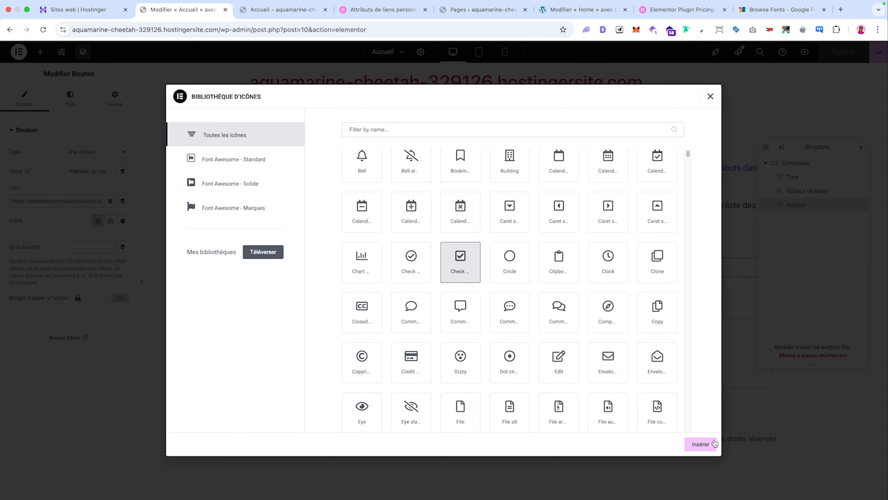
pyautogui.scroll(-15, 610, 319)
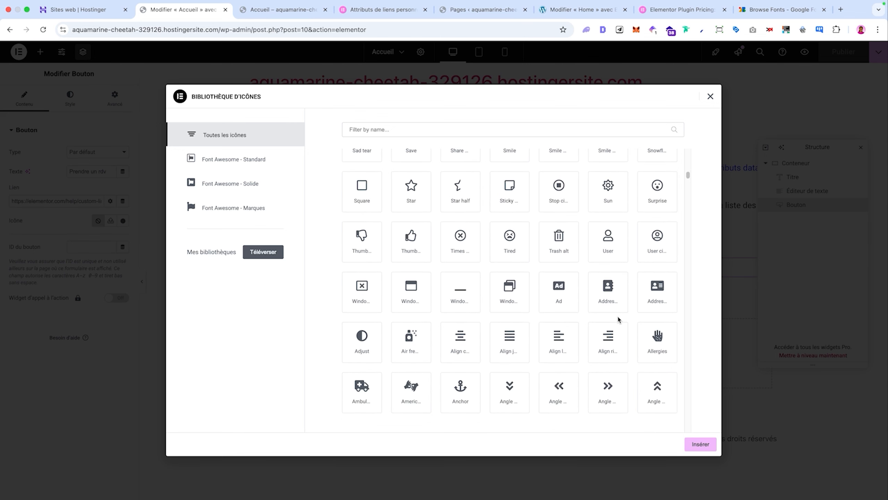
pyautogui.scroll(-10, 616, 319)
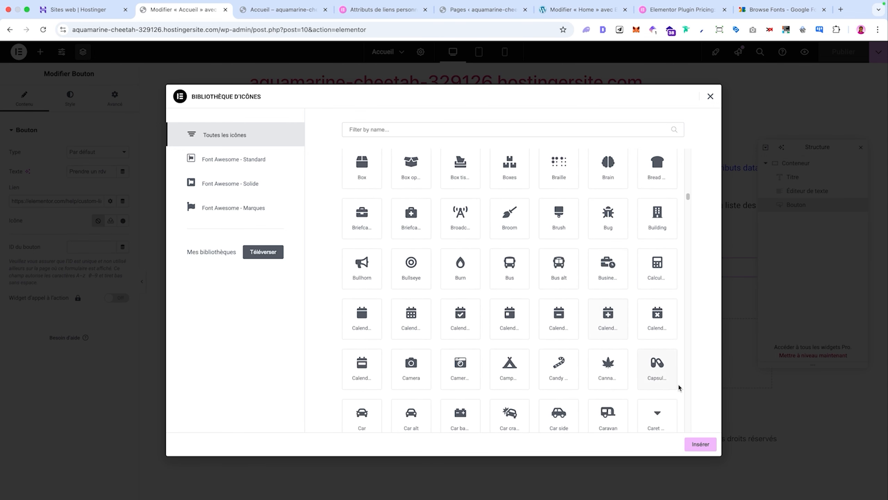
pyautogui.scroll(-10, 647, 357)
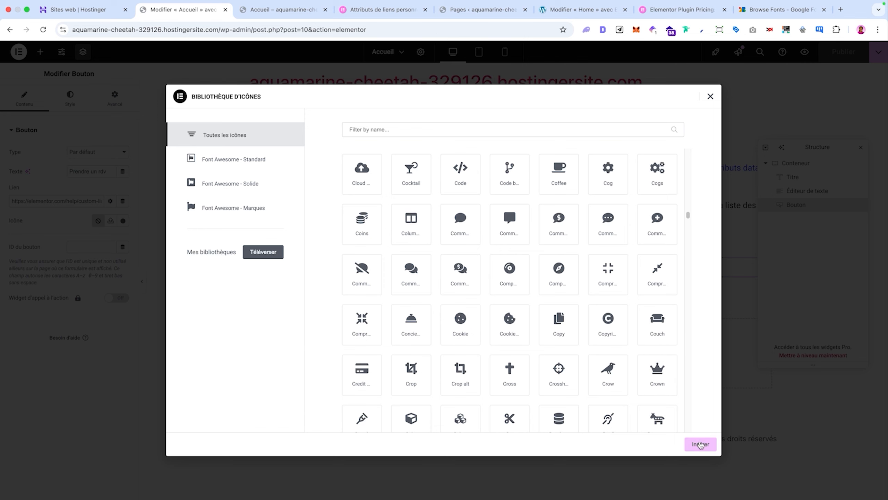
pyautogui.scroll(-5, 614, 384)
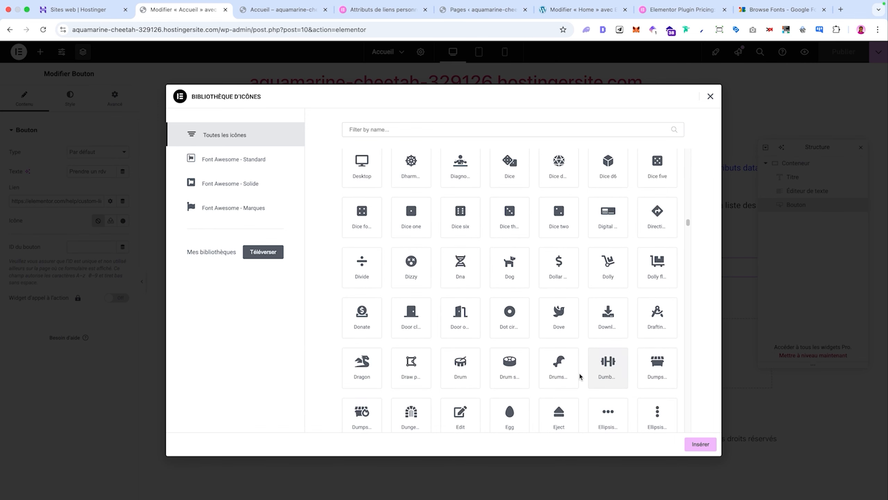
pyautogui.doubleClick(548, 373)
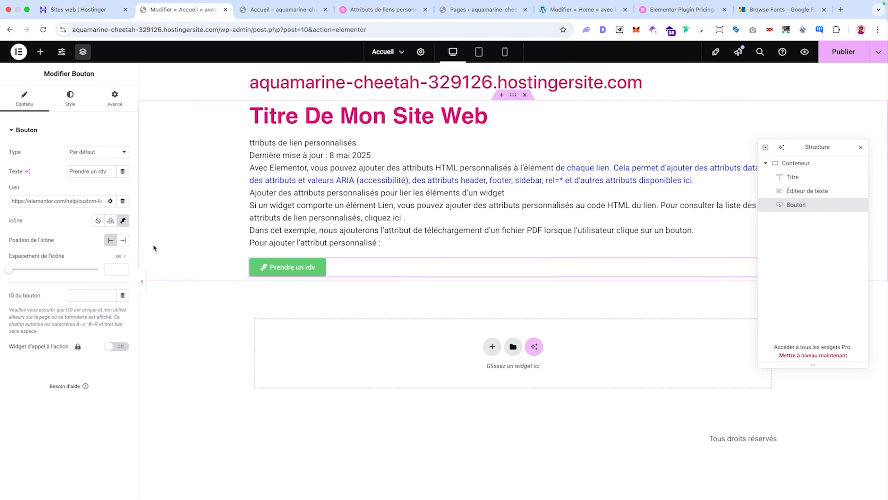
# Place the button's icon after its text and adjust the icon spacing
pyautogui.click(109, 241)
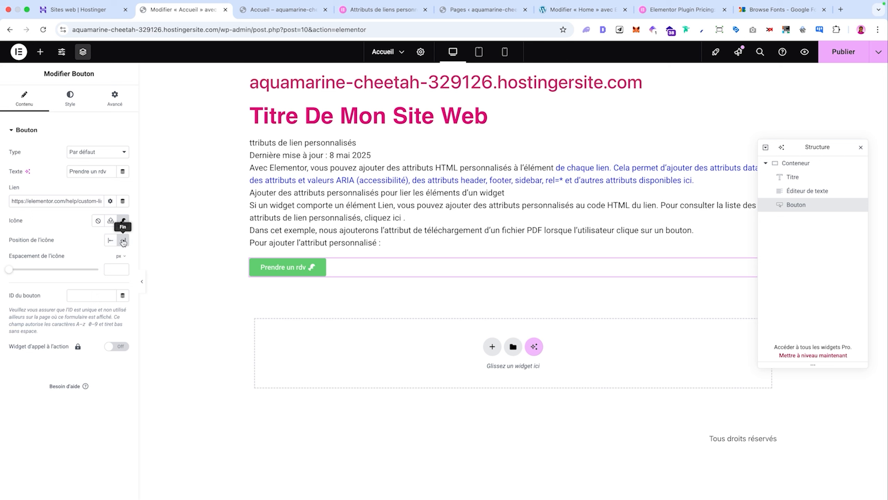
pyautogui.moveTo(9, 269); pyautogui.dragTo(35, 271)
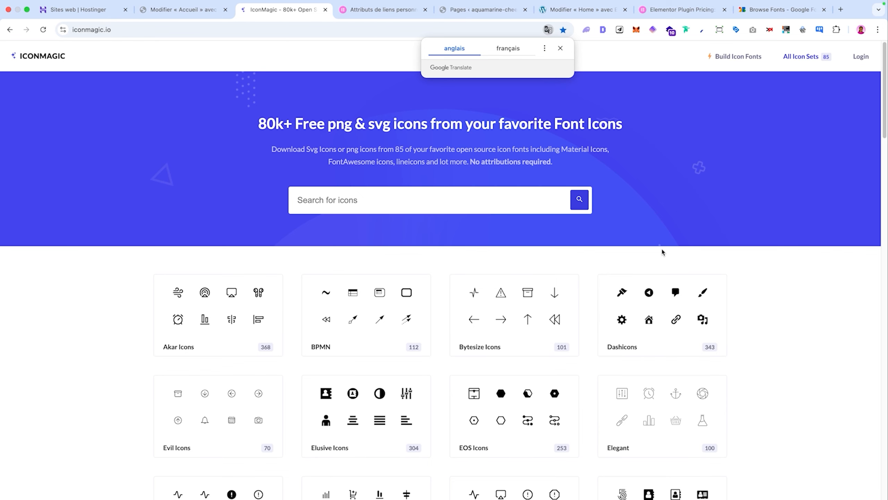
# Browse the free icon sets on iconmagic.io and open the Lucide set
pyautogui.scroll(-10, 662, 248)
pyautogui.scroll(-10, 675, 245)
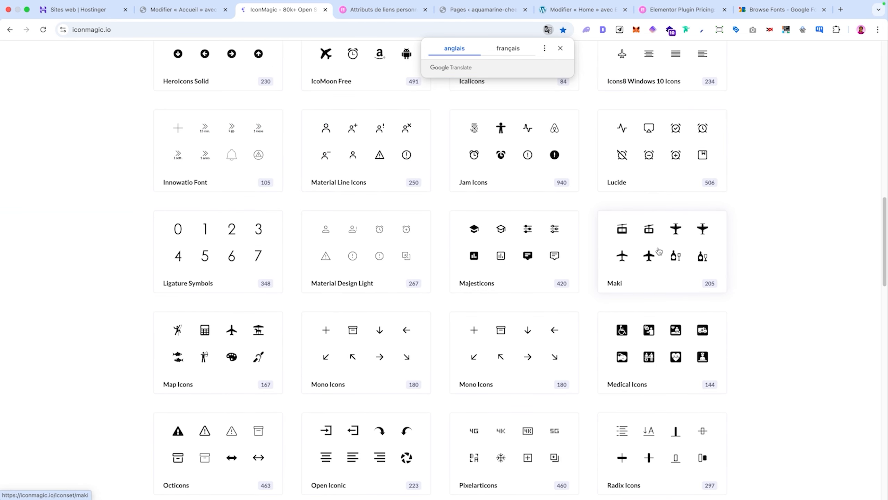
pyautogui.scroll(-5, 654, 255)
pyautogui.scroll(-7, 650, 258)
pyautogui.scroll(14, 650, 258)
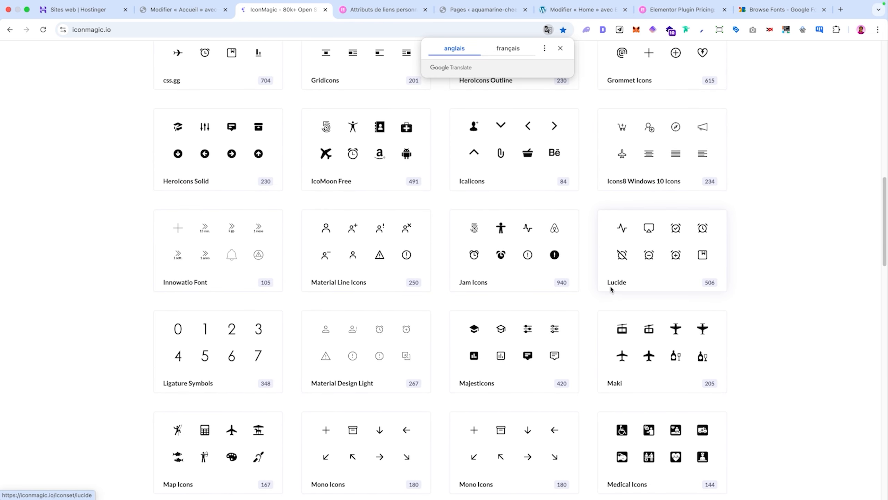
pyautogui.click(610, 286)
# Find the arrow-up-right icon in the Lucide set and download it as an SVG file
pyautogui.scroll(-8, 617, 290)
pyautogui.moveTo(448, 274)
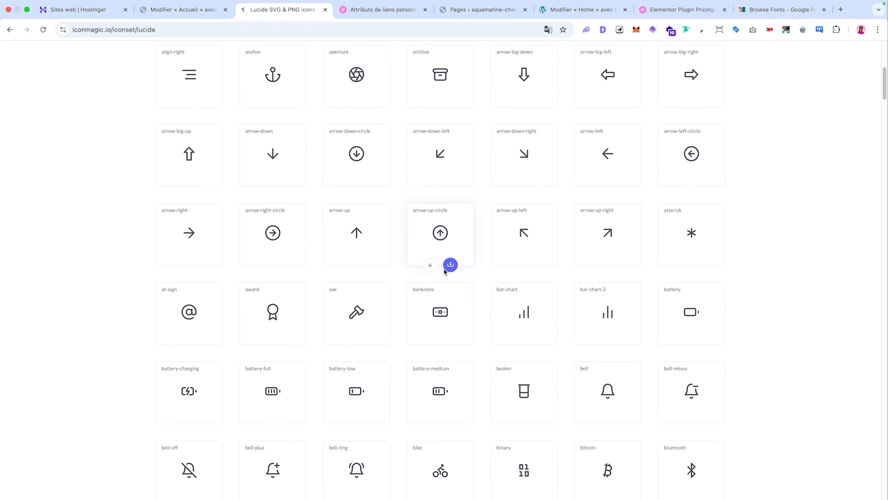
pyautogui.moveTo(594, 219)
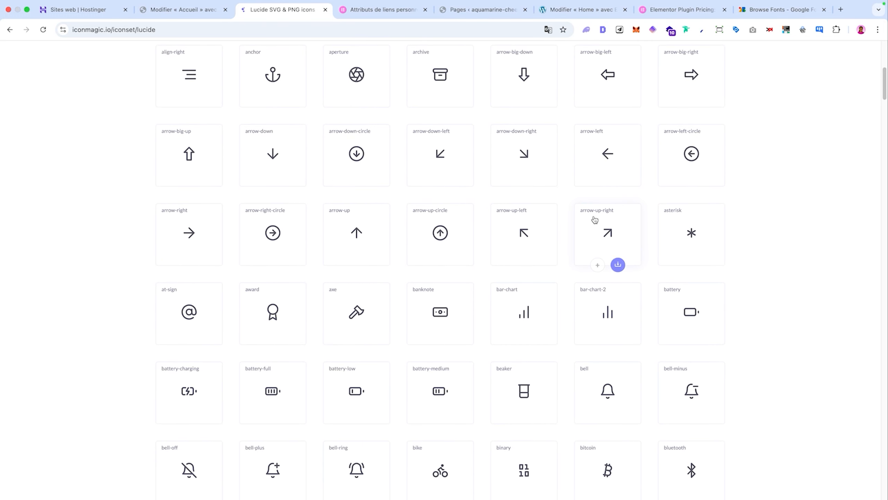
pyautogui.click(618, 265)
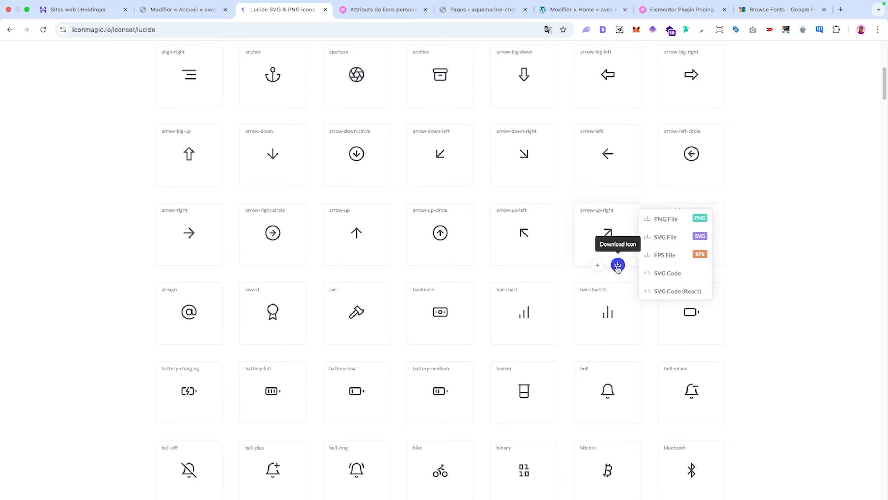
pyautogui.click(665, 238)
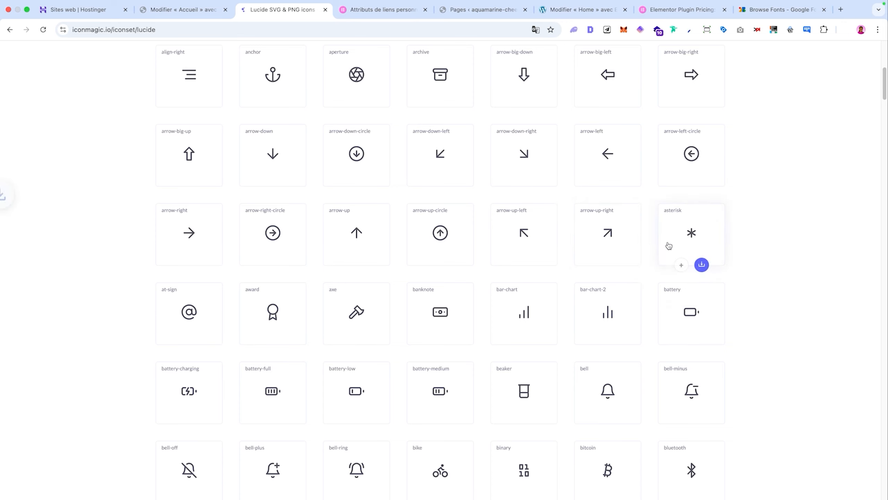
# Return to the page editor, allow unfiltered file uploads, and upload and insert the downloaded arrow-up-right SVG as the button's icon
pyautogui.hotkey('ctrl', 'shift', 'Tab')
pyautogui.click(111, 221)
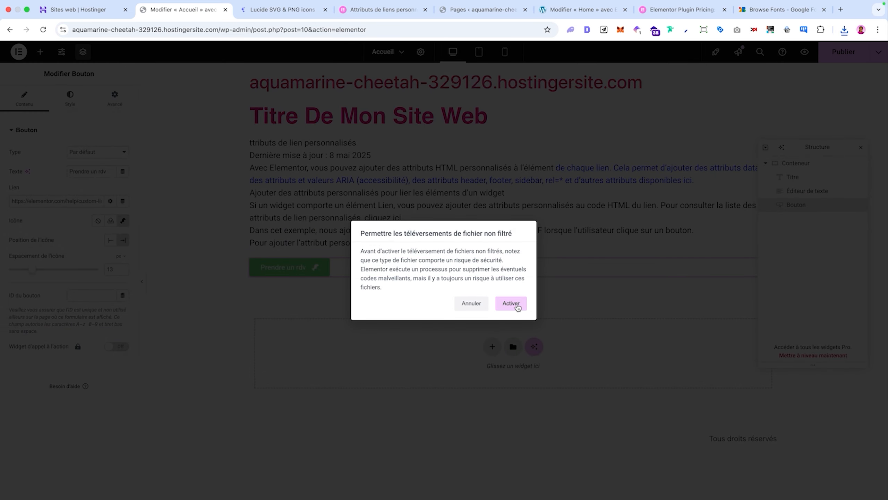
pyautogui.click(512, 304)
pyautogui.click(844, 30)
pyautogui.moveTo(742, 71); pyautogui.dragTo(458, 236)
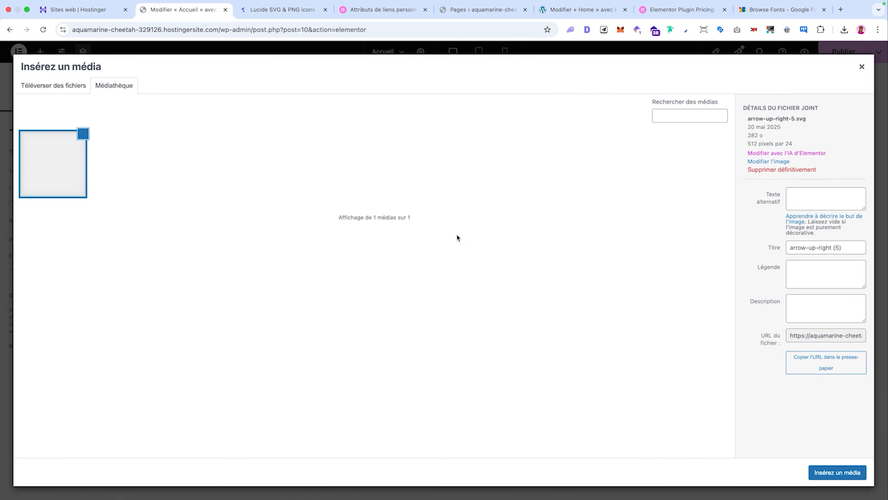
pyautogui.click(838, 473)
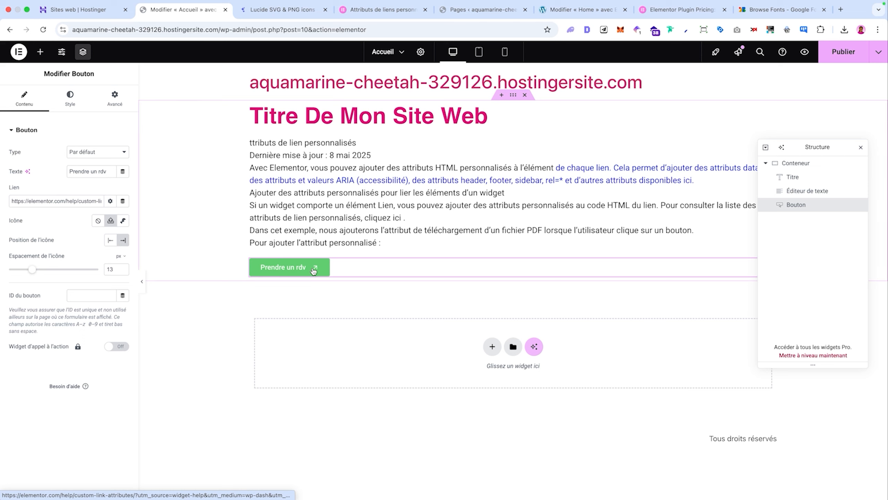
# Try the right, left and stretched positions for the button in its style settings, and centre it
pyautogui.moveTo(42, 295); pyautogui.dragTo(63, 299)
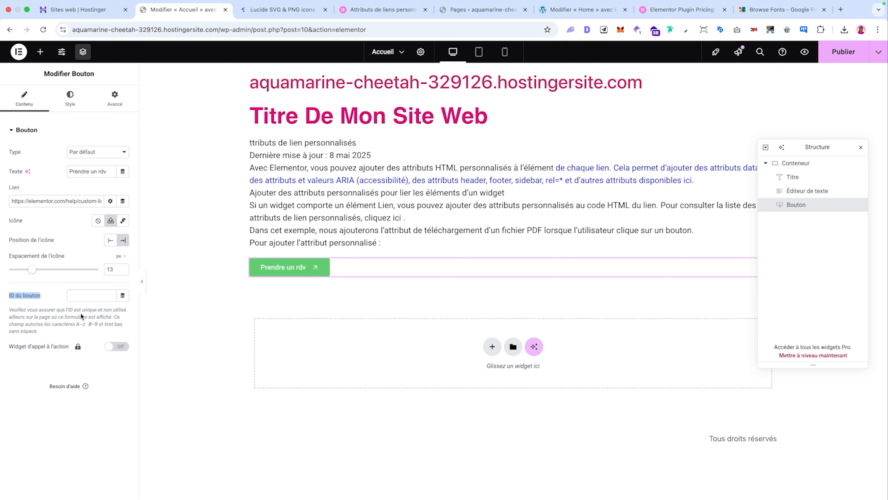
pyautogui.click(69, 94)
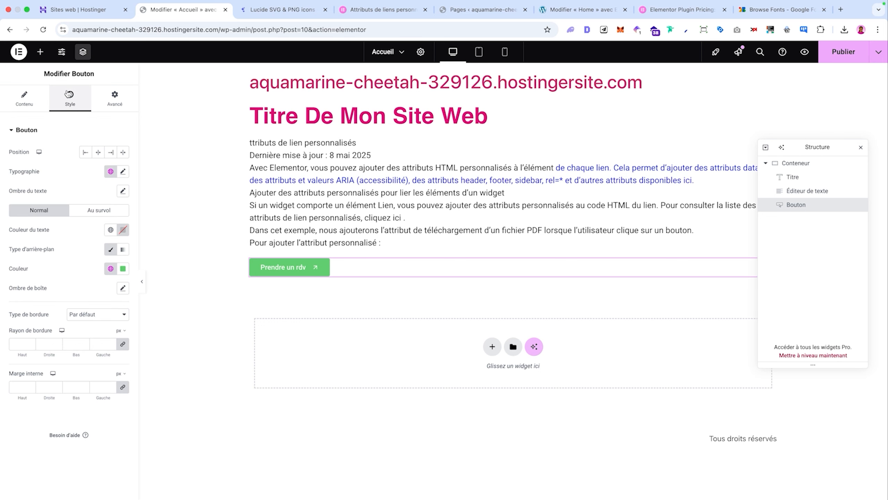
pyautogui.click(98, 152)
pyautogui.click(110, 152)
pyautogui.click(85, 152)
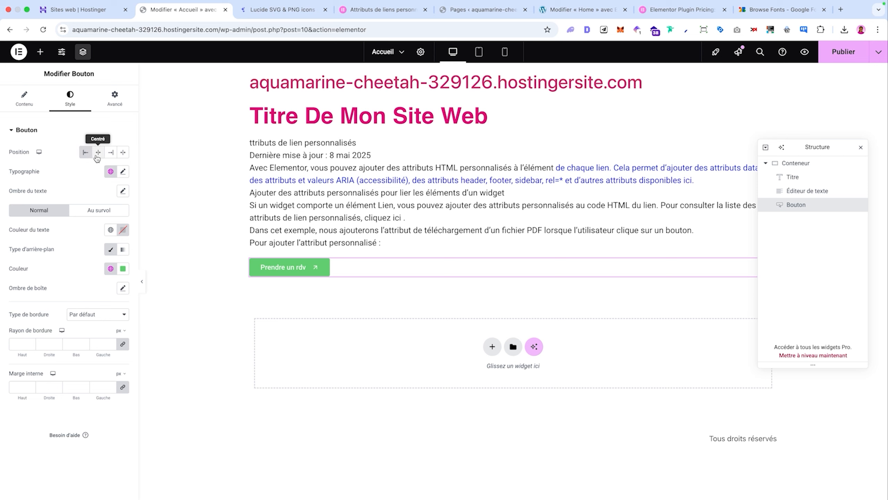
pyautogui.click(123, 152)
pyautogui.click(86, 171)
pyautogui.click(86, 172)
pyautogui.click(98, 152)
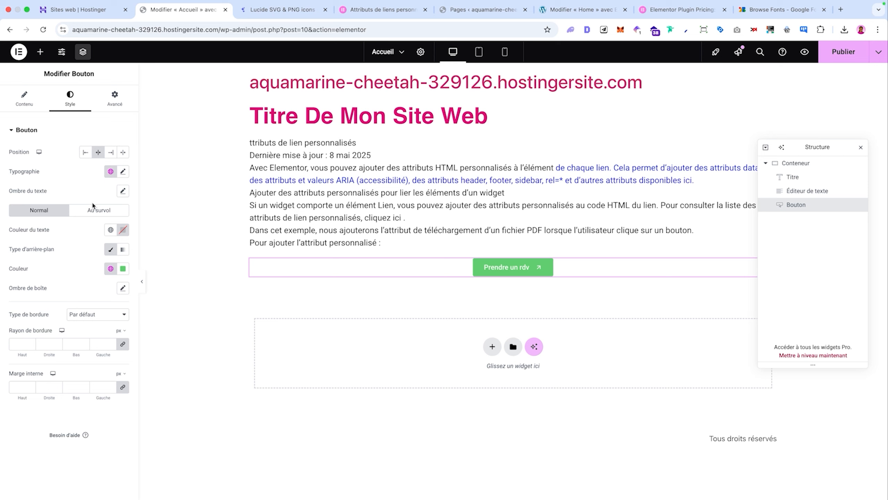
# Set the button's normal text color to white
pyautogui.click(123, 230)
pyautogui.moveTo(110, 294); pyautogui.dragTo(70, 309)
pyautogui.click(46, 300)
# Try a gradient background on the button, return to the classic type and color it blue #2005FF
pyautogui.click(122, 250)
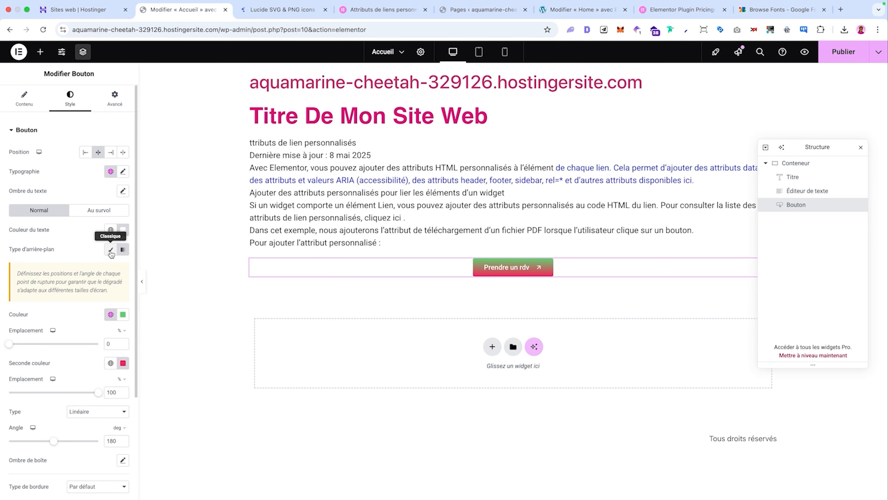
pyautogui.click(112, 254)
pyautogui.click(123, 268)
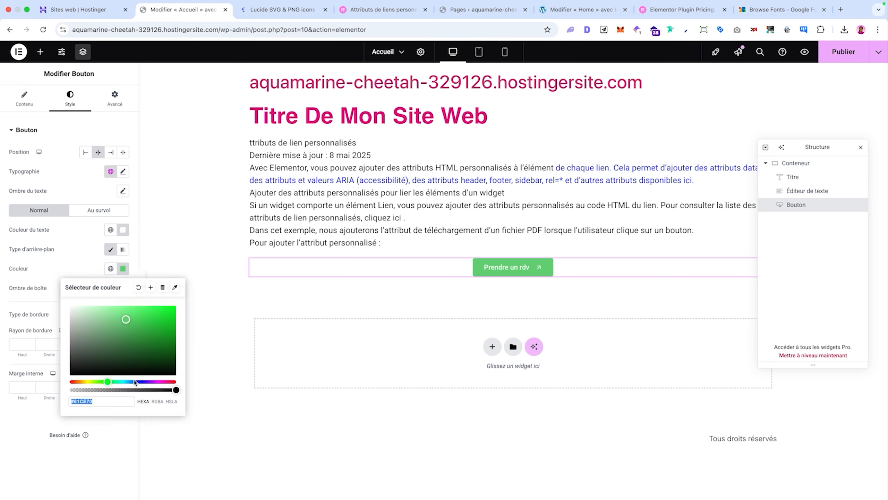
pyautogui.click(140, 381)
pyautogui.moveTo(126, 319); pyautogui.dragTo(174, 306)
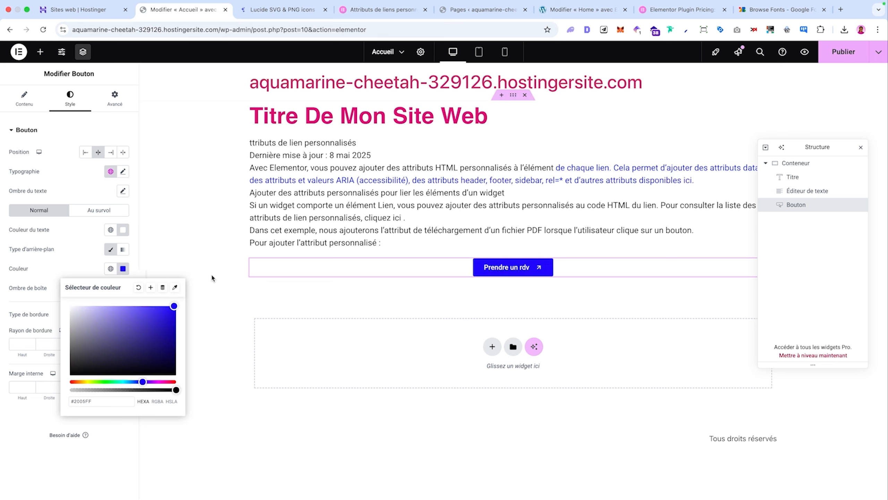
pyautogui.click(62, 263)
# Look at the button's box shadow options and give the button a solid border colored red #FF0000
pyautogui.click(122, 288)
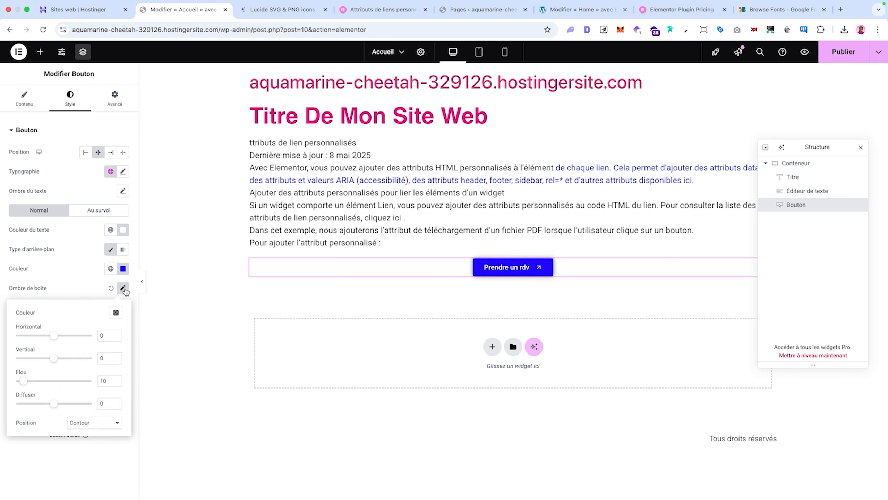
pyautogui.click(122, 288)
pyautogui.click(93, 314)
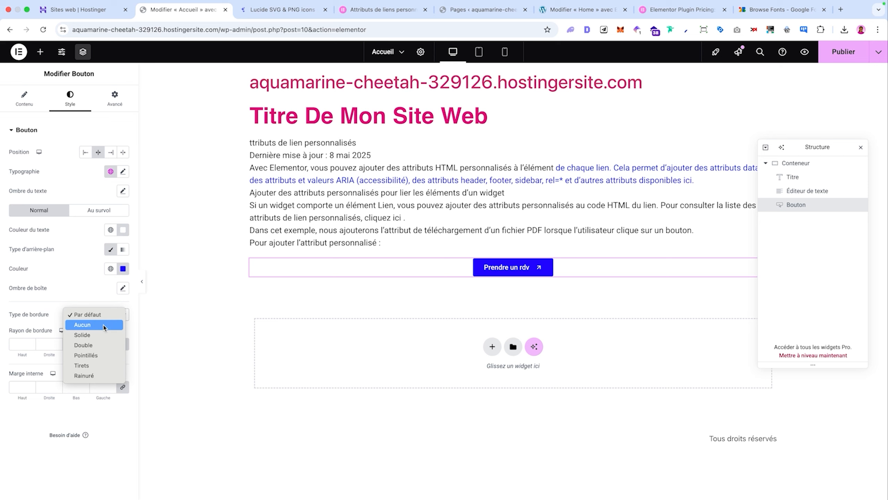
pyautogui.click(87, 335)
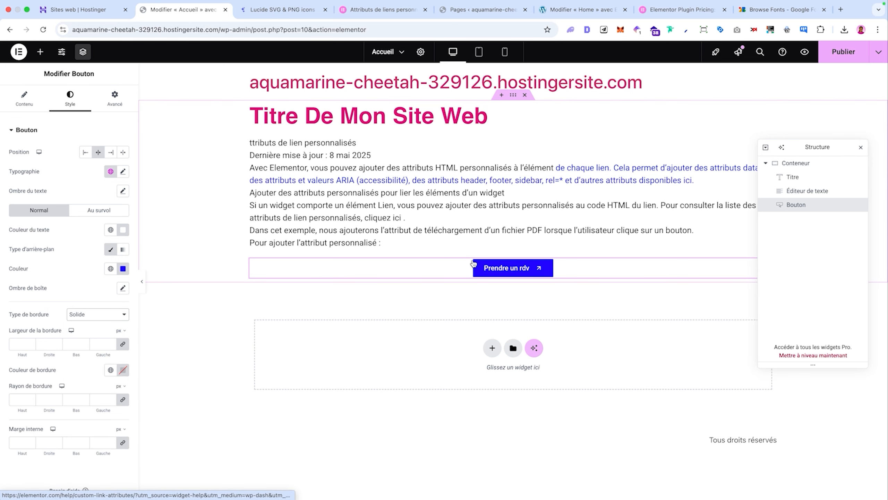
pyautogui.click(123, 370)
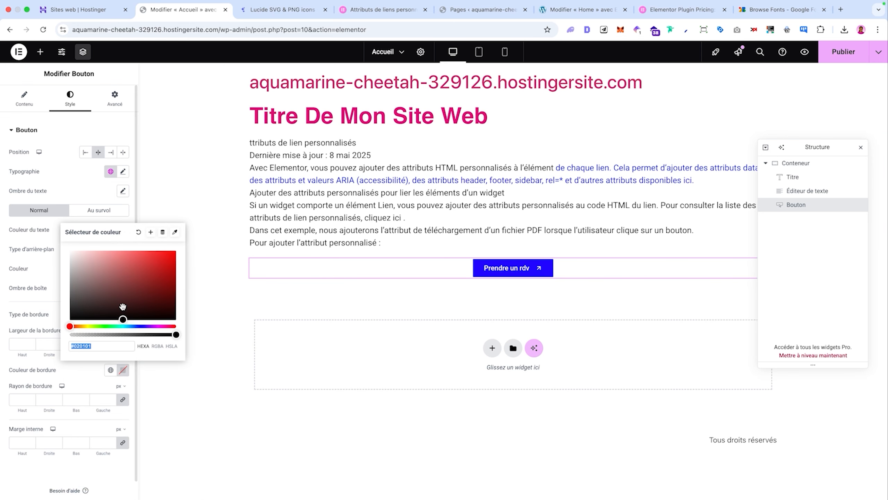
pyautogui.moveTo(123, 308); pyautogui.dragTo(204, 231)
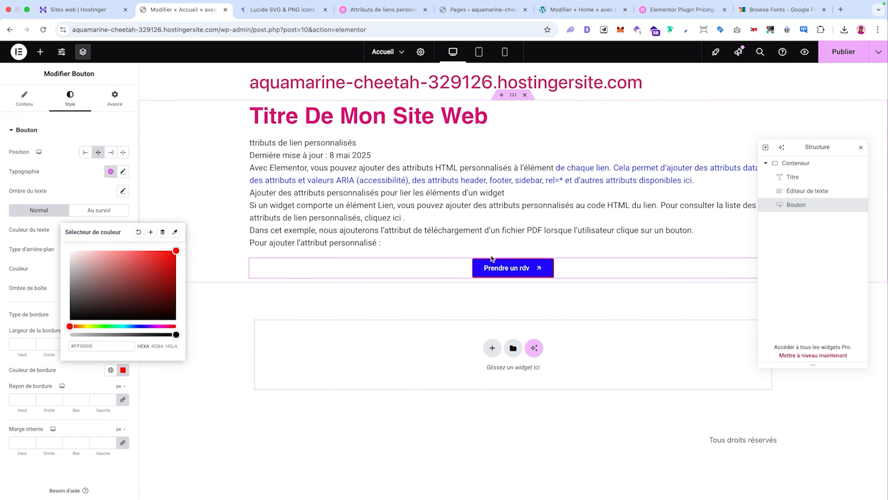
# Try the Double, Pointillés, Tirets and Rainuré border types on the button
pyautogui.click(84, 314)
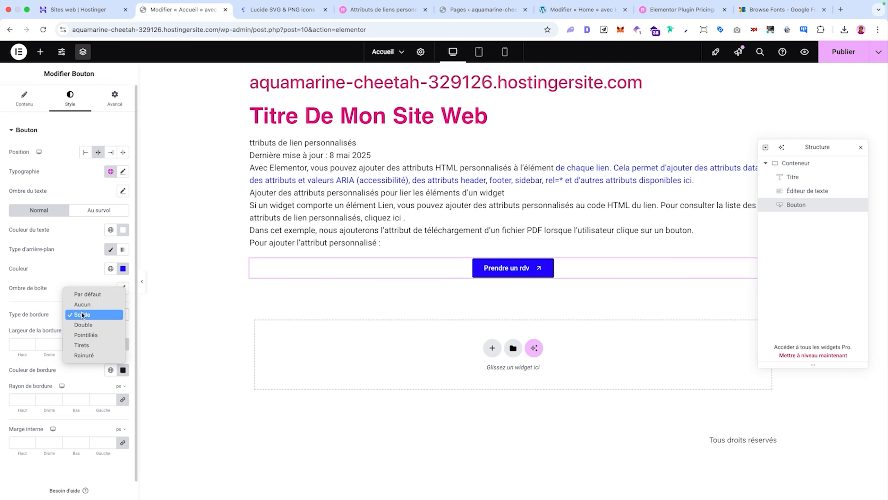
pyautogui.click(91, 325)
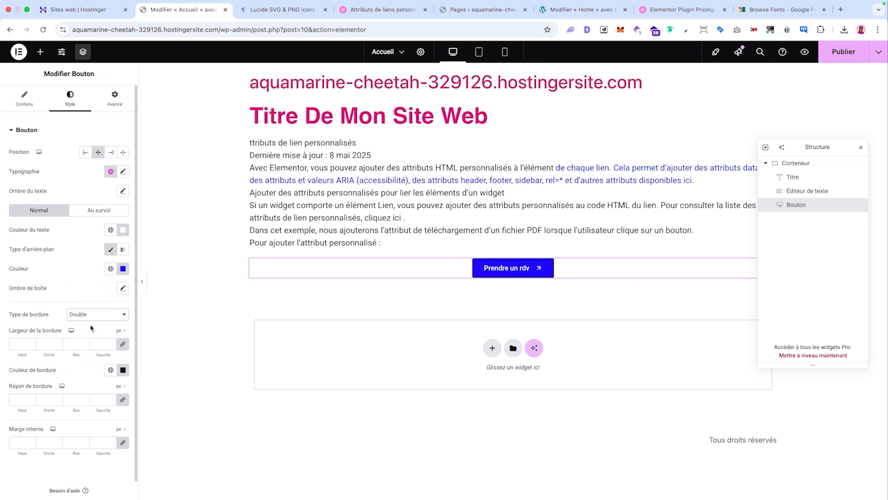
pyautogui.click(123, 370)
pyautogui.moveTo(108, 293); pyautogui.dragTo(188, 252)
pyautogui.click(113, 318)
pyautogui.click(114, 322)
pyautogui.click(109, 314)
pyautogui.click(101, 325)
pyautogui.click(98, 315)
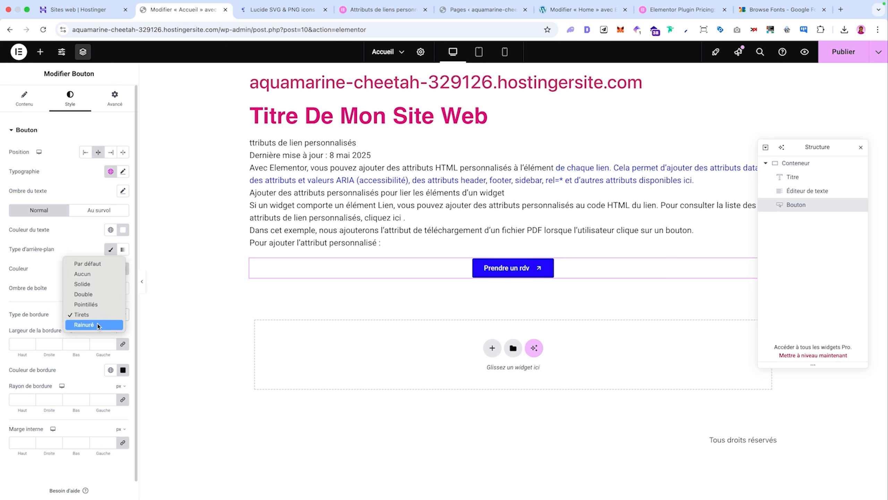
pyautogui.click(97, 324)
# Color the button's border red, try the Tirets border type again and set the type to Solide
pyautogui.click(122, 370)
pyautogui.click(170, 254)
pyautogui.click(46, 277)
pyautogui.click(89, 317)
pyautogui.click(90, 304)
pyautogui.click(92, 315)
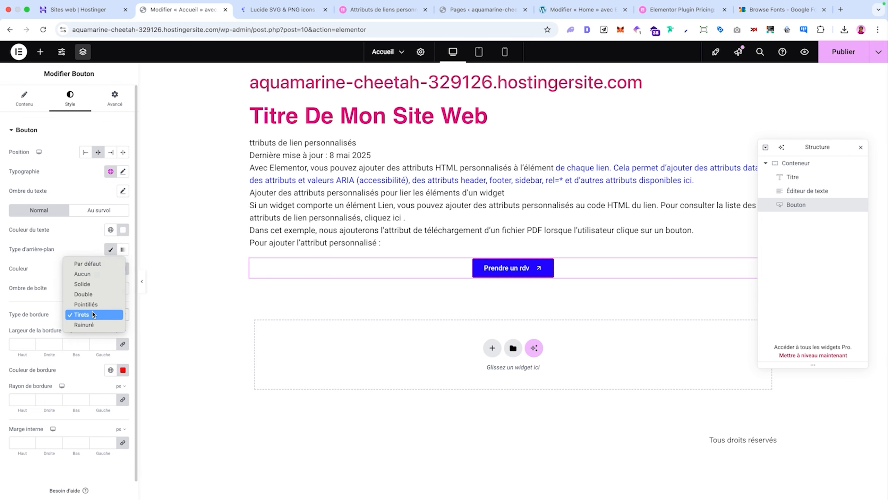
pyautogui.click(82, 284)
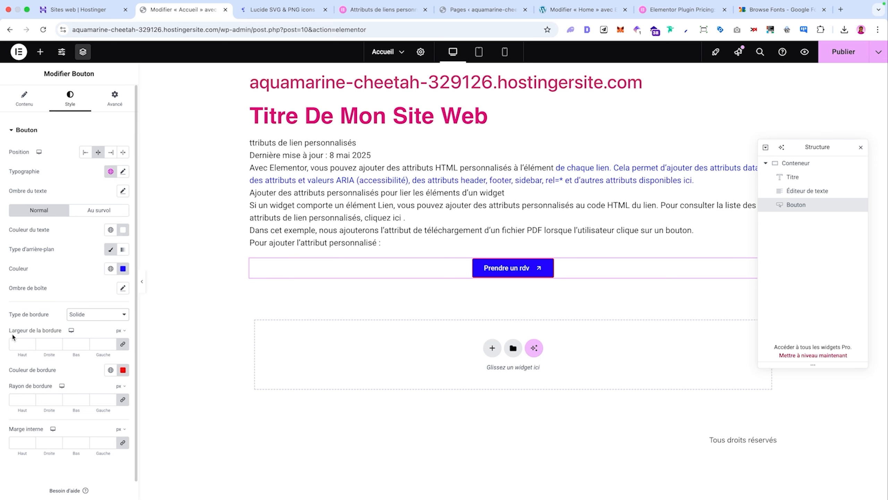
# Set the button's border width to 1 px on all sides and match its border and background in blue #0B3FEB
pyautogui.moveTo(18, 355)
pyautogui.mouseDown()
pyautogui.moveTo(35, 359)
pyautogui.moveTo(6, 359)
pyautogui.moveTo(21, 356)
pyautogui.mouseUp()
pyautogui.press('Down')
pyautogui.click(110, 369)
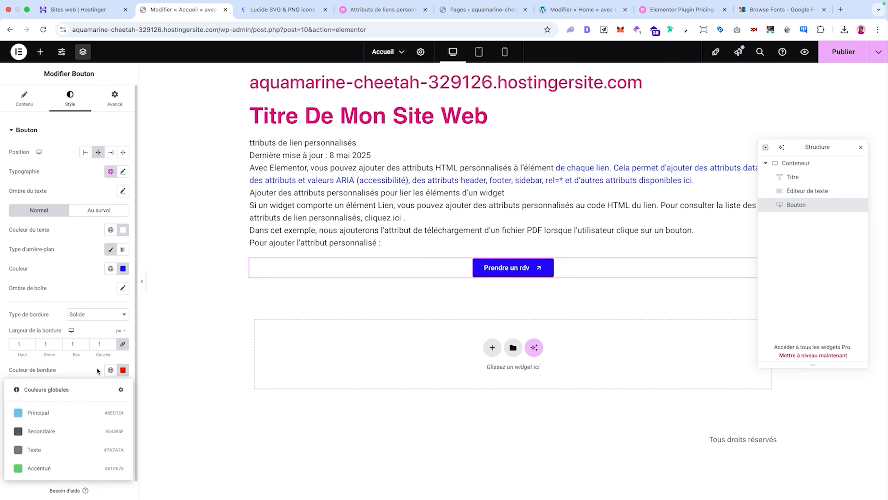
pyautogui.click(123, 370)
pyautogui.click(136, 327)
pyautogui.moveTo(171, 282); pyautogui.dragTo(171, 256)
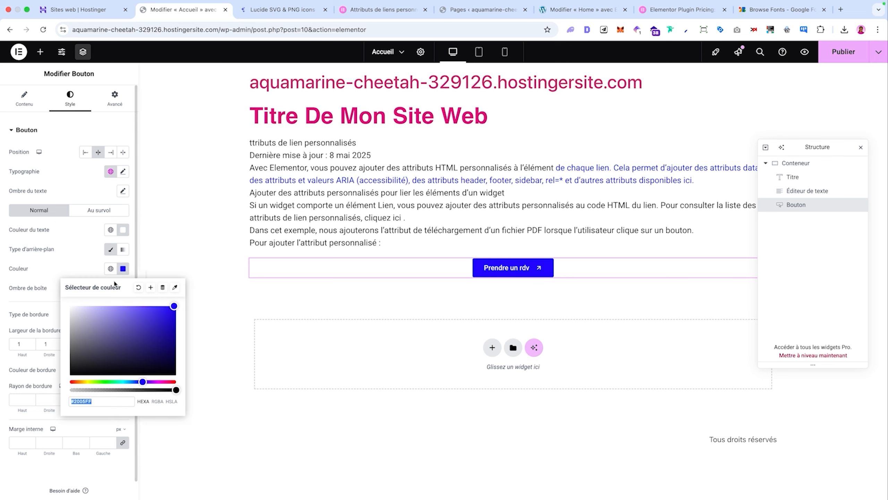
pyautogui.write('#0B3FEB')
pyautogui.click(72, 265)
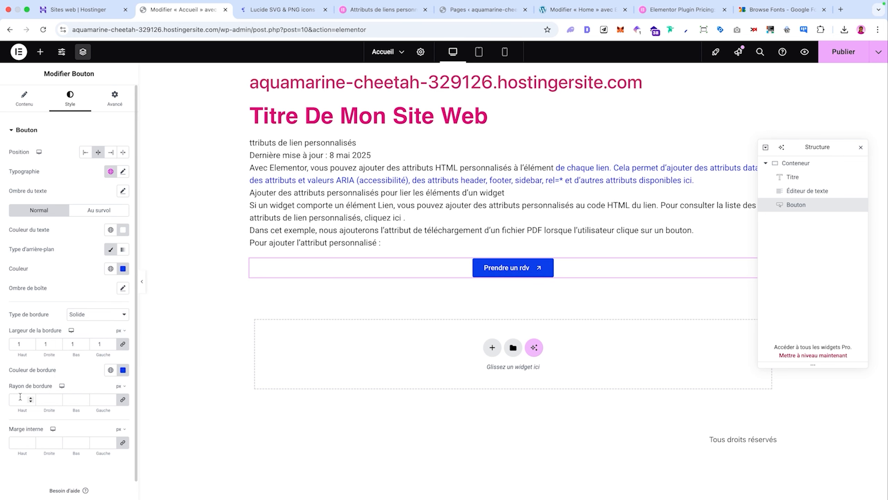
# Try out linked border radii on the button, unlink them and set 7, 28, -52 and 28 px
pyautogui.moveTo(22, 410)
pyautogui.mouseDown()
pyautogui.moveTo(35, 410)
pyautogui.moveTo(25, 412)
pyautogui.mouseUp()
pyautogui.moveTo(21, 412); pyautogui.dragTo(95, 408)
pyautogui.click(123, 401)
pyautogui.moveTo(22, 412)
pyautogui.mouseDown()
pyautogui.moveTo(1, 413)
pyautogui.moveTo(20, 413)
pyautogui.mouseUp()
pyautogui.moveTo(77, 411); pyautogui.dragTo(38, 420)
# Try 20 px inner margins on the button, unlink them and set 12 px top and bottom, 24 px right and left
pyautogui.tripleClick(35, 426)
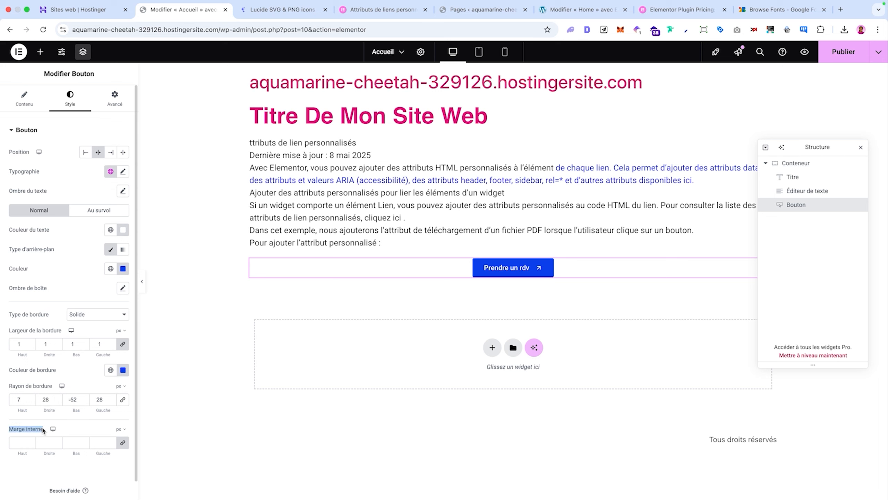
pyautogui.click(20, 444)
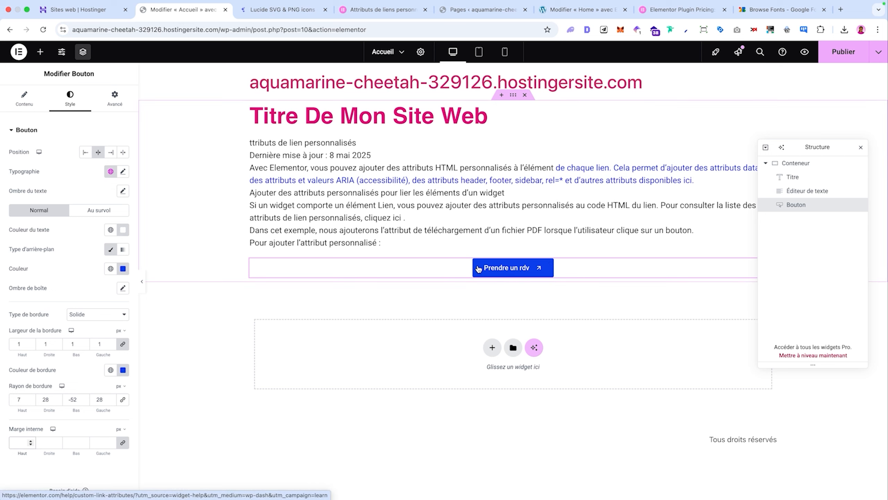
pyautogui.write('20')
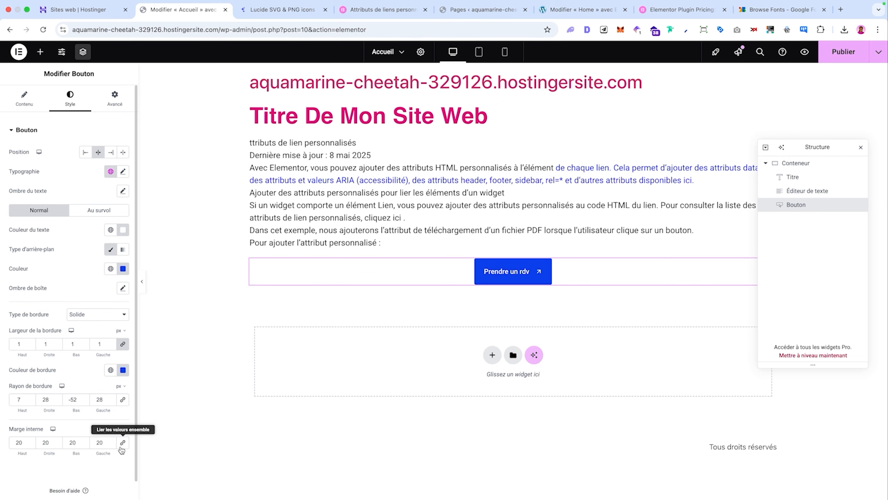
pyautogui.write('12')
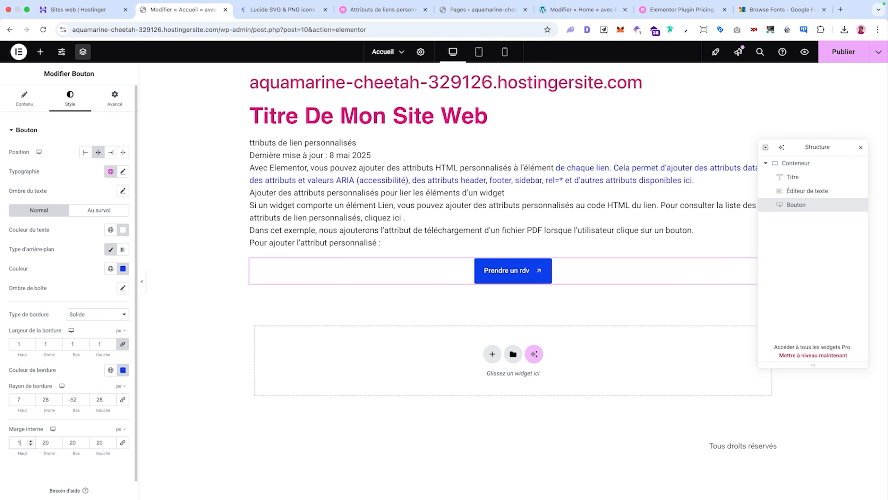
pyautogui.doubleClick(44, 442)
pyautogui.write('24')
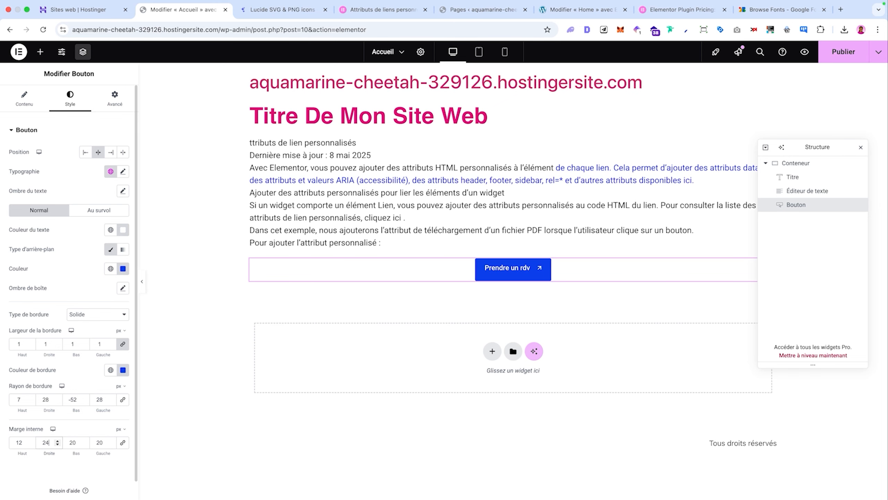
pyautogui.write('12')
pyautogui.doubleClick(99, 442)
pyautogui.write('24')
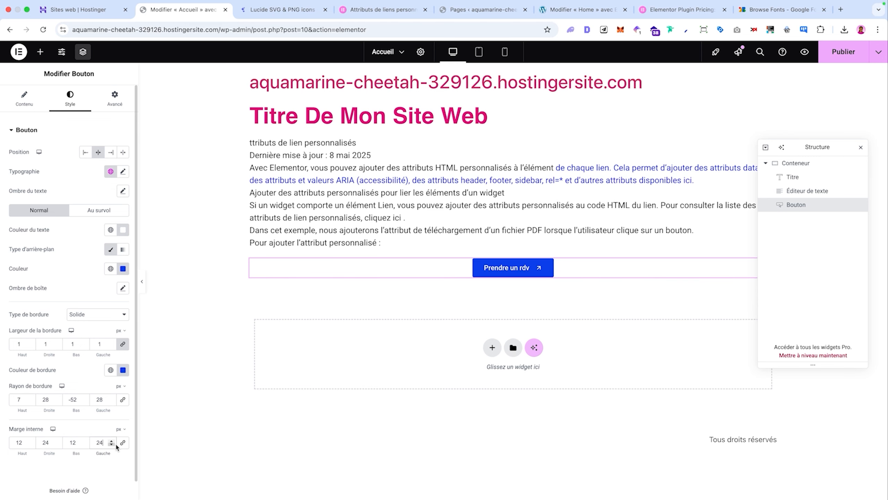
pyautogui.moveTo(77, 454); pyautogui.dragTo(113, 453)
pyautogui.moveTo(29, 453); pyautogui.dragTo(1, 453)
pyautogui.click(123, 443)
# Set the button's text color on hover to red
pyautogui.click(95, 214)
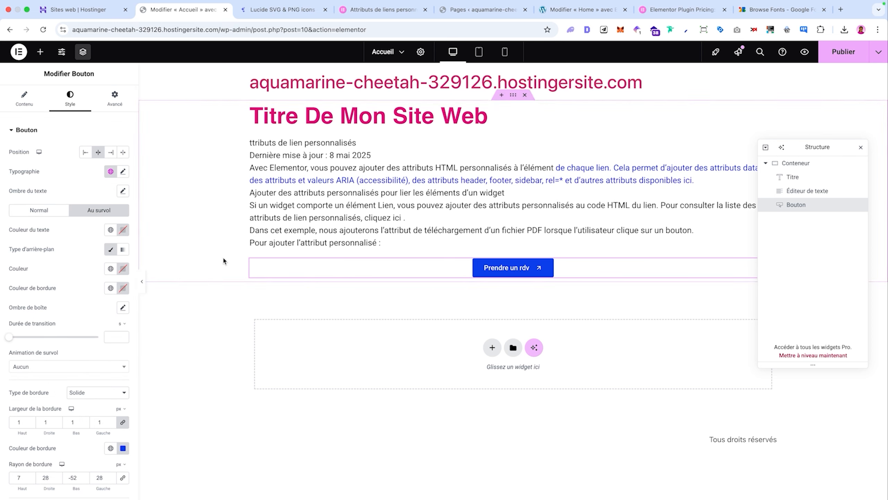
pyautogui.click(122, 231)
pyautogui.moveTo(129, 290); pyautogui.dragTo(177, 266)
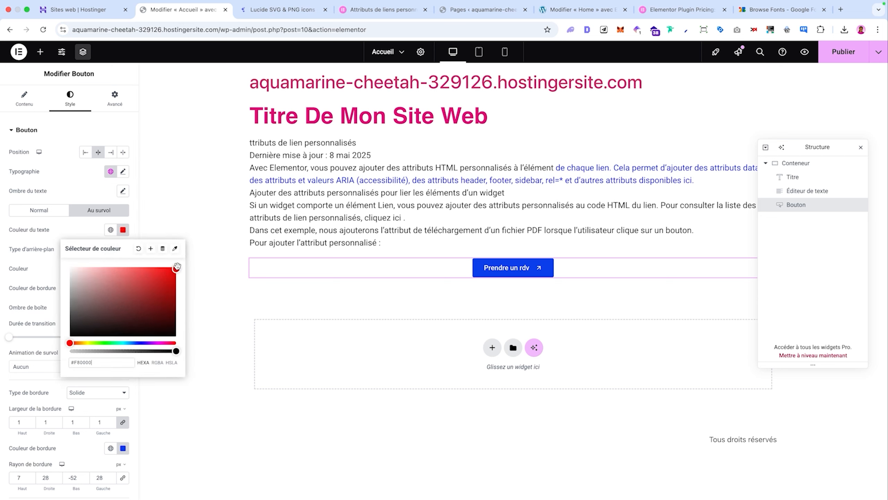
# Try a cyan background and a red #FF0606 border for the button's hover state
pyautogui.click(84, 241)
pyautogui.click(123, 268)
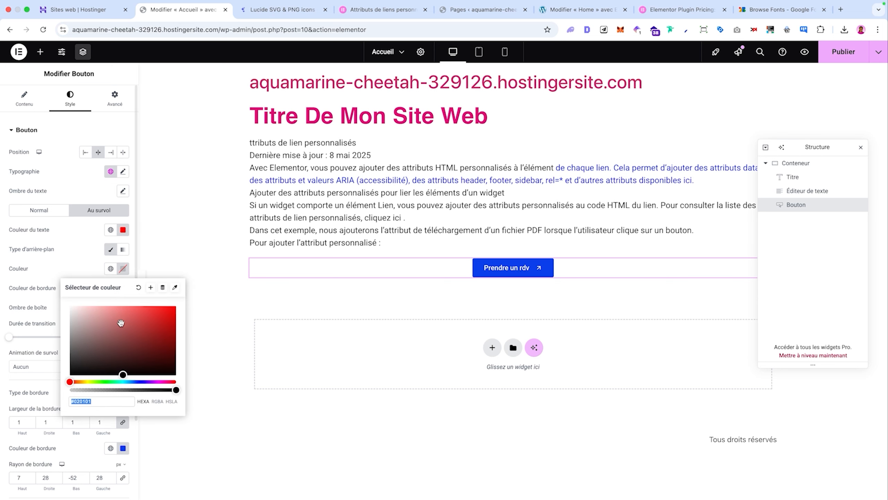
pyautogui.click(125, 382)
pyautogui.click(496, 270)
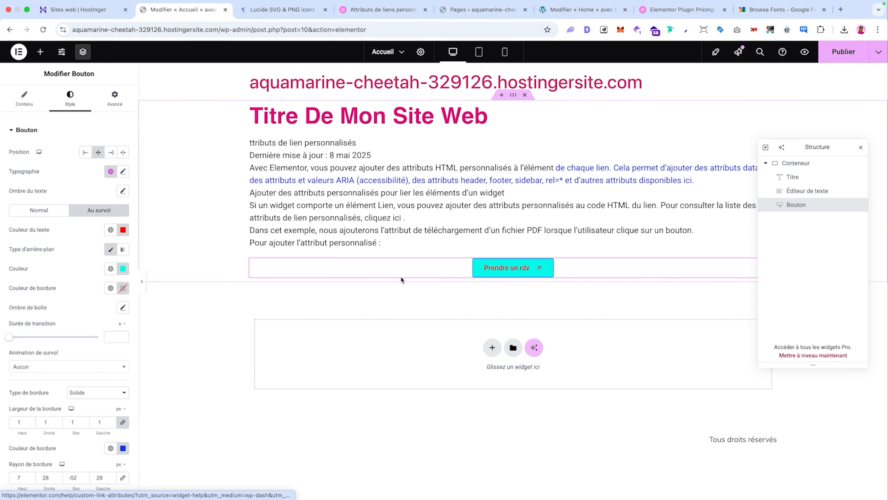
pyautogui.click(123, 288)
pyautogui.click(173, 325)
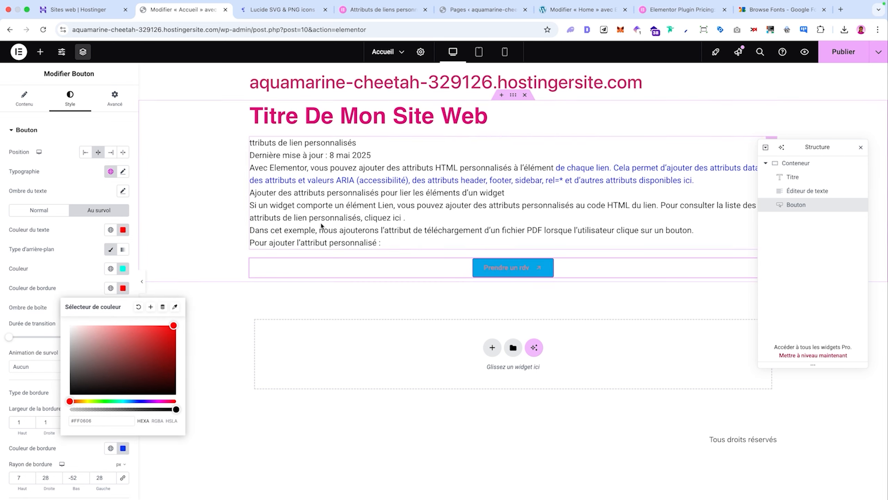
# Copy the blue background color from the button's normal state and apply it as the hover text color
pyautogui.click(39, 210)
pyautogui.click(123, 268)
pyautogui.press('super+c')
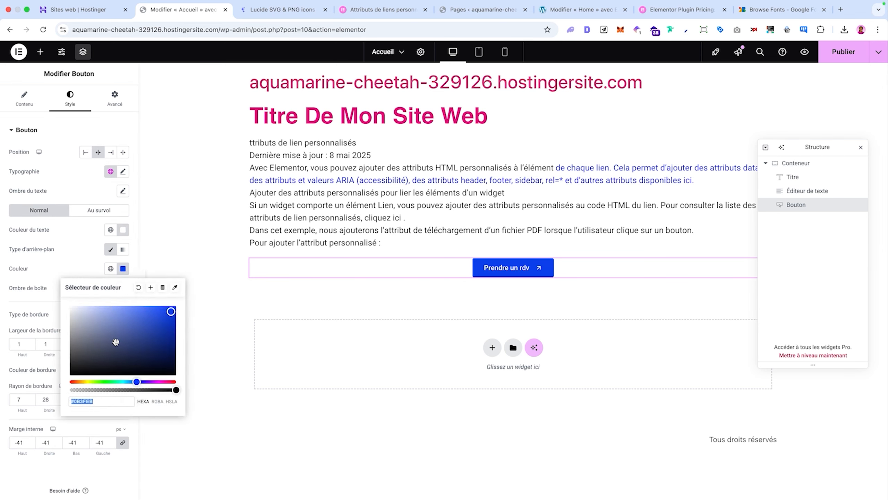
pyautogui.click(83, 218)
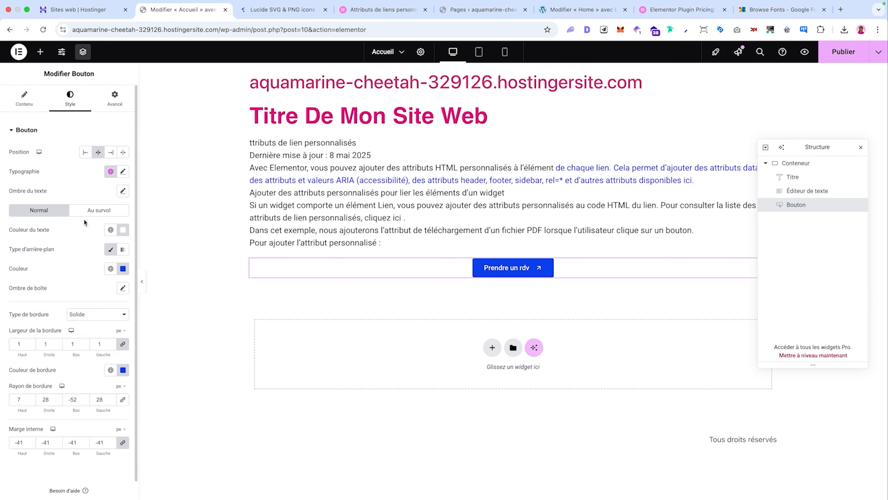
pyautogui.click(87, 213)
pyautogui.click(128, 234)
pyautogui.press('super+v')
pyautogui.click(82, 239)
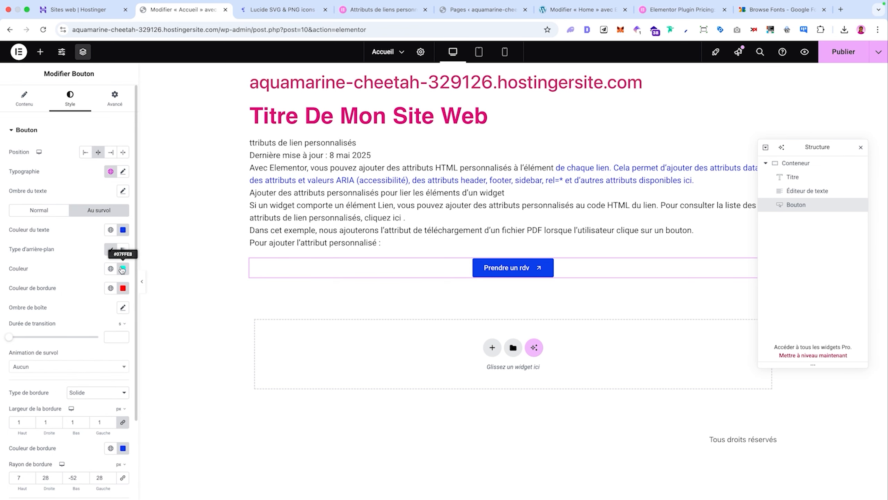
# Make the button's hover background transparent and set its hover border color to the copied blue
pyautogui.click(122, 268)
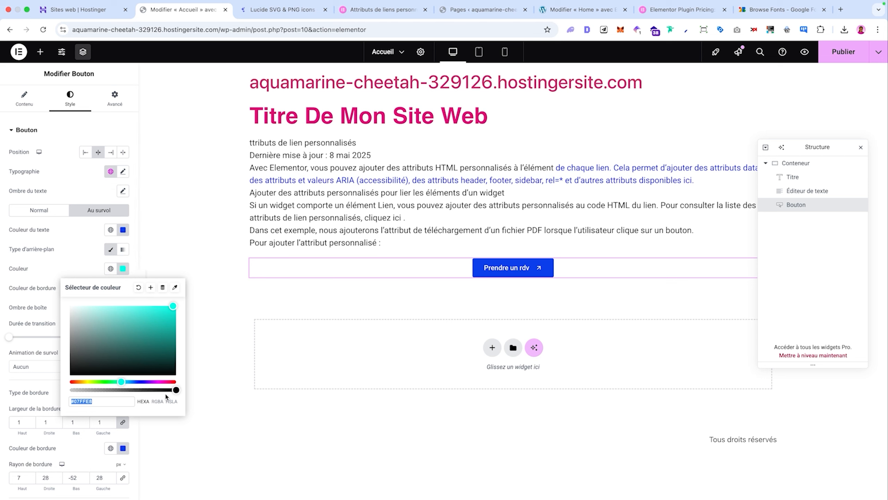
pyautogui.moveTo(176, 389); pyautogui.dragTo(73, 390)
pyautogui.click(93, 288)
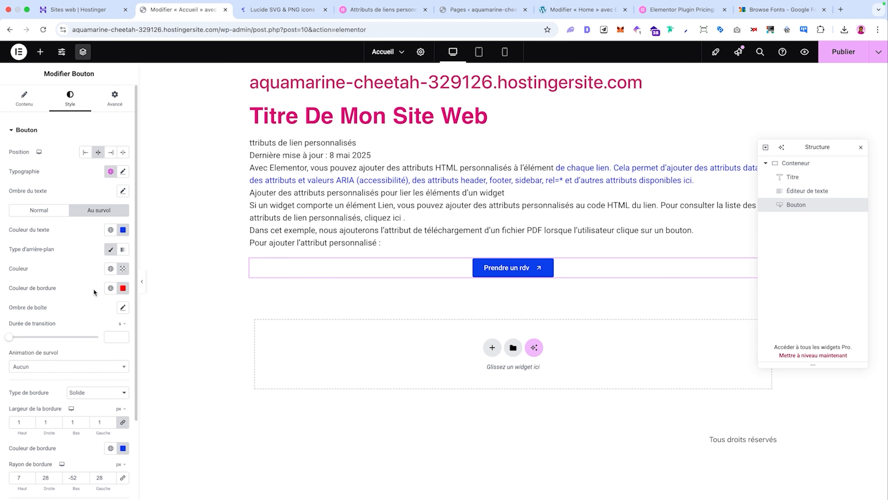
pyautogui.click(123, 288)
pyautogui.press('super+v')
pyautogui.click(458, 286)
# Try several hover animations on the button, including Float, and set the animation to Buzz Out
pyautogui.click(66, 375)
pyautogui.click(32, 415)
pyautogui.click(63, 367)
pyautogui.click(34, 435)
pyautogui.click(63, 366)
pyautogui.click(47, 435)
pyautogui.click(106, 368)
pyautogui.scroll(-5, 70, 420)
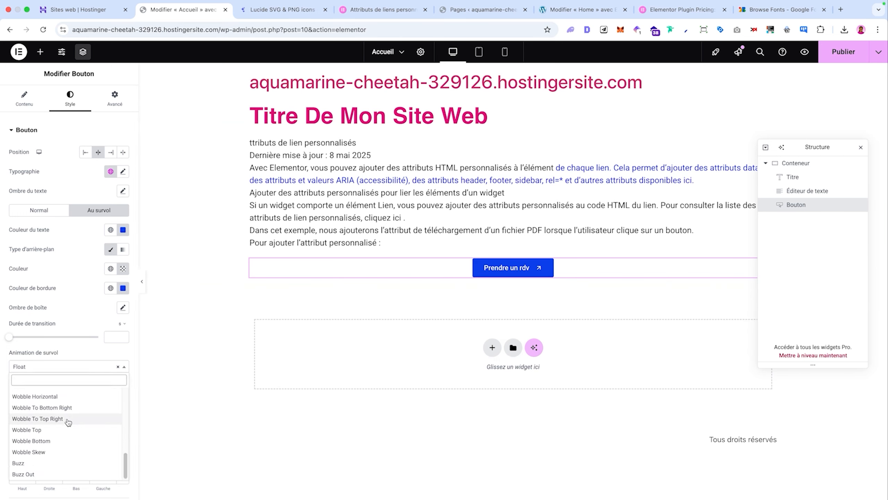
pyautogui.click(51, 470)
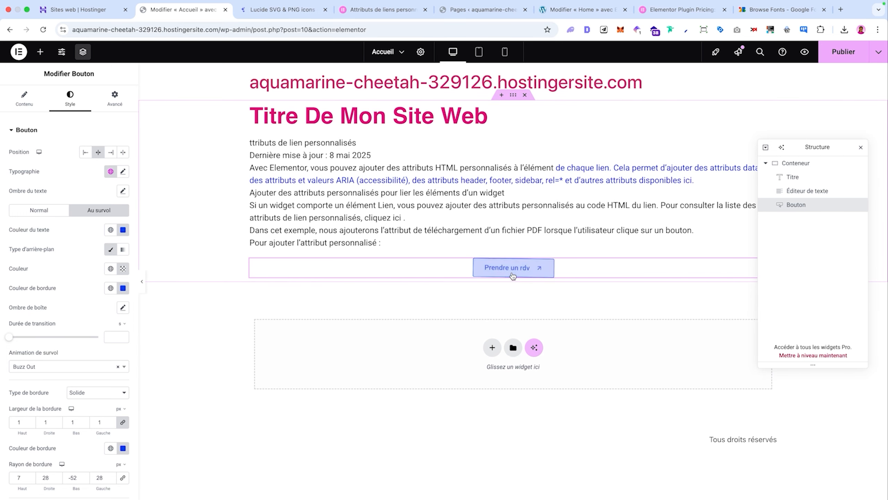
# Add a spacer between the text and the button and set its space to 78 px
pyautogui.click(399, 294)
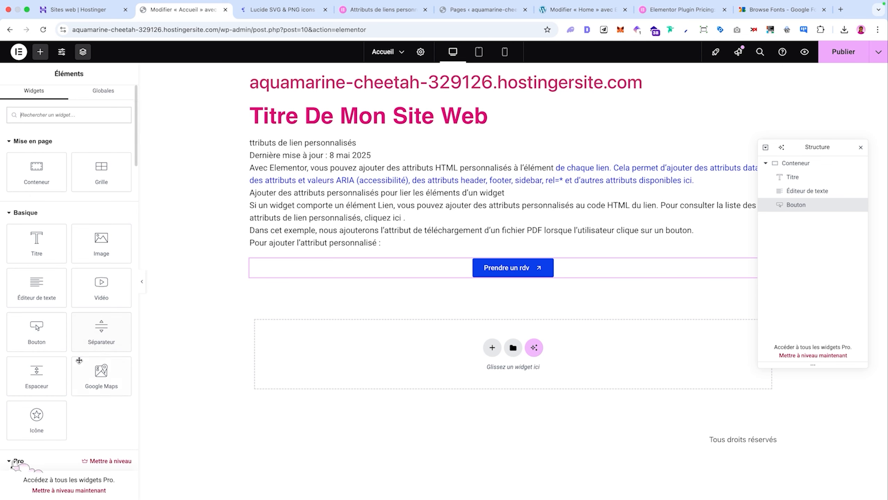
pyautogui.moveTo(36, 375); pyautogui.dragTo(460, 262)
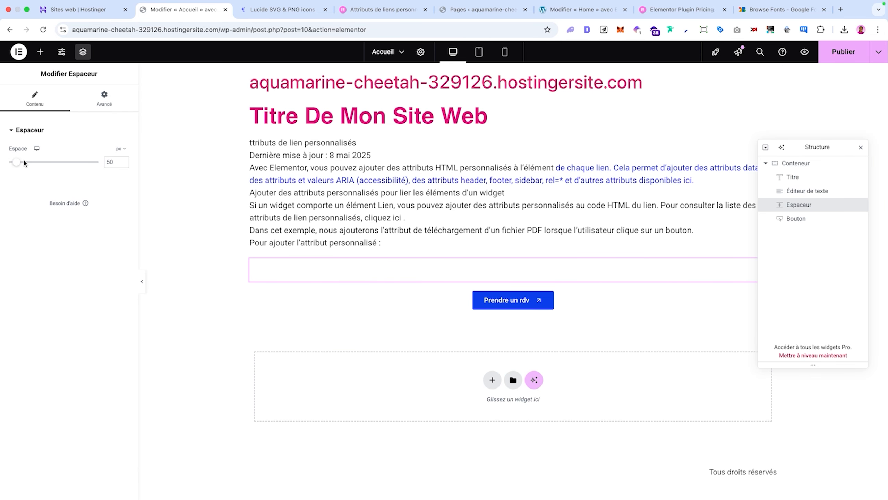
pyautogui.moveTo(19, 165)
pyautogui.mouseDown()
pyautogui.moveTo(40, 163)
pyautogui.moveTo(21, 163)
pyautogui.mouseUp()
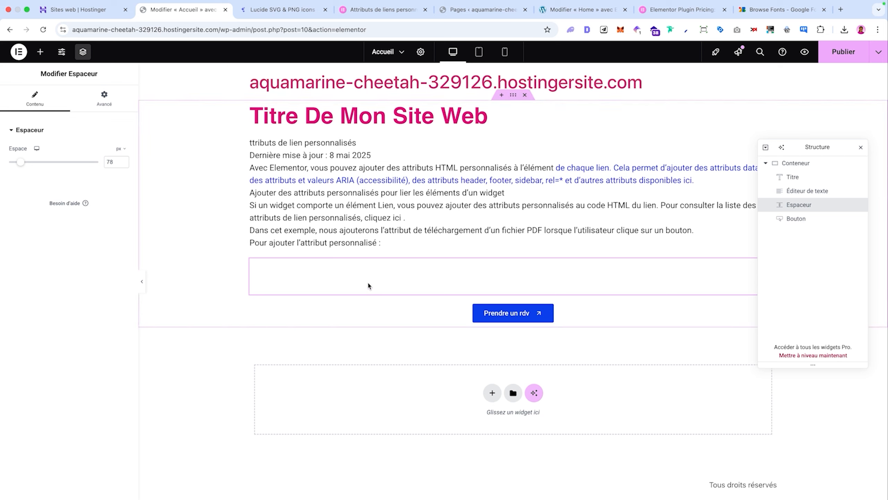
# Add an icon widget above the spacer, browse the icon library, and use arrow-up-right-5.svg from the media library as the icon
pyautogui.click(493, 392)
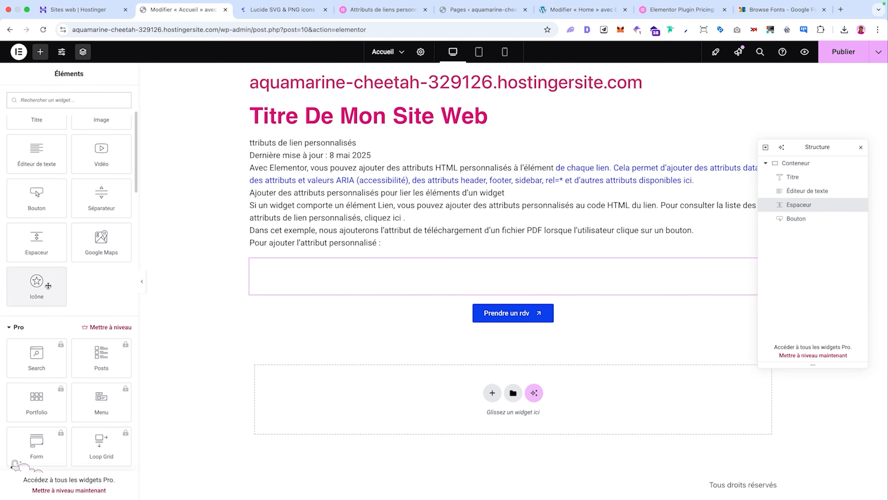
pyautogui.moveTo(35, 285); pyautogui.dragTo(406, 262)
pyautogui.click(77, 182)
pyautogui.scroll(-15, 429, 230)
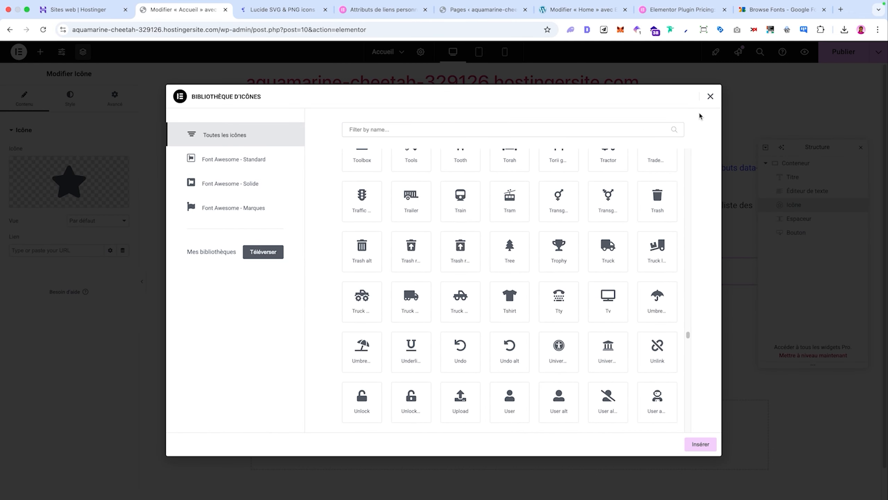
pyautogui.click(711, 96)
pyautogui.click(100, 203)
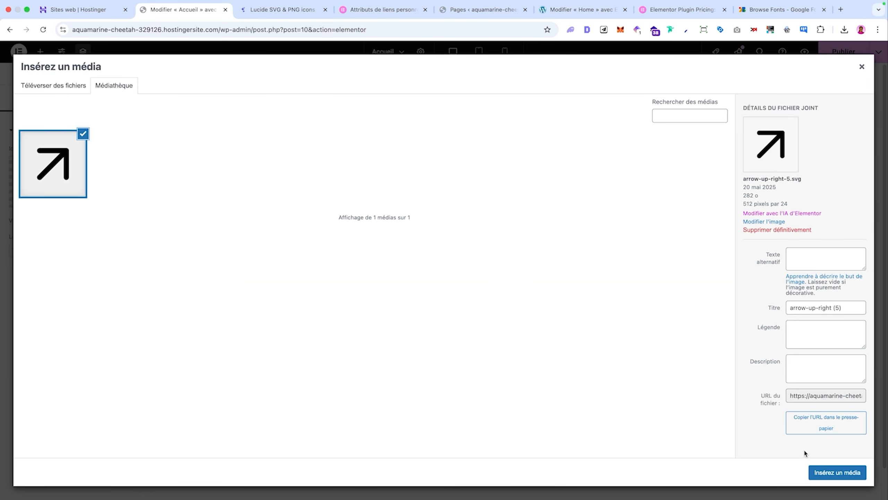
pyautogui.click(827, 470)
# Align the icon to the left and check its main color settings
pyautogui.click(71, 99)
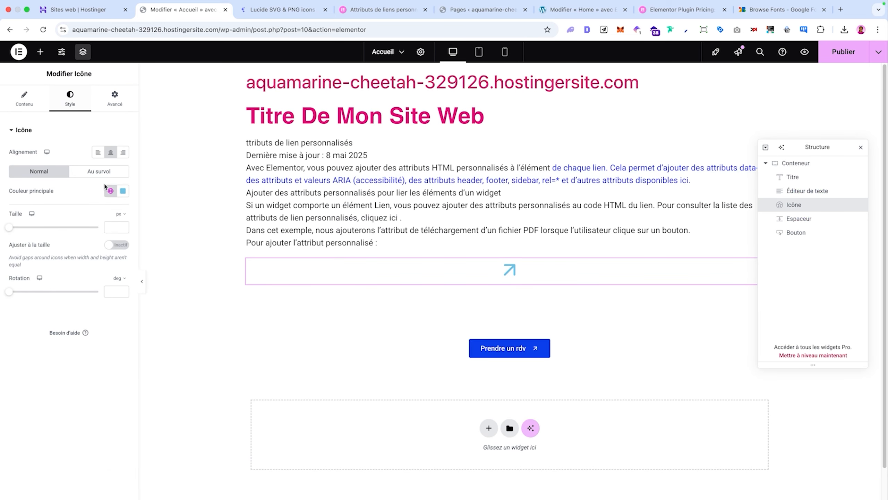
pyautogui.click(99, 154)
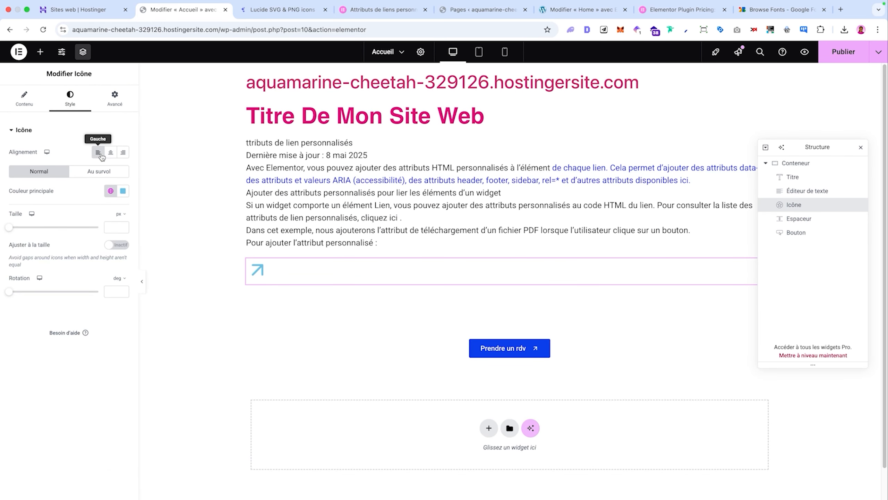
pyautogui.click(99, 171)
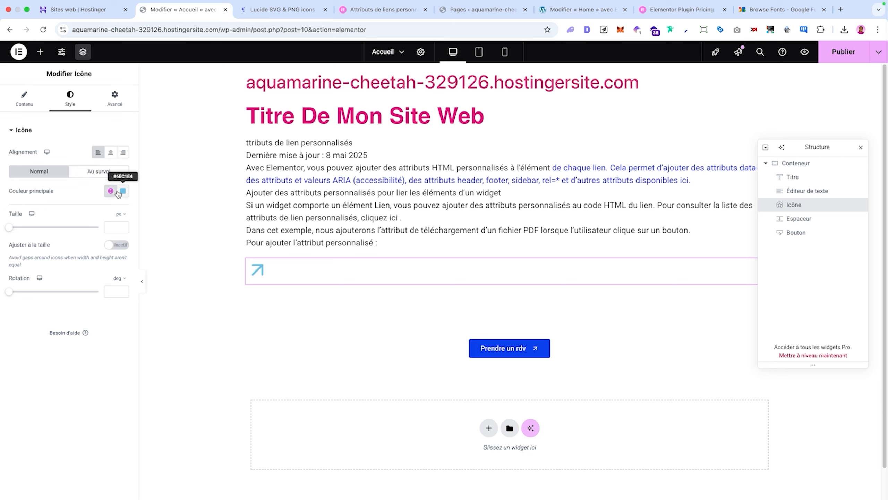
pyautogui.click(123, 191)
pyautogui.click(175, 229)
pyautogui.click(79, 186)
# Try the Rempli view on the icon and switch it to the Encadré view with a square frame
pyautogui.click(43, 102)
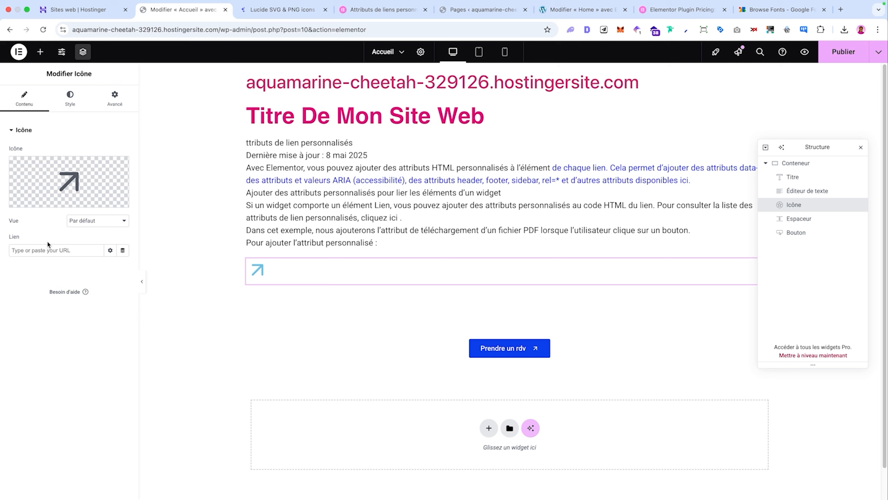
pyautogui.click(92, 225)
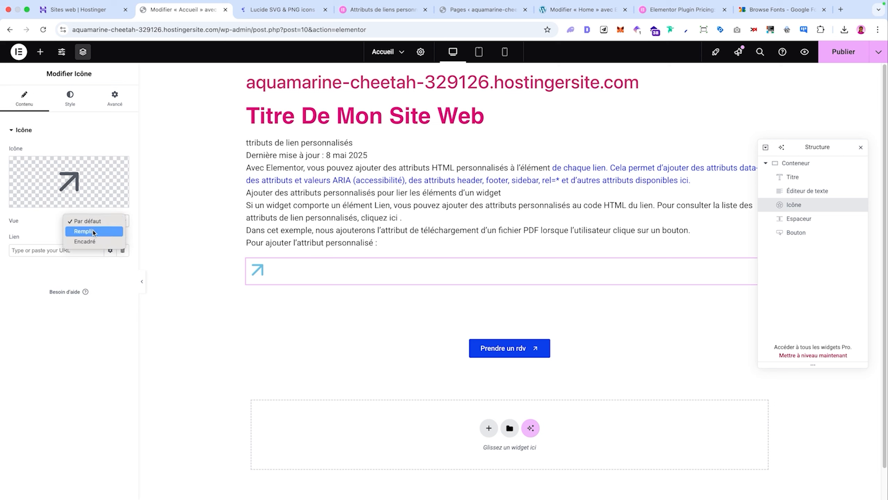
pyautogui.click(93, 230)
pyautogui.click(97, 221)
pyautogui.click(95, 228)
pyautogui.click(95, 240)
pyautogui.click(94, 232)
pyautogui.click(94, 239)
pyautogui.click(92, 231)
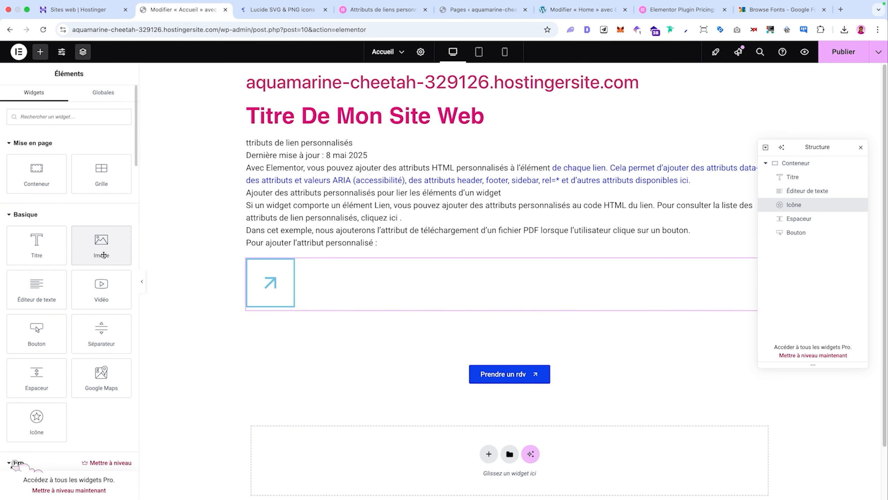
# Add an image widget below the icon and upload the photo 2150442242.jpg into it
pyautogui.moveTo(103, 255); pyautogui.dragTo(341, 308)
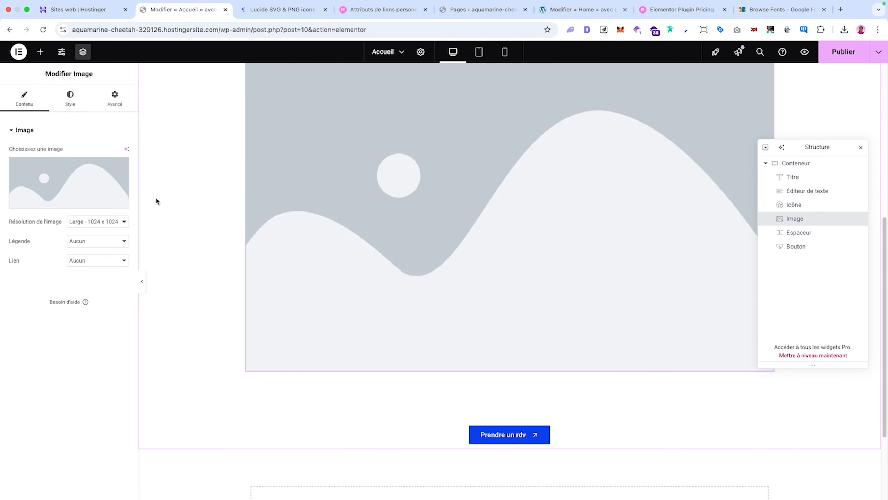
pyautogui.click(74, 182)
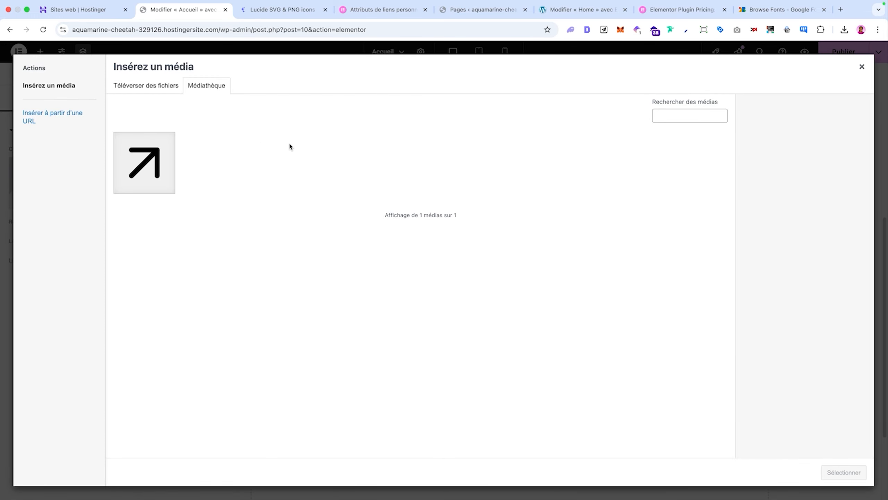
pyautogui.click(169, 88)
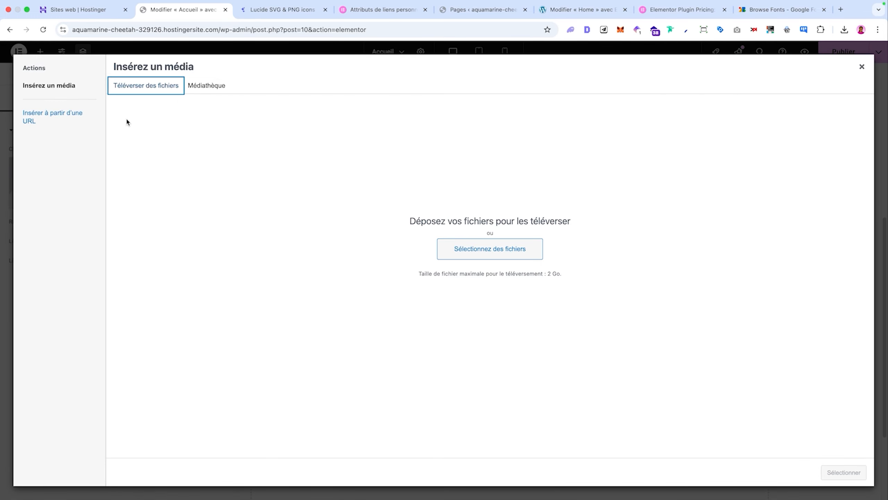
pyautogui.click(500, 253)
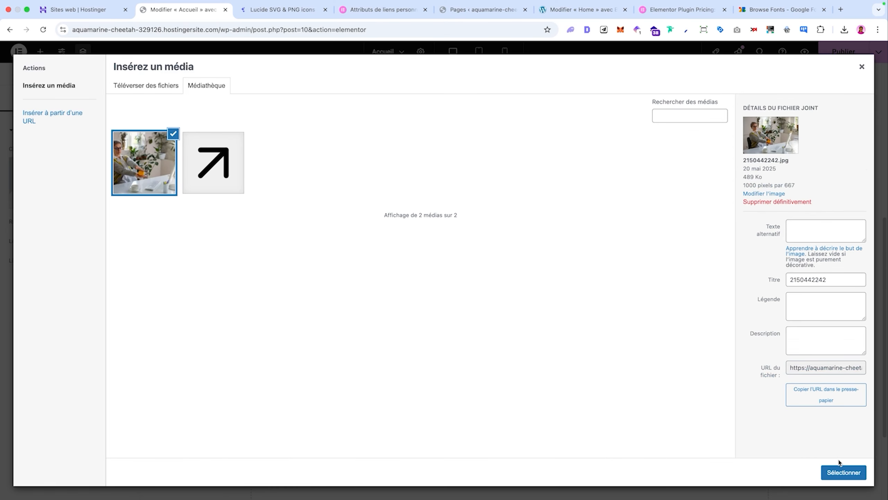
pyautogui.click(843, 472)
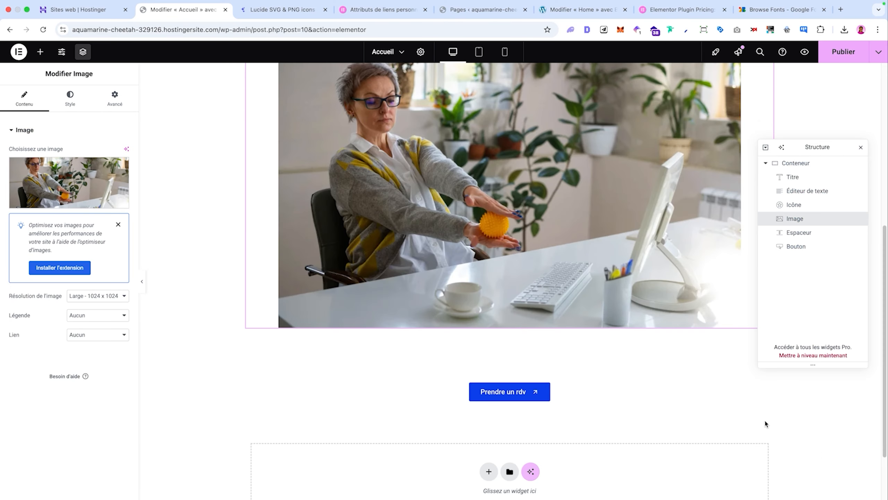
# Set the photo's image resolution to Entier
pyautogui.scroll(5, 519, 329)
pyautogui.scroll(-5, 442, 243)
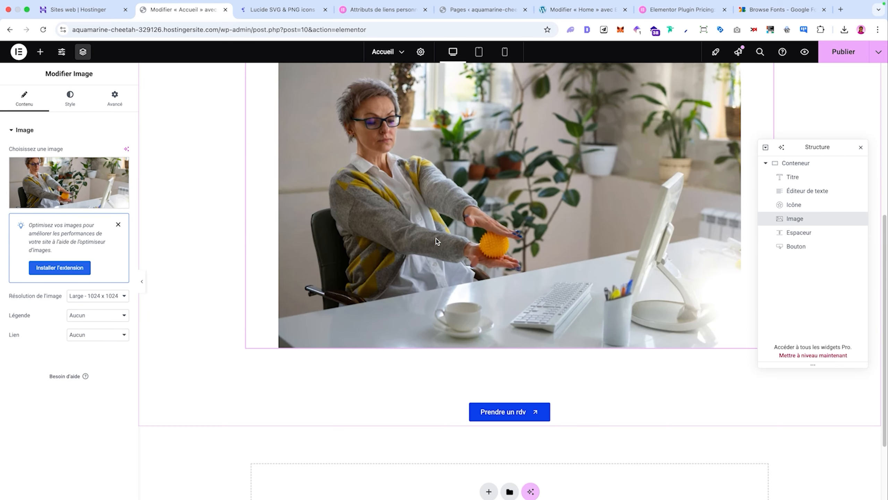
pyautogui.click(112, 297)
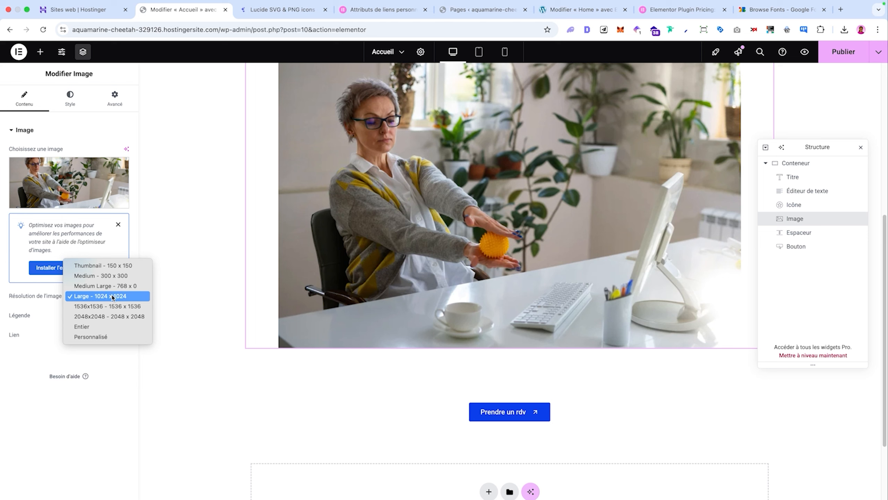
pyautogui.click(90, 329)
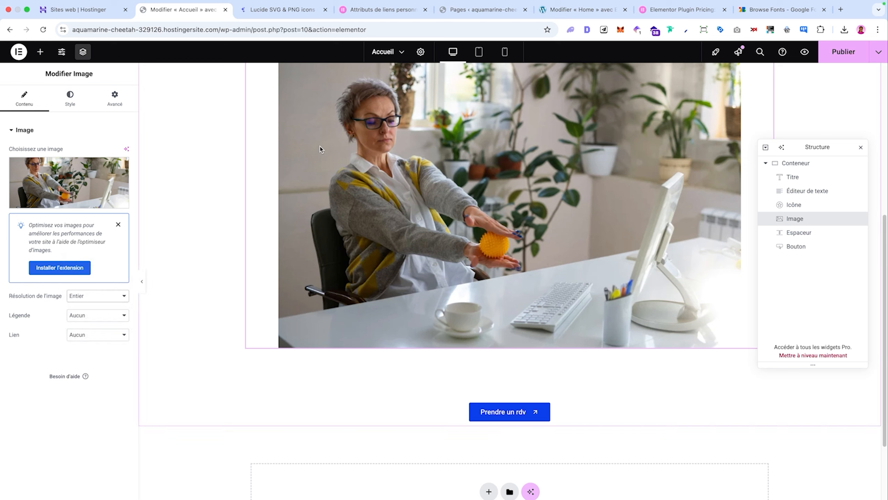
# Try the attached-file caption and the custom caption "tzetzet" on the image, and reset the caption to Aucun
pyautogui.click(119, 315)
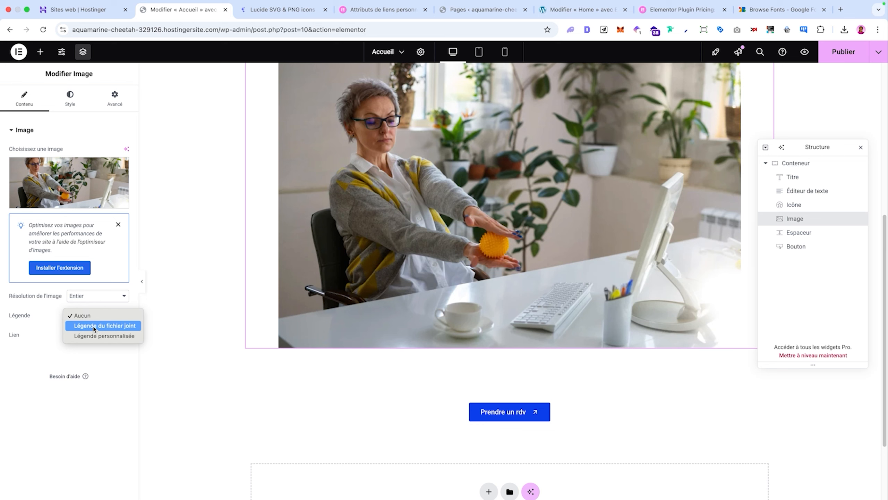
pyautogui.click(104, 326)
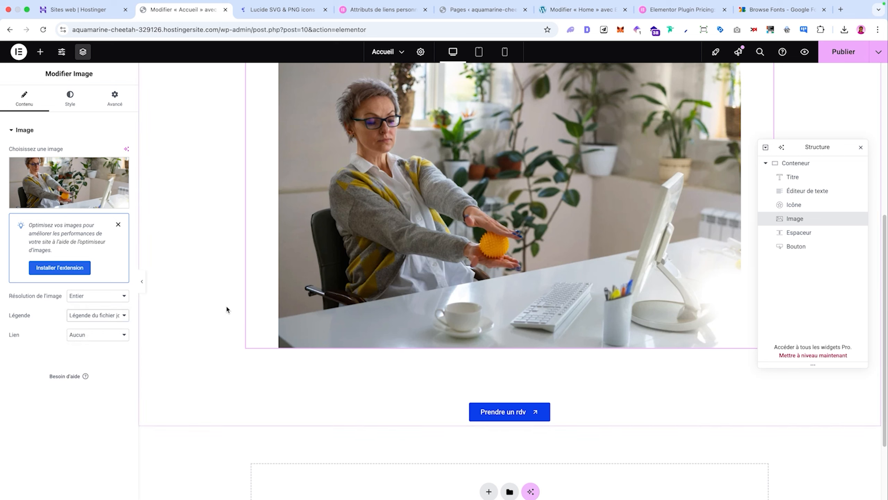
pyautogui.click(125, 315)
pyautogui.click(119, 324)
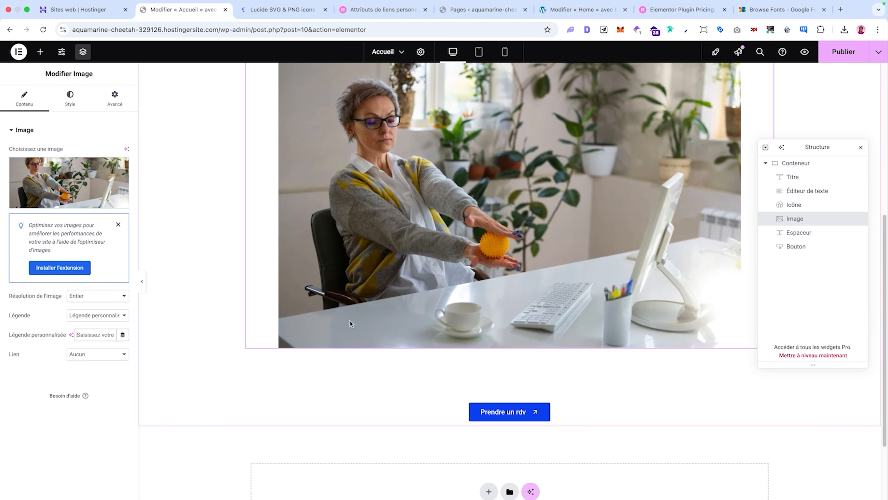
pyautogui.write('tzetzet')
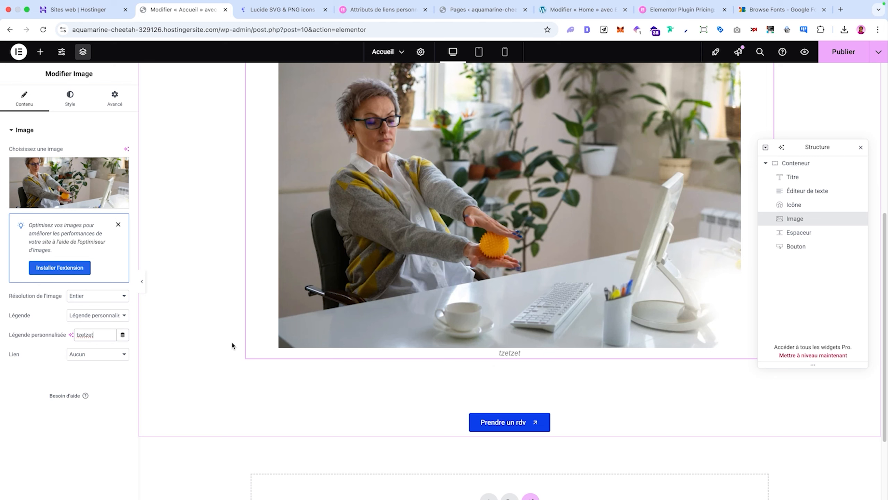
pyautogui.doubleClick(112, 333)
pyautogui.press('BackSpace')
pyautogui.click(95, 315)
pyautogui.click(81, 294)
# Try the Fichier média link on the image and switch the link to URL personnalisée
pyautogui.click(95, 335)
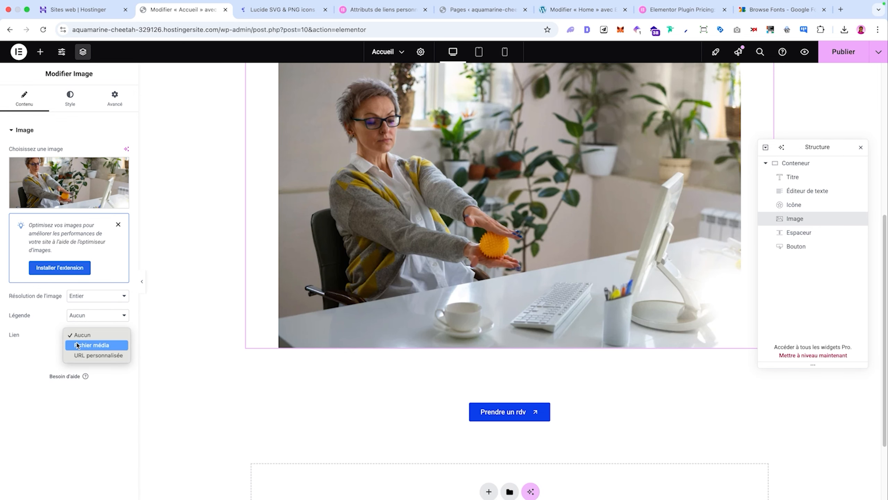
pyautogui.click(95, 344)
pyautogui.click(96, 335)
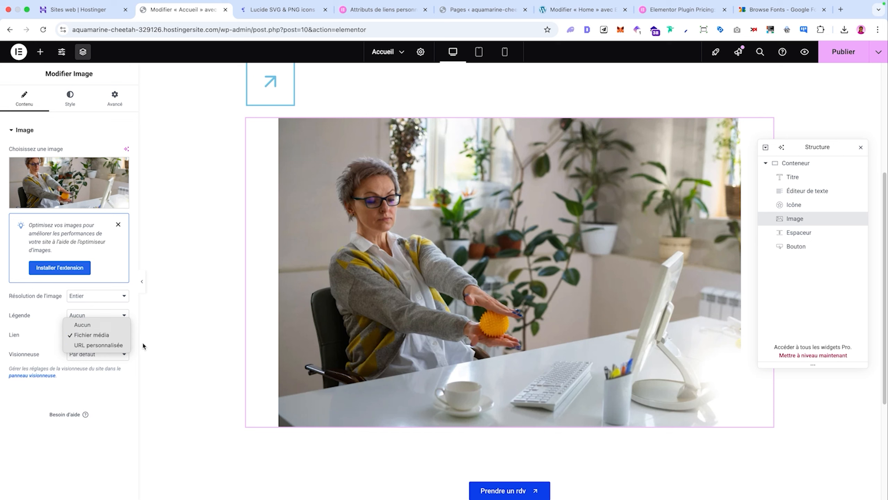
pyautogui.click(96, 345)
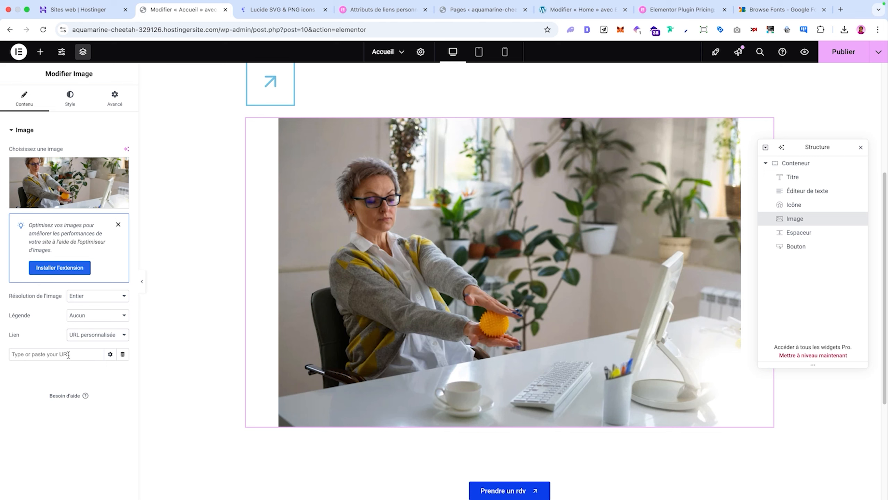
# Try aligning the image to the left and set its alignment to centre
pyautogui.click(72, 98)
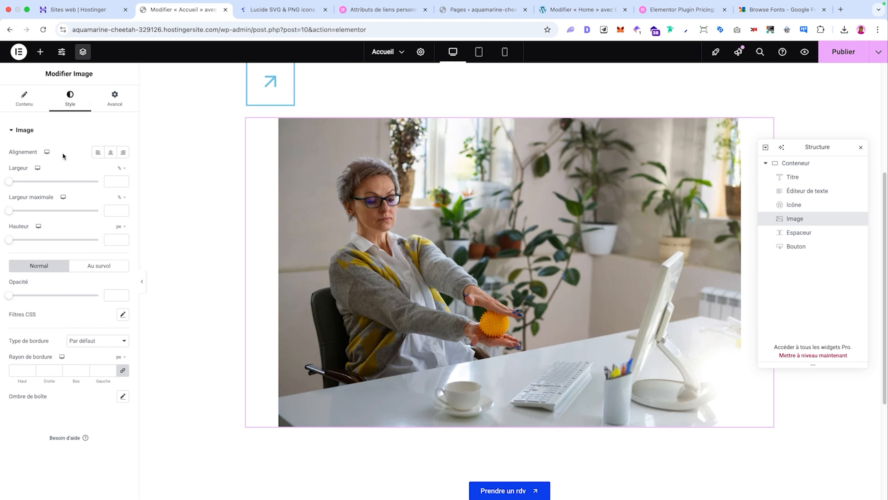
pyautogui.click(97, 154)
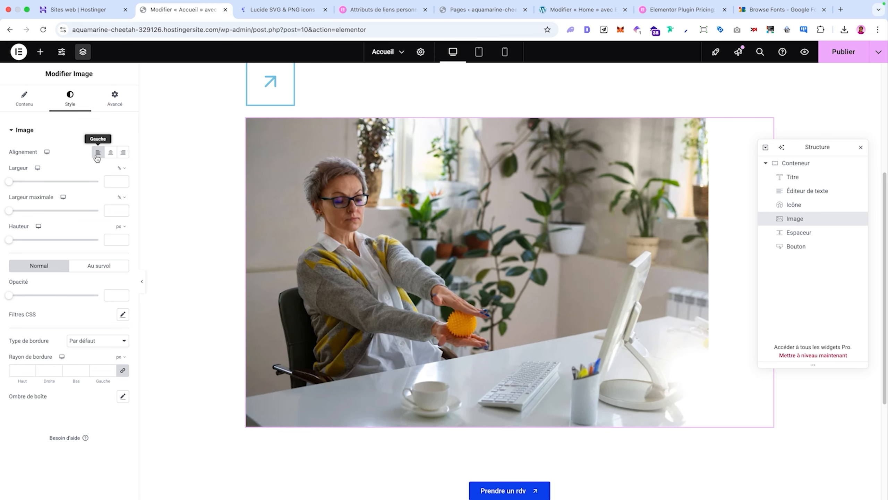
pyautogui.click(112, 158)
# Review the width units for the image and set its width to 85 %
pyautogui.moveTo(9, 181); pyautogui.dragTo(73, 183)
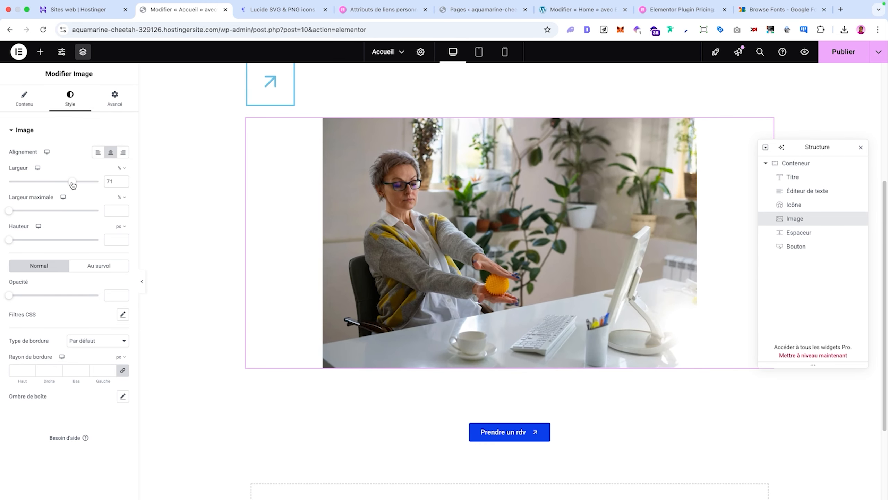
pyautogui.click(121, 168)
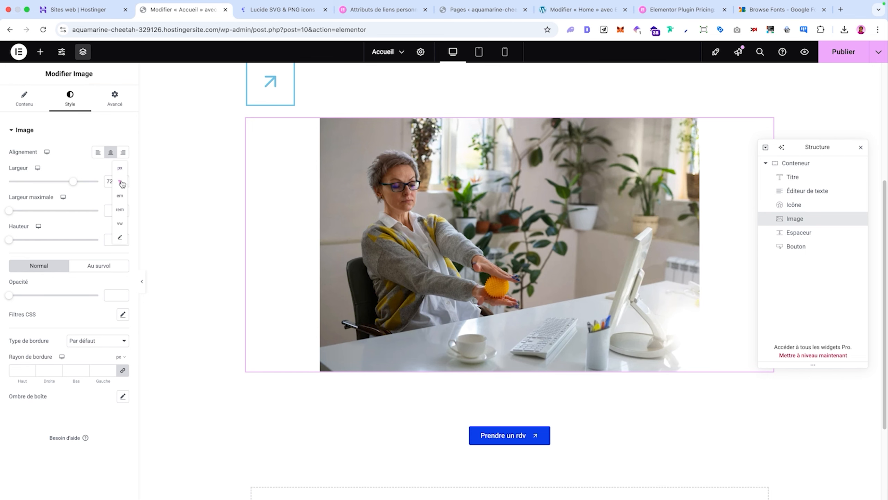
pyautogui.click(119, 182)
pyautogui.click(121, 168)
pyautogui.click(120, 180)
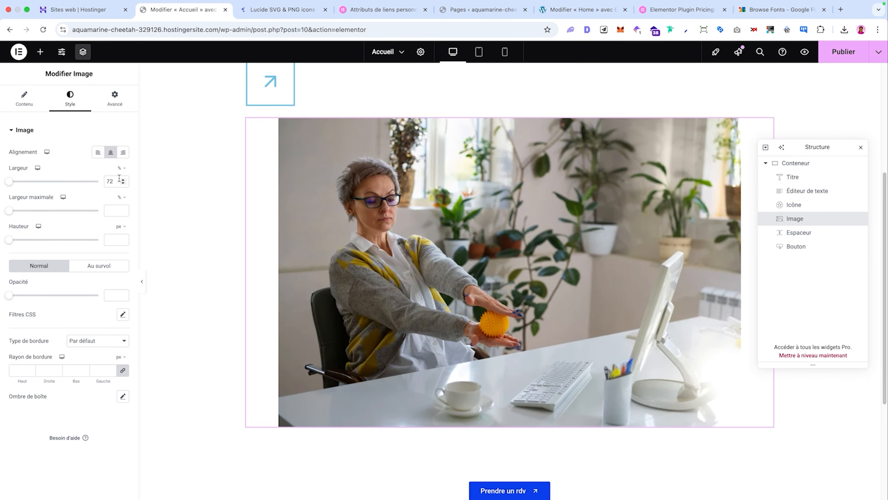
pyautogui.moveTo(7, 183); pyautogui.dragTo(85, 181)
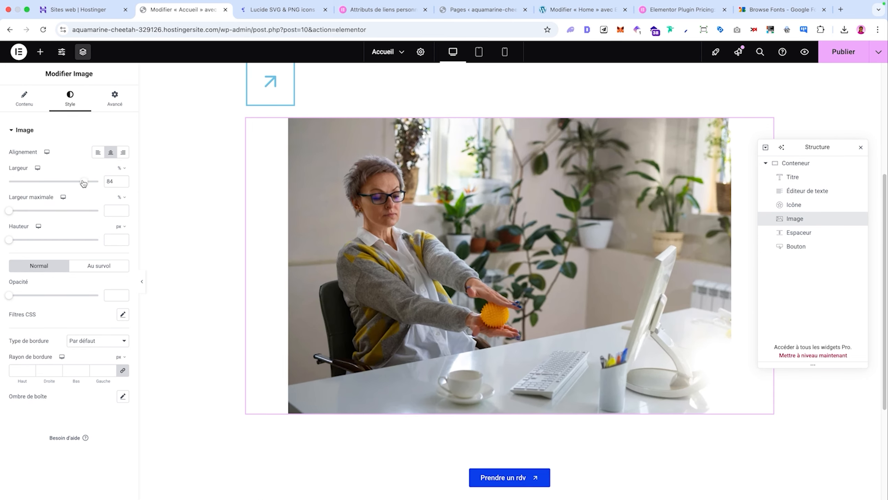
pyautogui.scroll(2, 259, 175)
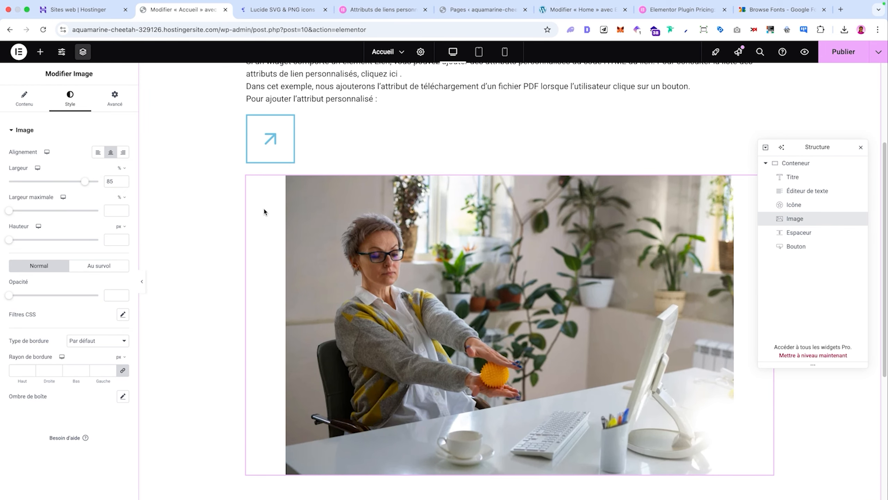
# Duplicate the image and arrange two images side by side in a container below the button, with a different photo in the second
pyautogui.click(861, 148)
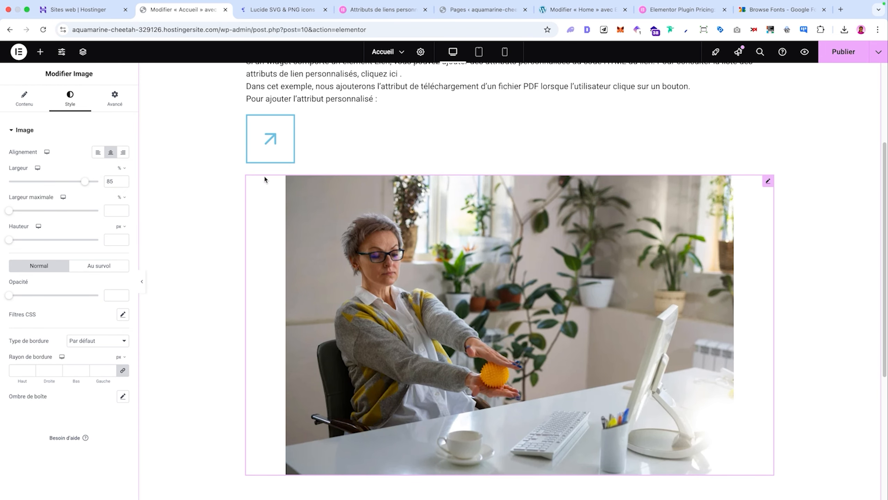
pyautogui.scroll(-2, 631, 418)
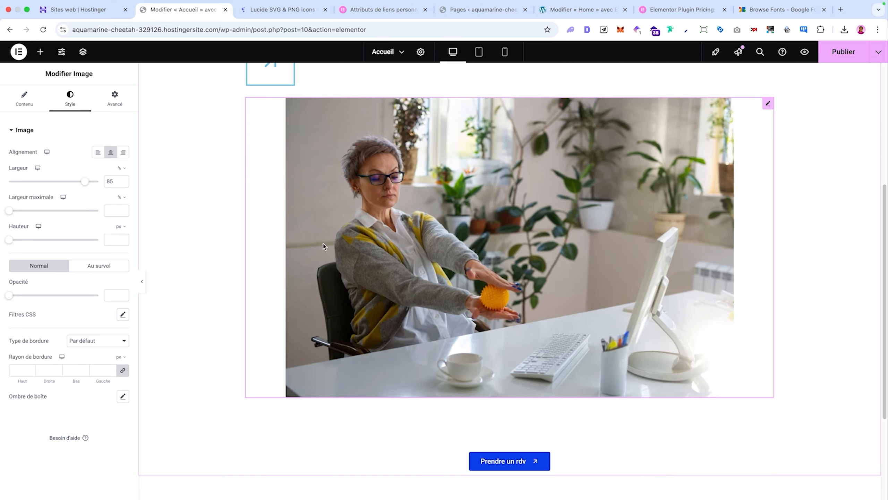
pyautogui.rightClick(385, 177)
pyautogui.click(87, 170)
pyautogui.rightClick(378, 177)
pyautogui.click(419, 204)
pyautogui.moveTo(406, 282); pyautogui.dragTo(323, 337)
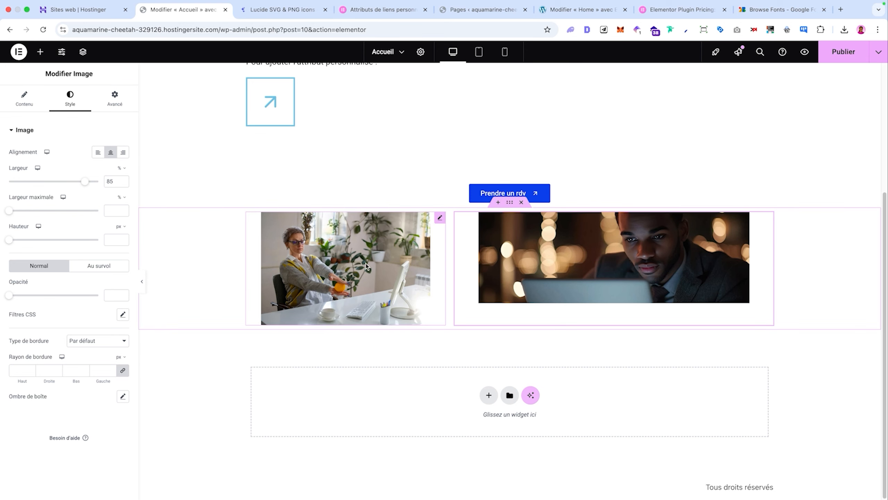
# Set the width of the image showing the man at the laptop to 500 px
pyautogui.click(122, 168)
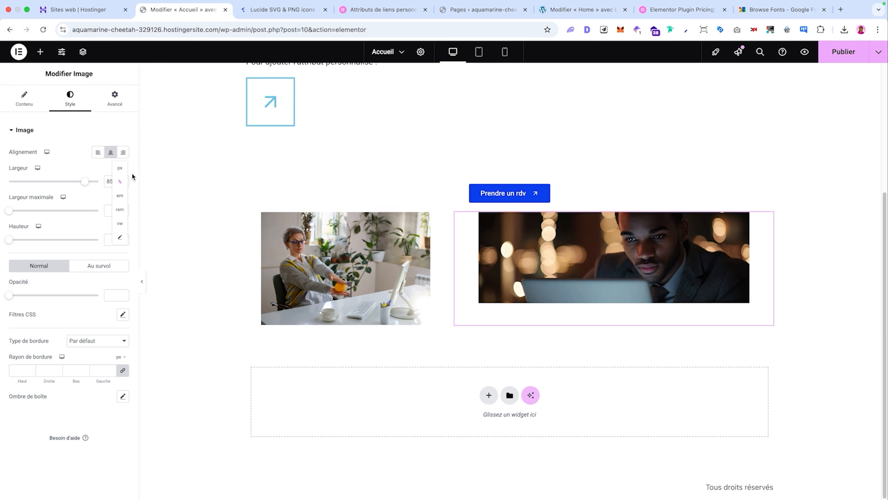
pyautogui.click(120, 168)
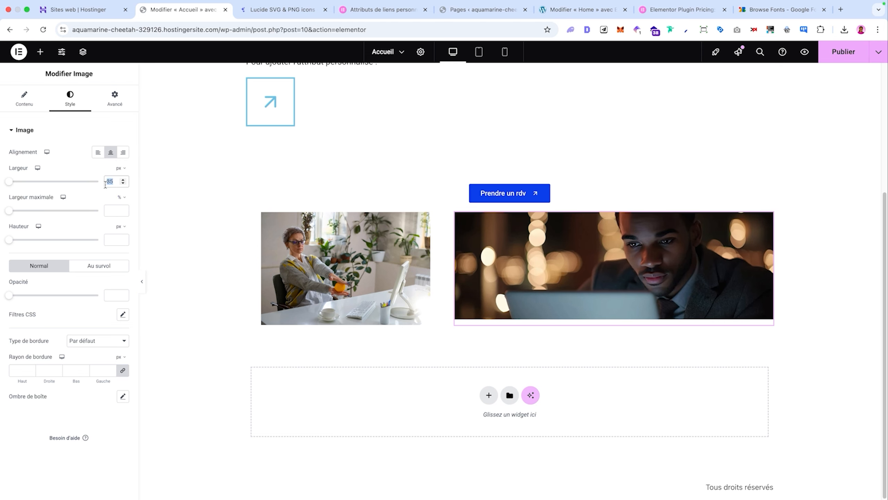
pyautogui.write('500')
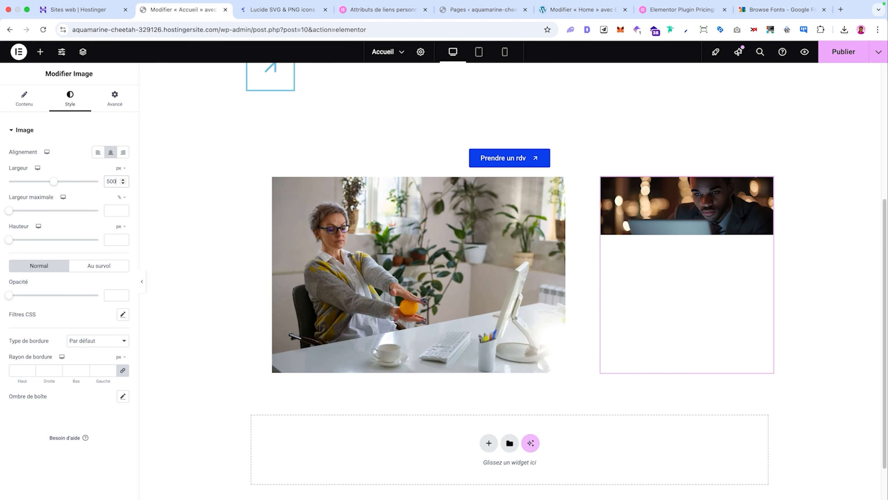
pyautogui.press('super+a')
# Set the width of the image showing the woman at the desk to 500 px
pyautogui.click(507, 264)
pyautogui.click(121, 168)
pyautogui.click(120, 170)
pyautogui.doubleClick(112, 180)
pyautogui.write('500')
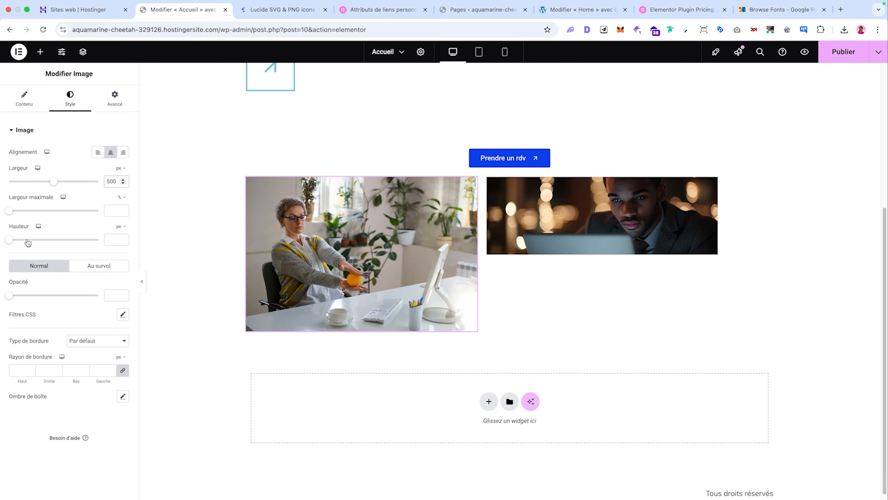
# Set the height of the woman's photo to 324 px and its object fit to Couverture
pyautogui.moveTo(11, 242); pyautogui.dragTo(67, 244)
pyautogui.moveTo(9, 259); pyautogui.dragTo(61, 262)
pyautogui.click(85, 262)
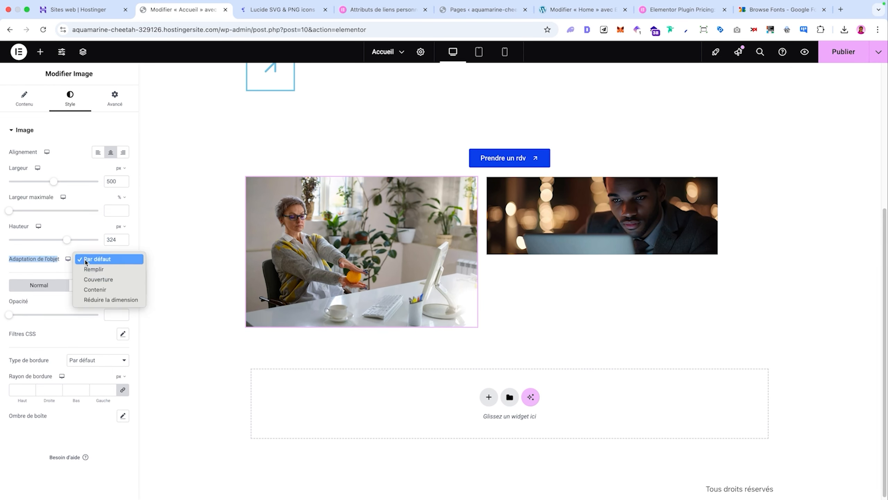
pyautogui.click(109, 279)
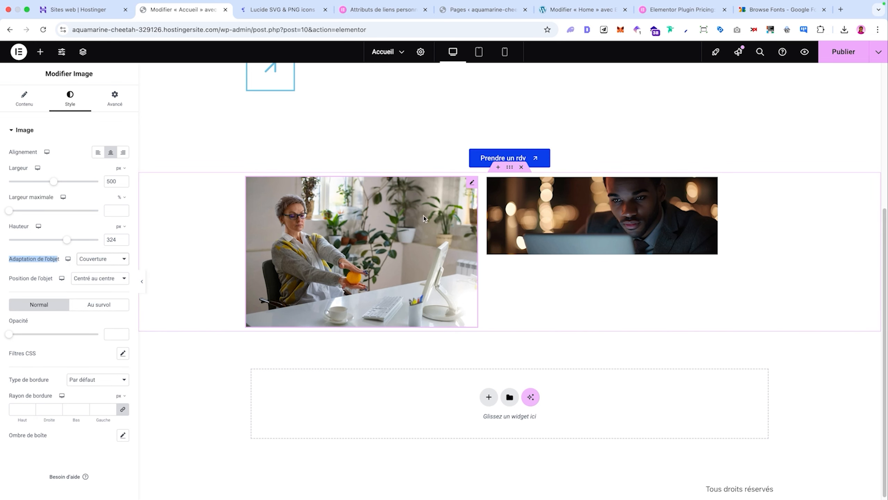
# Try a 500 px height on the man's photo, and set it to 324 px with the Couverture object fit
pyautogui.rightClick(377, 244)
pyautogui.click(594, 219)
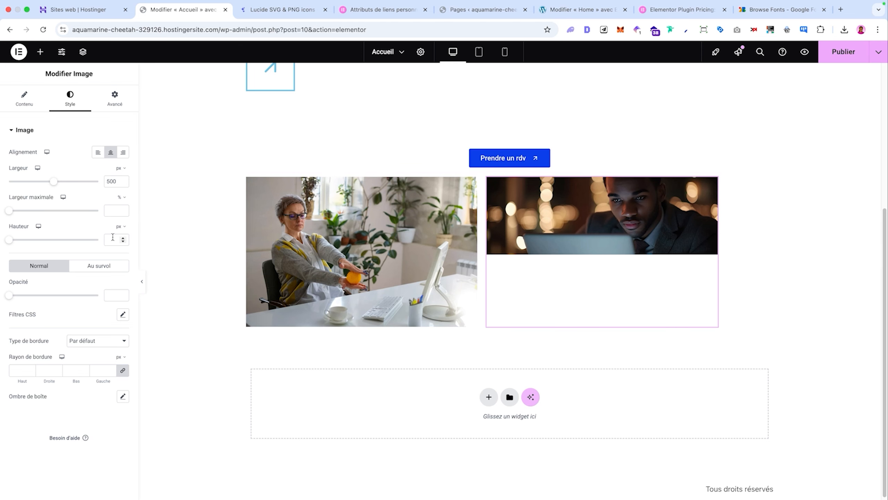
pyautogui.write('500')
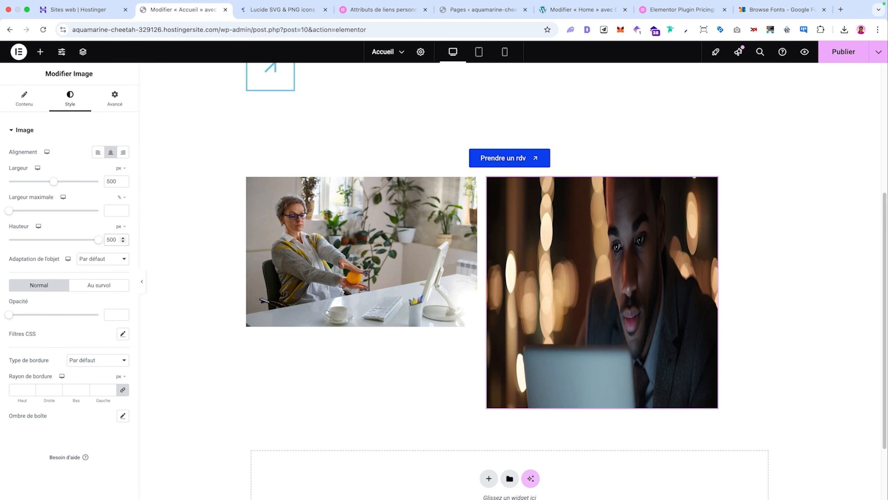
pyautogui.click(274, 242)
pyautogui.moveTo(107, 240); pyautogui.dragTo(119, 241)
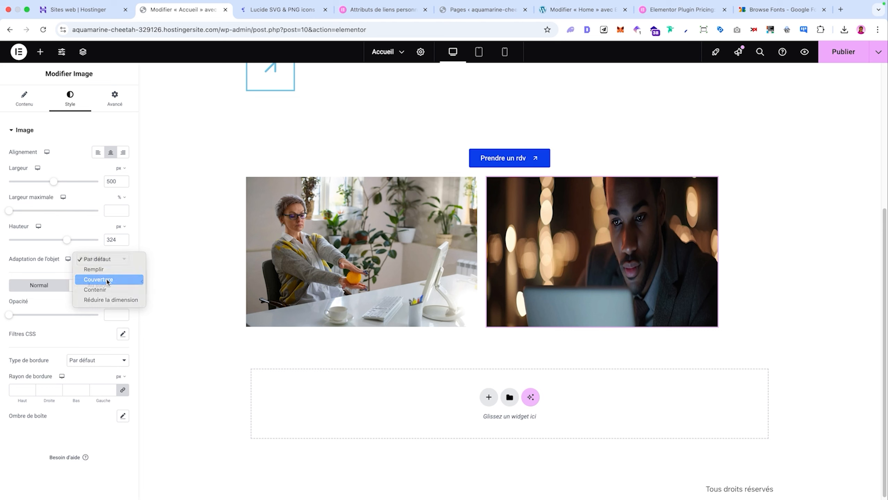
pyautogui.click(107, 279)
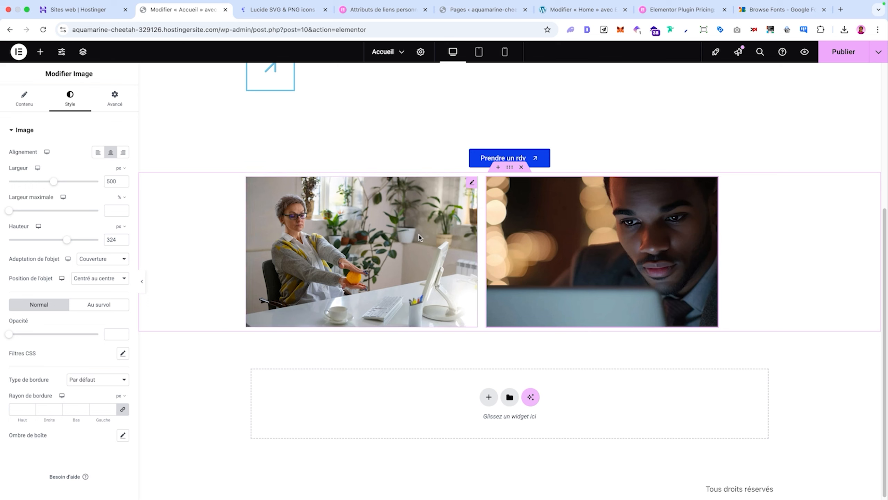
# Review the available actions for the woman's photo and add a new image widget between the text block and the icon
pyautogui.click(39, 53)
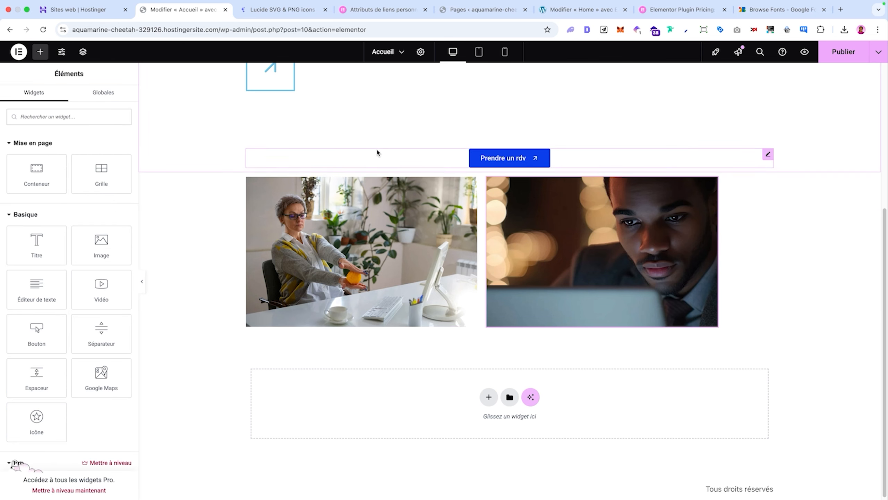
pyautogui.rightClick(383, 254)
pyautogui.rightClick(363, 256)
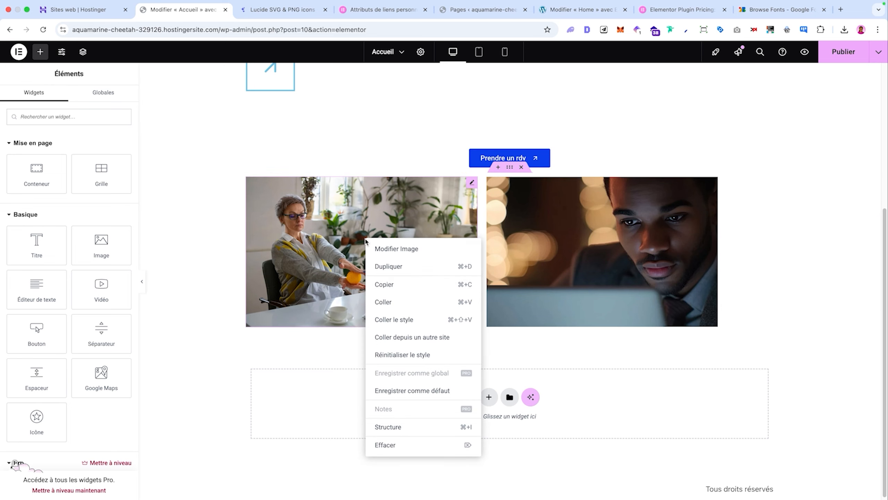
pyautogui.rightClick(363, 258)
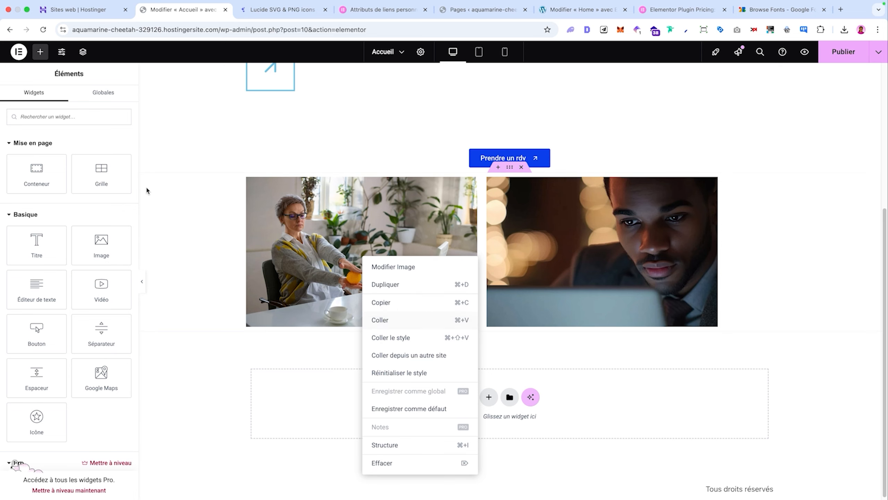
pyautogui.moveTo(101, 245); pyautogui.dragTo(299, 190)
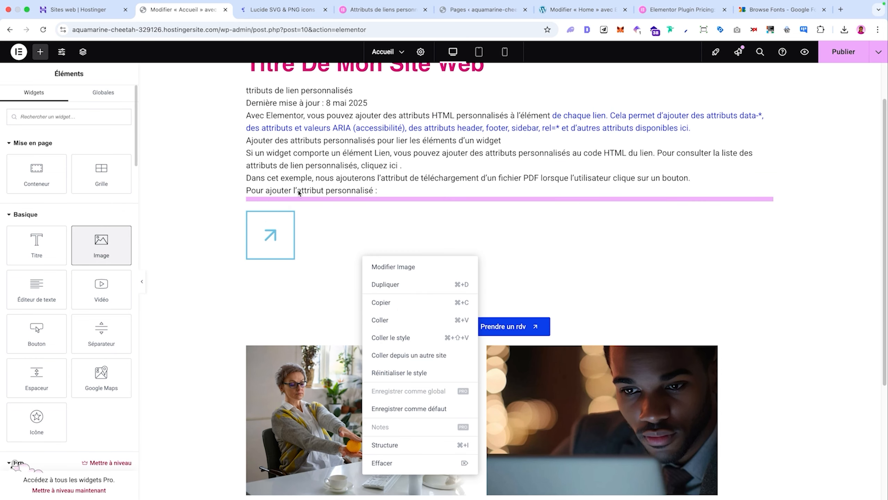
# Copy the woman's image widget and paste its style onto the new placeholder image
pyautogui.scroll(-4, 298, 191)
pyautogui.scroll(-5, 298, 191)
pyautogui.rightClick(287, 386)
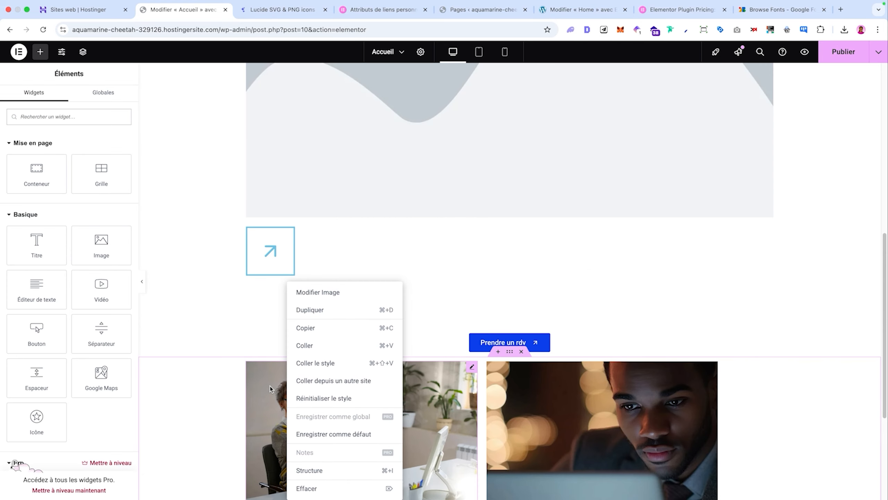
pyautogui.rightClick(270, 386)
pyautogui.click(298, 330)
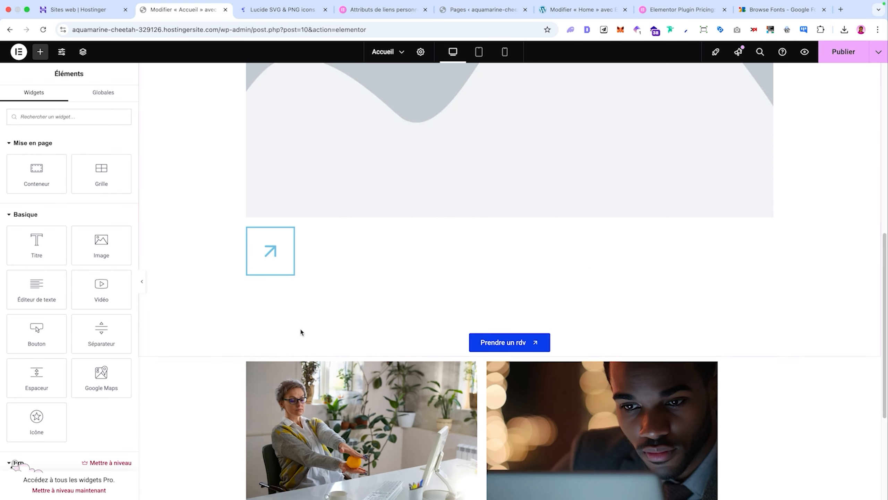
pyautogui.scroll(3, 369, 243)
pyautogui.rightClick(364, 214)
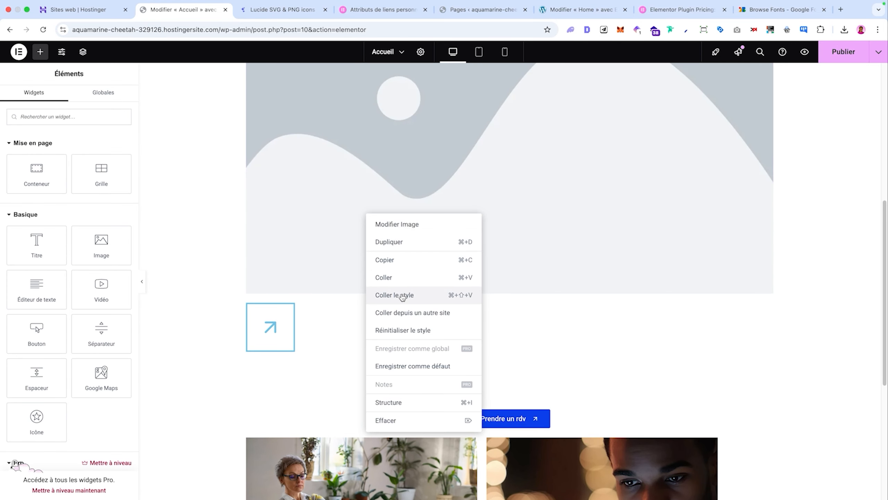
pyautogui.click(405, 295)
# Examine the placeholder image's settings and compare its appearance and style with the two photos below the button
pyautogui.click(490, 196)
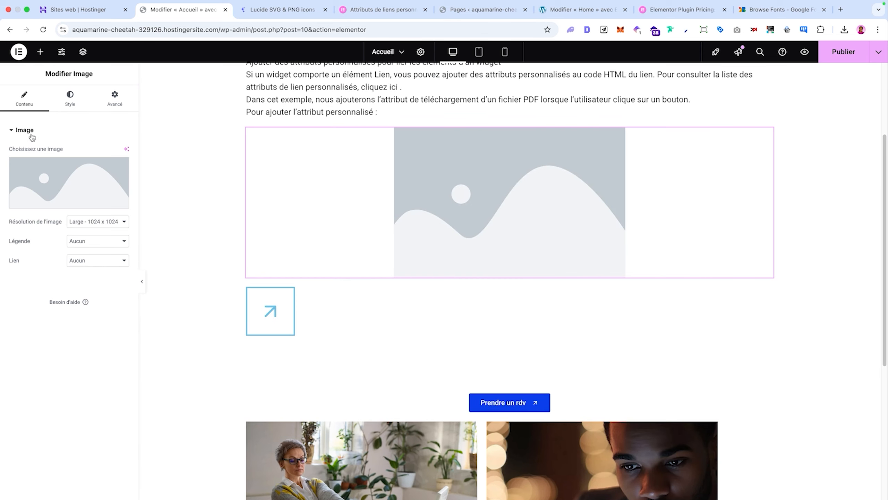
pyautogui.click(70, 97)
pyautogui.click(32, 100)
pyautogui.scroll(-5, 314, 229)
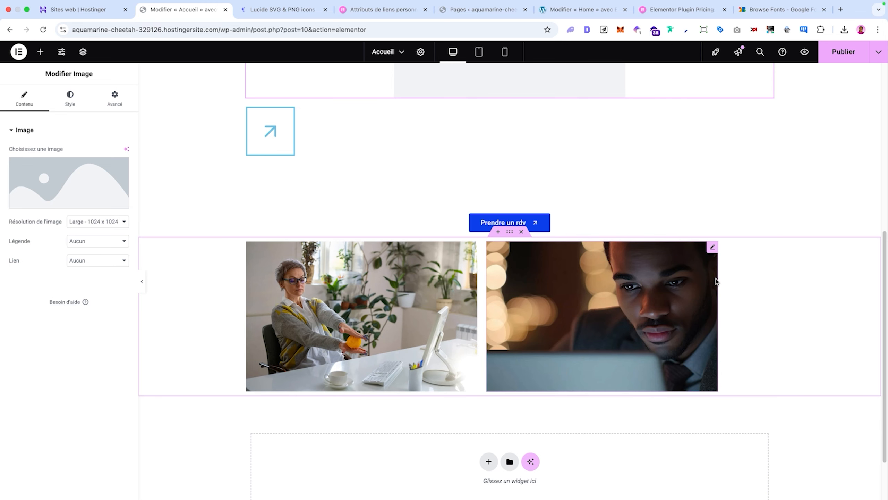
pyautogui.scroll(4, 585, 279)
pyautogui.scroll(5, 584, 279)
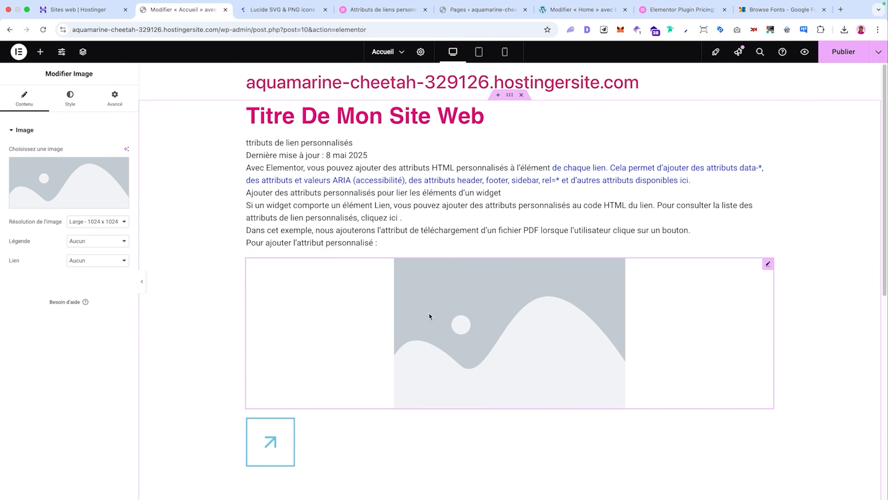
pyautogui.scroll(-9, 421, 307)
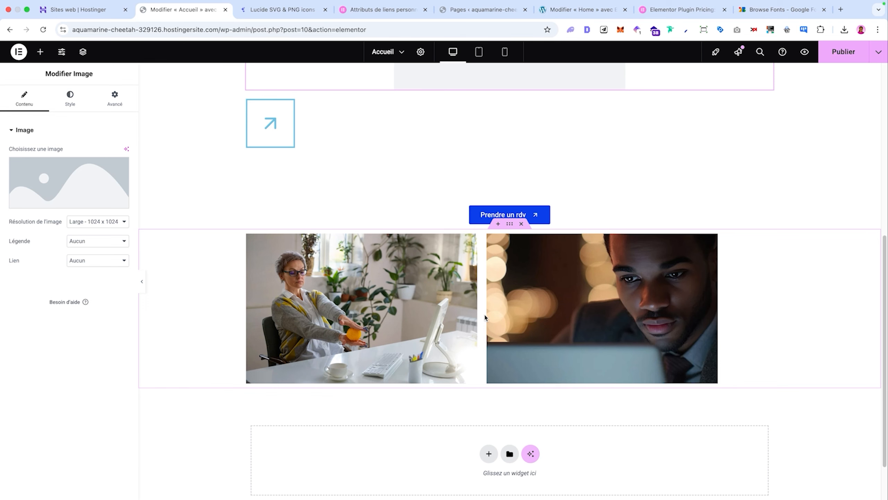
pyautogui.click(623, 285)
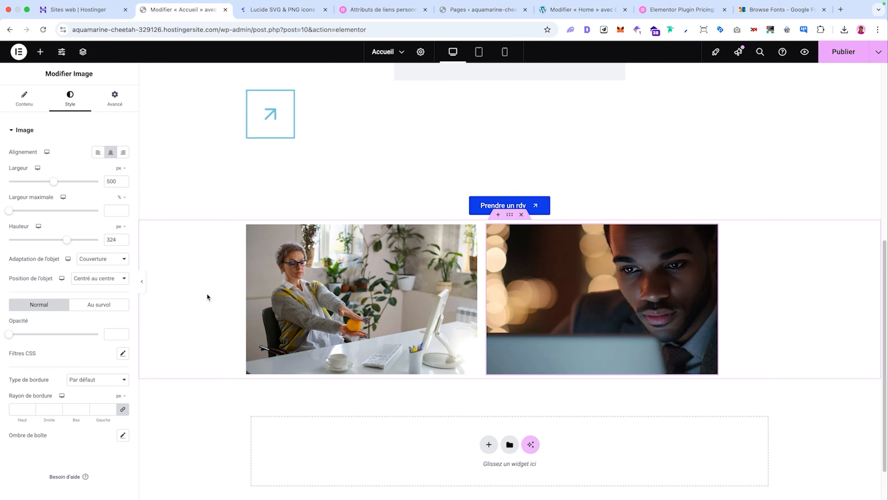
# Try the Centré à droite object position on the man's photo and set it to Centré en haut
pyautogui.click(105, 278)
pyautogui.click(102, 299)
pyautogui.click(103, 280)
pyautogui.click(101, 298)
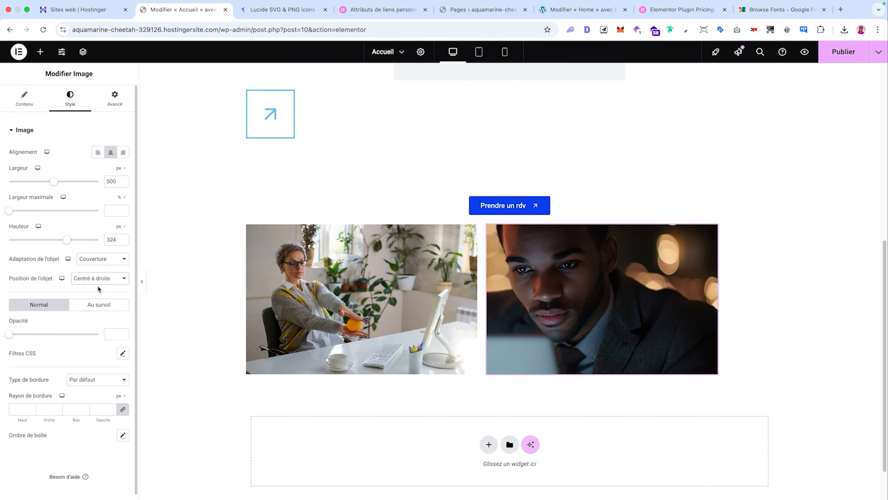
pyautogui.click(98, 280)
pyautogui.click(98, 267)
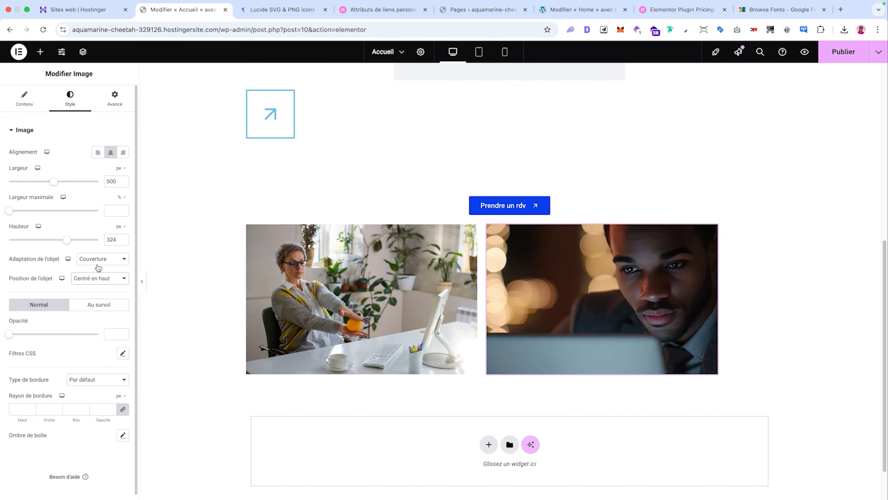
# Try an opacity of 0,37 in the normal state and 0,77 on hover for the man's photo, and open the hover CSS filters
pyautogui.moveTo(9, 334); pyautogui.dragTo(36, 335)
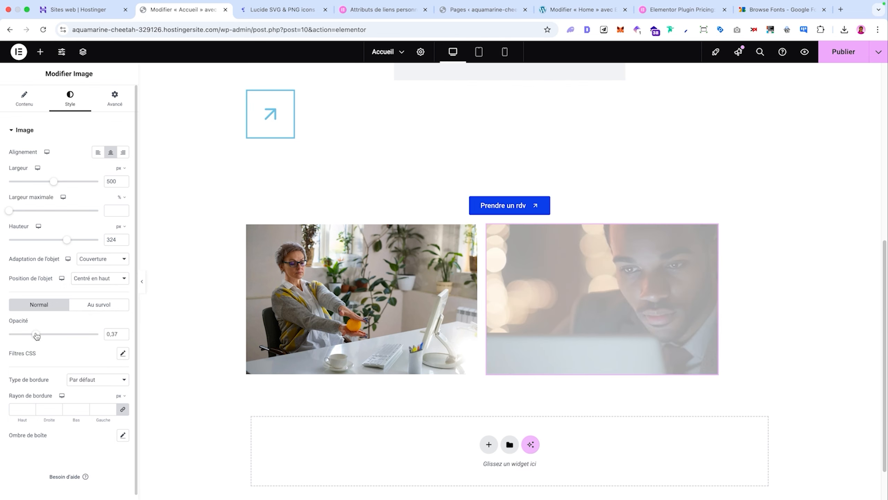
pyautogui.click(106, 306)
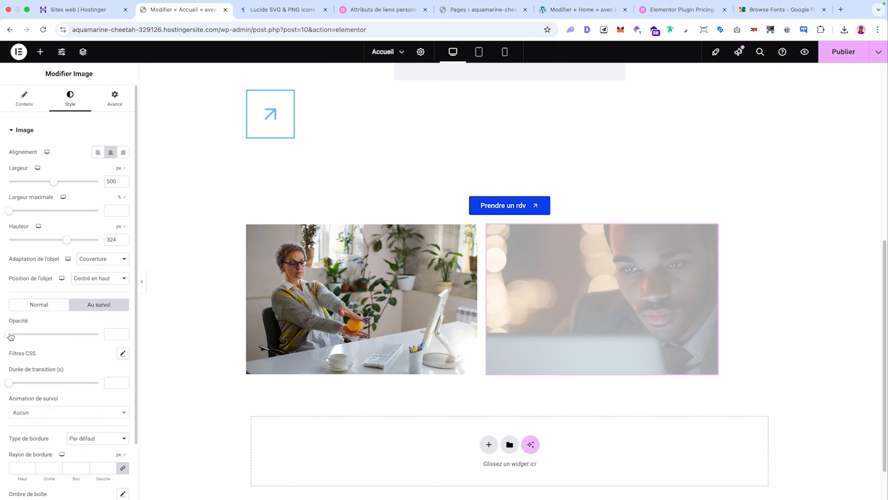
pyautogui.moveTo(10, 334); pyautogui.dragTo(76, 334)
pyautogui.click(123, 353)
pyautogui.scroll(-2, 84, 362)
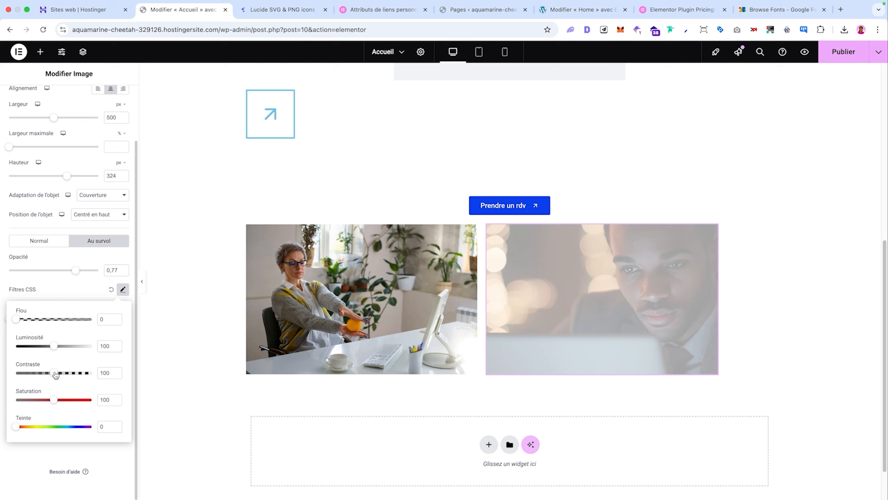
# Try a normal-state opacity of 0,52 on the man's photo, clear the value, and reset the widget's style
pyautogui.click(39, 241)
pyautogui.moveTo(118, 329); pyautogui.dragTo(102, 316)
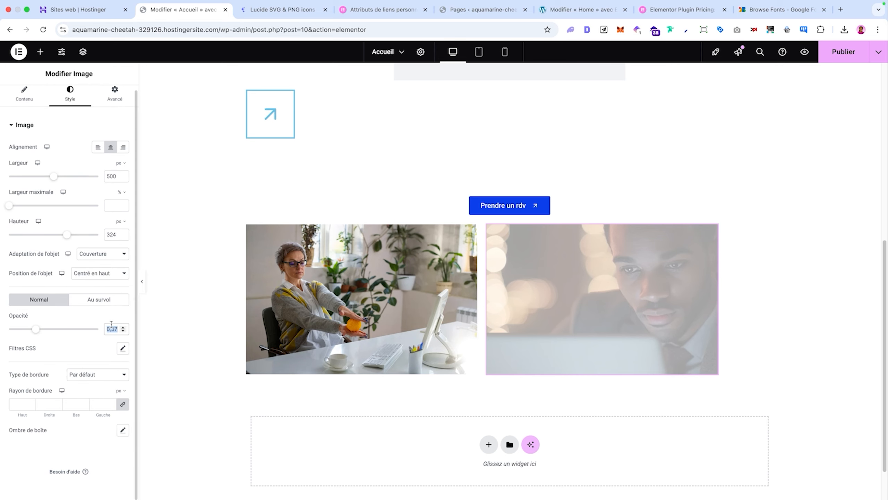
pyautogui.press('BackSpace')
pyautogui.write('0,38')
pyautogui.moveTo(36, 332); pyautogui.dragTo(51, 330)
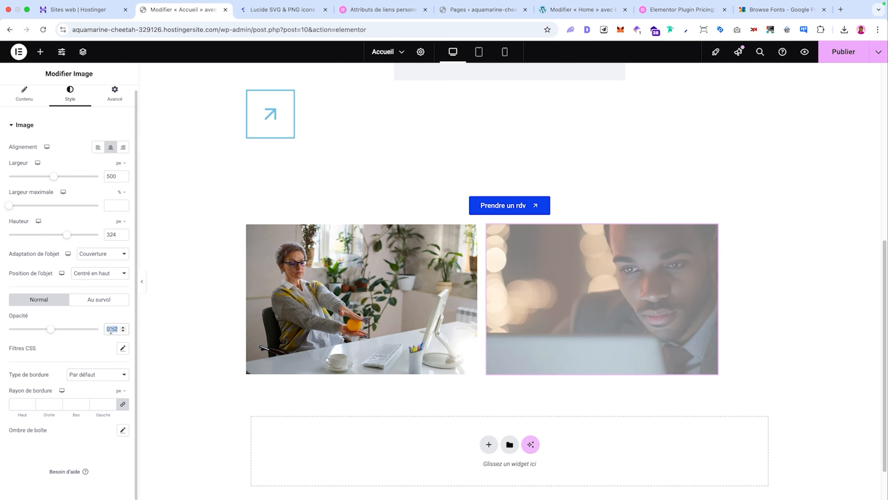
pyautogui.press('BackSpace')
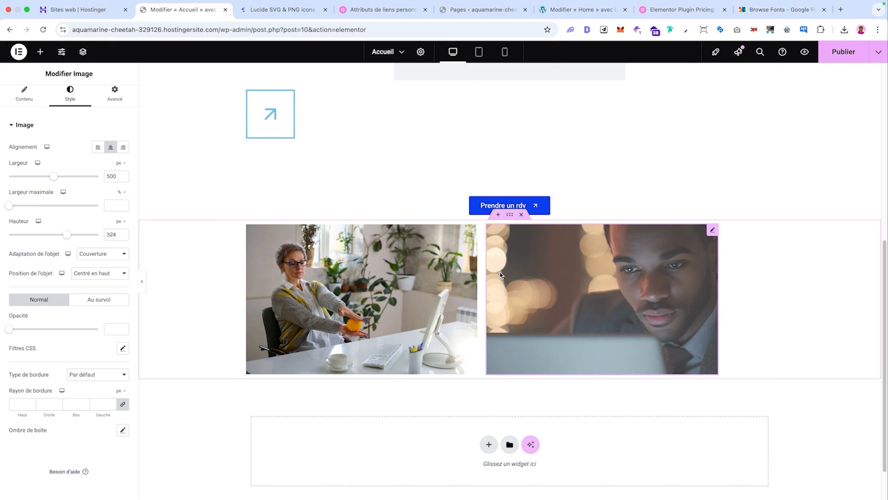
pyautogui.rightClick(661, 283)
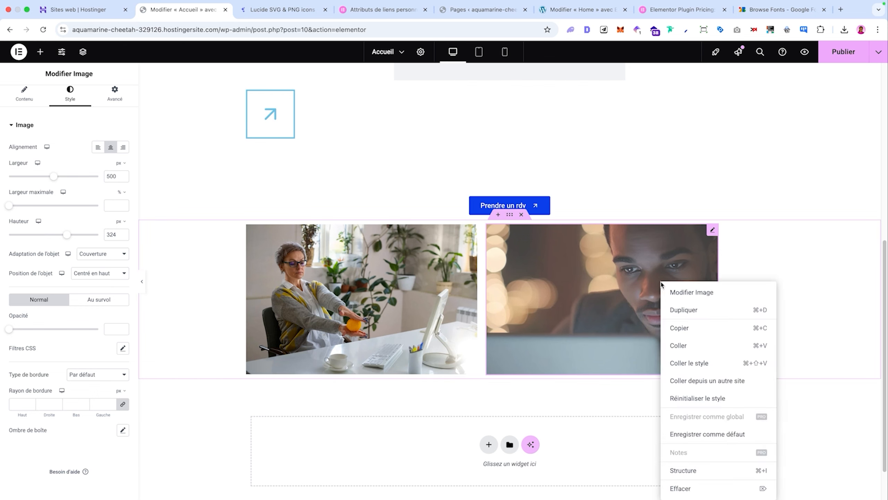
pyautogui.click(711, 399)
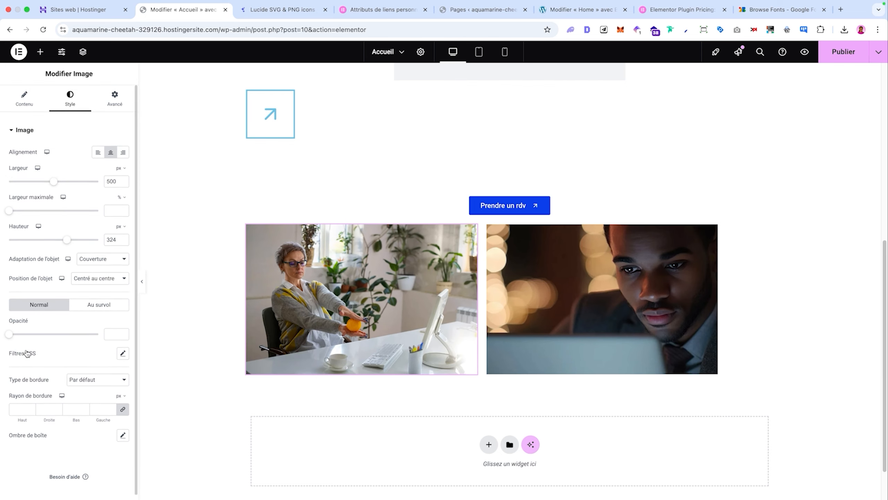
# Round the corners of the woman's photo, unlink the border radius values, and give the Bas corner a much larger radius
pyautogui.scroll(-1, 28, 353)
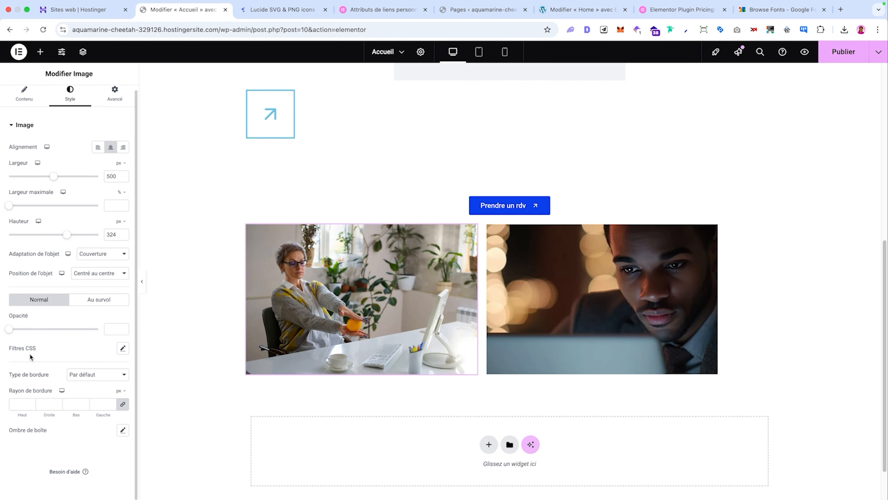
pyautogui.click(84, 376)
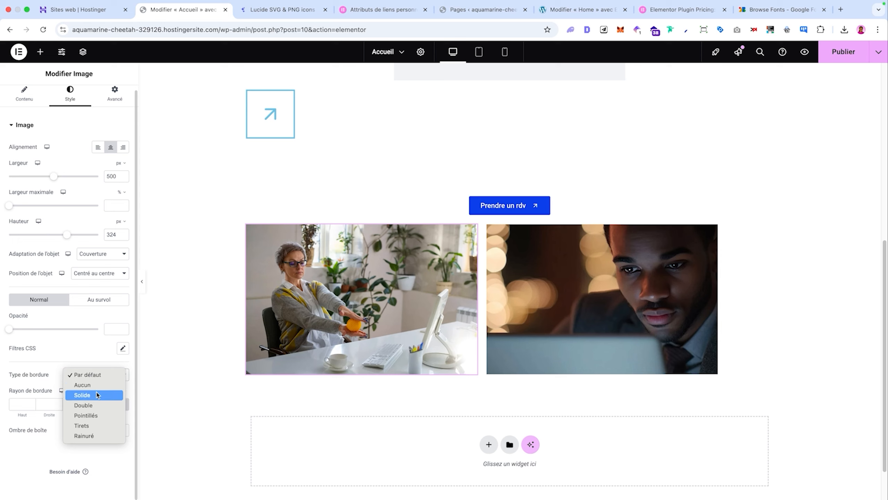
pyautogui.click(19, 417)
pyautogui.moveTo(21, 415); pyautogui.dragTo(69, 411)
pyautogui.click(122, 404)
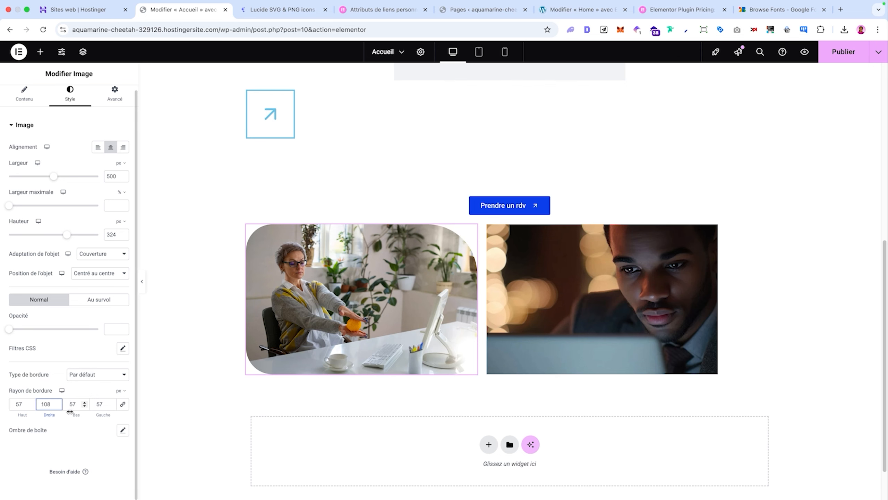
pyautogui.moveTo(71, 412); pyautogui.dragTo(71, 412)
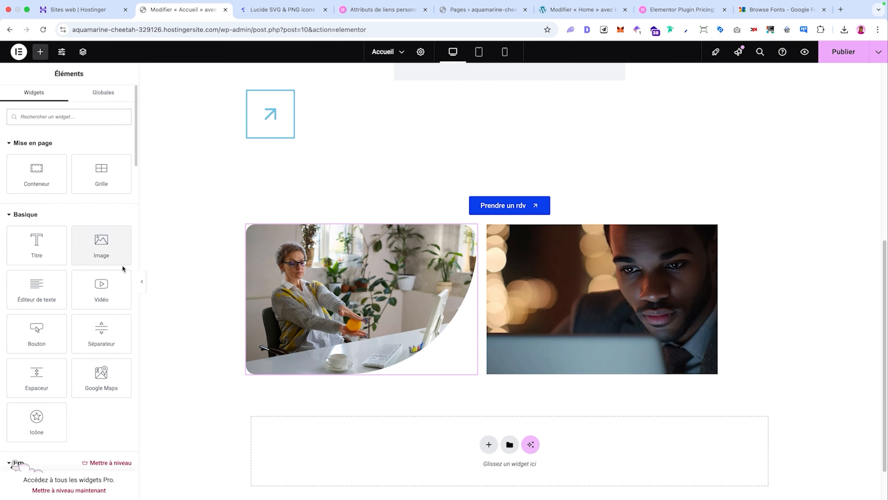
# Add a Vidéo widget between the placeholder image and the arrow icon
pyautogui.scroll(-2, 224, 258)
pyautogui.moveTo(100, 289); pyautogui.dragTo(476, 304)
pyautogui.scroll(8, 443, 245)
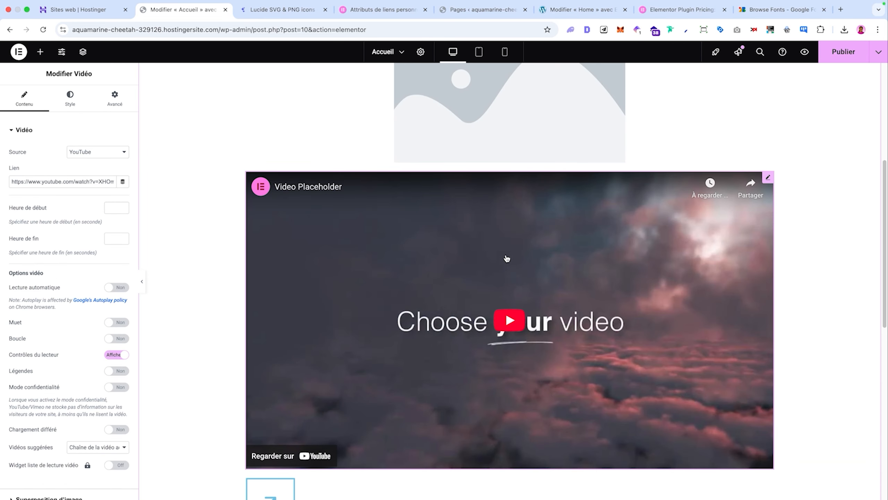
# Try the Auto-hébergée source for the video widget and switch the source back to YouTube
pyautogui.click(111, 151)
pyautogui.click(111, 150)
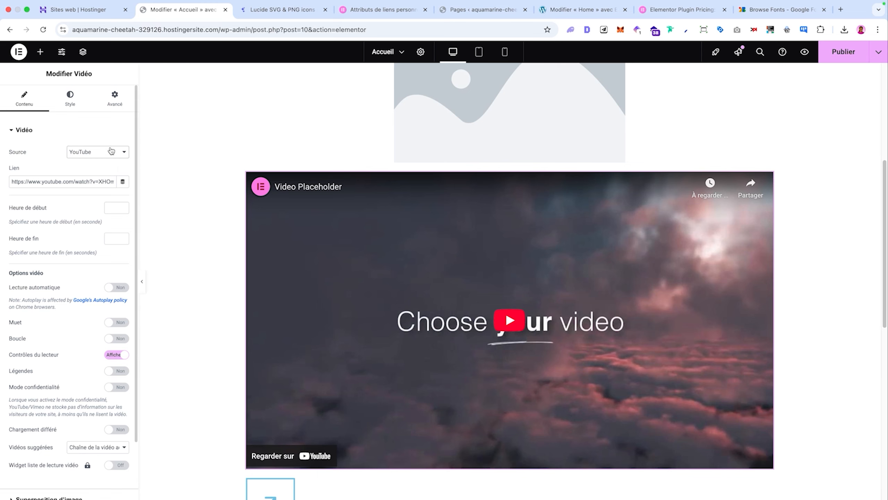
pyautogui.click(111, 152)
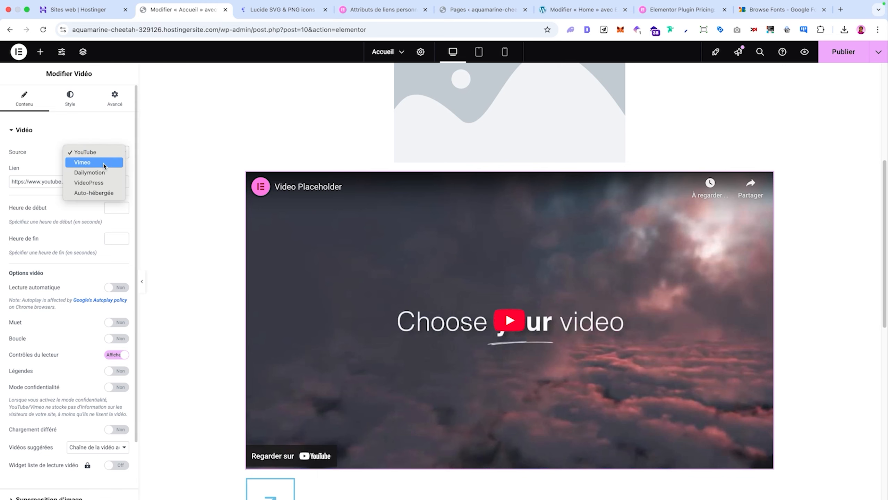
pyautogui.click(109, 193)
pyautogui.moveTo(69, 218)
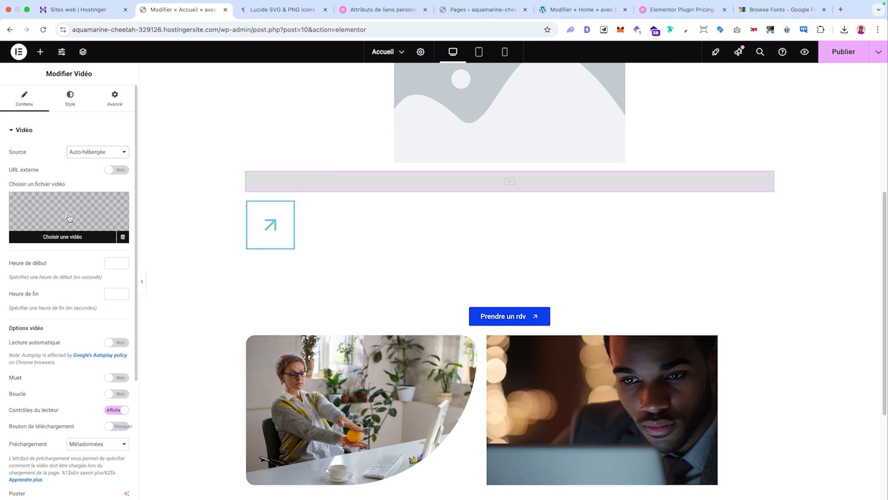
pyautogui.click(98, 152)
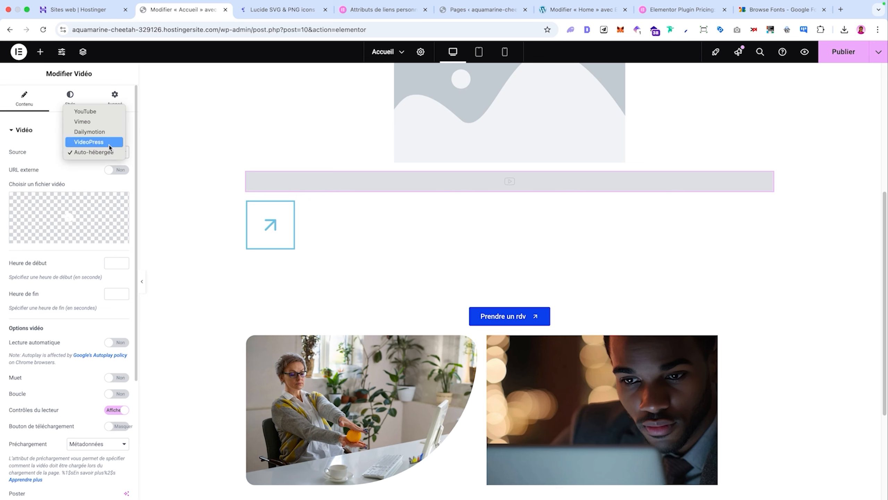
pyautogui.click(102, 118)
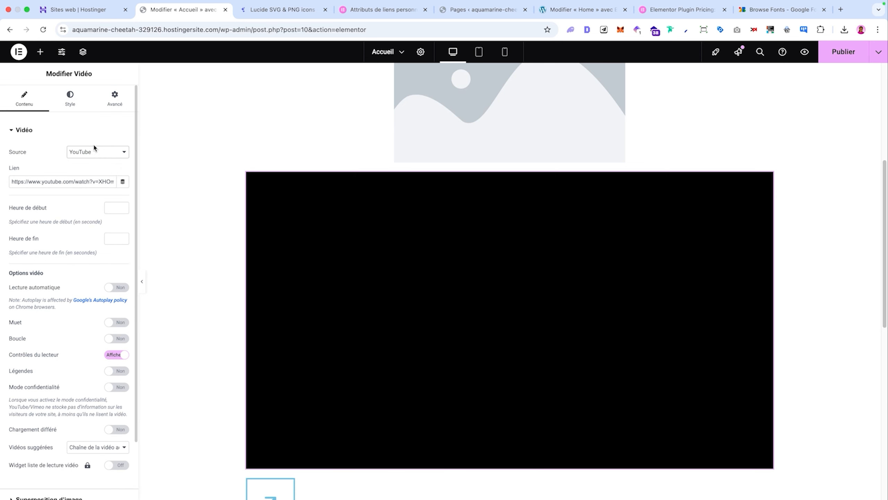
pyautogui.click(95, 152)
pyautogui.click(22, 156)
# Switch to YouTube, open the Palmsquare channel's video "Système de Prise de Rendez-Vous Sur WordPress (Calendly)", and copy its link
pyautogui.click(259, 9)
pyautogui.click(259, 30)
pyautogui.write('youtube.com/channel/UCCsbEAtx04biT3RTTSccP_A')
pyautogui.press('Return')
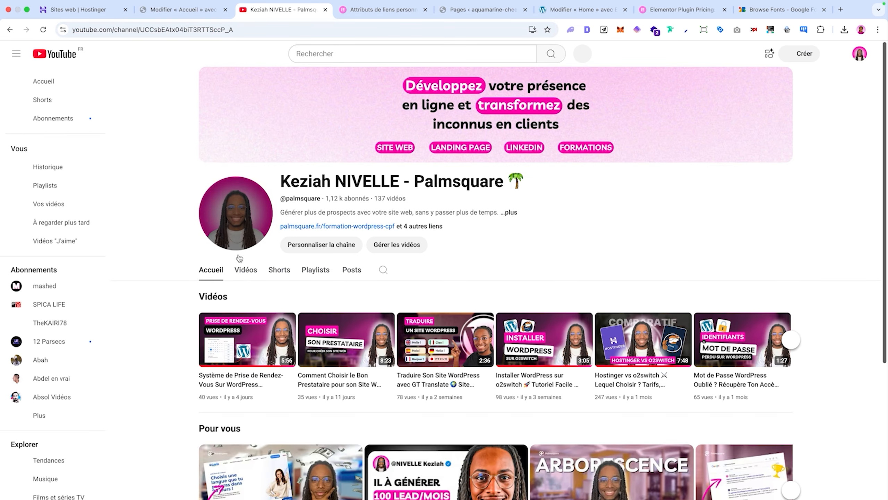
pyautogui.click(233, 30)
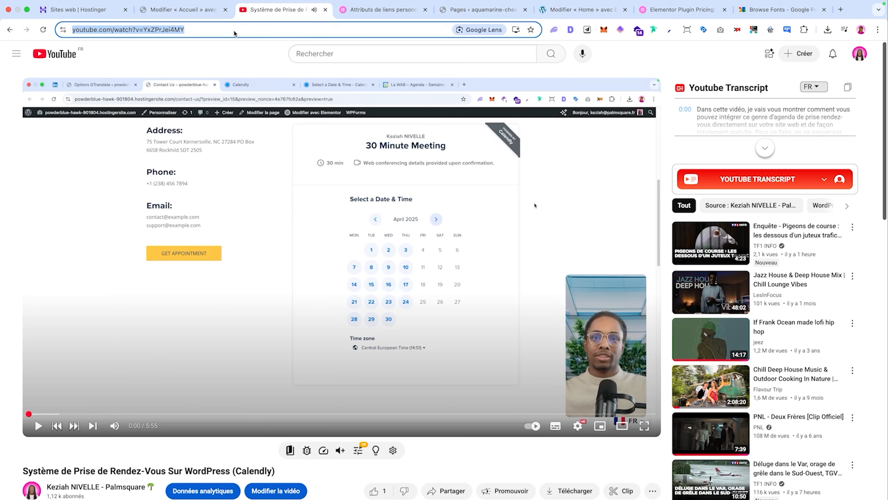
pyautogui.press('super+c')
# Return to the Elementor page and replace the video widget's link with the copied YouTube address
pyautogui.click(196, 9)
pyautogui.tripleClick(88, 181)
pyautogui.press('super+v')
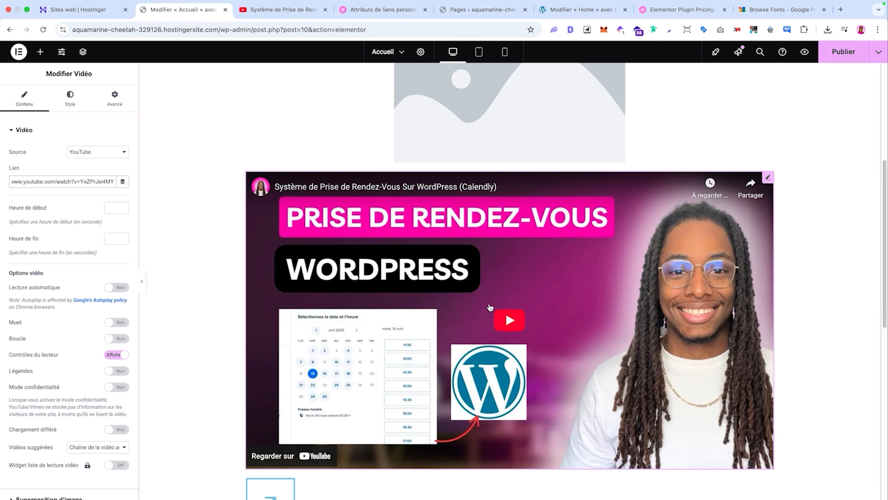
# Enable the image overlay on the video widget and choose the woman's photo from the media library as its cover
pyautogui.scroll(-1, 112, 336)
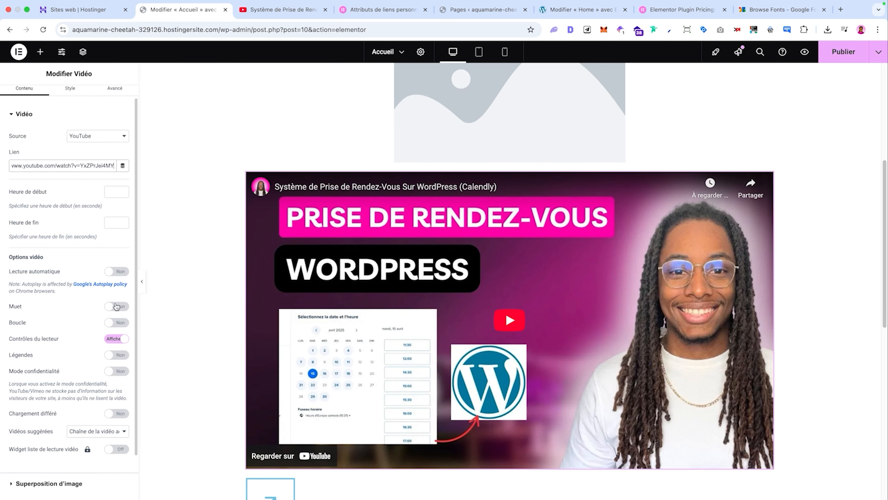
pyautogui.scroll(-3, 74, 320)
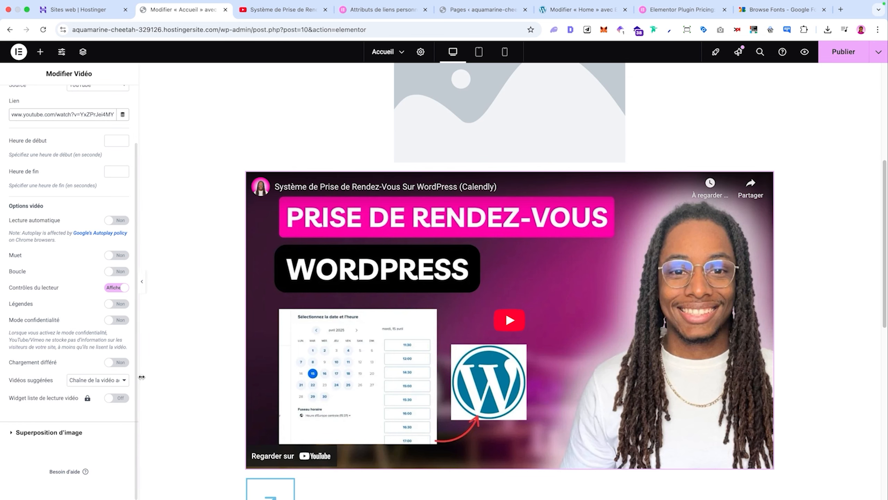
pyautogui.scroll(4, 414, 301)
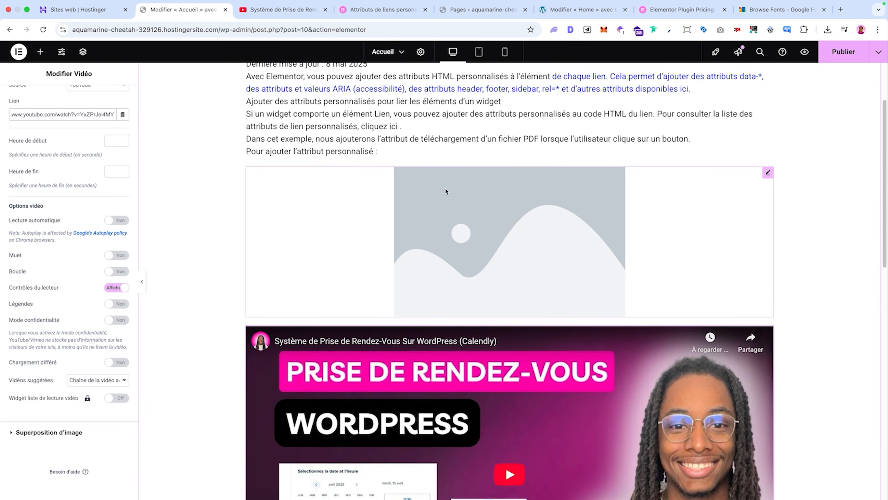
pyautogui.scroll(-4, 498, 239)
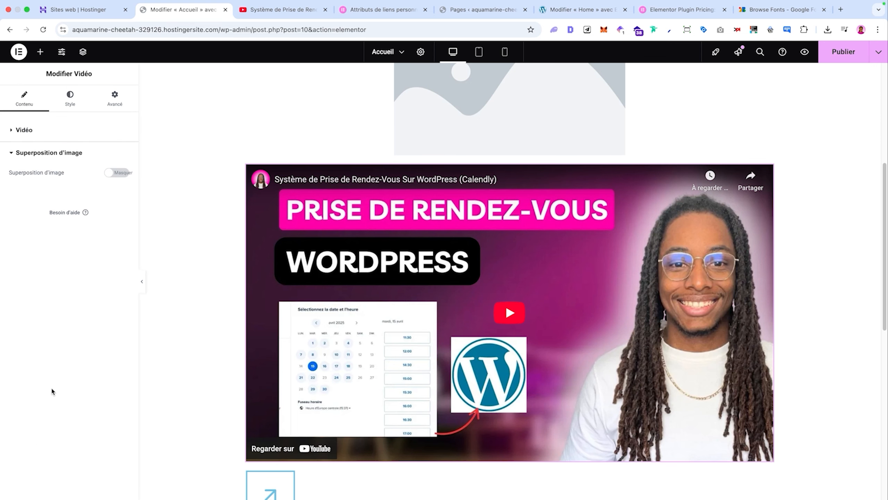
pyautogui.click(115, 173)
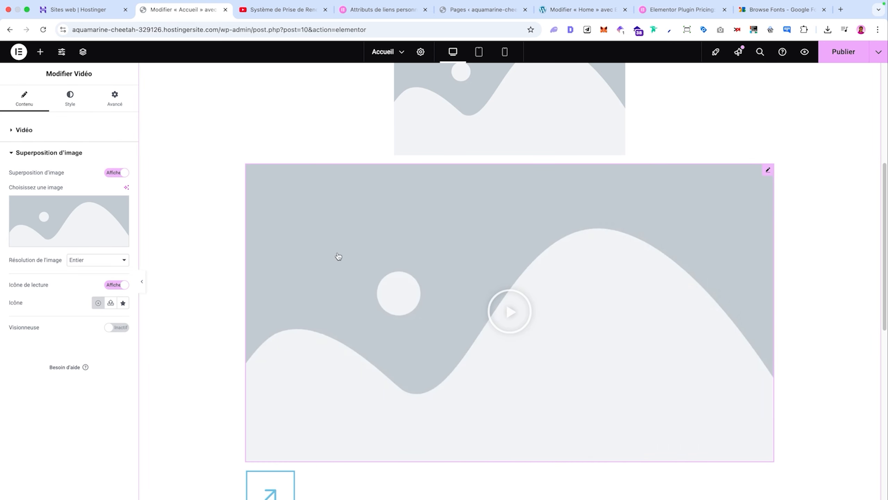
pyautogui.click(33, 223)
pyautogui.click(223, 165)
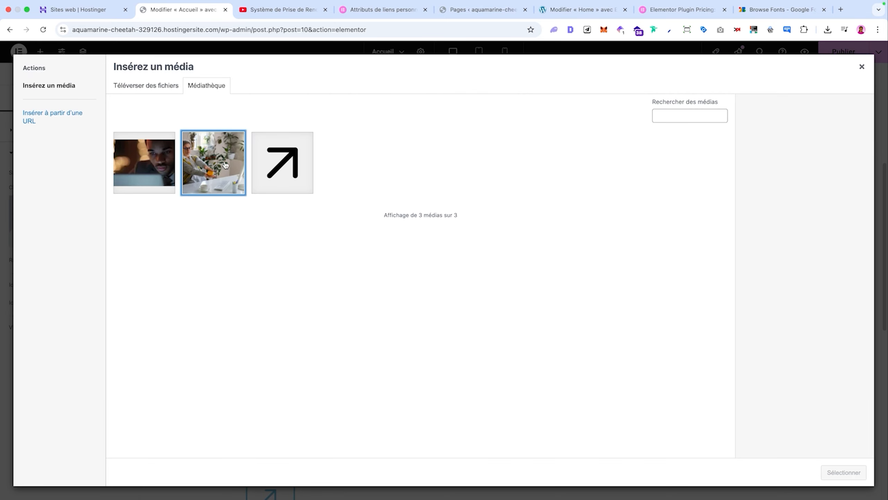
pyautogui.click(844, 472)
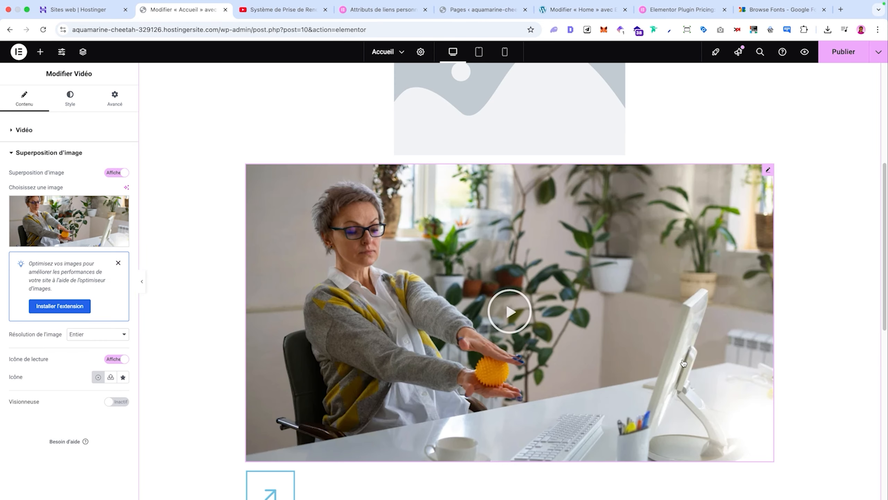
# Play the video through its cover image to test the overlay, and pause it
pyautogui.click(521, 321)
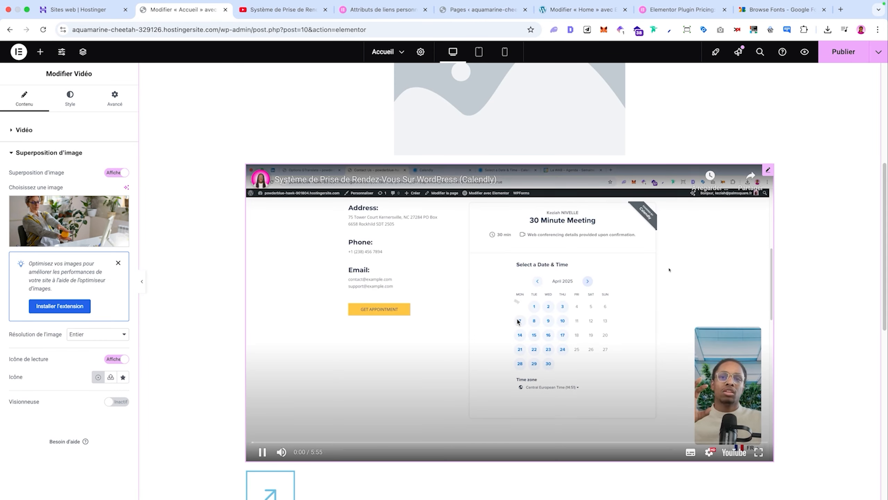
pyautogui.click(524, 334)
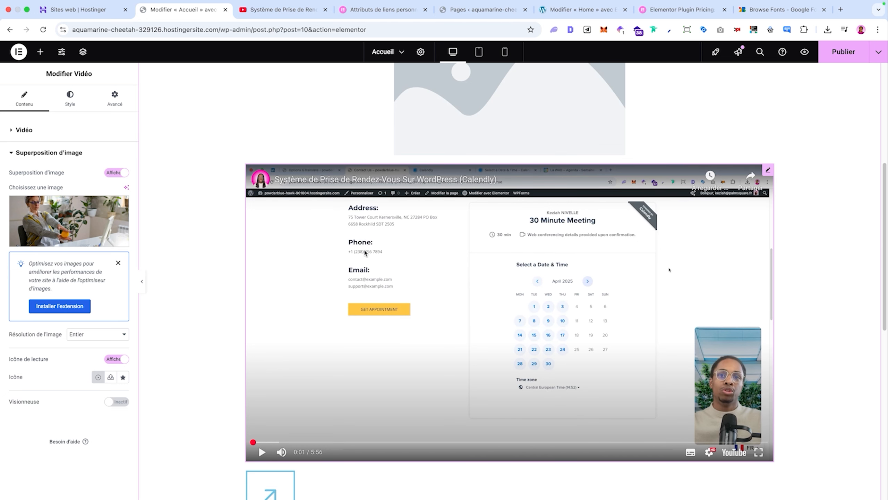
pyautogui.scroll(3, 455, 263)
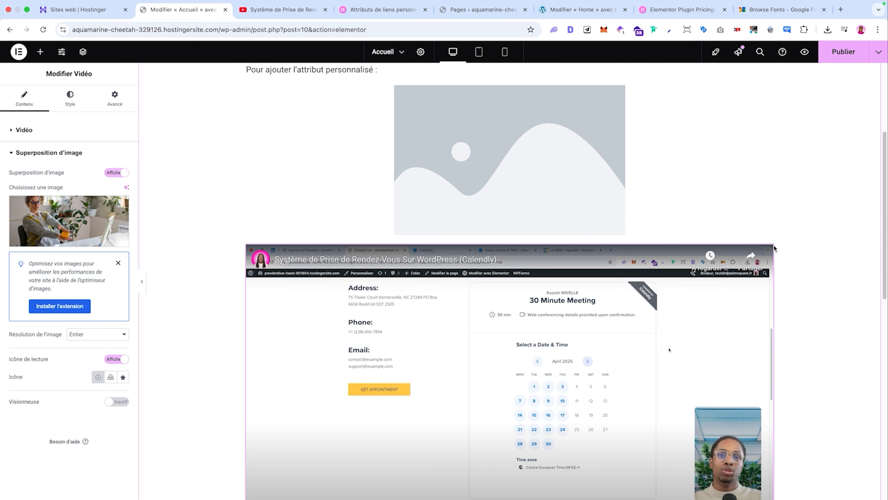
# Set the video widget's aspect ratio to 9:16 and review its image overlay style and content options
pyautogui.scroll(-3, 466, 312)
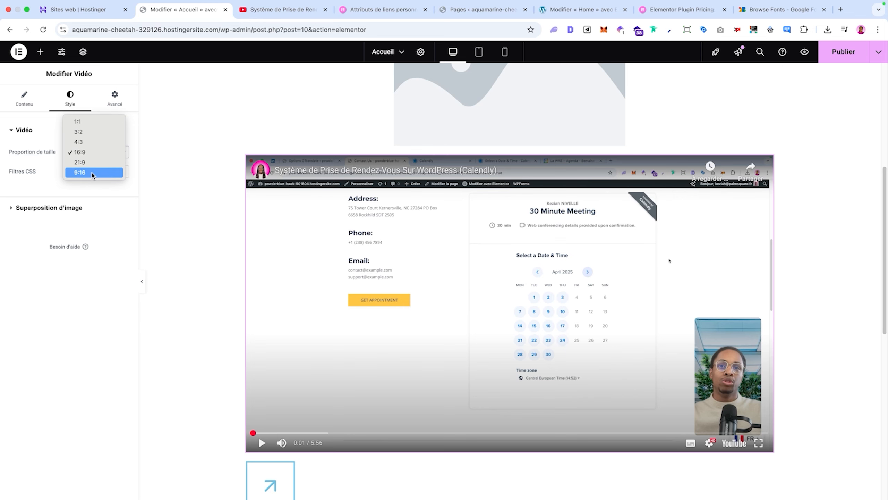
pyautogui.click(93, 173)
pyautogui.click(89, 157)
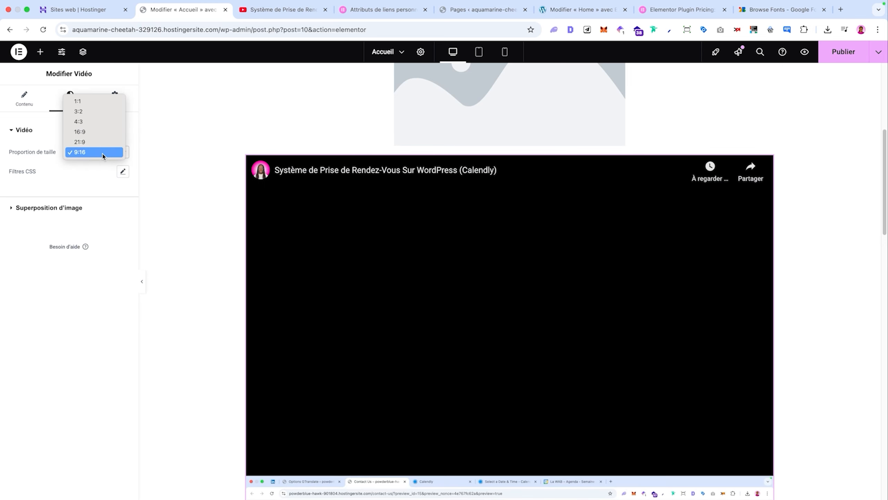
pyautogui.click(86, 207)
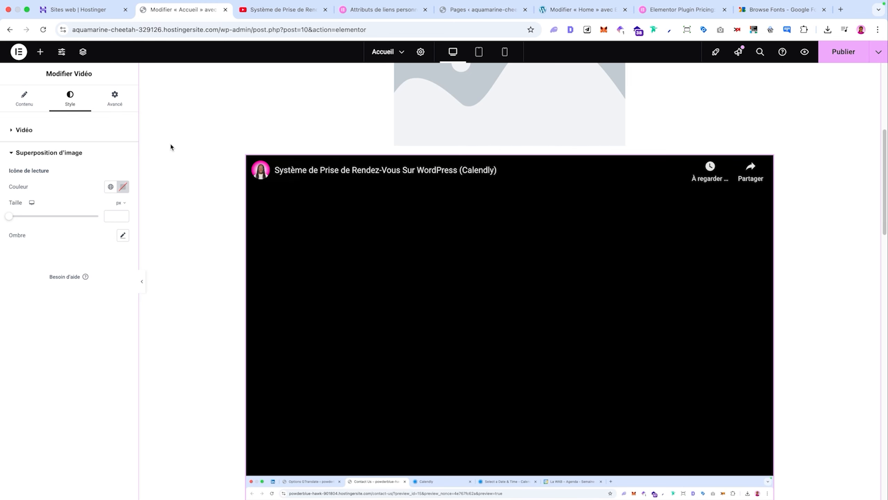
pyautogui.click(24, 101)
pyautogui.scroll(-3, 14, 446)
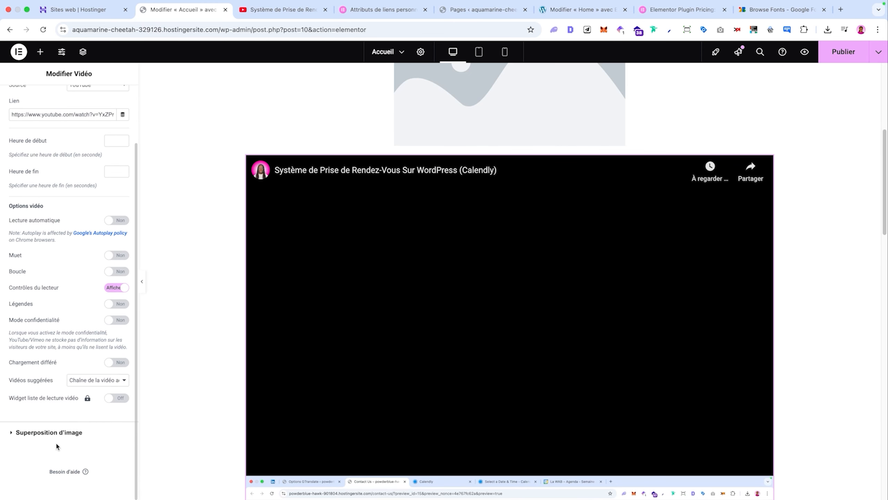
# Delete the video widget and place a Séparateur widget directly below the arrow icon
pyautogui.press('Delete')
pyautogui.scroll(-2, 252, 136)
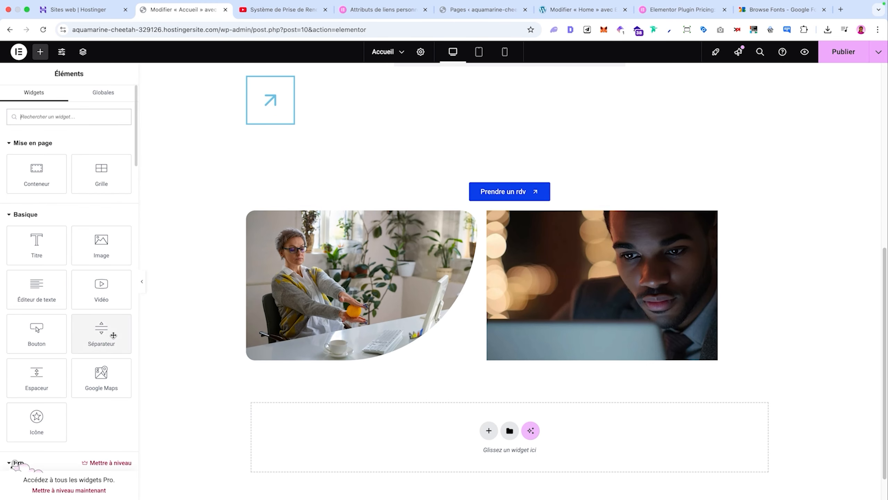
pyautogui.moveTo(112, 333); pyautogui.dragTo(357, 127)
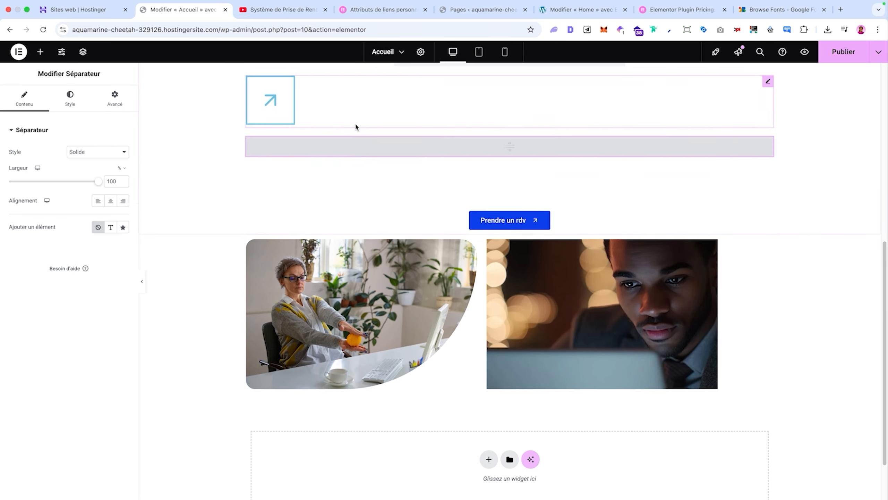
pyautogui.scroll(2, 359, 187)
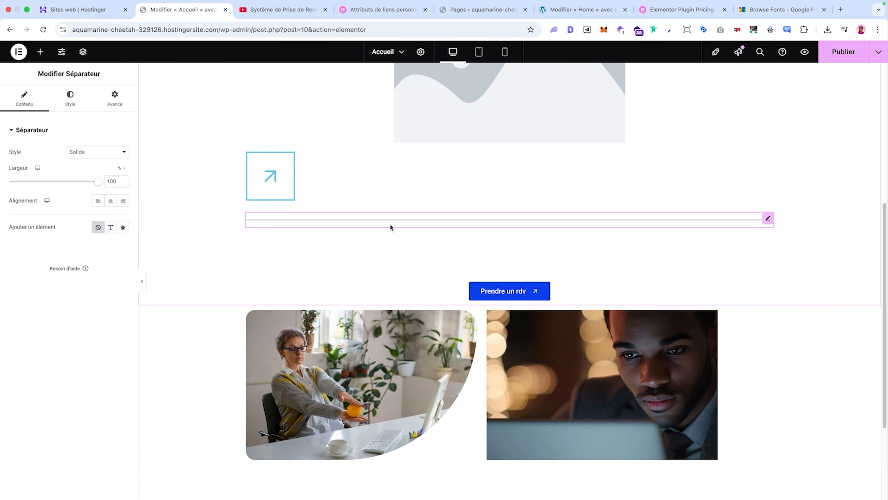
# Set the divider's width to 93%, align it to the right, and add a text element to it
pyautogui.moveTo(98, 182)
pyautogui.mouseDown()
pyautogui.moveTo(45, 182)
pyautogui.moveTo(112, 183)
pyautogui.mouseUp()
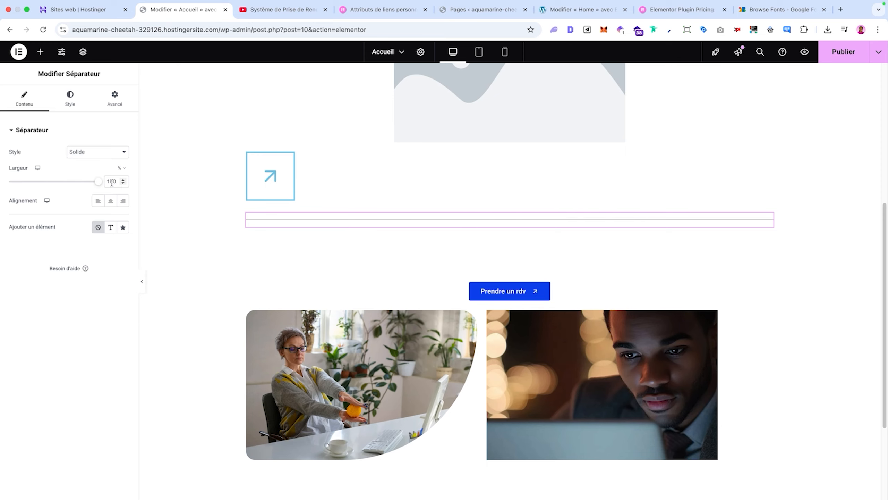
pyautogui.click(123, 201)
pyautogui.click(111, 228)
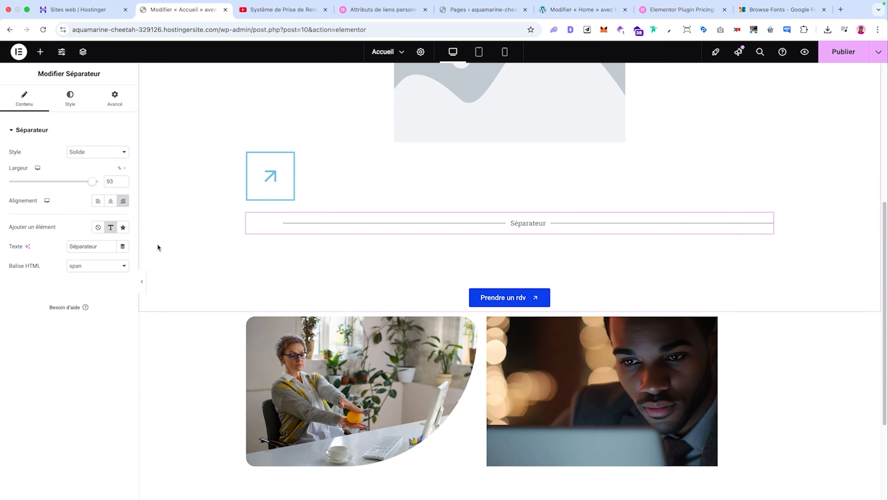
# Style the divider with a 3.9 px thickness, red colour and a gap of 16
pyautogui.click(70, 99)
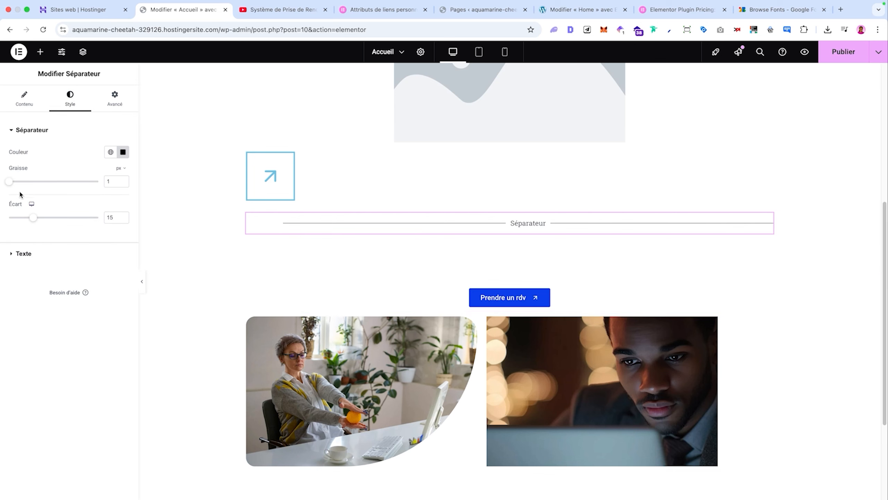
pyautogui.moveTo(10, 185); pyautogui.dragTo(37, 182)
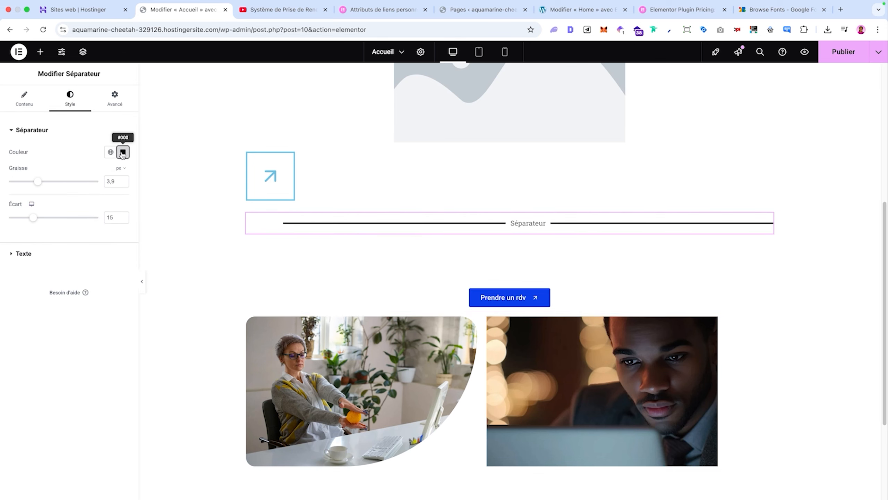
pyautogui.click(122, 152)
pyautogui.moveTo(140, 207); pyautogui.dragTo(179, 185)
pyautogui.click(53, 164)
pyautogui.moveTo(33, 218)
pyautogui.mouseDown()
pyautogui.moveTo(179, 218)
pyautogui.moveTo(35, 218)
pyautogui.mouseUp()
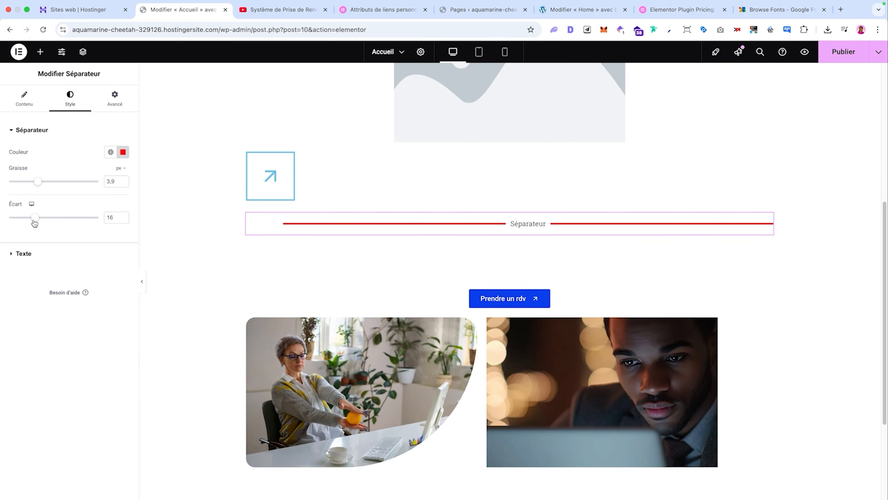
pyautogui.click(40, 258)
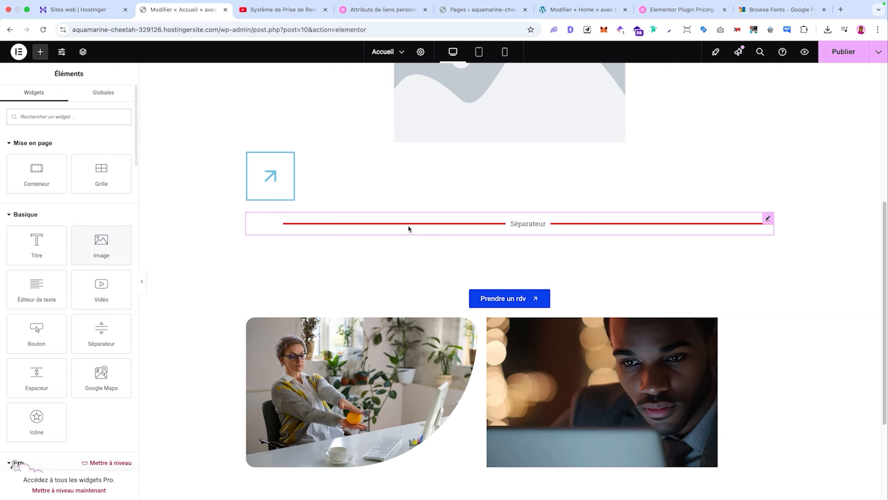
# Add a Google Maps widget beneath the row of two photos
pyautogui.scroll(-1, 406, 227)
pyautogui.scroll(-1, 405, 226)
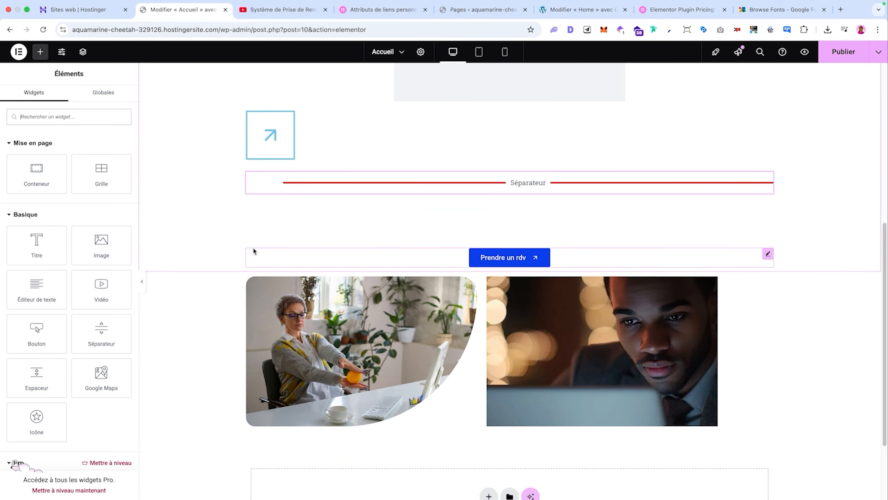
pyautogui.scroll(8, 344, 338)
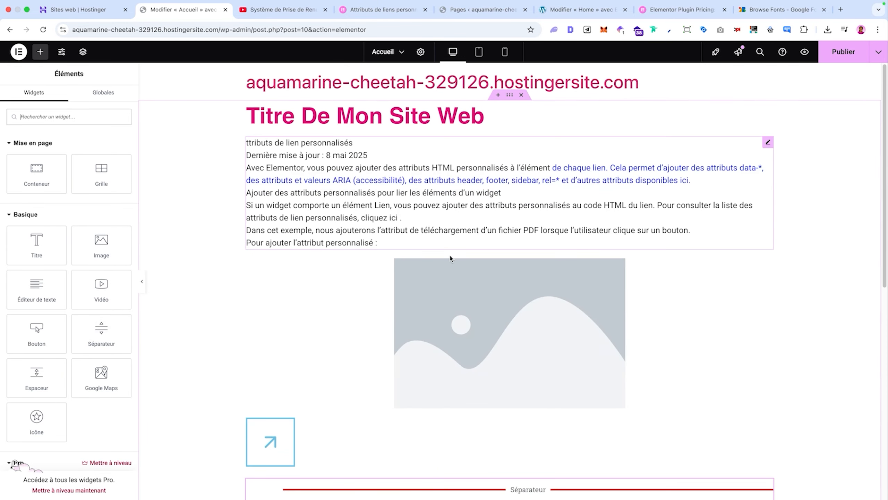
pyautogui.scroll(-8, 447, 264)
pyautogui.scroll(-4, 423, 270)
pyautogui.moveTo(101, 376); pyautogui.dragTo(406, 314)
pyautogui.scroll(-6, 407, 317)
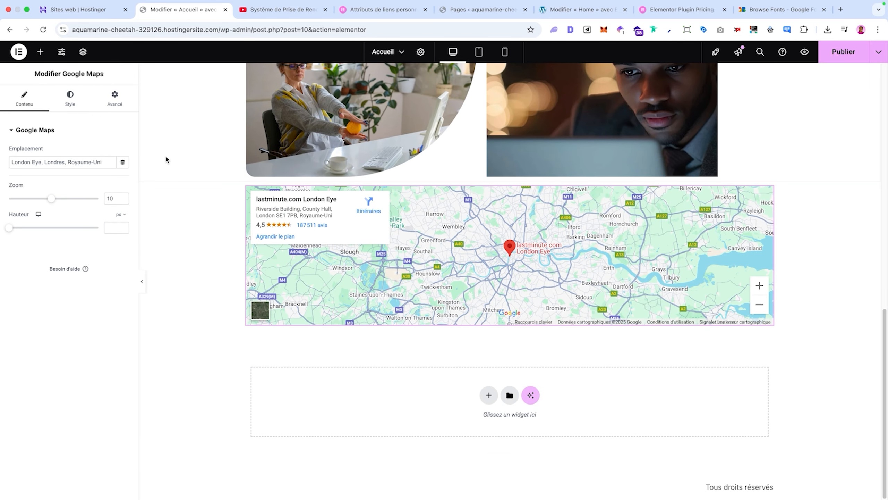
# Replace the map's default location with a street address
pyautogui.tripleClick(85, 162)
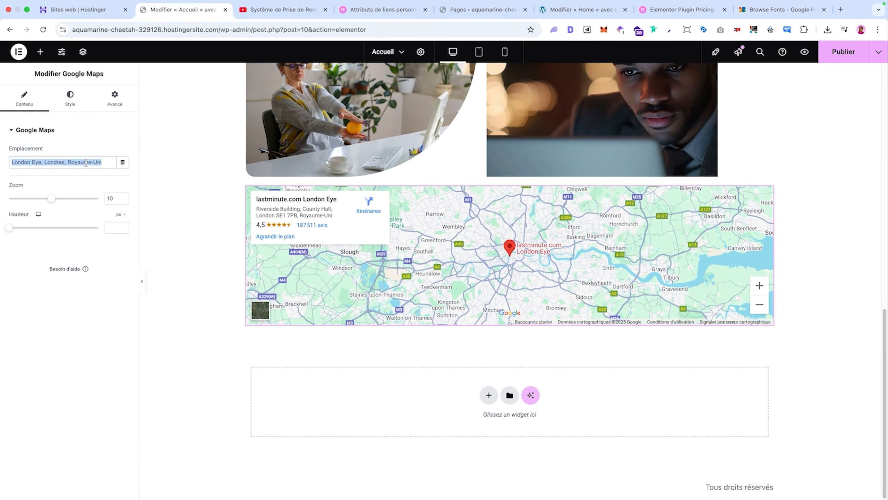
pyautogui.write('15 r')
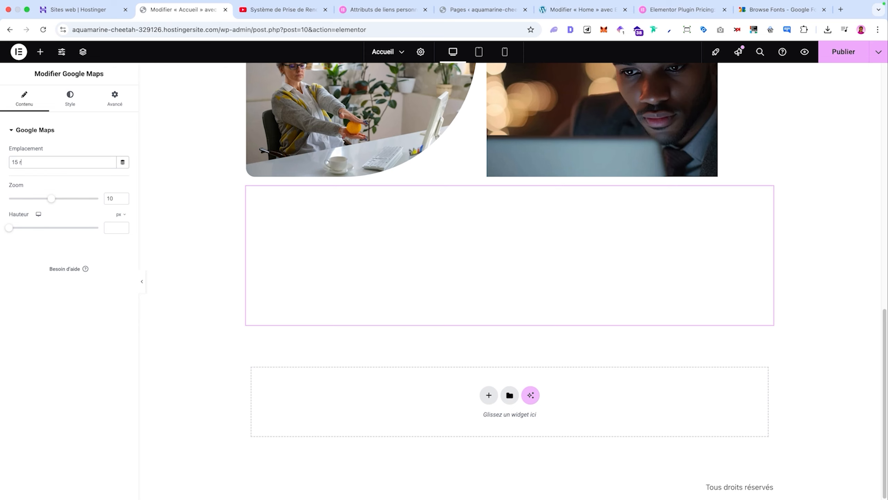
pyautogui.write('ue de la rue')
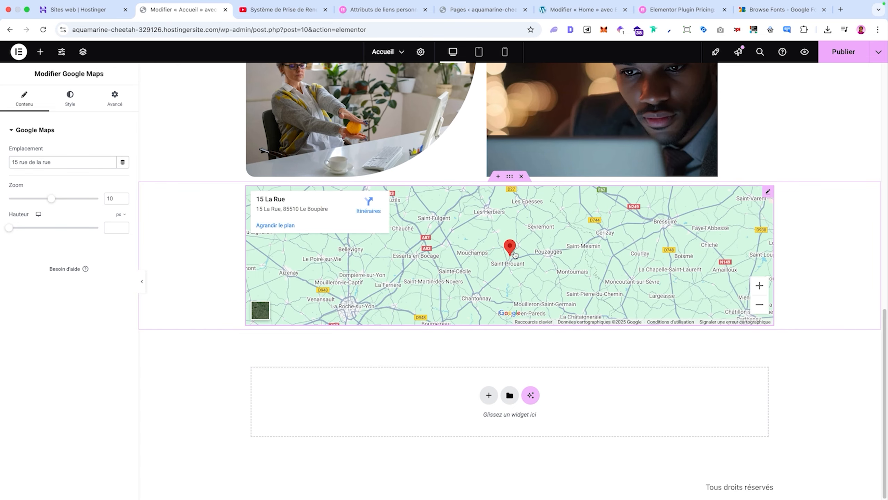
# Set the map's location to "palmsquare"
pyautogui.scroll(2, 515, 255)
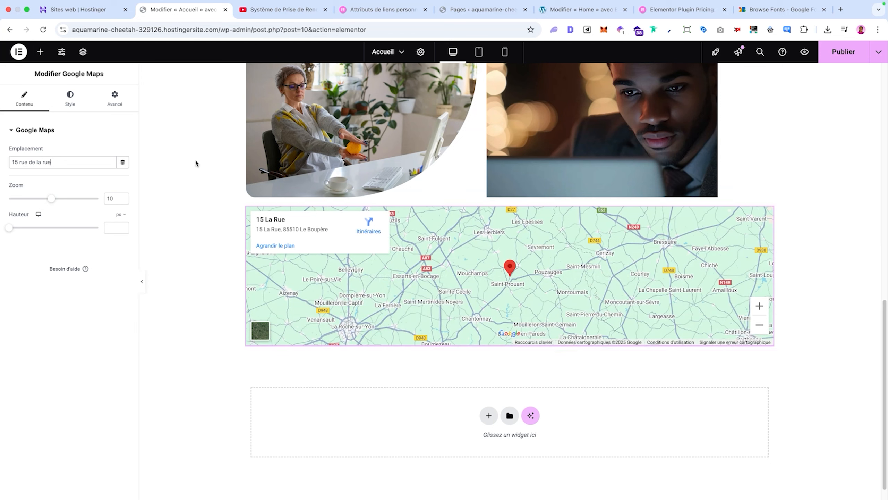
pyautogui.tripleClick(66, 165)
pyautogui.write('palmsquare')
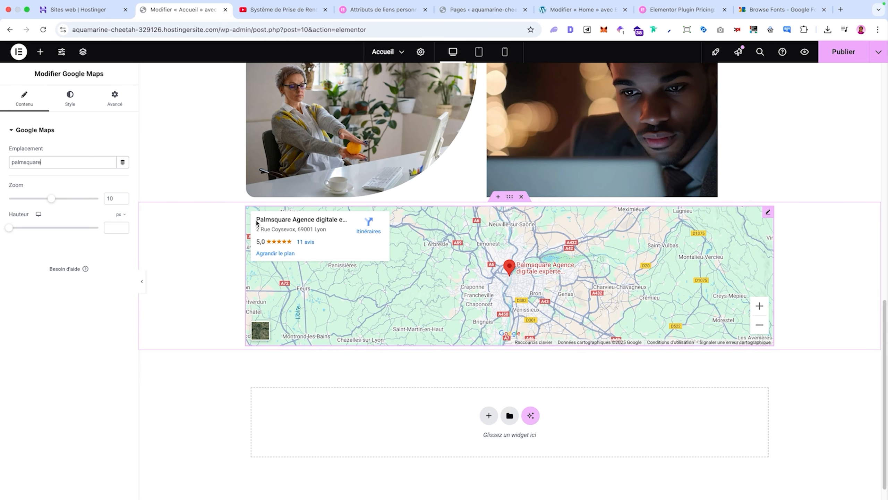
pyautogui.press('super+a')
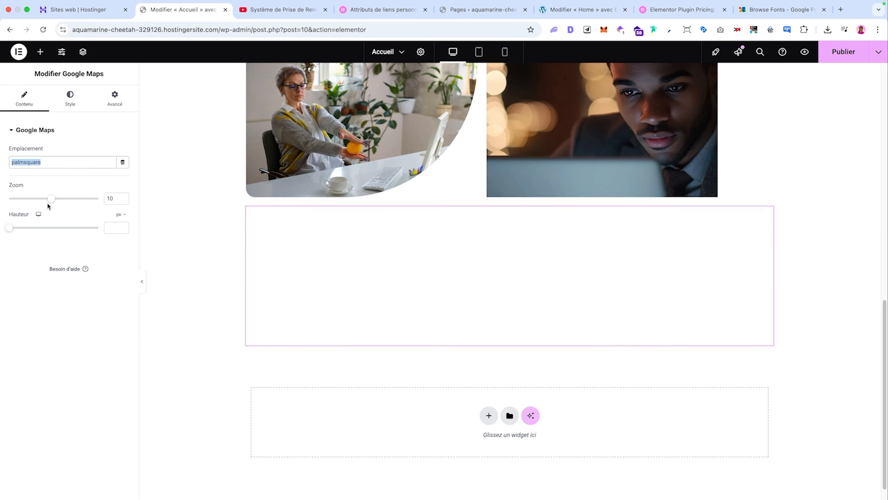
# Increase the map's zoom and height, and open its style settings
pyautogui.moveTo(56, 199); pyautogui.dragTo(70, 201)
pyautogui.moveTo(9, 227); pyautogui.dragTo(46, 228)
pyautogui.click(84, 103)
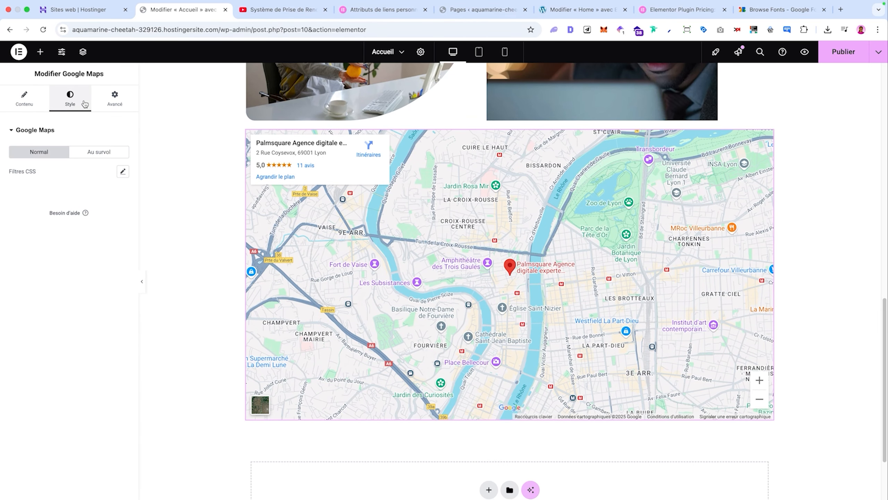
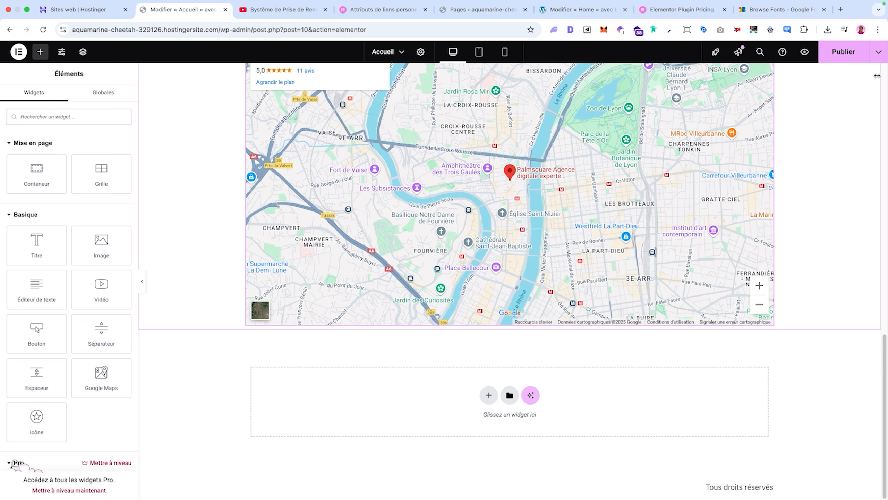
# Publish the home page and open the additional save options
pyautogui.click(854, 53)
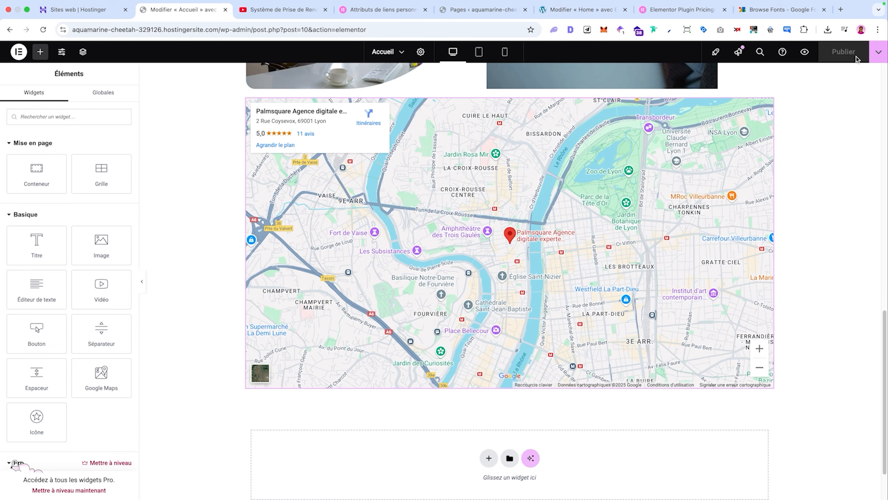
pyautogui.scroll(5, 634, 156)
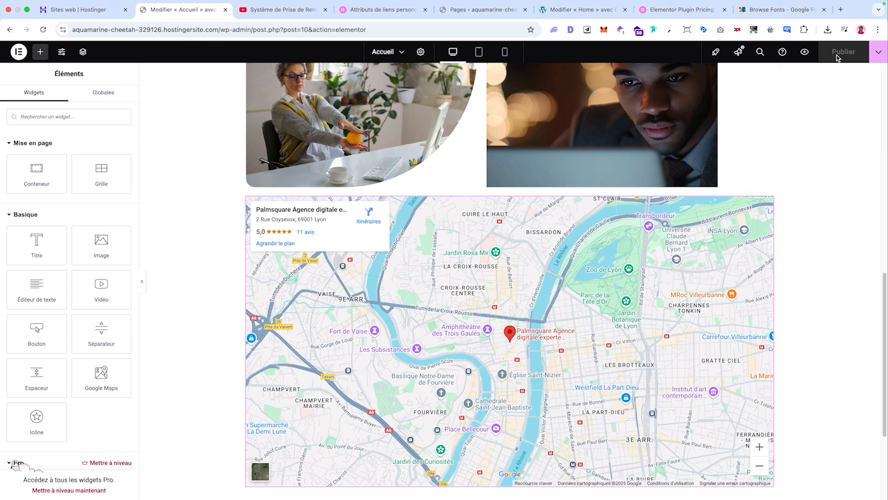
pyautogui.click(880, 53)
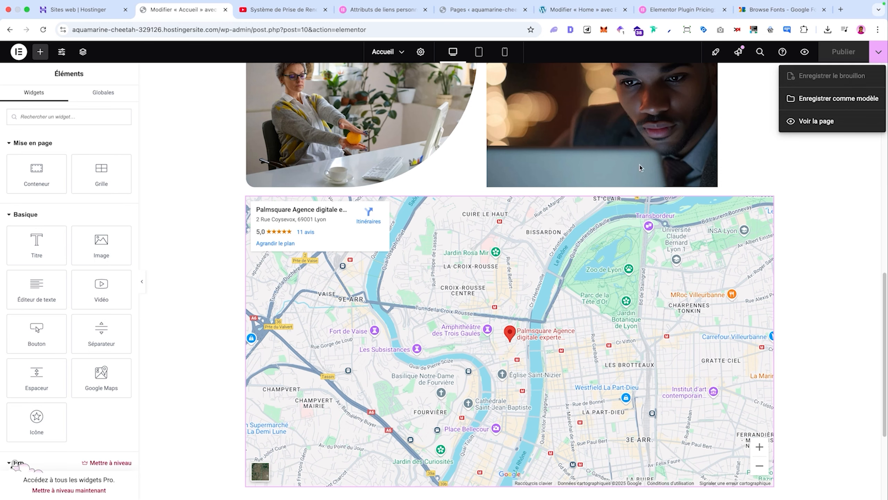
# Delete the Google Maps widget and save the change as a draft
pyautogui.rightClick(597, 214)
pyautogui.click(626, 411)
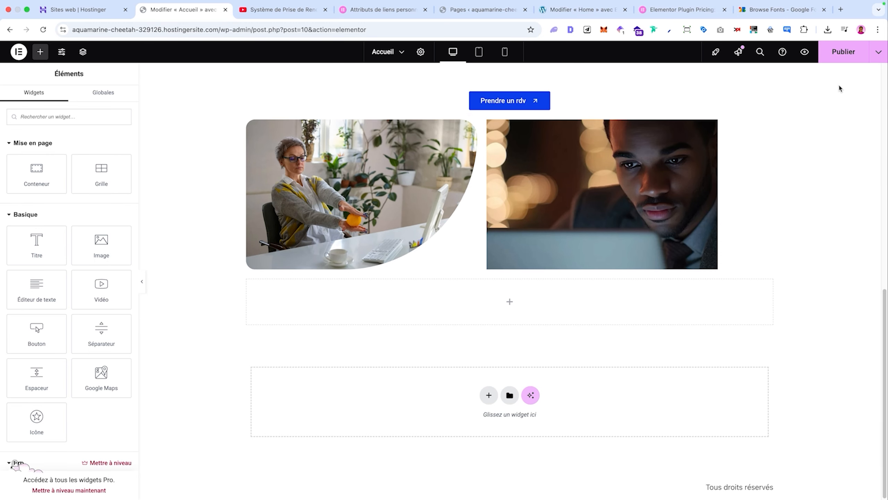
pyautogui.click(879, 56)
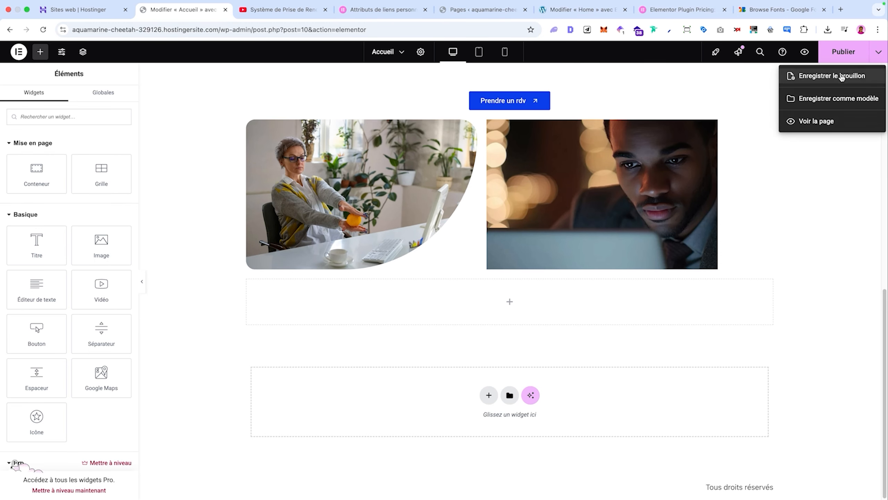
pyautogui.click(868, 76)
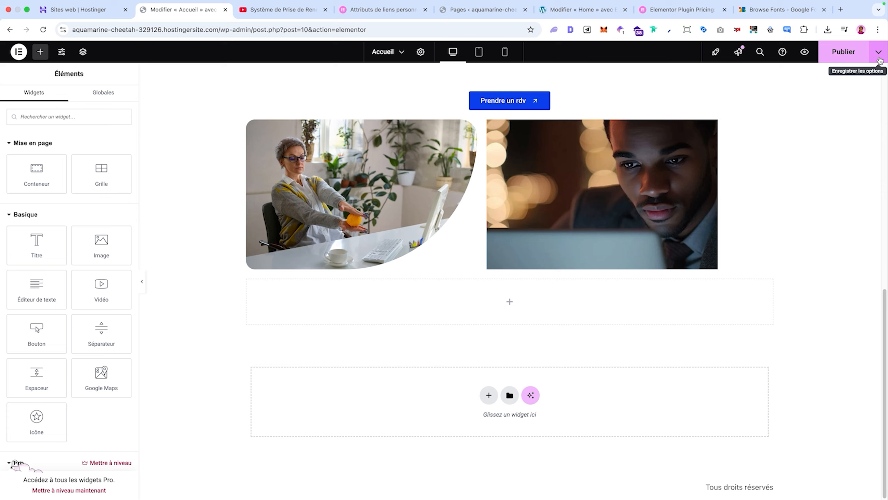
# Save the page as a site template named "Home page" and close the library
pyautogui.click(879, 52)
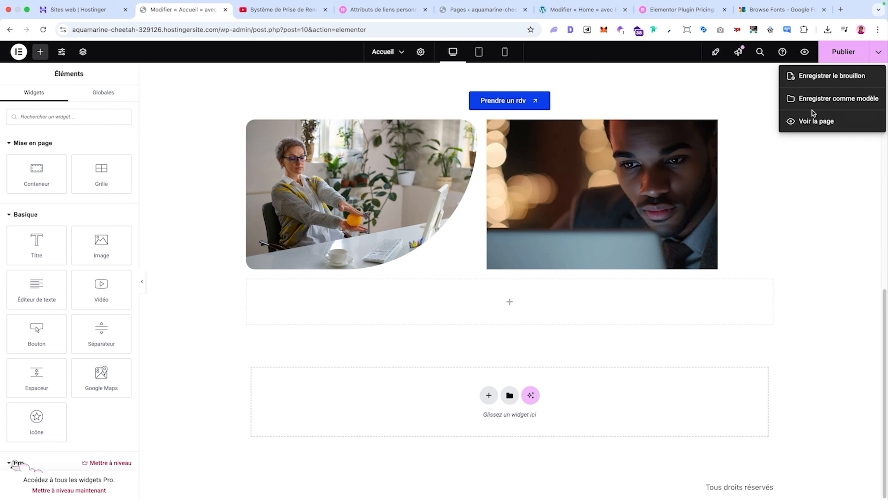
pyautogui.click(839, 99)
pyautogui.click(417, 262)
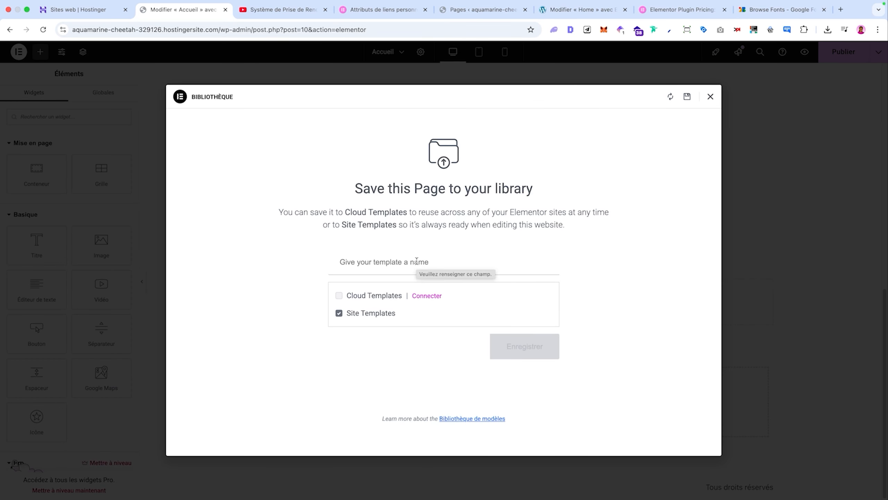
pyautogui.write('Home page')
pyautogui.click(516, 351)
pyautogui.click(711, 96)
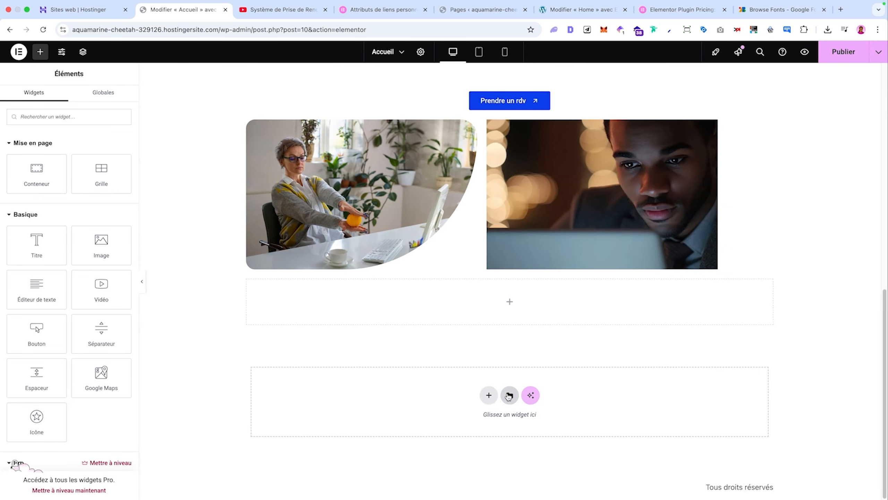
# Open the template library to check the saved site templates, and return to the page
pyautogui.click(509, 395)
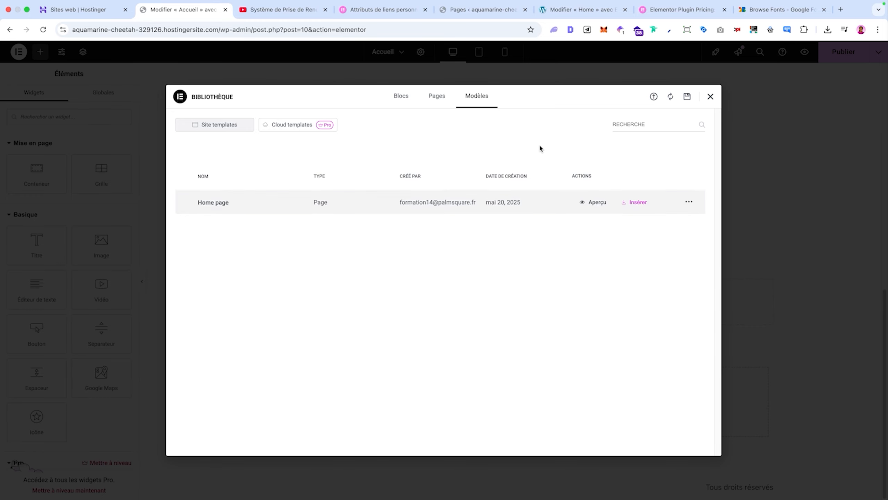
pyautogui.click(710, 96)
pyautogui.scroll(4, 486, 213)
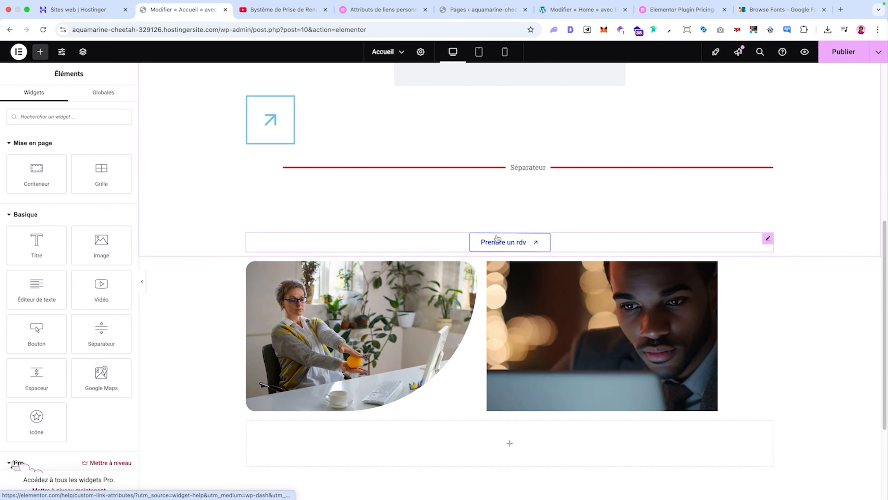
# Open the save-as-template option for the container holding the two images
pyautogui.scroll(-4, 492, 292)
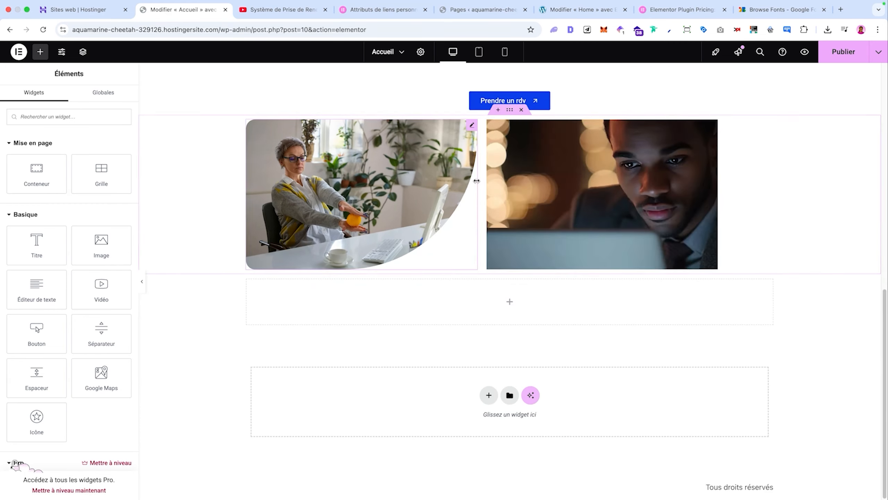
pyautogui.scroll(8, 487, 315)
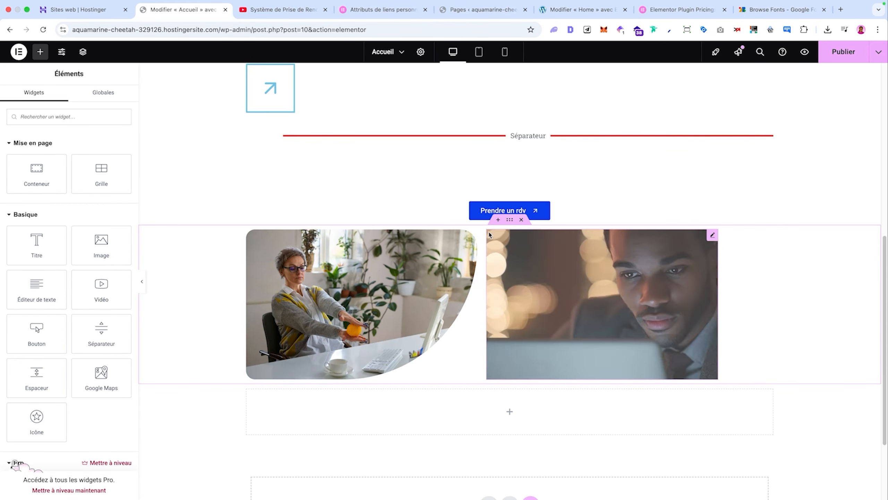
pyautogui.rightClick(510, 221)
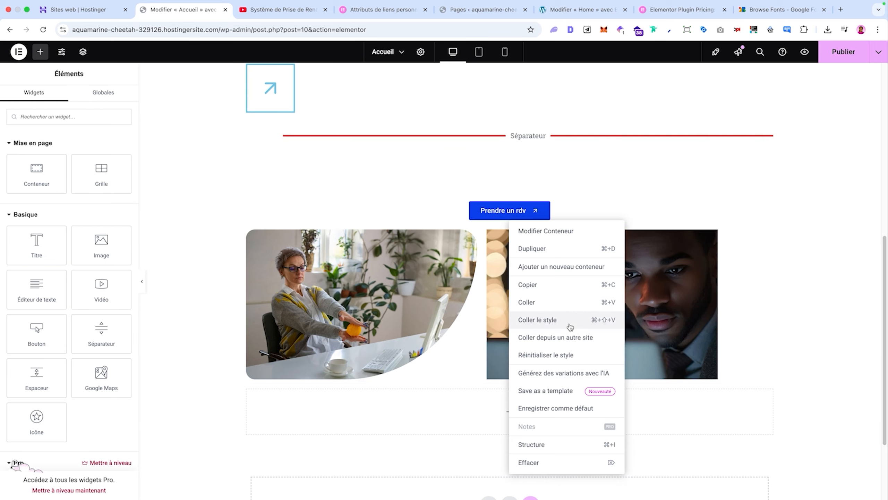
pyautogui.click(568, 394)
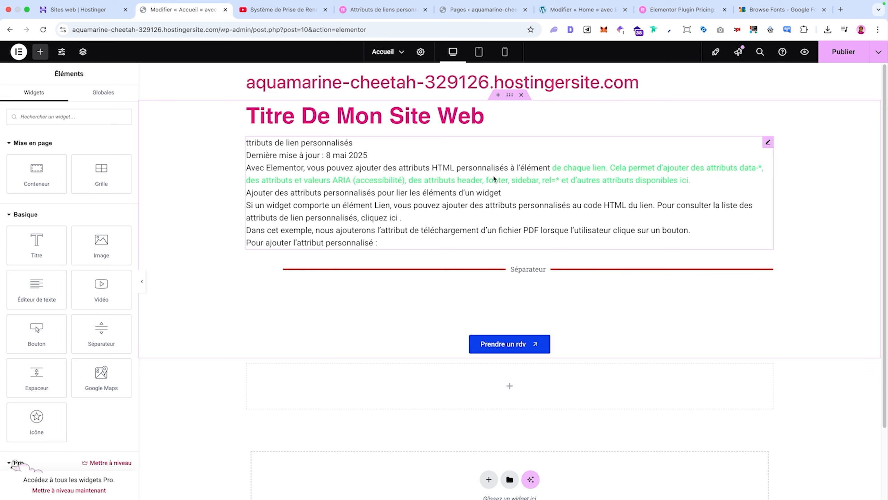
# Reuse the main title's text colour #DF0D72 as the background colour of the "Prendre un rdv" button
pyautogui.click(446, 115)
pyautogui.click(70, 98)
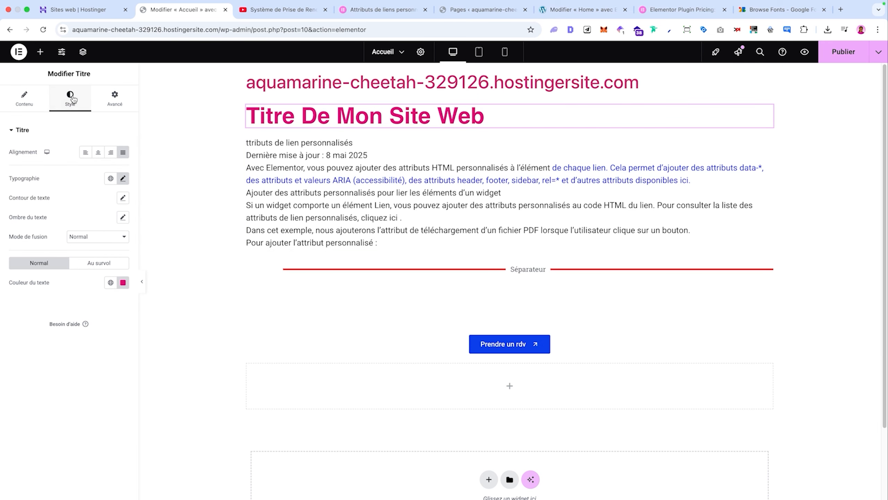
pyautogui.click(123, 282)
pyautogui.click(514, 344)
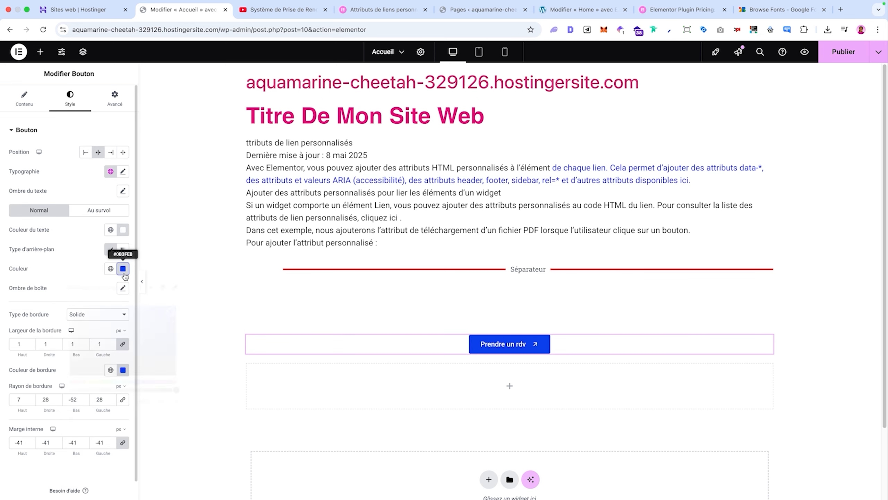
pyautogui.click(123, 269)
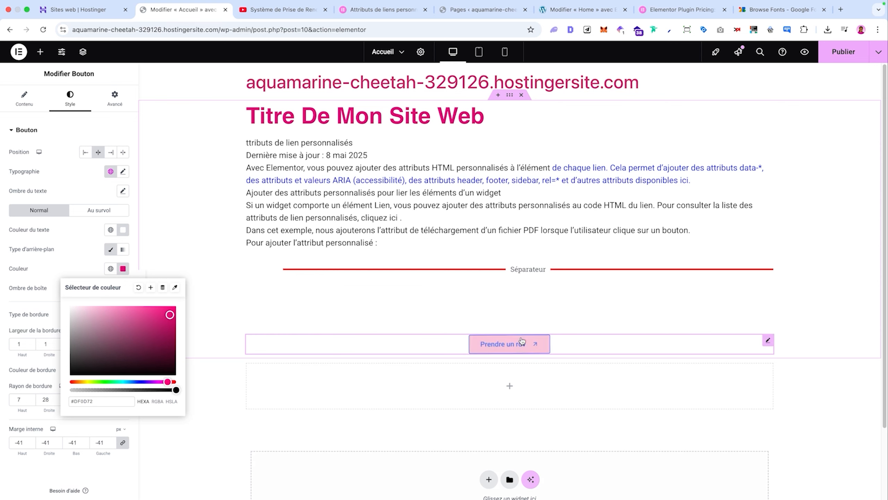
# Save the main title's text colour as a new global colour named "Couleur 1"
pyautogui.click(461, 126)
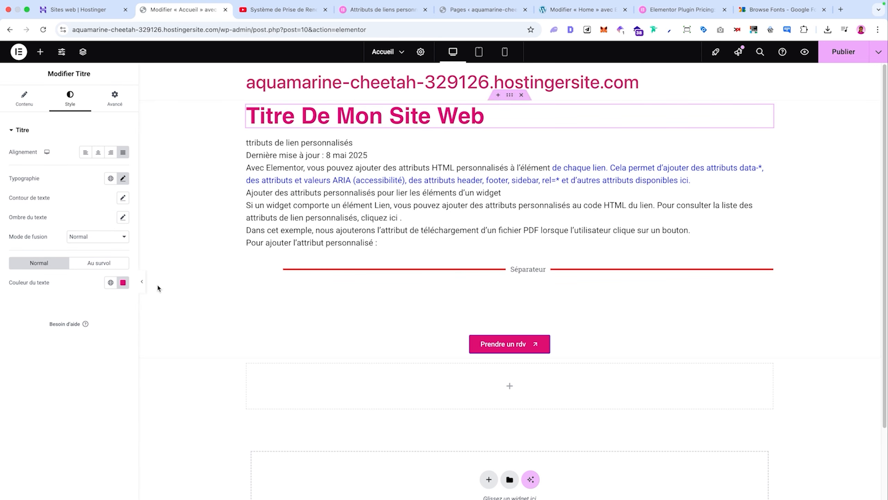
pyautogui.click(123, 282)
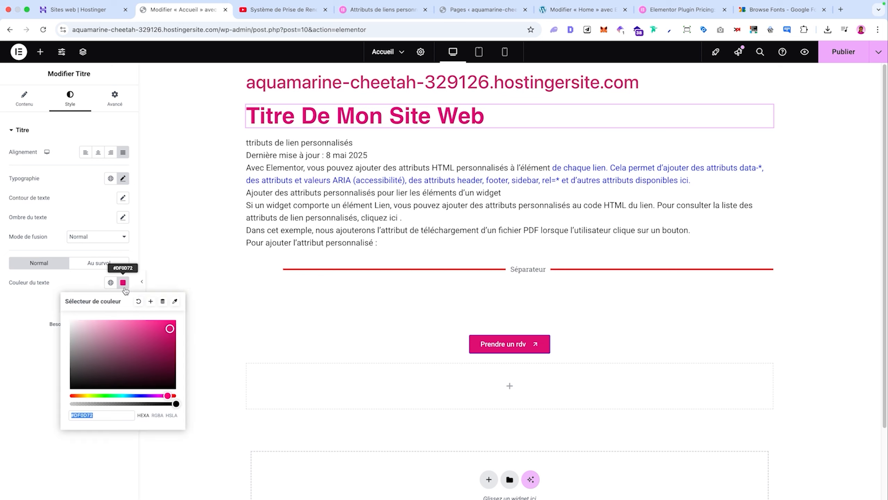
pyautogui.click(151, 301)
pyautogui.write('E')
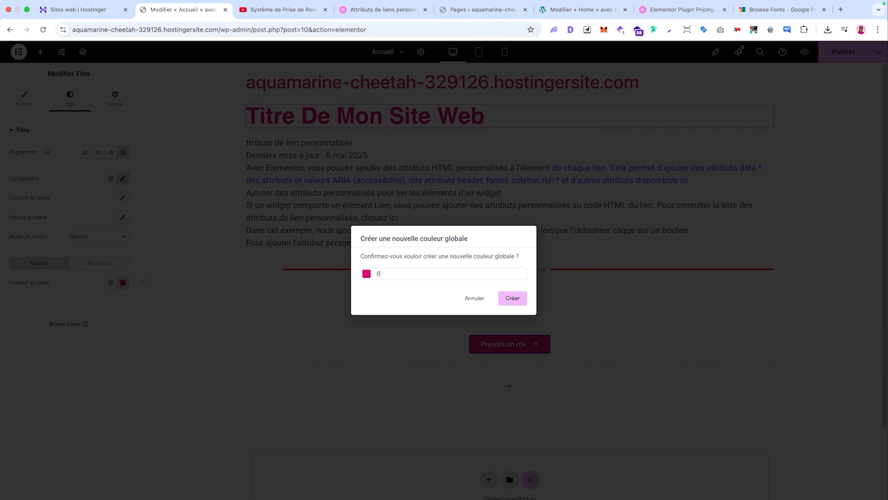
pyautogui.press('BackSpace')
pyautogui.write('C')
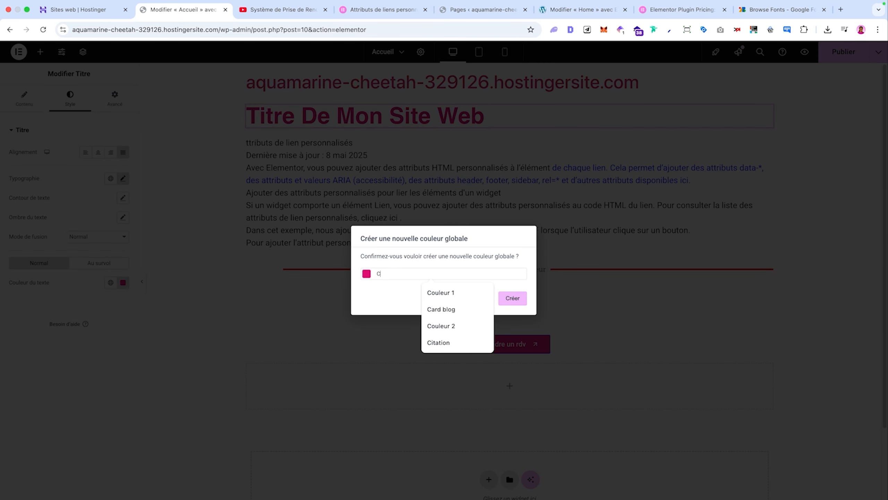
pyautogui.click(174, 315)
# Add a Titre widget between the text block and the divider and give it the global text colour "Couleur 1"
pyautogui.click(40, 51)
pyautogui.moveTo(45, 255); pyautogui.dragTo(323, 256)
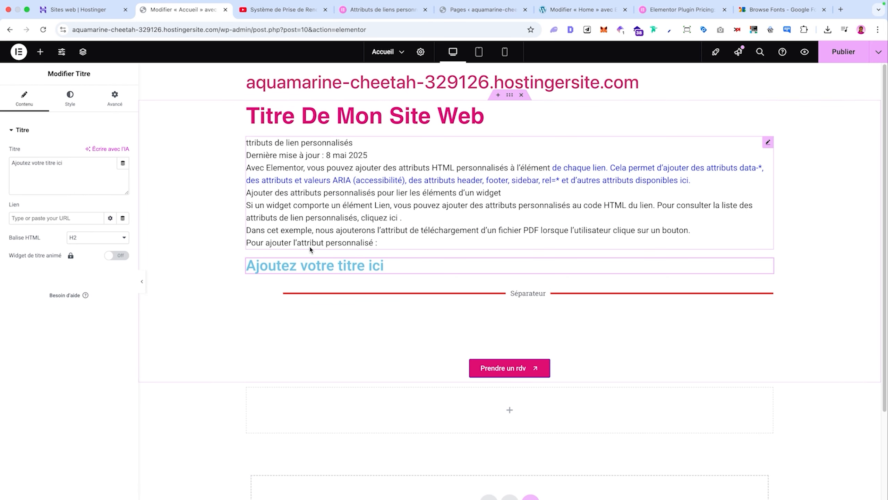
pyautogui.click(76, 113)
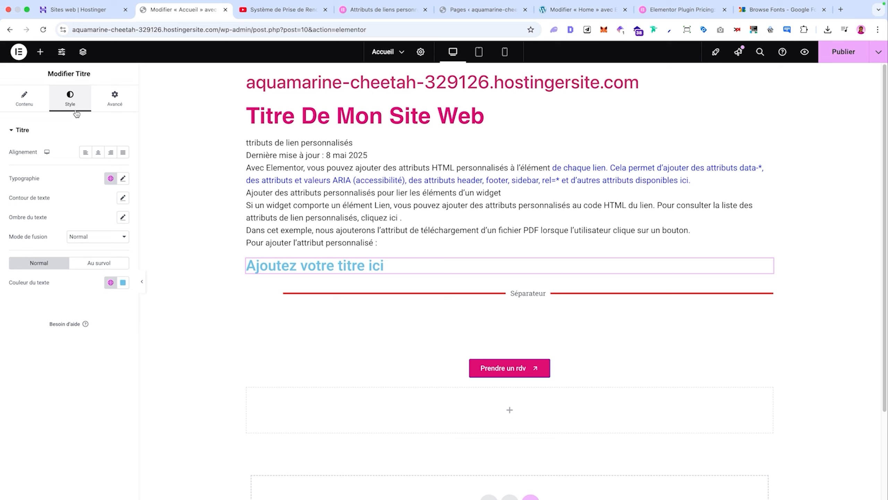
pyautogui.click(124, 284)
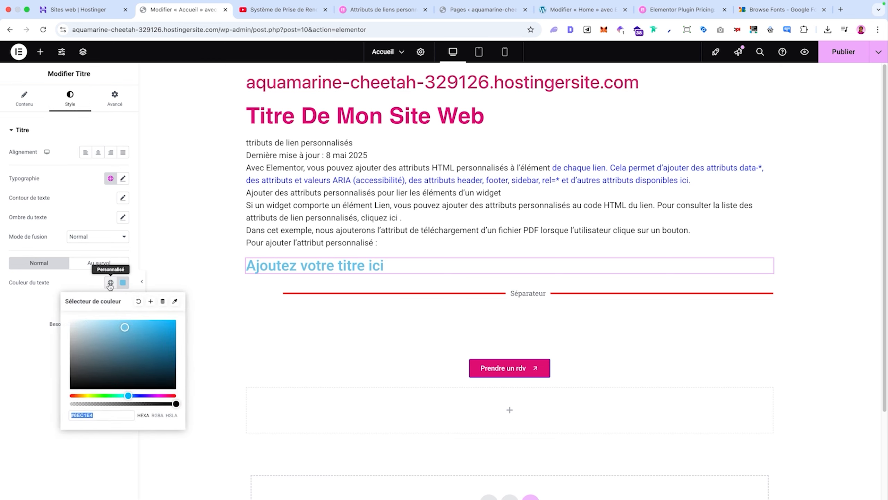
pyautogui.click(110, 282)
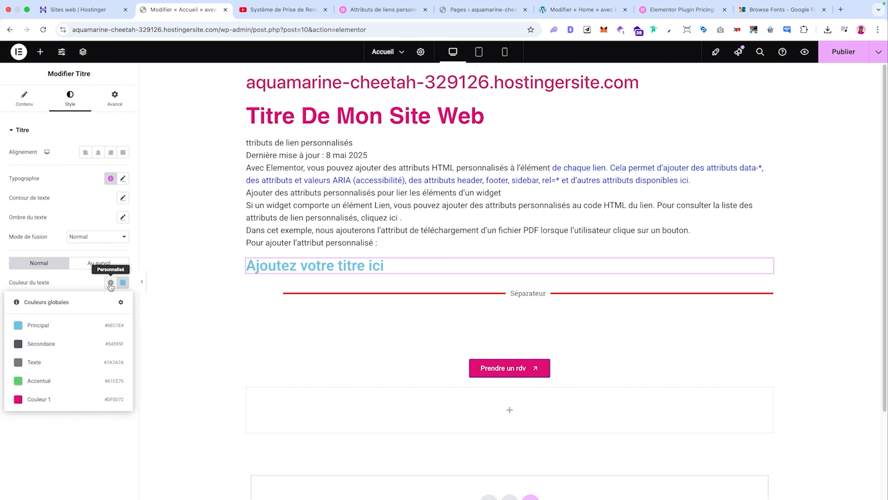
pyautogui.click(38, 400)
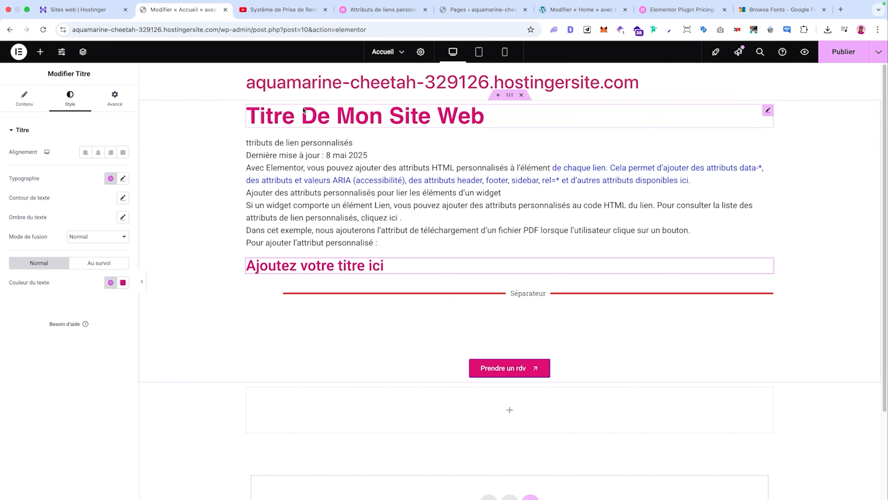
# Save the main title's typography as a global font named "Titre 1" and apply it to the heading below the text block
pyautogui.click(332, 116)
pyautogui.click(122, 178)
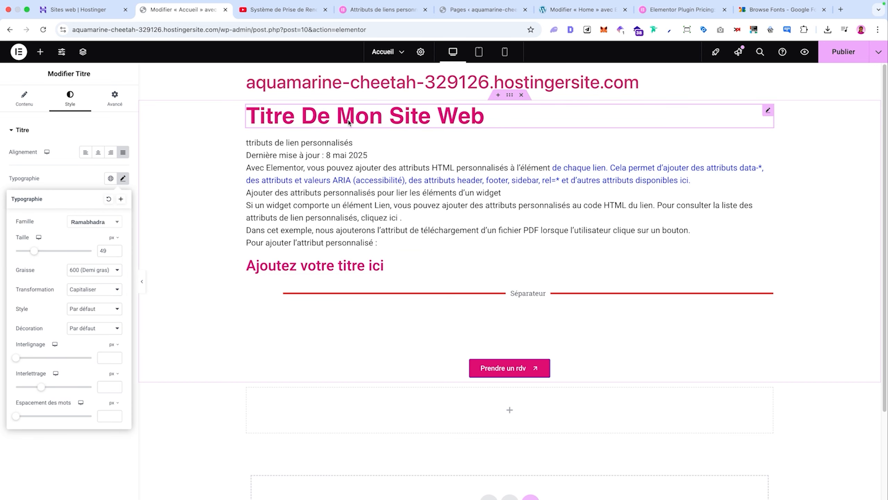
pyautogui.click(121, 199)
pyautogui.press('super+a')
pyautogui.write('Tigtr')
pyautogui.press('BackSpace')
pyautogui.press('BackSpace')
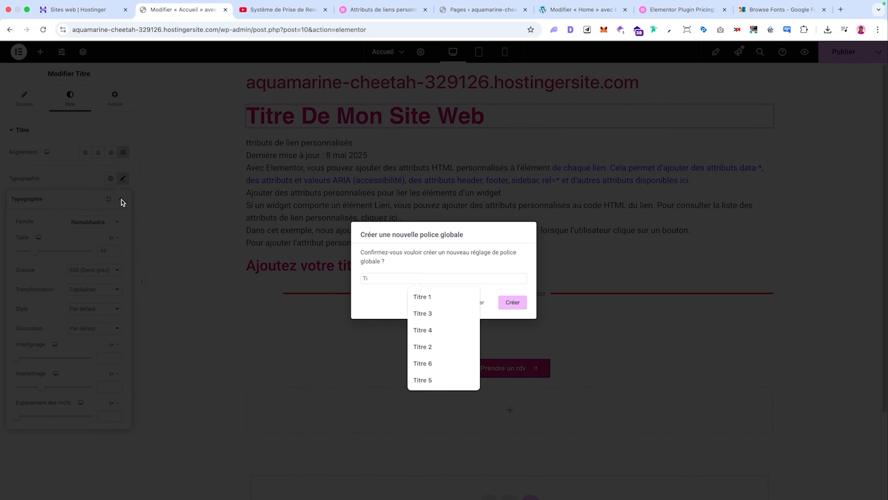
pyautogui.click(425, 296)
pyautogui.click(510, 302)
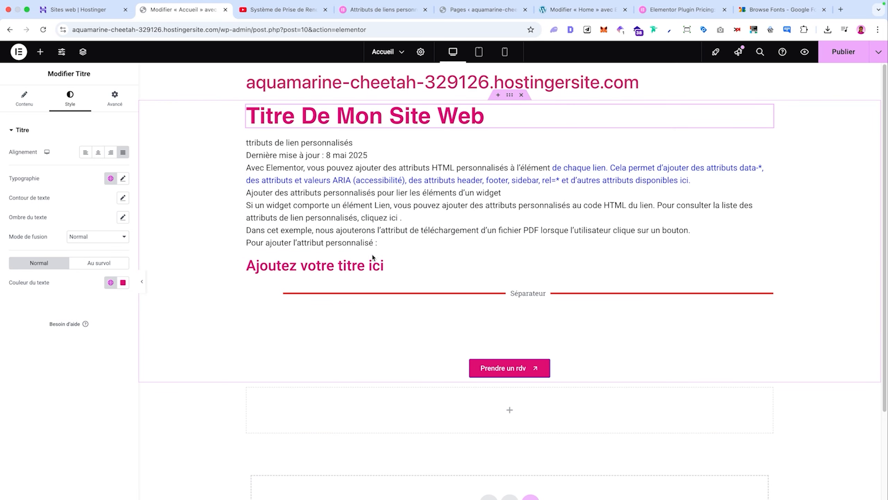
pyautogui.click(110, 179)
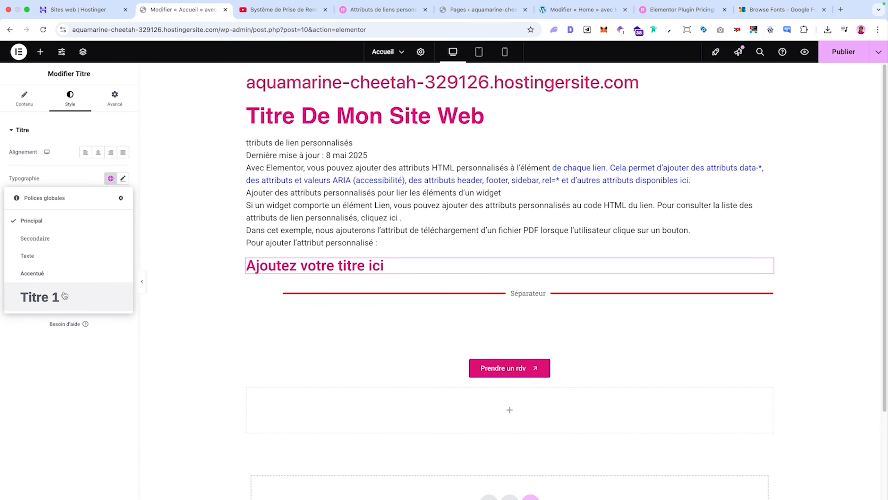
pyautogui.click(40, 298)
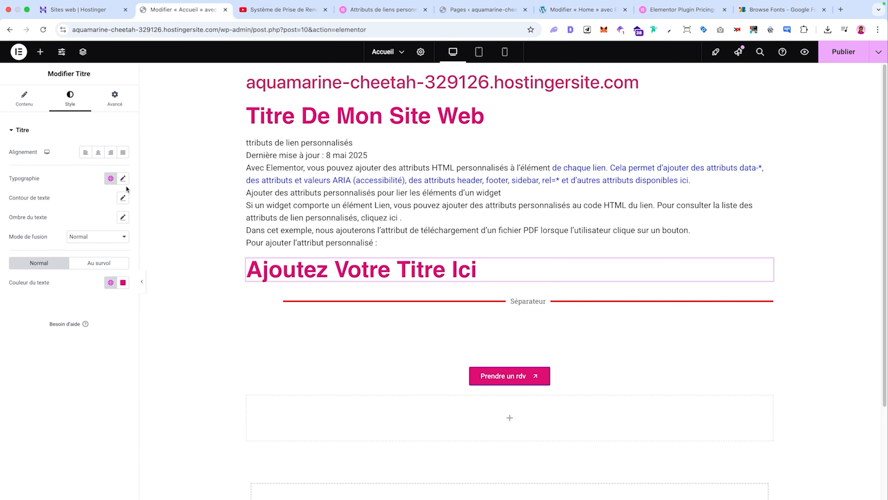
# Open the site's global font settings and the typography options of the custom font "Titre 1"
pyautogui.click(111, 178)
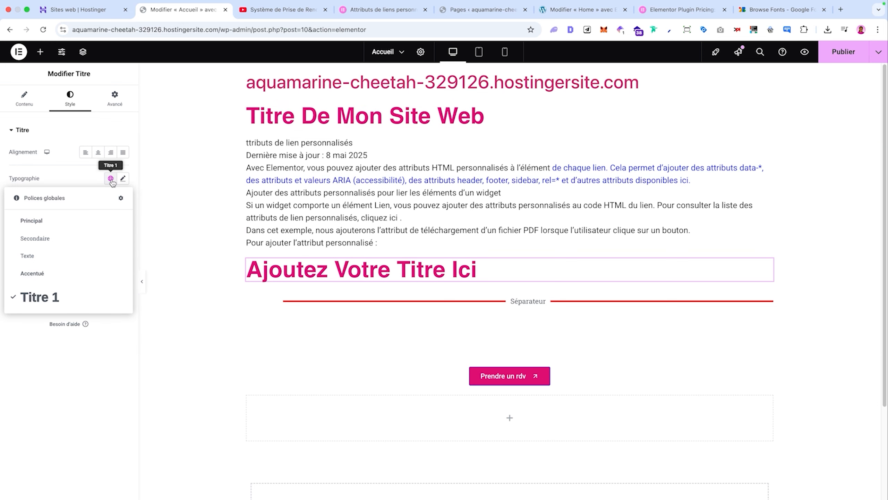
pyautogui.click(122, 199)
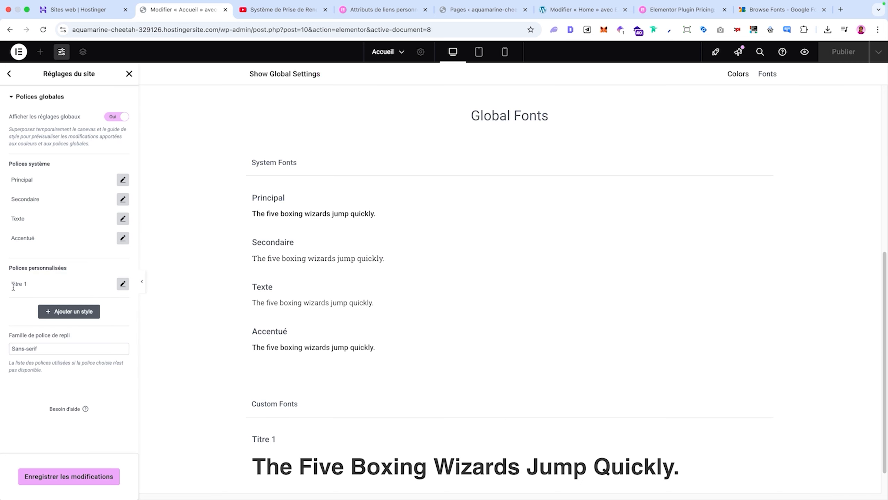
pyautogui.click(123, 284)
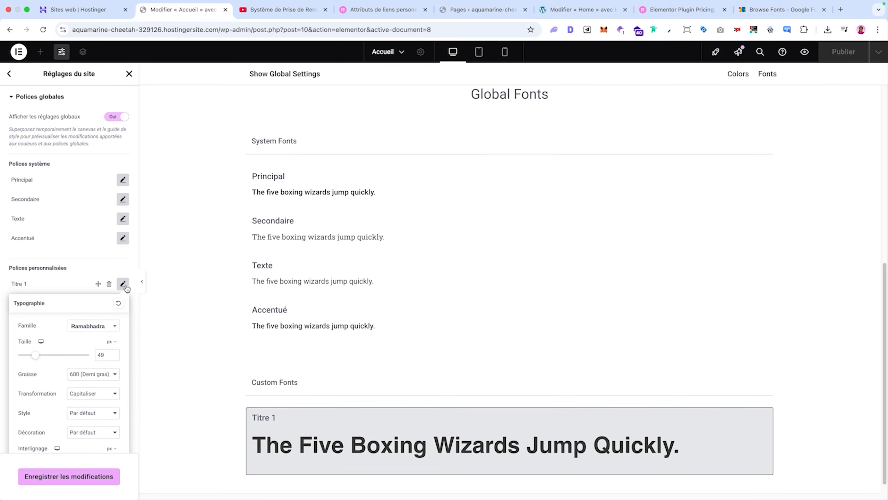
# Set the font family of the custom global font Titre 1 to Poppins and save the site settings
pyautogui.click(81, 329)
pyautogui.scroll(7, 92, 379)
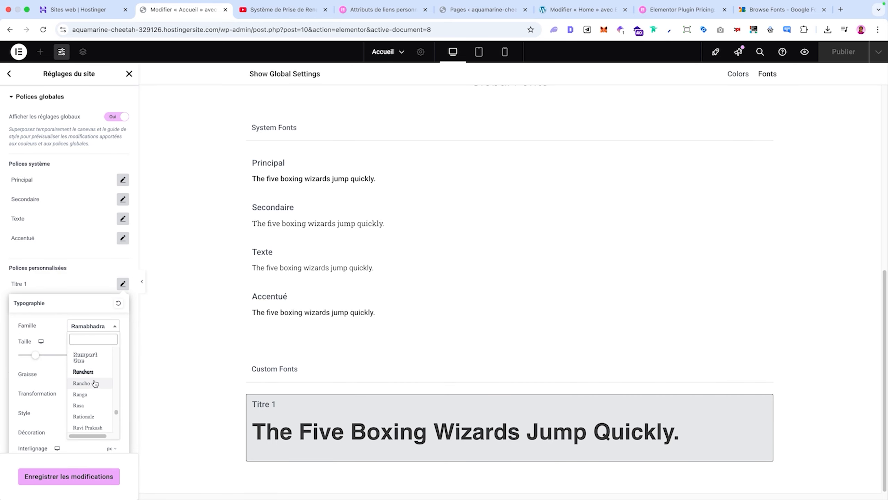
pyautogui.write('popp')
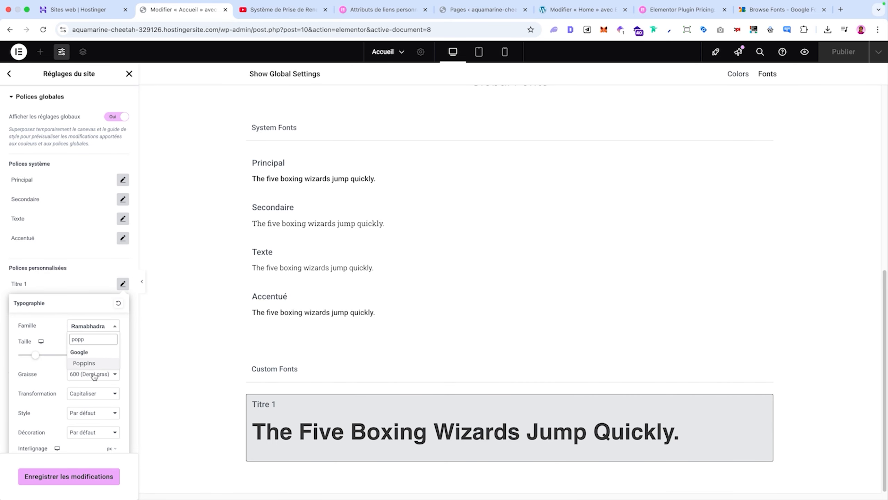
pyautogui.click(86, 364)
pyautogui.click(83, 472)
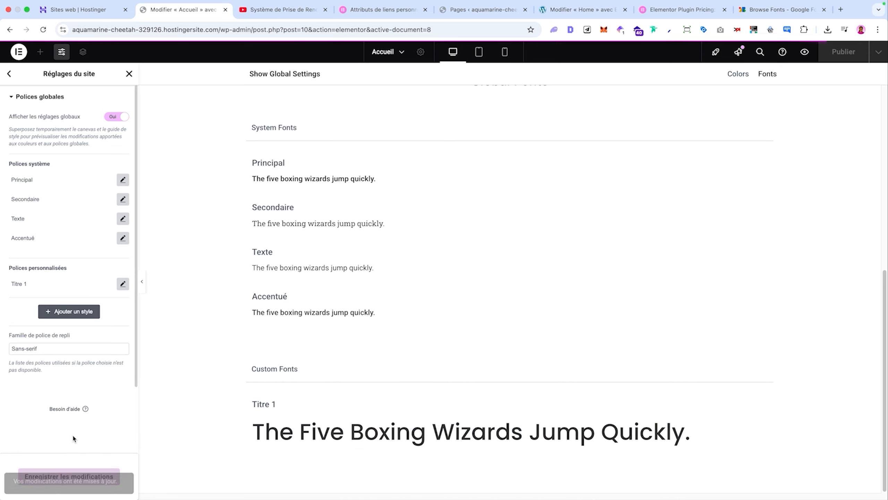
pyautogui.click(95, 476)
# Change the custom global color Couleur 1, used by the titles, to blue #2900FF and save the site settings
pyautogui.click(306, 280)
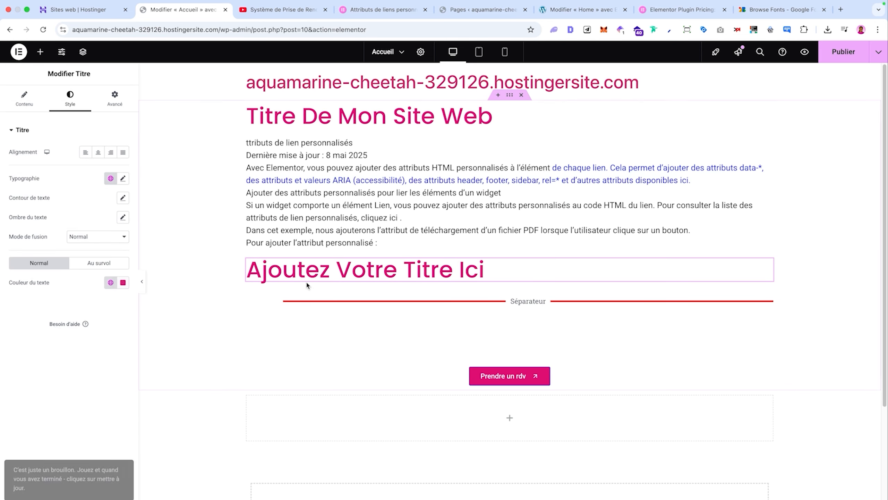
pyautogui.click(302, 275)
pyautogui.click(285, 119)
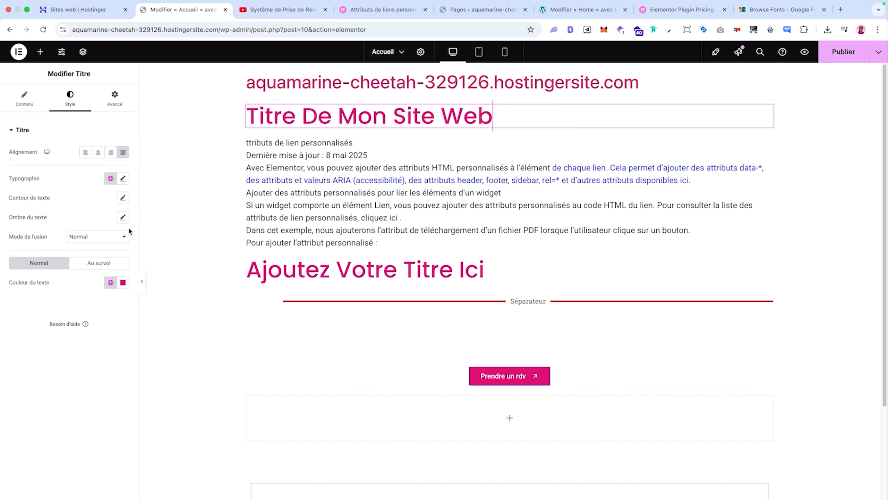
pyautogui.click(111, 283)
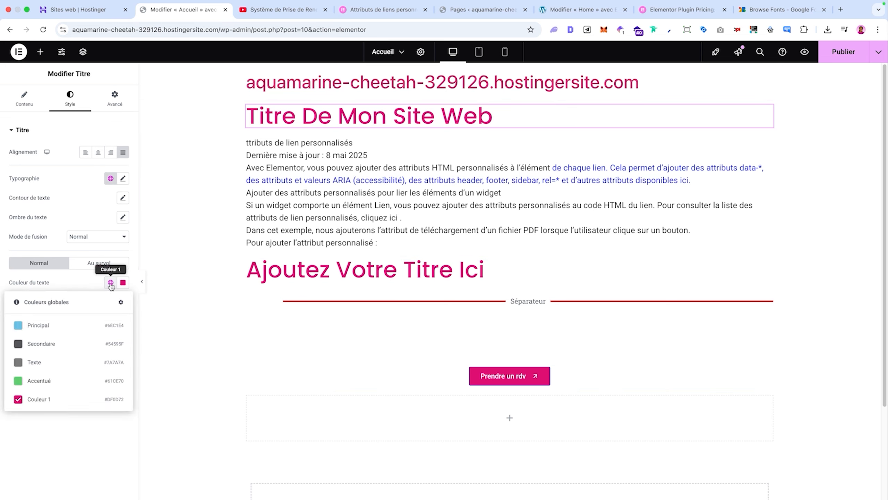
pyautogui.click(122, 304)
pyautogui.moveTo(124, 349); pyautogui.dragTo(107, 334)
pyautogui.click(145, 397)
pyautogui.moveTo(171, 326); pyautogui.dragTo(183, 315)
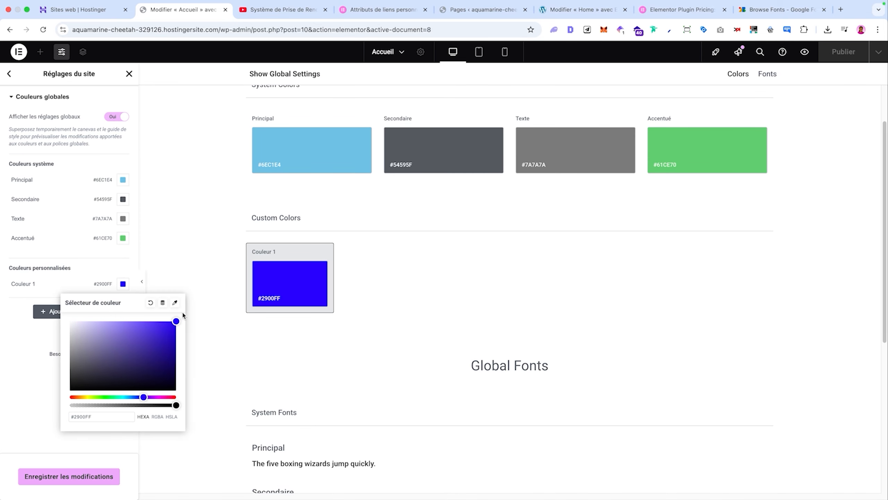
pyautogui.click(90, 475)
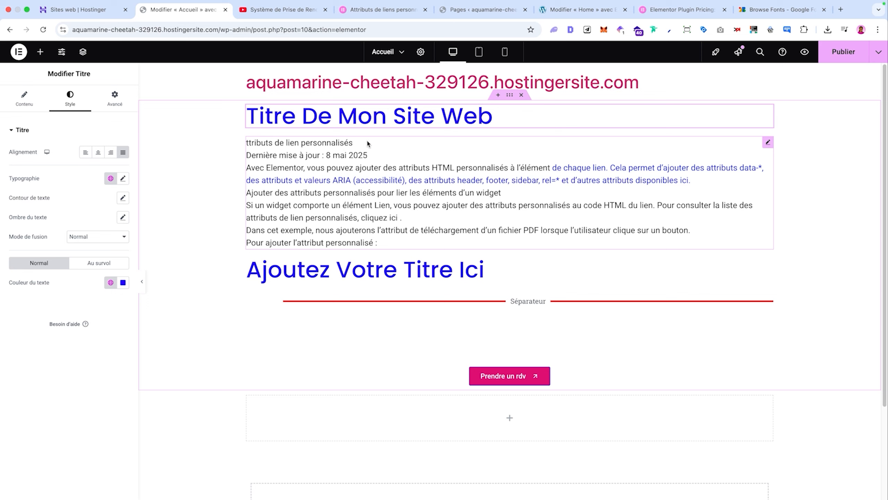
# Delete the existing containers with the titles, text, separator and button so the Accueil page's editable content area is empty
pyautogui.click(330, 168)
pyautogui.click(332, 276)
pyautogui.click(332, 302)
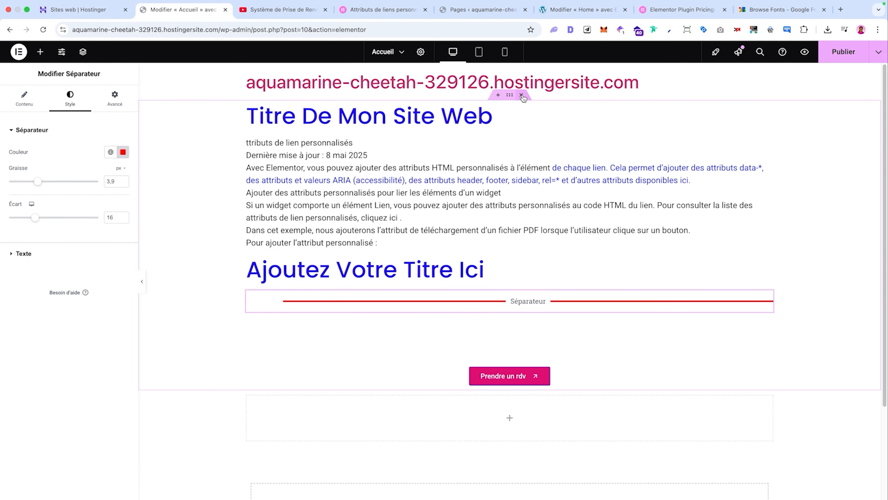
pyautogui.click(522, 95)
pyautogui.click(521, 95)
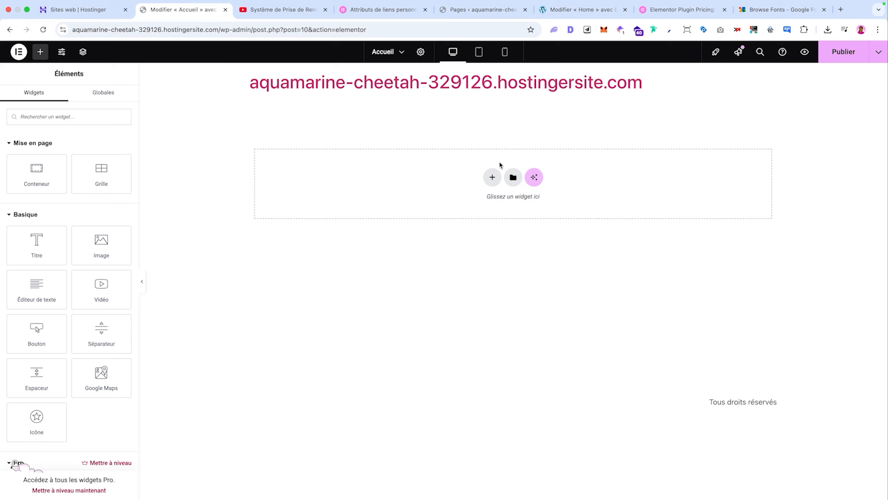
# Add a Flexbox container with two equal side-by-side columns to the page
pyautogui.click(493, 180)
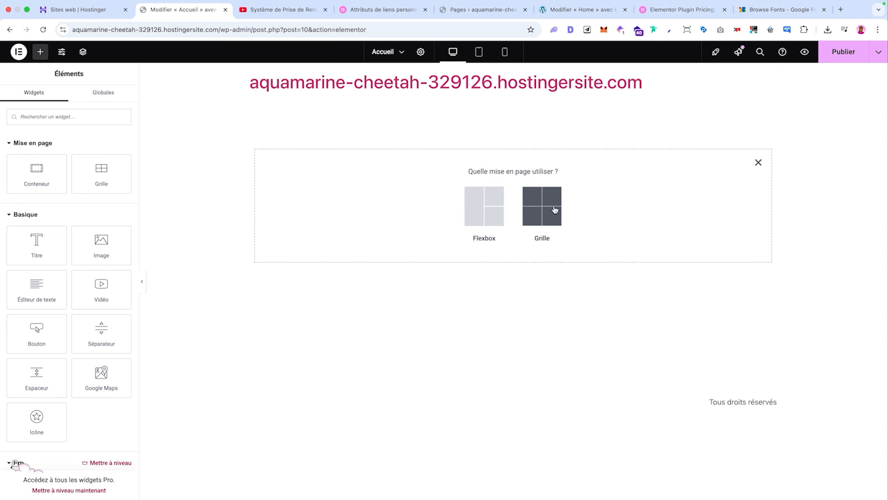
pyautogui.click(473, 209)
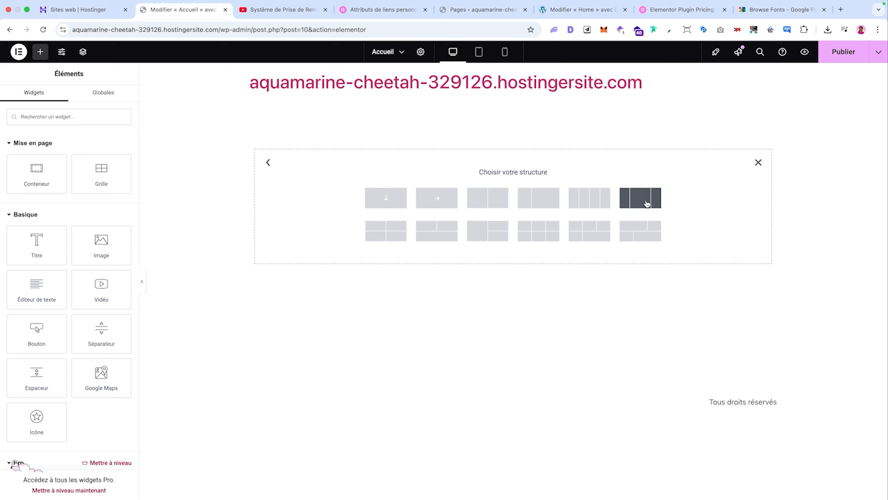
pyautogui.click(485, 203)
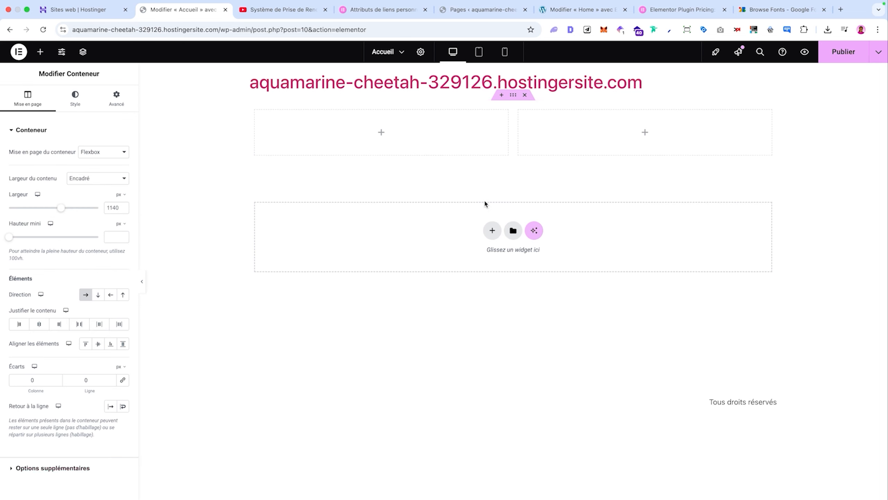
# Add title, text editor and button widgets to the first column and an image widget to the second
pyautogui.click(41, 51)
pyautogui.moveTo(36, 245); pyautogui.dragTo(315, 132)
pyautogui.click(41, 51)
pyautogui.moveTo(38, 286); pyautogui.dragTo(308, 138)
pyautogui.click(40, 51)
pyautogui.moveTo(52, 329); pyautogui.dragTo(353, 168)
pyautogui.click(40, 52)
pyautogui.moveTo(82, 231); pyautogui.dragTo(628, 167)
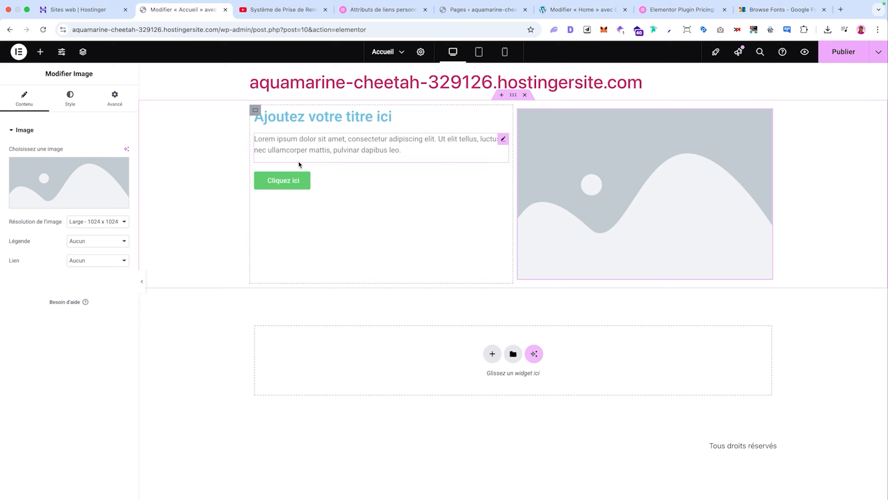
# Show the page structure and examine how the outer container, its two inner containers and their widgets are nested
pyautogui.click(82, 52)
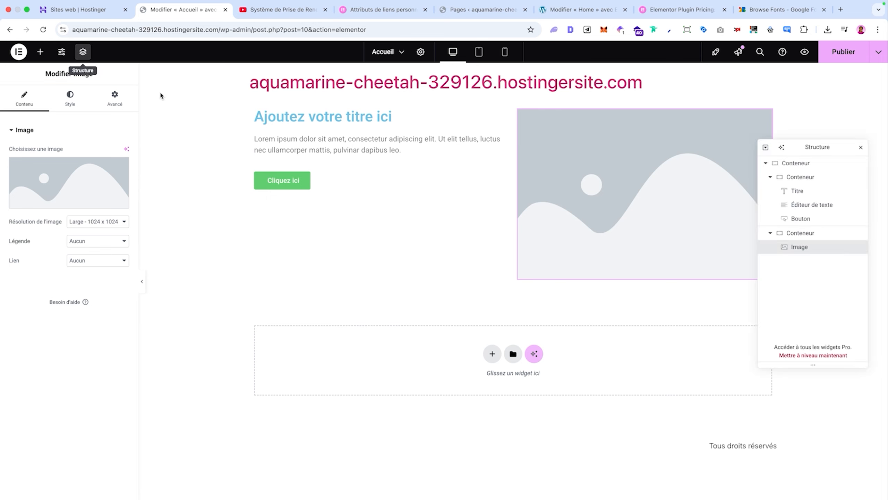
pyautogui.click(803, 165)
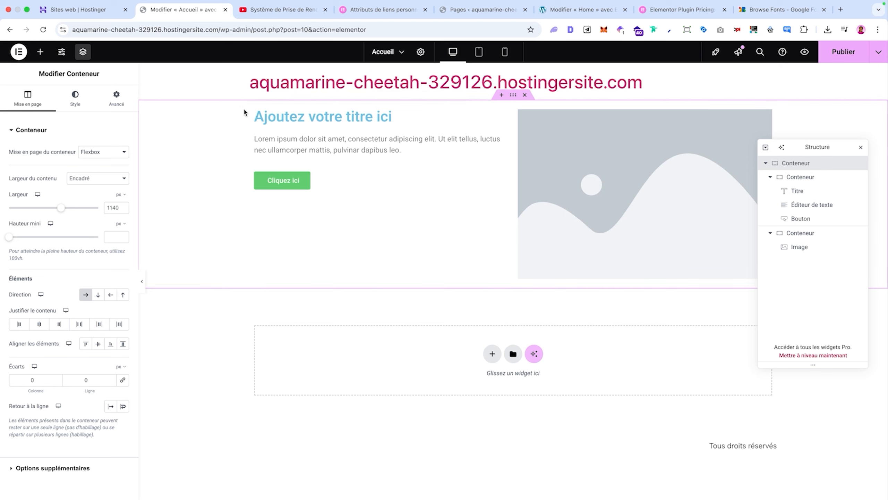
pyautogui.click(770, 177)
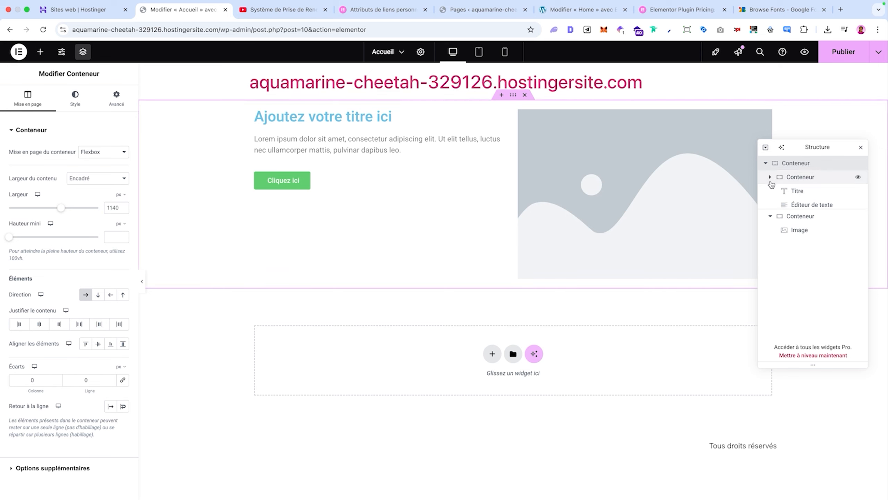
pyautogui.click(770, 192)
pyautogui.click(809, 177)
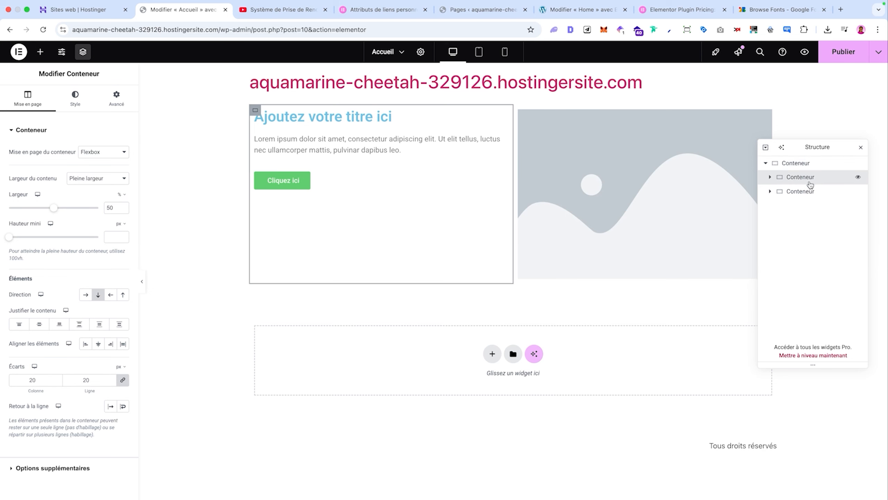
pyautogui.click(809, 192)
pyautogui.click(771, 178)
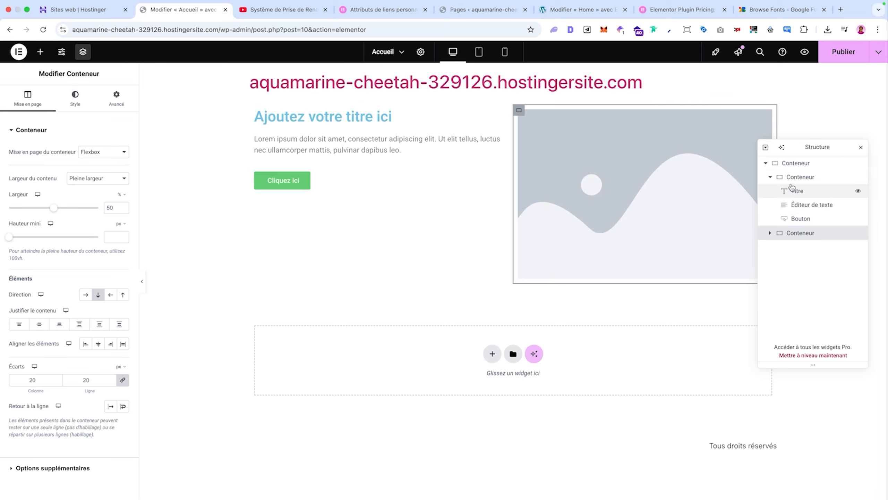
pyautogui.click(801, 191)
pyautogui.click(810, 204)
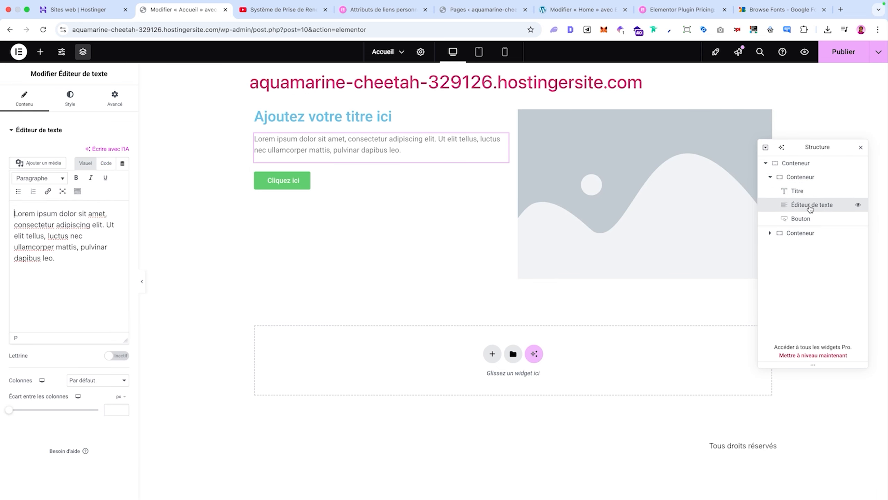
pyautogui.click(805, 218)
# Set the width of the inner container holding the title, text and button to 67%
pyautogui.click(802, 179)
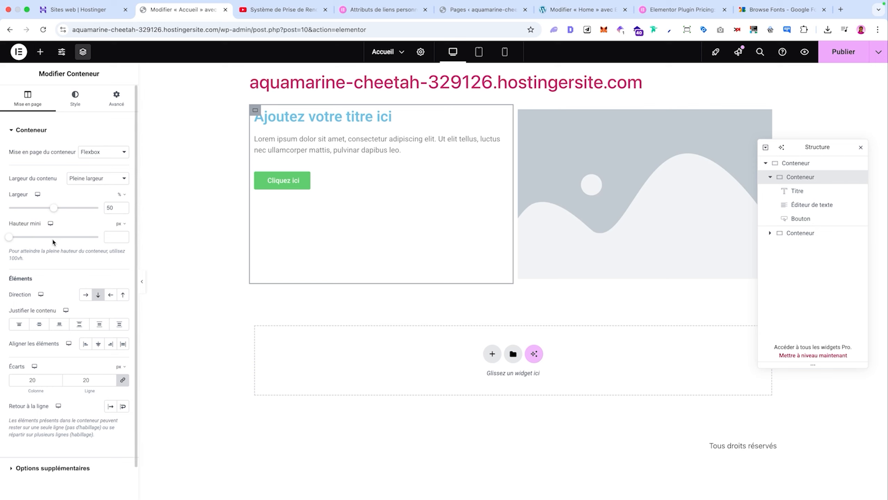
pyautogui.moveTo(53, 208)
pyautogui.mouseDown()
pyautogui.moveTo(43, 210)
pyautogui.moveTo(69, 207)
pyautogui.mouseUp()
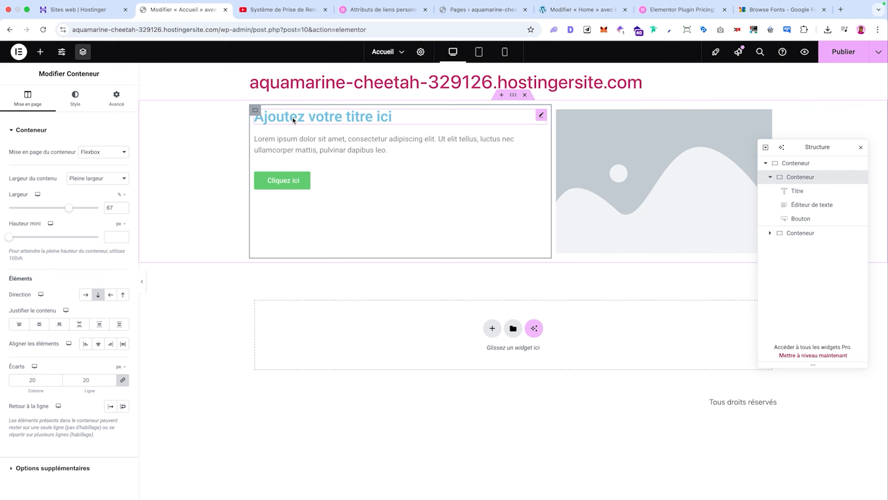
# Try a minimum height of 201 px on the text column's container, and clear the value again
pyautogui.moveTo(9, 237)
pyautogui.mouseDown()
pyautogui.moveTo(65, 241)
pyautogui.moveTo(22, 241)
pyautogui.mouseUp()
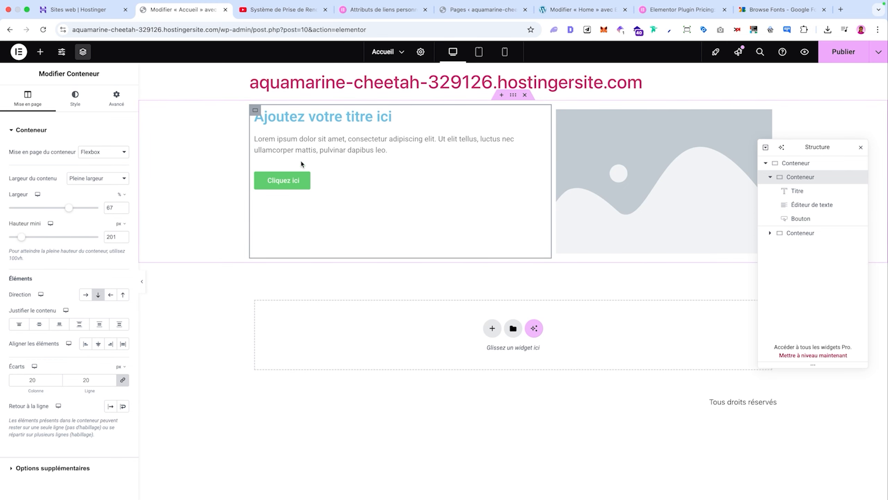
pyautogui.moveTo(117, 238); pyautogui.dragTo(105, 236)
pyautogui.press('BackSpace')
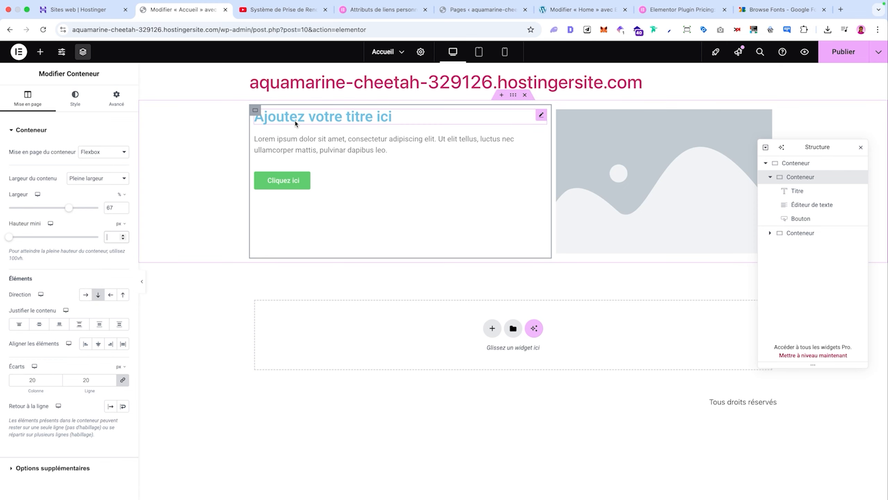
# Try the horizontal and reversed element directions on the text column's container, and return it to vertical column
pyautogui.click(86, 295)
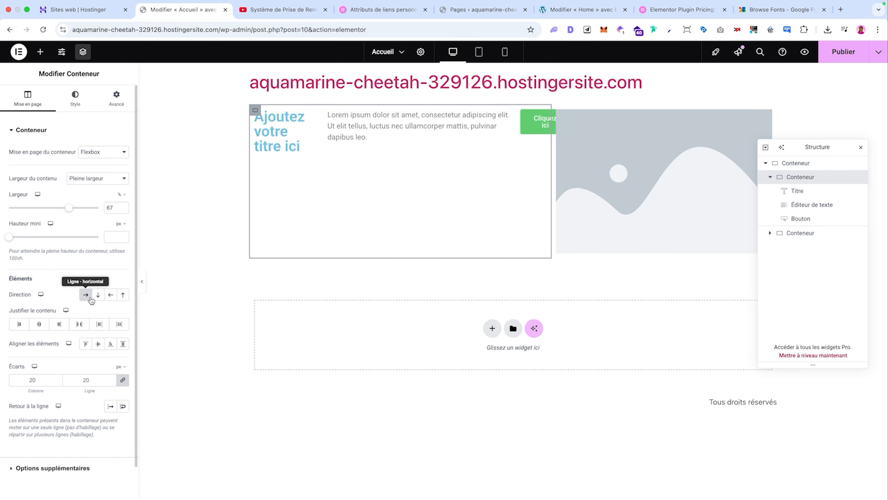
pyautogui.click(110, 295)
pyautogui.click(122, 294)
pyautogui.click(110, 295)
pyautogui.click(99, 296)
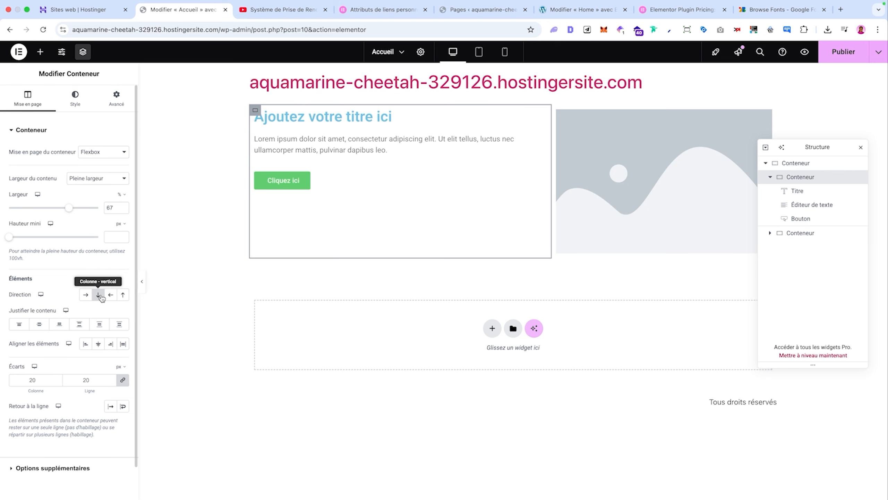
# Justify the text column's content to the centre and align its elements to the start, after trying centred alignment
pyautogui.click(39, 325)
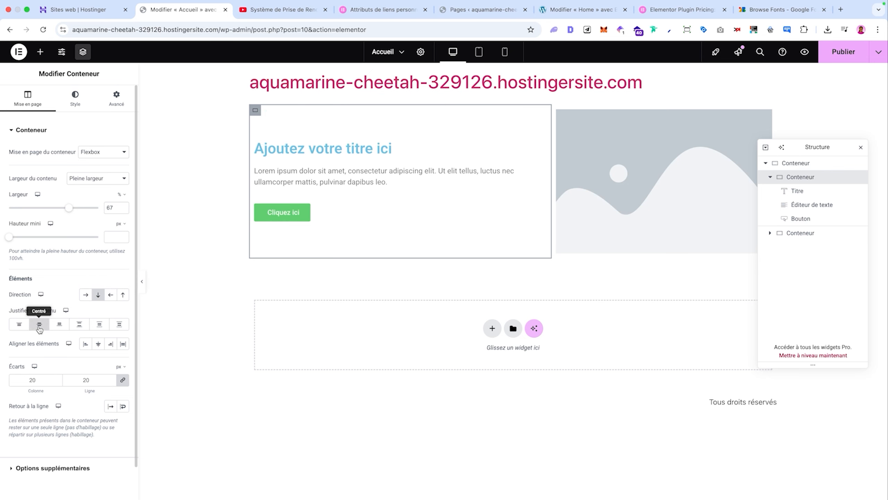
pyautogui.click(97, 344)
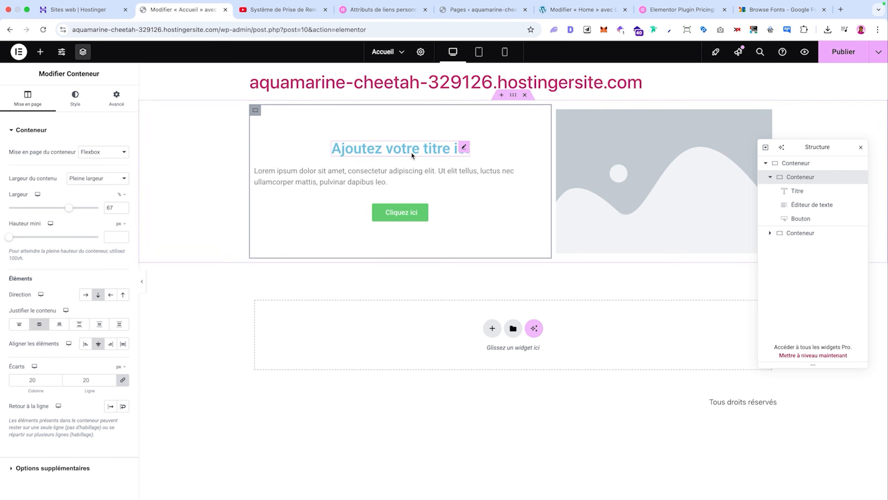
pyautogui.click(85, 343)
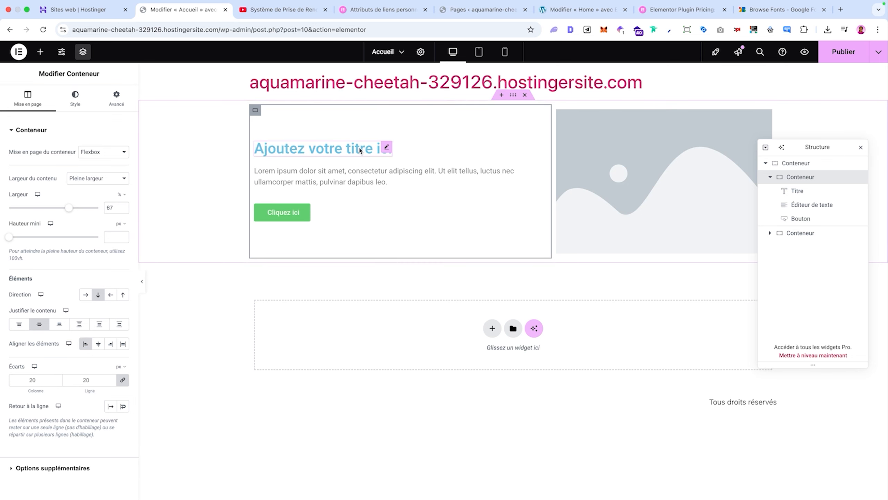
# Examine the title widget's style and content settings, including its alignment options
pyautogui.click(362, 147)
pyautogui.click(70, 96)
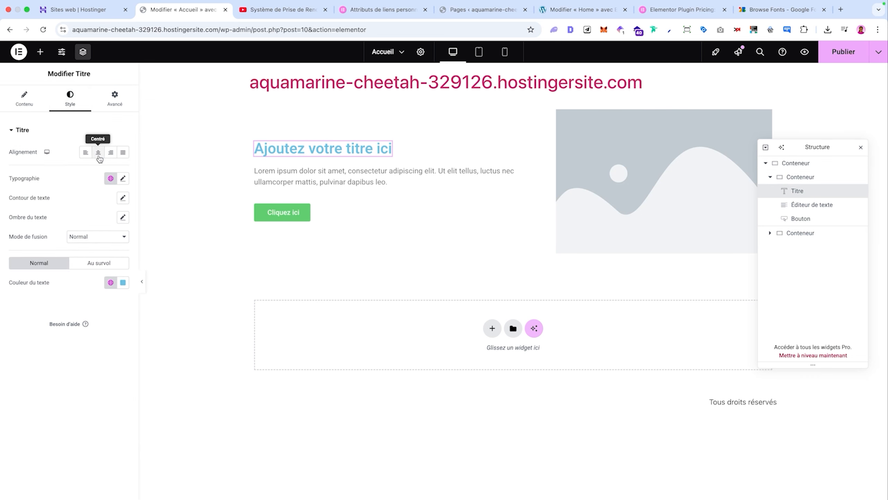
pyautogui.click(24, 94)
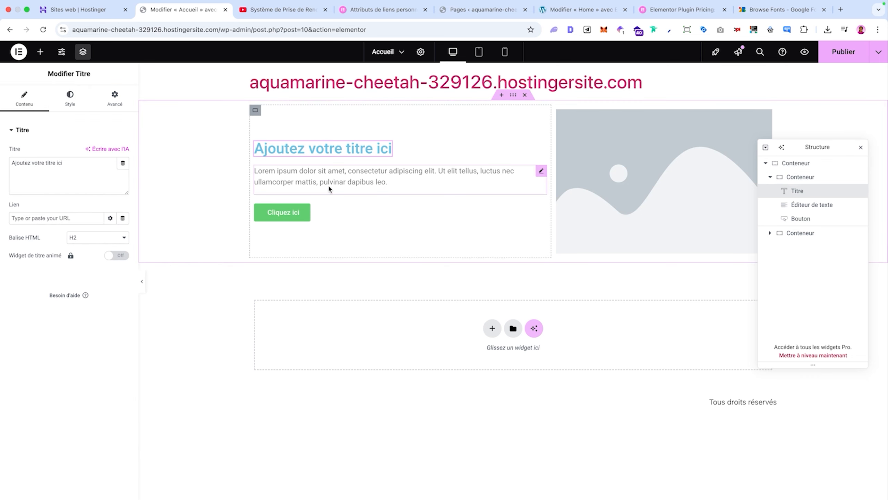
# Set the column and row gaps of the text column's container to 24 px
pyautogui.click(256, 111)
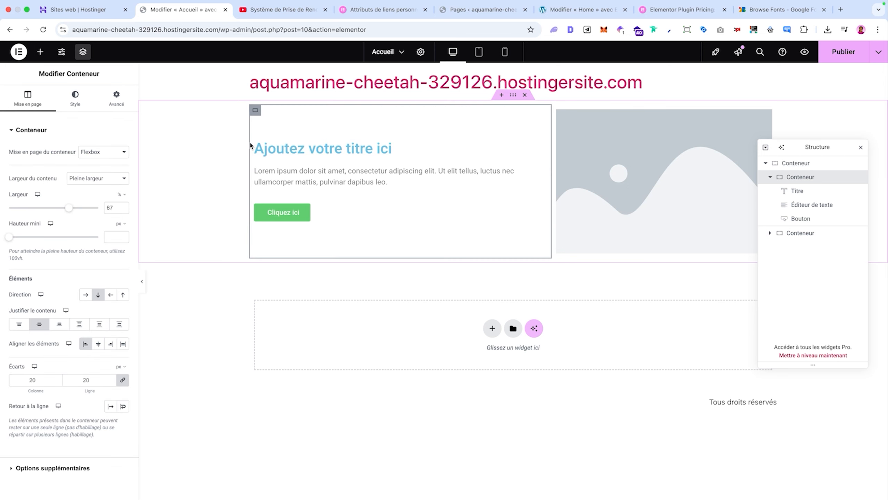
pyautogui.moveTo(26, 391)
pyautogui.mouseDown()
pyautogui.moveTo(60, 391)
pyautogui.moveTo(34, 391)
pyautogui.mouseUp()
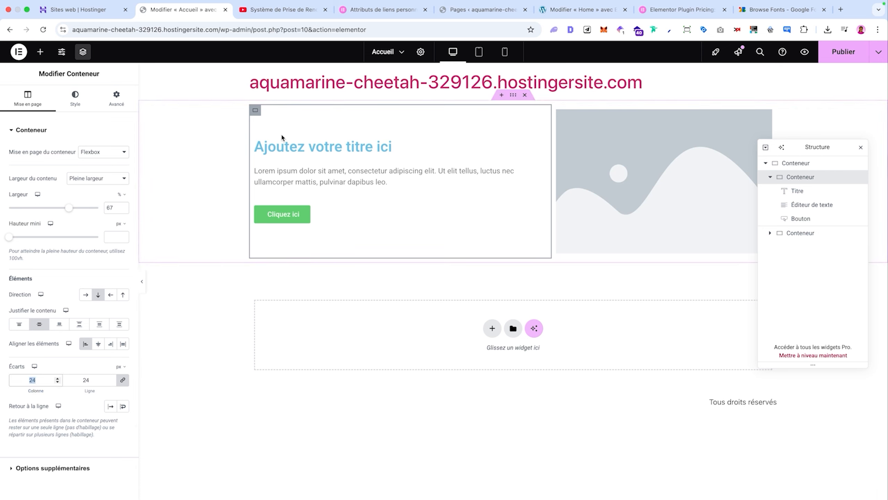
# Examine the overflow and HTML tag options of the text column's container and its background style settings
pyautogui.click(31, 130)
pyautogui.click(65, 154)
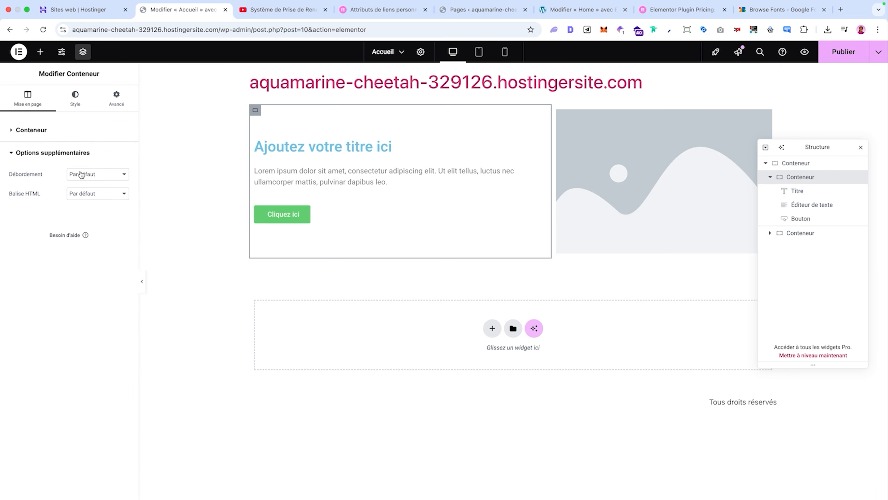
pyautogui.click(95, 194)
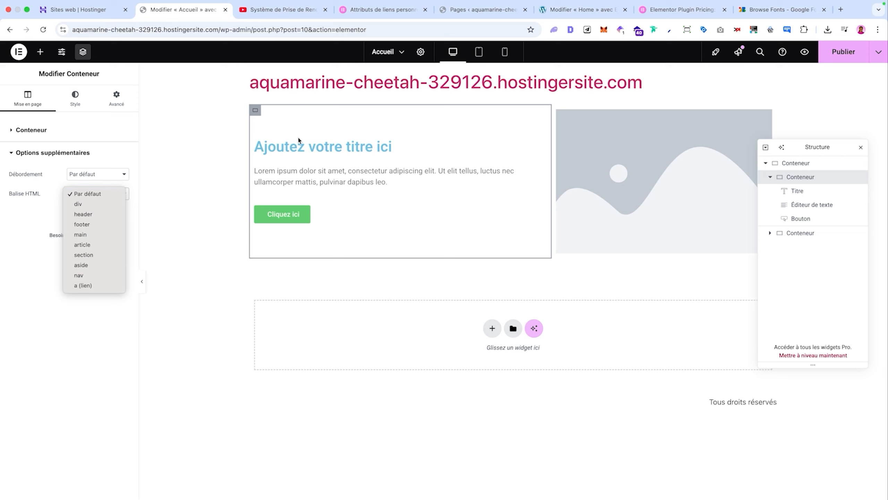
pyautogui.click(37, 216)
pyautogui.click(66, 102)
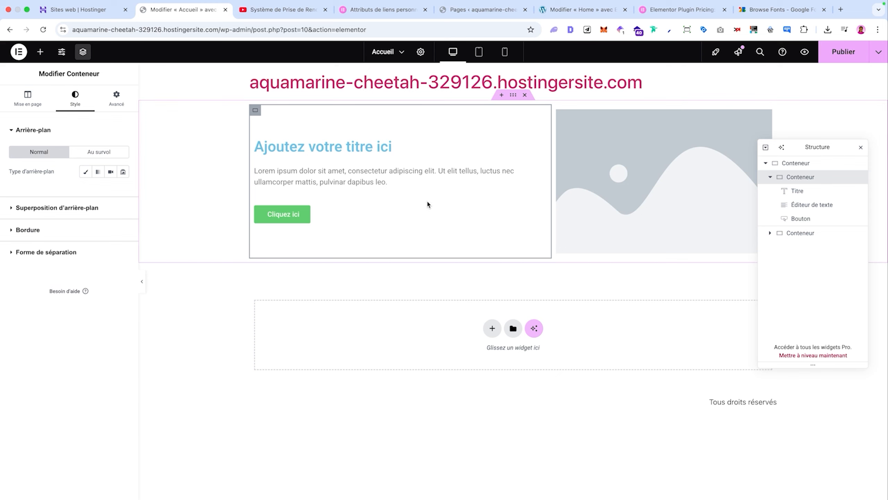
# Add a single-column Flexbox container below the first section and fill it with Titre, Éditeur de texte and Bouton widgets
pyautogui.click(492, 328)
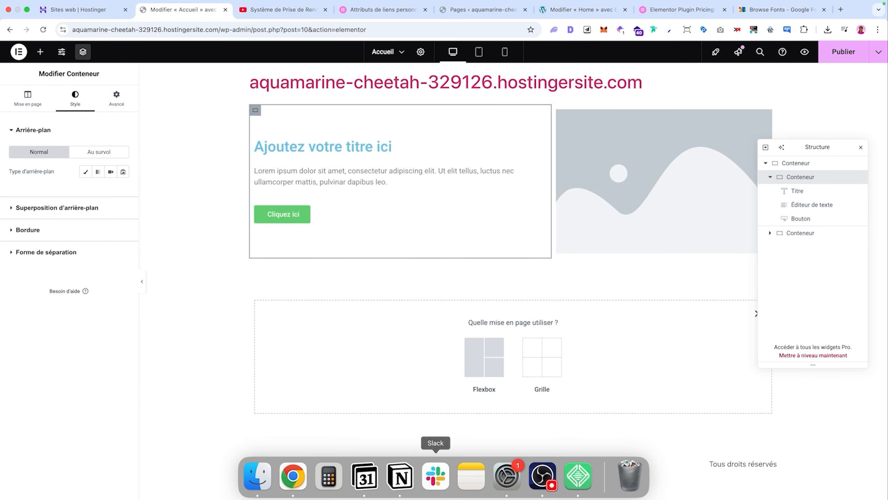
pyautogui.click(467, 367)
pyautogui.click(40, 52)
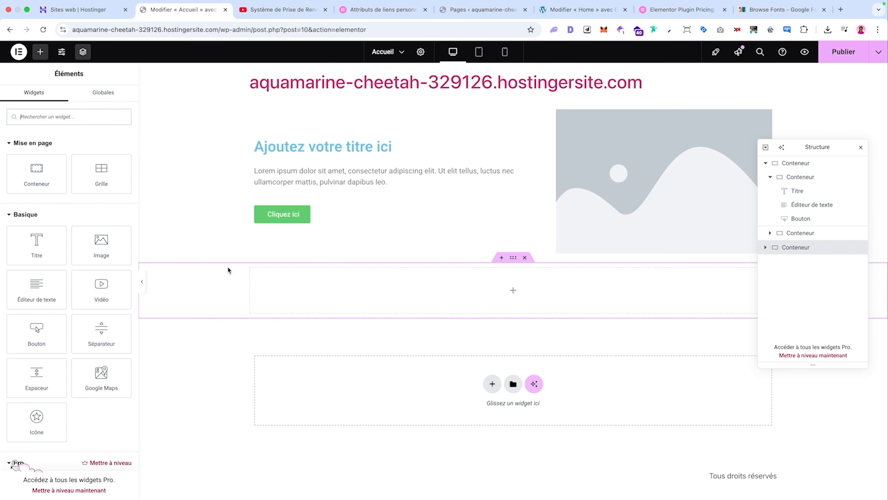
pyautogui.moveTo(36, 243); pyautogui.dragTo(479, 301)
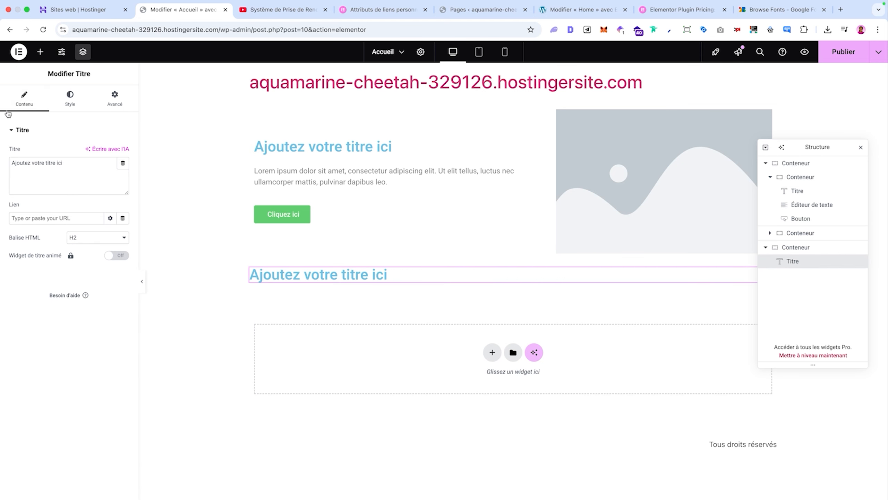
pyautogui.click(40, 51)
pyautogui.moveTo(33, 294); pyautogui.dragTo(454, 293)
pyautogui.moveTo(37, 331); pyautogui.dragTo(359, 306)
# Increase the new container's minimum height and centre its content both vertically and horizontally
pyautogui.click(359, 307)
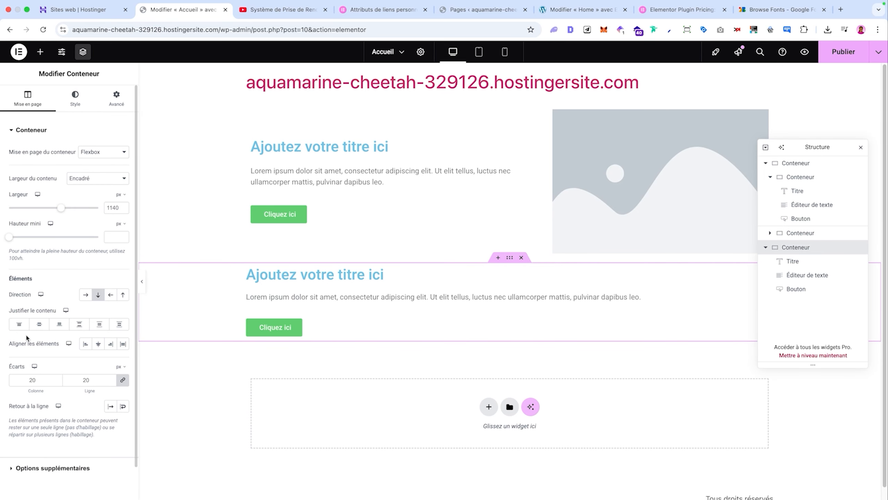
pyautogui.moveTo(10, 237); pyautogui.dragTo(40, 237)
pyautogui.click(39, 324)
pyautogui.click(96, 345)
pyautogui.scroll(-2, 350, 285)
# Give the new container a classic background, try black (#000000) as its colour and clear that colour again
pyautogui.click(79, 105)
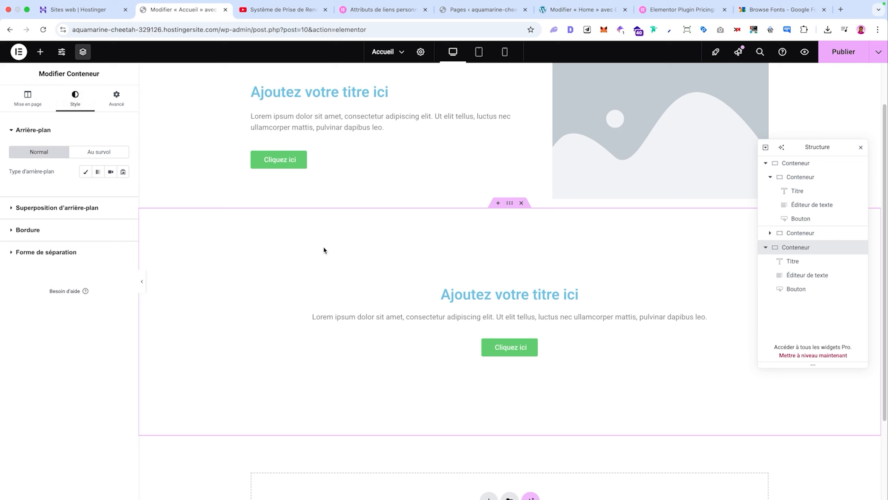
pyautogui.click(85, 172)
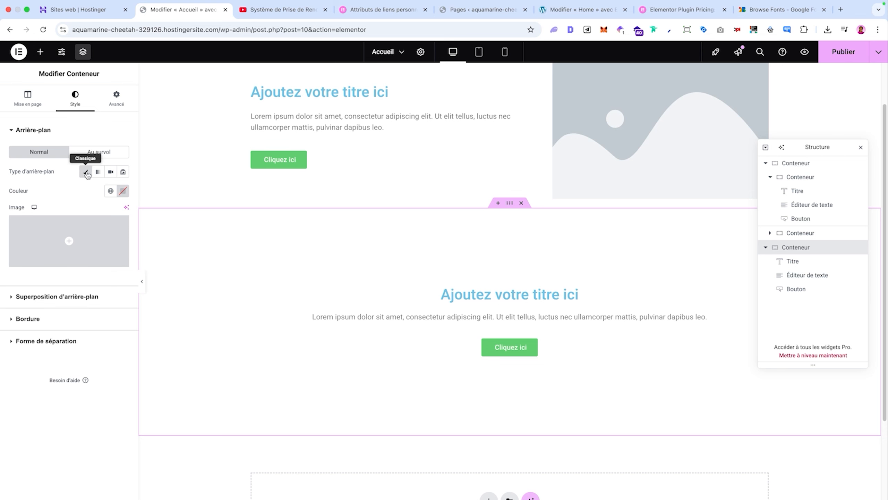
pyautogui.click(123, 191)
pyautogui.click(154, 242)
pyautogui.moveTo(154, 243)
pyautogui.mouseDown()
pyautogui.moveTo(104, 285)
pyautogui.moveTo(104, 297)
pyautogui.mouseUp()
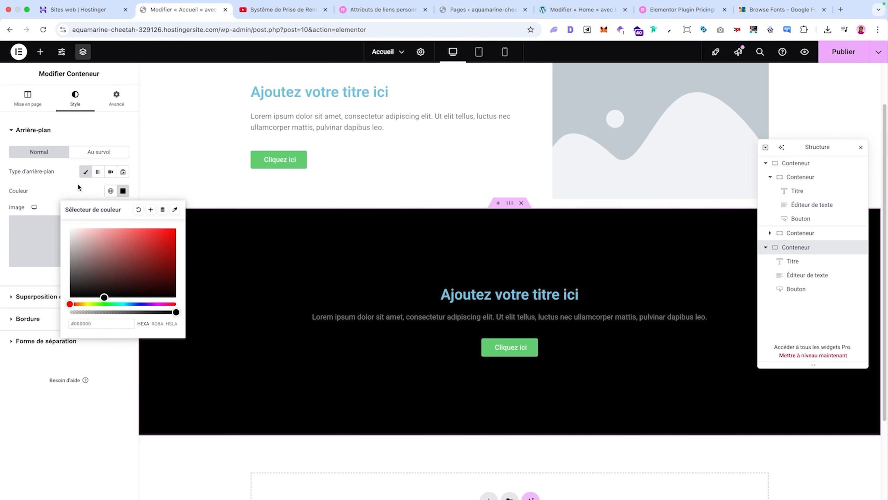
pyautogui.click(139, 209)
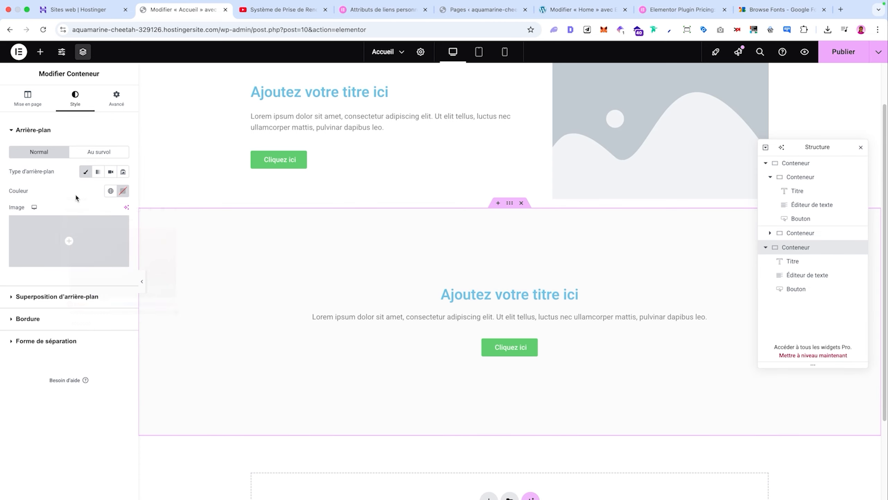
# Set the photo of the man in a suit from the media library as the container's background image
pyautogui.click(84, 232)
pyautogui.click(144, 151)
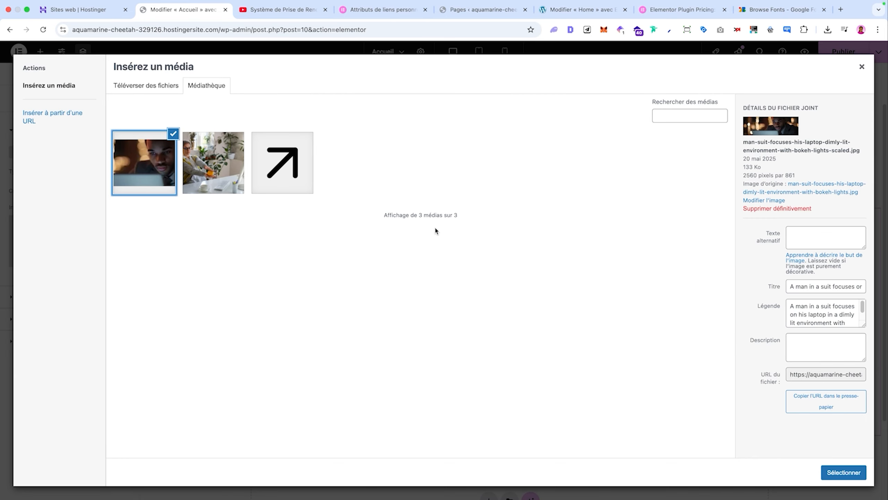
pyautogui.click(827, 469)
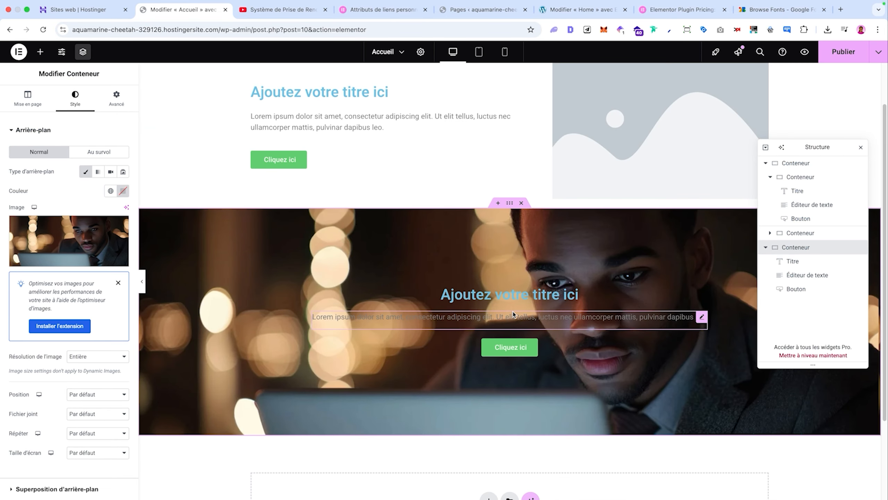
# Check the background image's position options, try the Couverture display size and return the size to Par défaut
pyautogui.scroll(-3, 514, 312)
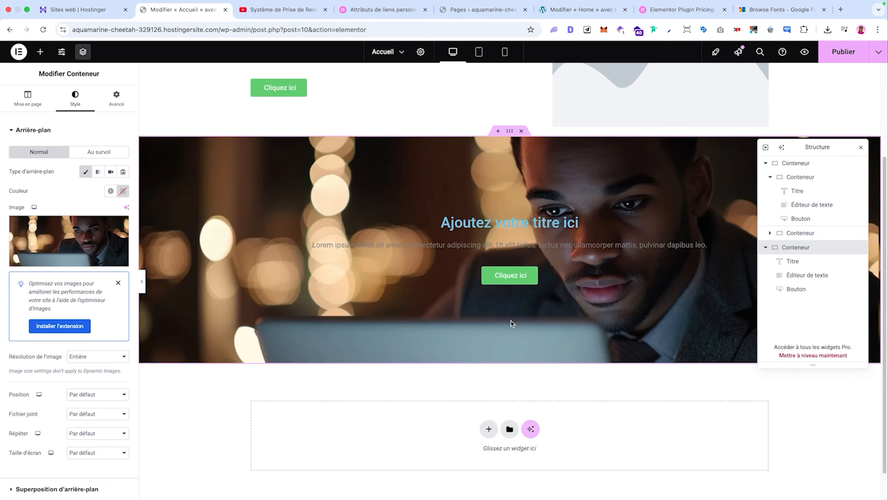
pyautogui.scroll(-3, 99, 273)
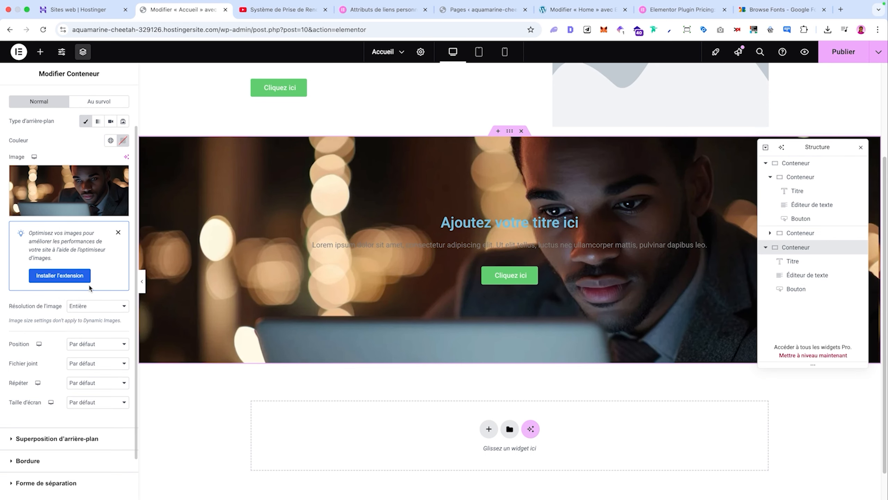
pyautogui.click(86, 344)
pyautogui.click(85, 344)
pyautogui.click(95, 406)
pyautogui.click(97, 425)
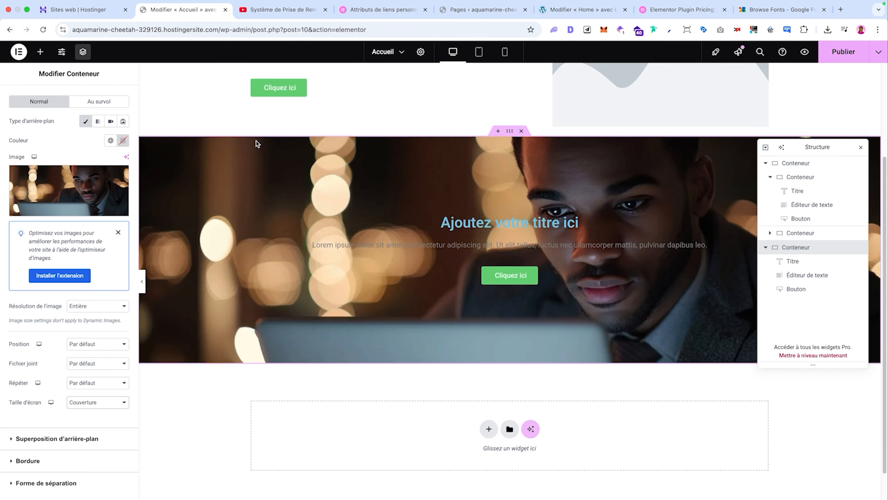
pyautogui.click(95, 402)
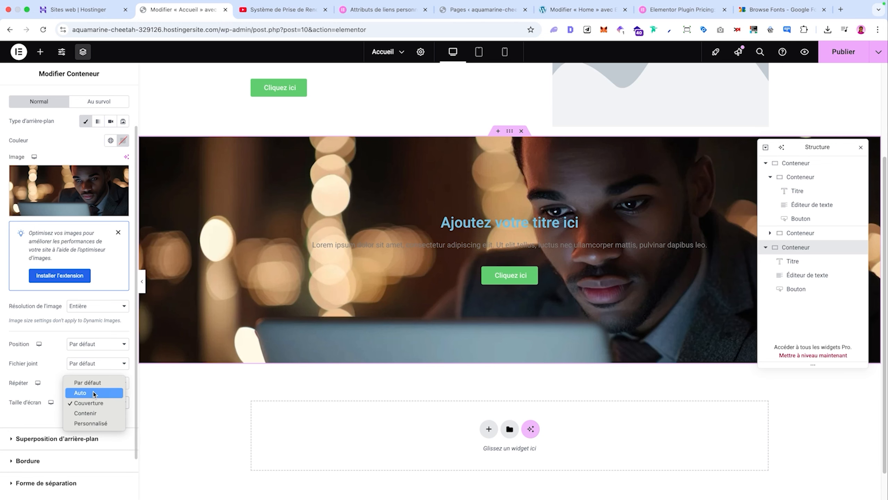
pyautogui.click(101, 182)
# Replace the container's background image with 2150442242.jpg and set its display size to Couverture
pyautogui.click(101, 182)
pyautogui.click(214, 163)
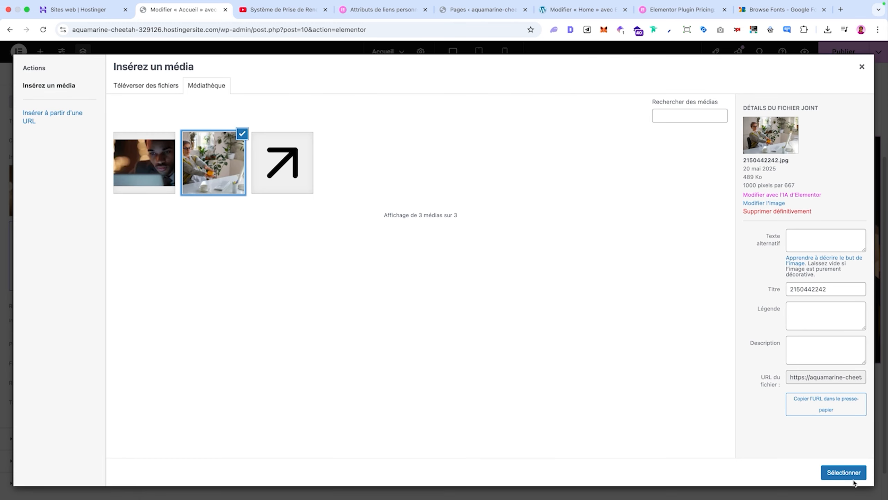
pyautogui.click(843, 473)
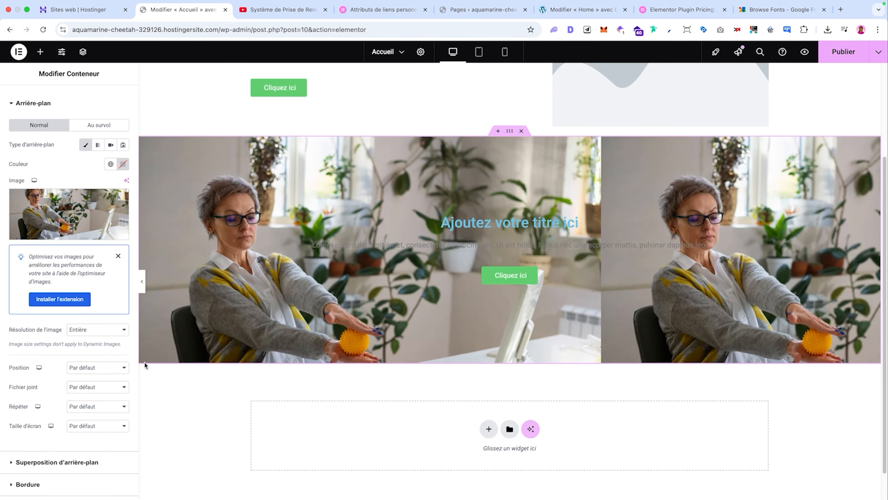
pyautogui.click(104, 426)
pyautogui.click(114, 447)
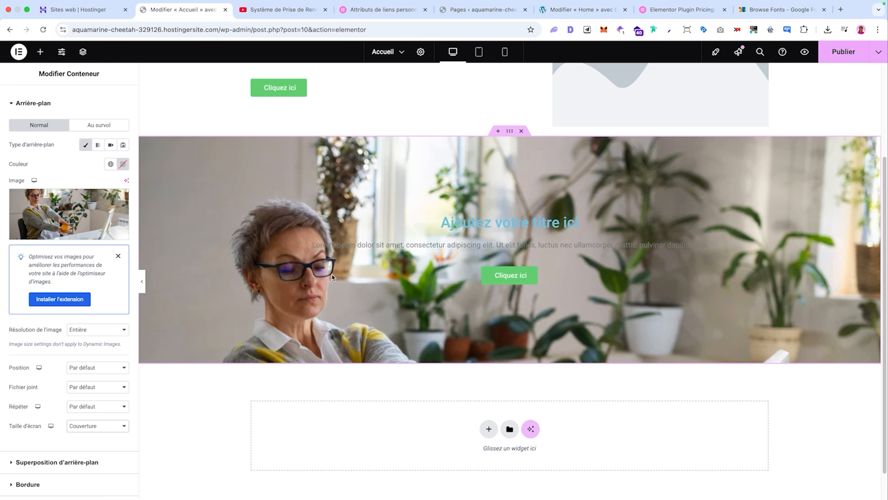
# Compare the pixel dimensions of the two photos in the media library and switch the background back to the man in a suit
pyautogui.click(83, 220)
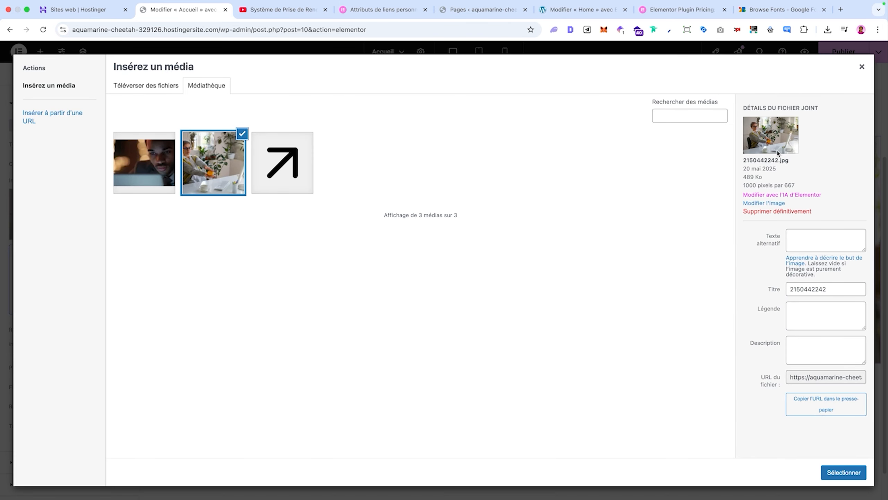
pyautogui.moveTo(755, 186); pyautogui.dragTo(741, 140)
pyautogui.click(661, 182)
pyautogui.click(144, 163)
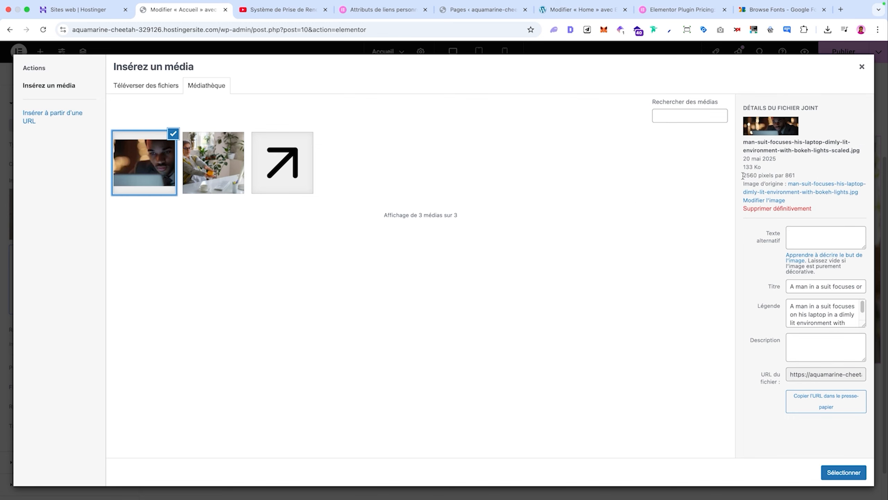
pyautogui.moveTo(743, 176); pyautogui.dragTo(744, 176)
pyautogui.click(750, 176)
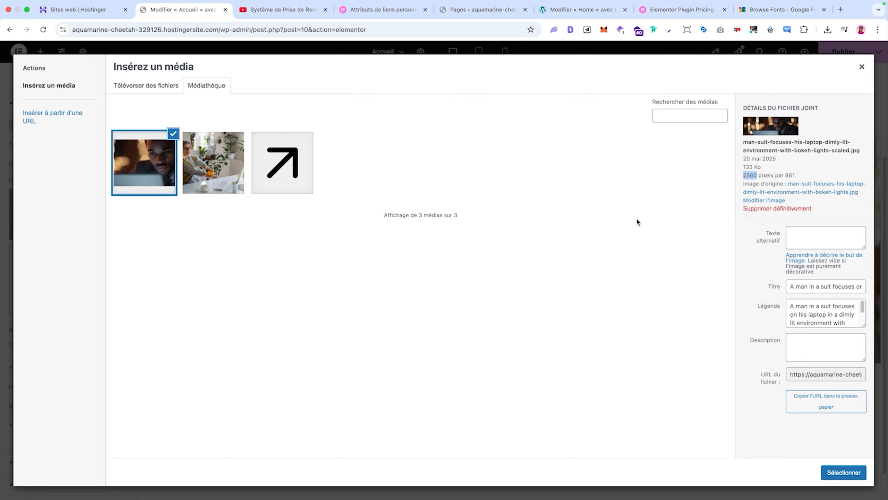
pyautogui.click(840, 479)
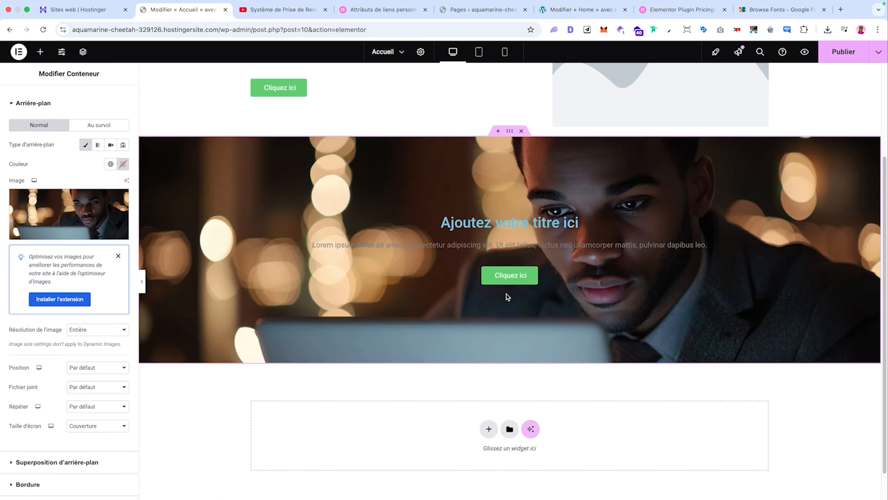
# Check the repeat options and set the background position to En bas au centre, after trying Centré au centre and Centré en haut
pyautogui.click(102, 407)
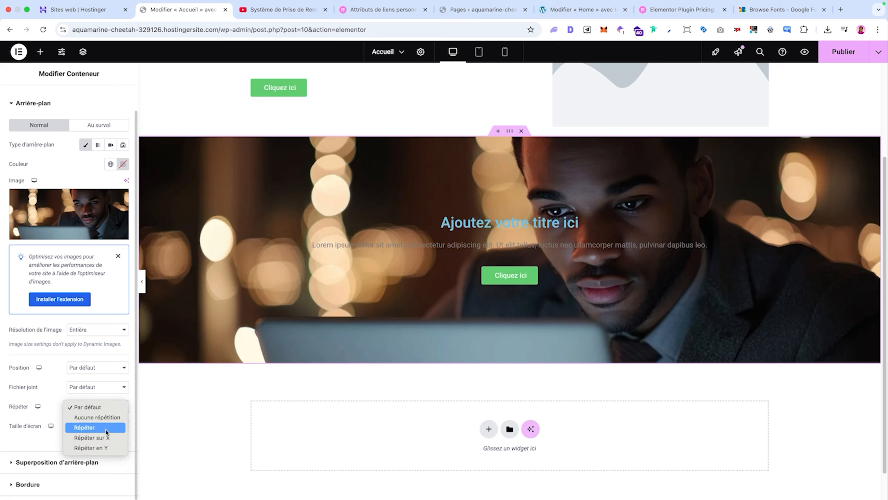
pyautogui.click(88, 407)
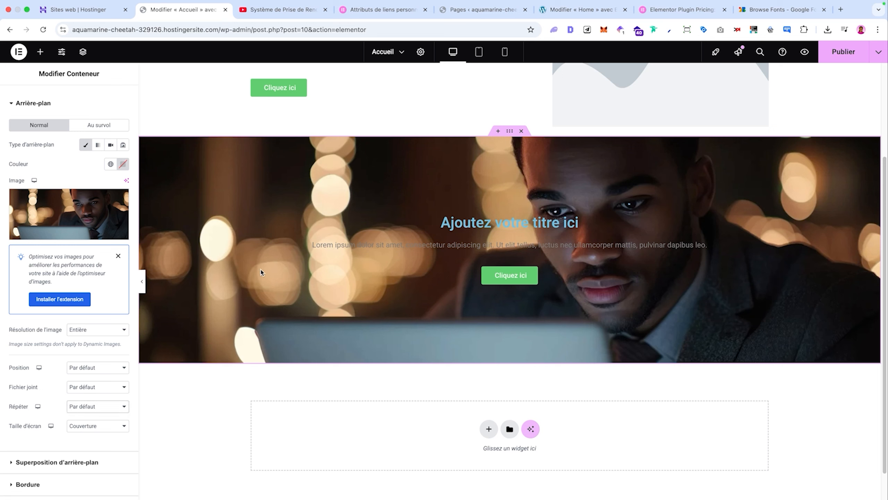
pyautogui.click(115, 367)
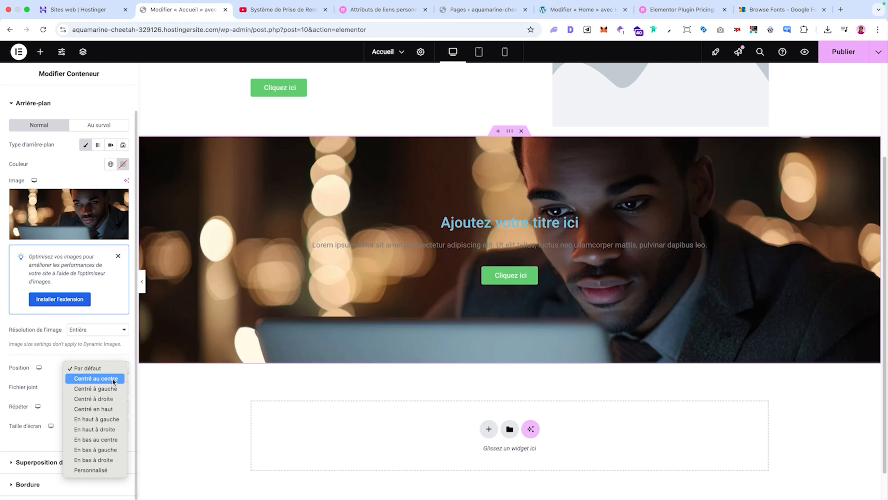
pyautogui.click(113, 378)
pyautogui.click(113, 368)
pyautogui.click(93, 399)
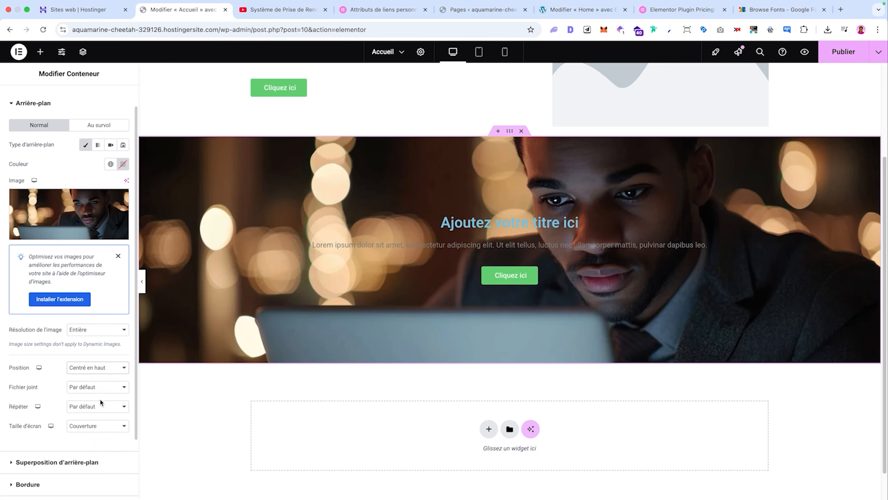
pyautogui.click(94, 367)
pyautogui.click(98, 399)
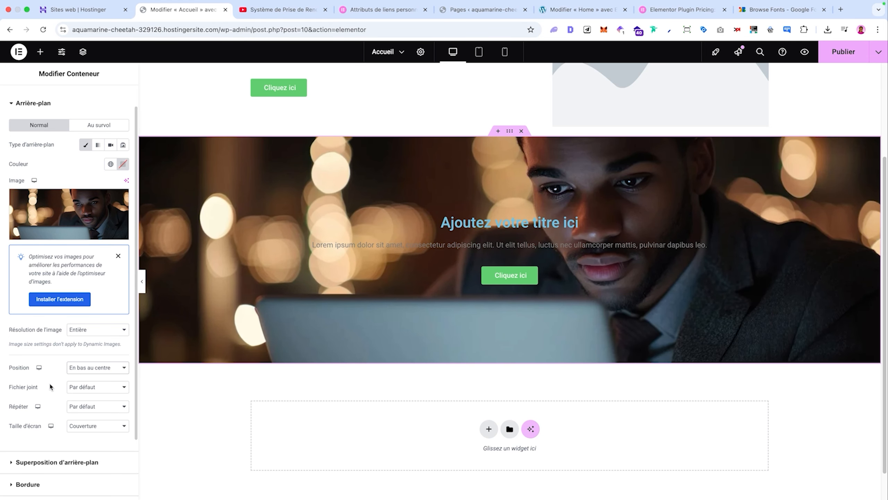
# Set the background image's attachment to Fixe after trying Défilement, and scroll the page to check the effect
pyautogui.click(96, 387)
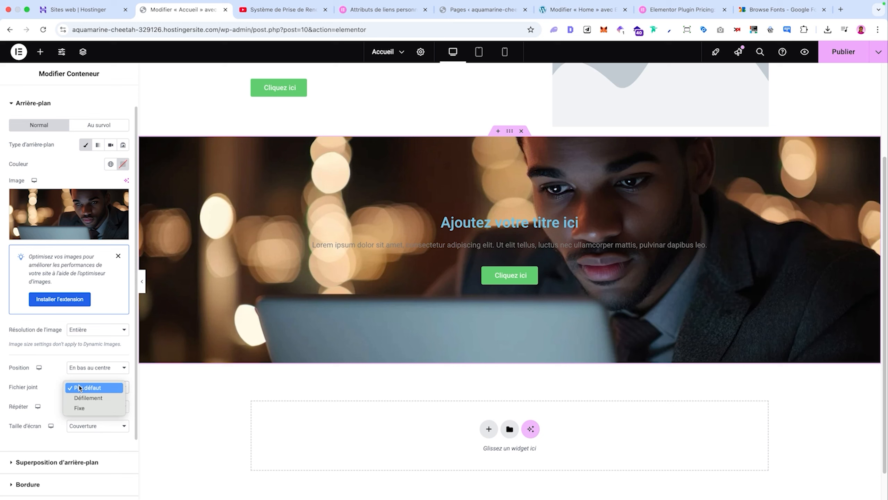
pyautogui.click(95, 397)
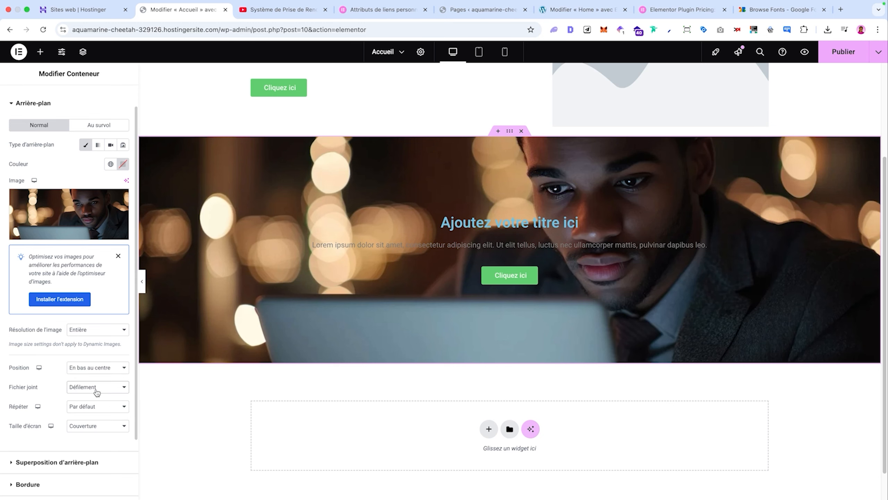
pyautogui.click(97, 390)
pyautogui.click(96, 390)
pyautogui.scroll(-1, 351, 322)
pyautogui.scroll(-1, 350, 322)
pyautogui.scroll(4, 351, 323)
pyautogui.scroll(-4, 351, 322)
pyautogui.click(95, 386)
pyautogui.click(91, 397)
pyautogui.scroll(2, 357, 294)
pyautogui.scroll(-2, 357, 294)
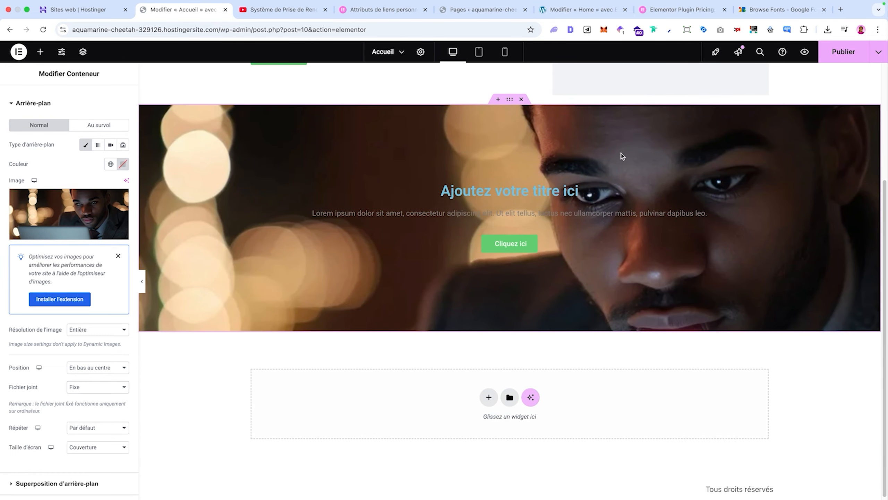
pyautogui.scroll(3, 569, 182)
pyautogui.scroll(-3, 569, 189)
# Change the container's fixed background image to 2150442242.jpg from the media library
pyautogui.click(105, 217)
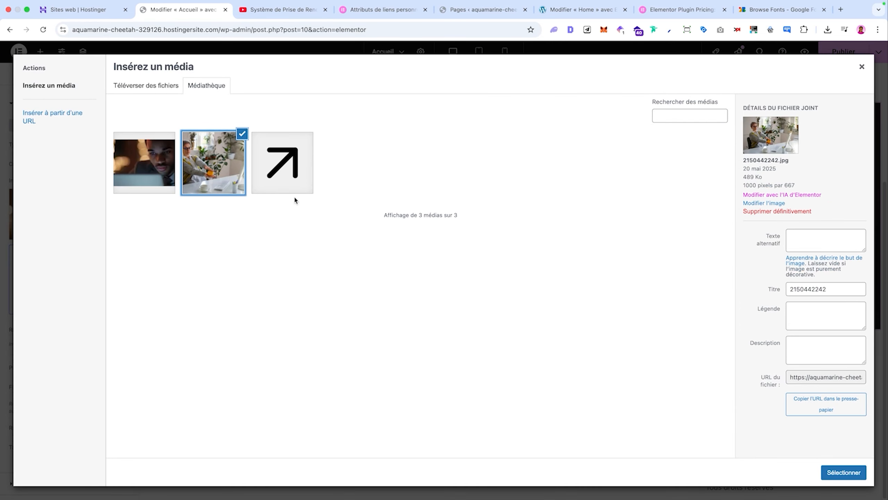
pyautogui.click(845, 472)
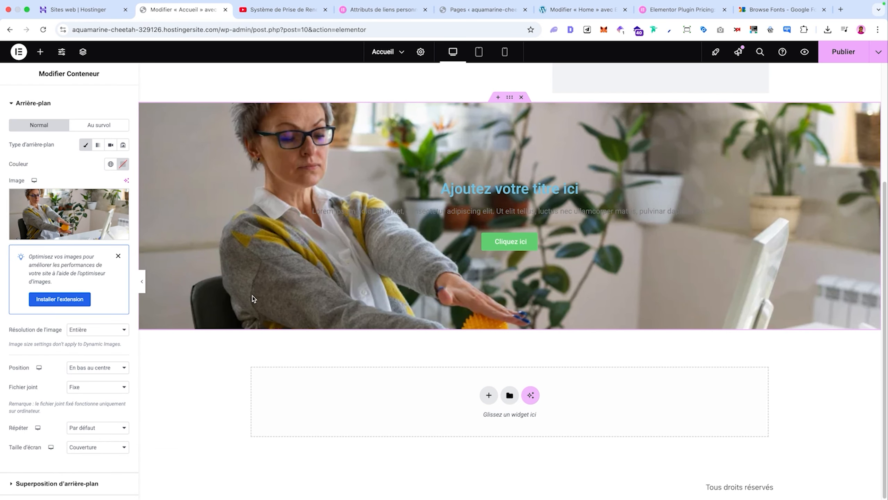
pyautogui.scroll(-3, 40, 305)
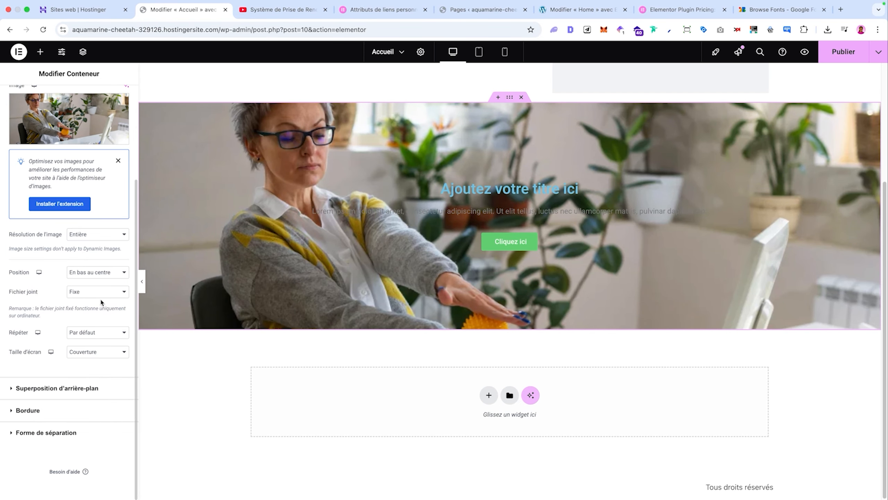
# Review the container's background image settings and open its background overlay section
pyautogui.scroll(3, 100, 298)
pyautogui.scroll(-3, 80, 273)
pyautogui.scroll(3, 64, 241)
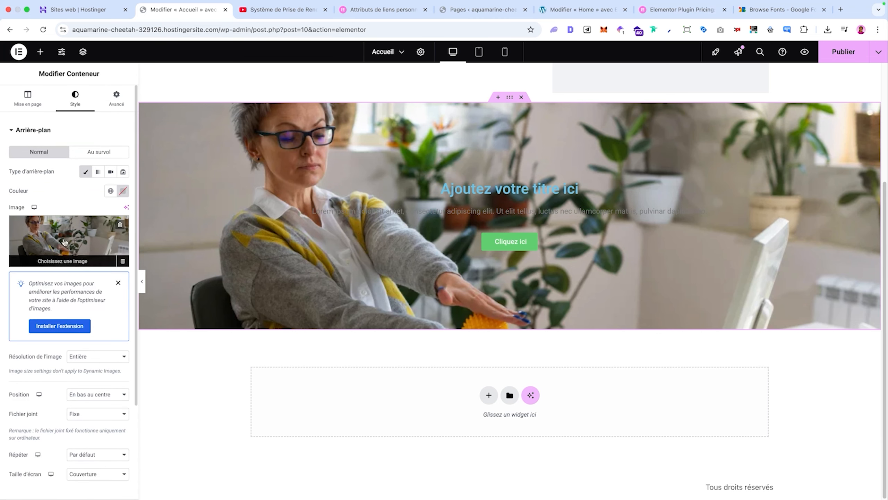
pyautogui.scroll(-4, 88, 242)
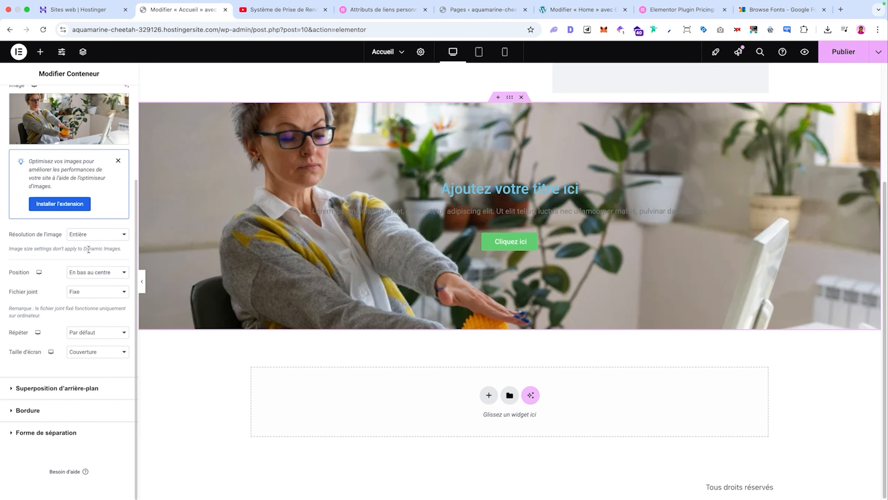
pyautogui.click(89, 389)
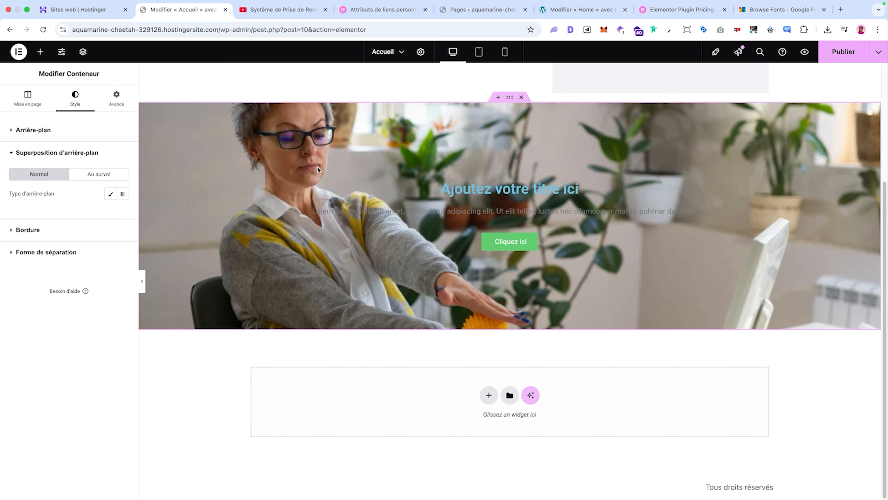
# Set the text colour of the heading over the background photo to white
pyautogui.click(472, 189)
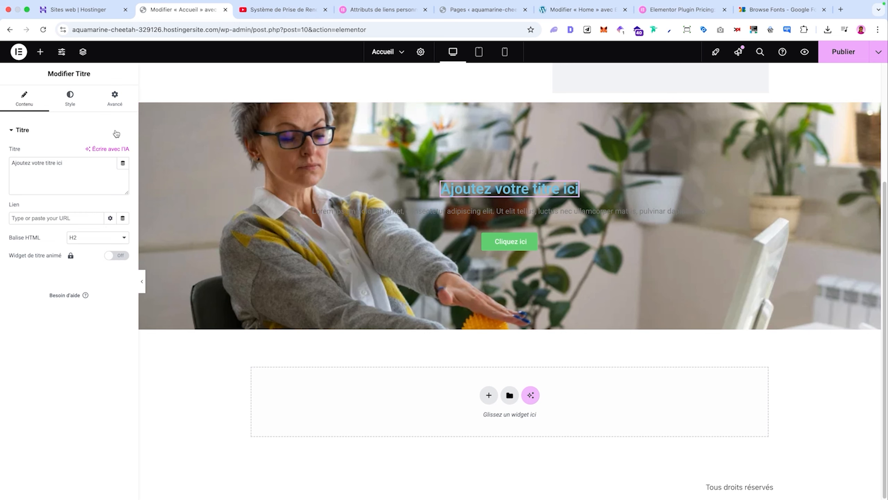
pyautogui.click(80, 101)
pyautogui.click(123, 282)
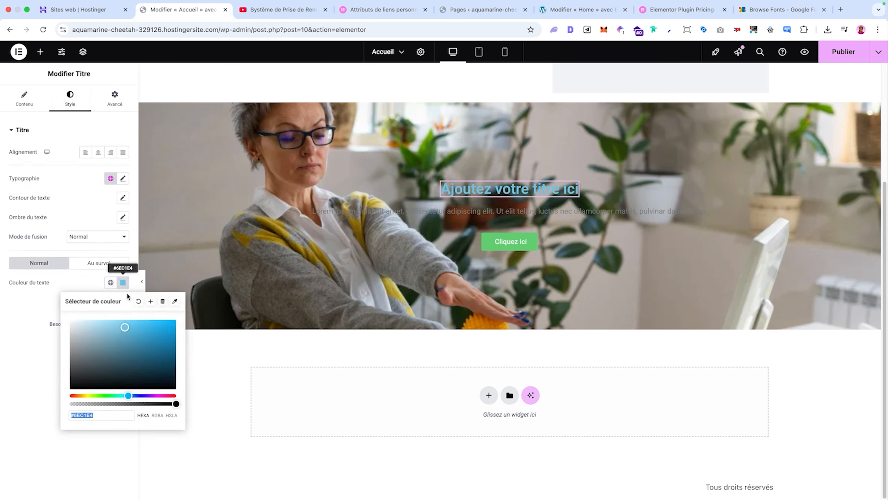
pyautogui.moveTo(122, 330); pyautogui.dragTo(64, 314)
# Set the text colour of the Lorem ipsum paragraph below the heading to white
pyautogui.click(349, 212)
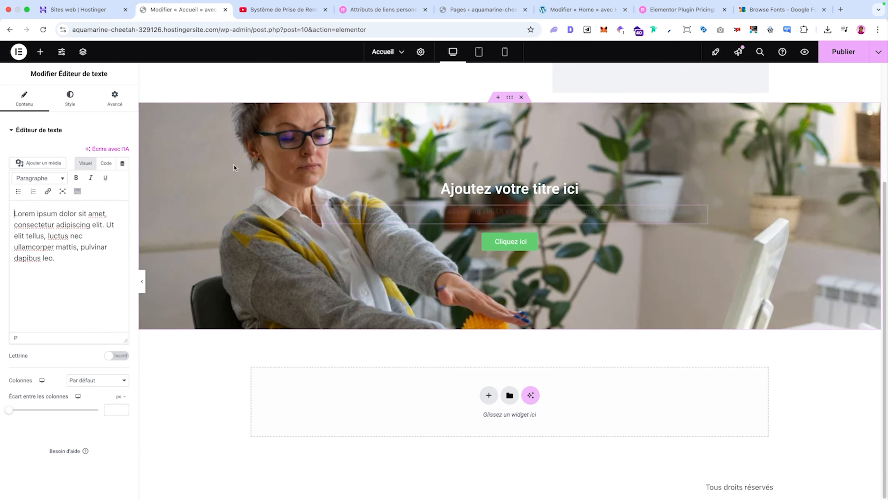
pyautogui.click(72, 100)
pyautogui.click(124, 294)
pyautogui.click(78, 339)
pyautogui.rightClick(354, 171)
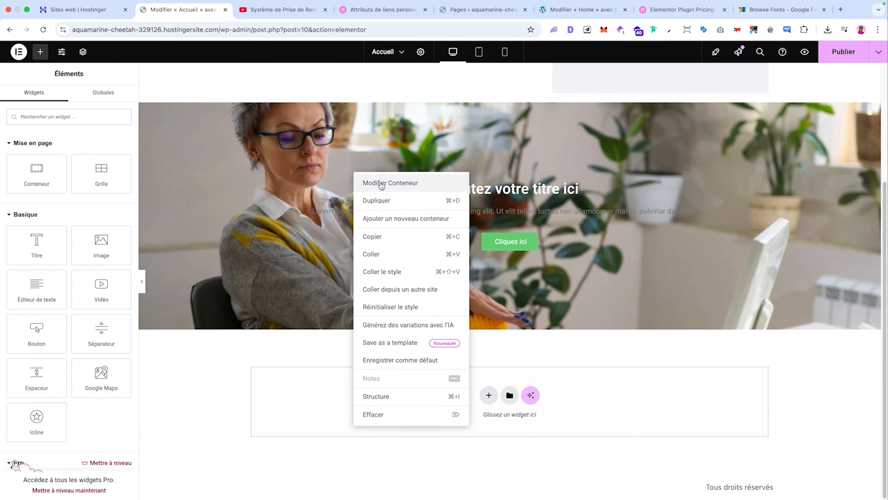
pyautogui.click(381, 183)
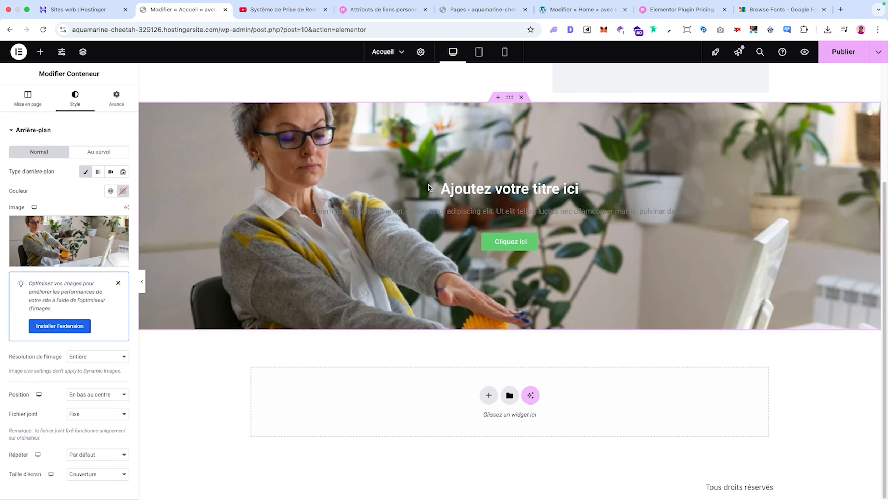
pyautogui.click(434, 213)
pyautogui.click(122, 293)
pyautogui.click(87, 280)
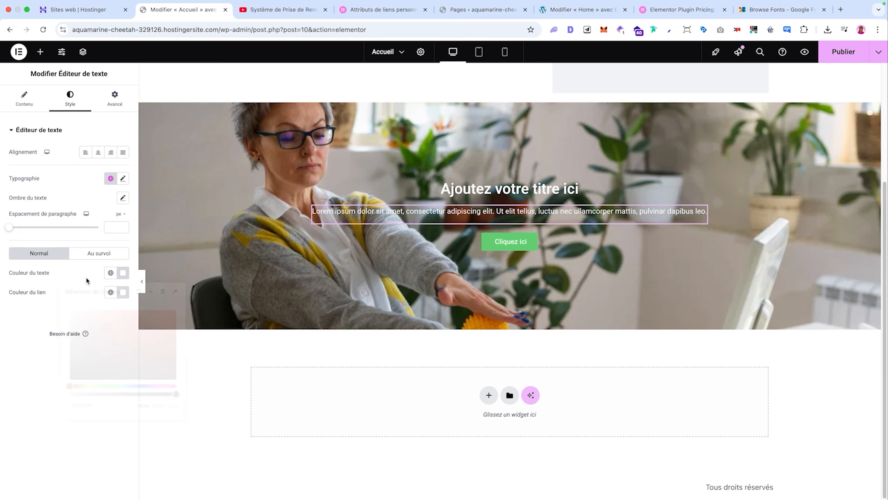
# Open the edit settings of the container, heading and button in turn, return to the container, and display the page structure
pyautogui.rightClick(381, 154)
pyautogui.click(442, 165)
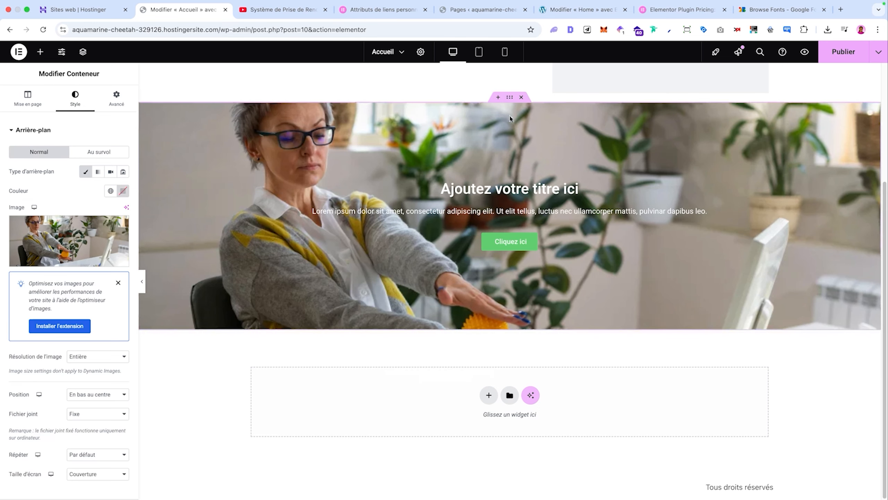
pyautogui.scroll(-3, 105, 341)
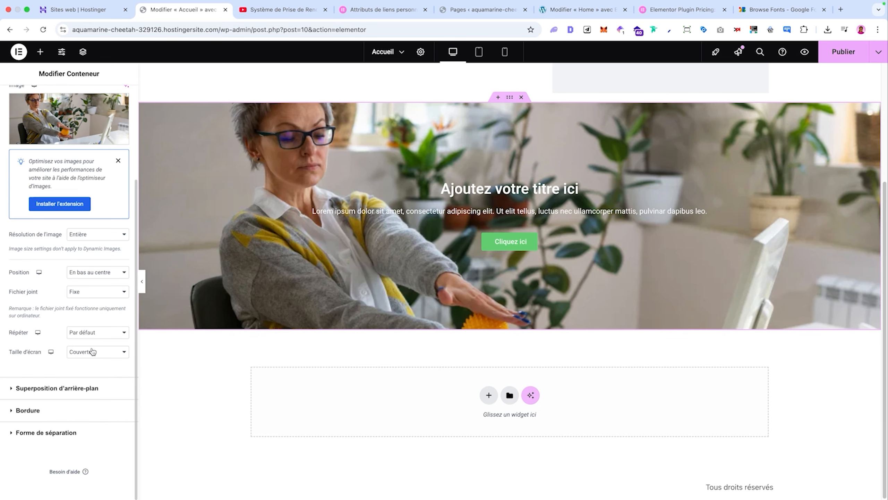
pyautogui.rightClick(398, 139)
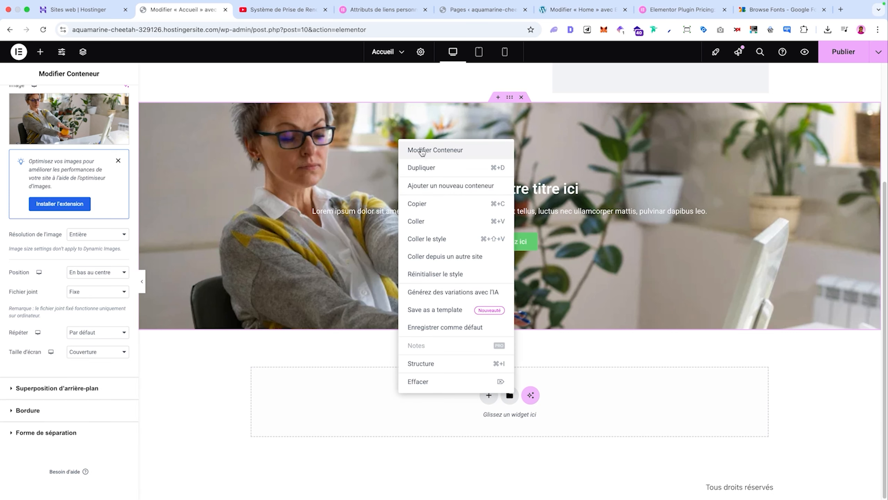
pyautogui.click(438, 152)
pyautogui.rightClick(468, 189)
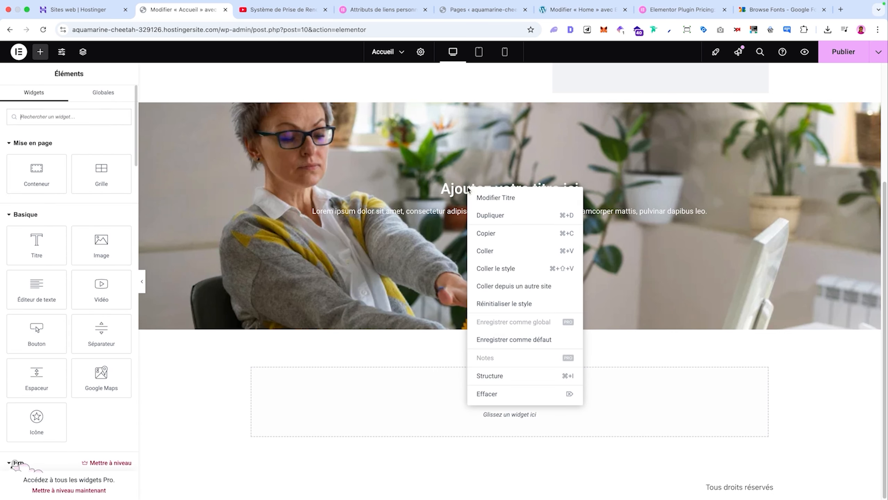
pyautogui.click(499, 197)
pyautogui.rightClick(511, 238)
pyautogui.click(523, 245)
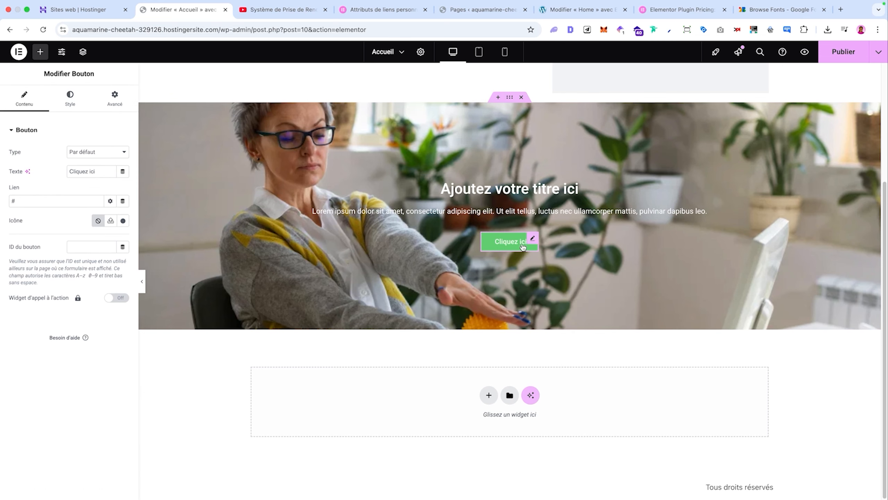
pyautogui.rightClick(498, 156)
pyautogui.click(509, 162)
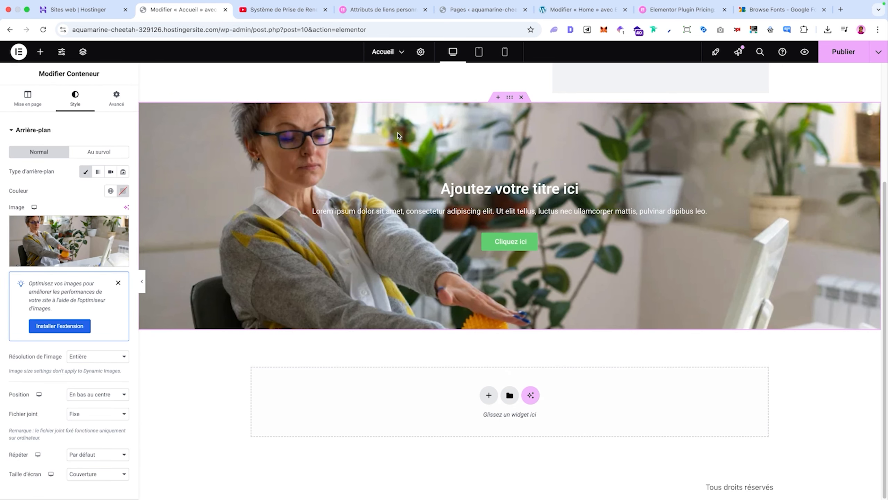
pyautogui.click(83, 52)
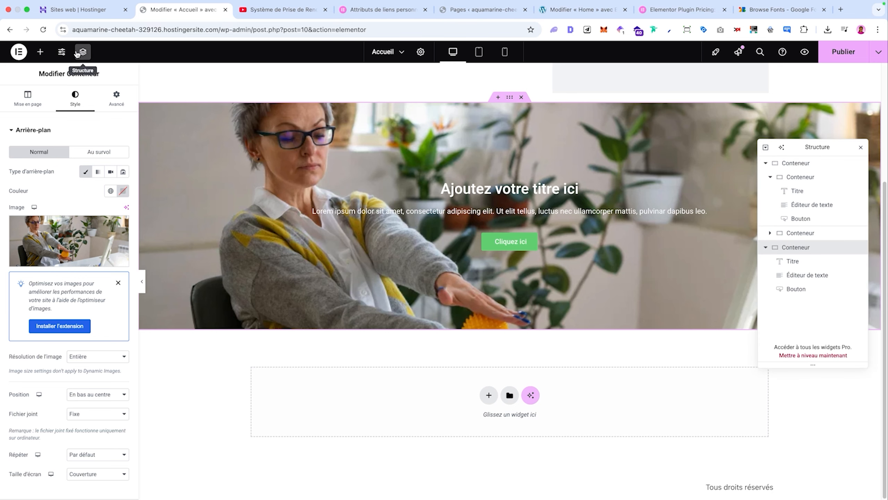
# Add a classic black background overlay to the photo container with an opacity of 0,41, and close the structure view
pyautogui.scroll(-4, 77, 283)
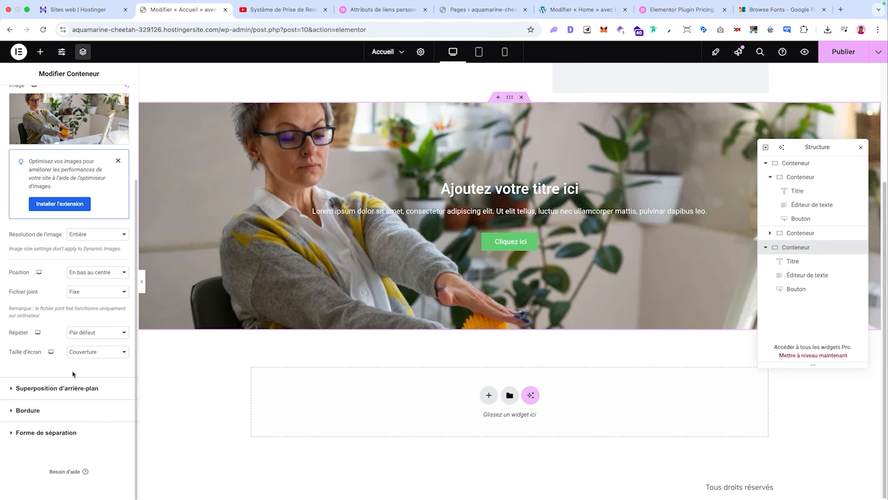
pyautogui.click(68, 389)
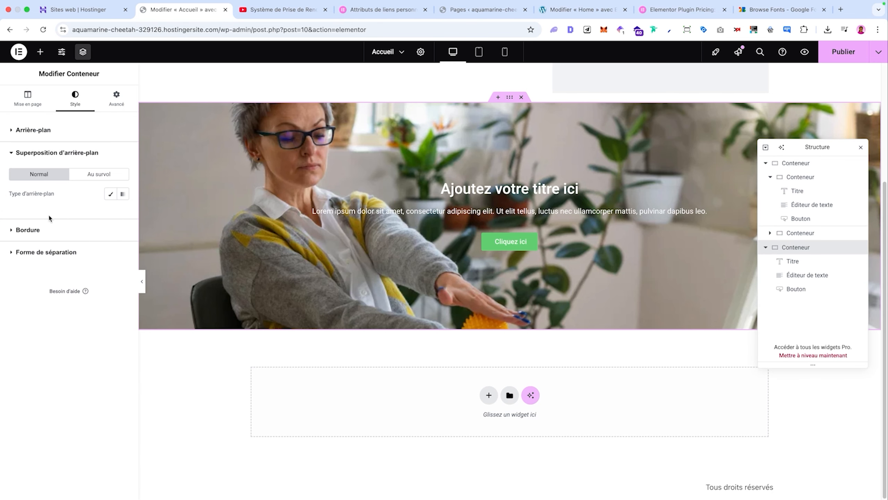
pyautogui.click(110, 197)
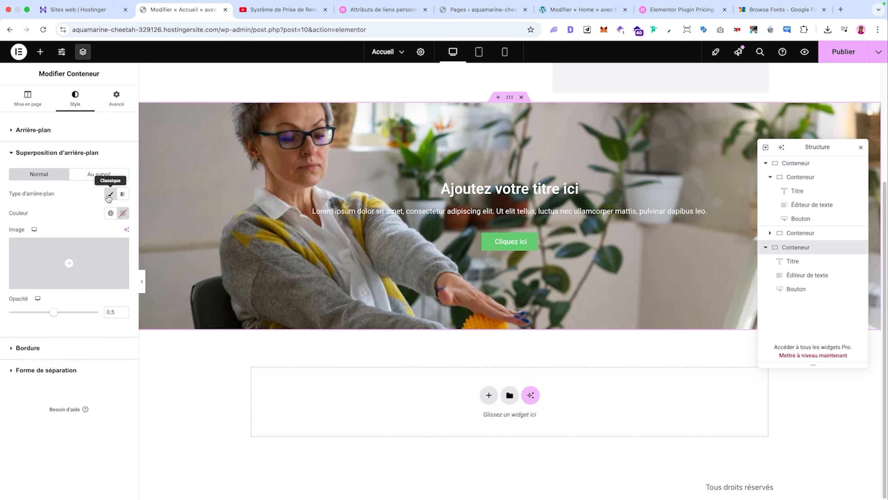
pyautogui.click(123, 213)
pyautogui.click(90, 311)
pyautogui.moveTo(90, 312)
pyautogui.mouseDown()
pyautogui.moveTo(67, 324)
pyautogui.moveTo(72, 316)
pyautogui.moveTo(46, 316)
pyautogui.mouseUp()
pyautogui.click(54, 328)
pyautogui.click(861, 148)
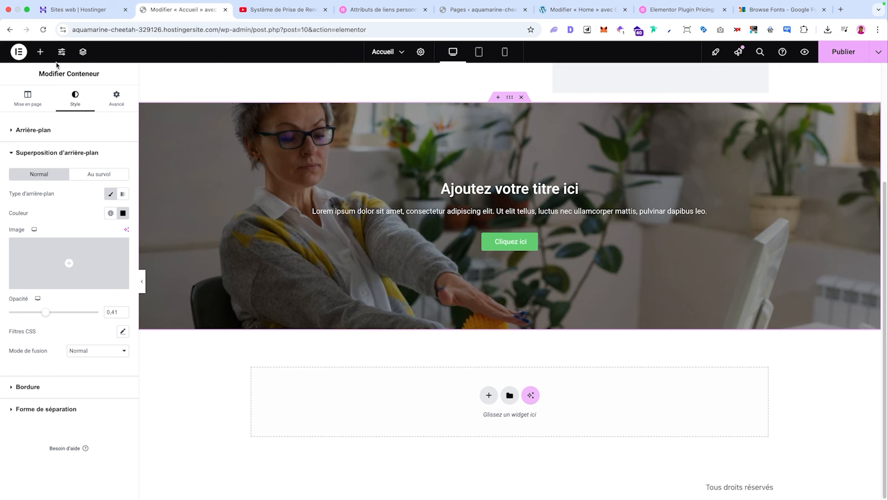
# Try adding an Image widget below the button in the photo container, then remove it
pyautogui.click(41, 52)
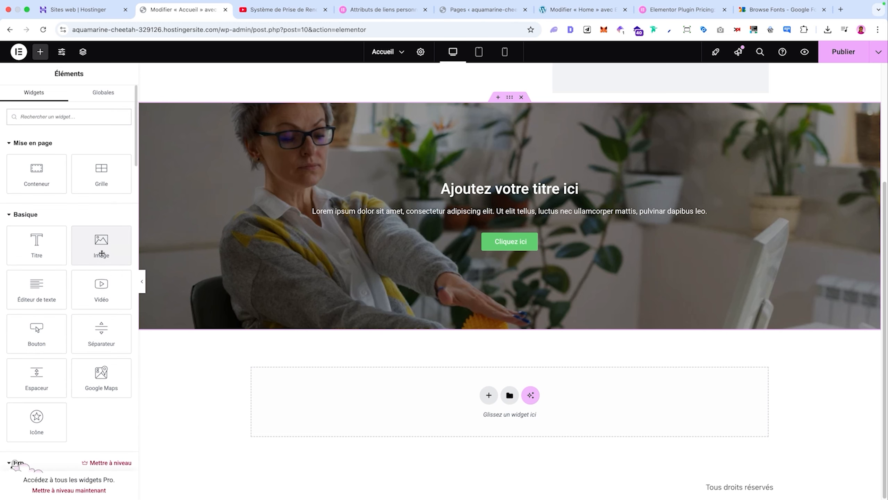
pyautogui.moveTo(107, 248); pyautogui.dragTo(500, 250)
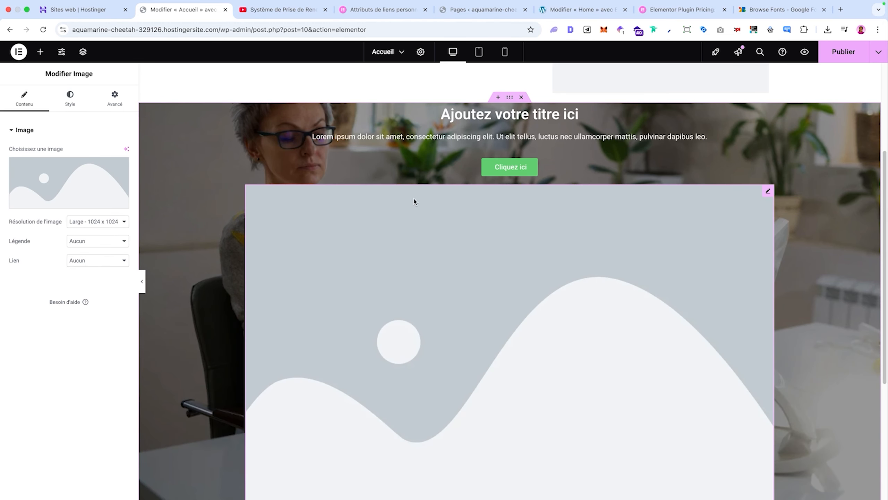
pyautogui.rightClick(237, 183)
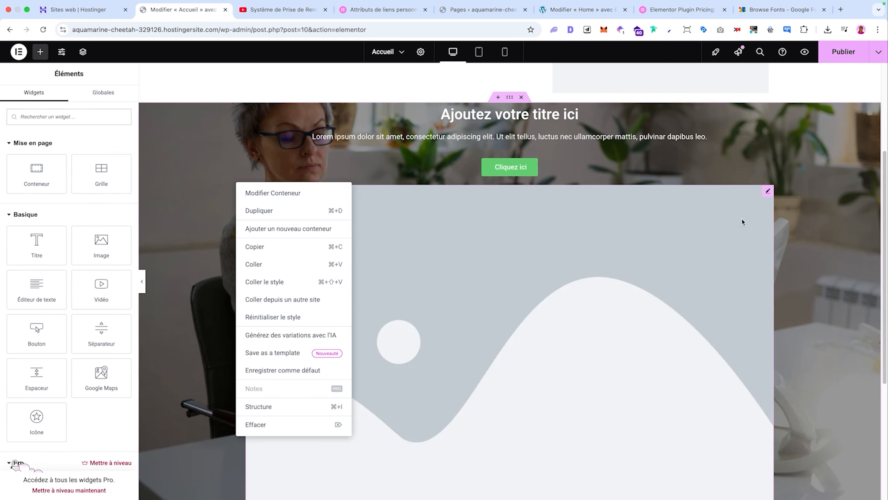
pyautogui.click(784, 159)
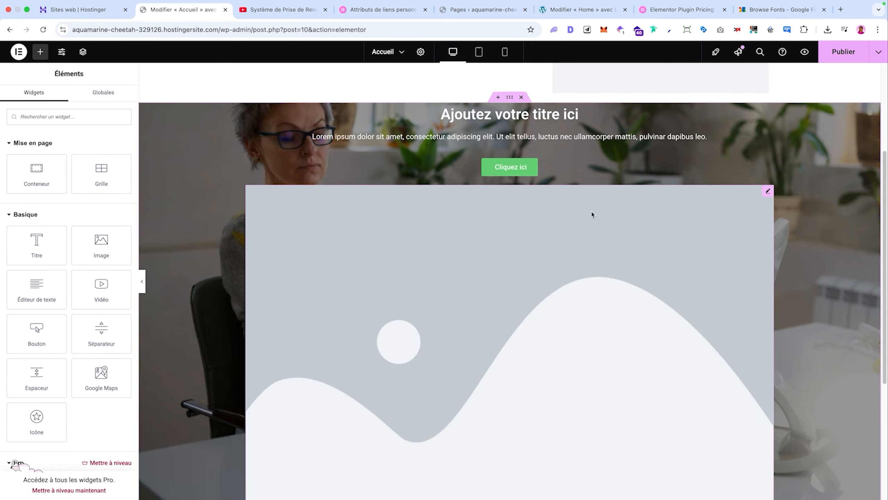
pyautogui.rightClick(504, 218)
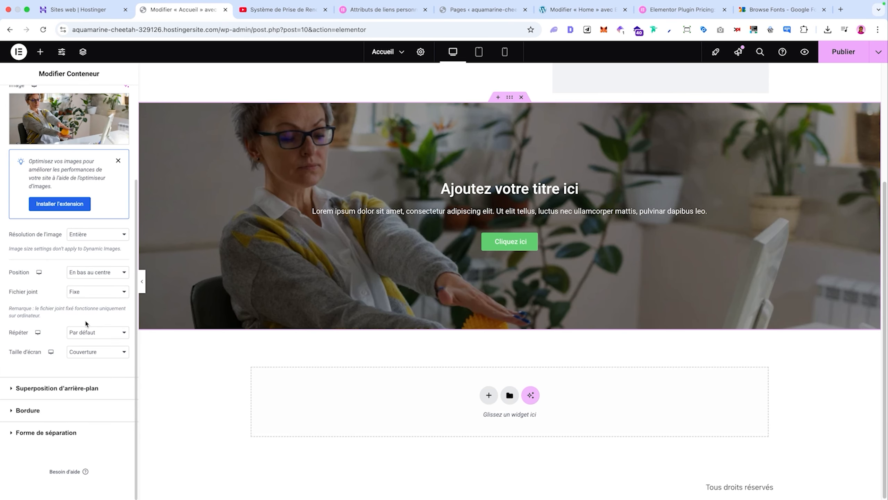
# Set the photo container's border radius to 70 px on all corners
pyautogui.click(28, 410)
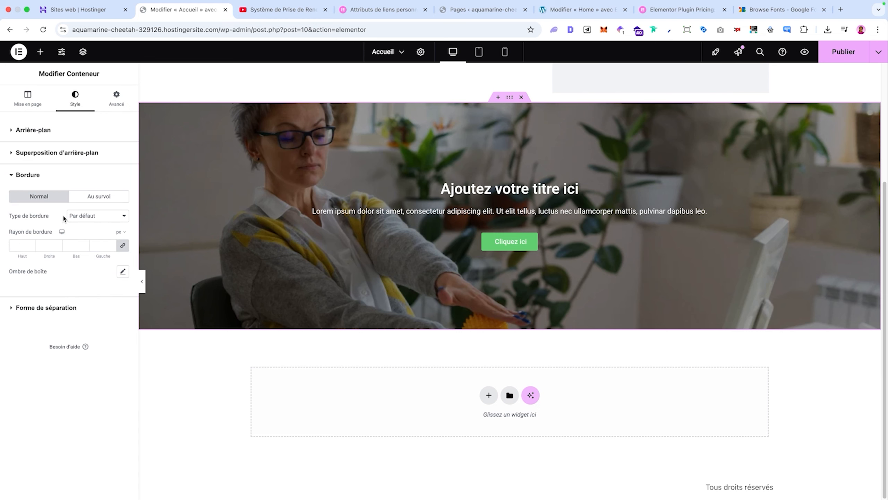
pyautogui.moveTo(21, 257); pyautogui.dragTo(62, 260)
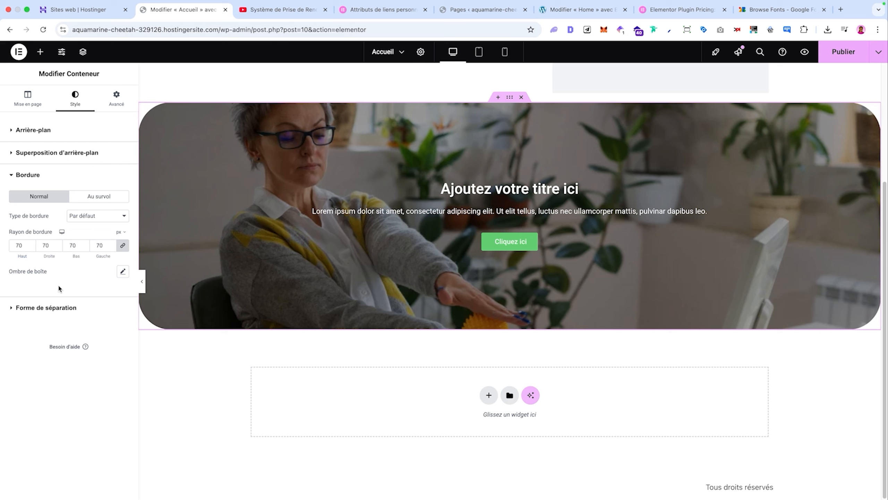
# Try the Courbe asymétrique shape divider on the container's bottom edge
pyautogui.click(69, 303)
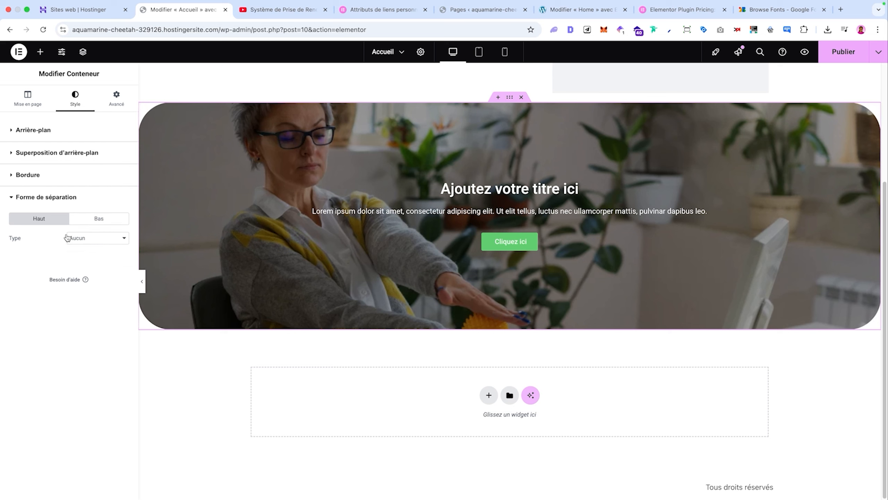
pyautogui.click(99, 218)
pyautogui.click(98, 240)
pyautogui.click(84, 278)
pyautogui.click(95, 241)
pyautogui.click(91, 321)
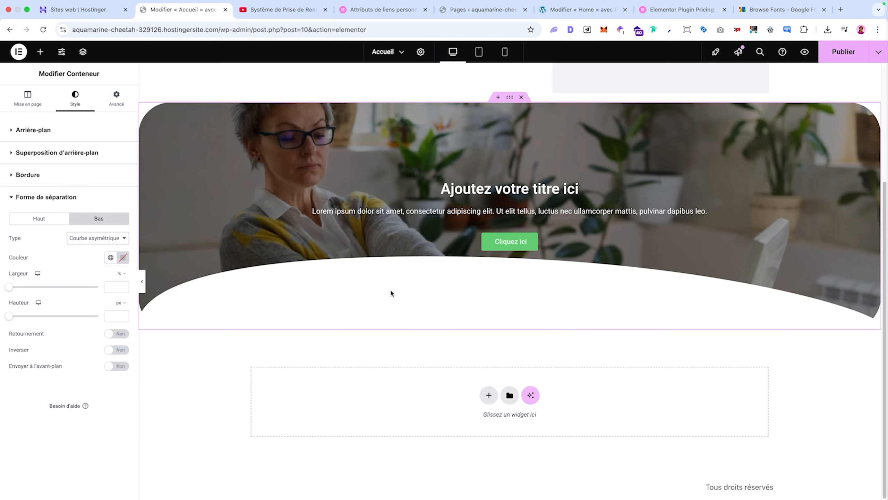
# Try Fendu, Motif de vagues and Vagues as the container's bottom shape divider, then reset the type to Aucun
pyautogui.click(98, 238)
pyautogui.click(87, 288)
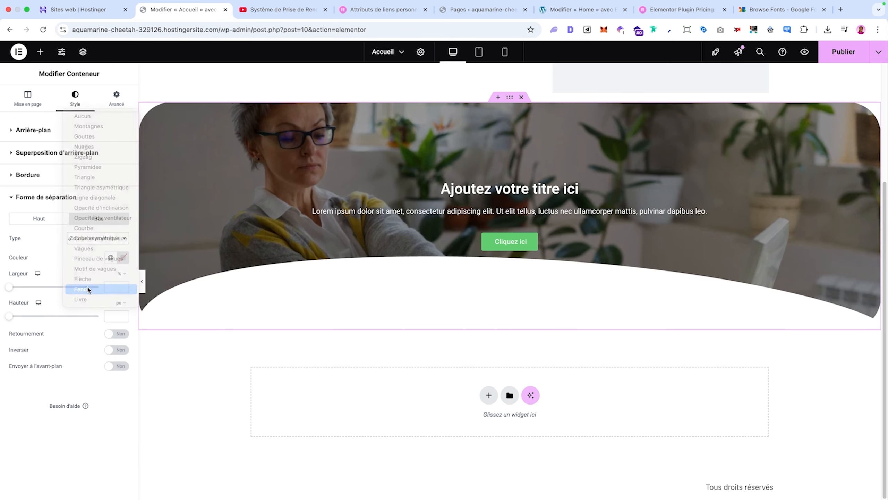
pyautogui.click(101, 243)
pyautogui.click(97, 217)
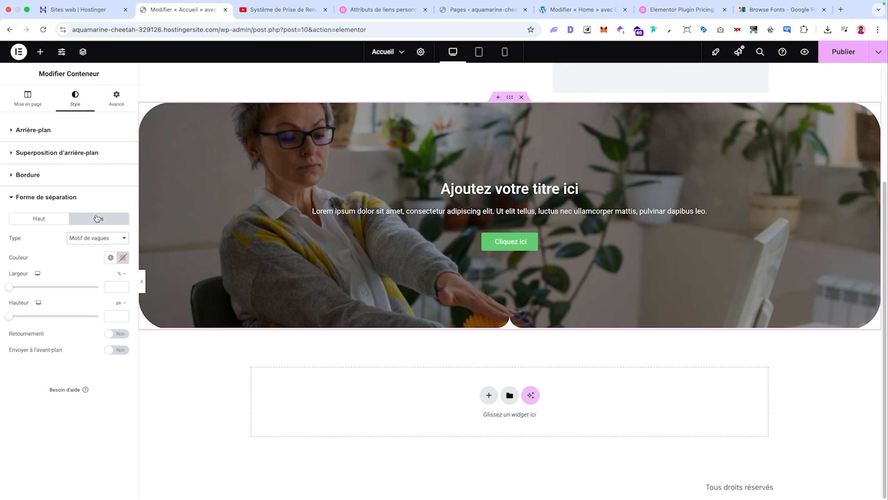
pyautogui.click(98, 235)
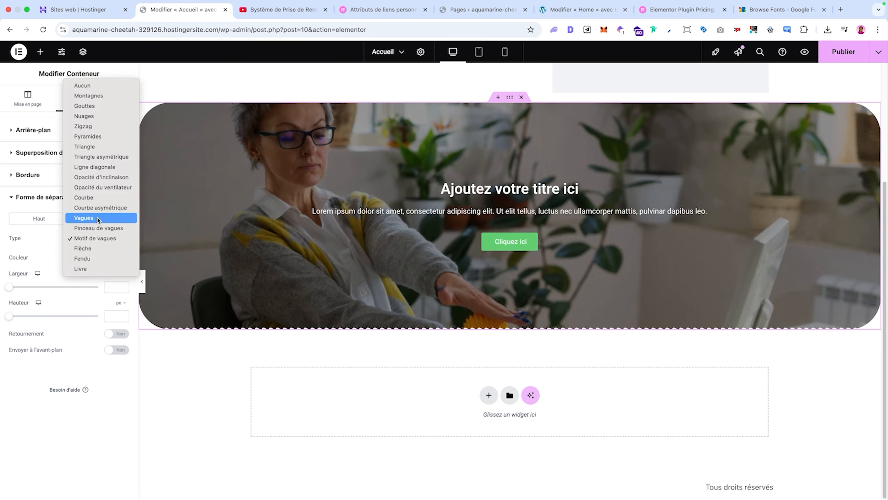
pyautogui.click(98, 218)
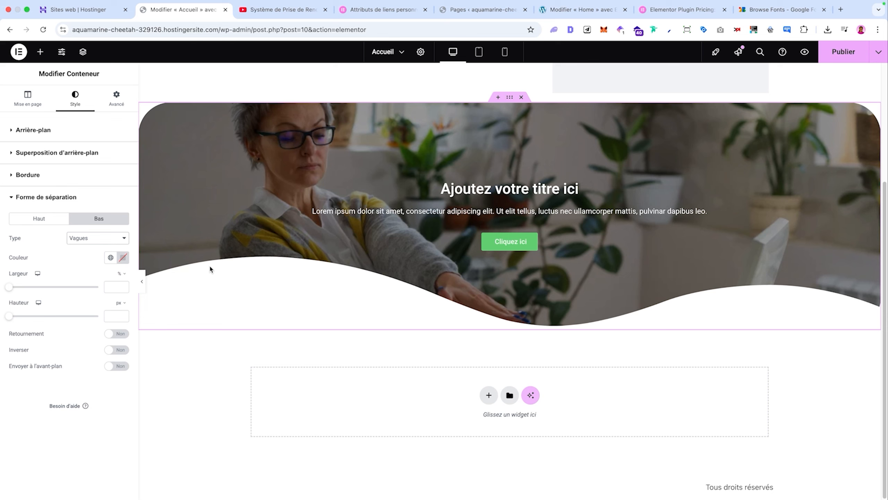
pyautogui.click(98, 238)
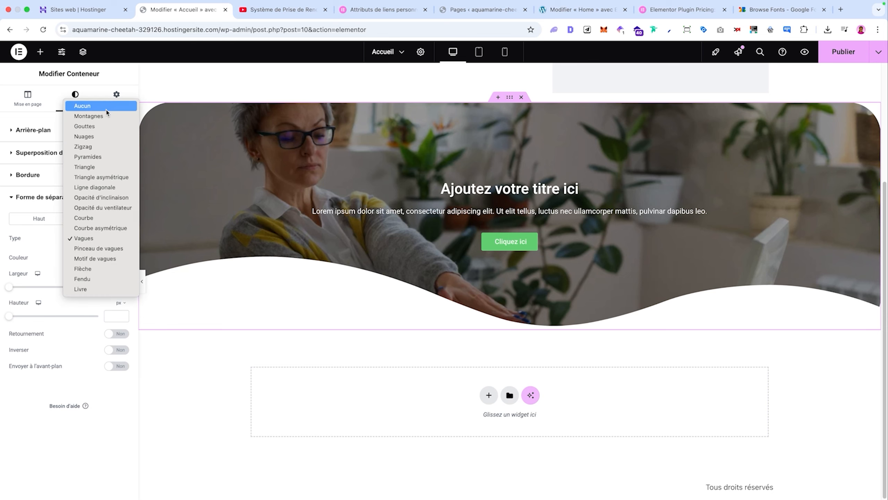
pyautogui.click(105, 107)
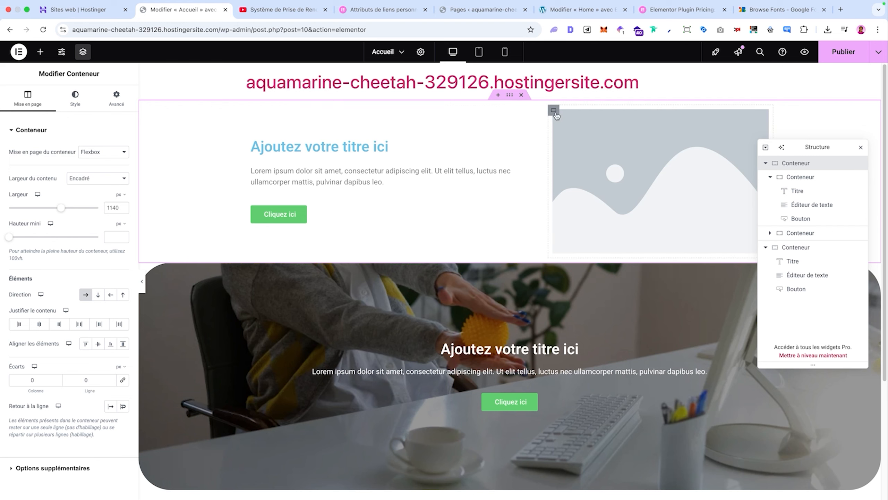
# Set the background colour of the top outer container, which holds the text and image columns, to red #FF0000
pyautogui.rightClick(235, 116)
pyautogui.click(241, 121)
pyautogui.click(75, 98)
pyautogui.click(124, 191)
pyautogui.moveTo(123, 248); pyautogui.dragTo(181, 226)
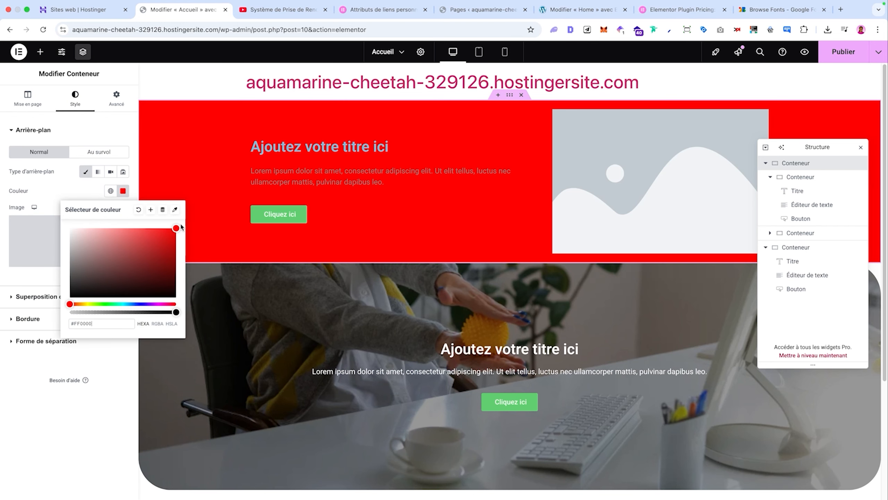
# Give the inner container with the title, text and button a classic green background, #00FF8B
pyautogui.click(444, 168)
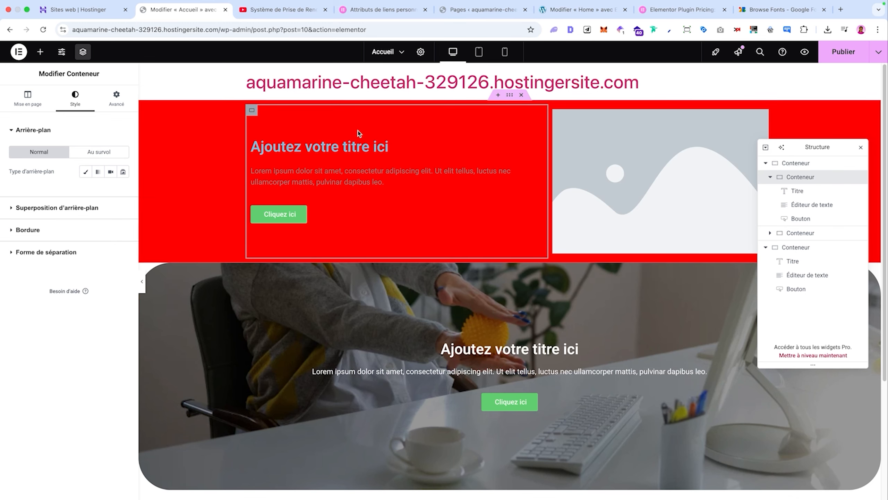
pyautogui.click(85, 171)
pyautogui.click(122, 191)
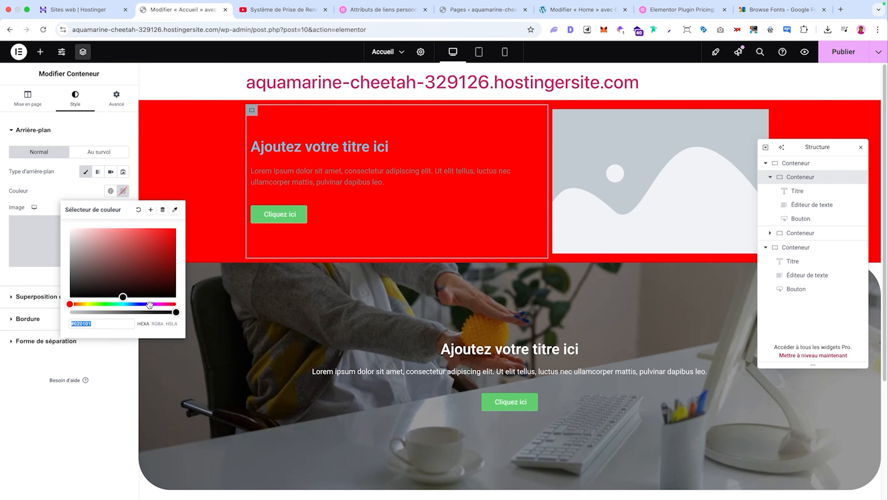
pyautogui.moveTo(149, 304); pyautogui.dragTo(115, 304)
pyautogui.moveTo(126, 271); pyautogui.dragTo(176, 228)
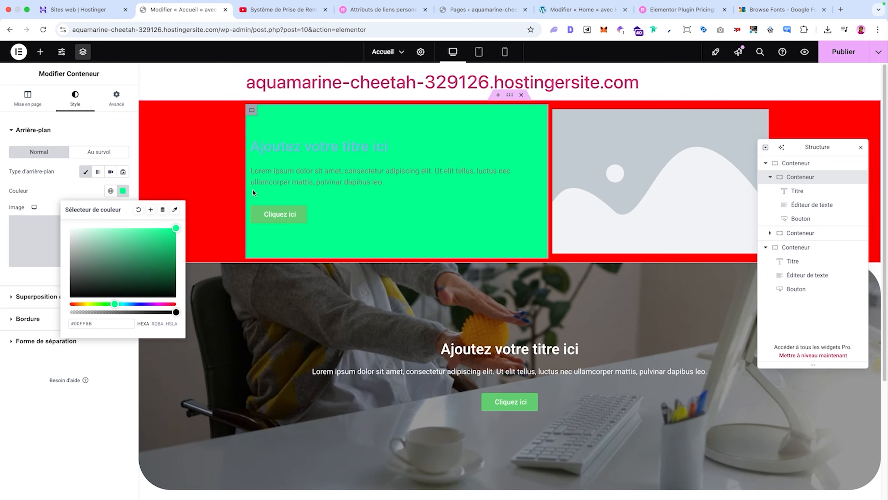
# Give the inner container around the placeholder image a classic black background
pyautogui.click(801, 234)
pyautogui.click(75, 98)
pyautogui.click(86, 171)
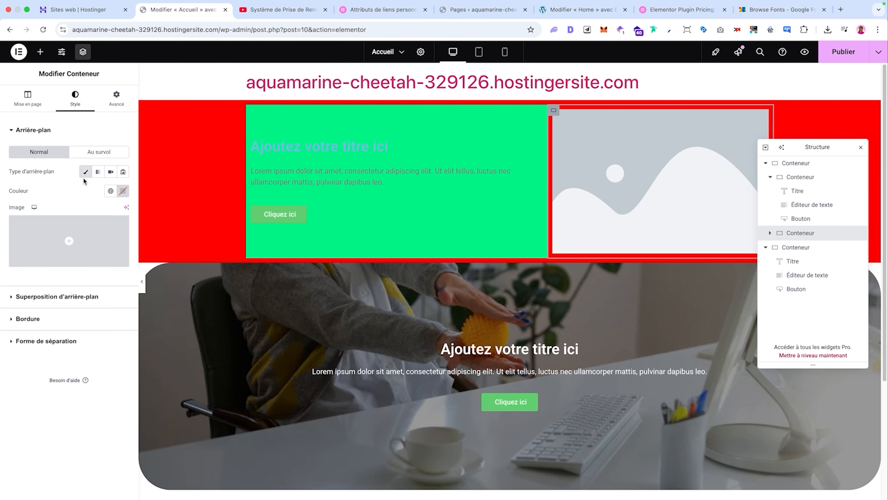
pyautogui.click(123, 191)
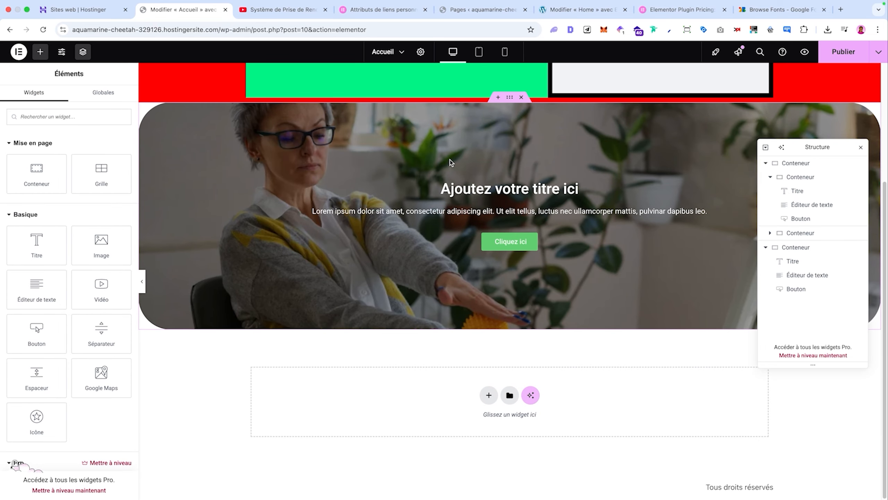
# Add a Flexbox section with four equal columns below the photo container
pyautogui.click(489, 395)
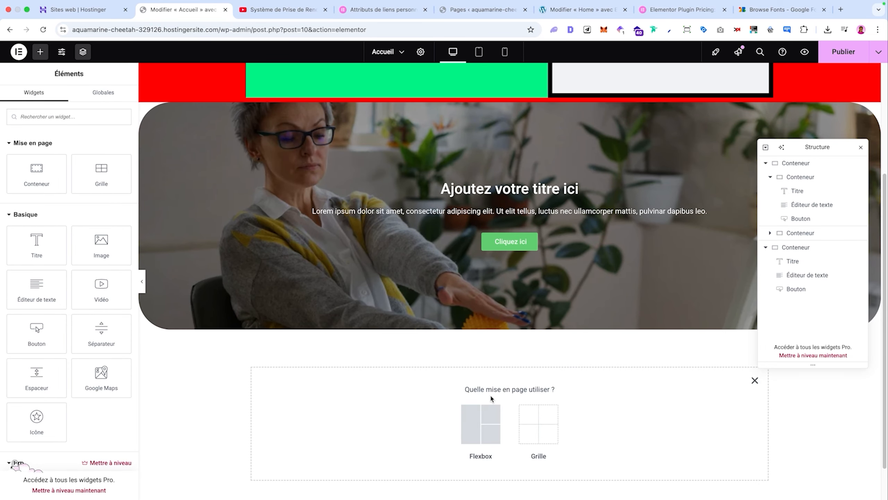
pyautogui.click(482, 420)
pyautogui.scroll(-1, 483, 402)
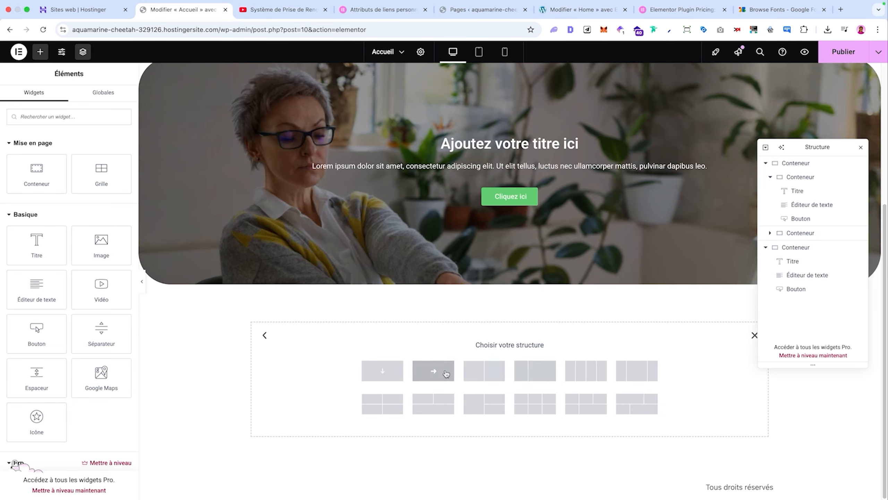
pyautogui.click(263, 335)
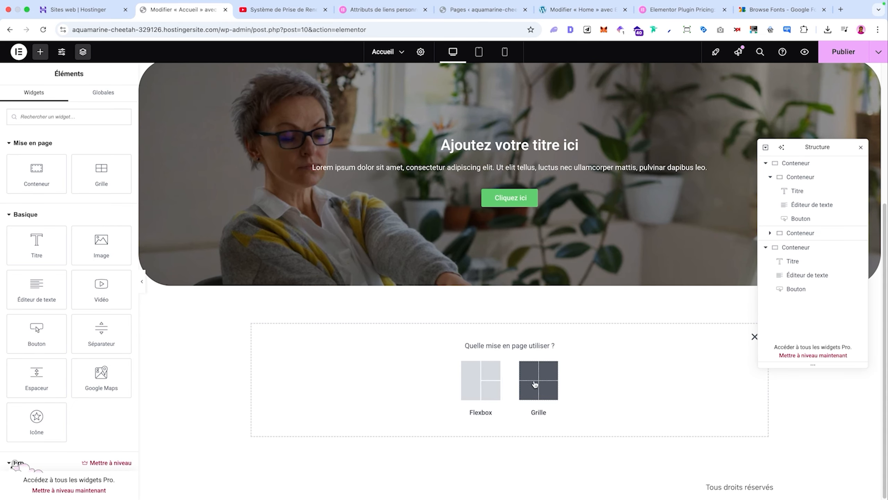
pyautogui.click(482, 383)
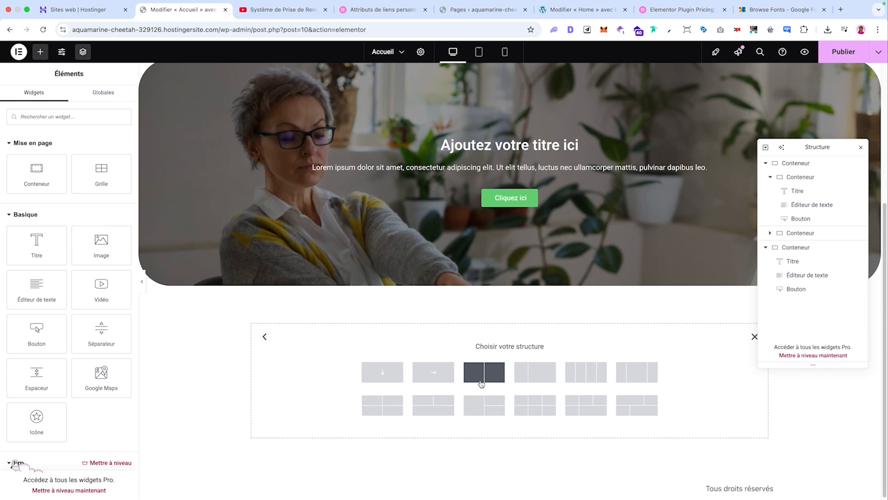
pyautogui.click(586, 370)
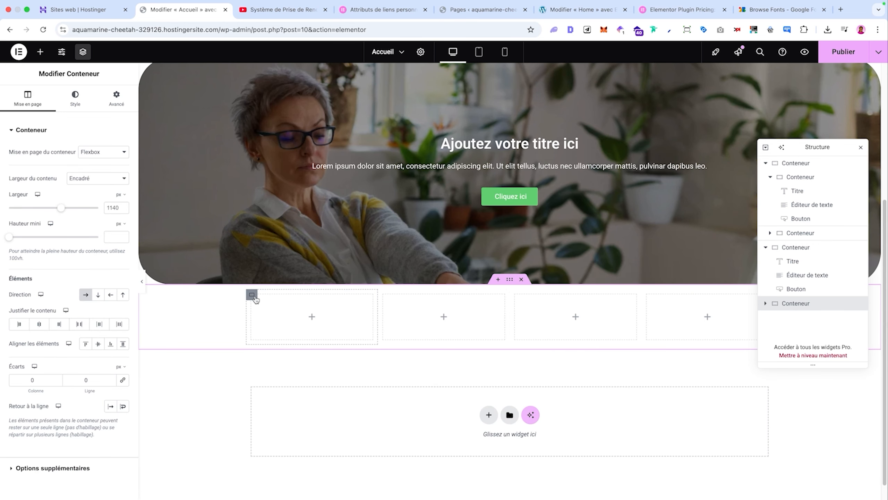
# Set the width of the first column in the new Flexbox section to 58% and close the page structure view
pyautogui.click(256, 296)
pyautogui.moveTo(31, 212); pyautogui.dragTo(61, 212)
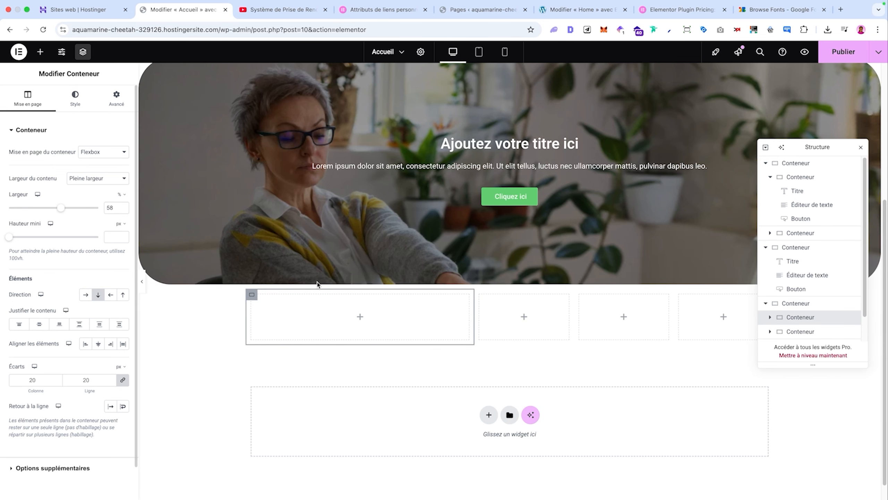
pyautogui.click(861, 147)
# Add a Grille section with three columns and one row below the four-column Flexbox section
pyautogui.click(489, 415)
pyautogui.scroll(-1, 475, 401)
pyautogui.scroll(-1, 475, 402)
pyautogui.click(549, 392)
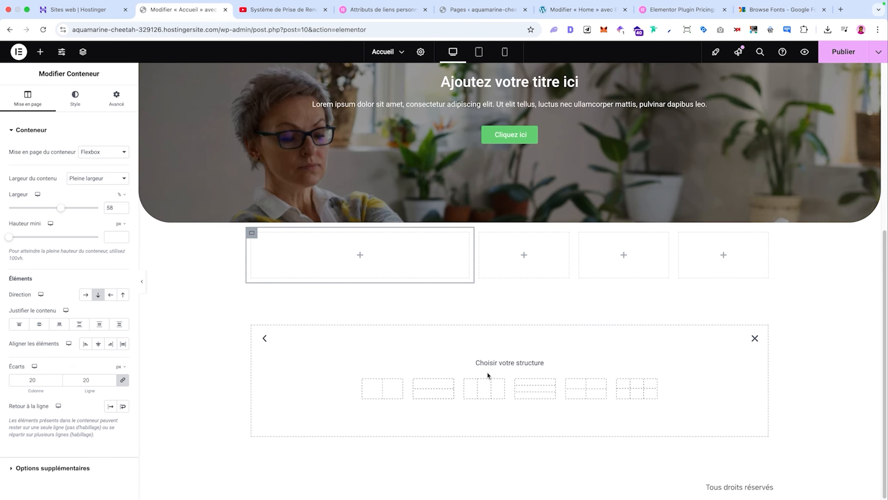
pyautogui.click(484, 386)
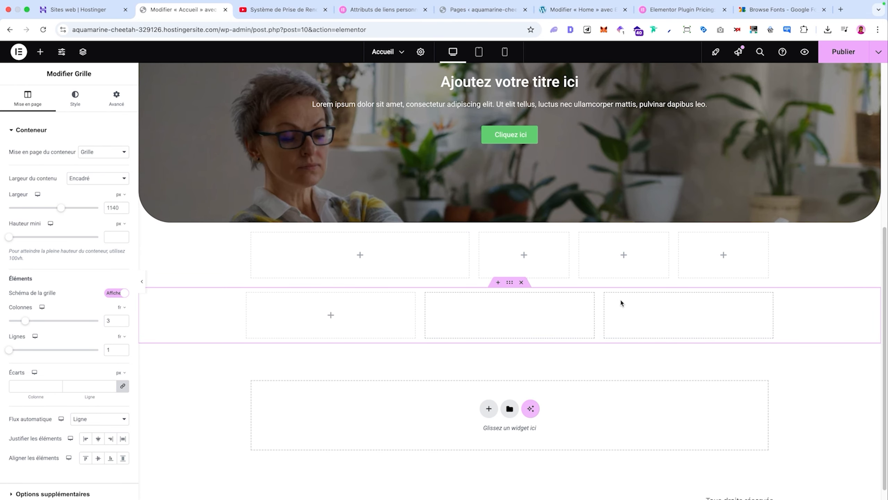
# Set the grid's number of columns to 4
pyautogui.rightClick(748, 302)
pyautogui.press('Escape')
pyautogui.moveTo(26, 323); pyautogui.dragTo(13, 354)
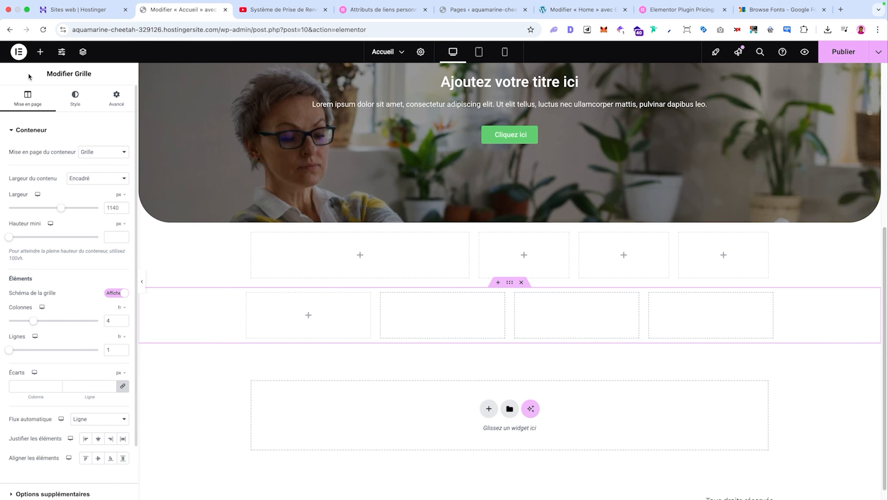
# Add a Titre widget to the first grid cell and duplicate it into the second cell
pyautogui.click(40, 52)
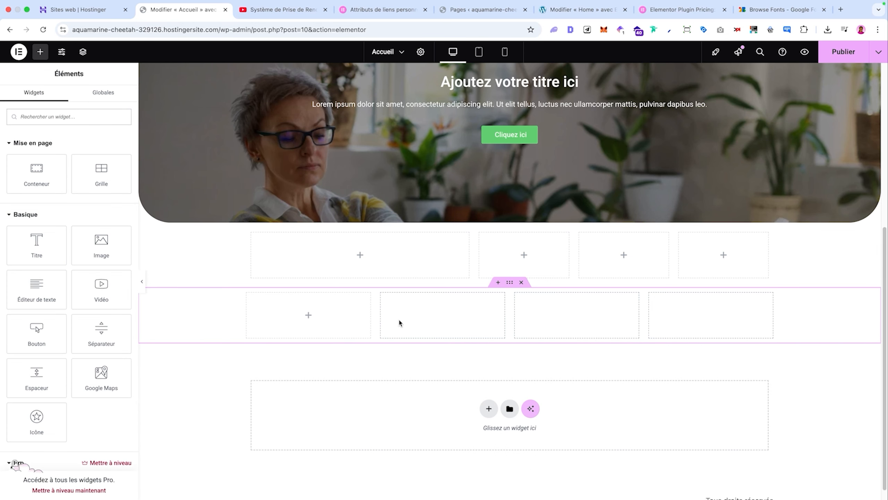
pyautogui.moveTo(53, 255); pyautogui.dragTo(296, 313)
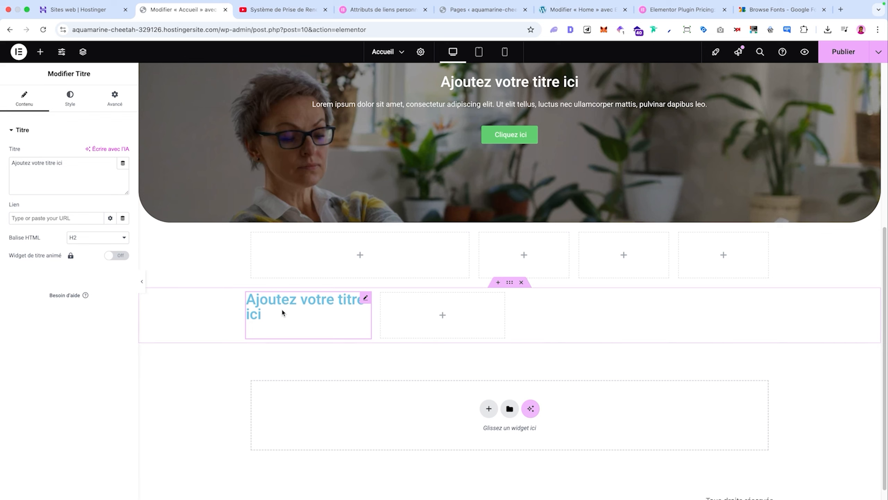
pyautogui.rightClick(278, 305)
pyautogui.click(303, 311)
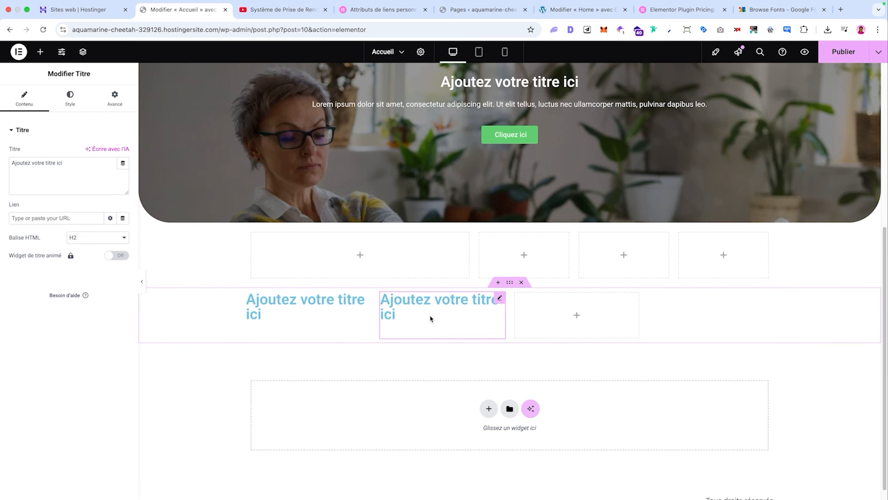
# Move one title from the grid into the wide first Flexbox column and duplicate it there
pyautogui.moveTo(299, 302); pyautogui.dragTo(319, 252)
pyautogui.rightClick(322, 245)
pyautogui.click(348, 272)
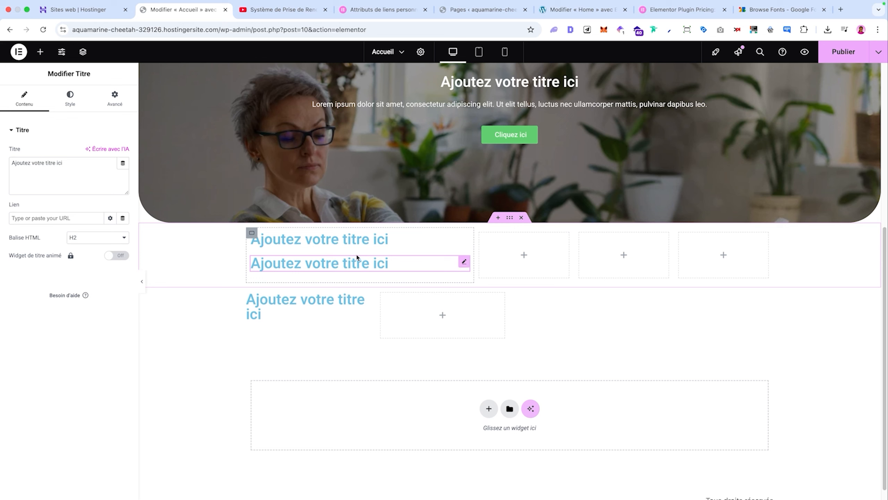
# Delete the remaining title from the grid and place a Conteneur in the first cell instead
pyautogui.rightClick(335, 308)
pyautogui.click(360, 489)
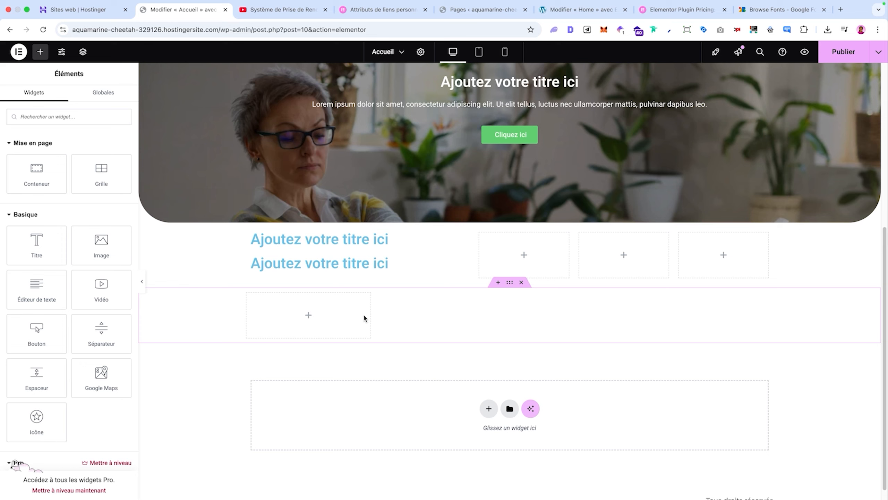
pyautogui.moveTo(33, 174); pyautogui.dragTo(272, 319)
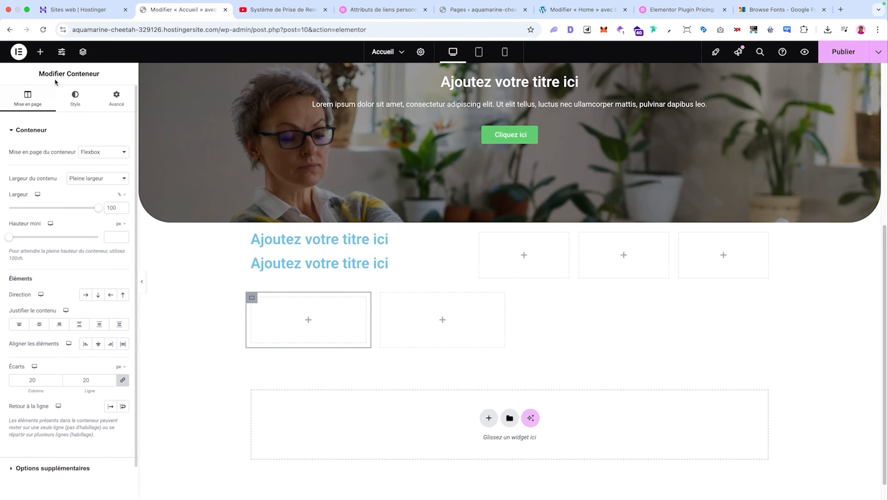
# Fill the first grid cell's container with an Image, a Titre and an Éditeur de texte widget, stacked vertically
pyautogui.click(41, 51)
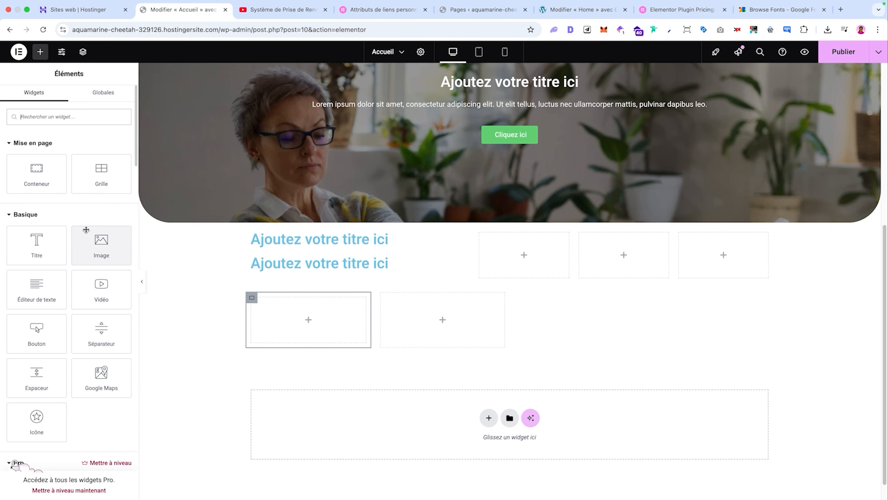
pyautogui.moveTo(86, 230); pyautogui.dragTo(315, 320)
pyautogui.click(40, 51)
pyautogui.moveTo(37, 289); pyautogui.dragTo(295, 404)
pyautogui.scroll(-2, 298, 399)
# Examine in the page structure how the grid nests its container with the image, title and text widgets
pyautogui.click(83, 52)
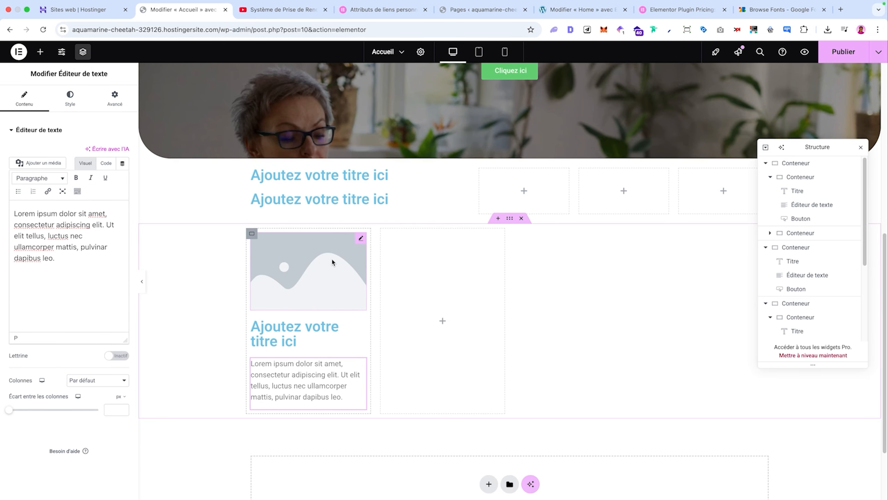
pyautogui.click(510, 218)
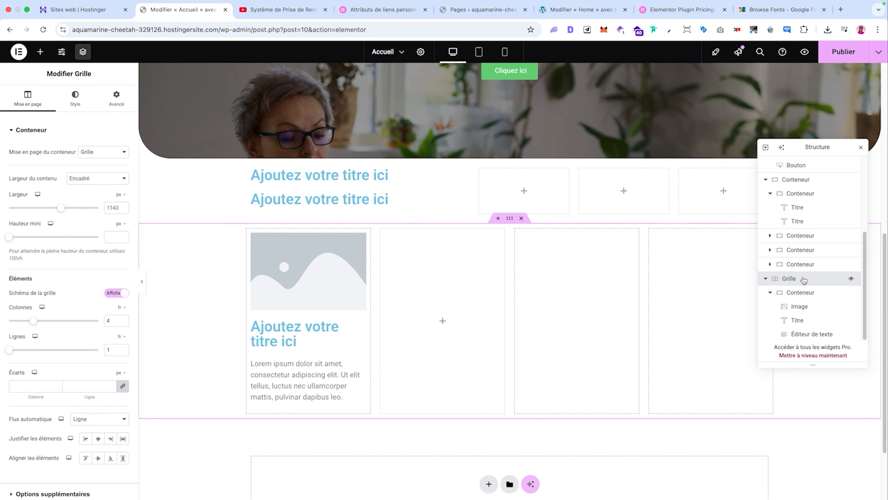
pyautogui.scroll(1, 776, 301)
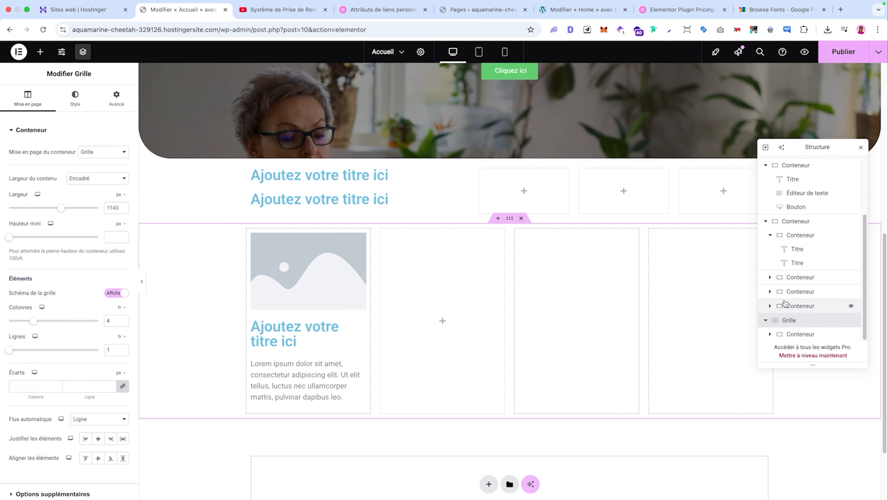
pyautogui.scroll(-1, 773, 335)
pyautogui.click(818, 307)
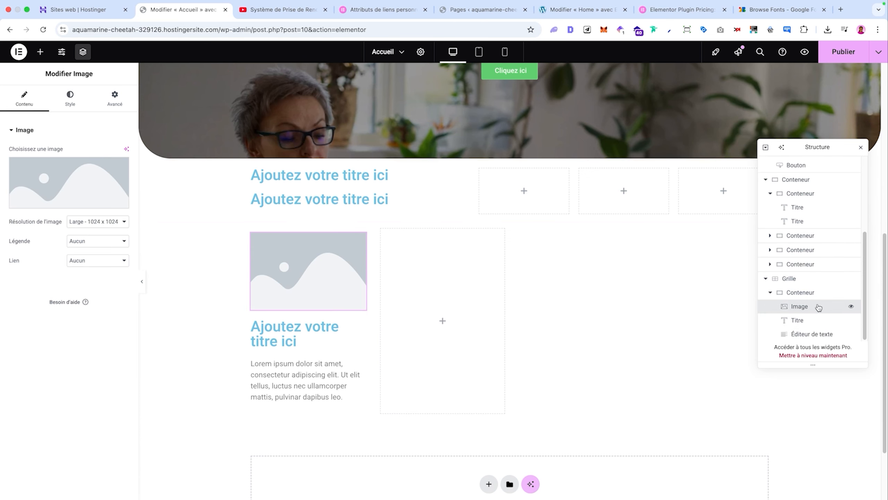
pyautogui.click(815, 320)
pyautogui.scroll(-1, 815, 334)
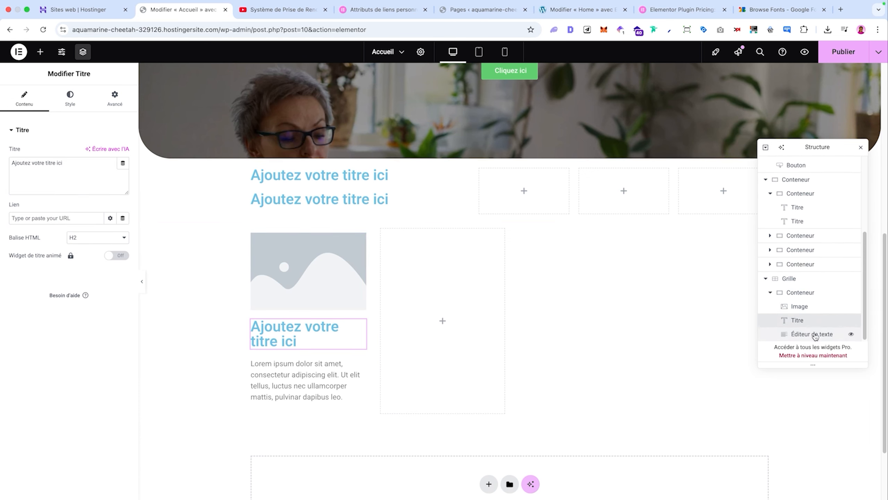
pyautogui.click(815, 334)
pyautogui.click(800, 292)
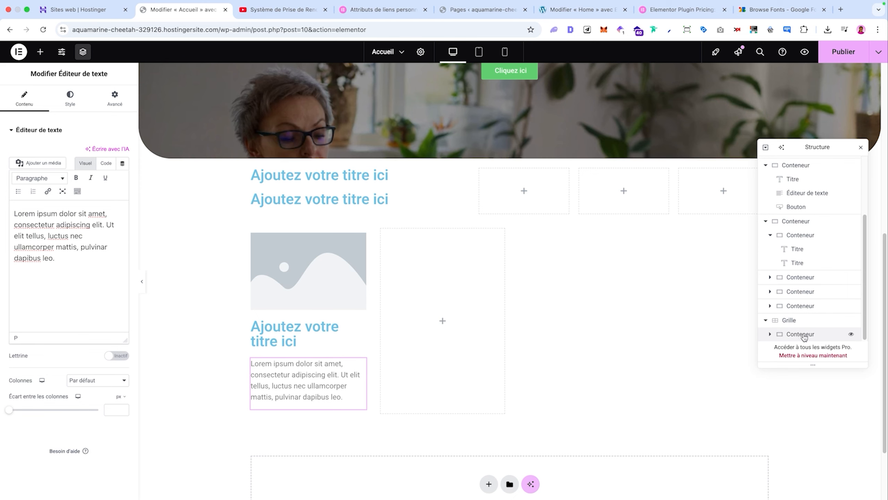
# Duplicate the container holding the image, title and text until all four grid cells are filled
pyautogui.click(802, 334)
pyautogui.rightClick(803, 334)
pyautogui.click(810, 276)
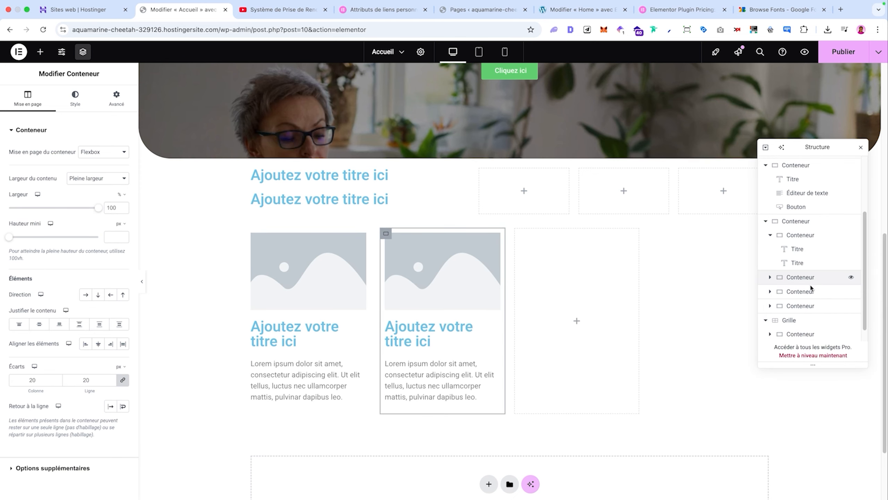
pyautogui.rightClick(801, 320)
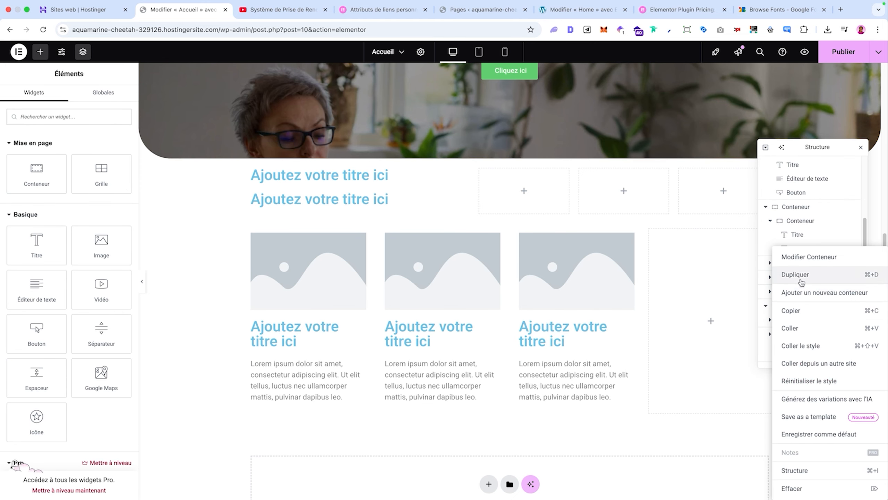
pyautogui.click(803, 275)
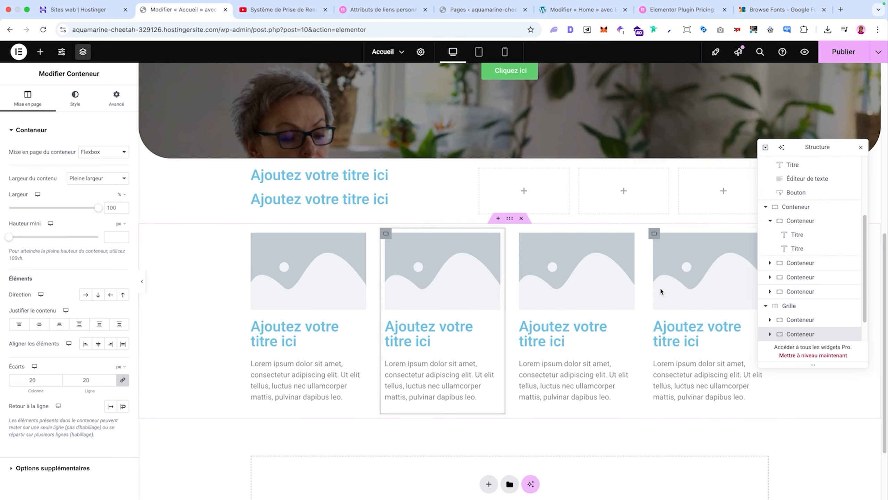
# Close the page structure view and try a different column count for the grid, then set it back to 4
pyautogui.press('super+i')
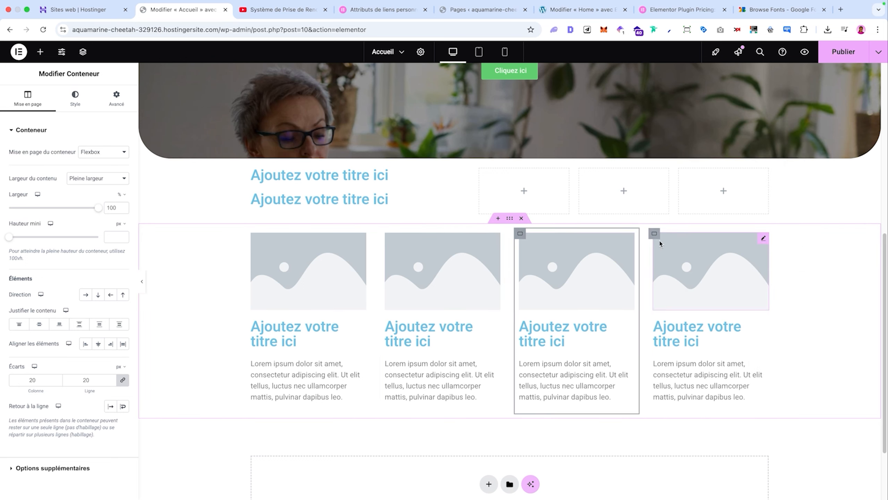
pyautogui.rightClick(647, 237)
pyautogui.click(576, 230)
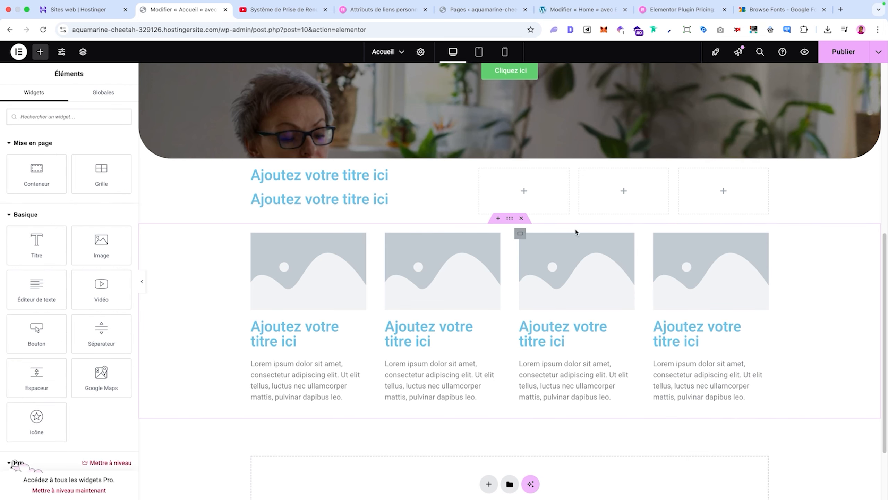
pyautogui.click(507, 220)
pyautogui.click(16, 322)
pyautogui.moveTo(21, 324)
pyautogui.mouseDown()
pyautogui.moveTo(51, 324)
pyautogui.moveTo(33, 322)
pyautogui.mouseUp()
pyautogui.scroll(-3, 418, 311)
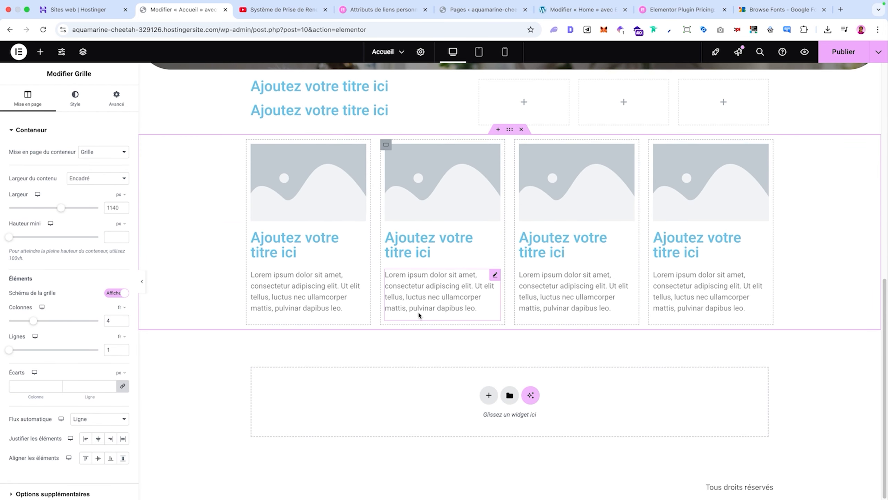
# Add an empty Flexbox container with row direction below the four-card grid
pyautogui.rightClick(345, 231)
pyautogui.click(488, 394)
pyautogui.click(492, 408)
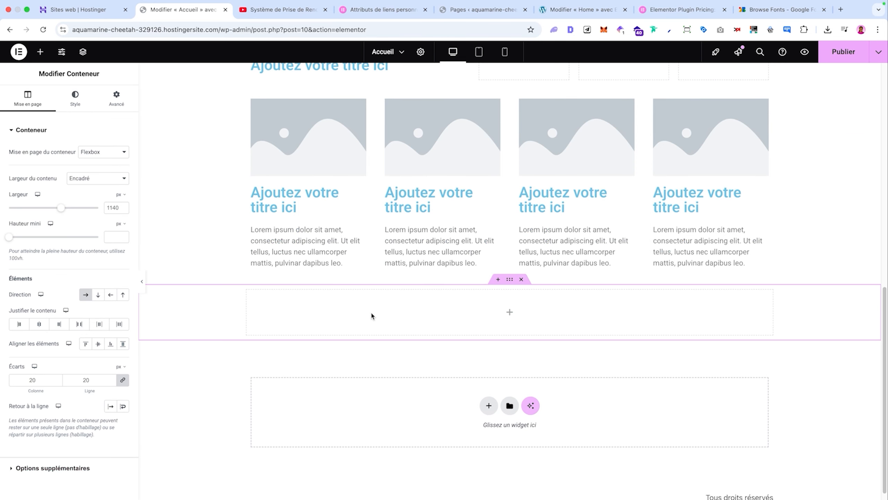
# Paste the image, title and text card into the empty Flexbox container until it holds four cards, and select the parent container
pyautogui.rightClick(372, 311)
pyautogui.click(405, 330)
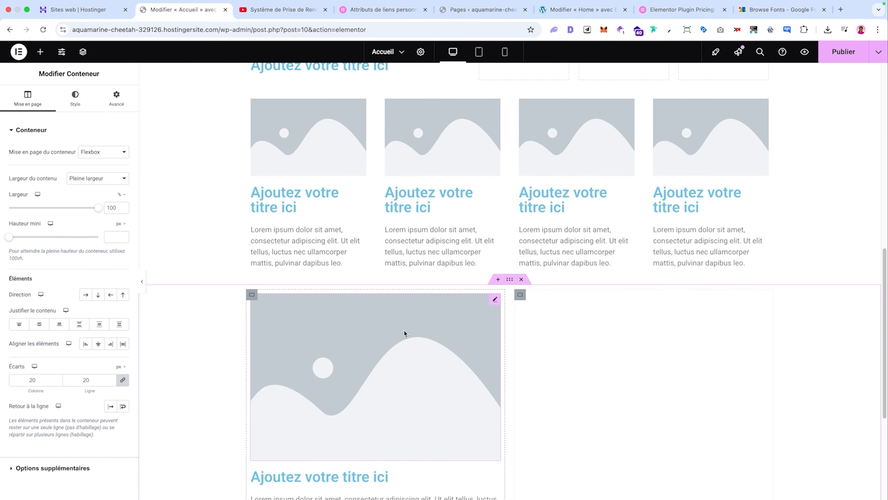
pyautogui.scroll(-5, 404, 330)
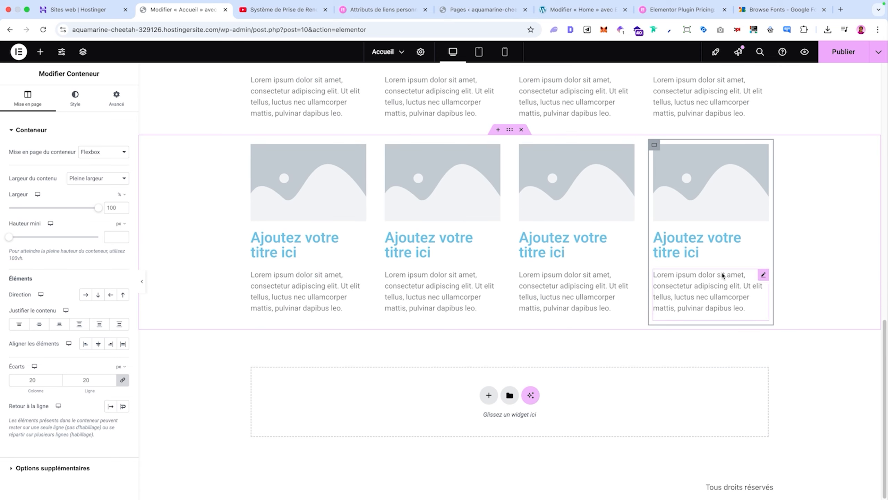
pyautogui.click(509, 130)
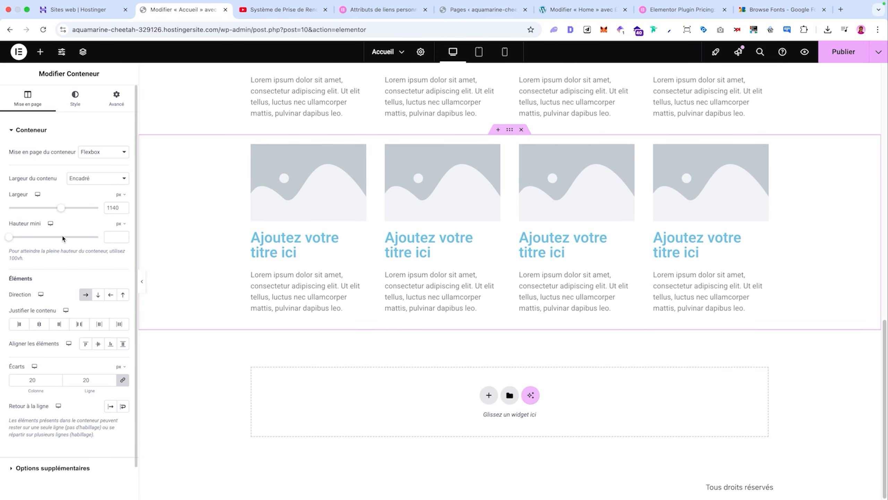
# Insert a container between the hero section's text and button, move the button into it and duplicate the button
pyautogui.scroll(7, 420, 203)
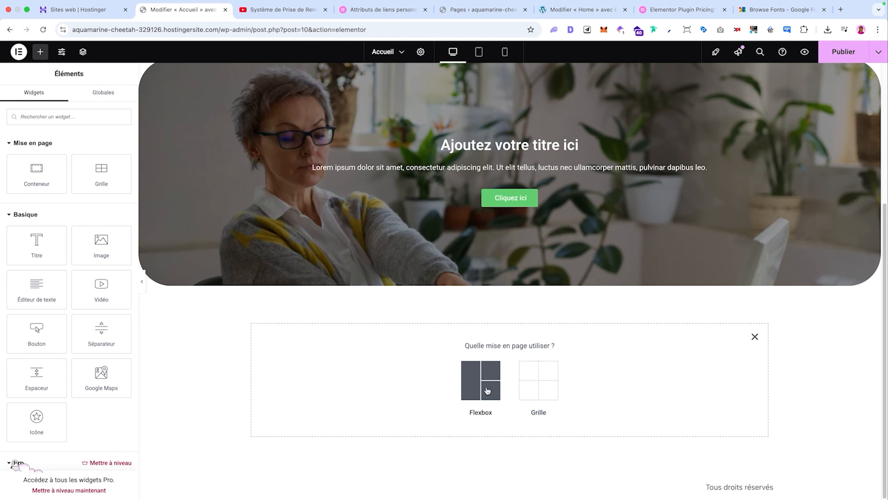
pyautogui.click(754, 338)
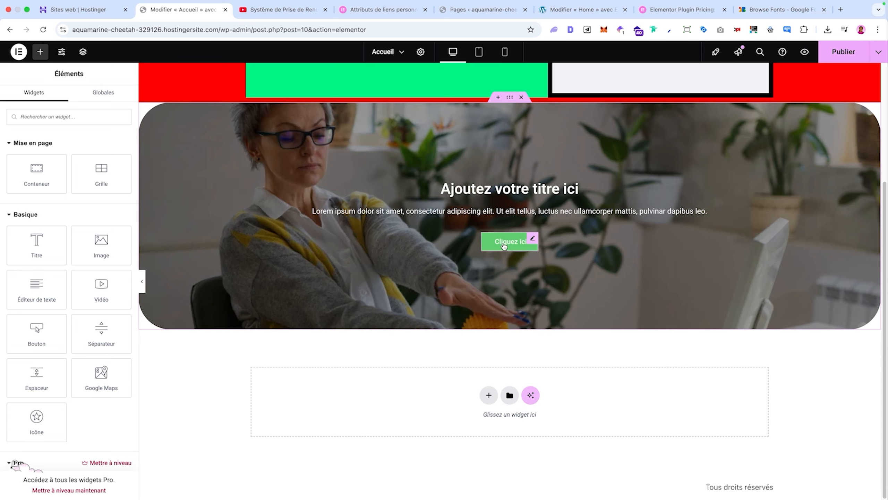
pyautogui.moveTo(52, 173); pyautogui.dragTo(465, 218)
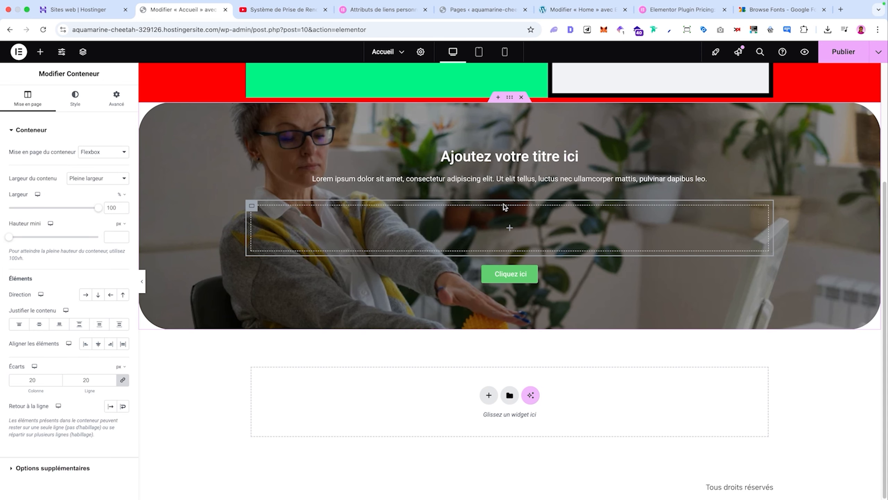
pyautogui.moveTo(493, 276); pyautogui.dragTo(479, 226)
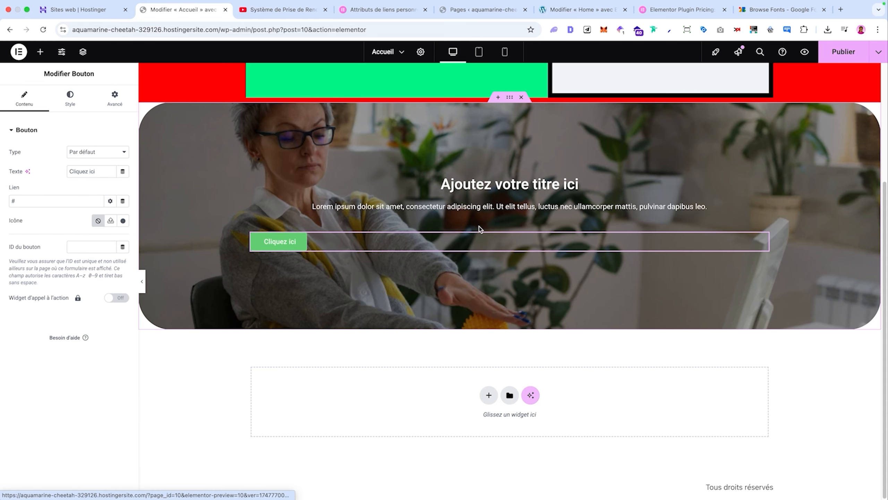
pyautogui.press('super+d')
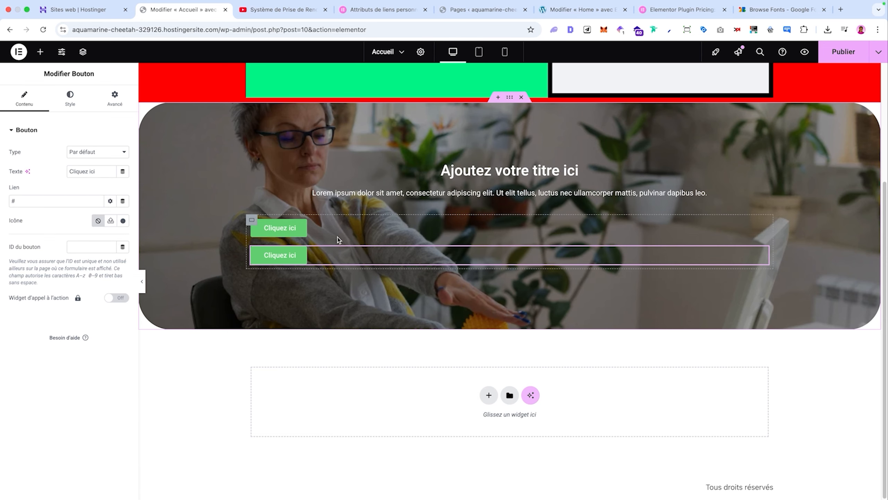
# Arrange the two hero buttons in a row by setting their container's direction to horizontal and centring its content
pyautogui.click(251, 220)
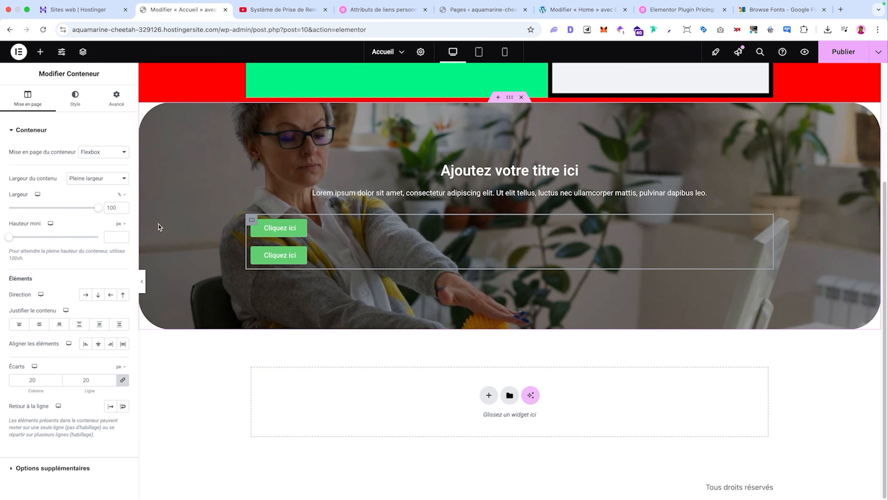
pyautogui.click(86, 295)
pyautogui.click(40, 326)
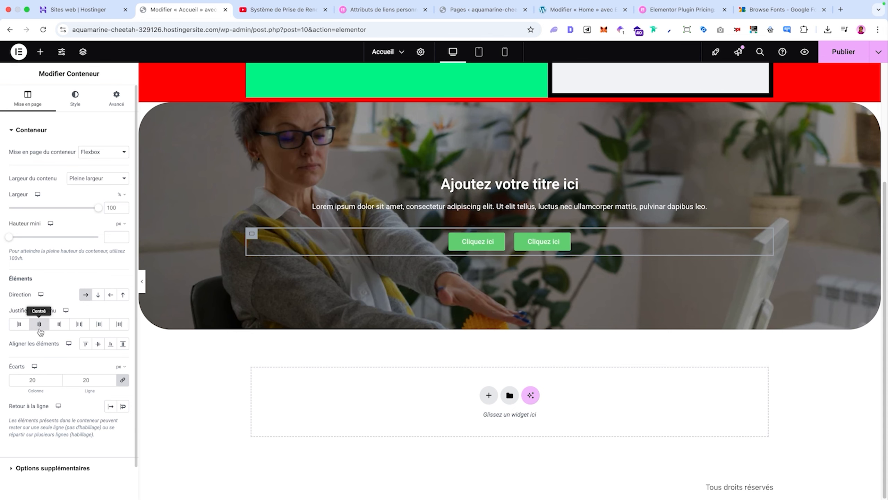
# Add a column-direction Flexbox container below the hero and place a Titre widget and an Éditeur de texte widget in it
pyautogui.click(489, 395)
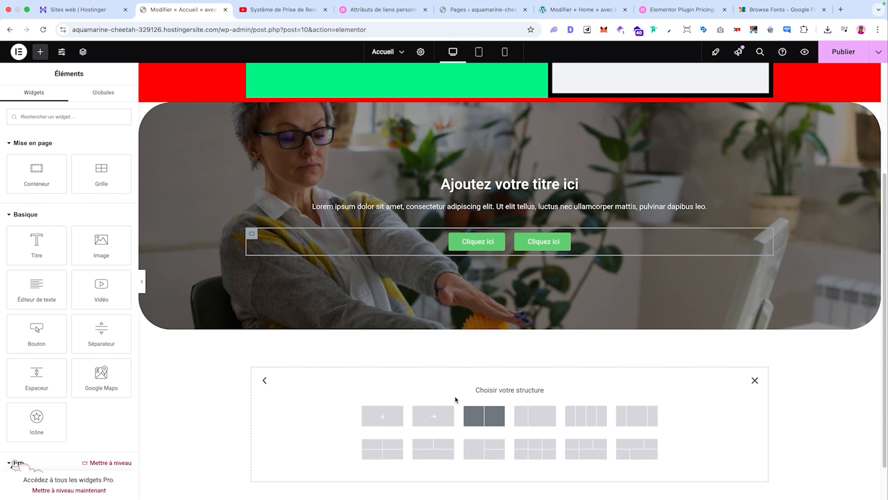
pyautogui.scroll(-2, 437, 400)
pyautogui.click(393, 372)
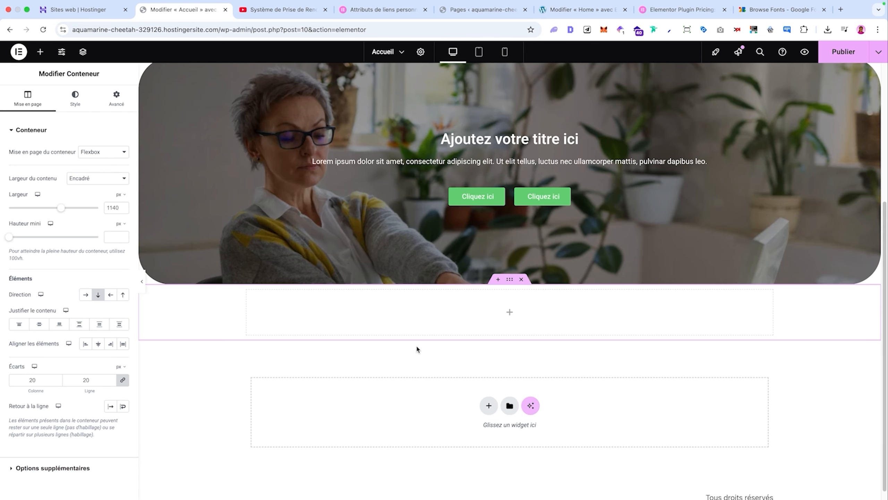
pyautogui.click(41, 51)
pyautogui.moveTo(51, 238); pyautogui.dragTo(454, 318)
pyautogui.click(37, 52)
pyautogui.moveTo(36, 285); pyautogui.dragTo(350, 325)
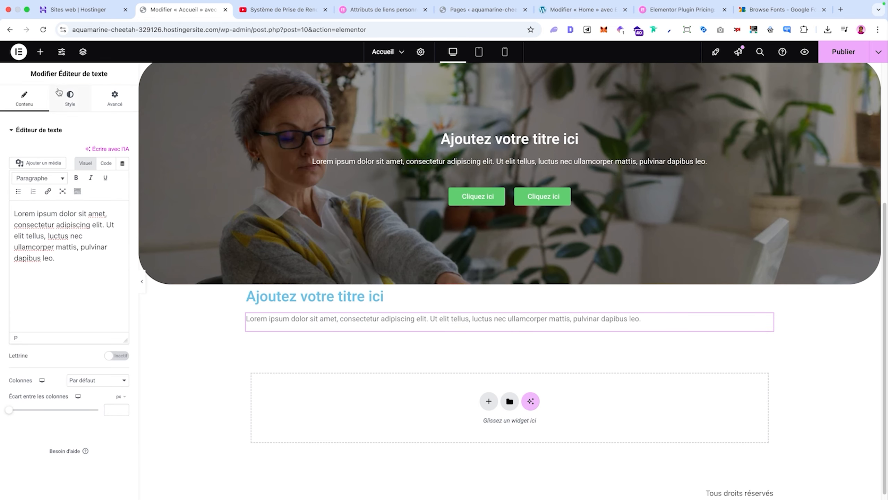
# Add a Grille below the section's text and nest a Conteneur in its first cell
pyautogui.click(40, 51)
pyautogui.moveTo(103, 180); pyautogui.dragTo(341, 332)
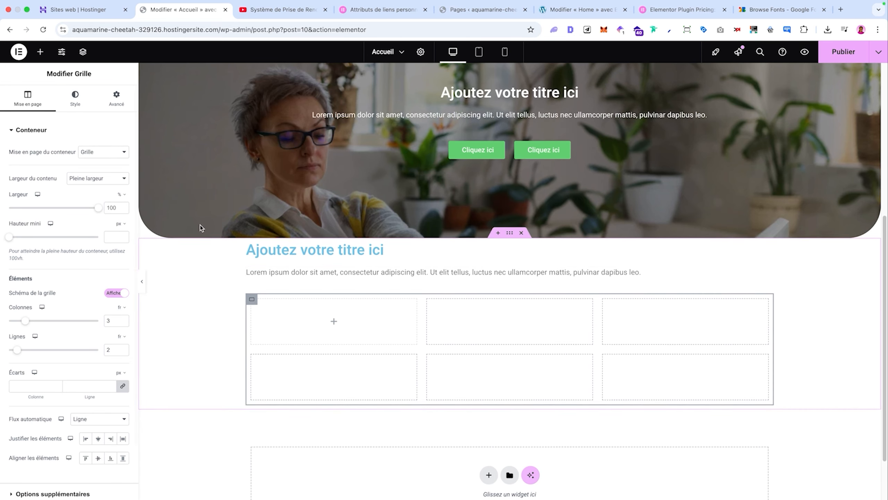
pyautogui.click(41, 51)
pyautogui.moveTo(50, 166); pyautogui.dragTo(372, 285)
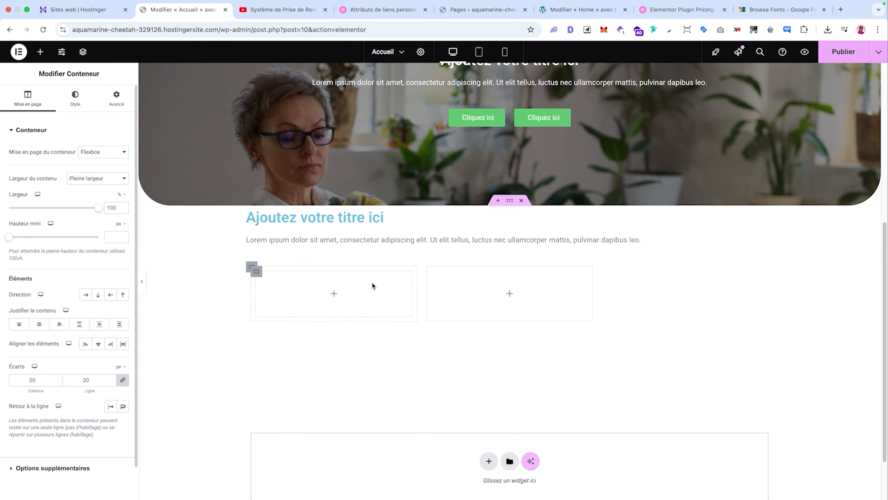
# Examine in the page structure how the section nests its title, text and grid with the inner container
pyautogui.click(83, 51)
pyautogui.click(836, 280)
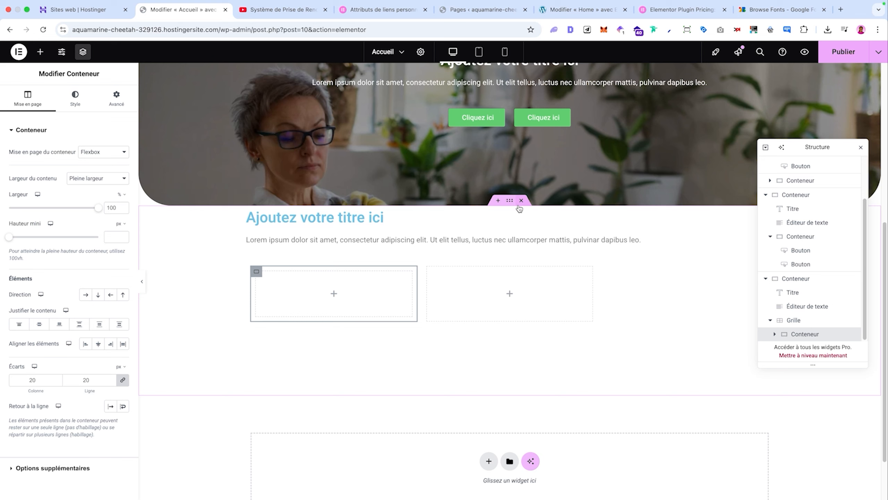
pyautogui.click(809, 294)
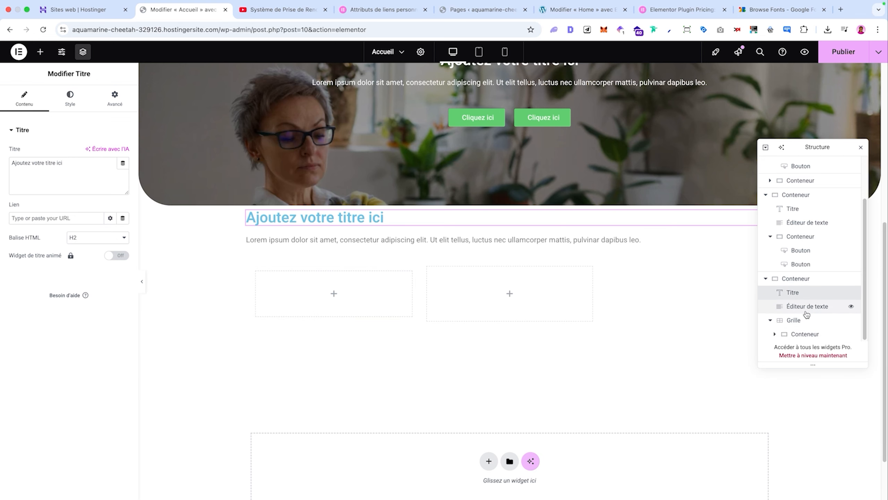
pyautogui.click(806, 312)
pyautogui.click(808, 320)
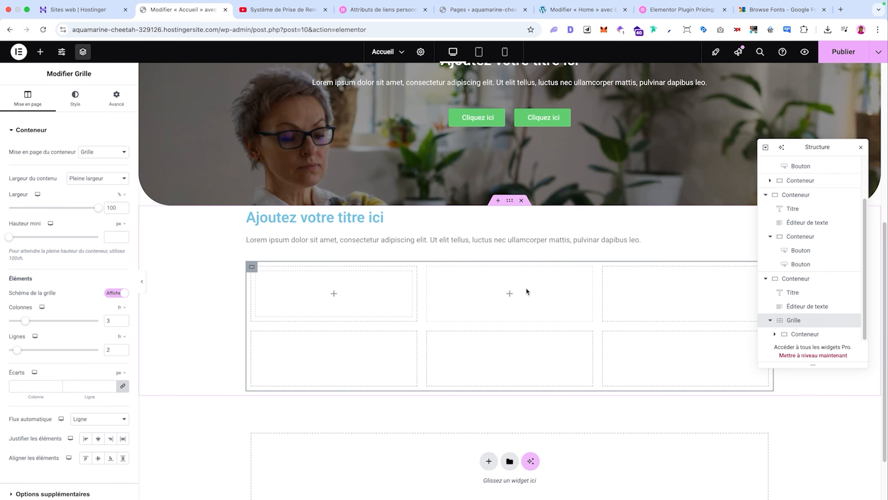
# Add a column-direction Flexbox container below the grid section, followed by a grid with one column and two rows
pyautogui.scroll(-2, 518, 308)
pyautogui.click(489, 395)
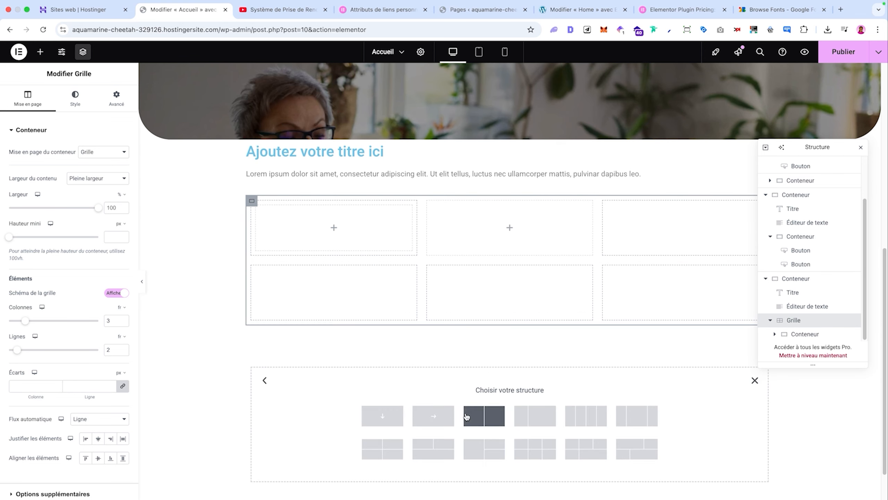
pyautogui.click(382, 416)
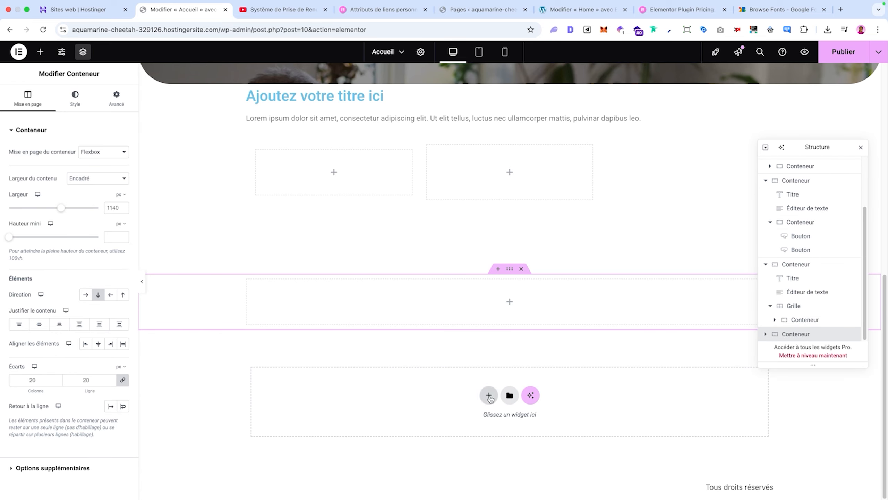
pyautogui.click(489, 395)
pyautogui.click(537, 409)
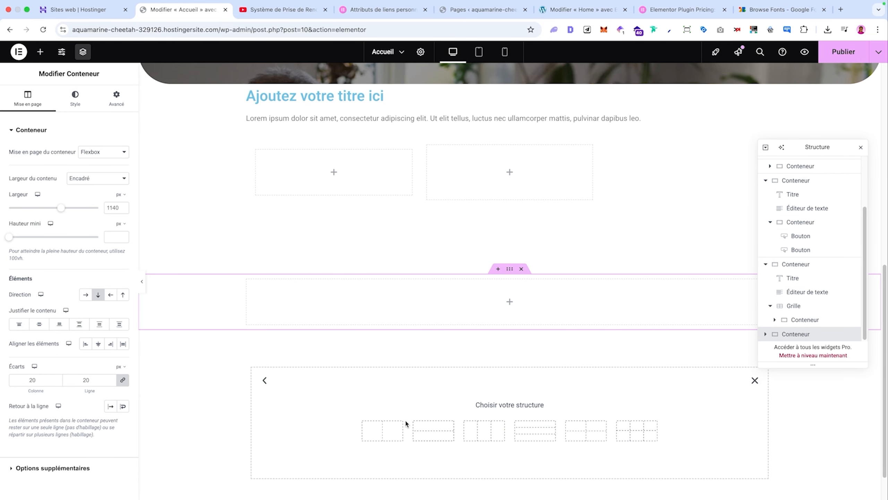
pyautogui.click(434, 430)
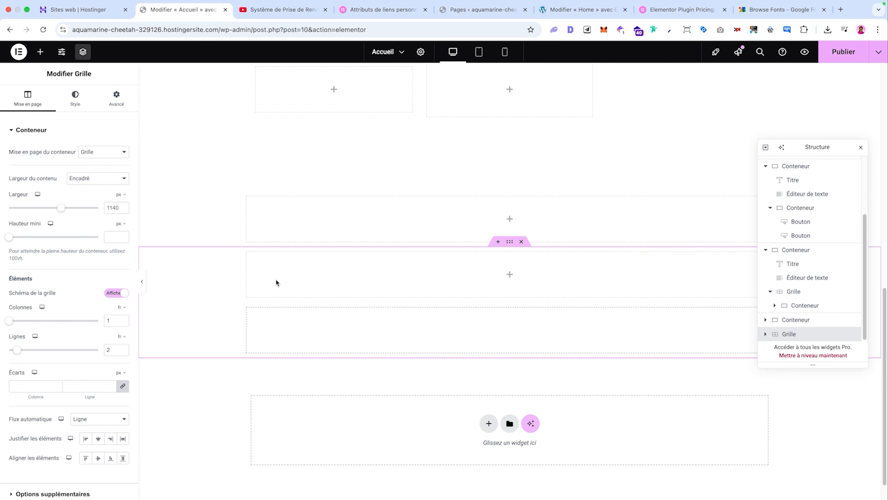
# Examine the hero container's Avancé settings, including its margins, padding, position and motion effects
pyautogui.scroll(3, 287, 281)
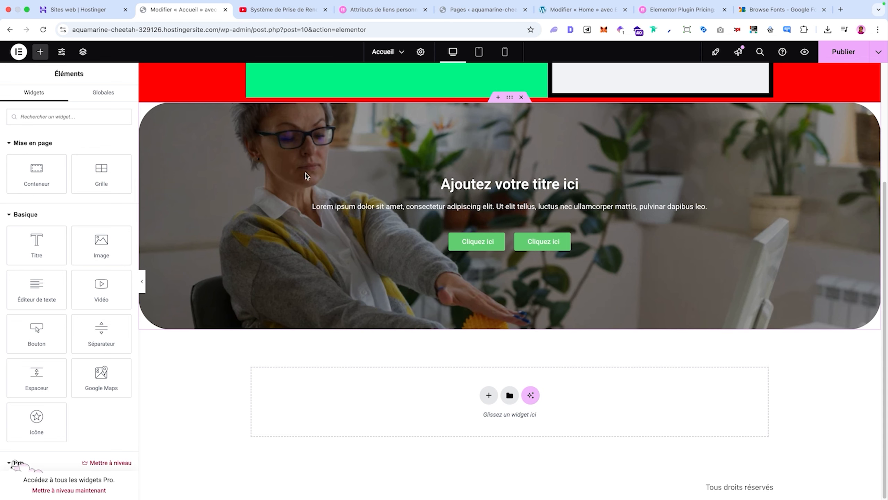
pyautogui.rightClick(403, 194)
pyautogui.click(415, 200)
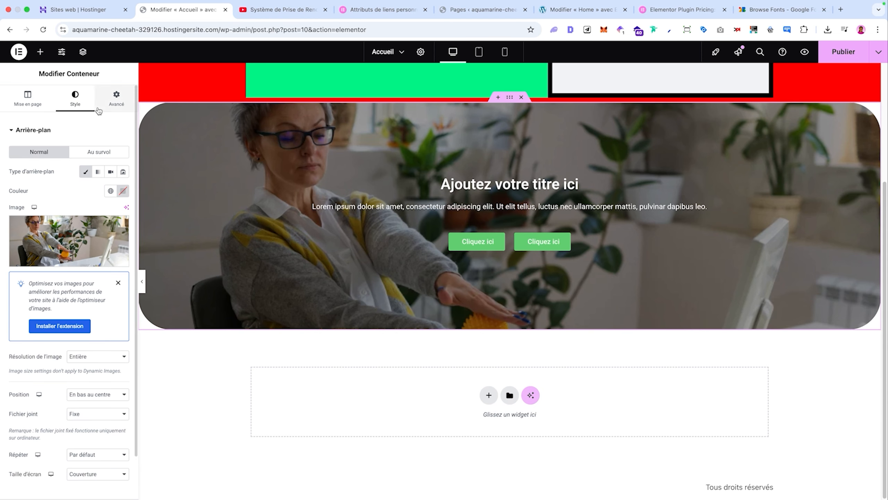
pyautogui.click(114, 99)
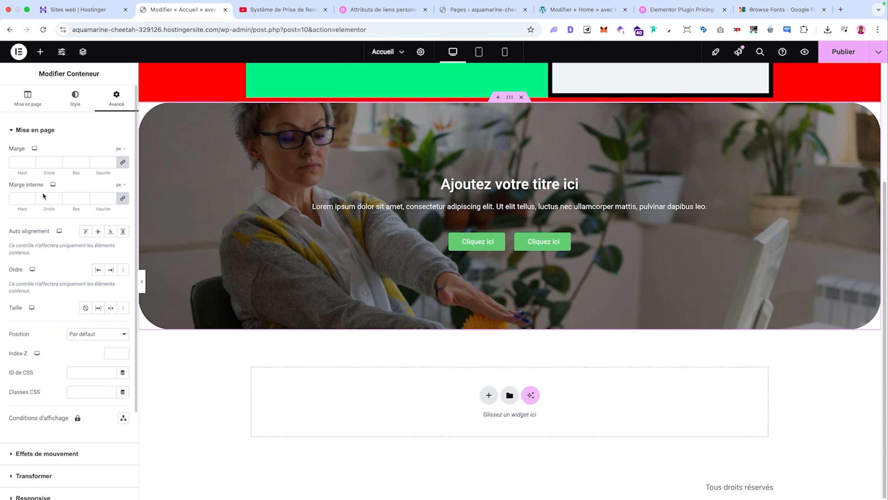
pyautogui.scroll(-3, 54, 237)
pyautogui.scroll(4, 60, 237)
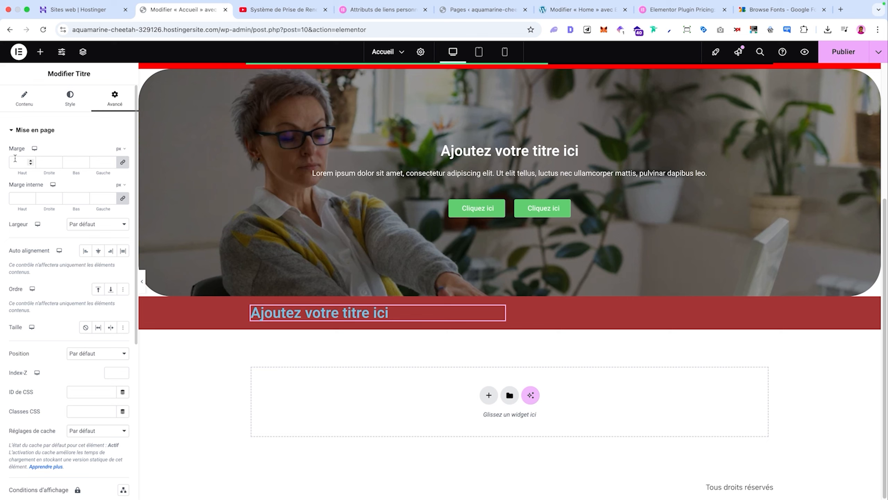
# Add a second Titre widget below the existing title in the red container
pyautogui.moveTo(9, 150); pyautogui.dragTo(25, 151)
pyautogui.click(41, 51)
pyautogui.moveTo(47, 260); pyautogui.dragTo(332, 325)
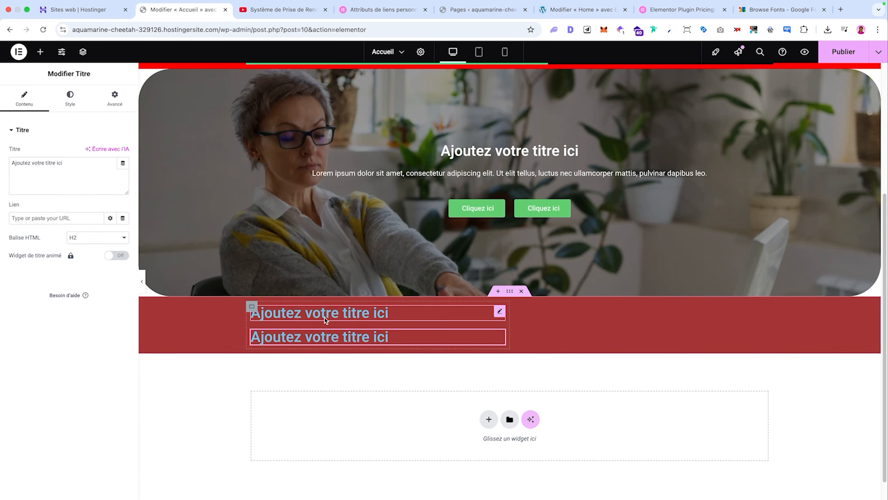
# Unlink the second title's margin values and set its top margin to 100 px
pyautogui.click(115, 98)
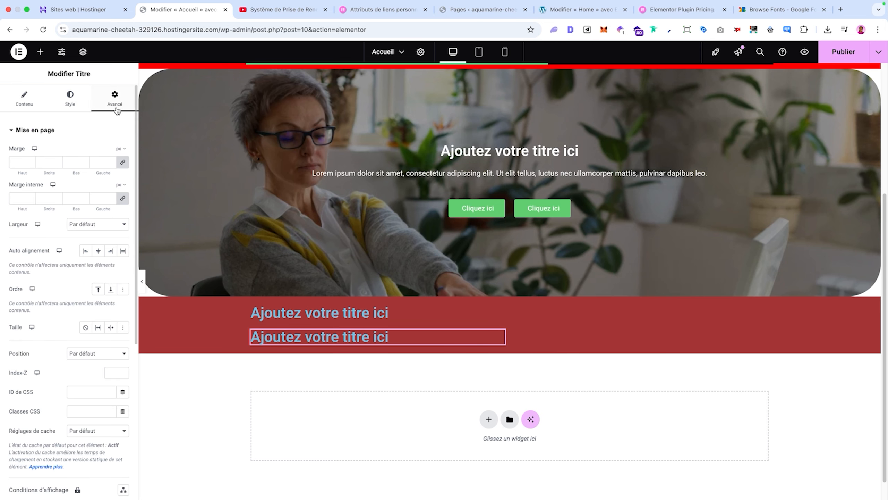
pyautogui.click(125, 164)
pyautogui.write('100')
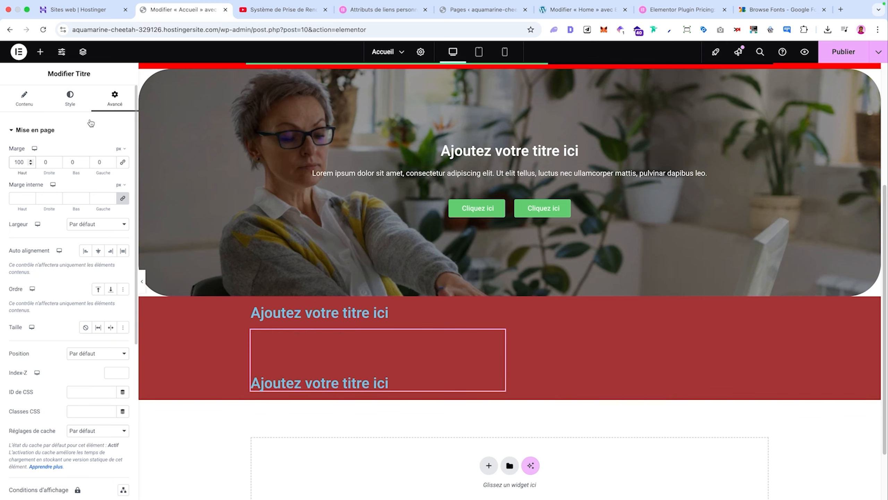
# Reset the second title's top margin to 0 and set its left margin to 64 px
pyautogui.press('BackSpace')
pyautogui.press('BackSpace')
pyautogui.press('BackSpace')
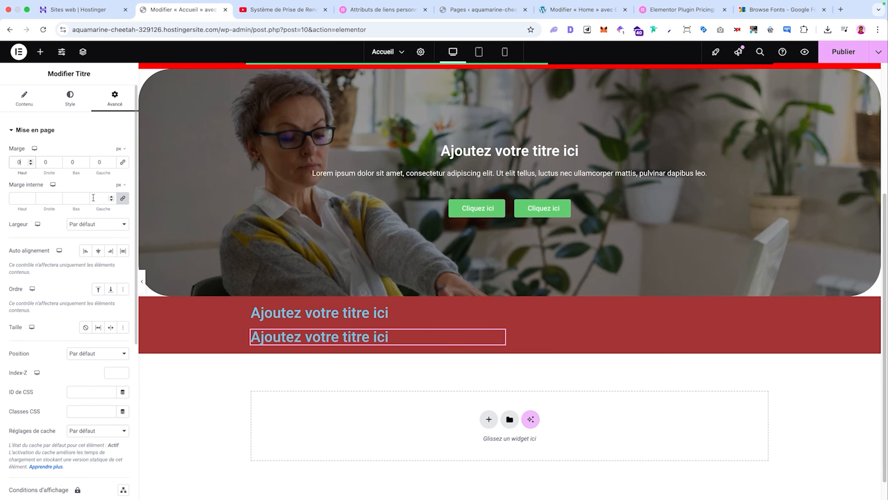
pyautogui.moveTo(105, 174); pyautogui.dragTo(133, 166)
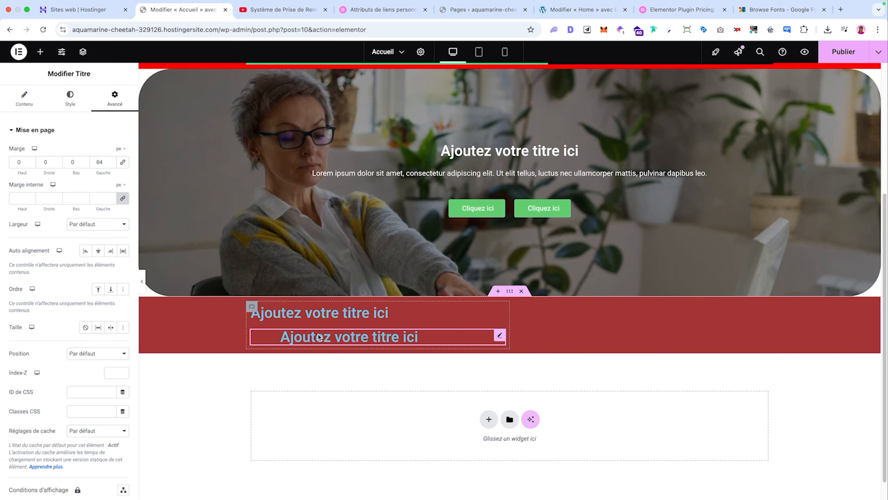
# Give the inner container holding the titles a classic background in black
pyautogui.click(252, 306)
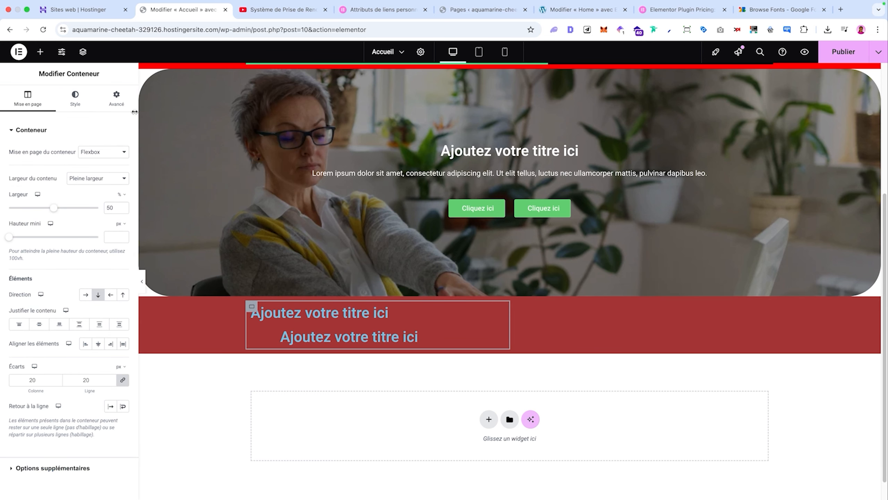
pyautogui.click(75, 98)
pyautogui.click(85, 171)
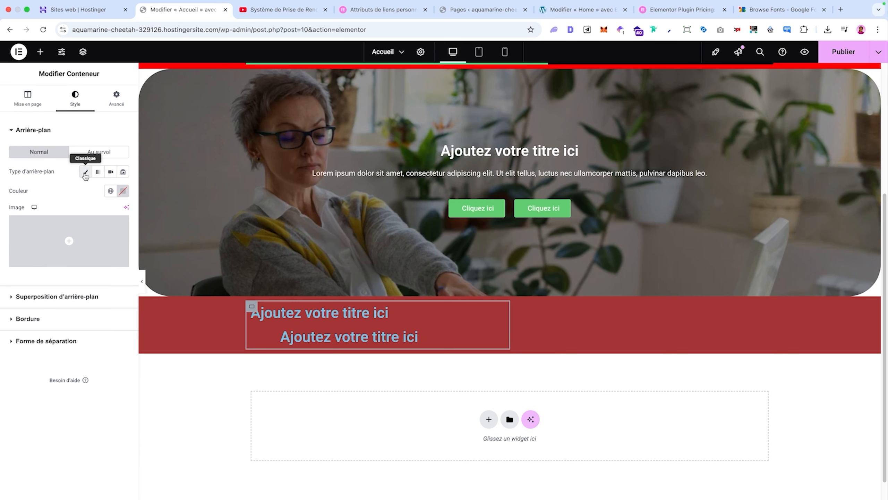
pyautogui.click(125, 194)
pyautogui.moveTo(105, 282); pyautogui.dragTo(26, 358)
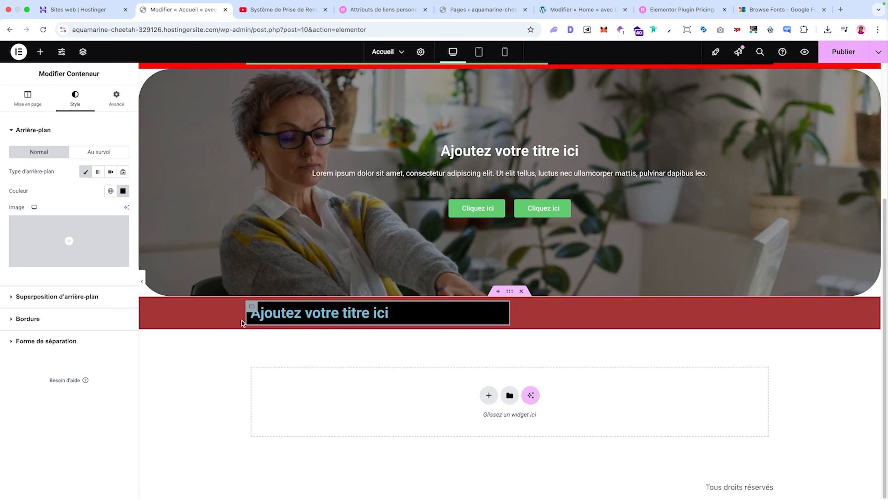
# Add another Titre widget to the black container, next to the existing title
pyautogui.click(40, 51)
pyautogui.moveTo(36, 238); pyautogui.dragTo(300, 317)
# Try a linked margin on each title in the black container, 40 px on all sides of the lower one, and delete the lower title
pyautogui.click(115, 98)
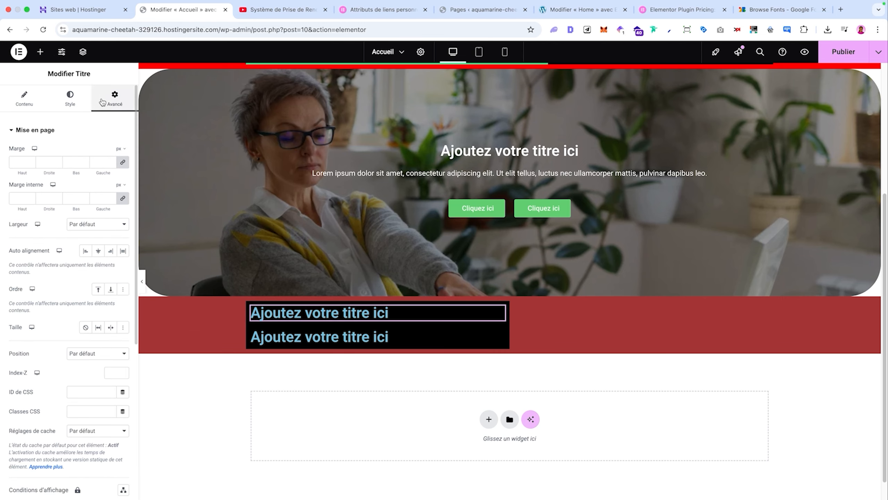
pyautogui.moveTo(18, 174); pyautogui.dragTo(36, 174)
pyautogui.click(315, 370)
pyautogui.click(114, 98)
pyautogui.moveTo(19, 172); pyautogui.dragTo(40, 173)
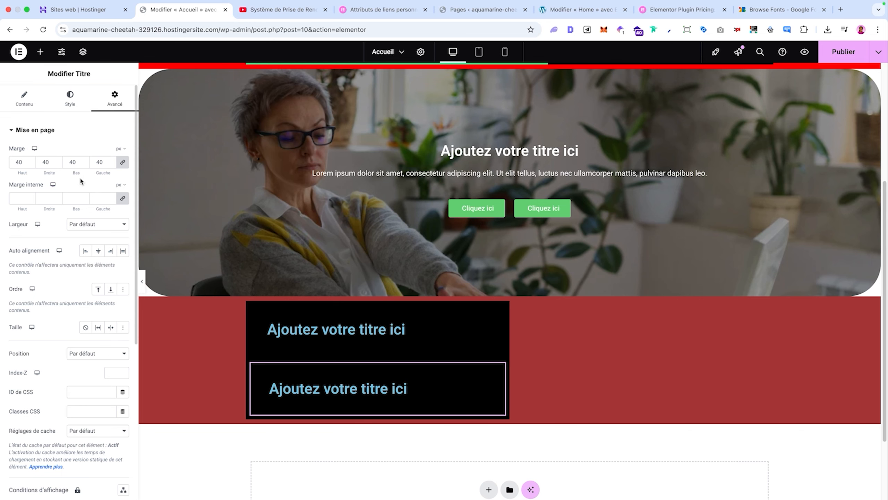
pyautogui.rightClick(327, 390)
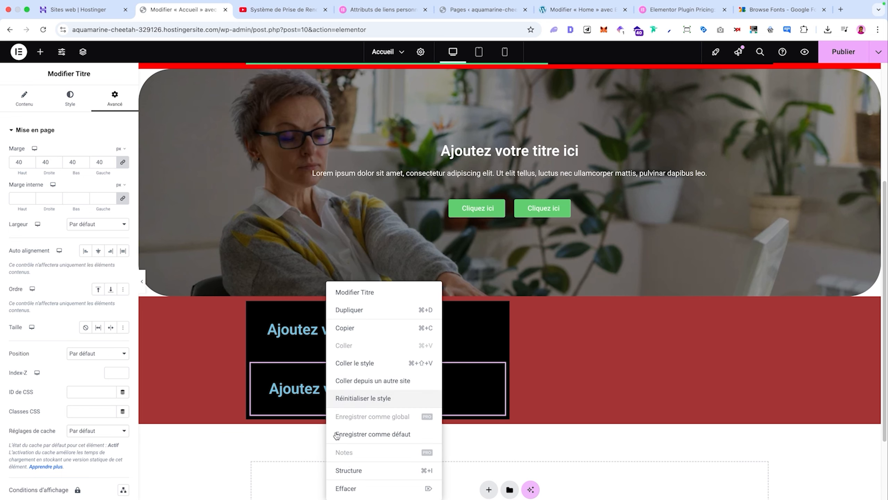
pyautogui.click(351, 489)
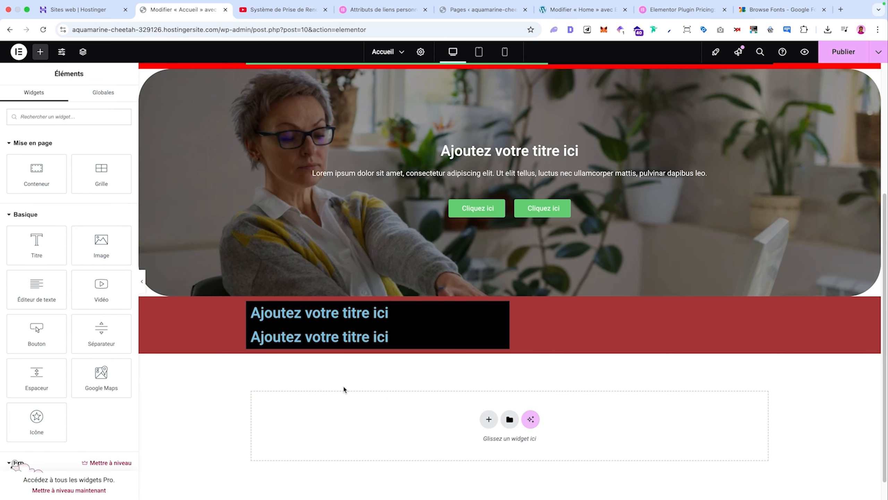
# Increase the black container's padding (Marge interne) equally on all four sides
pyautogui.click(252, 308)
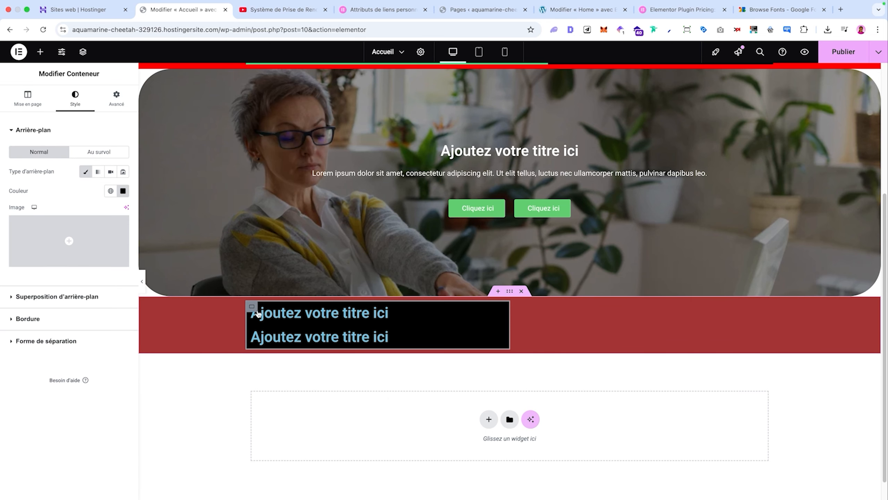
pyautogui.click(116, 97)
pyautogui.moveTo(21, 209); pyautogui.dragTo(48, 208)
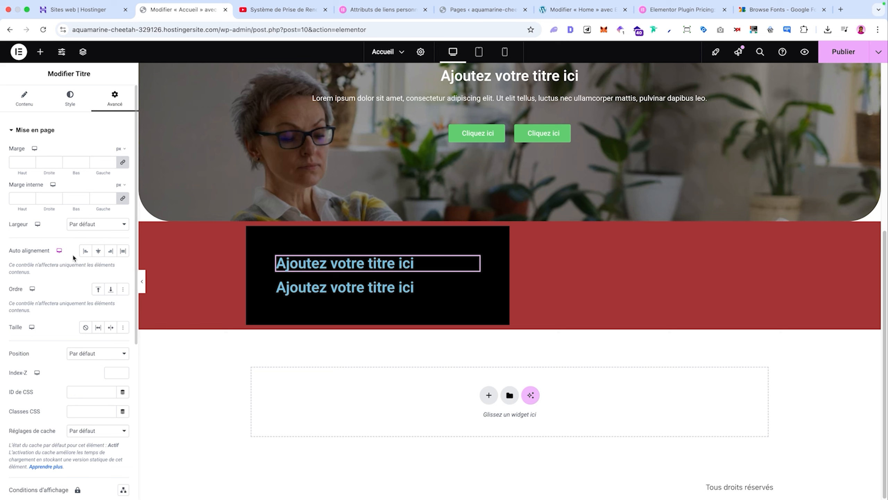
# Try the end, centre and start self-alignments on the upper title and set it to Étirée
pyautogui.click(76, 104)
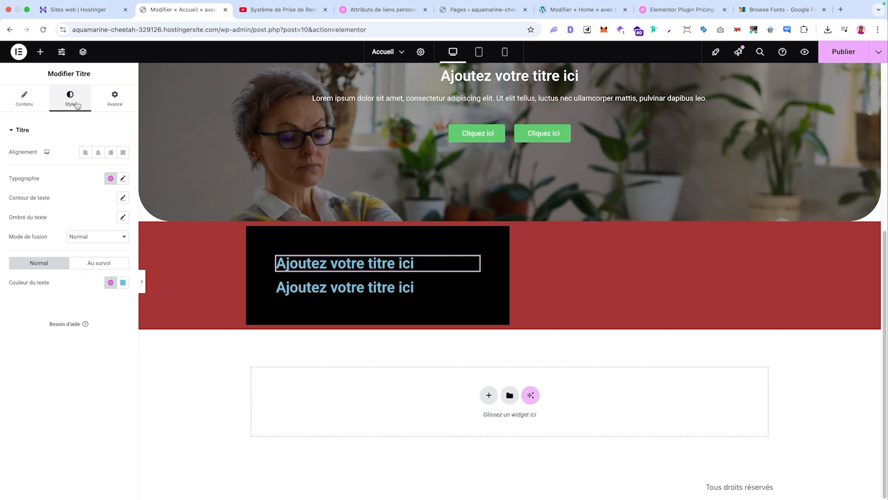
pyautogui.click(111, 101)
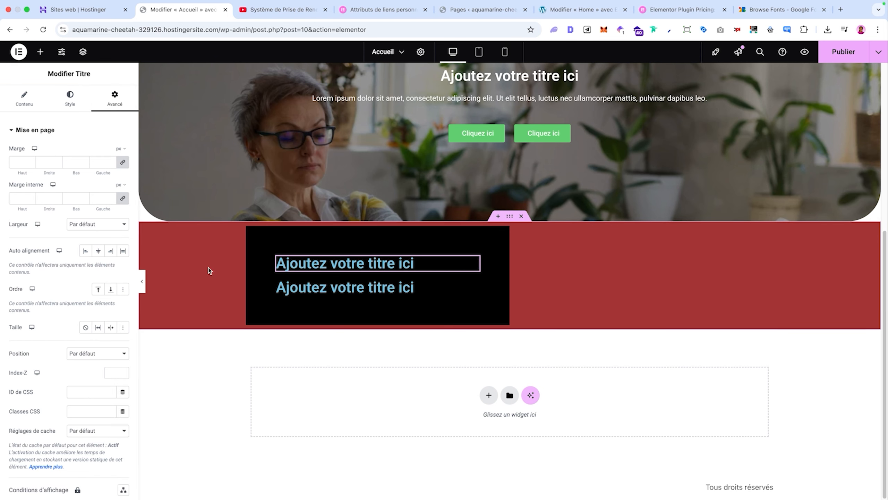
pyautogui.click(111, 250)
pyautogui.click(99, 250)
pyautogui.click(85, 251)
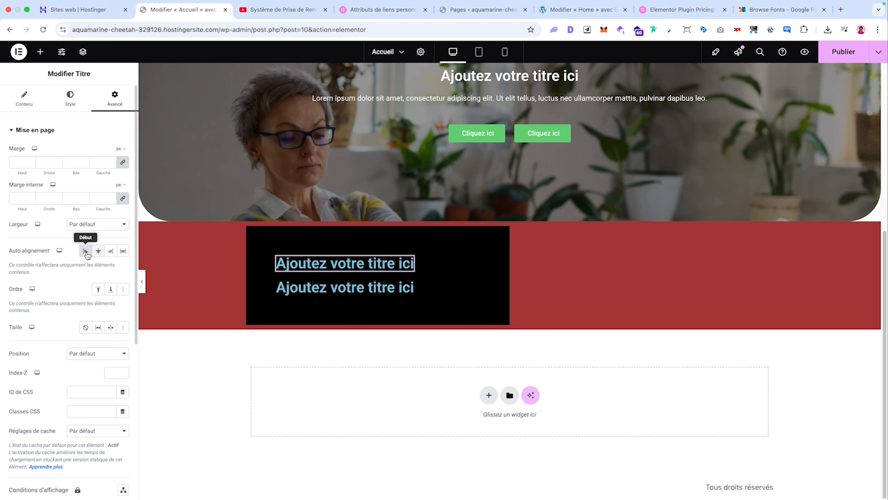
pyautogui.click(123, 251)
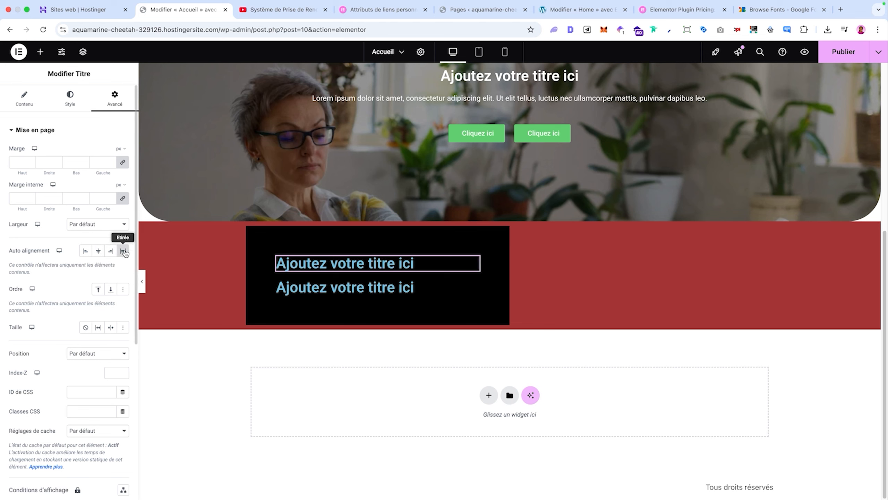
# Switch the upper title's order to the end and back to the start, and replace its text with "test"
pyautogui.click(110, 289)
pyautogui.click(98, 289)
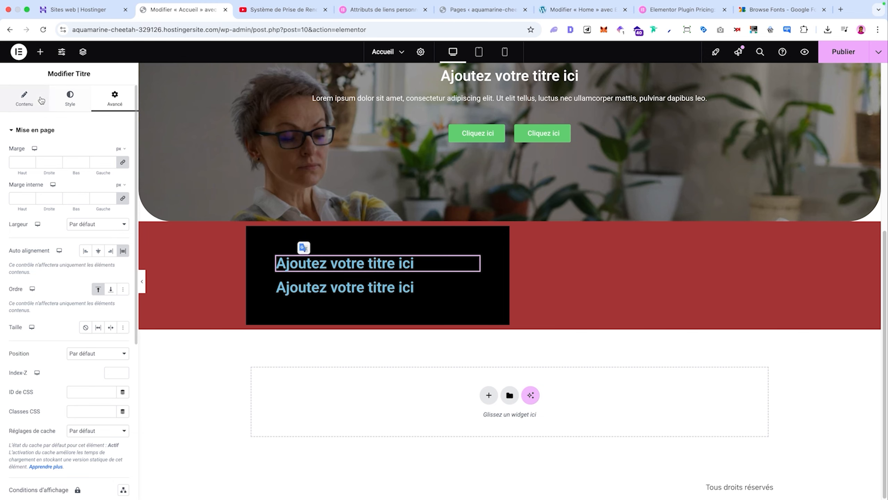
pyautogui.click(25, 98)
pyautogui.tripleClick(66, 174)
pyautogui.write('test')
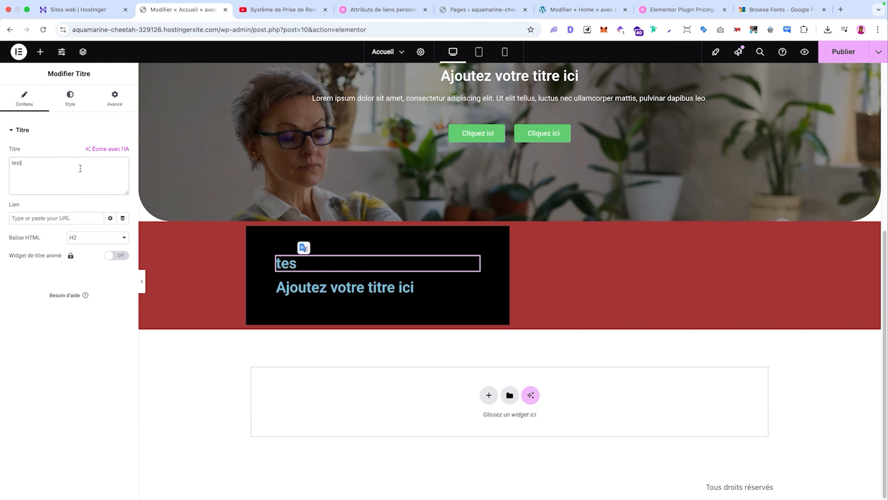
# Alternate the test title's order between end and start, and clear the order setting
pyautogui.click(114, 98)
pyautogui.click(111, 289)
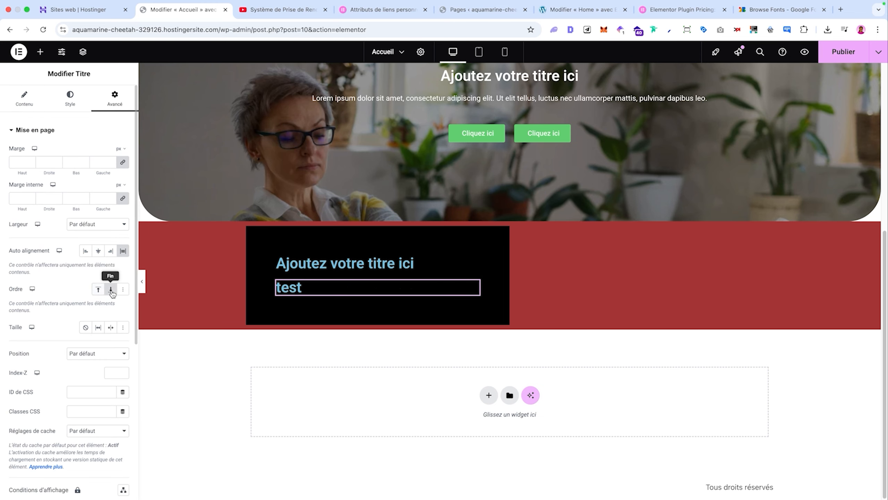
pyautogui.click(99, 289)
pyautogui.click(110, 289)
pyautogui.click(96, 292)
pyautogui.moveTo(287, 263); pyautogui.dragTo(296, 298)
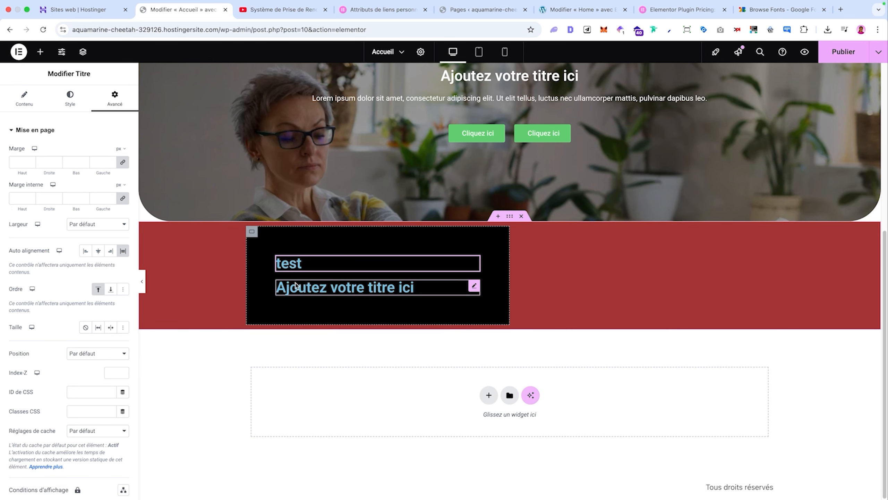
pyautogui.click(98, 289)
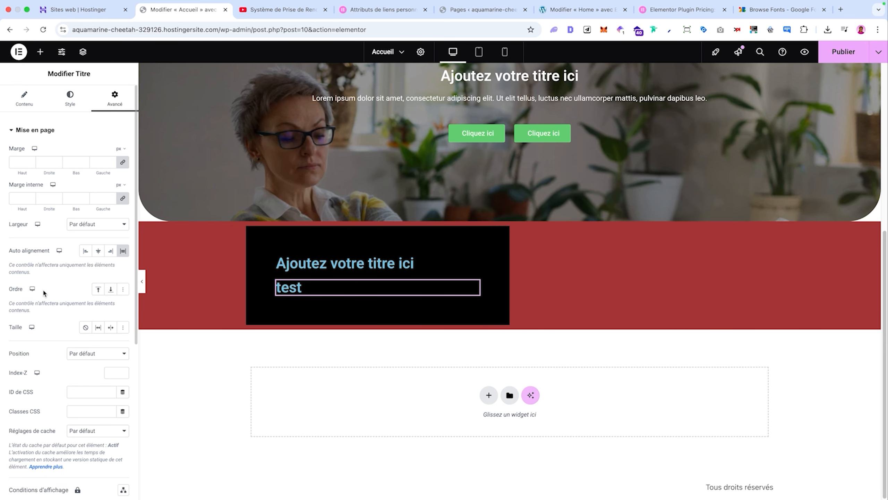
# Set the test title's position to Absolu and move it over the right part of the photo section
pyautogui.scroll(-3, 39, 285)
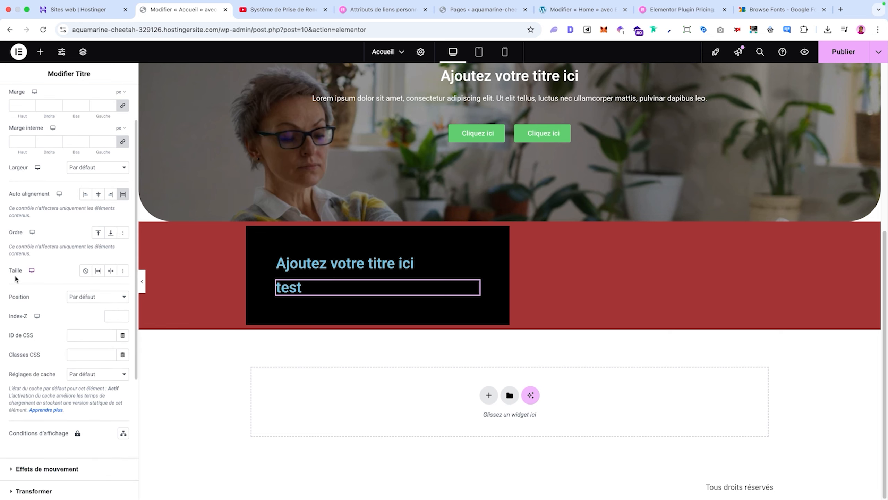
pyautogui.scroll(-1, 50, 270)
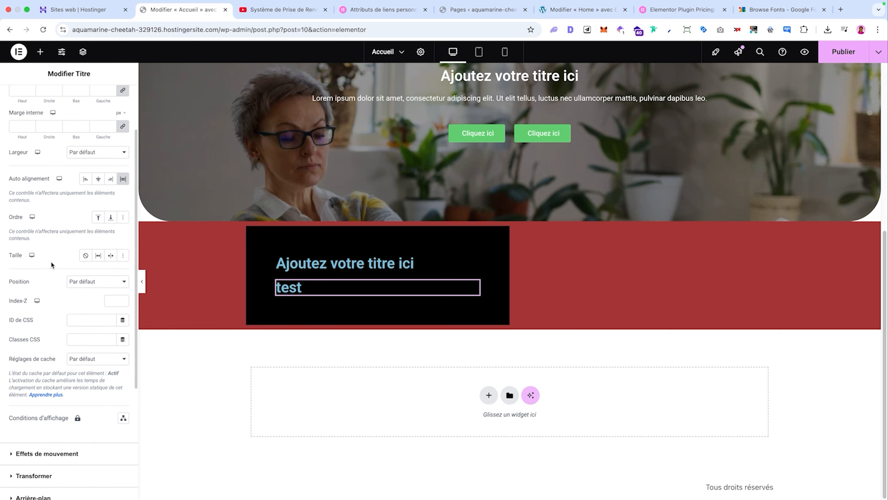
pyautogui.click(84, 283)
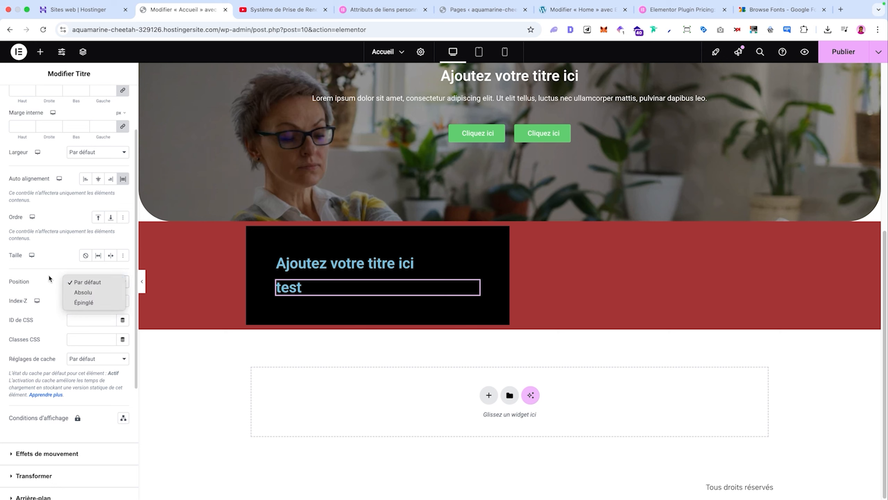
pyautogui.click(98, 292)
pyautogui.moveTo(269, 263); pyautogui.dragTo(736, 149)
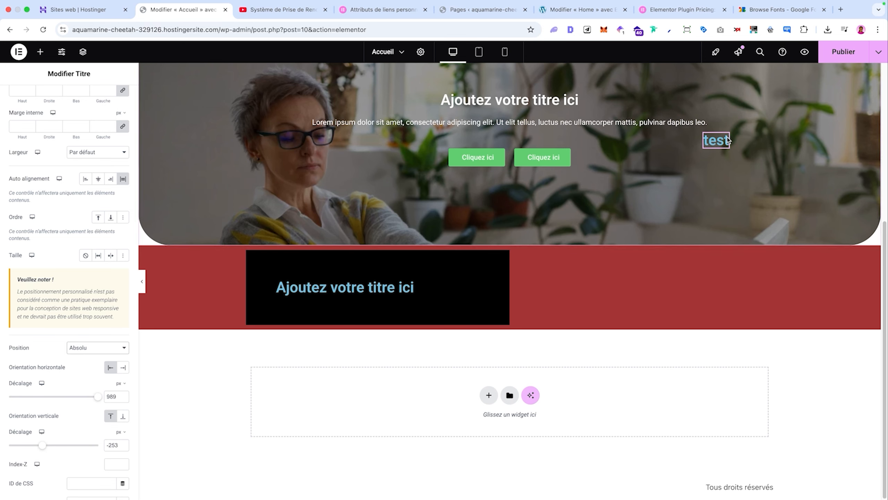
# Add an Icône widget beside the black container in the red section and set its position to Absolu
pyautogui.click(40, 52)
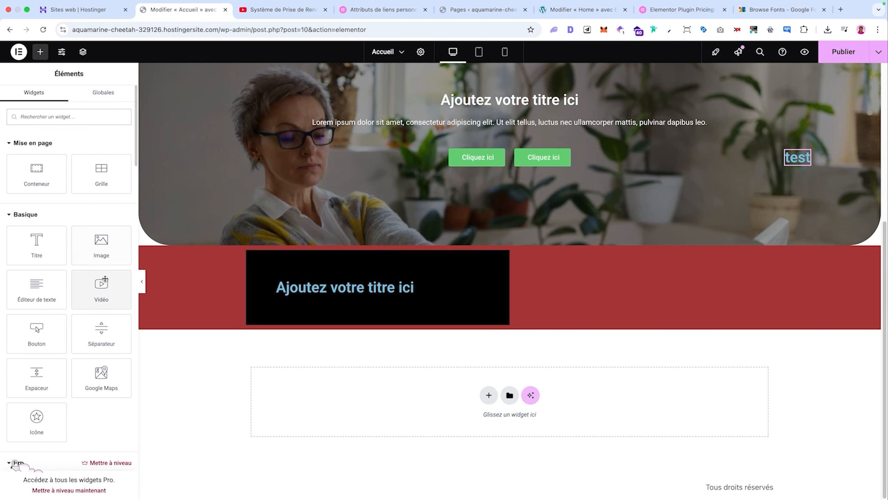
pyautogui.moveTo(37, 421); pyautogui.dragTo(367, 269)
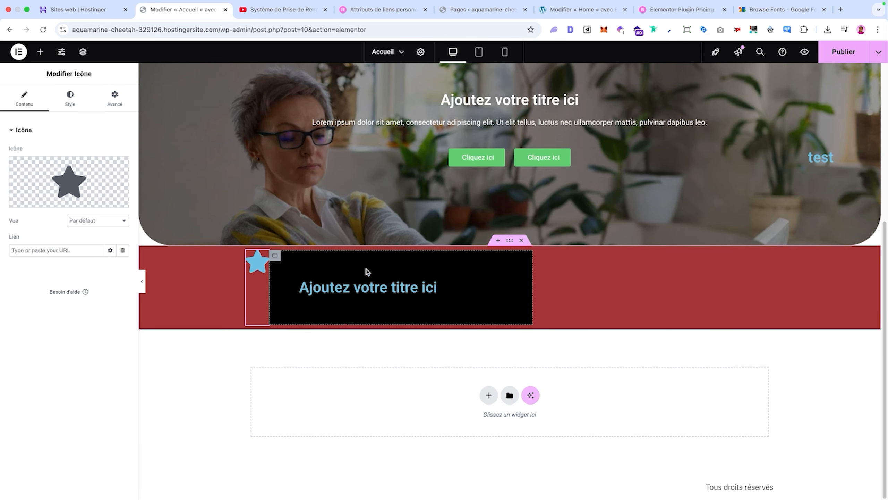
pyautogui.click(104, 105)
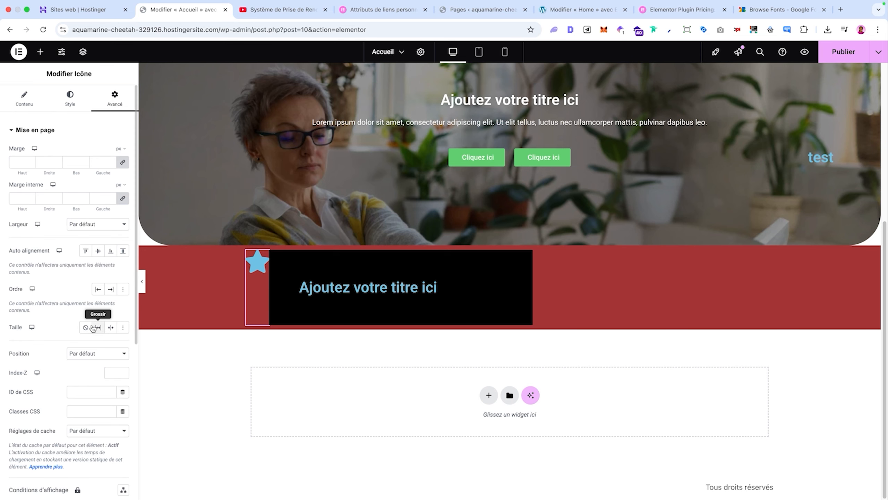
pyautogui.scroll(-1, 71, 358)
pyautogui.click(92, 341)
# Move the star icon over the photo section near its left edge, at about 67 px horizontal and -331 px vertical offset
pyautogui.click(227, 242)
pyautogui.moveTo(153, 257); pyautogui.dragTo(221, 101)
pyautogui.scroll(7, 293, 233)
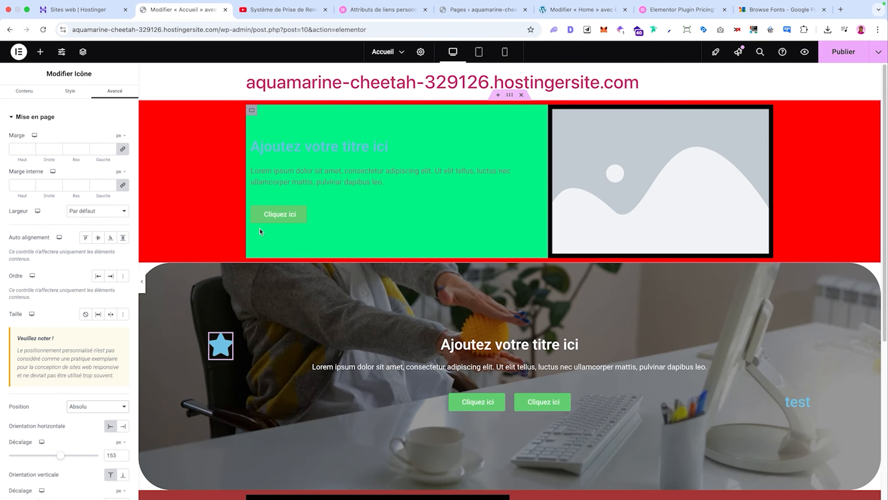
pyautogui.scroll(-5, 260, 232)
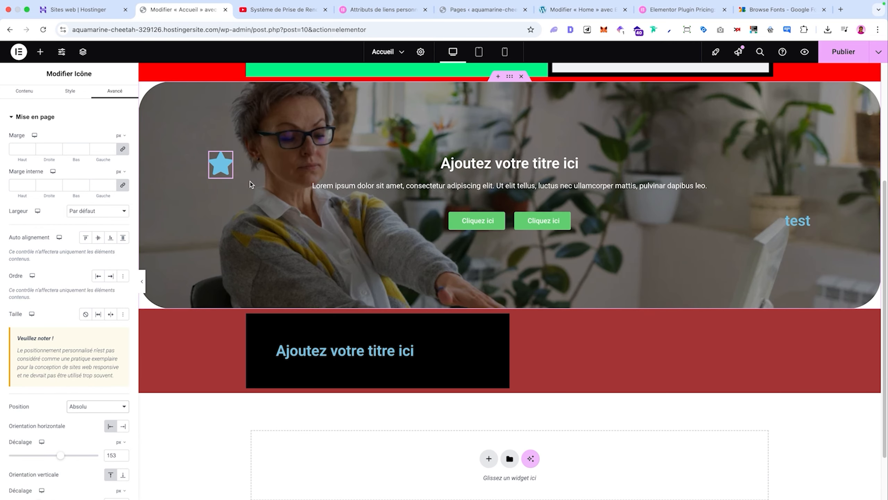
pyautogui.moveTo(217, 167); pyautogui.dragTo(176, 170)
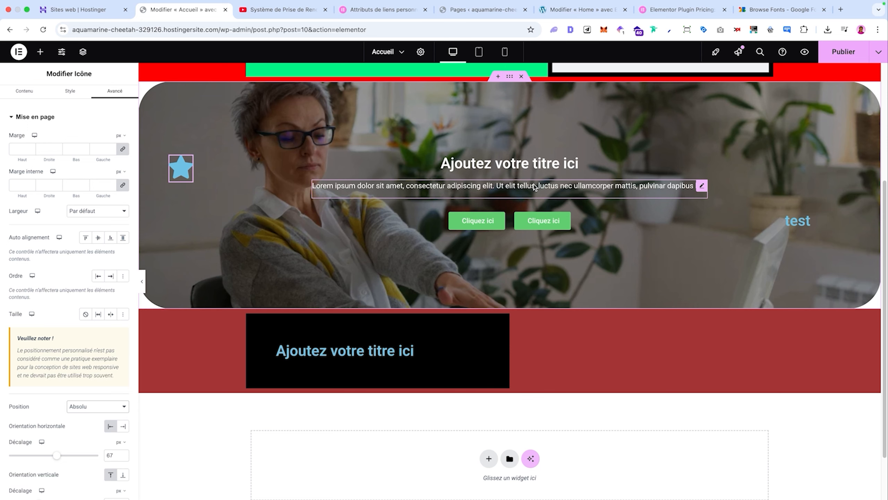
# Change the star icon's position to Épinglé and check how it behaves along the page
pyautogui.scroll(-2, 314, 186)
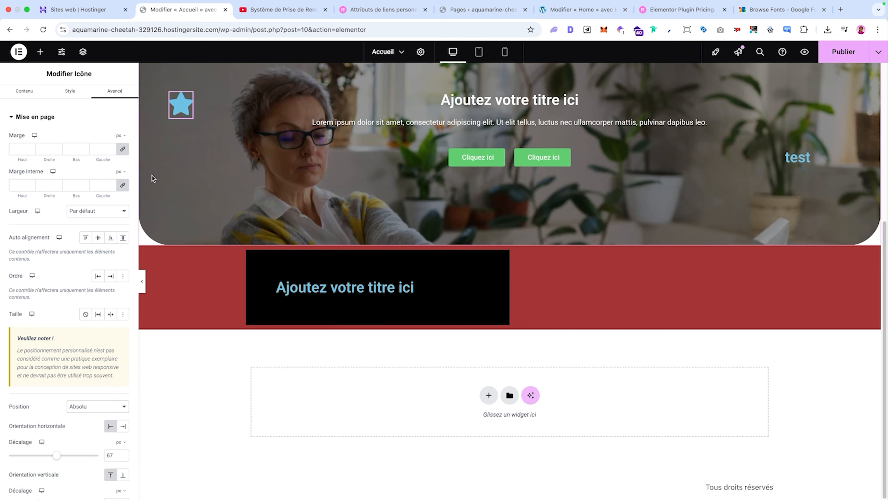
pyautogui.scroll(-9, 78, 285)
pyautogui.scroll(4, 80, 291)
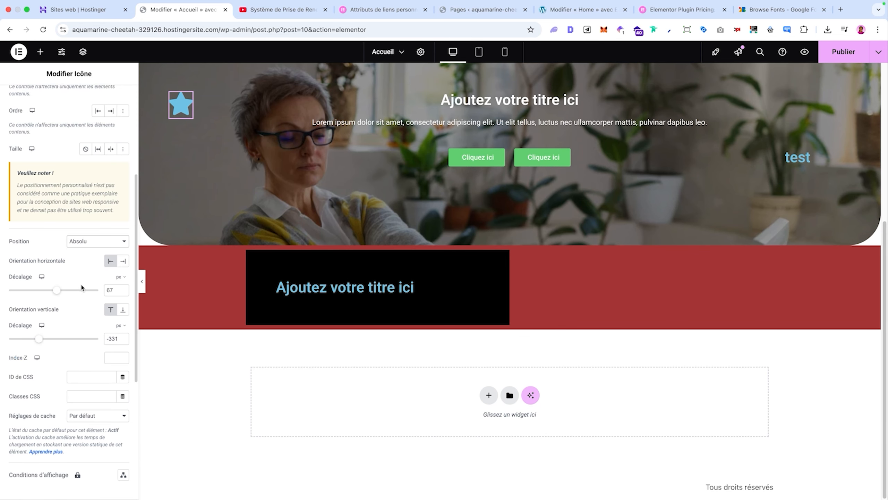
pyautogui.click(91, 245)
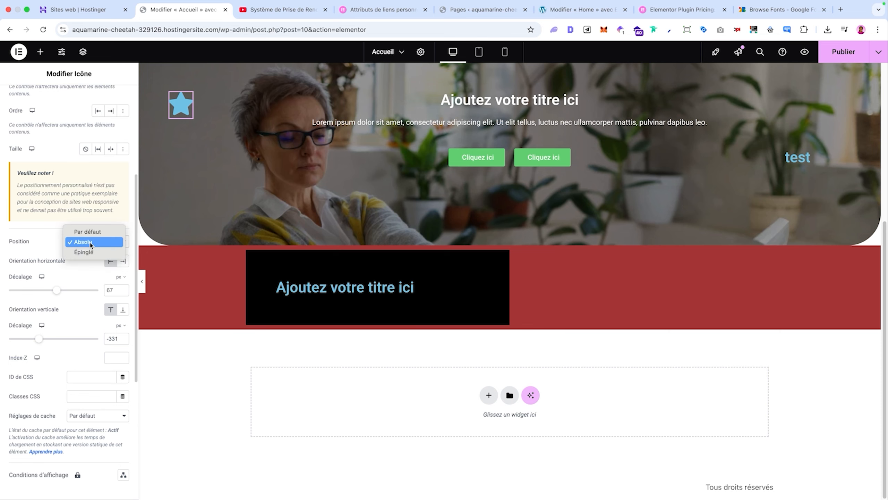
pyautogui.click(94, 253)
pyautogui.scroll(7, 270, 203)
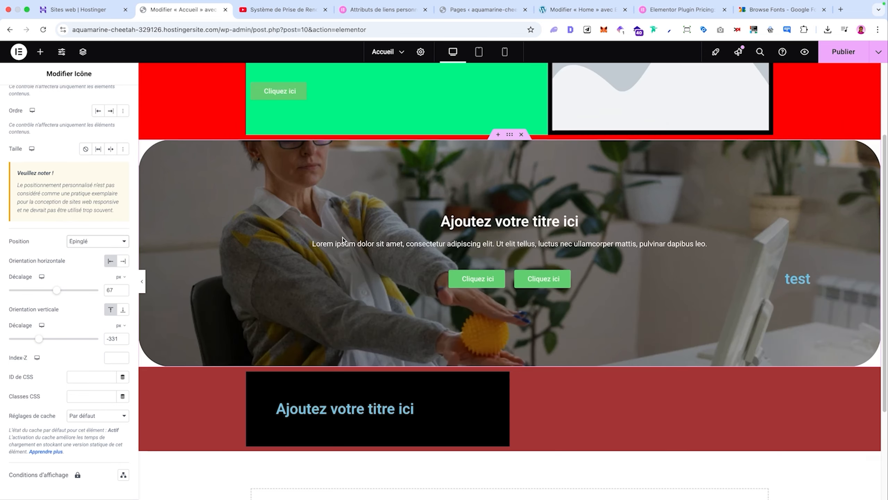
pyautogui.scroll(-7, 454, 266)
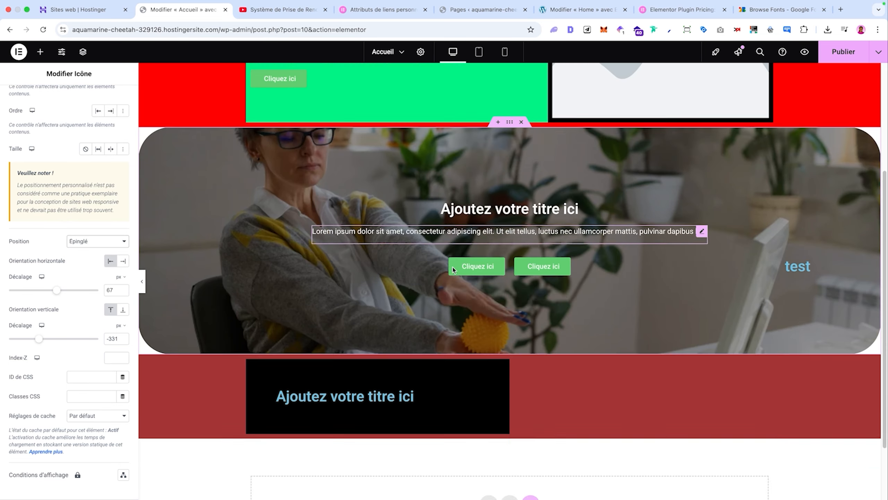
pyautogui.scroll(2, 452, 267)
pyautogui.scroll(5, 324, 273)
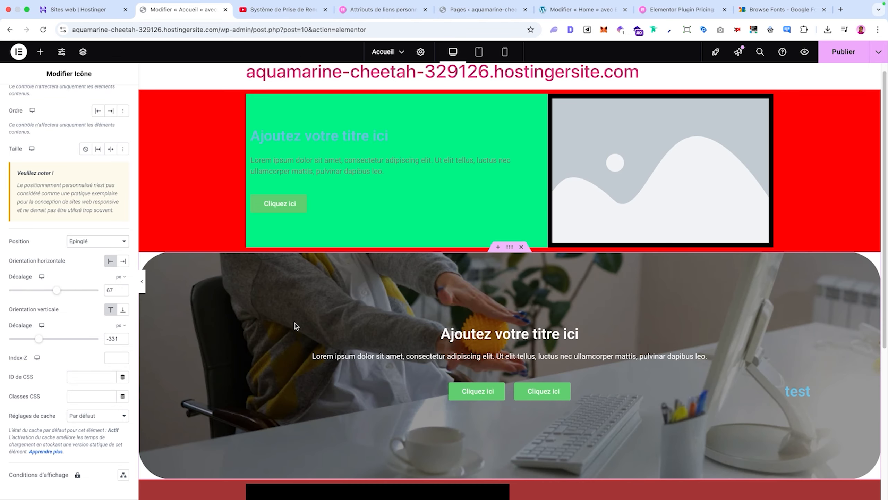
pyautogui.scroll(-5, 296, 325)
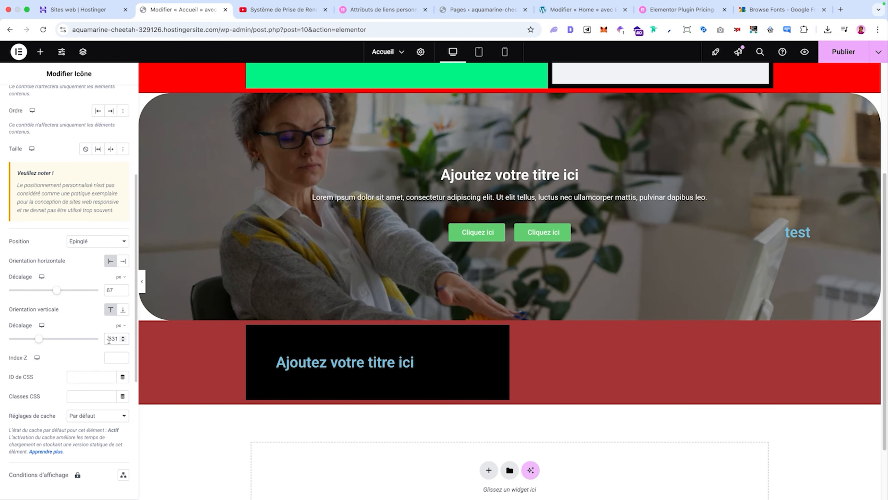
# Reset the pinned icon's vertical offset to 0 and move it to the page's lower right, at about 1529 px horizontal and 845 px vertical
pyautogui.write('0')
pyautogui.scroll(2, 184, 117)
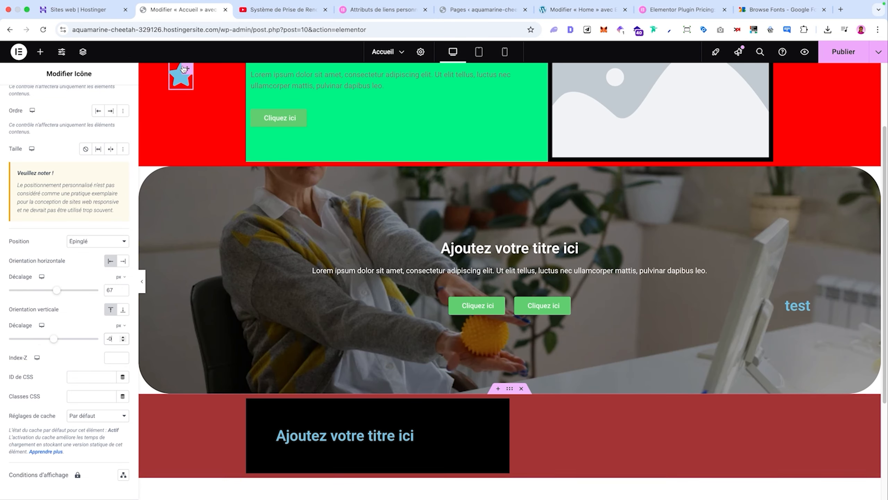
pyautogui.moveTo(854, 464); pyautogui.dragTo(855, 463)
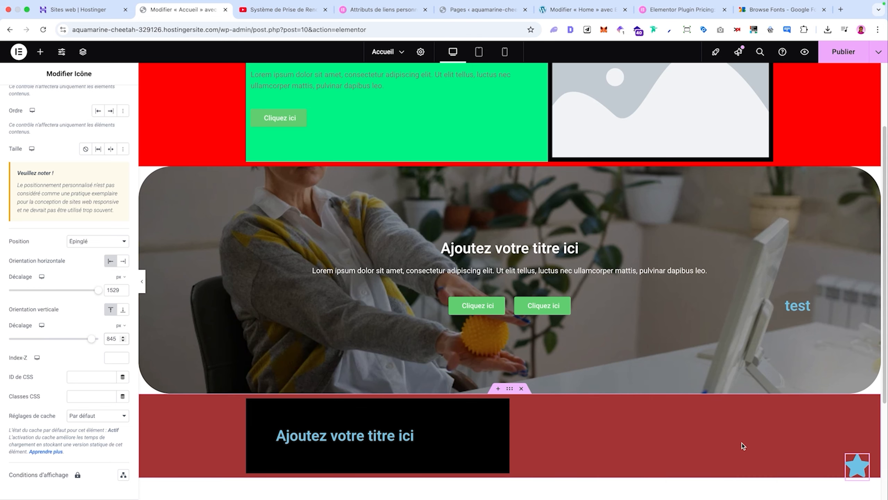
pyautogui.scroll(-5, 737, 399)
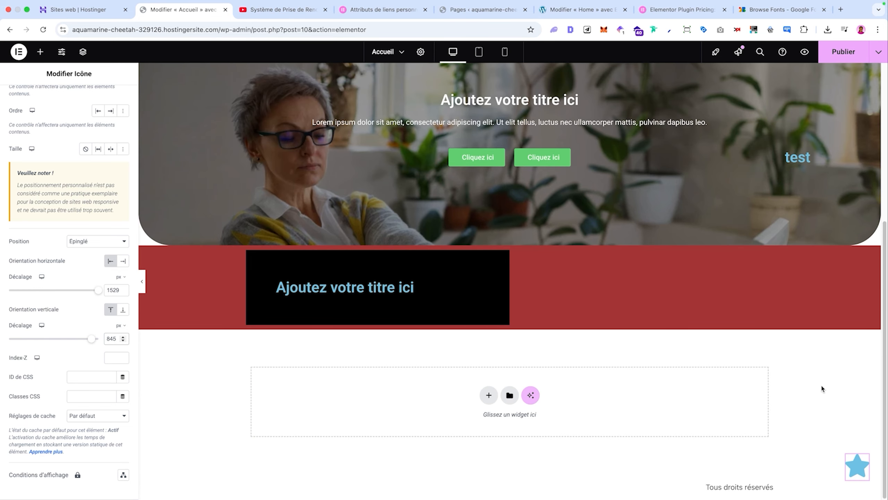
# Move the pinned star icon into the red section just beside the black container, at about 828 px horizontal and 448 px vertical
pyautogui.scroll(1, 842, 466)
pyautogui.moveTo(850, 467); pyautogui.dragTo(456, 296)
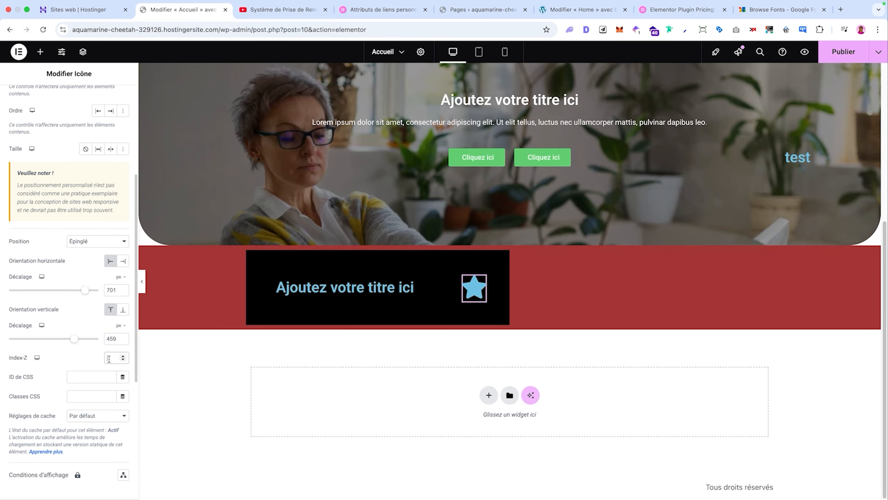
pyautogui.moveTo(475, 289); pyautogui.dragTo(533, 283)
# Set the black container's Index-Z to 2 in its advanced layout settings
pyautogui.click(280, 262)
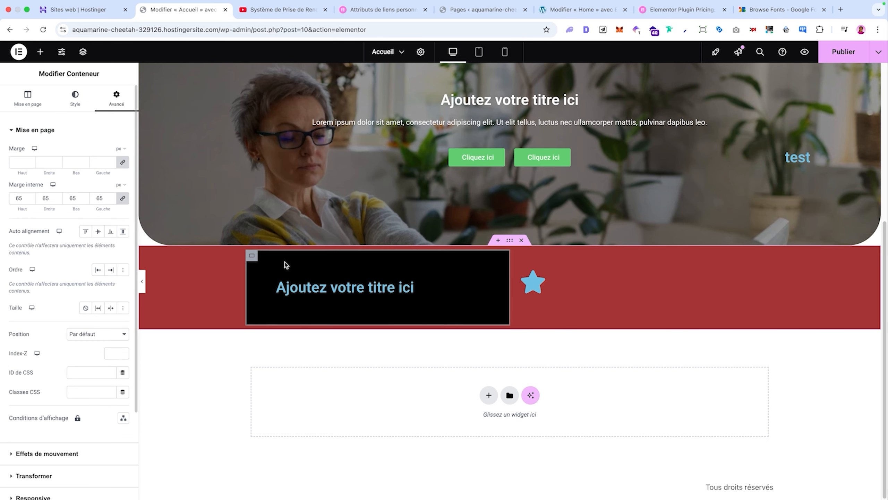
pyautogui.rightClick(284, 261)
pyautogui.click(283, 267)
pyautogui.scroll(-3, 58, 285)
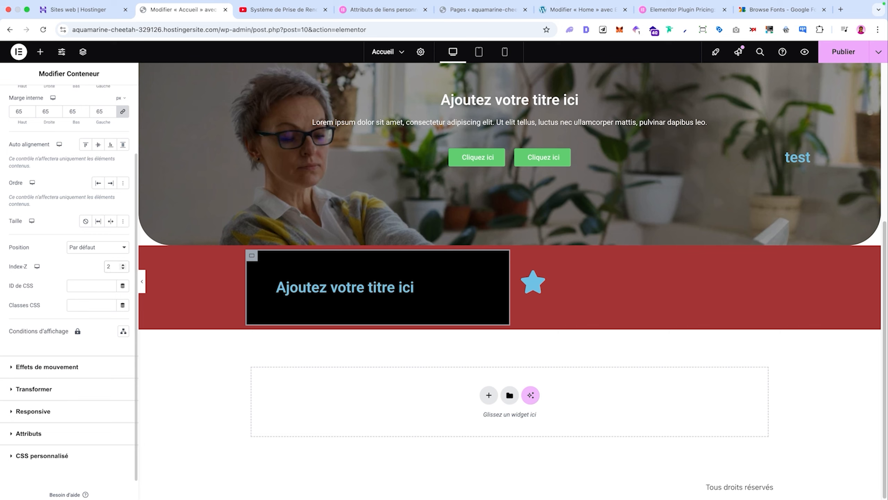
# Try Index-Z 1 on the star icon, raise it to 3, and place it over the black container at about 724 px horizontal, 434 px vertical
pyautogui.click(533, 283)
pyautogui.scroll(-5, 102, 158)
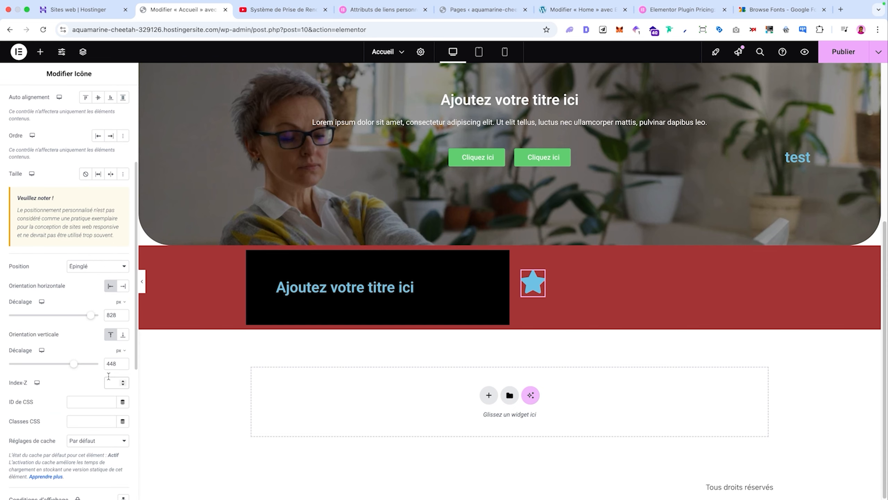
pyautogui.moveTo(530, 285); pyautogui.dragTo(484, 286)
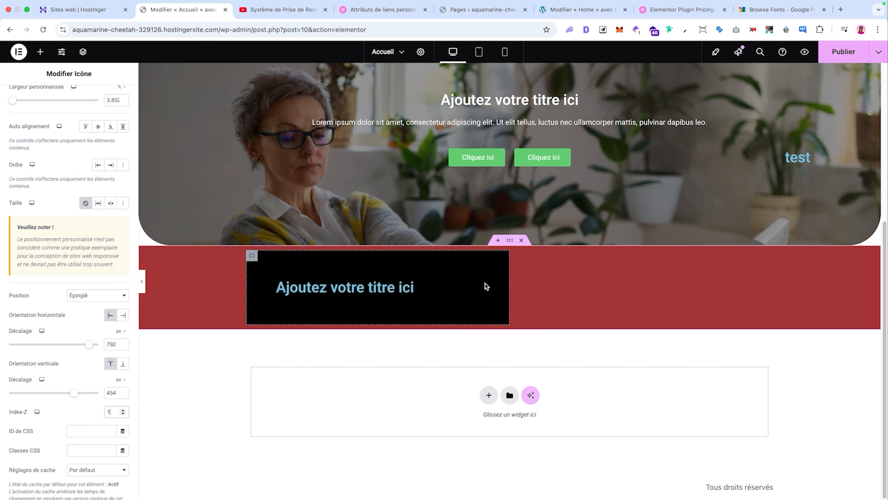
pyautogui.click(123, 411)
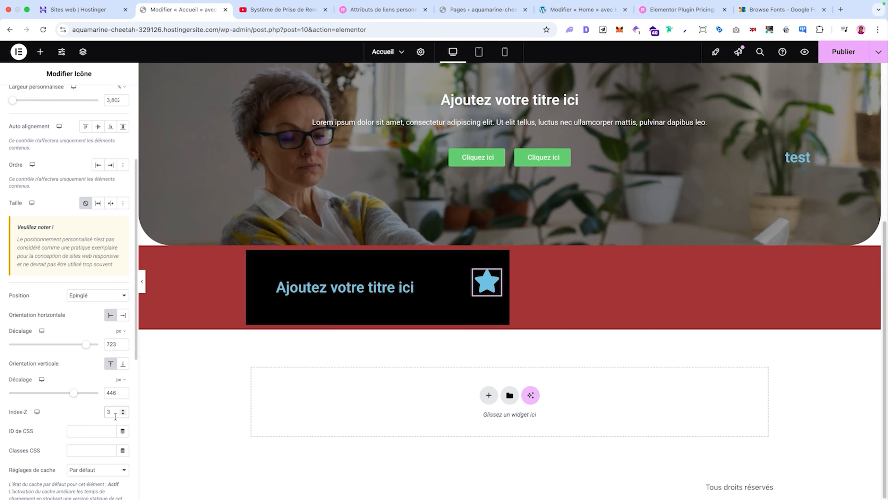
pyautogui.moveTo(486, 286)
pyautogui.mouseDown()
pyautogui.moveTo(478, 293)
pyautogui.moveTo(474, 284)
pyautogui.moveTo(477, 294)
pyautogui.moveTo(482, 272)
pyautogui.mouseUp()
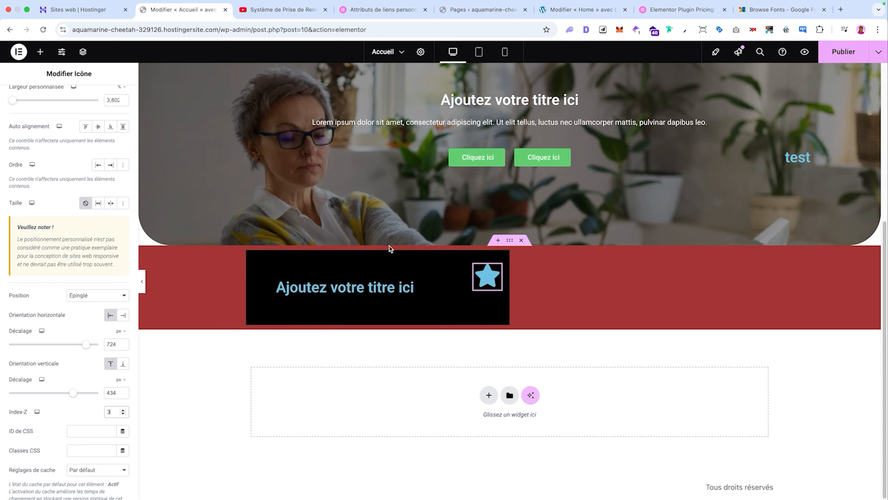
# Unlink the black container's margins, set its top margin to -135 px, and clear its Index-Z
pyautogui.click(258, 260)
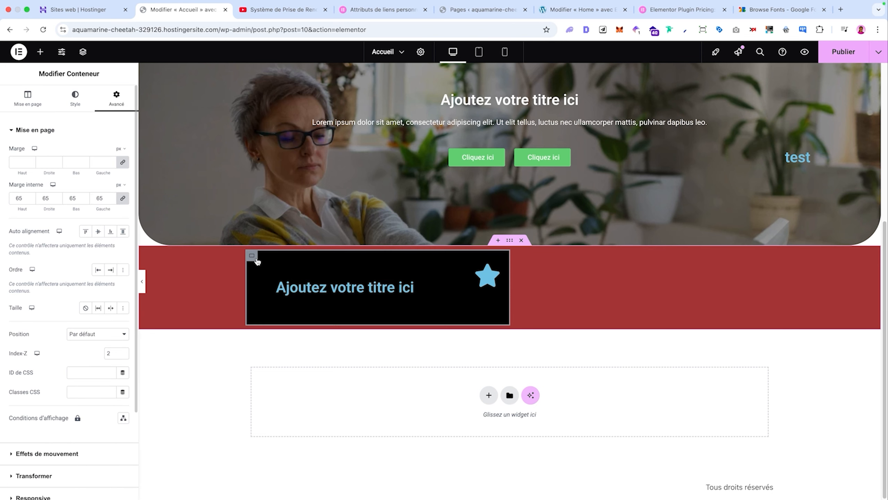
pyautogui.click(122, 164)
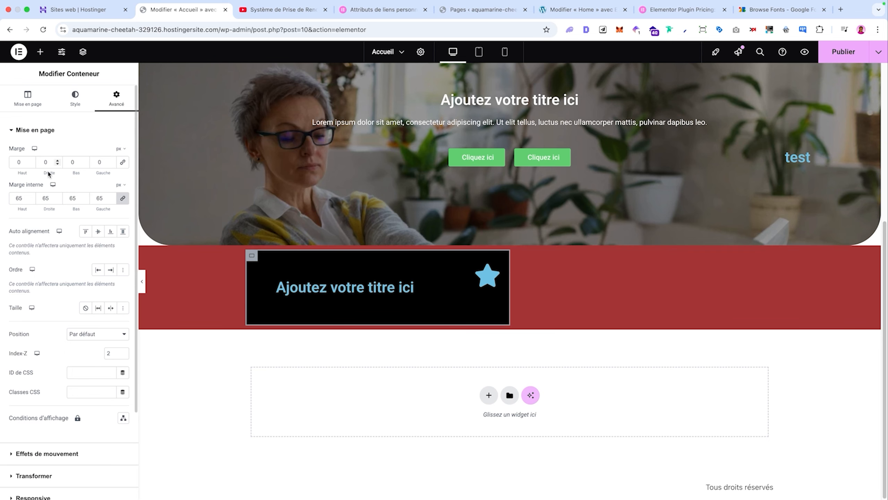
pyautogui.moveTo(22, 174)
pyautogui.mouseDown()
pyautogui.moveTo(1, 174)
pyautogui.moveTo(22, 174)
pyautogui.mouseUp()
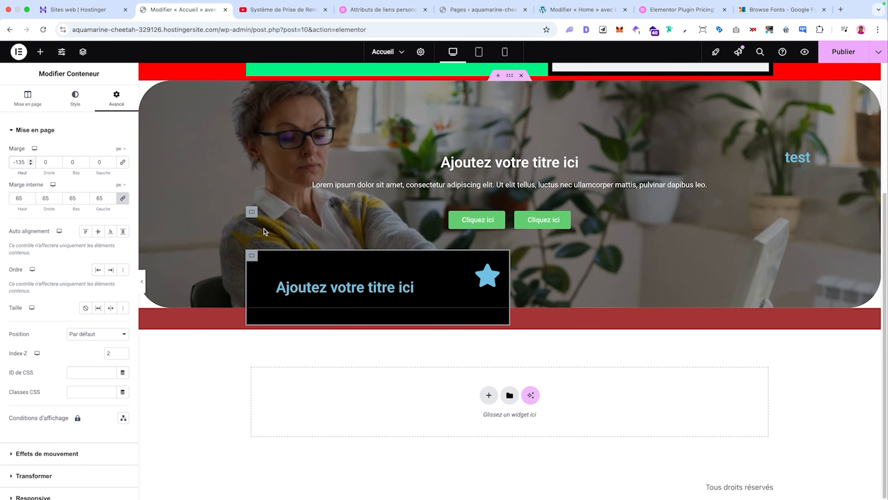
pyautogui.click(112, 352)
pyautogui.press('BackSpace')
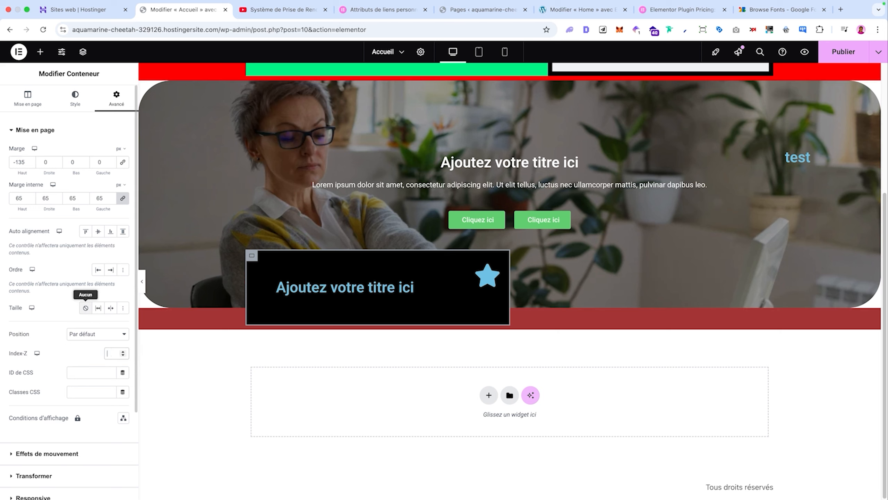
# Set the Index-Z of the photo section's container to 10
pyautogui.rightClick(217, 240)
pyautogui.click(237, 247)
pyautogui.click(113, 353)
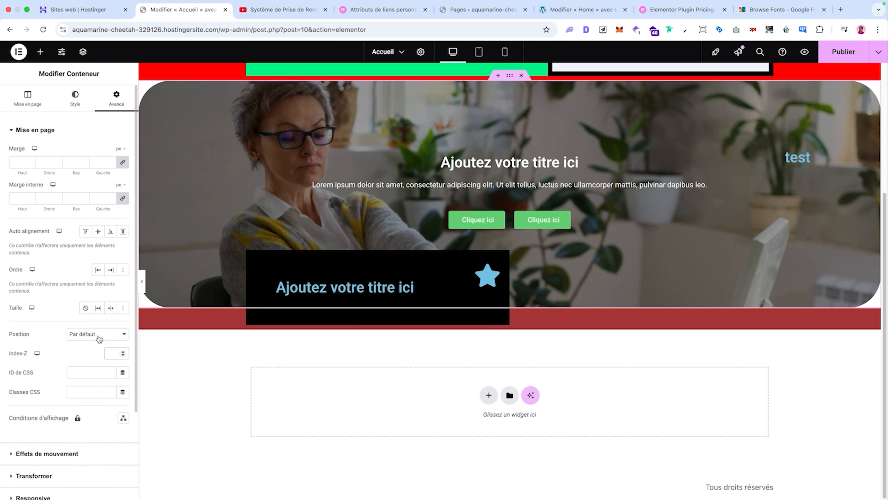
pyautogui.write('10')
# Apply the Fade In entrance animation to the photo section through its motion effects
pyautogui.scroll(-3, 84, 265)
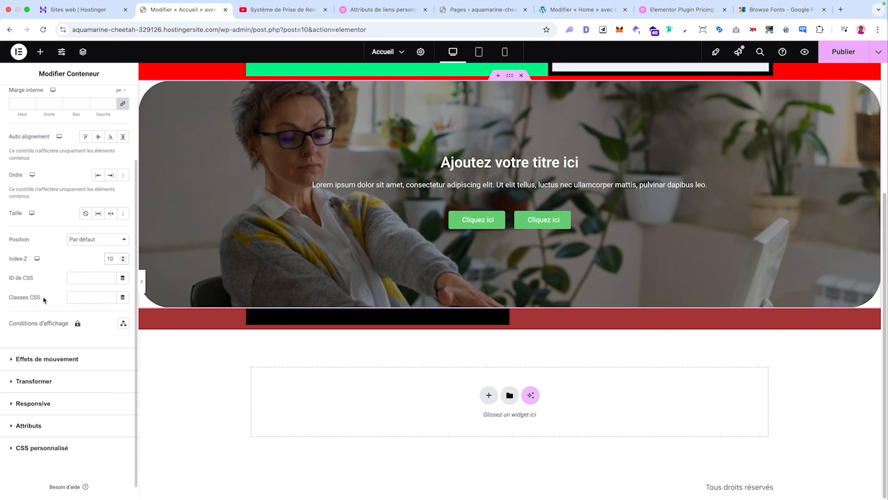
pyautogui.click(45, 358)
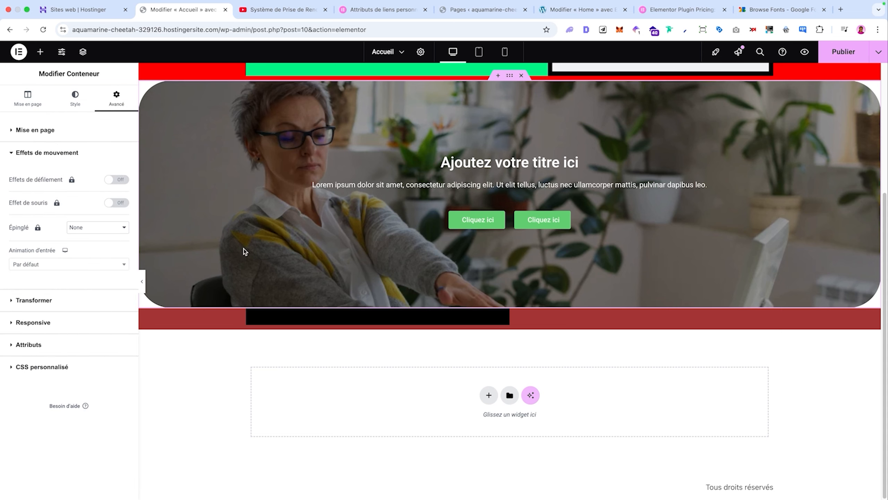
pyautogui.scroll(4, 401, 222)
pyautogui.scroll(-2, 386, 236)
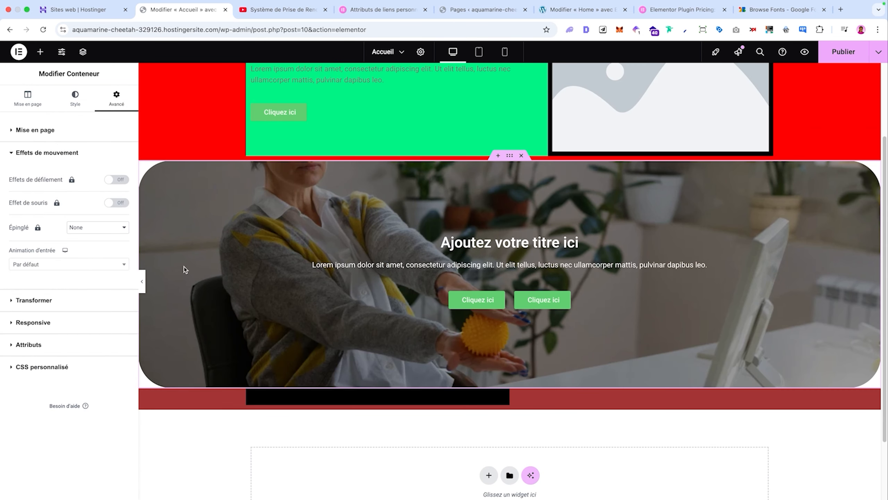
pyautogui.rightClick(490, 211)
pyautogui.click(172, 219)
pyautogui.click(108, 266)
pyautogui.click(57, 316)
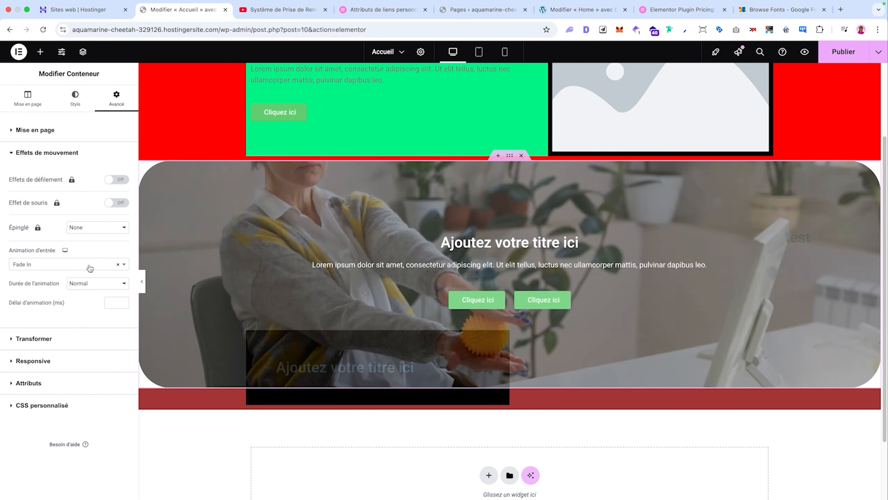
# Try Fade In Right as the photo section's entrance animation and replace it with Slide In Down
pyautogui.click(83, 264)
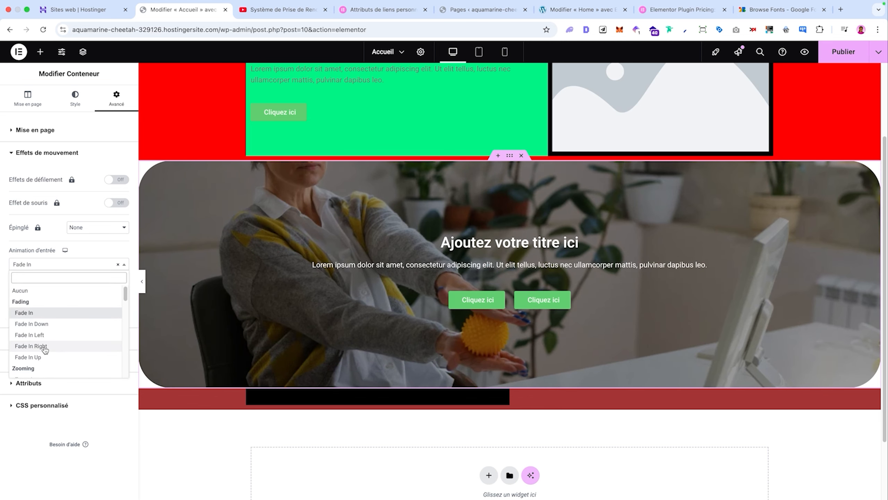
pyautogui.click(45, 347)
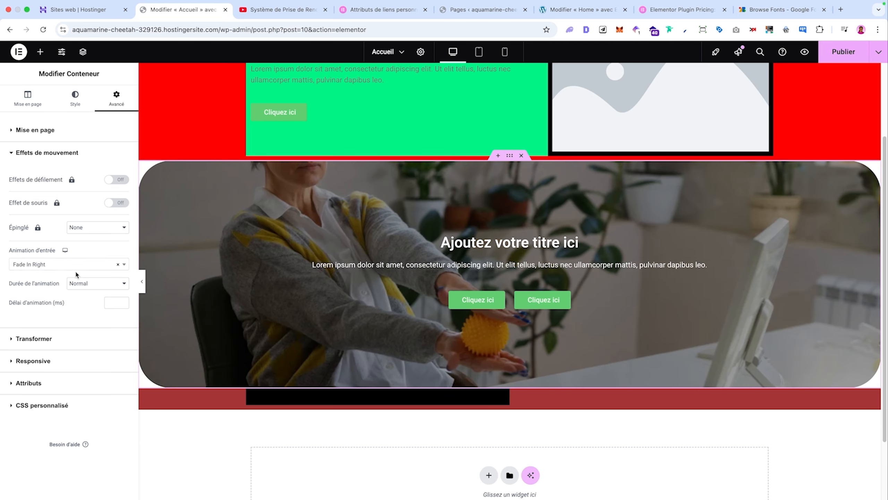
pyautogui.click(60, 265)
pyautogui.scroll(-5, 61, 301)
pyautogui.click(60, 333)
pyautogui.click(93, 265)
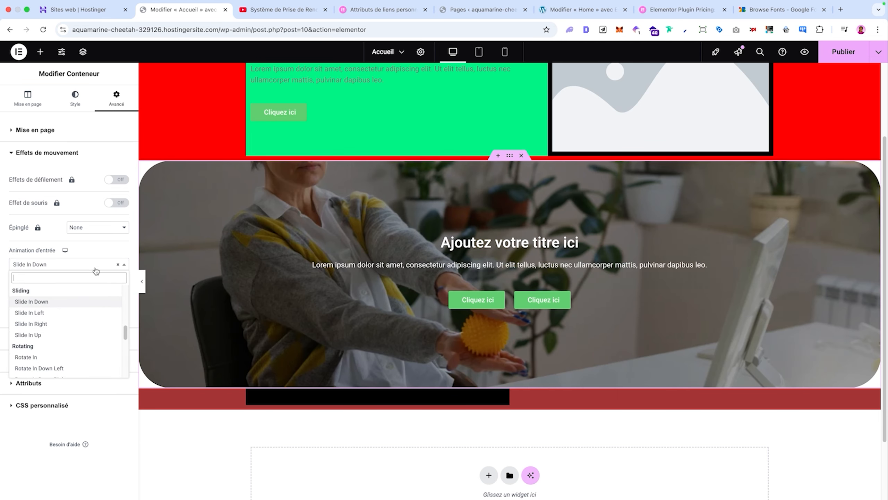
pyautogui.click(105, 266)
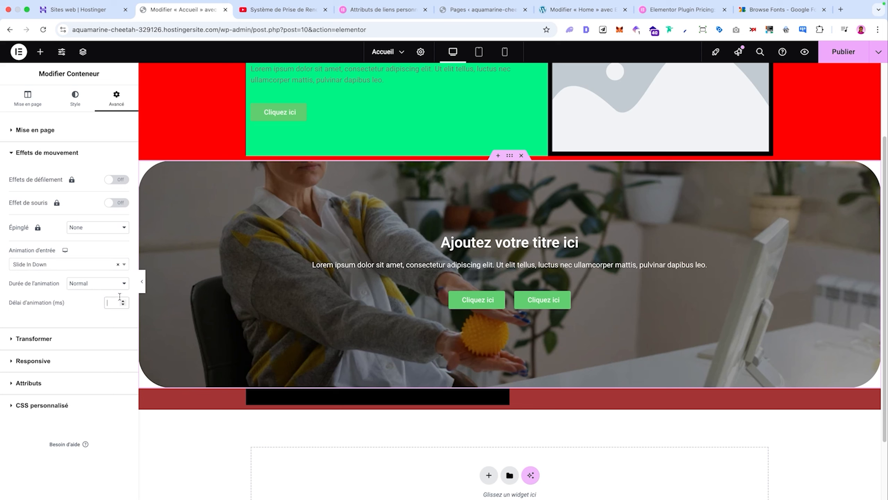
# Examine the Rotation, Décalage, Redimensionner and Distorsion transform options of the first Cliquez ici button in the photo section
pyautogui.click(33, 338)
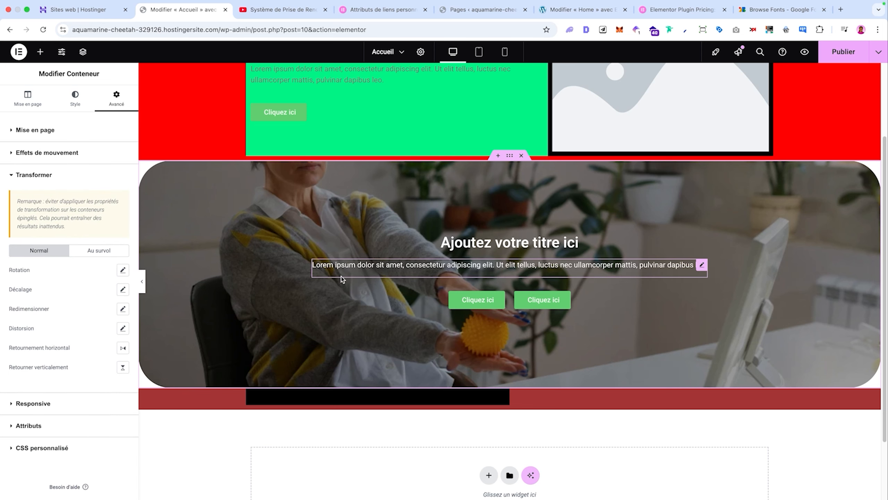
pyautogui.click(501, 298)
pyautogui.click(115, 98)
pyautogui.scroll(-3, 74, 304)
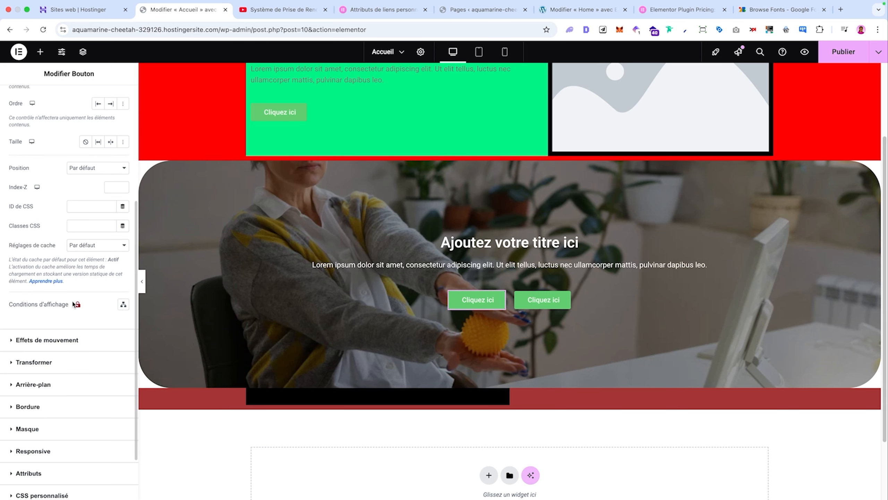
pyautogui.click(58, 357)
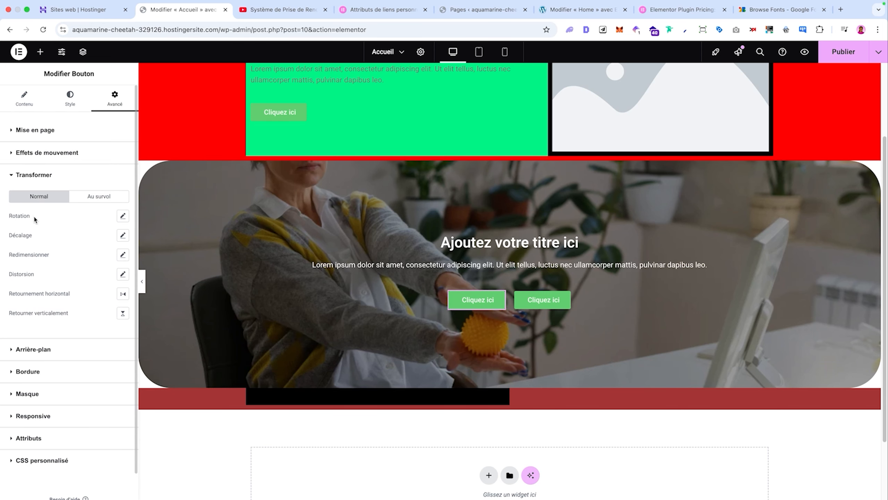
pyautogui.click(123, 215)
pyautogui.moveTo(54, 250)
pyautogui.mouseDown()
pyautogui.moveTo(71, 253)
pyautogui.moveTo(50, 251)
pyautogui.moveTo(60, 269)
pyautogui.moveTo(33, 298)
pyautogui.moveTo(72, 307)
pyautogui.moveTo(14, 312)
pyautogui.moveTo(35, 311)
pyautogui.mouseUp()
pyautogui.click(75, 225)
pyautogui.click(123, 235)
pyautogui.click(107, 240)
pyautogui.click(123, 255)
pyautogui.click(94, 265)
pyautogui.click(122, 275)
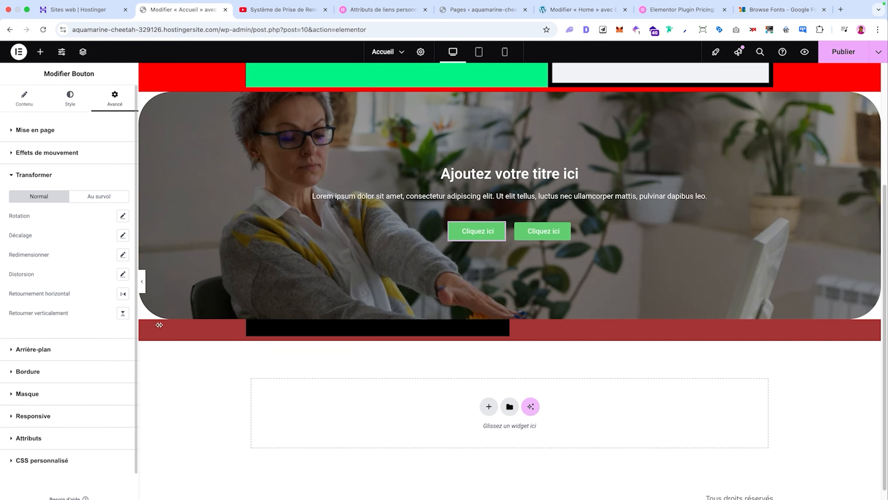
# Review the background settings in the style options of the photo section's container
pyautogui.scroll(3, 301, 178)
pyautogui.rightClick(313, 189)
pyautogui.click(345, 198)
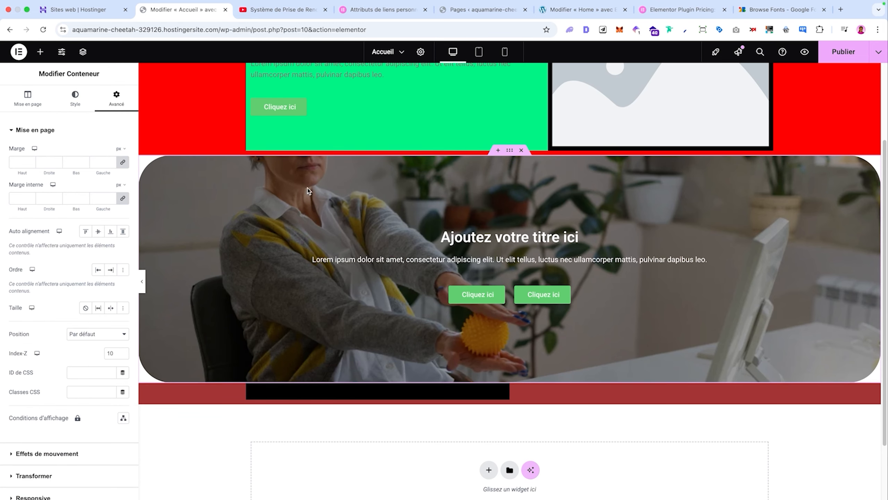
pyautogui.click(76, 99)
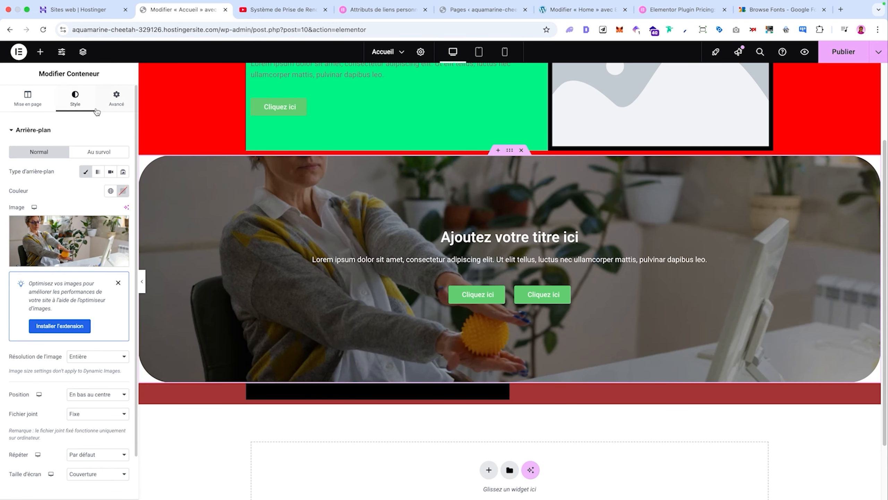
# Give the photo section's title widget a classic background in red #EC0202 from its advanced settings
pyautogui.click(462, 235)
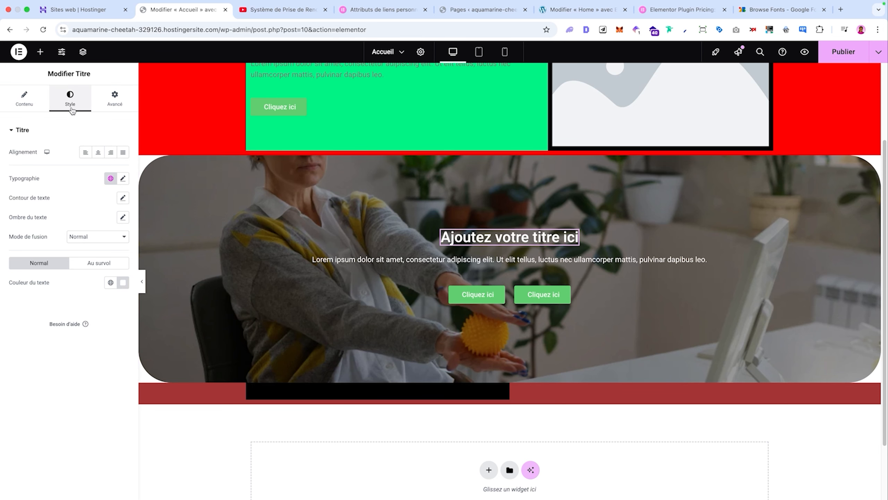
pyautogui.click(114, 99)
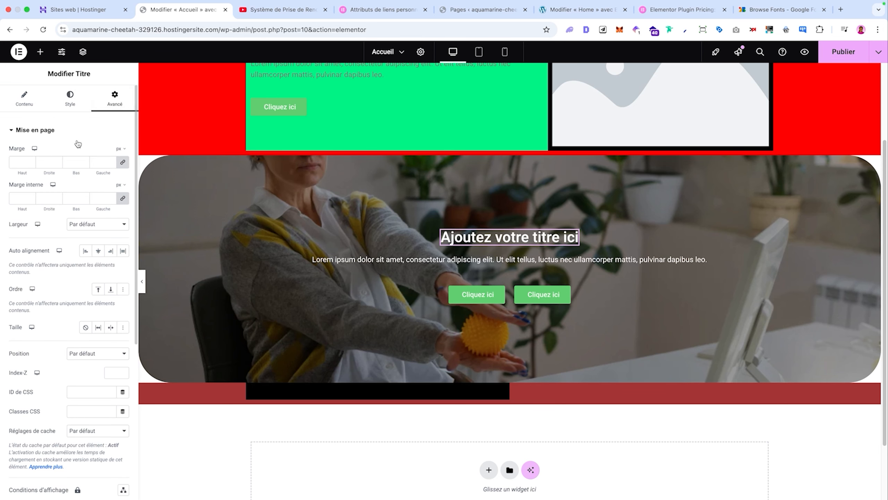
pyautogui.scroll(-5, 77, 144)
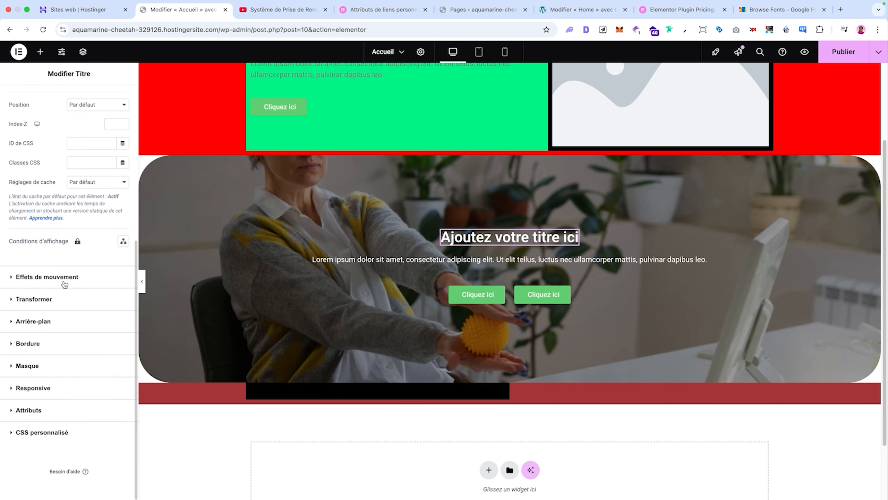
pyautogui.click(40, 322)
pyautogui.click(109, 239)
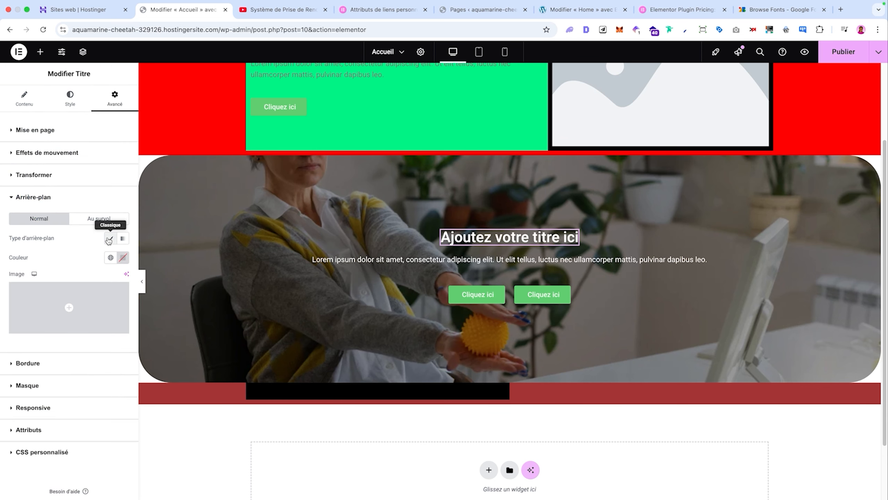
pyautogui.click(123, 257)
pyautogui.click(175, 300)
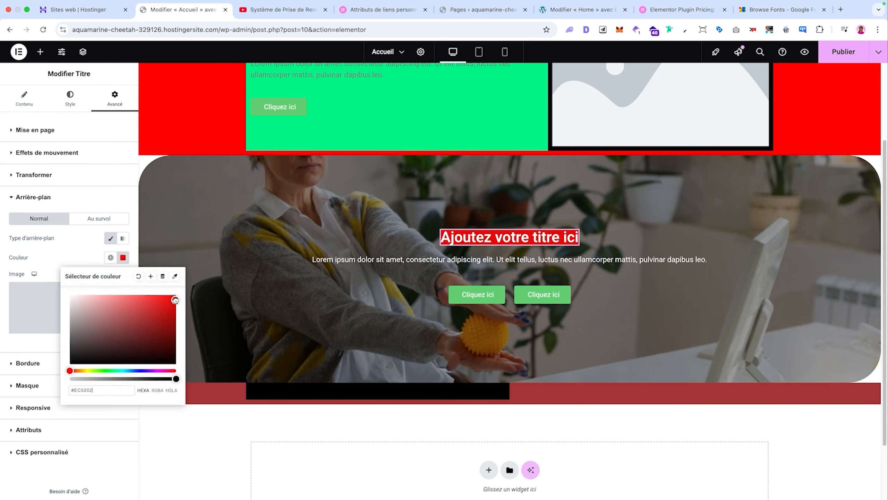
pyautogui.click(258, 230)
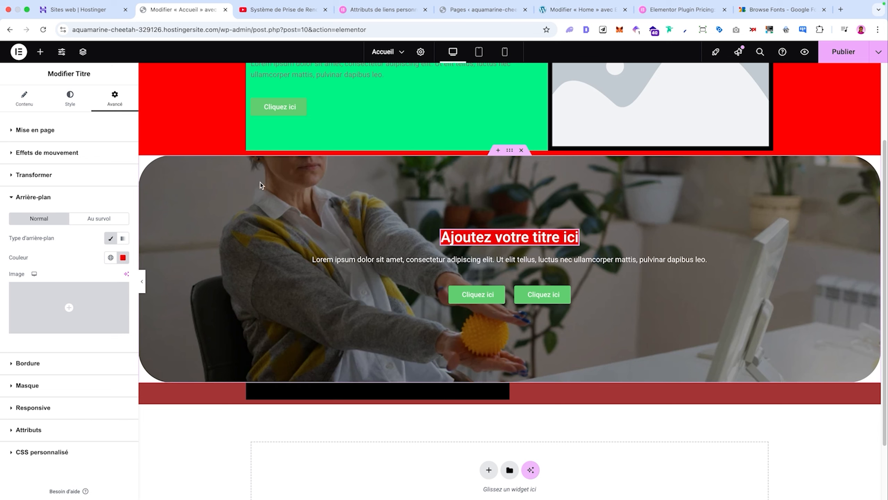
# Set the title's inner margin to 10 px on all four sides
pyautogui.click(77, 133)
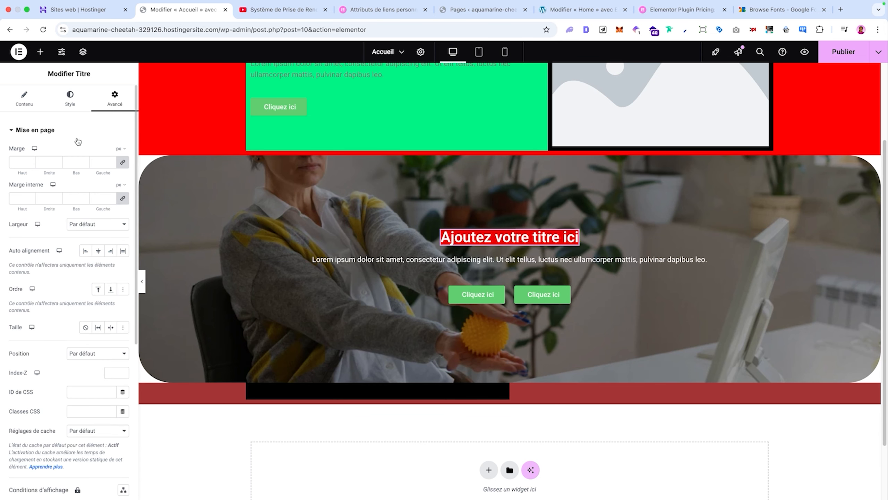
pyautogui.click(27, 208)
pyautogui.write('10')
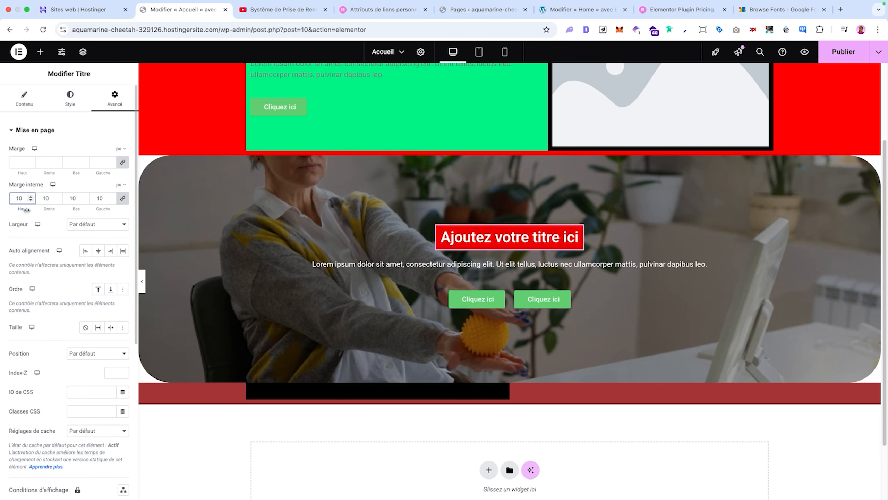
# Set the title's border type to Aucun and its border radius to 6 px on all sides, and open its box shadow options
pyautogui.scroll(-5, 70, 266)
pyautogui.click(47, 324)
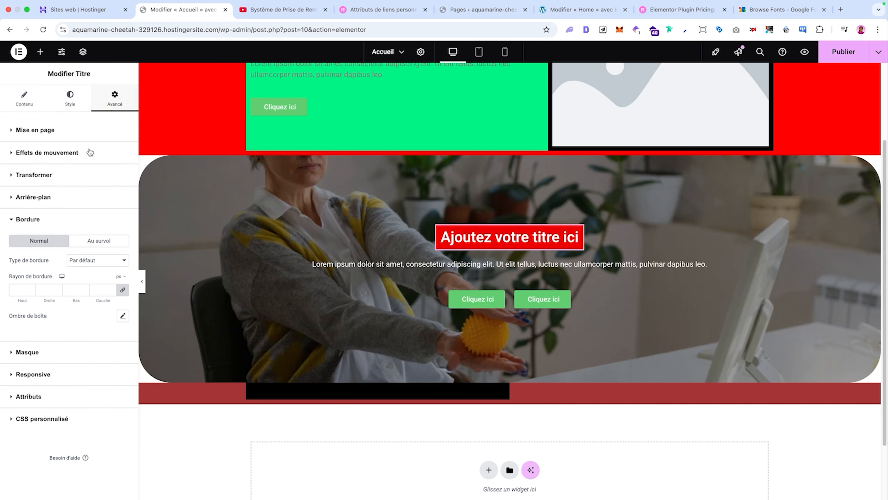
pyautogui.moveTo(22, 301)
pyautogui.mouseDown()
pyautogui.moveTo(53, 307)
pyautogui.moveTo(24, 305)
pyautogui.mouseUp()
pyautogui.click(123, 316)
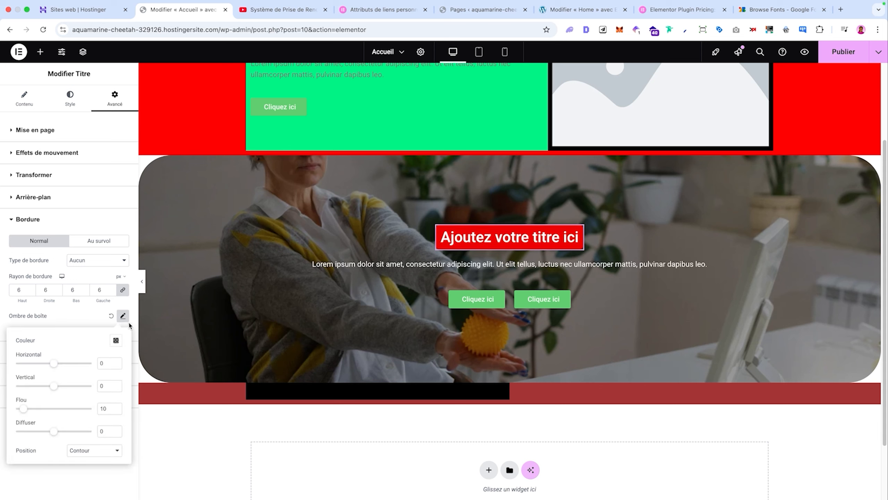
pyautogui.click(28, 219)
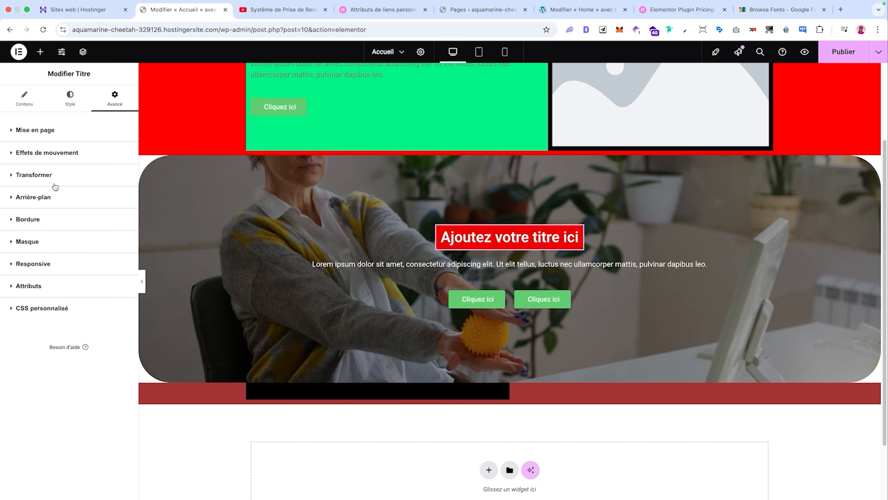
# Insert an Image widget below the photo section's title, using the media library photo of the woman holding an orange ball
pyautogui.click(32, 241)
pyautogui.click(42, 56)
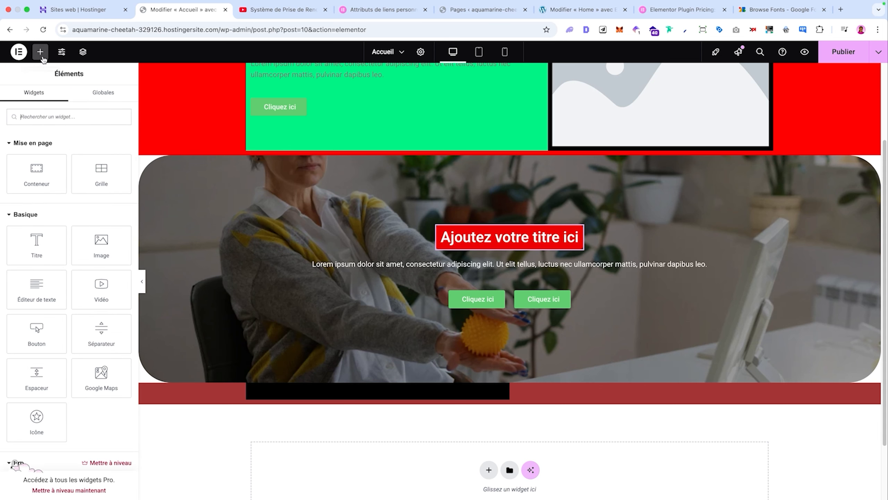
pyautogui.moveTo(103, 243); pyautogui.dragTo(488, 246)
pyautogui.click(126, 195)
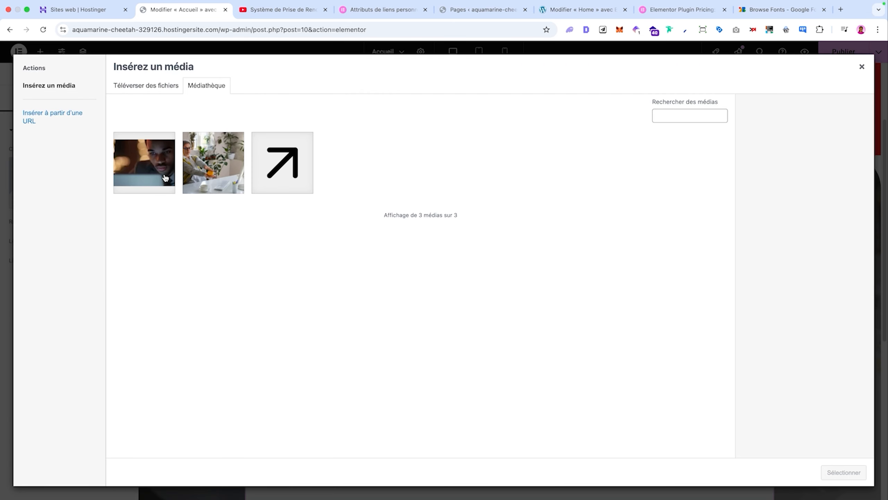
pyautogui.click(218, 167)
pyautogui.click(844, 472)
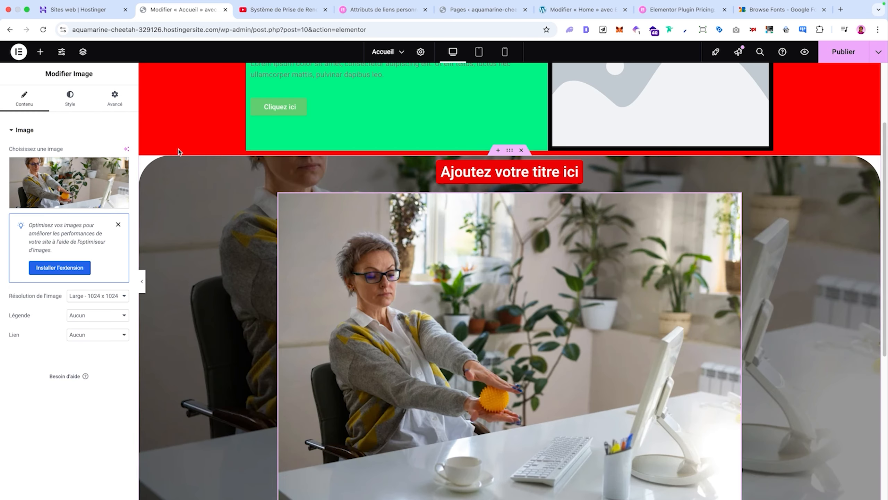
# Enable the mask with the Cercle shape on the new image from its advanced settings
pyautogui.click(115, 97)
pyautogui.scroll(-6, 35, 361)
pyautogui.click(36, 365)
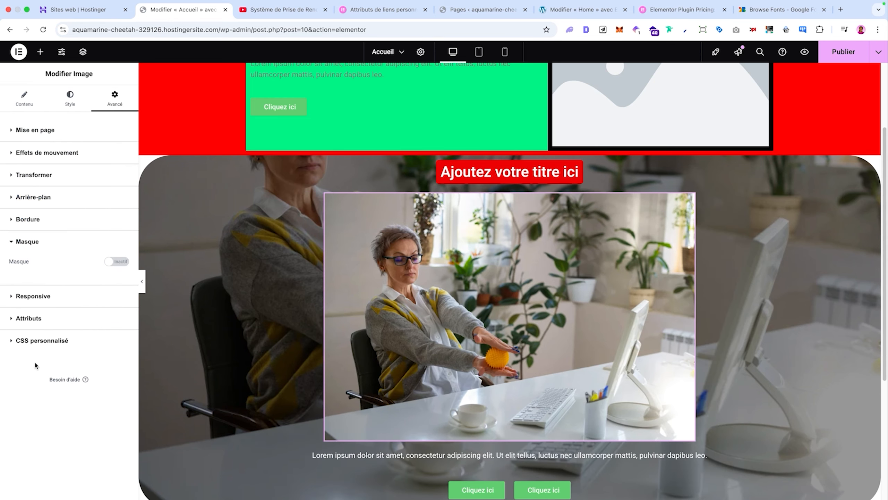
pyautogui.click(116, 266)
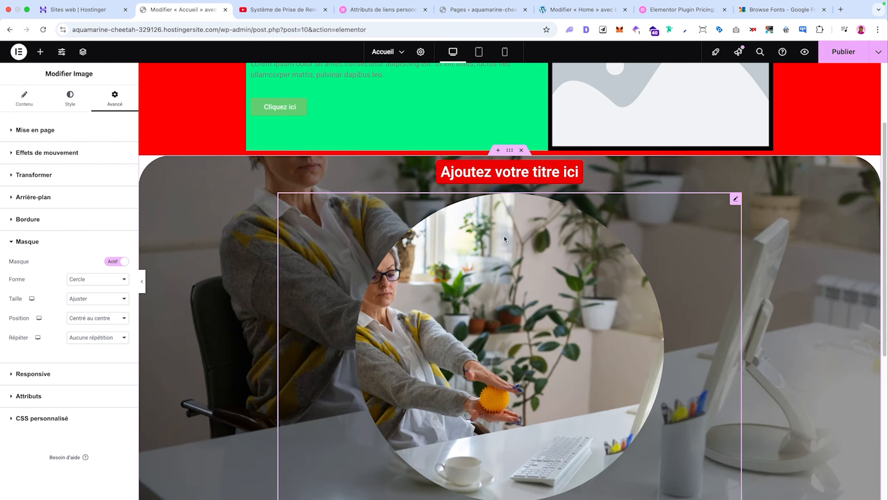
pyautogui.scroll(-5, 443, 283)
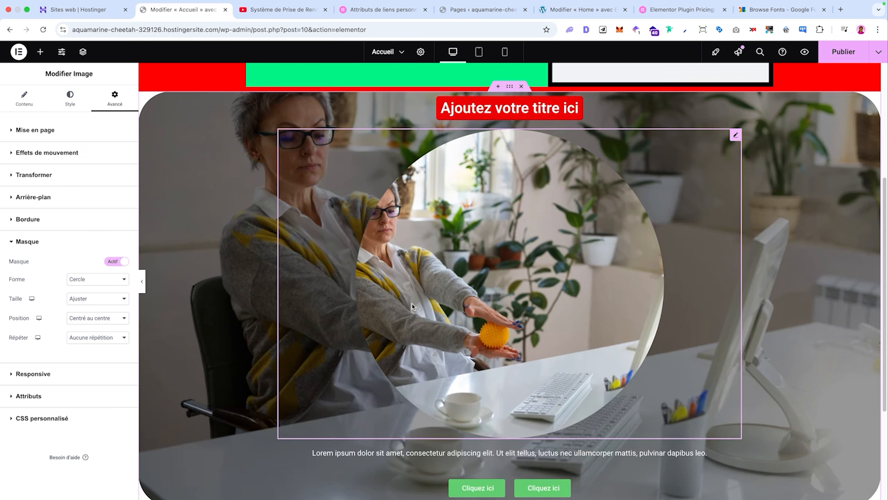
# Review the image's mask shape choices and its Responsive, Attributs and CSS personnalisé settings
pyautogui.click(98, 279)
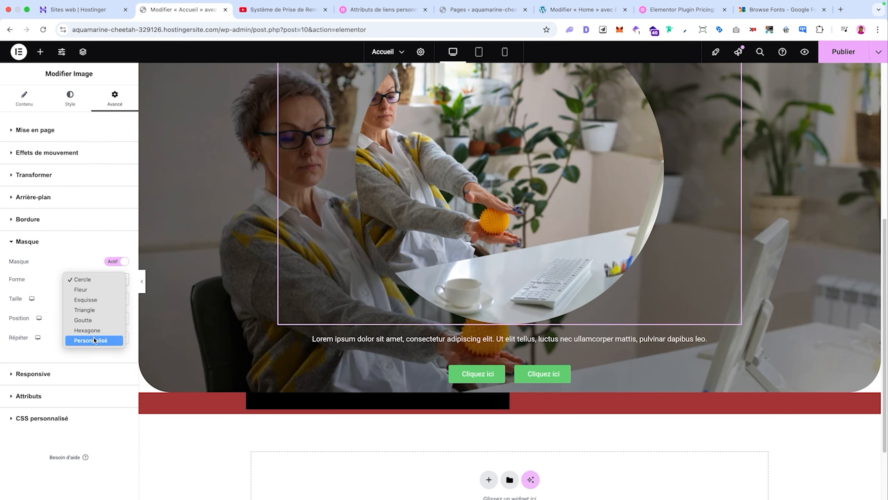
pyautogui.click(64, 296)
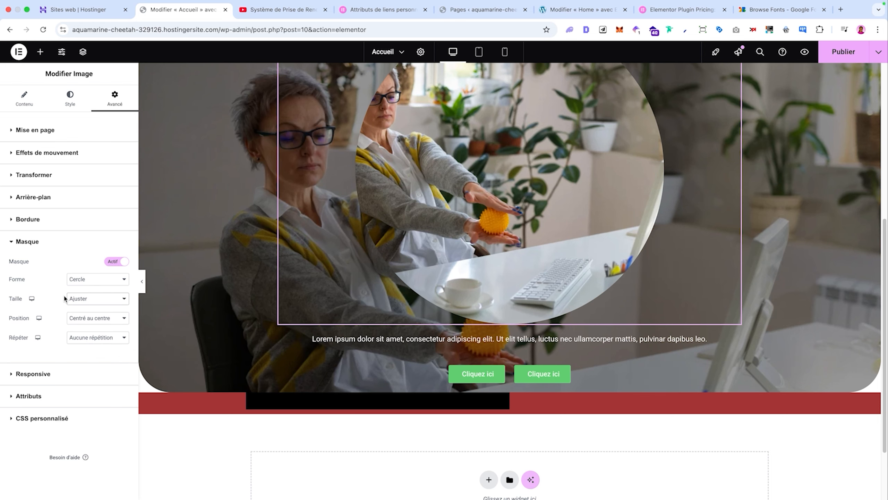
pyautogui.scroll(4, 161, 270)
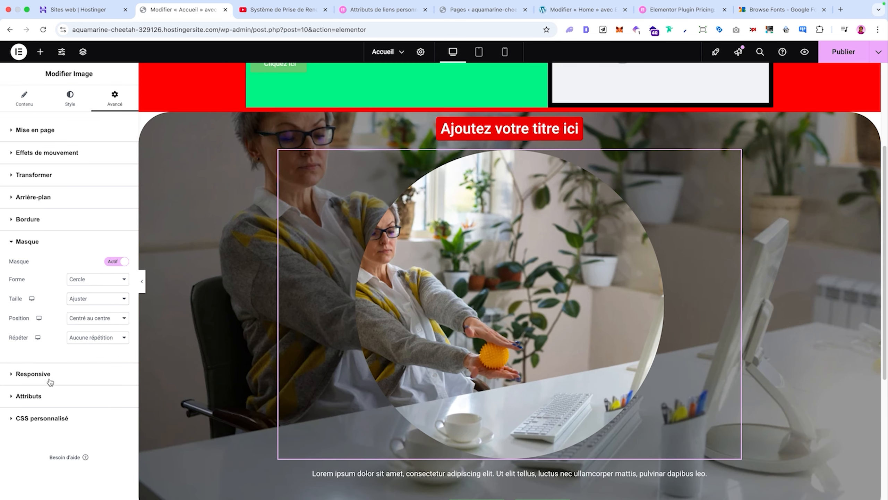
pyautogui.click(38, 375)
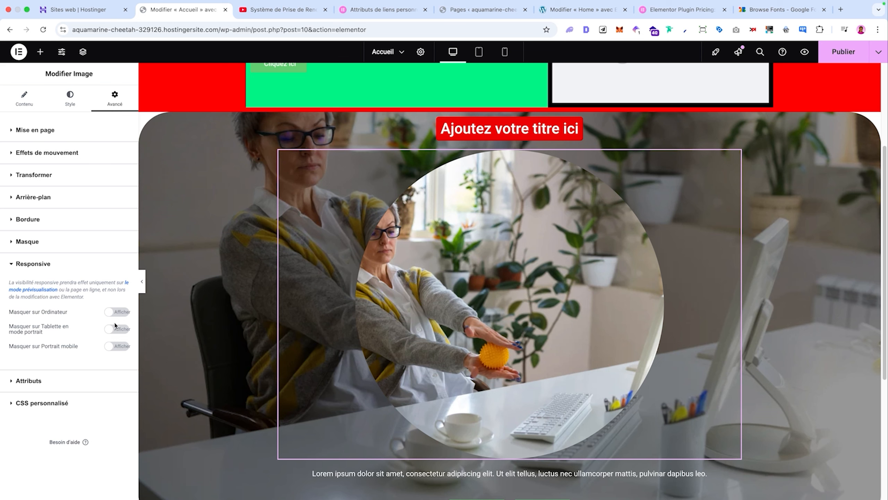
pyautogui.click(21, 381)
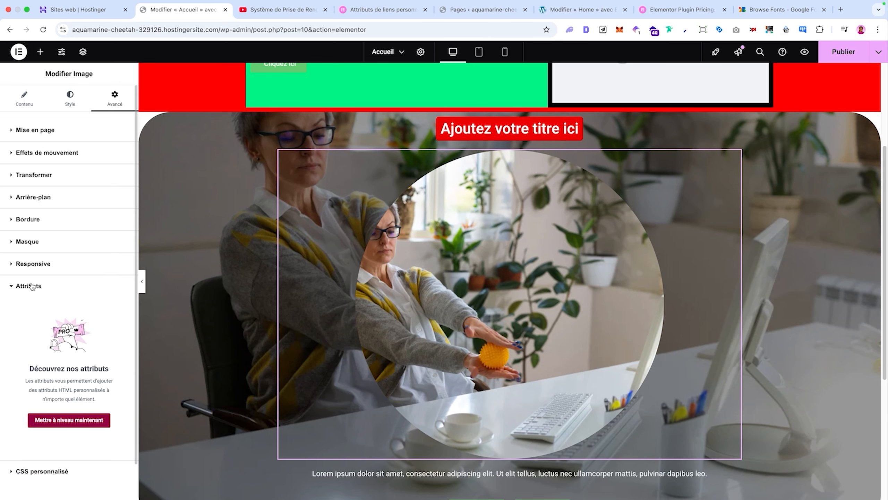
pyautogui.click(81, 471)
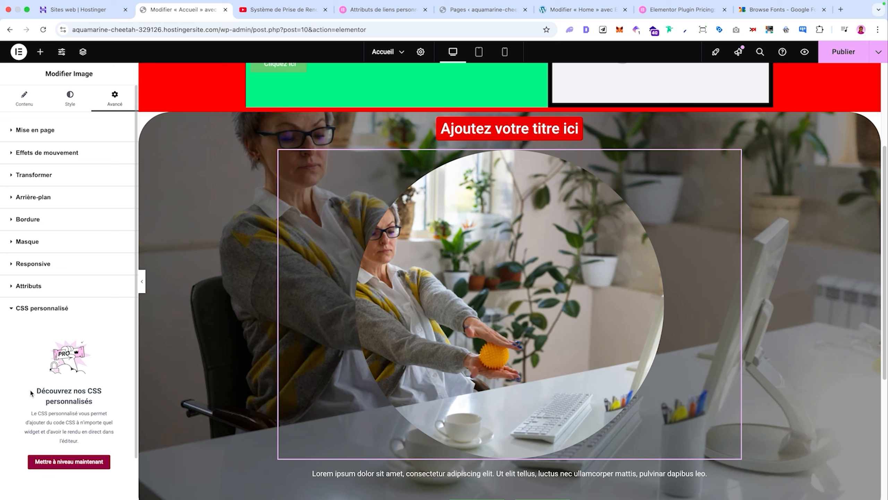
# Open the WordPress dashboard in a separate browser tab and view the CSS additionnel editor in the theme customizer
pyautogui.click(21, 53)
pyautogui.keyDown('super'); pyautogui.click(63, 146); pyautogui.keyUp('super')
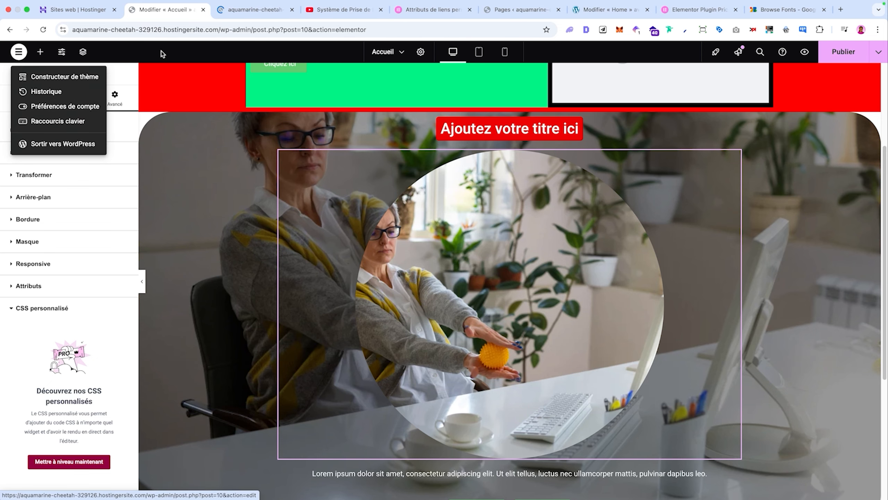
pyautogui.click(241, 9)
pyautogui.click(13, 53)
pyautogui.moveTo(32, 258)
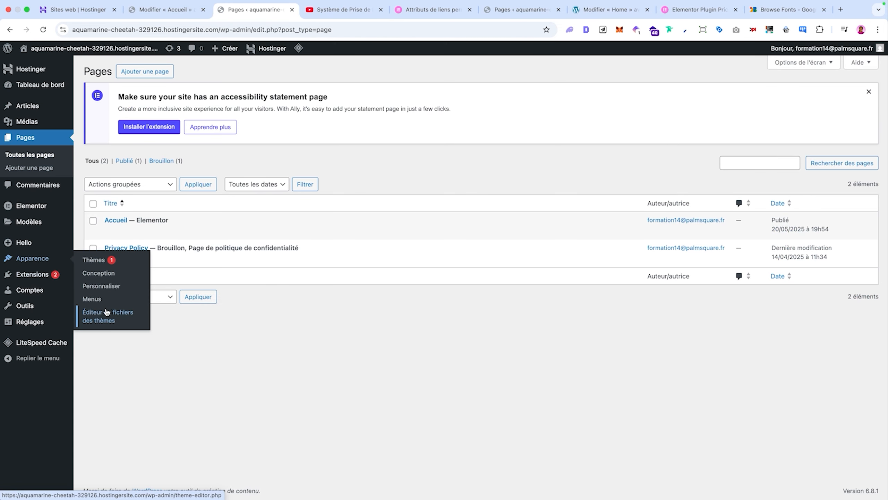
pyautogui.click(100, 286)
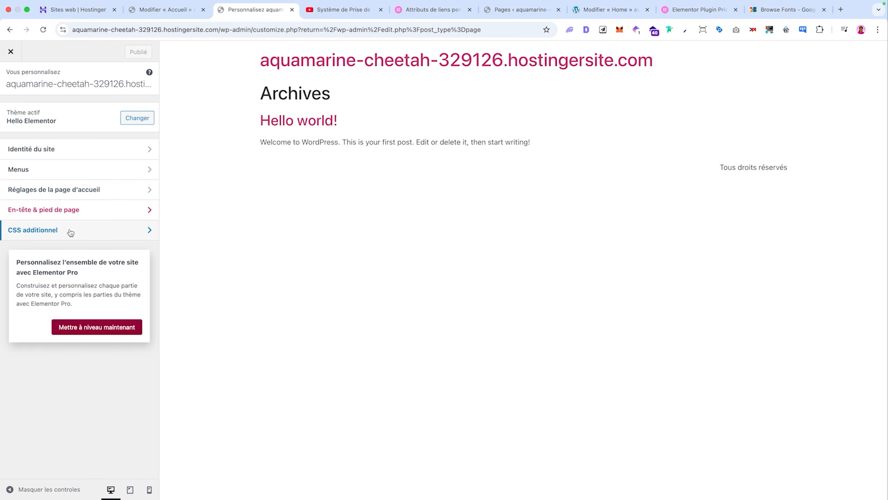
pyautogui.click(85, 230)
pyautogui.click(52, 308)
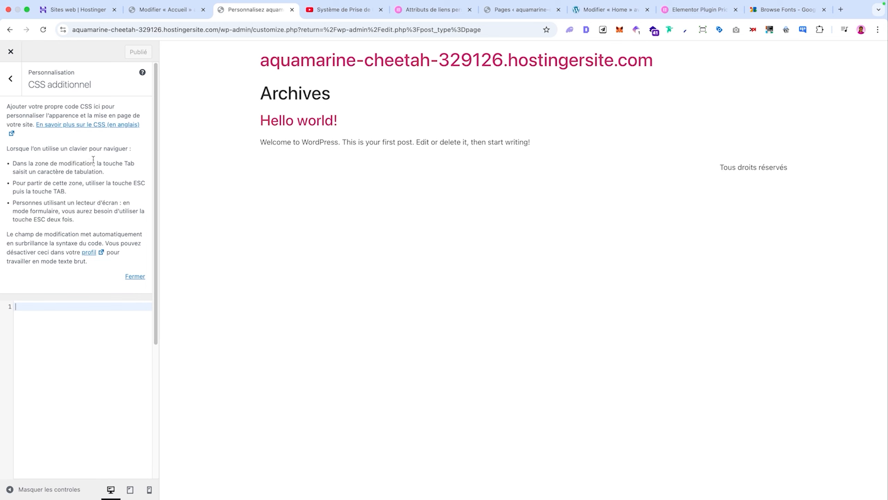
# Return to the Accueil page editor and review the image widget's style and advanced settings
pyautogui.click(156, 13)
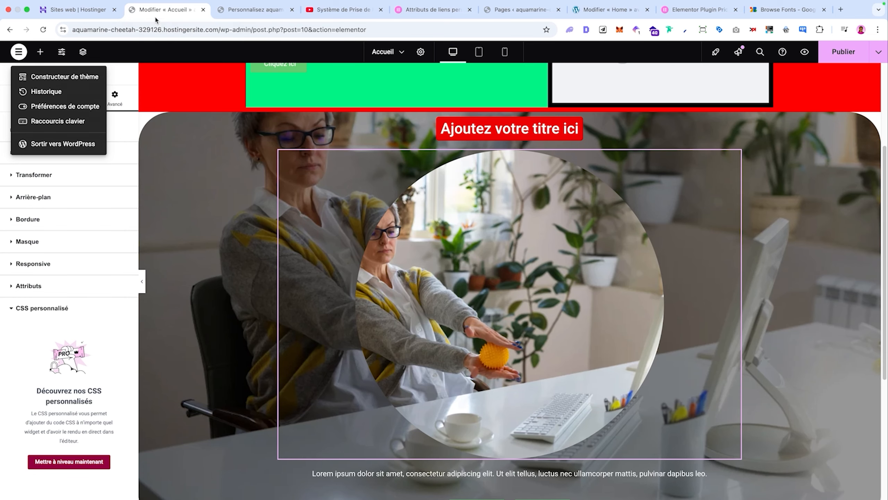
pyautogui.click(253, 107)
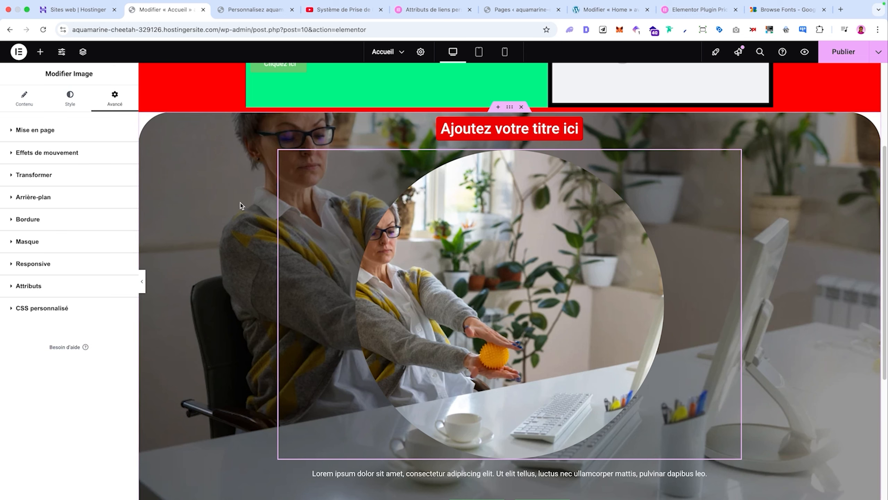
pyautogui.scroll(5, 226, 158)
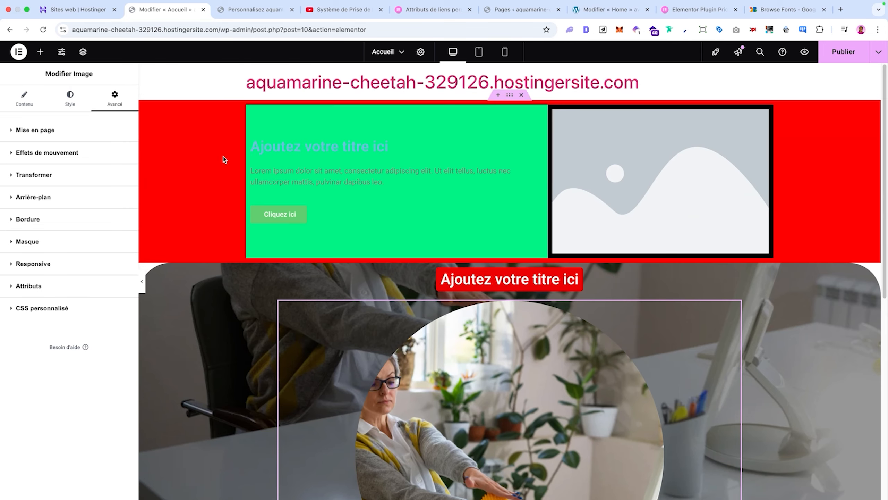
pyautogui.click(70, 98)
pyautogui.scroll(-10, 372, 231)
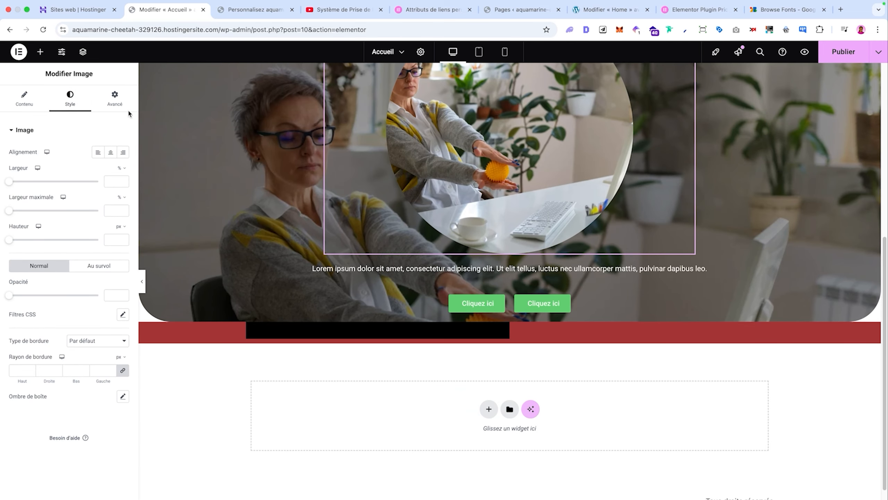
pyautogui.click(116, 99)
pyautogui.scroll(10, 215, 243)
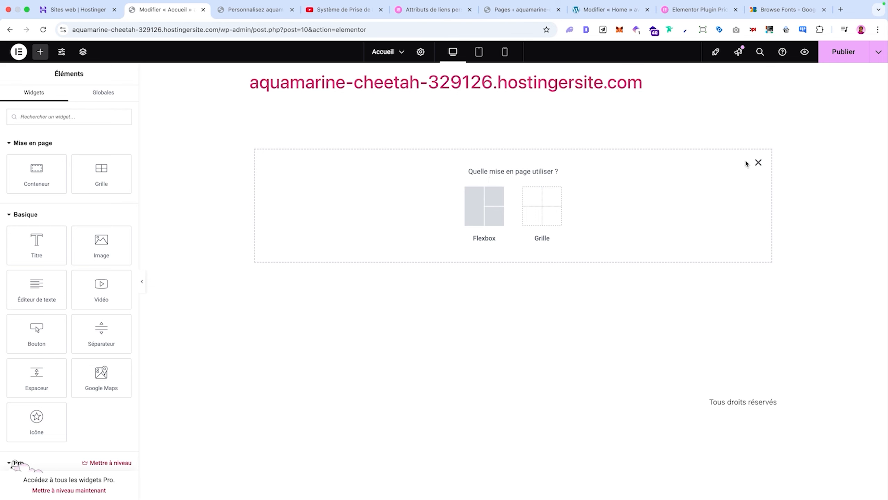
# Dismiss the layout chooser, insert a Vidéo widget on the empty page and open its advanced settings
pyautogui.click(758, 162)
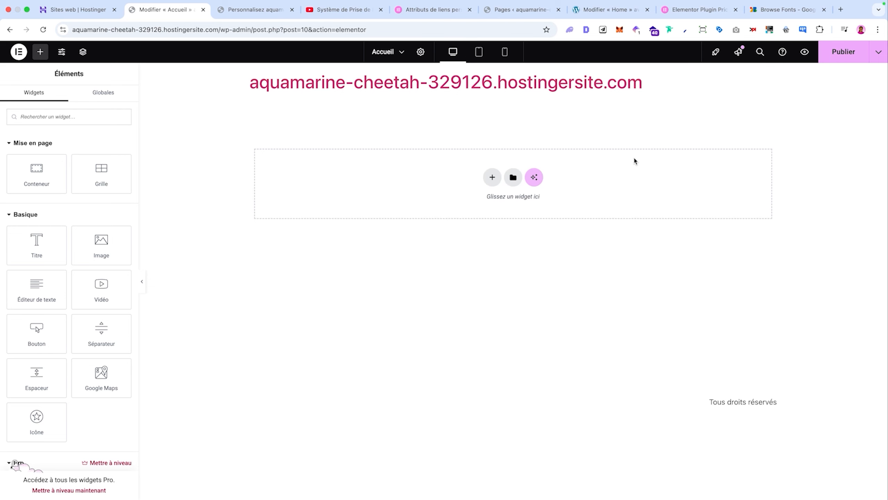
pyautogui.moveTo(119, 284); pyautogui.dragTo(321, 181)
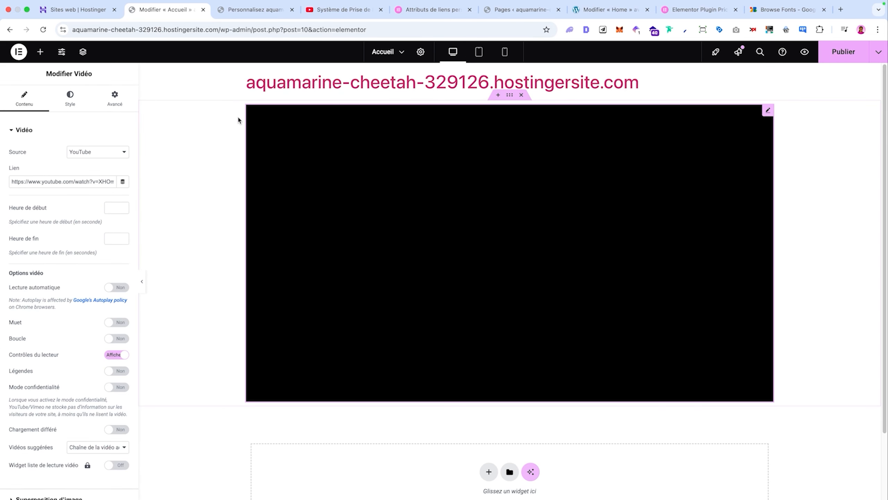
pyautogui.click(84, 106)
pyautogui.click(103, 109)
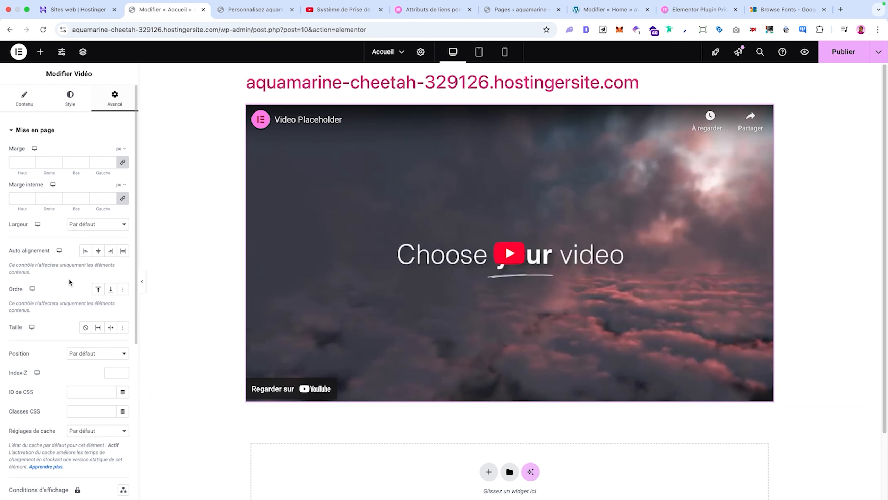
# Set the video's border radius to 50 px on all sides in its advanced settings
pyautogui.scroll(-7, 70, 281)
pyautogui.scroll(7, 81, 231)
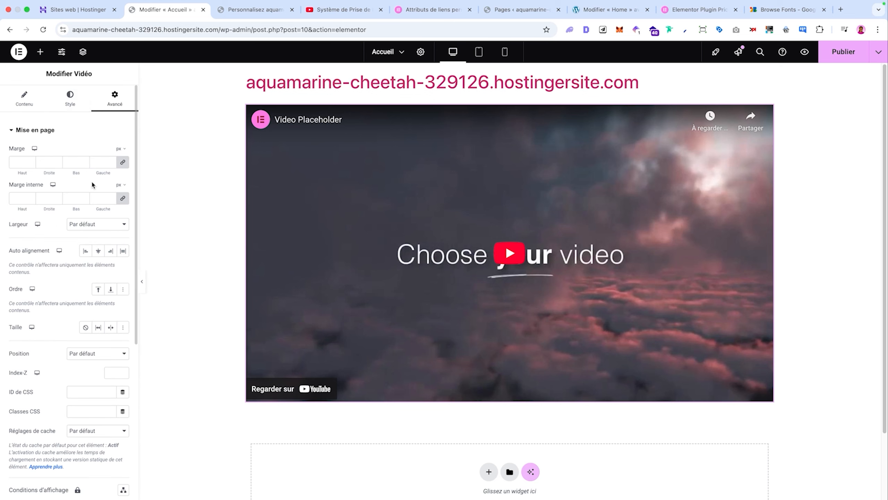
pyautogui.click(76, 106)
pyautogui.click(110, 109)
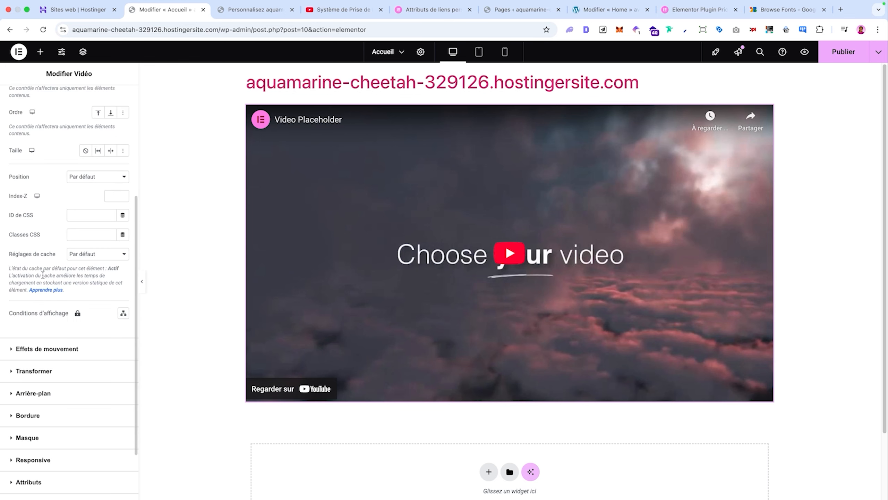
pyautogui.click(28, 413)
pyautogui.click(22, 290)
pyautogui.write('87')
pyautogui.moveTo(61, 295); pyautogui.dragTo(42, 294)
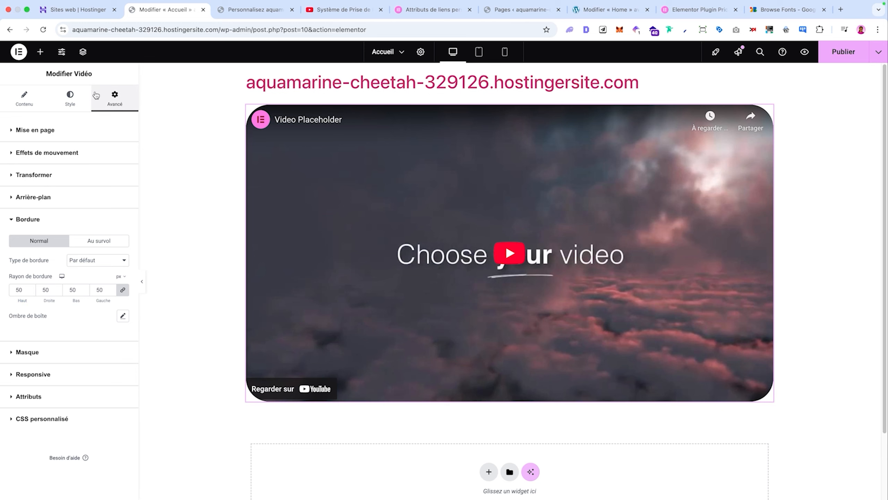
# Compare the video widget's style options with its advanced settings
pyautogui.click(72, 99)
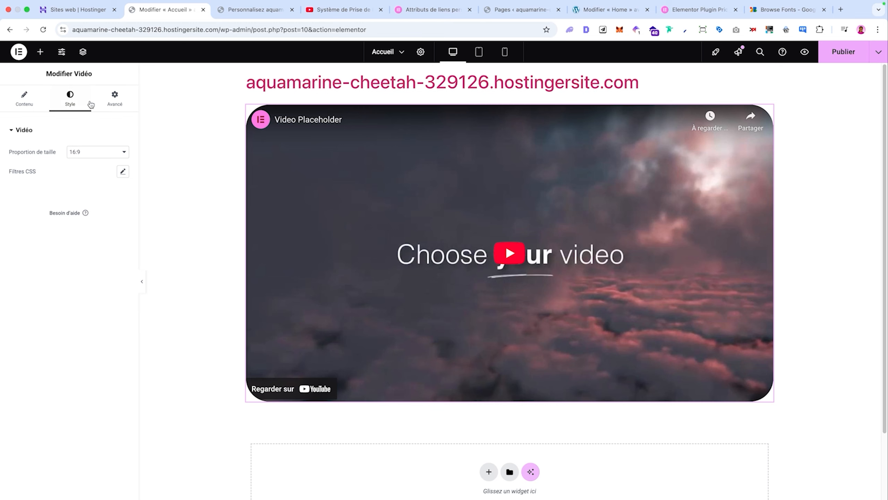
pyautogui.click(115, 99)
pyautogui.scroll(-5, 111, 315)
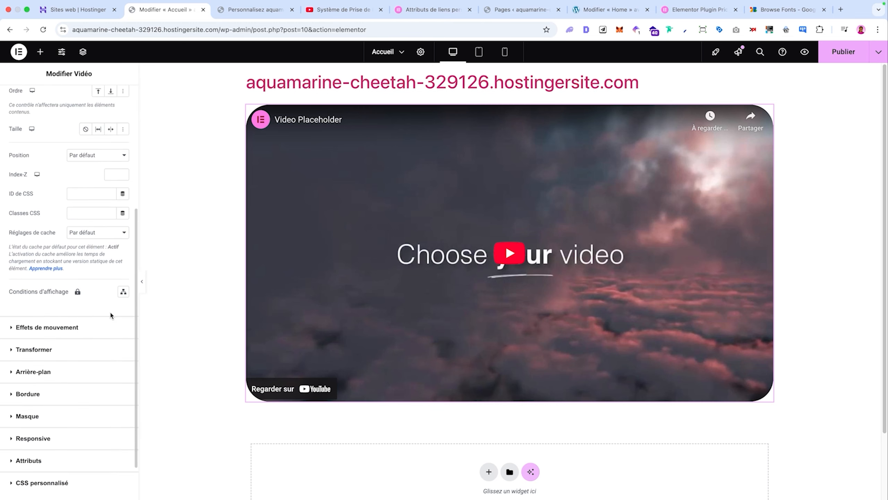
pyautogui.scroll(5, 125, 121)
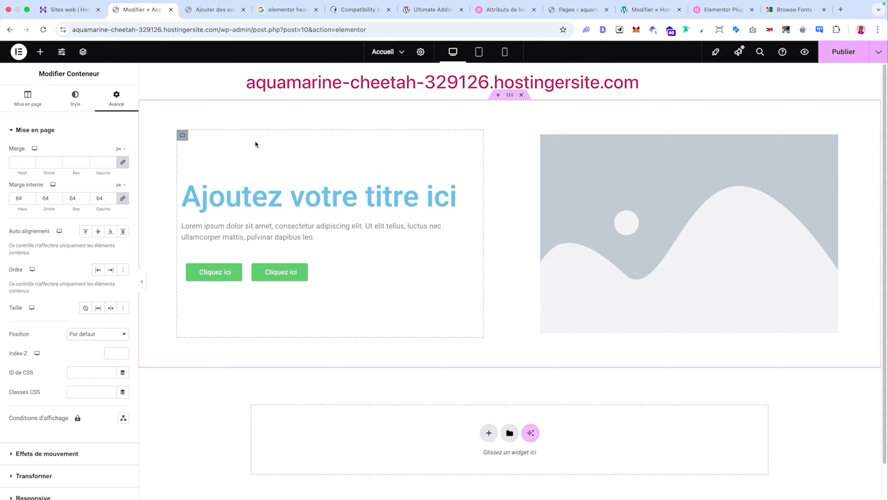
# Preview the page in the Portrait mobile view and examine how the title, text, buttons and image stack
pyautogui.click(505, 52)
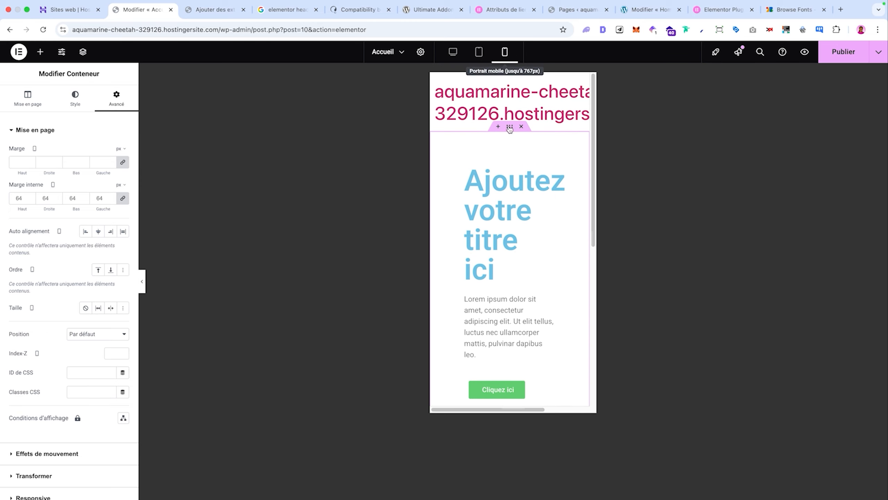
pyautogui.scroll(-8, 520, 214)
pyautogui.scroll(5, 519, 203)
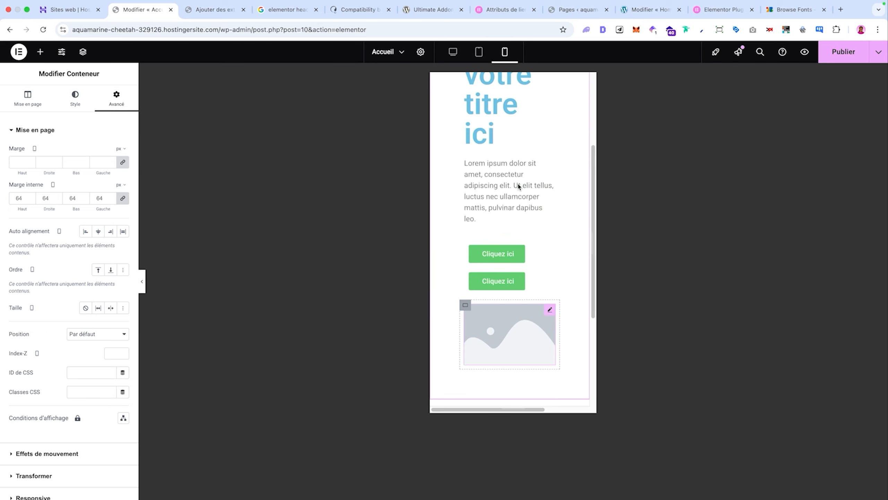
# Set the main container's mobile inner margin to 24 px on all sides and compare the desktop and Portrait mobile views
pyautogui.scroll(5, 517, 186)
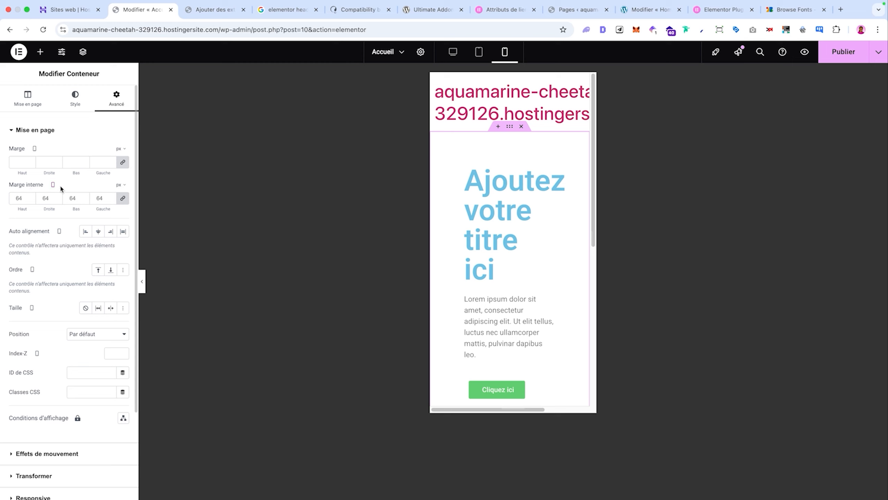
pyautogui.moveTo(9, 184); pyautogui.dragTo(54, 189)
pyautogui.click(46, 198)
pyautogui.write('24')
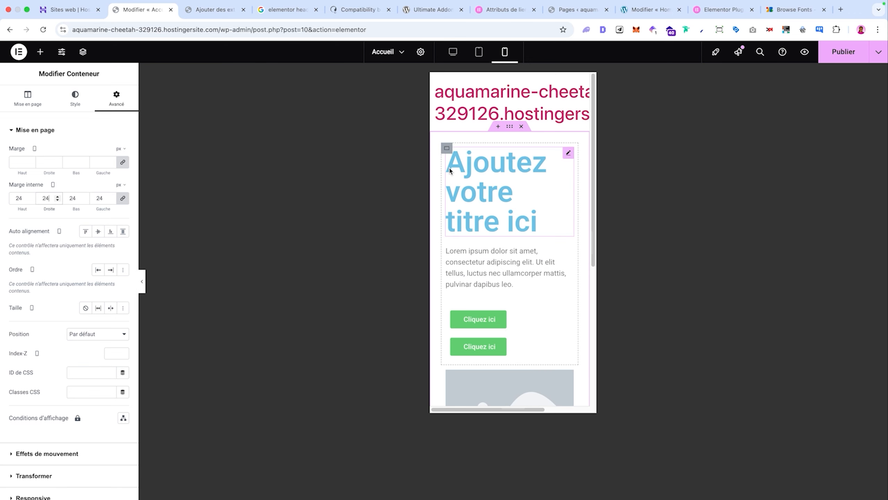
pyautogui.click(454, 58)
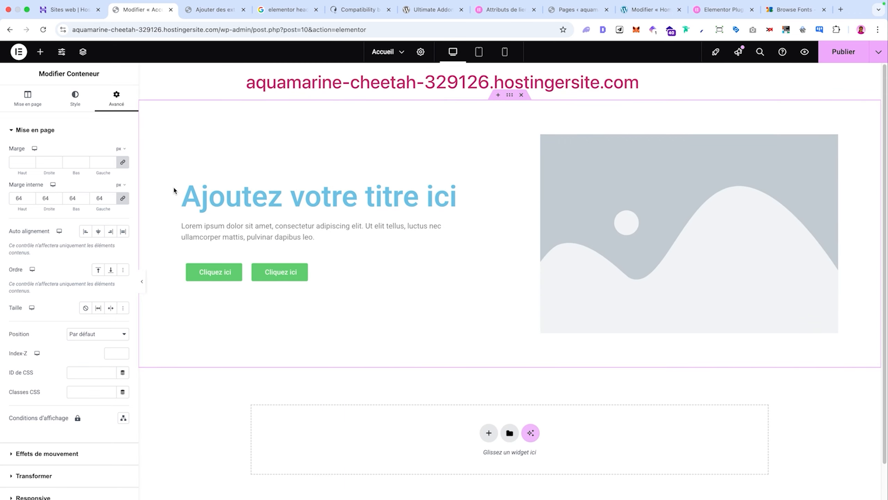
pyautogui.click(505, 52)
# Set the title's mobile font size to 37 px and check the available weights, keeping 600 (Demi gras)
pyautogui.click(504, 172)
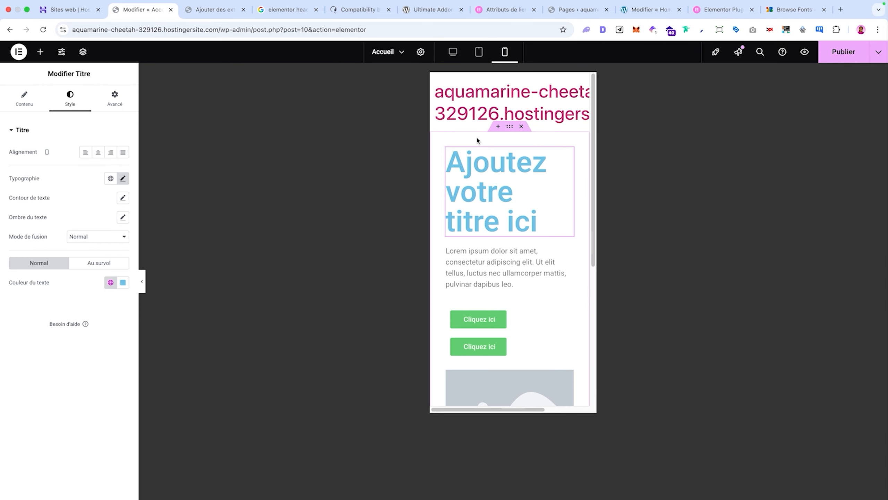
pyautogui.click(123, 178)
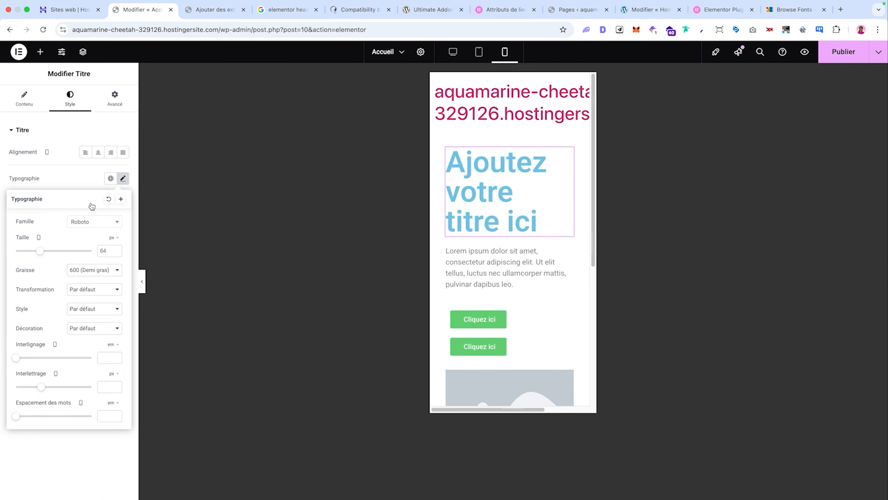
pyautogui.moveTo(41, 248); pyautogui.dragTo(28, 257)
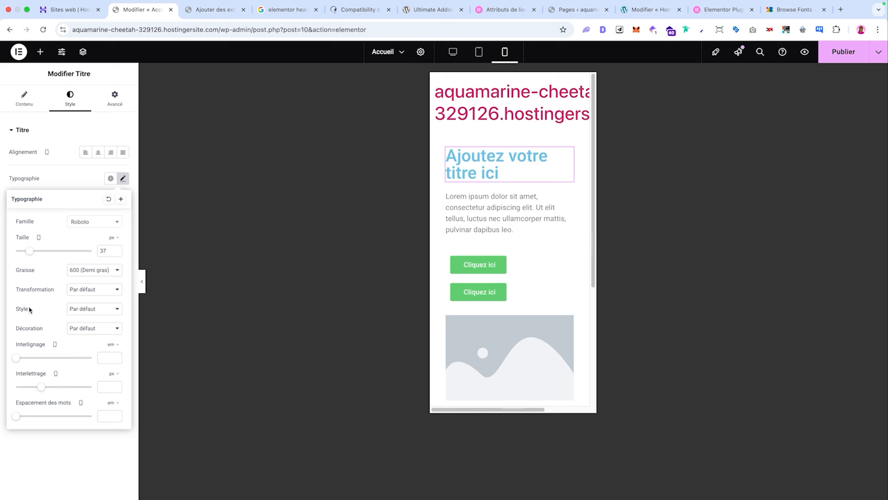
pyautogui.click(82, 271)
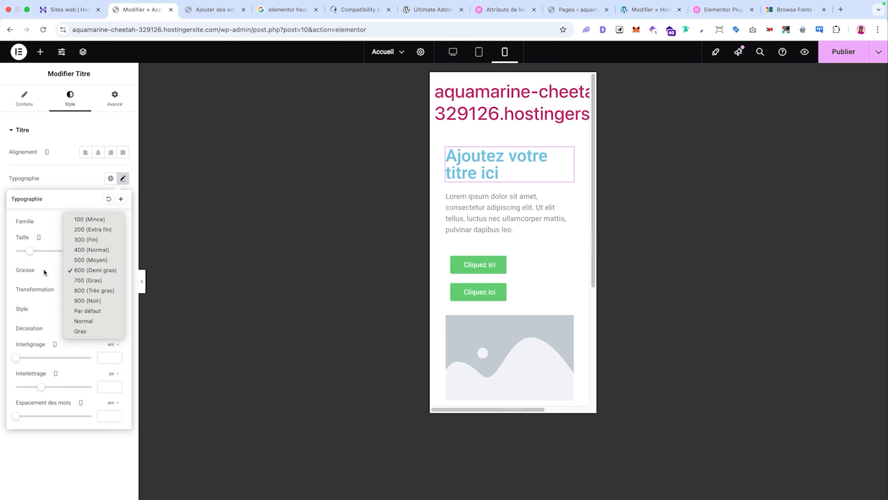
pyautogui.click(48, 272)
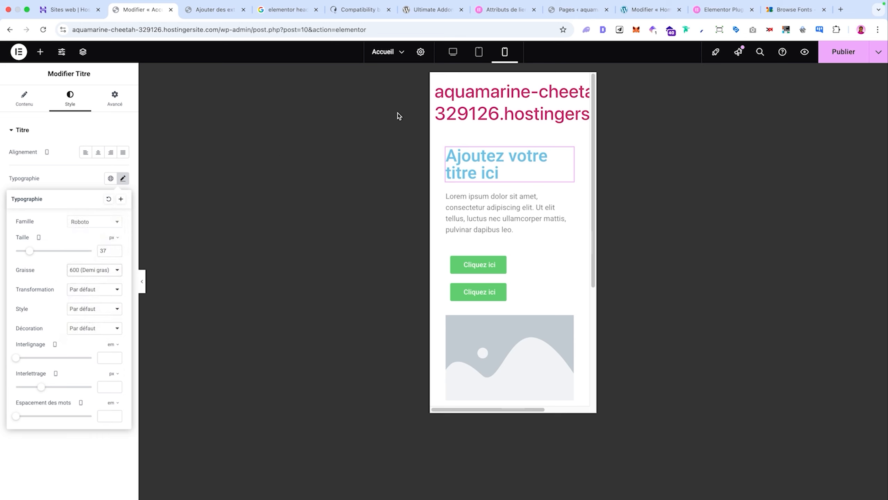
# Arrange the buttons' container as a column on mobile and stretch both Cliquez ici buttons to full width
pyautogui.click(521, 277)
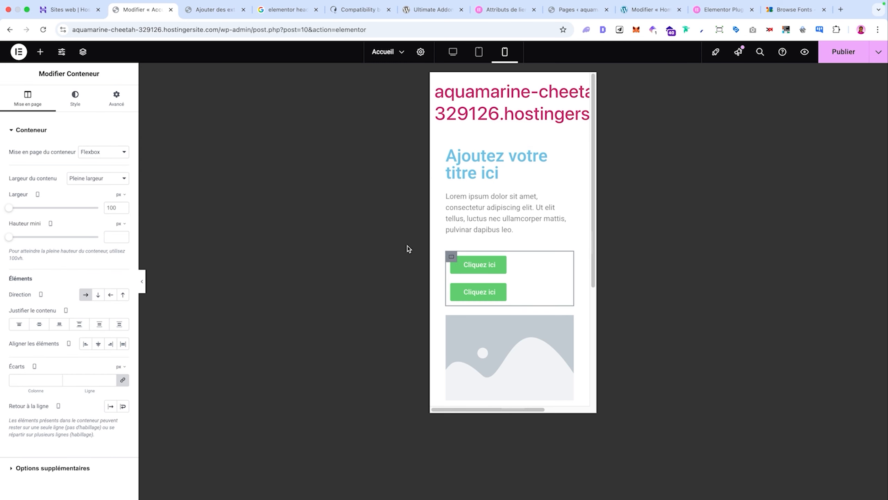
pyautogui.click(98, 294)
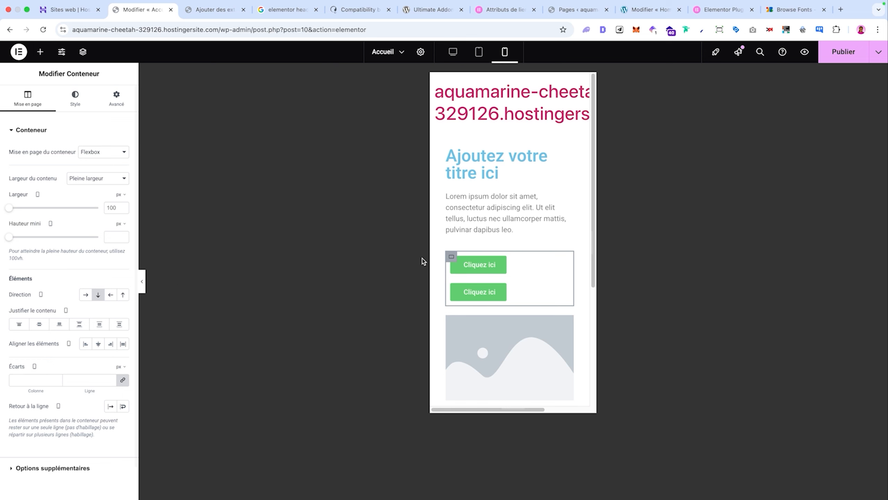
pyautogui.click(527, 265)
pyautogui.click(70, 98)
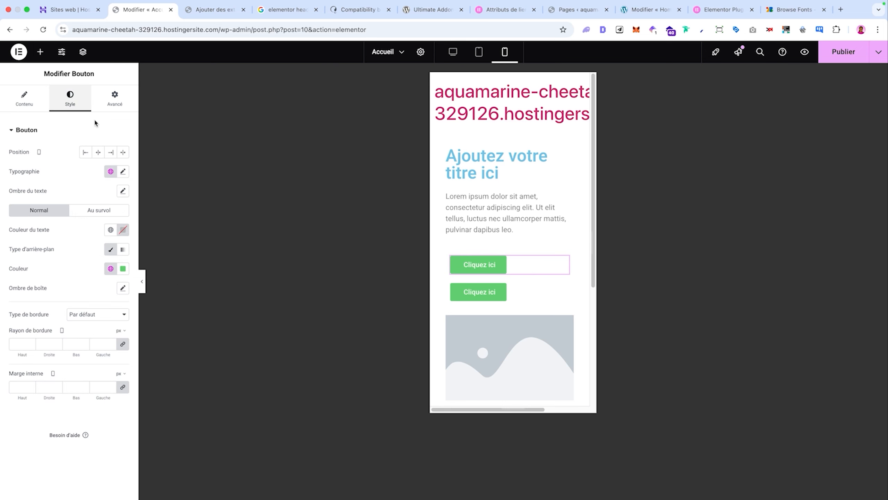
pyautogui.click(123, 153)
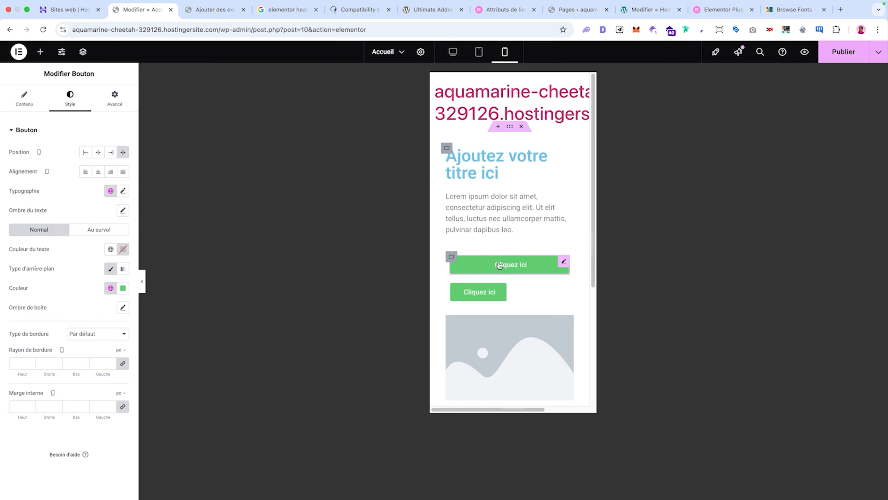
pyautogui.click(532, 290)
pyautogui.click(70, 102)
pyautogui.click(123, 152)
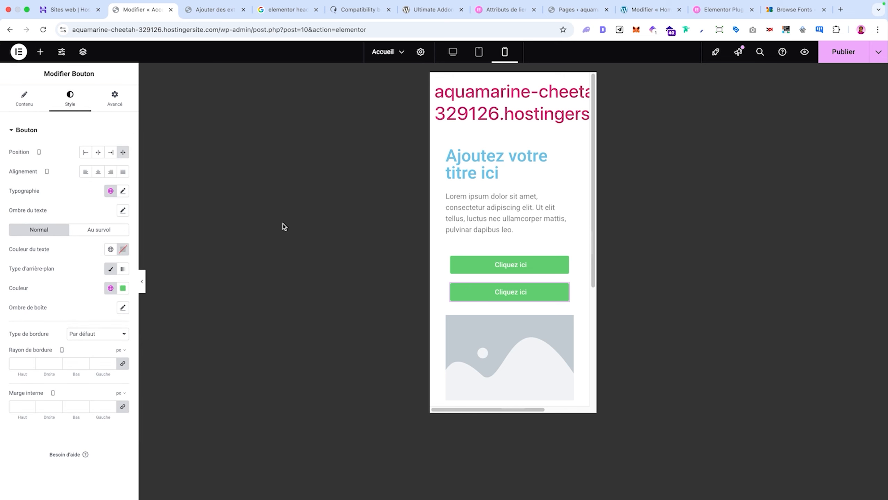
# Hide the image's container on Portrait mobile through its responsive visibility settings
pyautogui.scroll(-2, 501, 281)
pyautogui.click(498, 279)
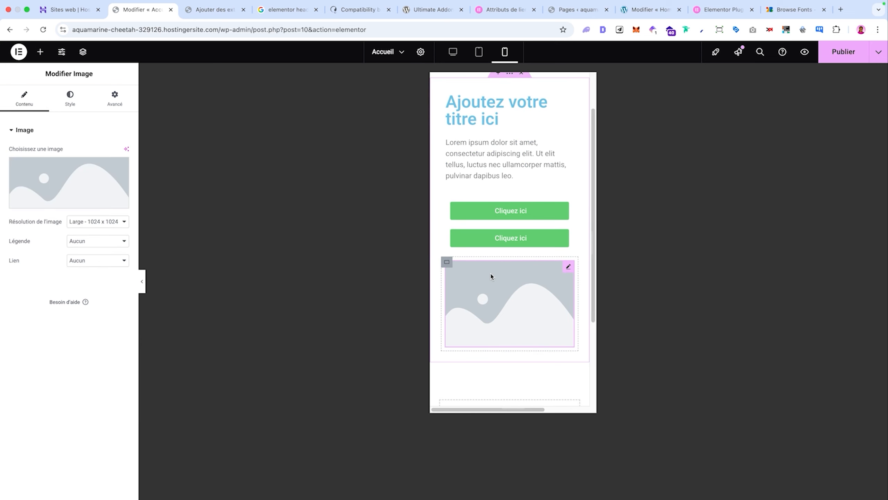
pyautogui.click(447, 264)
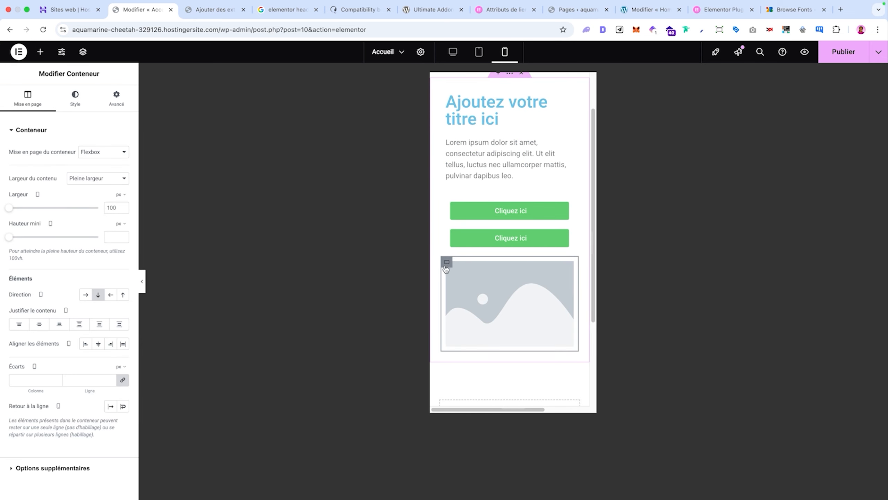
pyautogui.scroll(2, 446, 269)
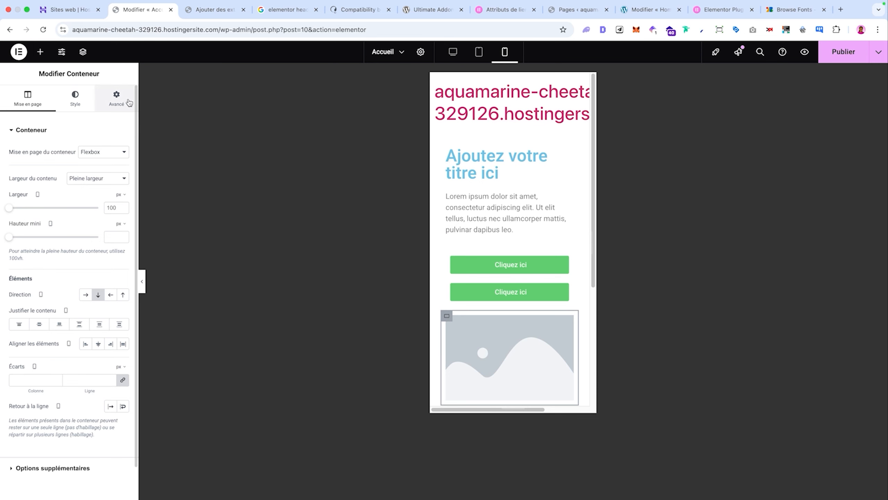
pyautogui.click(116, 98)
pyautogui.scroll(-5, 77, 264)
pyautogui.click(33, 397)
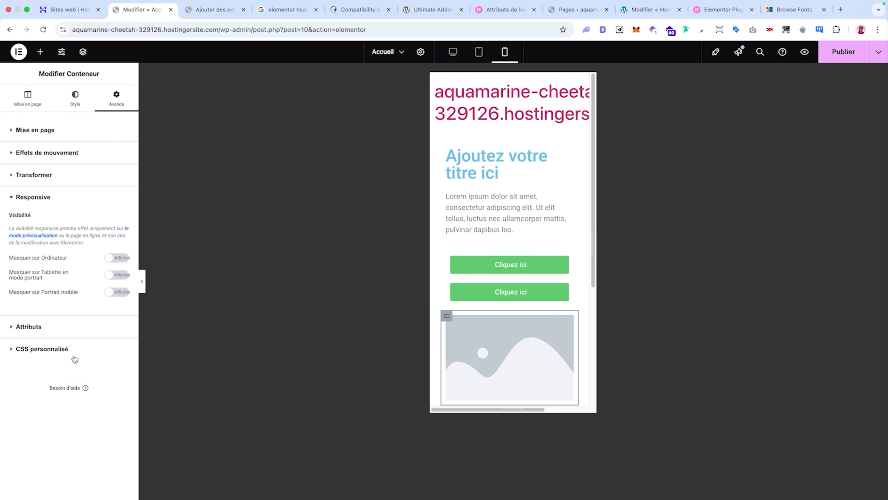
pyautogui.click(118, 292)
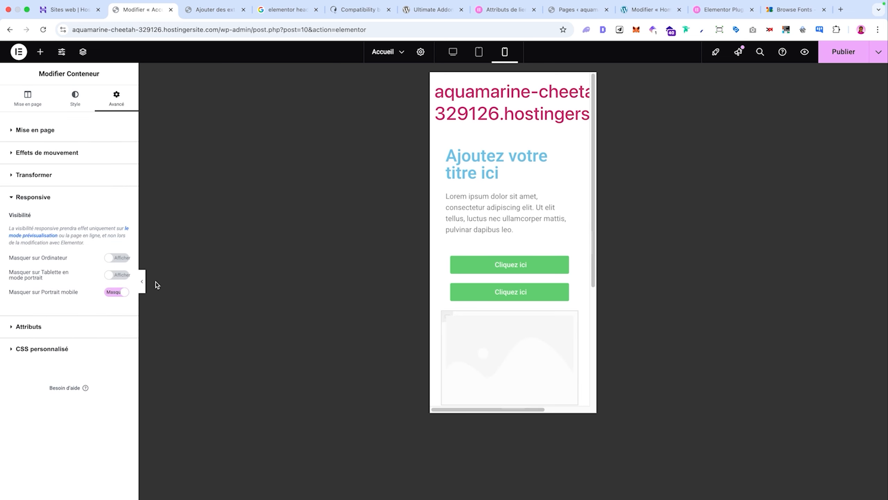
# Preview the page without the editing panel, comparing the image's visibility in the desktop and Portrait mobile views
pyautogui.click(142, 289)
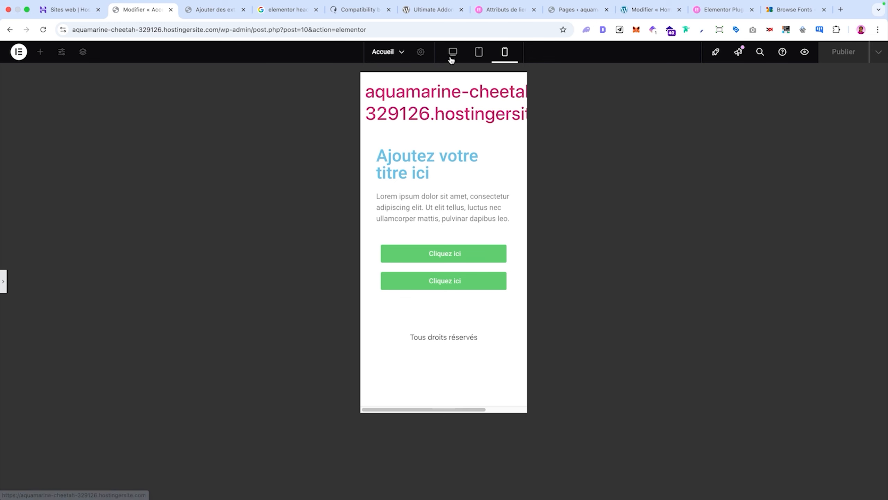
pyautogui.click(452, 60)
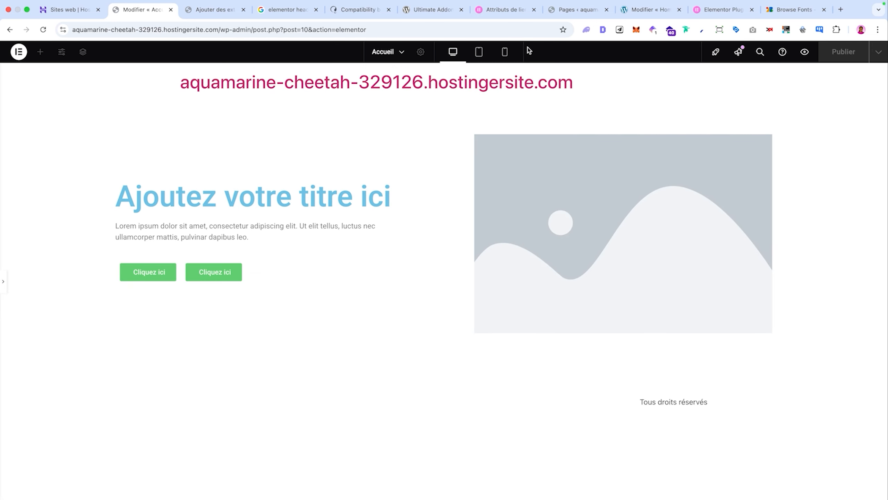
pyautogui.click(505, 53)
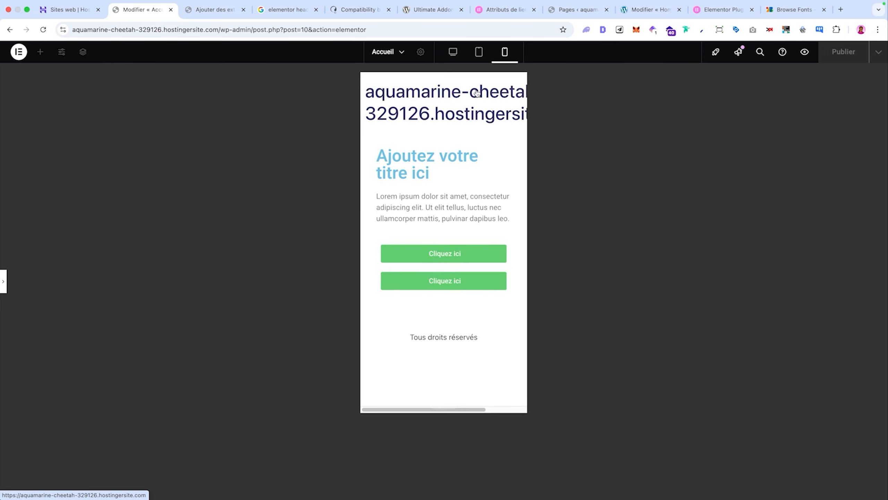
pyautogui.click(453, 53)
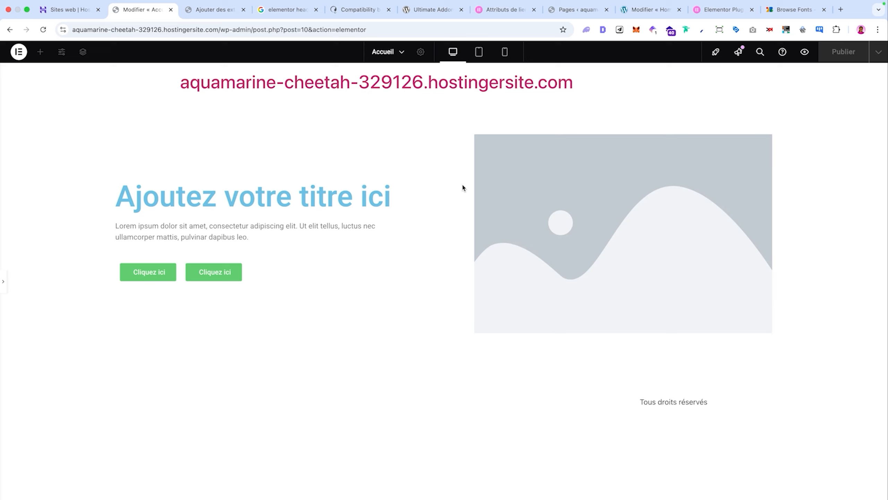
pyautogui.click(505, 52)
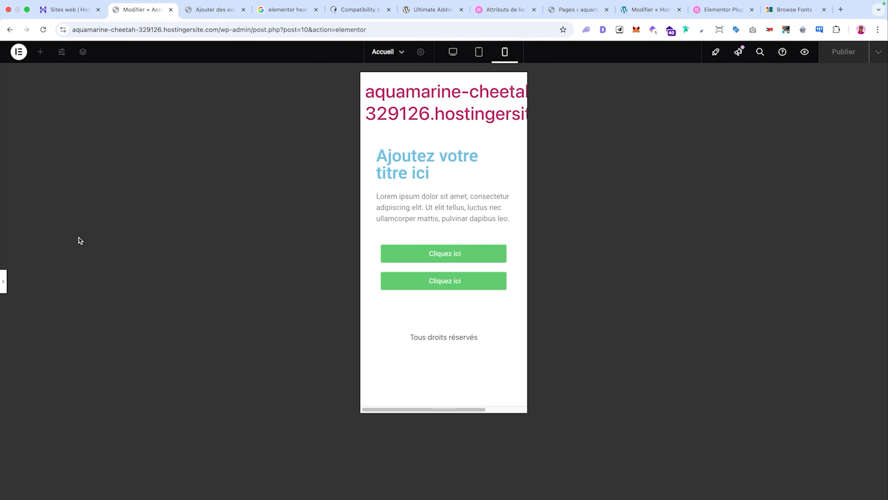
pyautogui.click(2, 282)
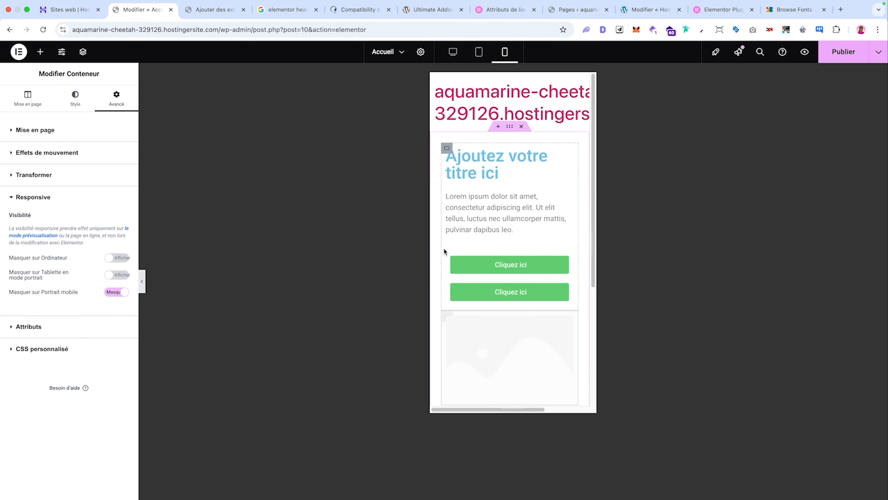
# Set the mobile inner margin of the container holding the title, text and buttons to 0 px
pyautogui.click(440, 154)
pyautogui.click(116, 98)
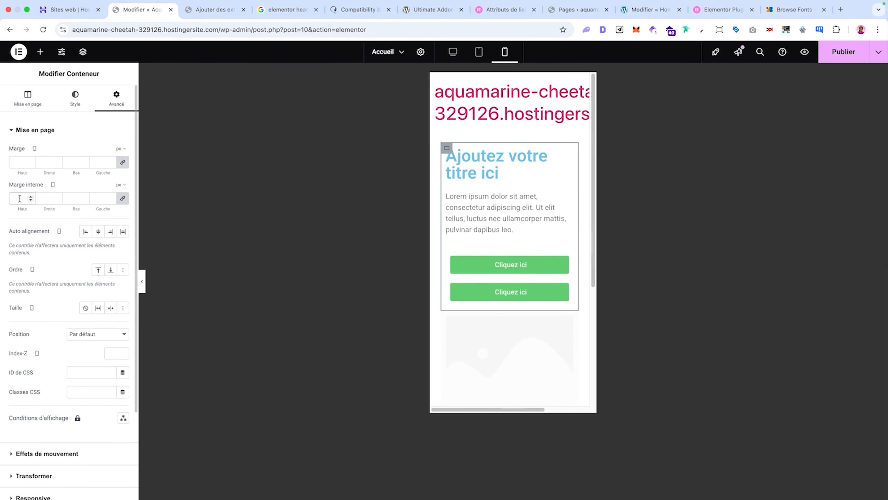
pyautogui.click(19, 198)
pyautogui.write('0')
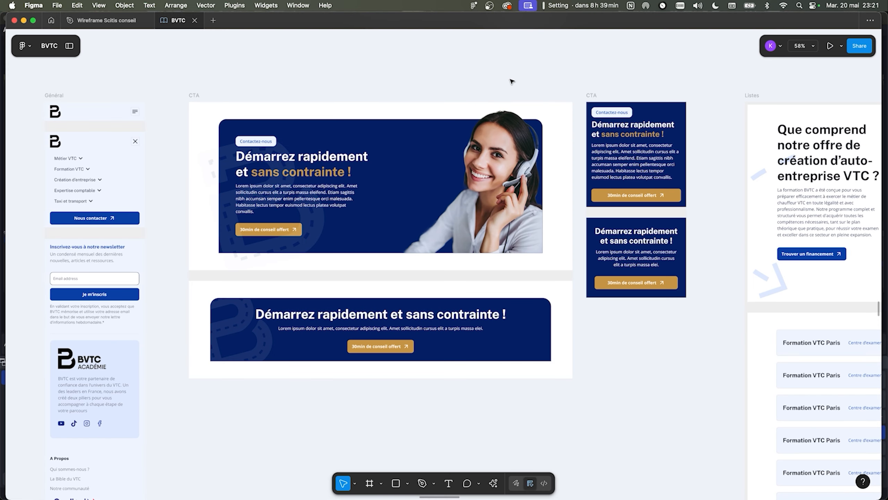
# In the BVTC file in Figma, examine the desktop and mobile versions of the CTA, list, card, slider and hero sections
pyautogui.moveTo(512, 81); pyautogui.dragTo(474, 98)
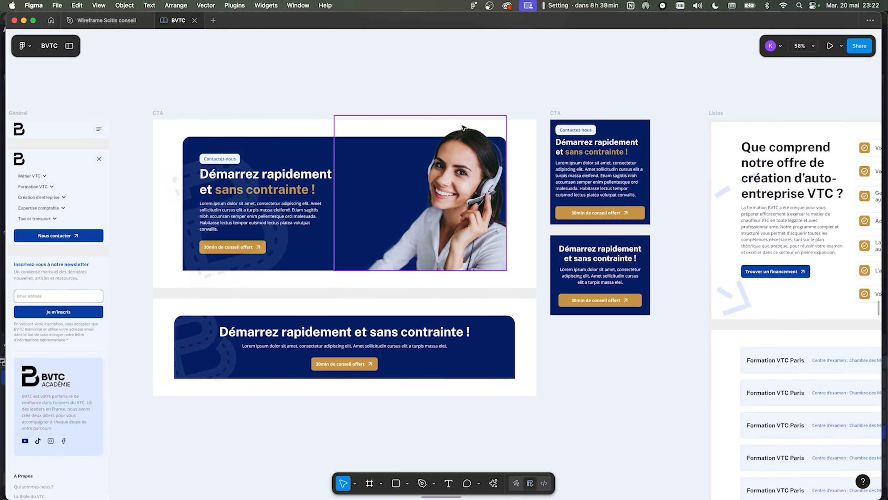
pyautogui.scroll(5, 226, 215)
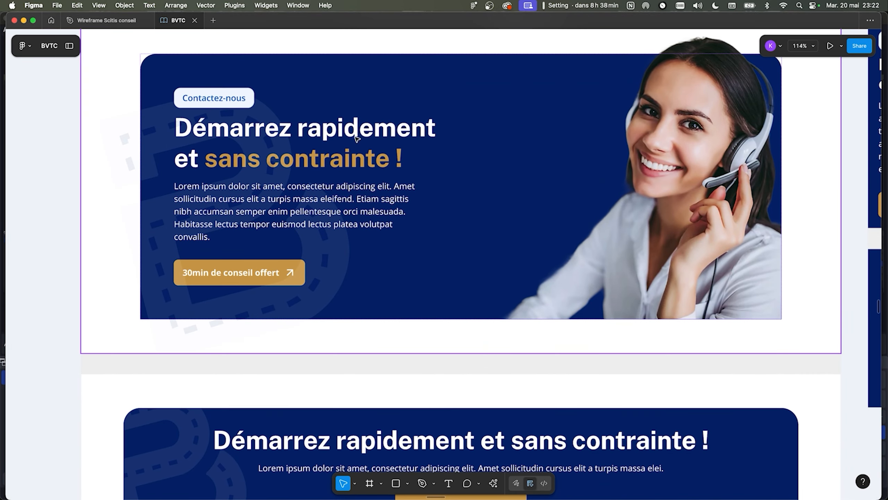
pyautogui.scroll(-2, 435, 151)
pyautogui.scroll(-3, 436, 151)
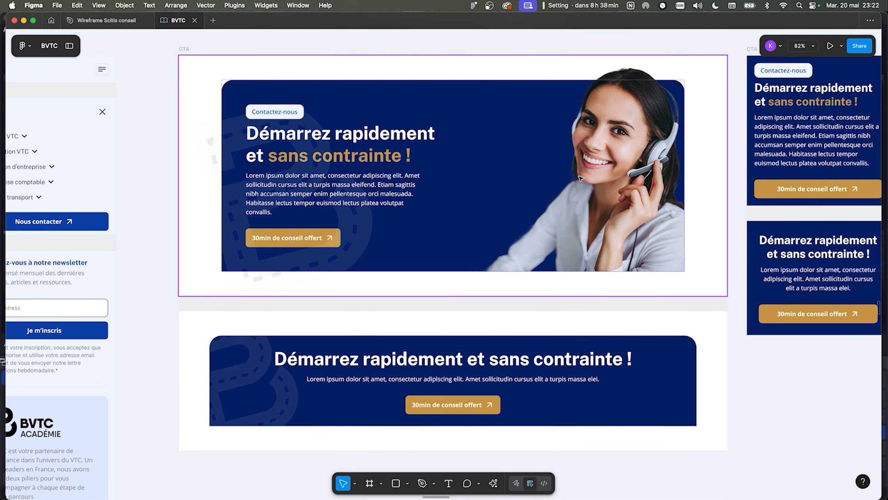
pyautogui.hscroll(8, 630, 132)
pyautogui.scroll(2, 631, 131)
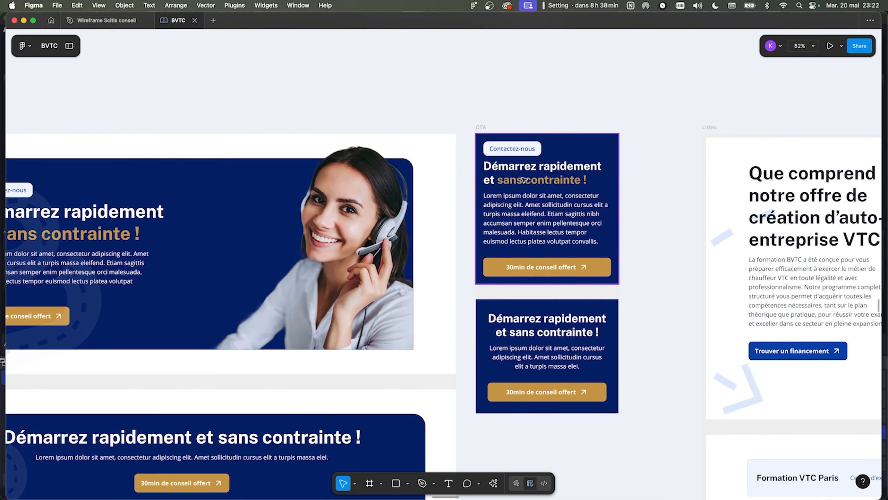
pyautogui.scroll(-3, 528, 180)
pyautogui.hscroll(10, 490, 175)
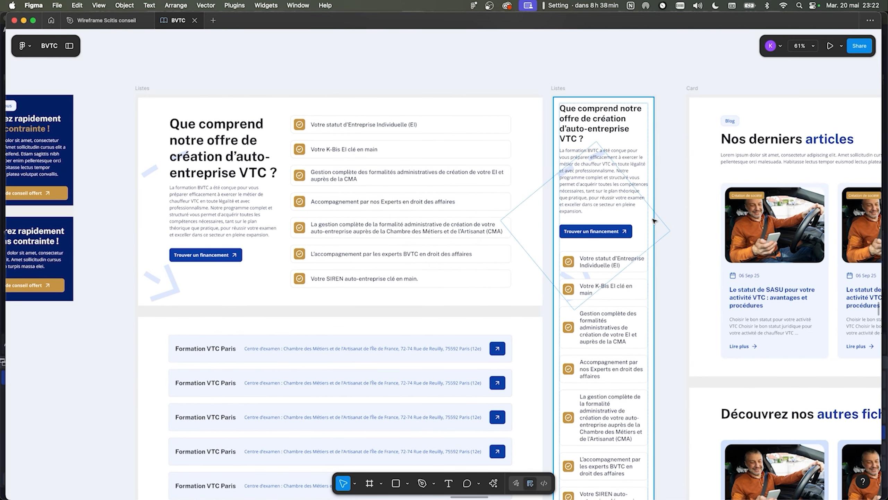
pyautogui.scroll(-3, 566, 206)
pyautogui.scroll(-5, 648, 241)
pyautogui.moveTo(804, 196); pyautogui.dragTo(359, 169)
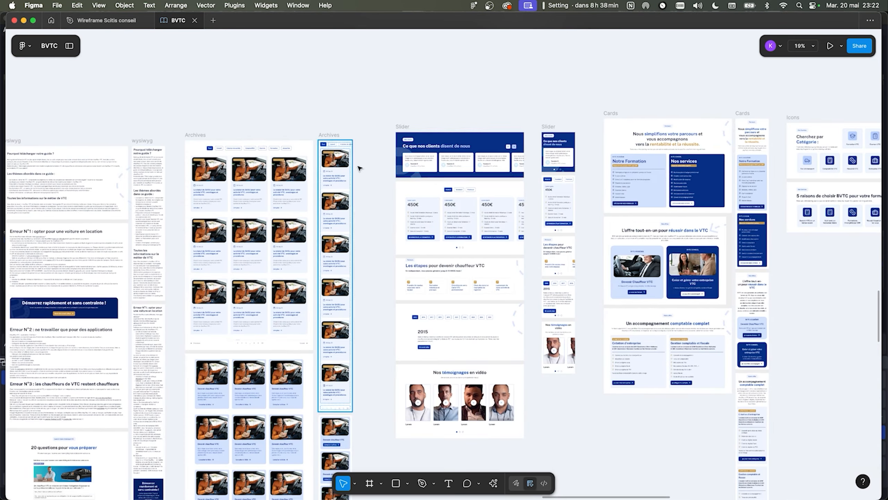
pyautogui.moveTo(604, 180); pyautogui.dragTo(378, 203)
pyautogui.hscroll(15, 378, 203)
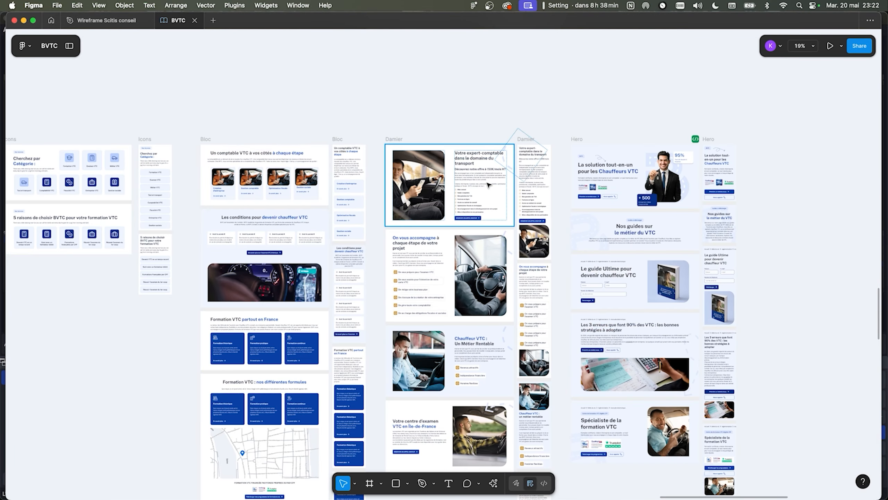
pyautogui.scroll(10, 453, 161)
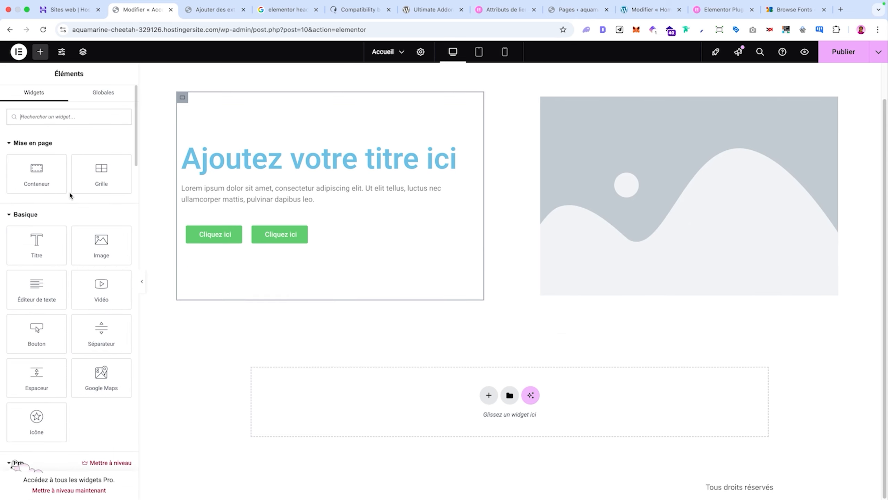
# Browse the widget list through to the Général category and collapse the Pro category
pyautogui.scroll(-5, 68, 195)
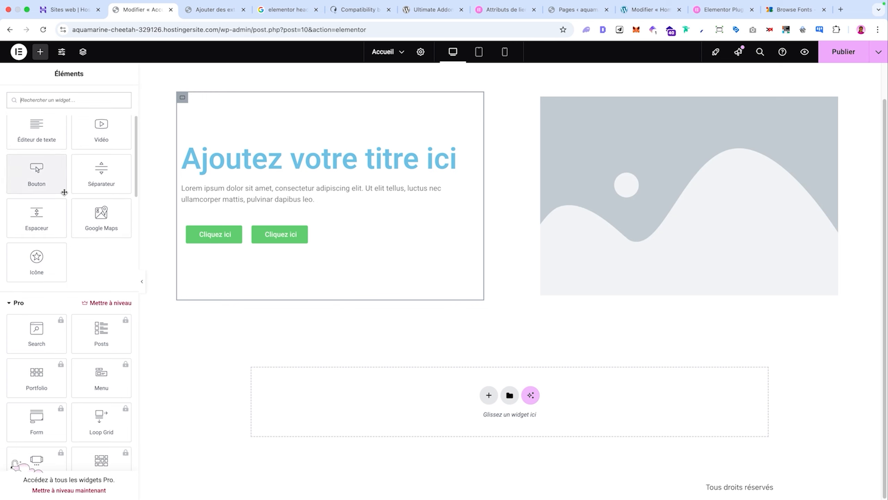
pyautogui.scroll(2, 65, 192)
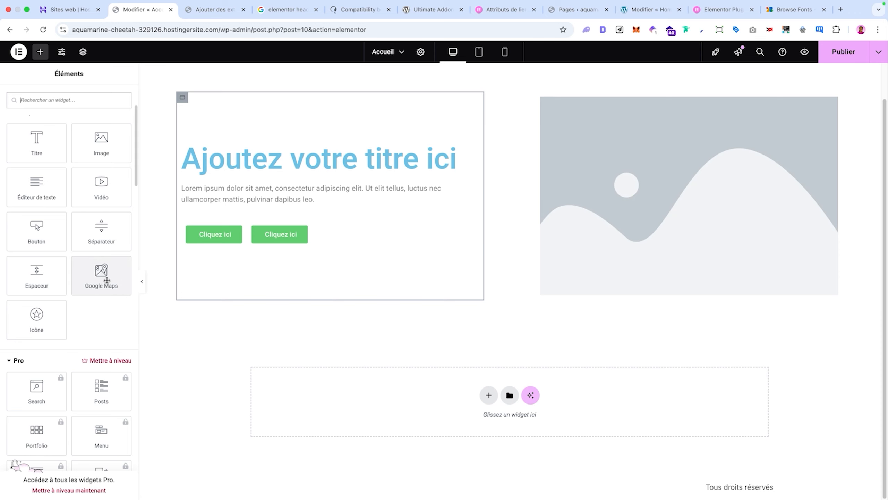
pyautogui.scroll(-5, 43, 197)
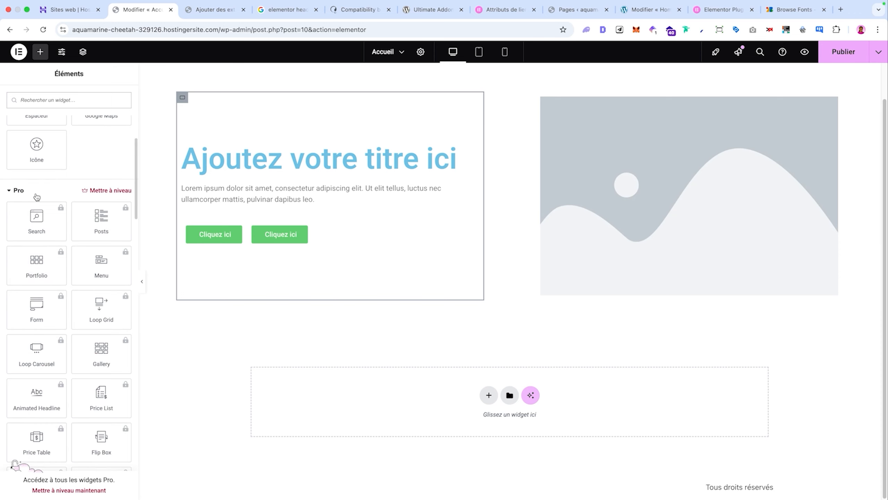
pyautogui.click(37, 196)
pyautogui.scroll(-1, 34, 216)
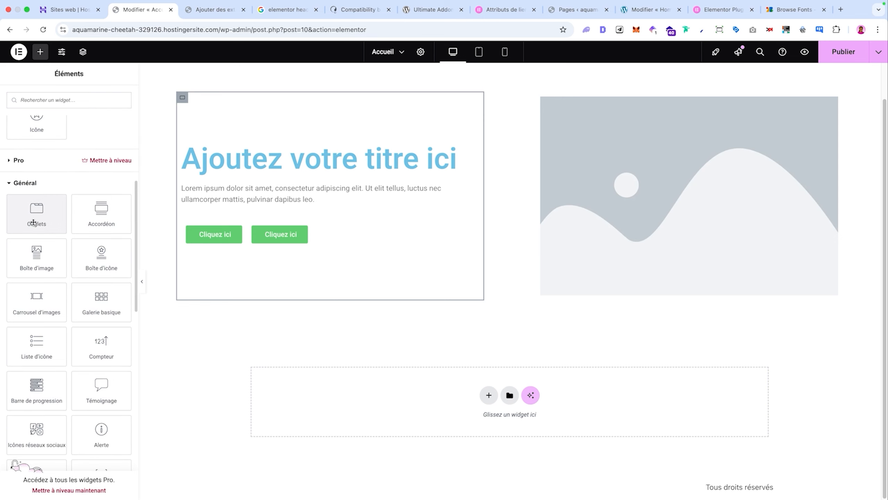
# Add an Onglets widget below the hero section and place a Titre widget in its first tab
pyautogui.moveTo(40, 213); pyautogui.dragTo(338, 235)
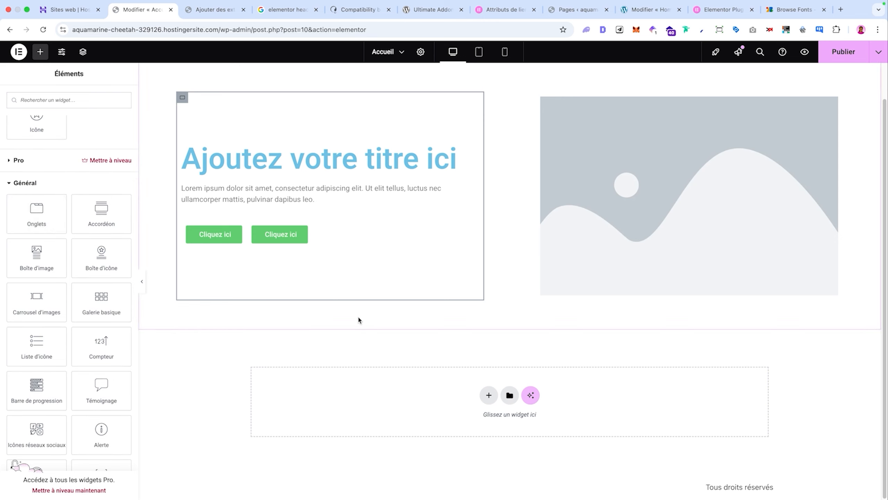
pyautogui.moveTo(37, 214); pyautogui.dragTo(390, 397)
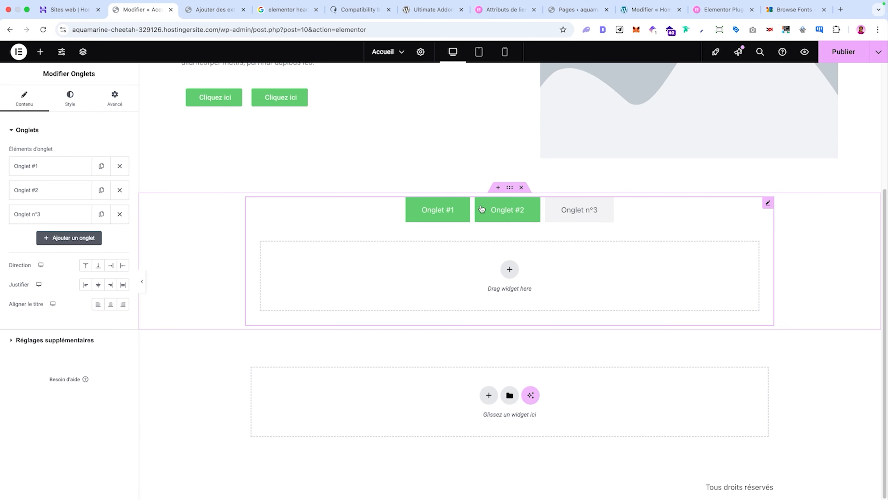
pyautogui.click(40, 52)
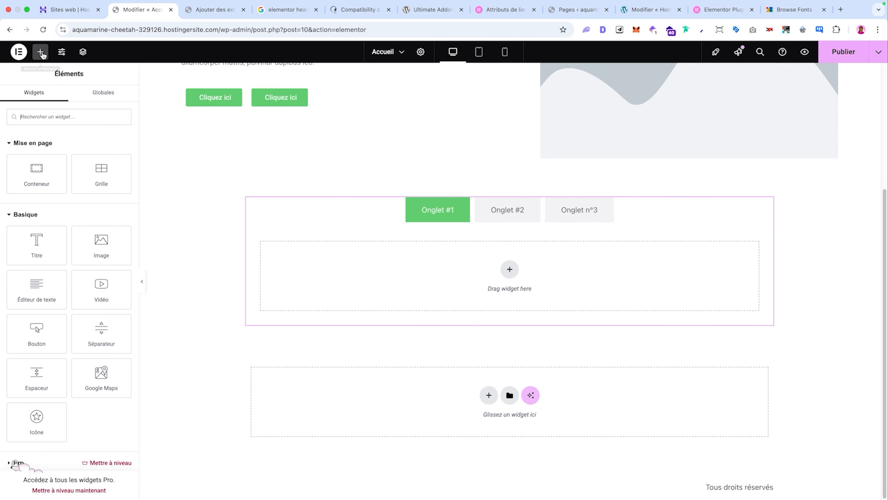
pyautogui.moveTo(36, 245); pyautogui.dragTo(397, 259)
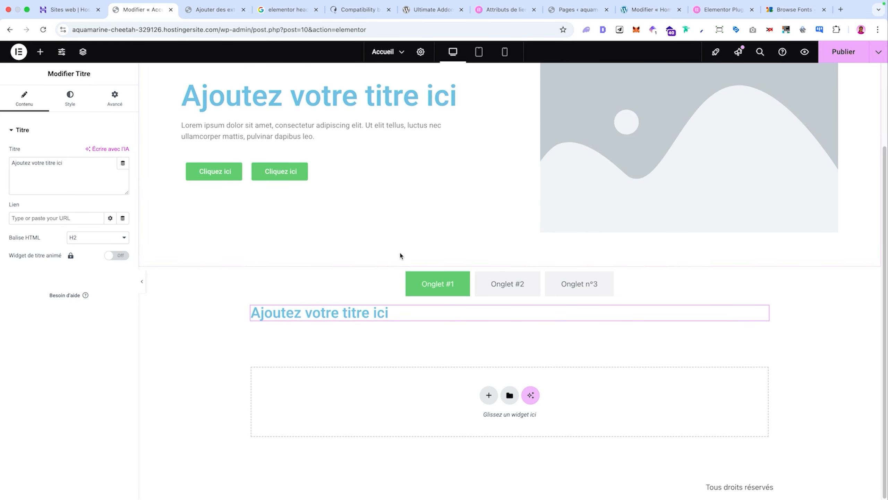
# Place an Image widget in the second tab and a Vidéo widget in the third tab
pyautogui.click(527, 292)
pyautogui.click(40, 51)
pyautogui.moveTo(99, 245); pyautogui.dragTo(489, 350)
pyautogui.click(589, 288)
pyautogui.click(41, 51)
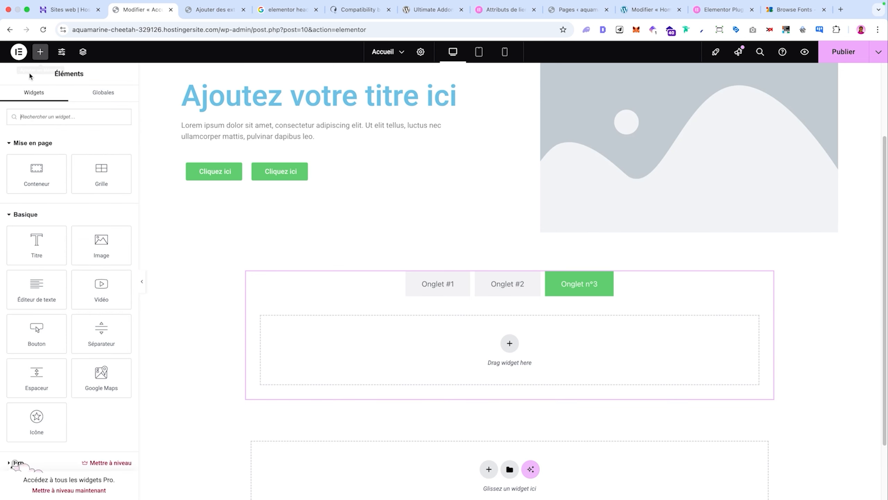
pyautogui.moveTo(81, 291); pyautogui.dragTo(370, 353)
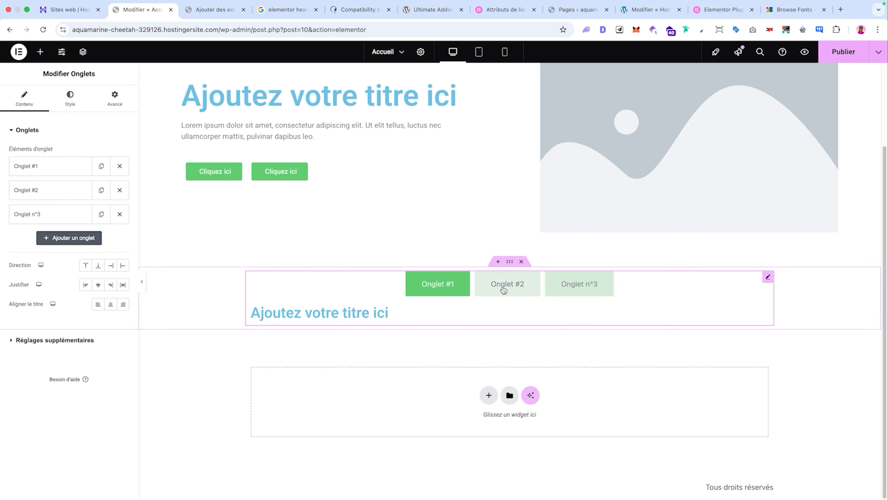
# Switch between the three tabs to check their contents and delete the Onglets widget
pyautogui.click(505, 288)
pyautogui.click(563, 288)
pyautogui.click(529, 291)
pyautogui.click(439, 287)
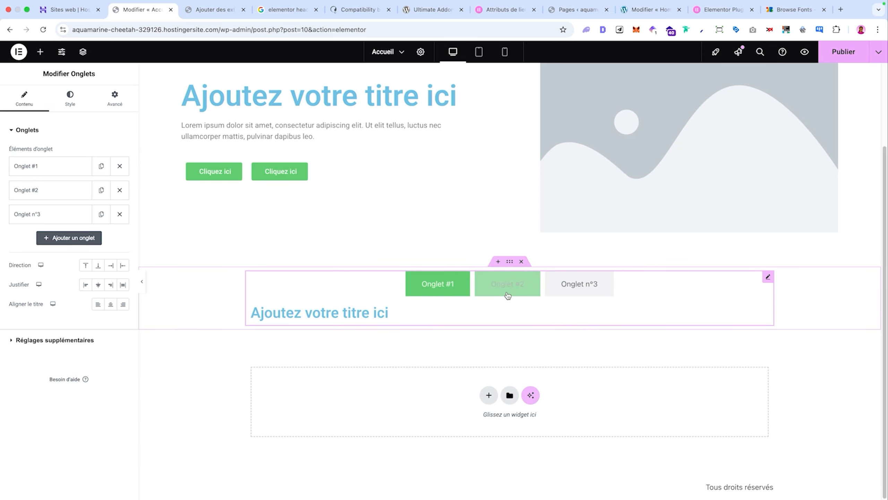
pyautogui.rightClick(631, 291)
pyautogui.click(663, 457)
# Add an Accordéon widget below the hero section and try expanding its second and first items
pyautogui.moveTo(89, 242); pyautogui.dragTo(329, 301)
pyautogui.scroll(-3, 342, 300)
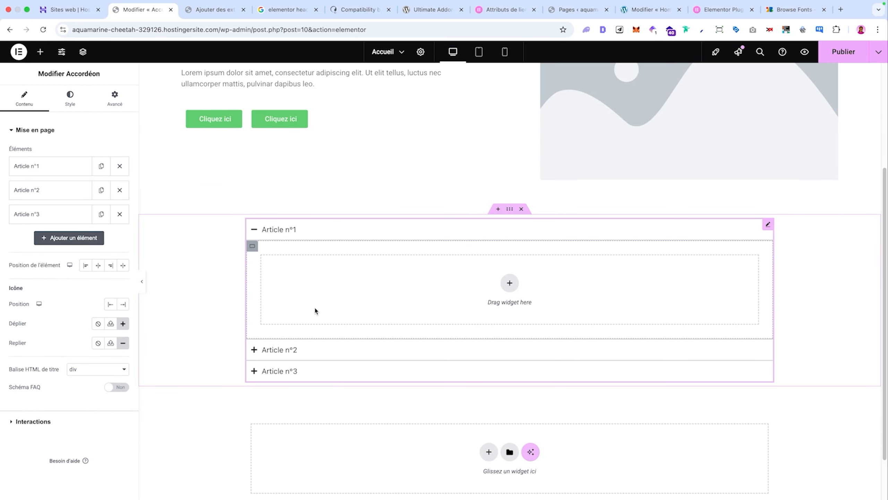
pyautogui.click(315, 350)
pyautogui.click(296, 231)
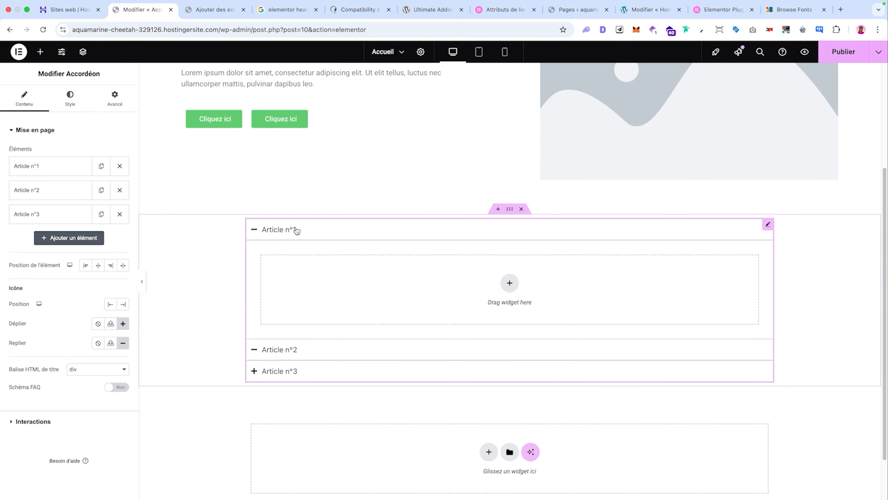
# Place an Éditeur de texte widget in the accordion's first item and delete the container holding the accordion
pyautogui.click(35, 58)
pyautogui.moveTo(39, 282); pyautogui.dragTo(319, 273)
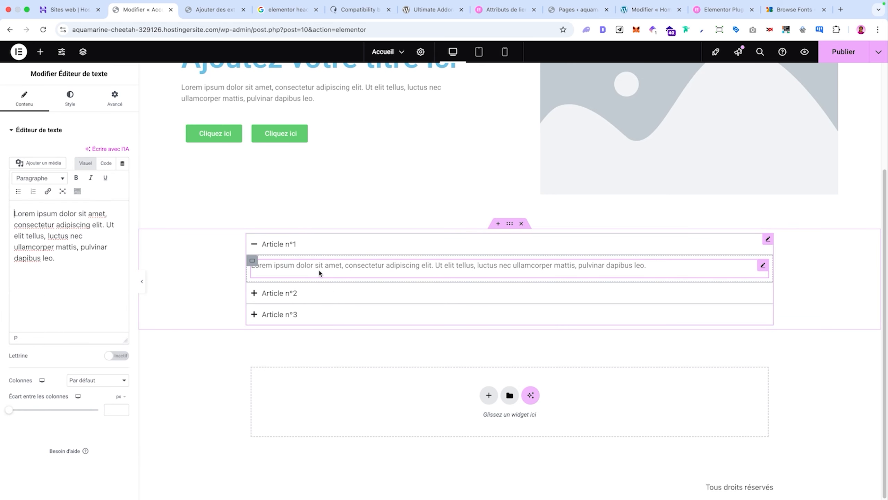
pyautogui.click(521, 223)
# Add a container with four equal columns below the hero section and place a Boîte d'image widget in the first column
pyautogui.scroll(-10, 104, 251)
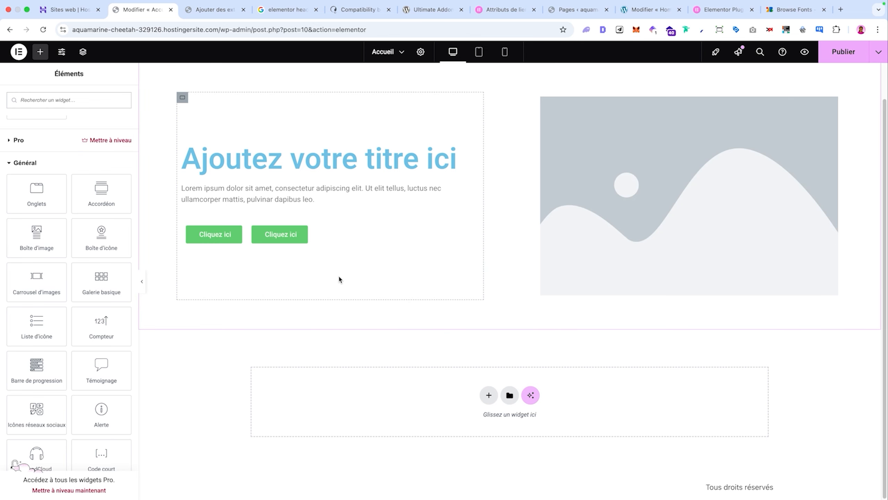
pyautogui.click(489, 395)
pyautogui.click(483, 420)
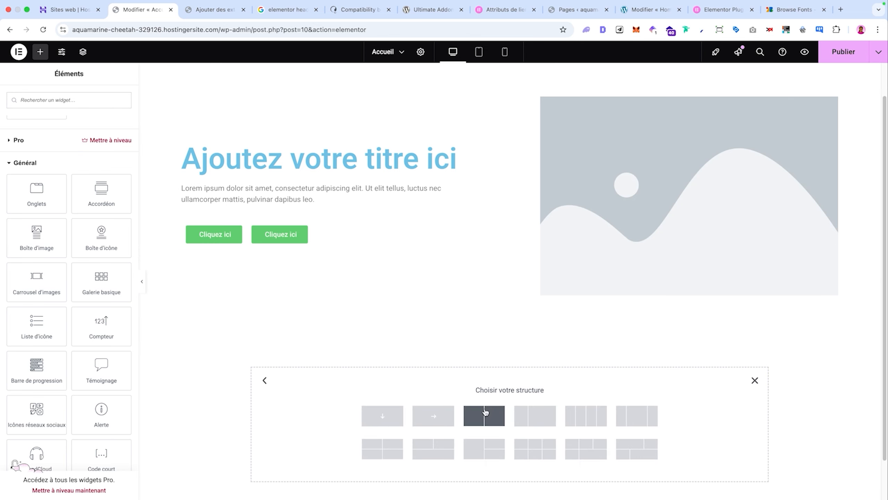
pyautogui.click(568, 414)
pyautogui.scroll(-5, 70, 285)
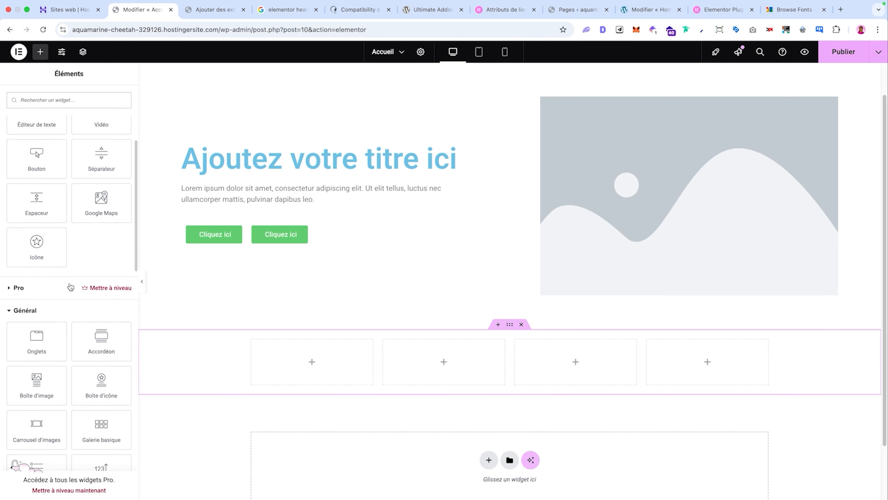
pyautogui.moveTo(35, 368); pyautogui.dragTo(283, 371)
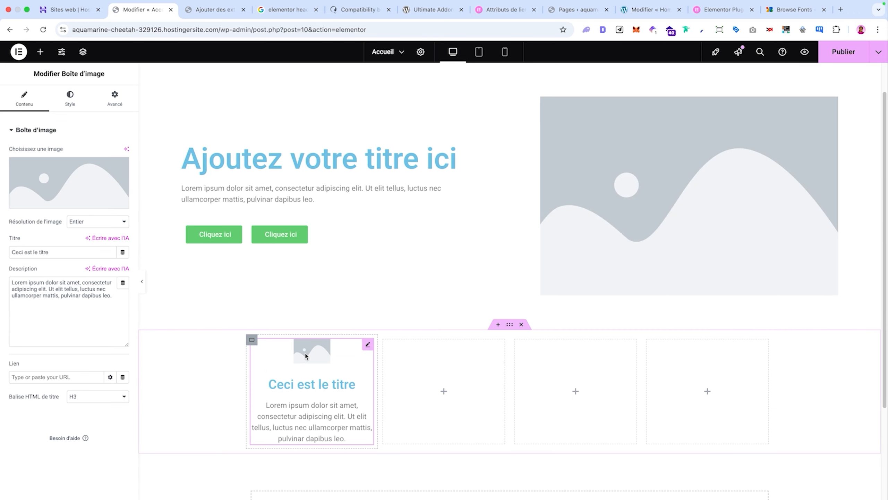
# Review the Boîte d'image content options and add a Boîte d'icône widget to the second column
pyautogui.scroll(-3, 306, 355)
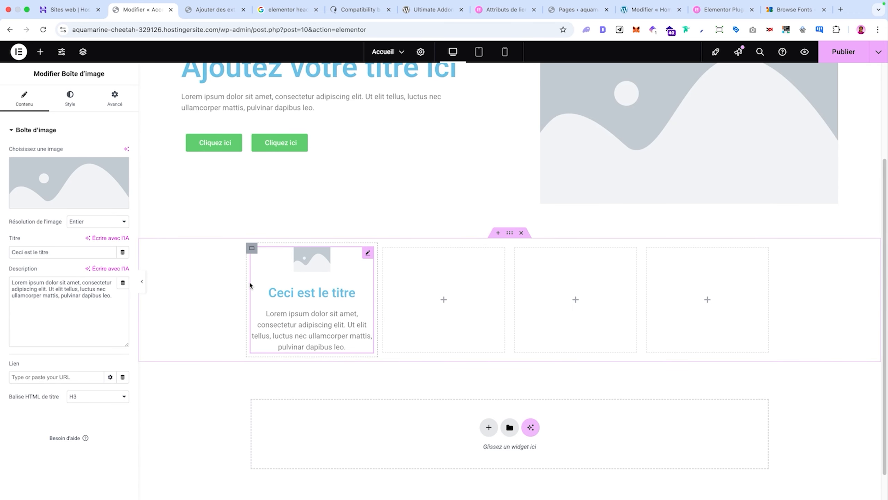
pyautogui.moveTo(48, 203)
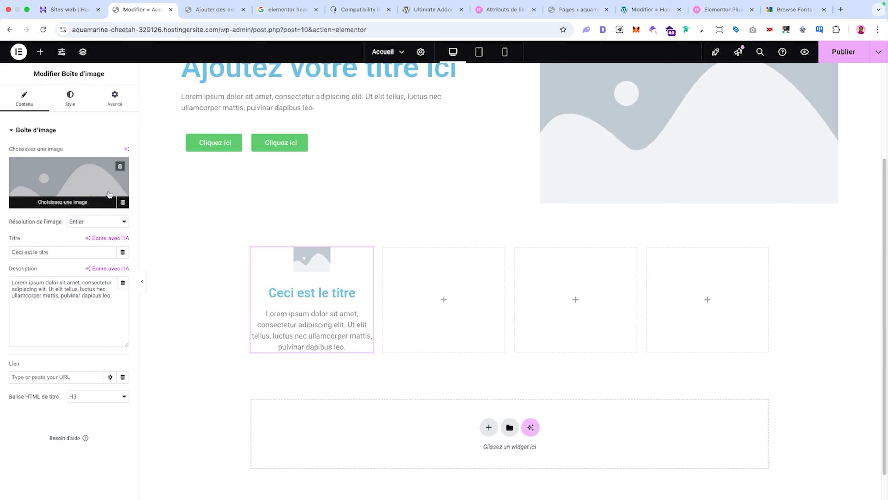
pyautogui.click(40, 52)
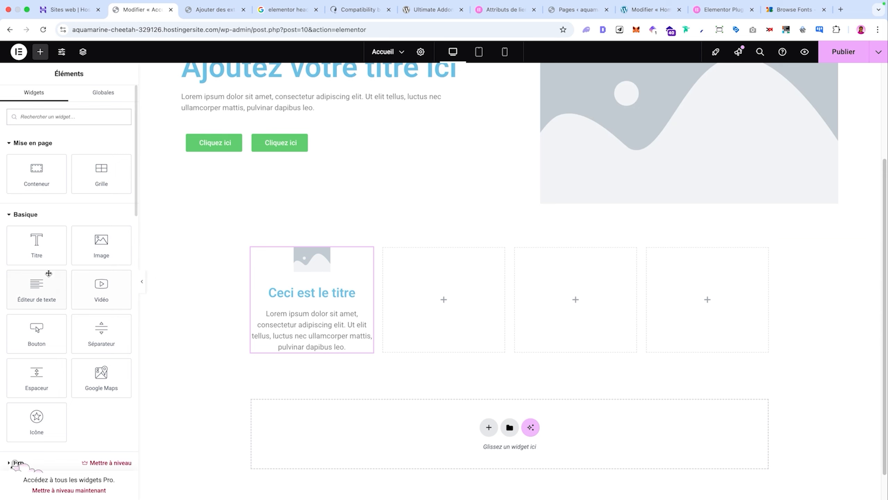
pyautogui.scroll(-10, 80, 246)
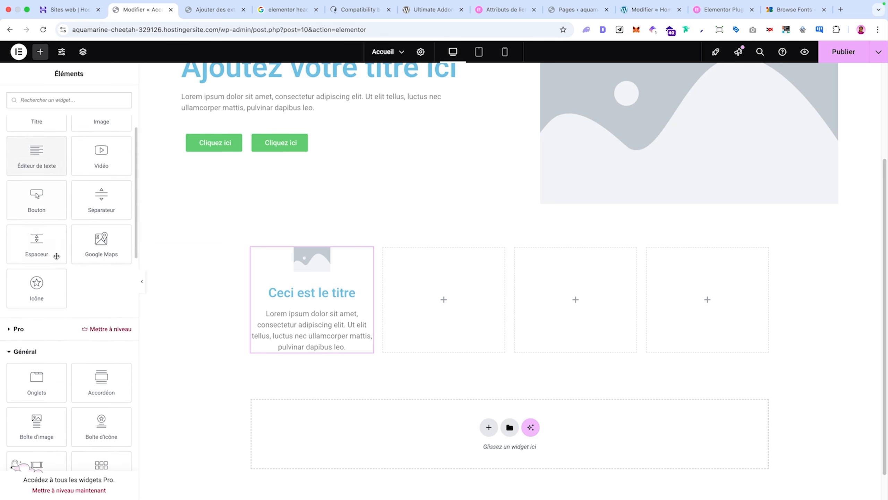
pyautogui.moveTo(101, 170); pyautogui.dragTo(403, 287)
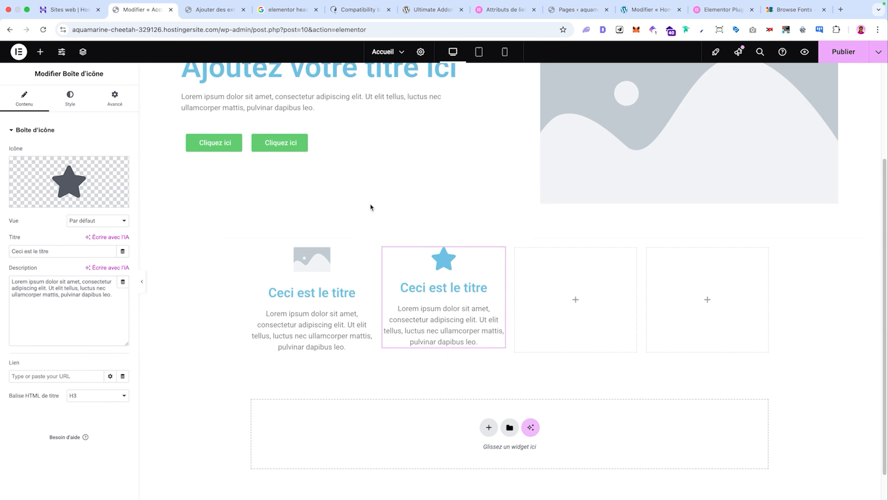
# Add an image carousel widget (Carrousel d'images) beneath the row holding the image box and icon box
pyautogui.click(40, 52)
pyautogui.scroll(-5, 83, 233)
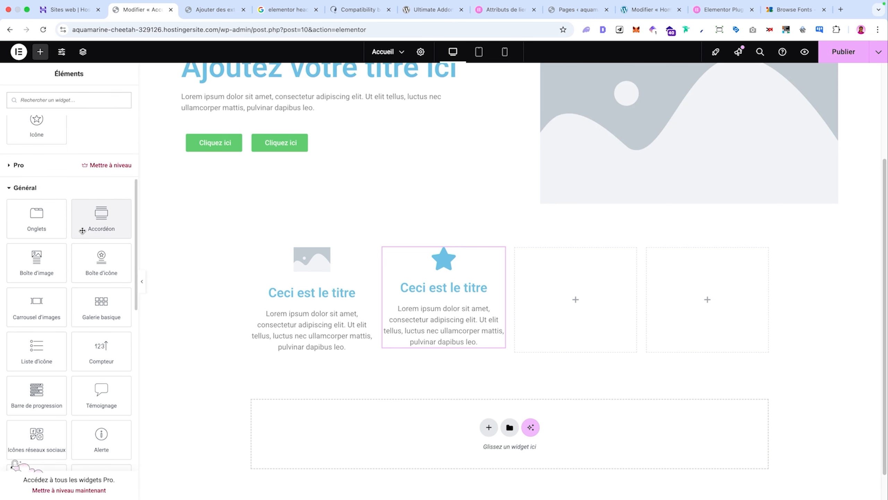
pyautogui.moveTo(37, 227); pyautogui.dragTo(391, 322)
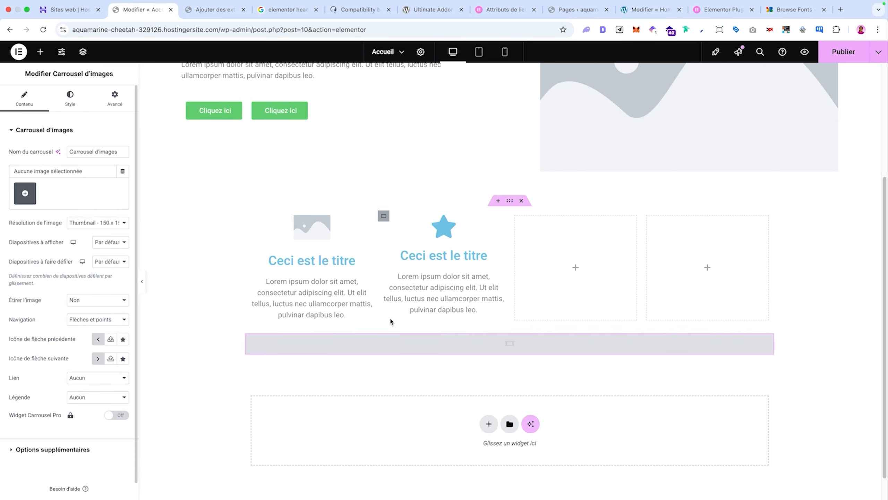
# Fill the carousel with the two library photos of the man at a laptop and the woman at a desk
pyautogui.click(48, 196)
pyautogui.click(177, 174)
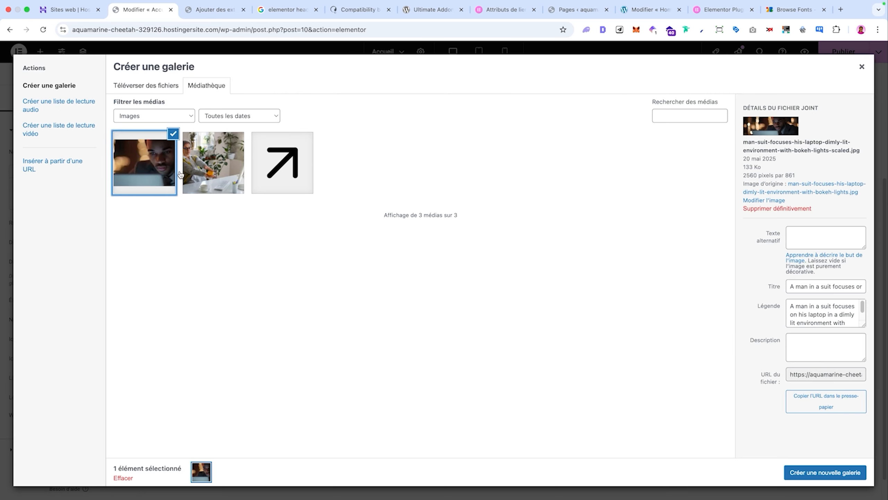
pyautogui.click(189, 175)
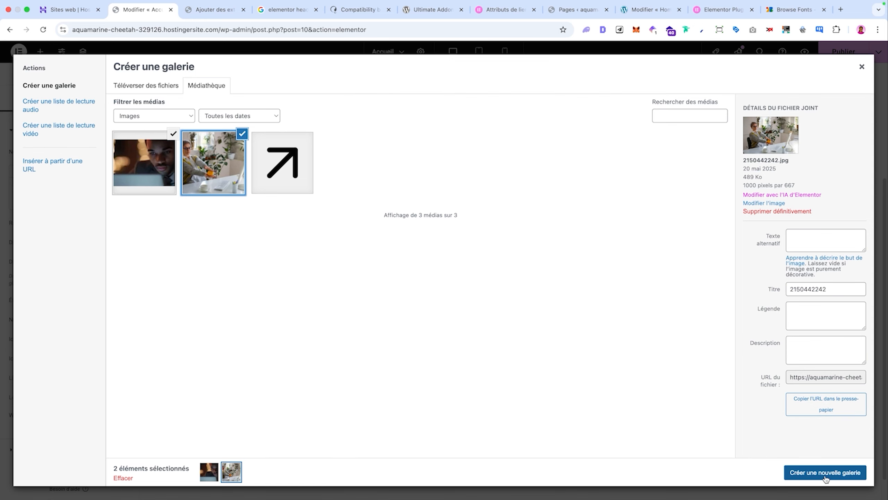
pyautogui.click(808, 471)
pyautogui.click(836, 473)
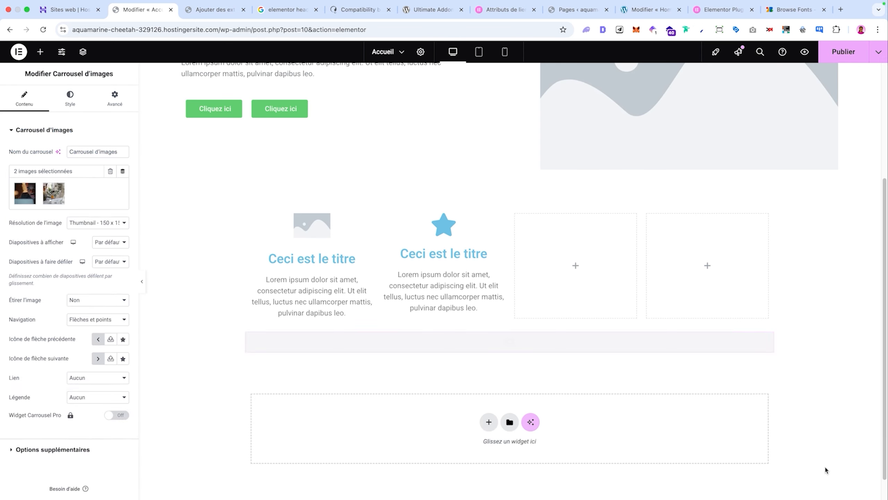
# Add a basic gallery widget (Galerie basique) beneath the image carousel
pyautogui.scroll(-2, 608, 349)
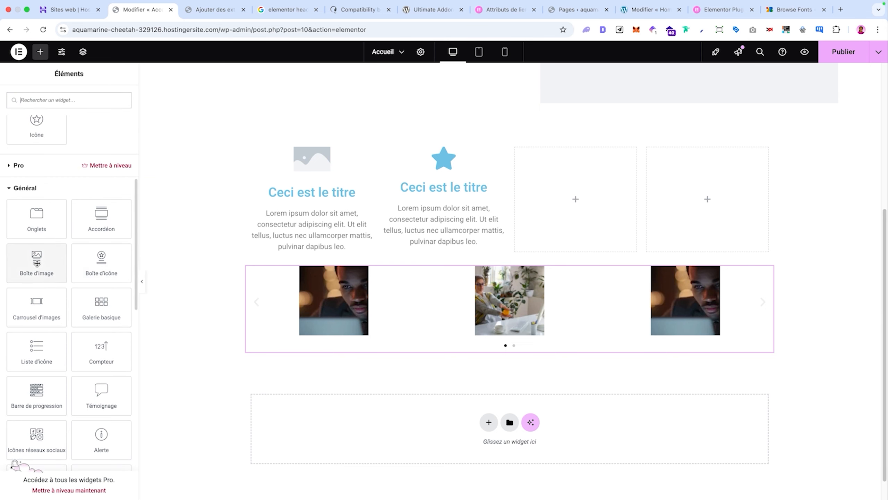
pyautogui.scroll(-1, 36, 262)
pyautogui.moveTo(101, 260); pyautogui.dragTo(434, 424)
pyautogui.scroll(-2, 387, 349)
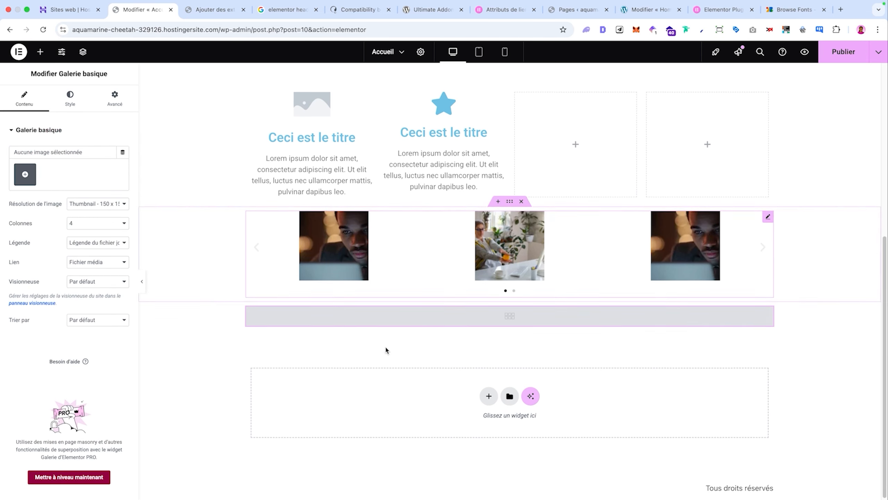
# Insert the library photos of the man at a laptop and the woman at a desk into the basic gallery
pyautogui.click(25, 174)
pyautogui.click(163, 160)
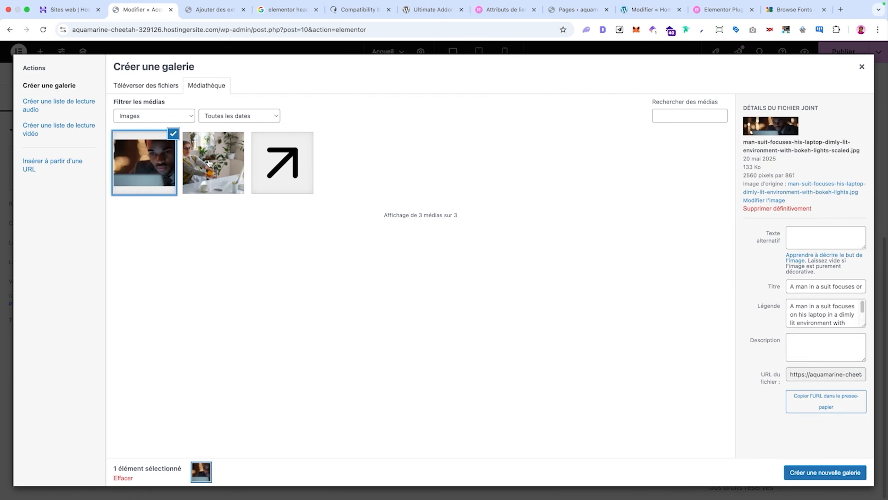
pyautogui.click(219, 165)
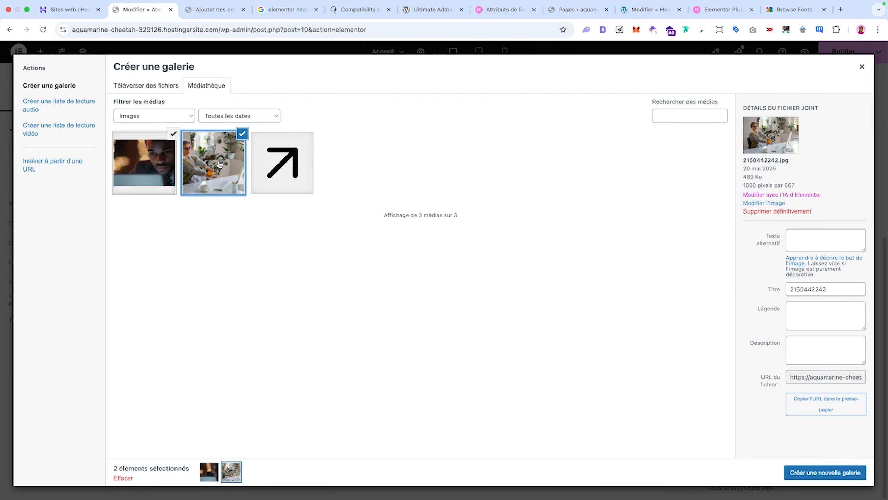
pyautogui.click(810, 472)
pyautogui.click(833, 472)
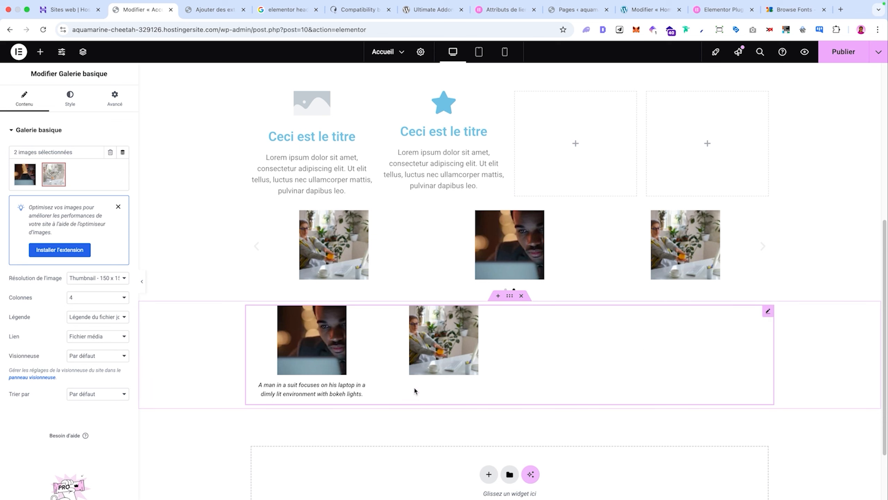
# Set the gallery's image resolution to Entier and its caption to Aucun
pyautogui.click(83, 281)
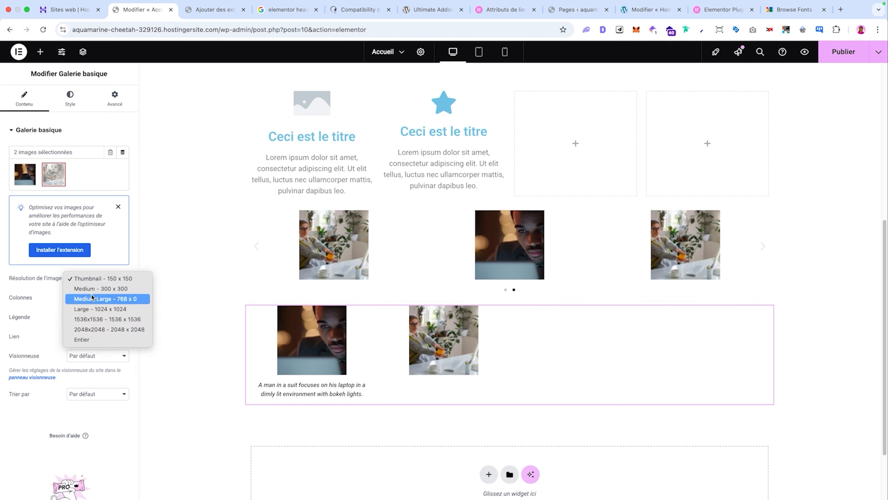
pyautogui.click(104, 339)
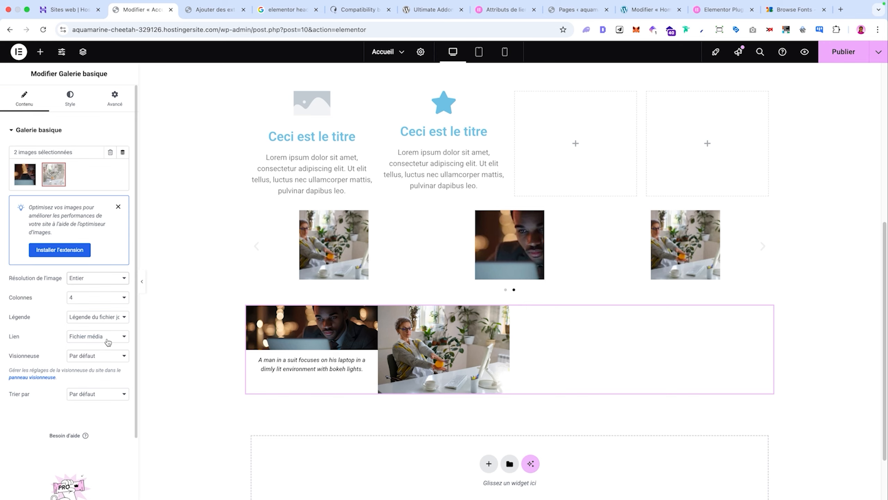
pyautogui.click(98, 317)
pyautogui.click(100, 308)
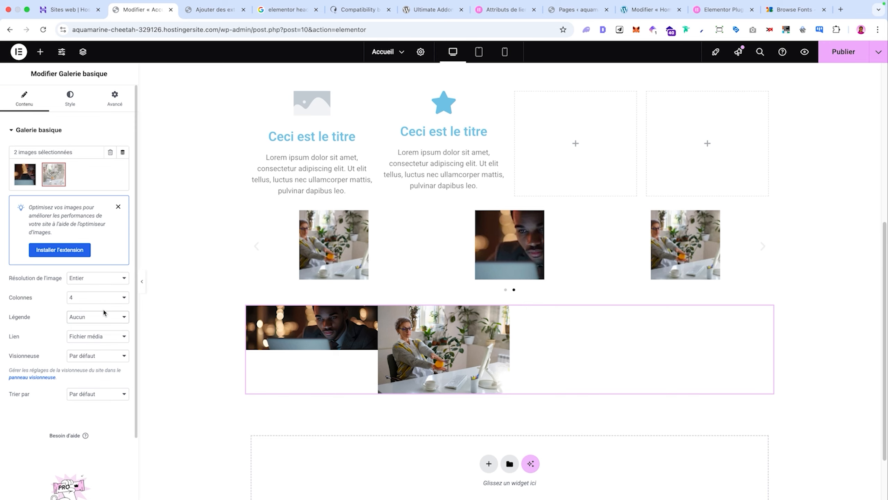
# Preview the gallery's desk photo in the lightbox, close it and open the gallery's image selection for editing
pyautogui.click(434, 346)
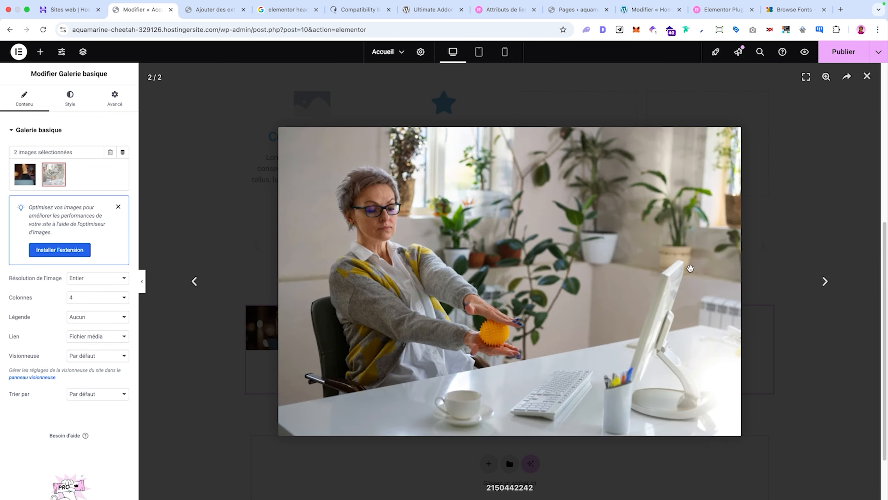
pyautogui.click(825, 144)
pyautogui.click(867, 76)
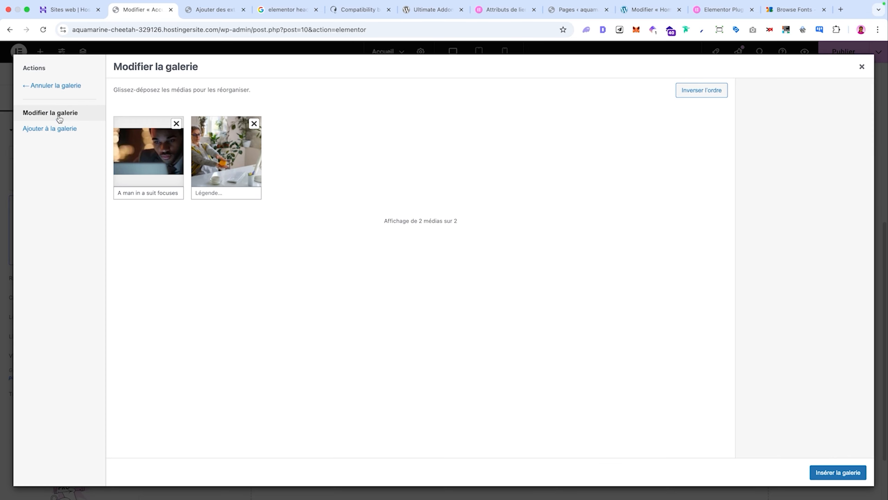
# Upload five more images from the computer and add them to the gallery
pyautogui.click(57, 129)
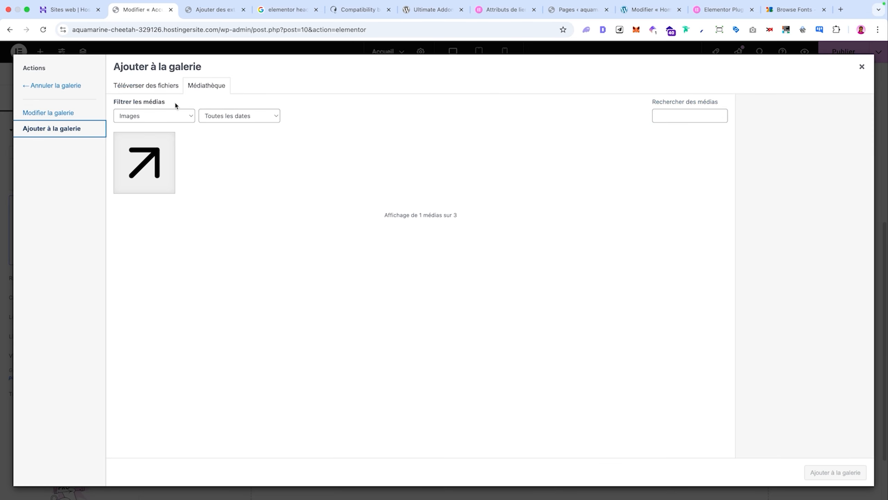
pyautogui.click(167, 86)
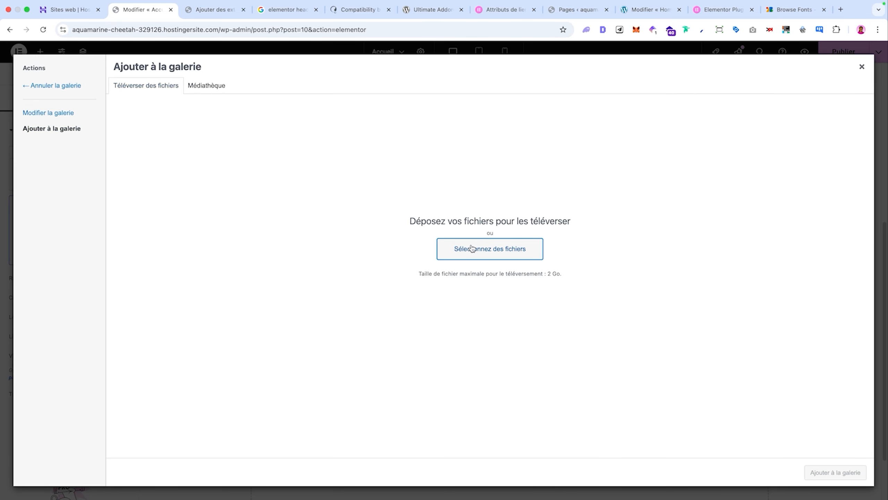
pyautogui.click(471, 248)
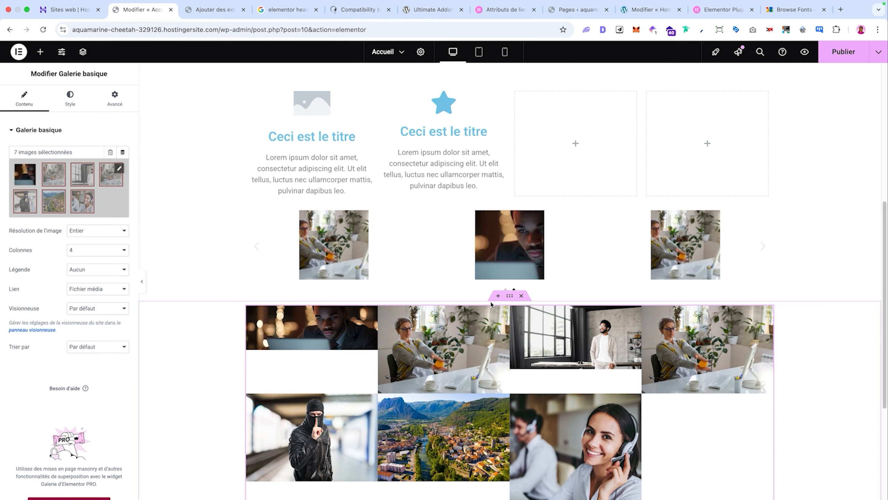
pyautogui.scroll(-5, 491, 305)
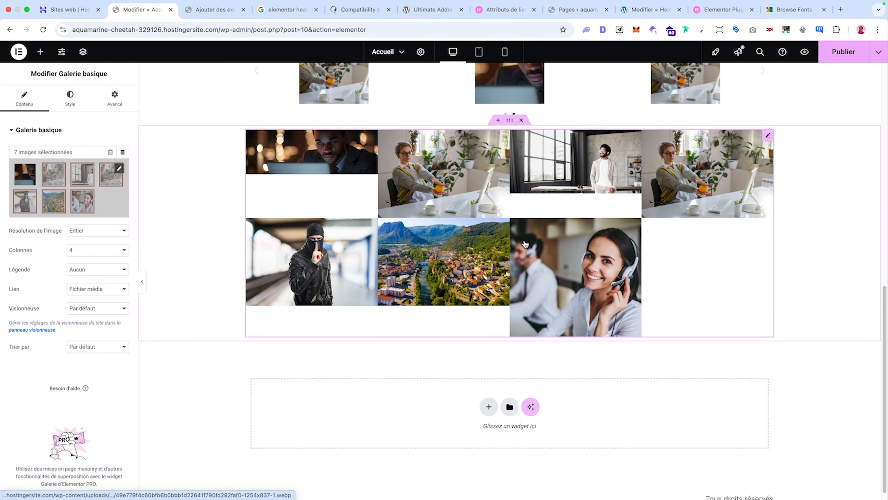
pyautogui.scroll(2, 522, 209)
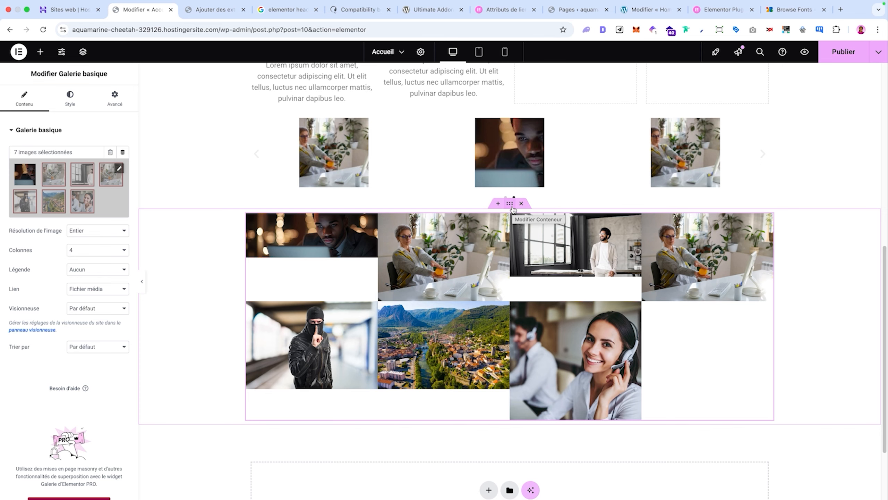
# Add an icon list widget (Liste d'icône) beneath the image gallery
pyautogui.click(40, 51)
pyautogui.scroll(2, 75, 241)
pyautogui.moveTo(64, 217); pyautogui.dragTo(415, 348)
pyautogui.scroll(-3, 385, 332)
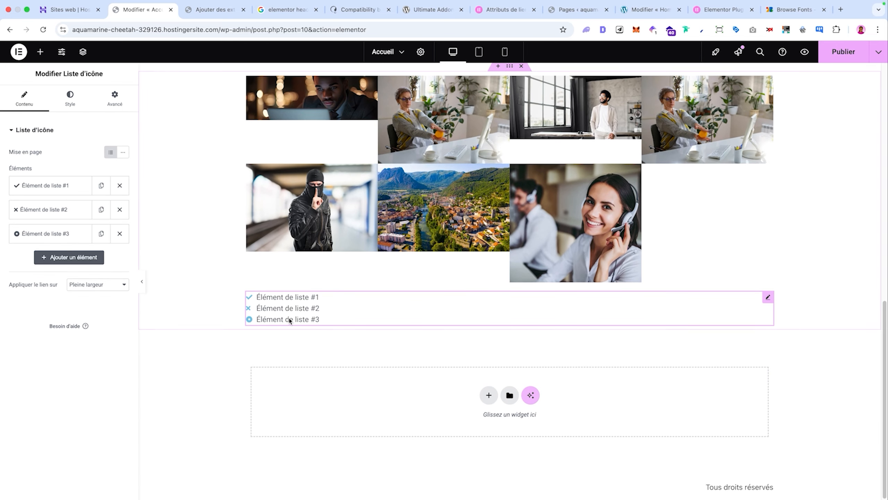
# Expand the first list item, try the inline layout on the icon list and restore the default layout
pyautogui.click(56, 186)
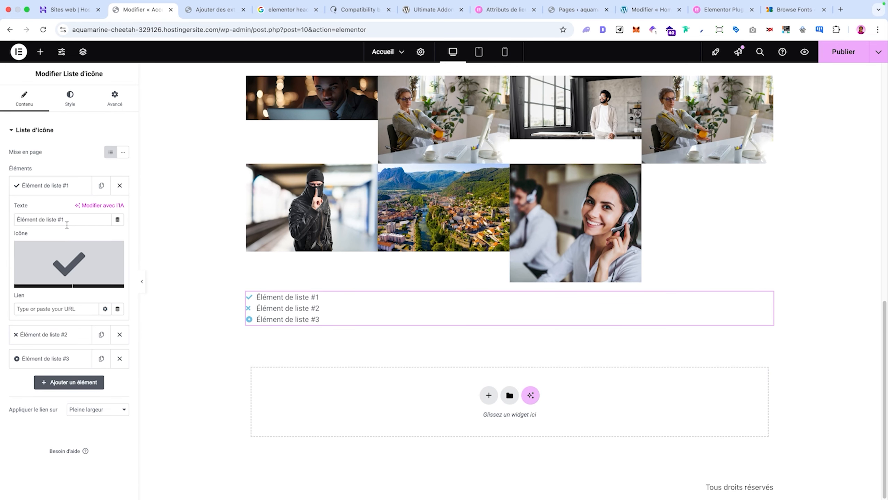
pyautogui.tripleClick(67, 218)
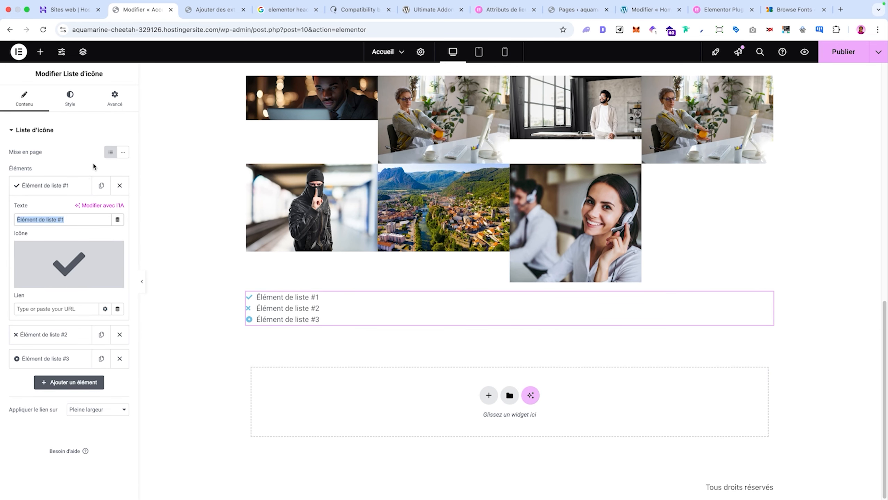
pyautogui.click(123, 156)
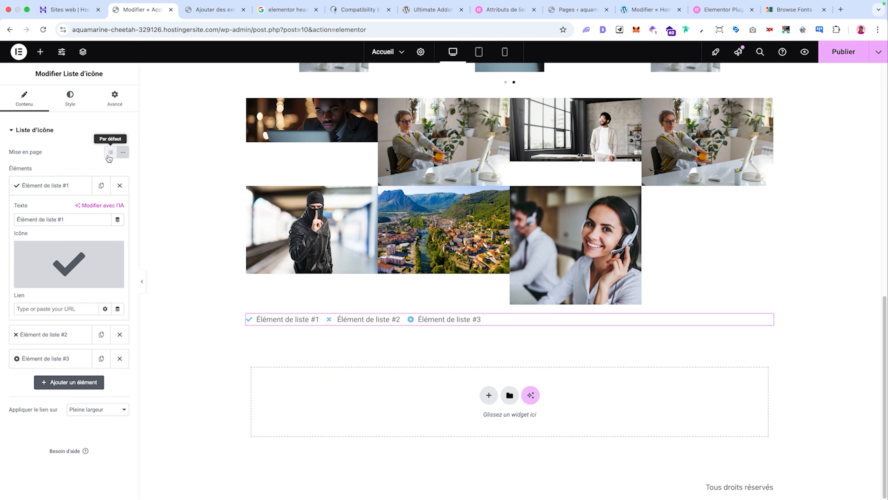
pyautogui.click(108, 156)
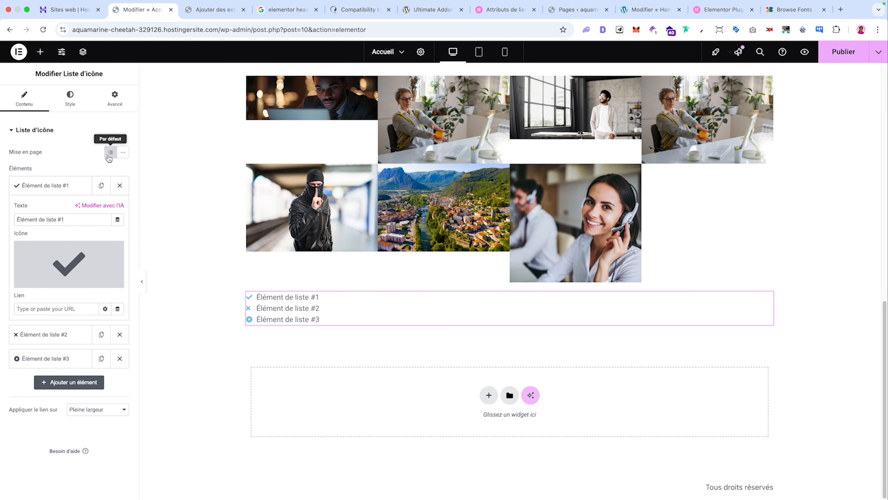
# Remove the first list item's icon and delete the second and third items
pyautogui.click(117, 247)
pyautogui.click(119, 334)
pyautogui.click(119, 334)
# Duplicate the remaining list item three times and lay the list out inline and centred
pyautogui.click(101, 185)
pyautogui.click(101, 185)
pyautogui.click(101, 185)
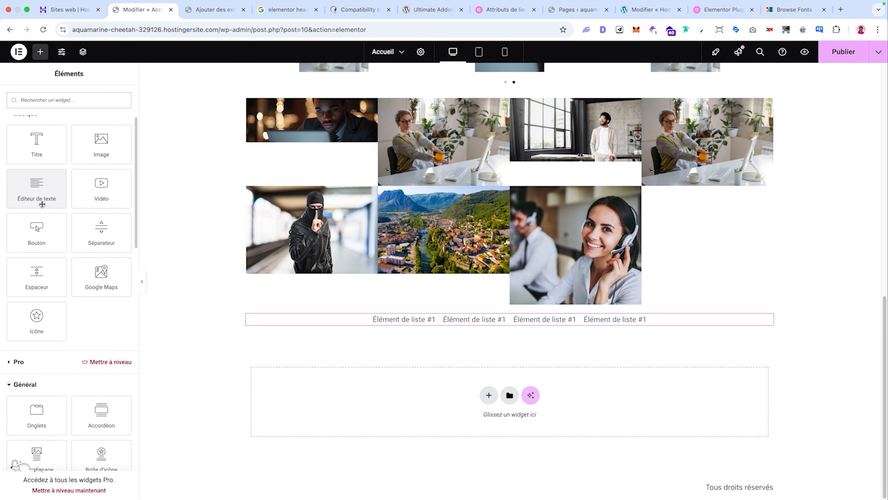
# Add a counter widget (Compteur) beneath the icon list and copy it
pyautogui.scroll(-10, 42, 204)
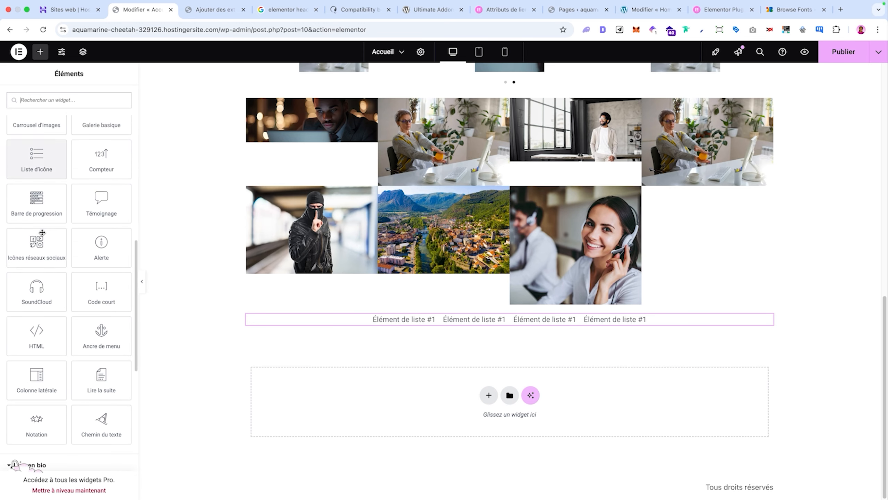
pyautogui.scroll(2, 101, 218)
pyautogui.moveTo(101, 216); pyautogui.dragTo(385, 327)
pyautogui.scroll(-1, 559, 350)
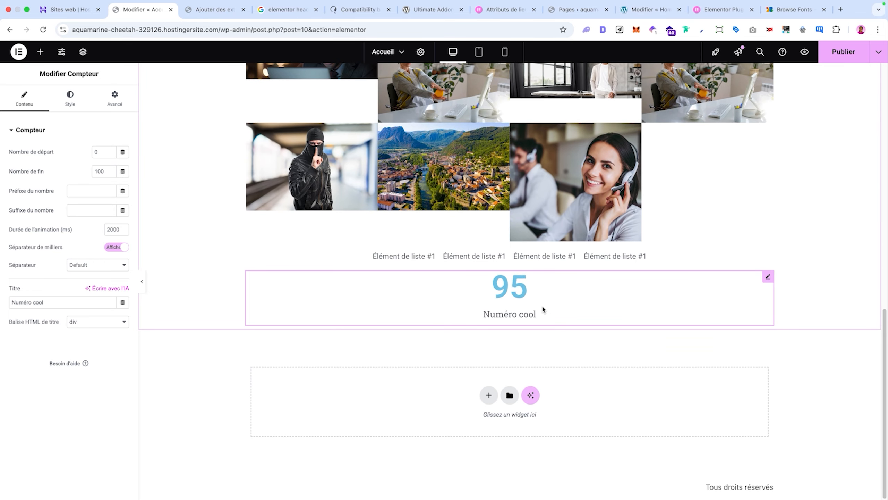
pyautogui.rightClick(549, 314)
pyautogui.click(489, 394)
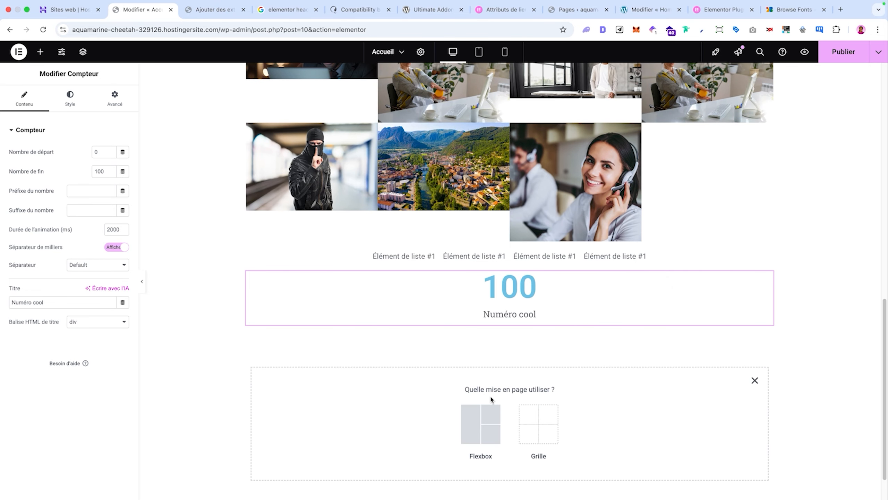
pyautogui.scroll(-1, 490, 393)
pyautogui.click(488, 387)
pyautogui.click(754, 336)
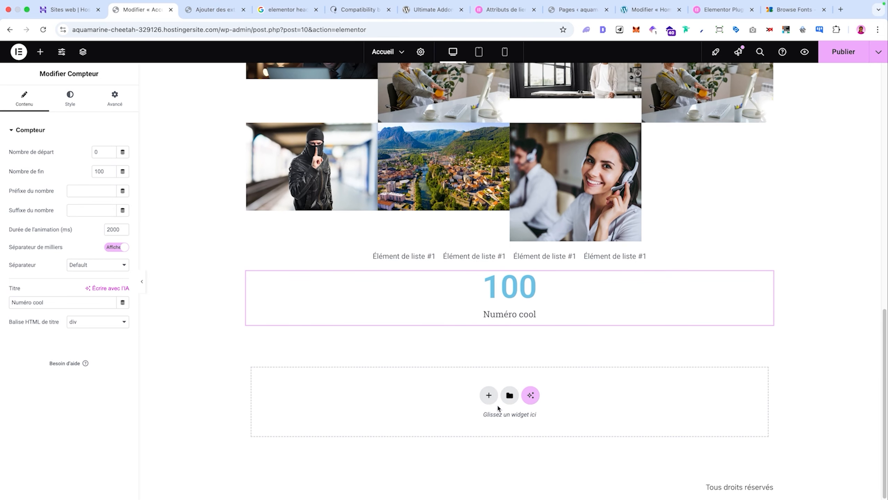
# Add a container with a three-column structure beneath the counter
pyautogui.click(486, 397)
pyautogui.click(543, 421)
pyautogui.scroll(-1, 484, 403)
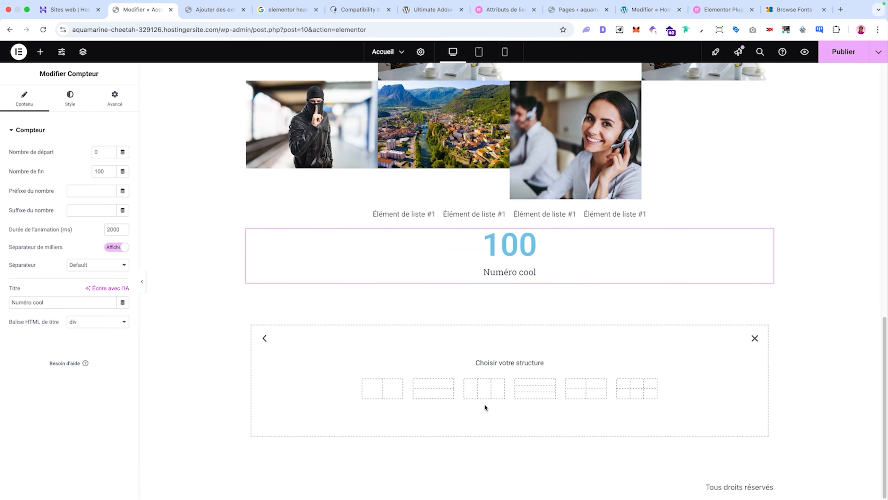
pyautogui.click(484, 399)
# Paste the copied counter three times so that each column of the new container holds one
pyautogui.rightClick(398, 305)
pyautogui.click(416, 327)
pyautogui.press('super+v')
pyautogui.press('super+v')
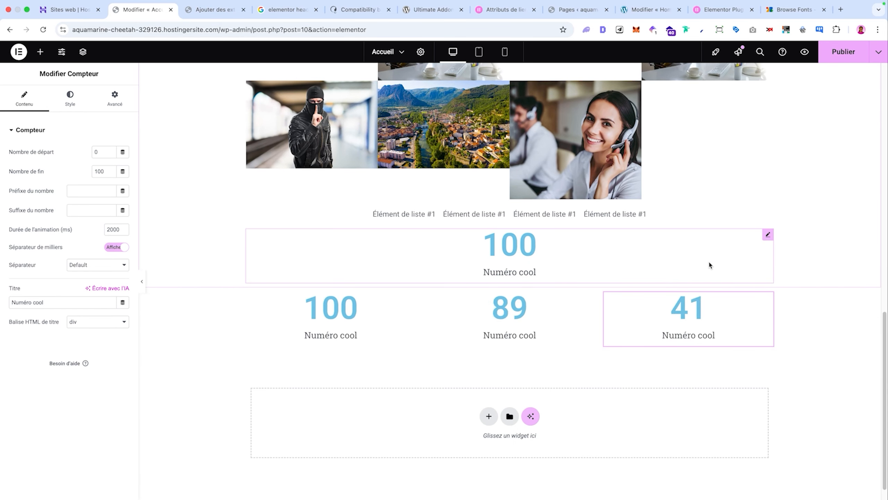
# Add a progress bar (Barre de progression) above the three counters and a testimonial (Témoignage) above that bar
pyautogui.click(849, 244)
pyautogui.moveTo(33, 220); pyautogui.dragTo(454, 259)
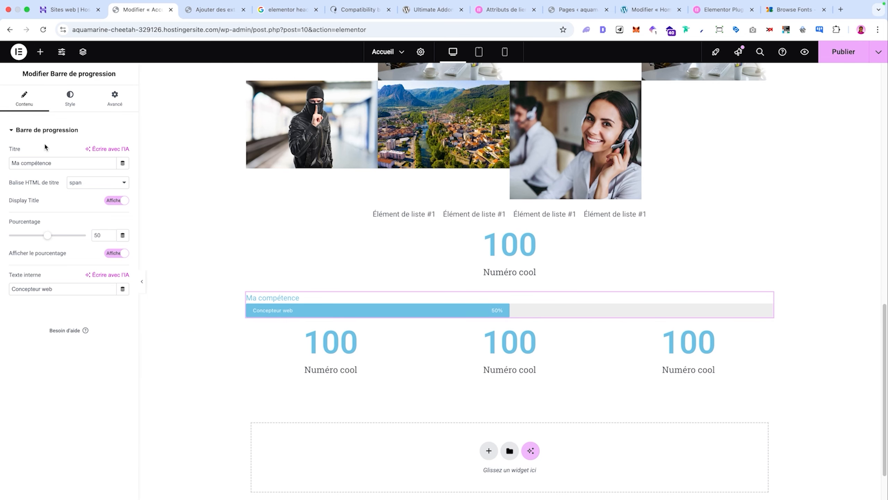
pyautogui.click(40, 51)
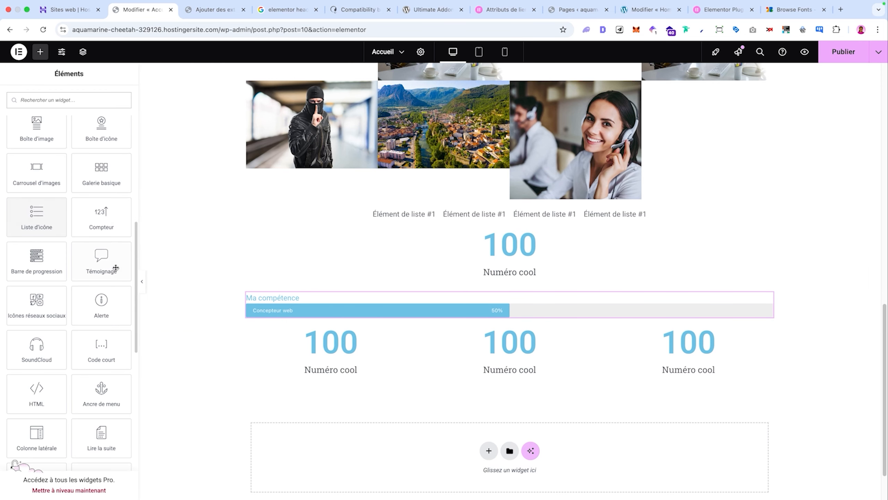
pyautogui.moveTo(117, 268); pyautogui.dragTo(349, 302)
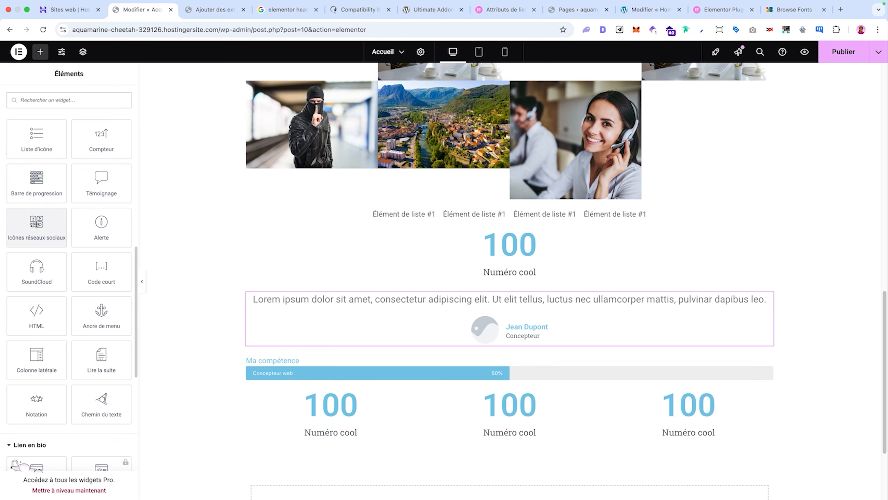
# Add a social icons widget (Icônes réseaux sociaux) beneath the testimonial and give its fourth item the Facebook icon
pyautogui.moveTo(36, 223); pyautogui.dragTo(498, 360)
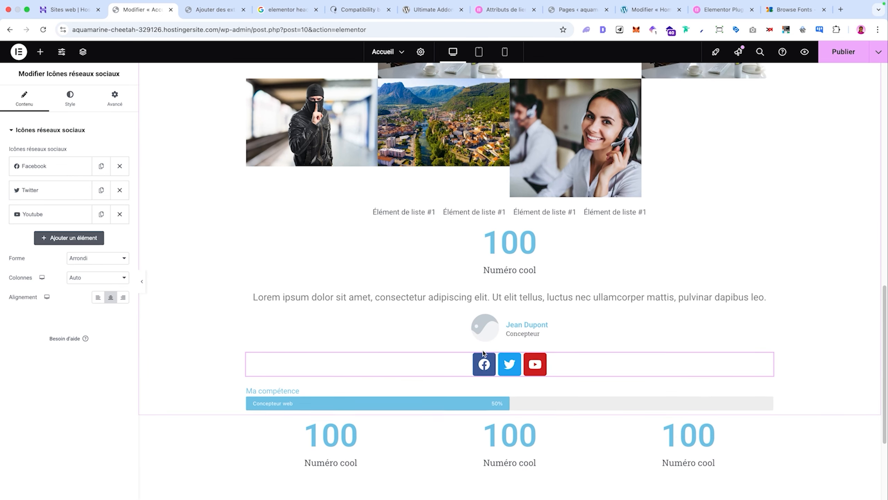
pyautogui.scroll(-2, 483, 350)
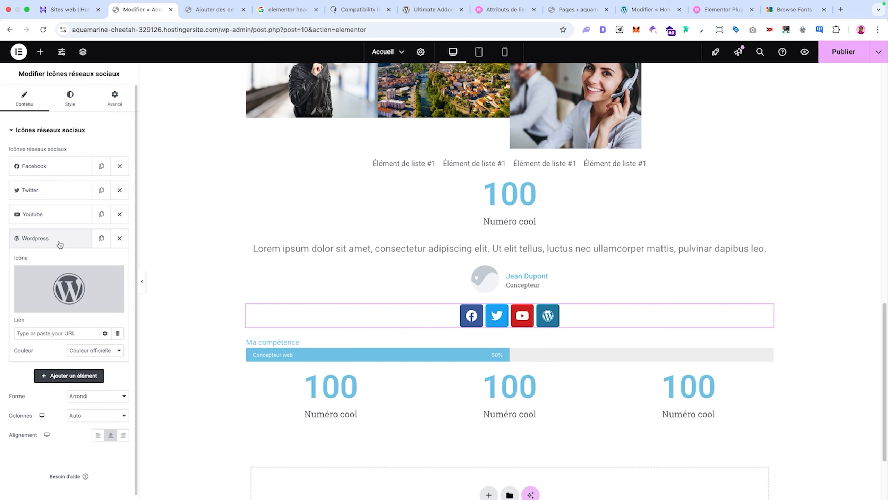
pyautogui.click(62, 276)
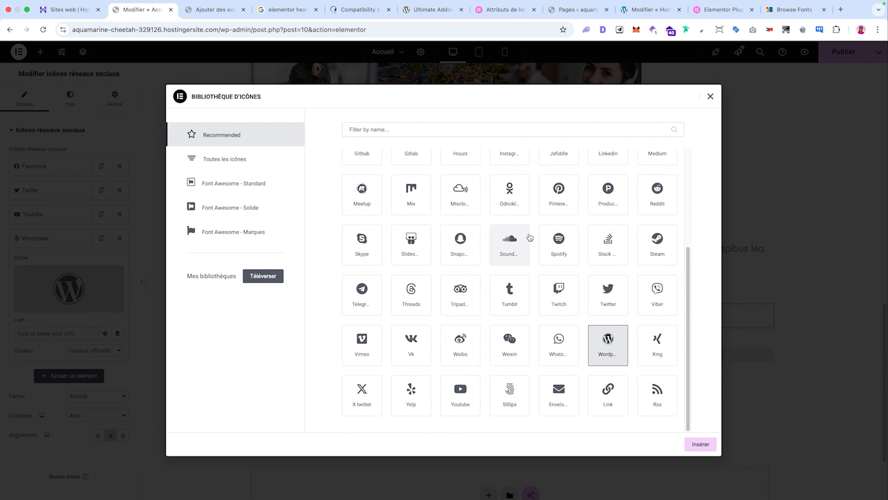
pyautogui.scroll(5, 530, 237)
pyautogui.click(523, 253)
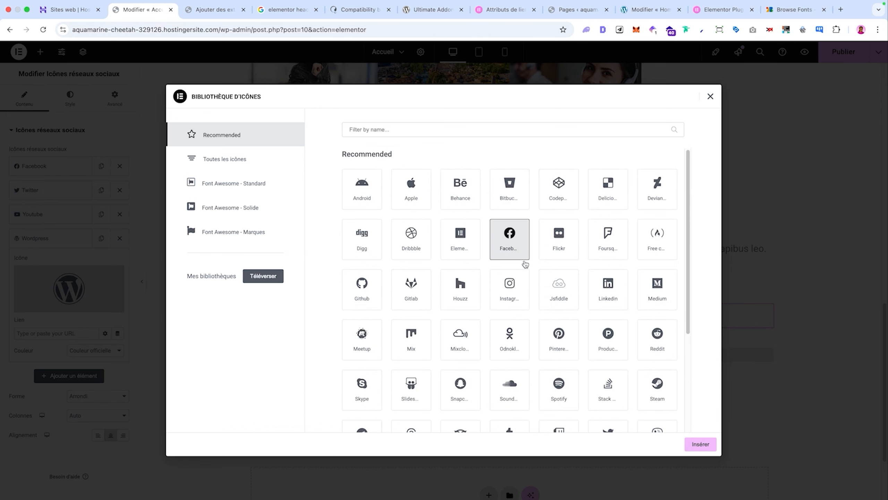
pyautogui.click(691, 448)
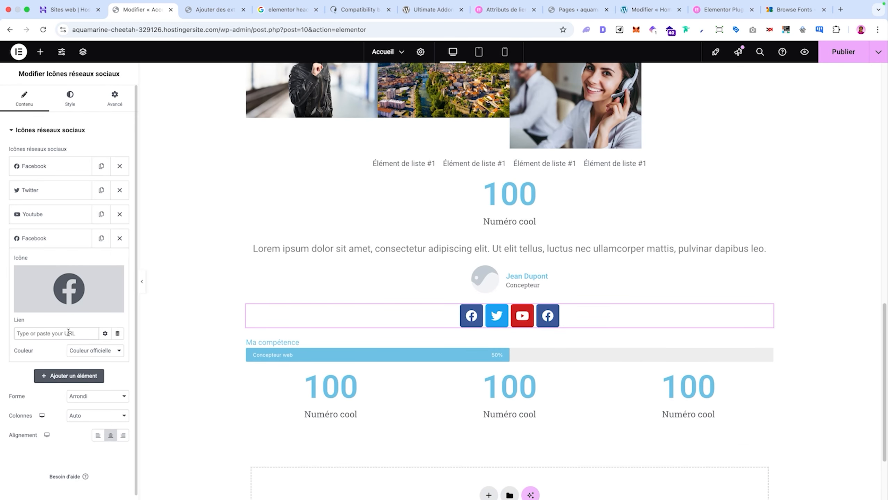
pyautogui.click(43, 214)
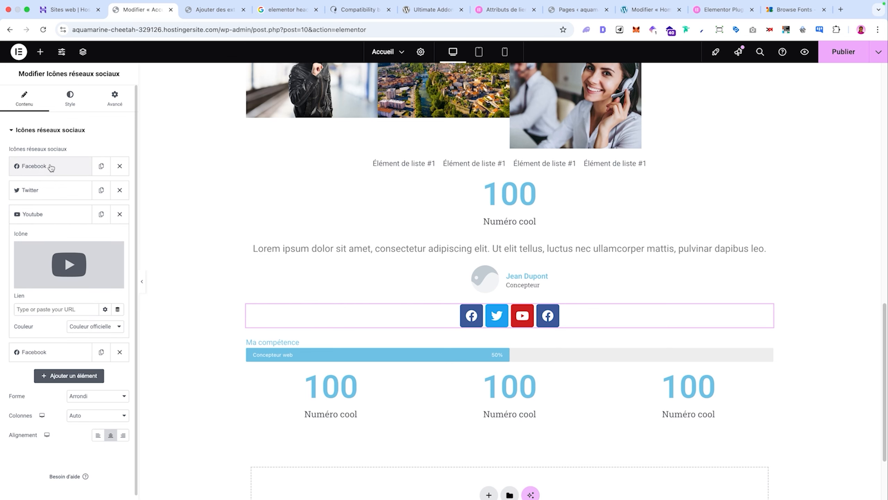
pyautogui.click(52, 189)
# Add an alert widget (Alerte) above the testimonial and dismiss the alert with its close icon
pyautogui.click(41, 52)
pyautogui.scroll(-8, 30, 245)
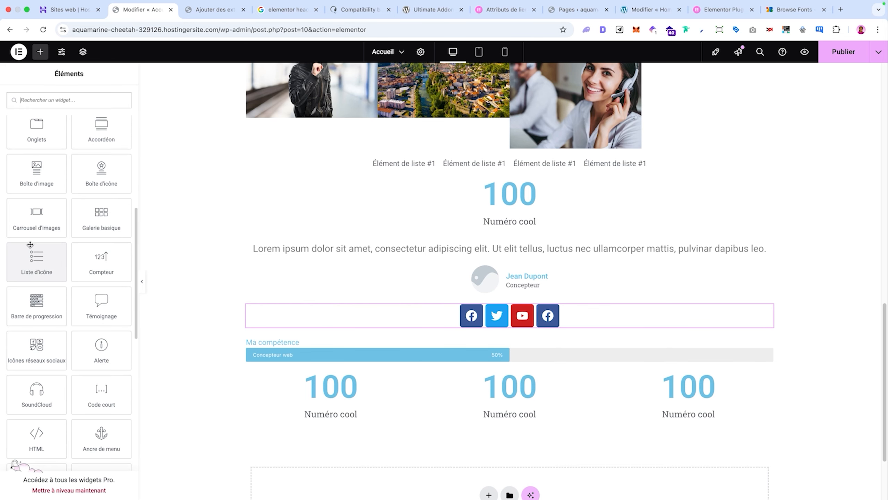
pyautogui.moveTo(104, 286); pyautogui.dragTo(195, 218)
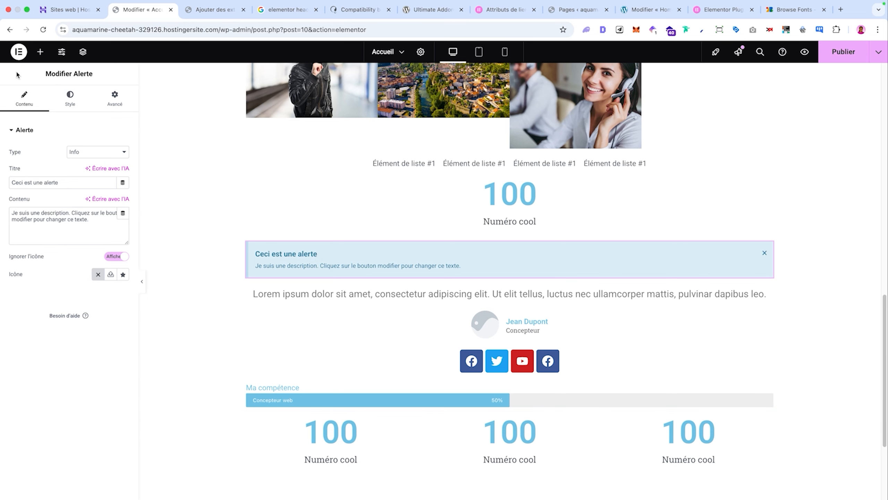
pyautogui.click(41, 52)
pyautogui.click(762, 258)
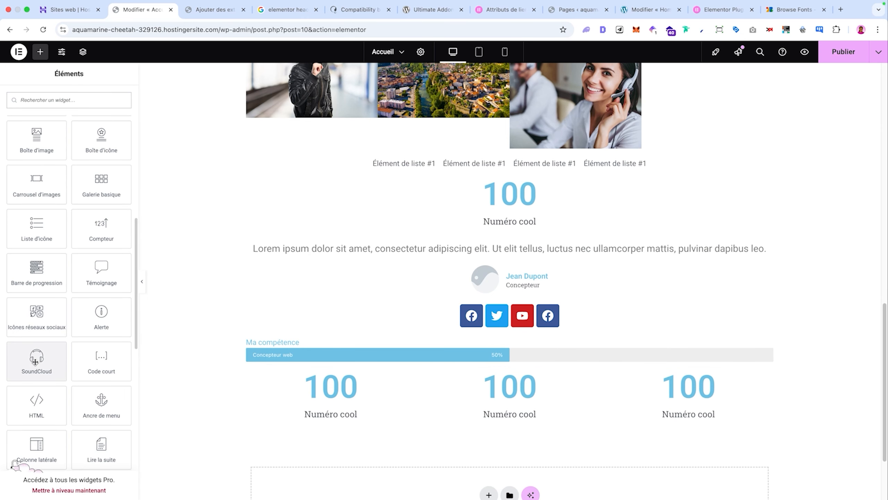
# Add a SoundCloud player above the testimonial and a shortcode widget (Code court) directly beneath the player
pyautogui.moveTo(34, 359); pyautogui.dragTo(329, 254)
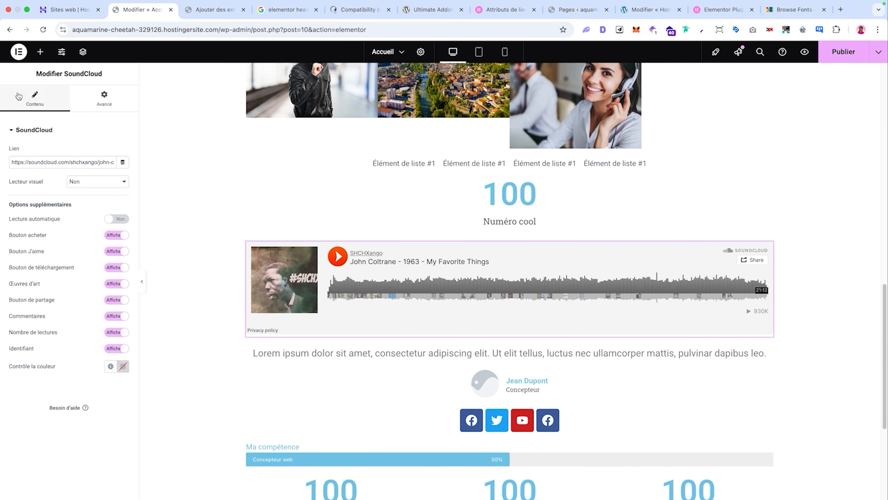
pyautogui.click(40, 51)
pyautogui.scroll(-10, 88, 259)
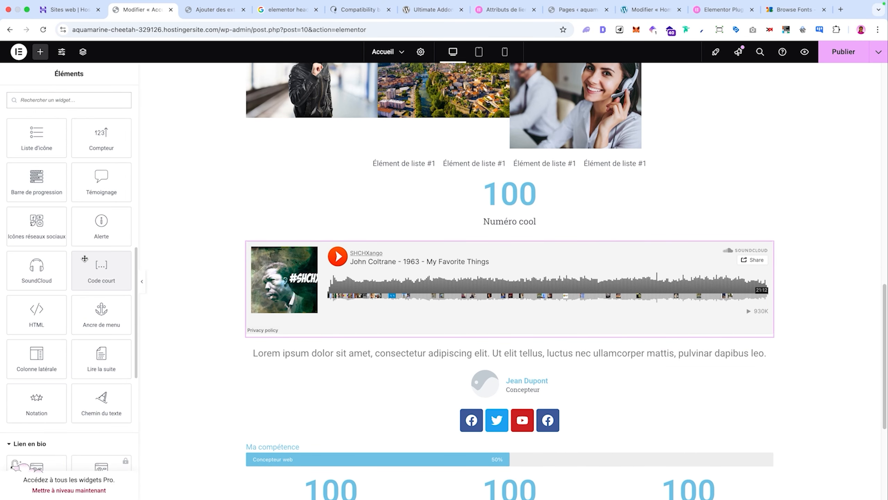
pyautogui.moveTo(93, 268); pyautogui.dragTo(361, 311)
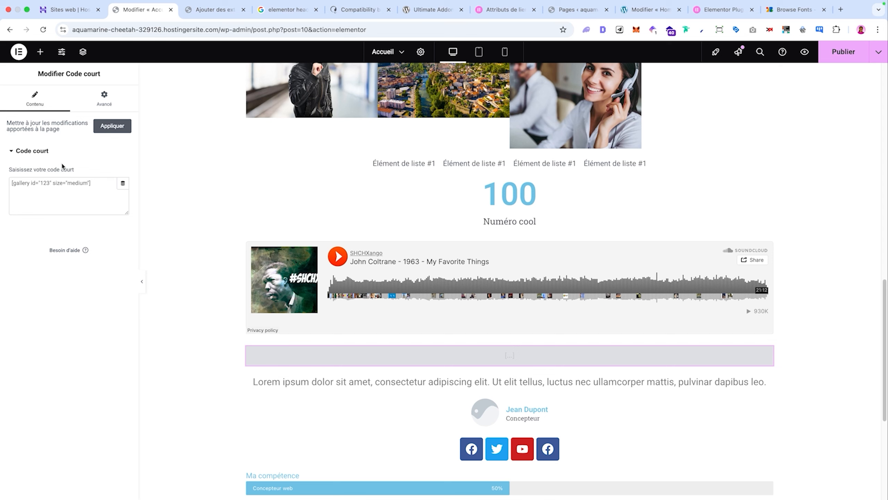
# Add an HTML widget between the SoundCloud player and the shortcode widget
pyautogui.click(41, 51)
pyautogui.scroll(-10, 80, 280)
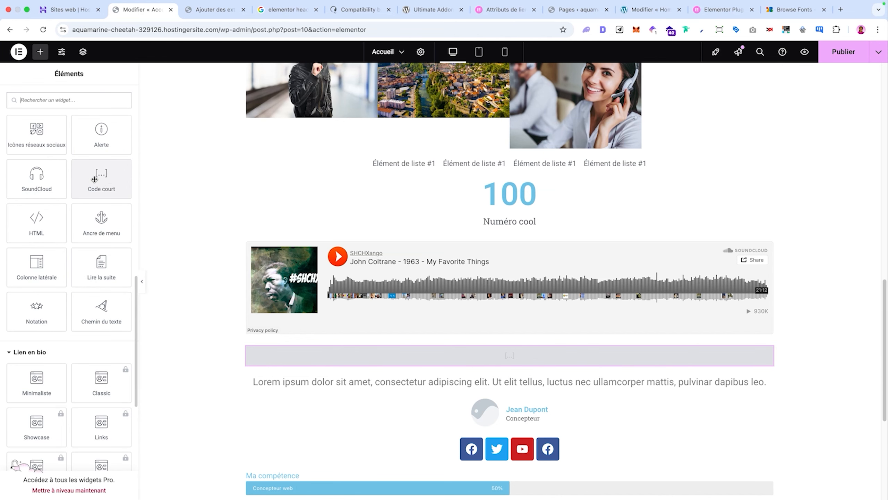
pyautogui.scroll(-1, 48, 382)
pyautogui.scroll(2, 48, 315)
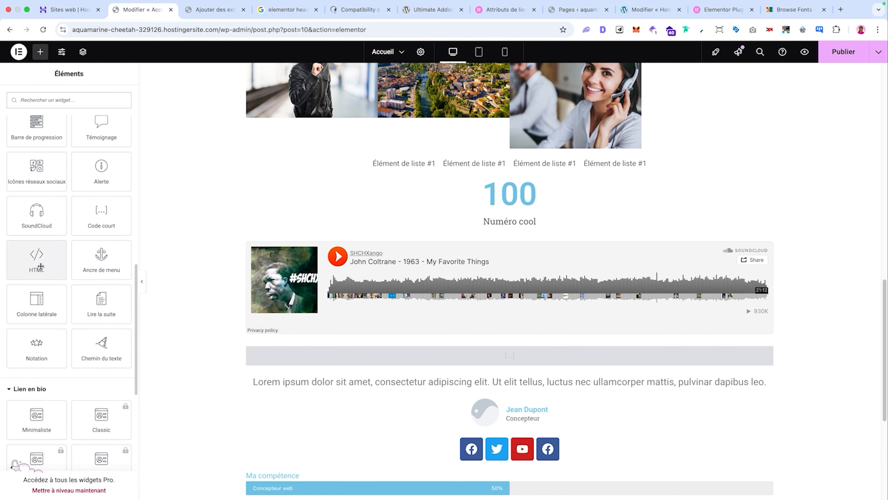
pyautogui.moveTo(41, 267); pyautogui.dragTo(295, 319)
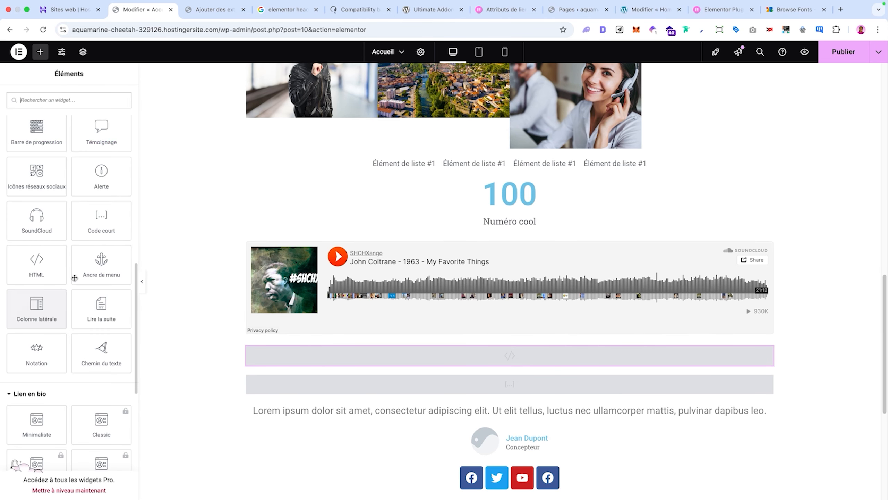
# Add a menu anchor (Ancre de menu) beneath the social icons and set its ID to bas
pyautogui.moveTo(96, 259); pyautogui.dragTo(397, 253)
pyautogui.scroll(-4, 406, 298)
pyautogui.scroll(-3, 414, 258)
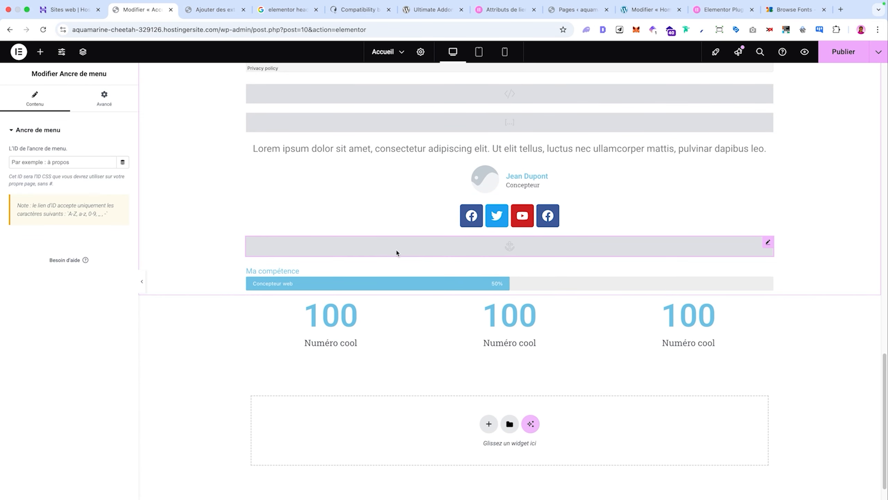
pyautogui.scroll(15, 411, 253)
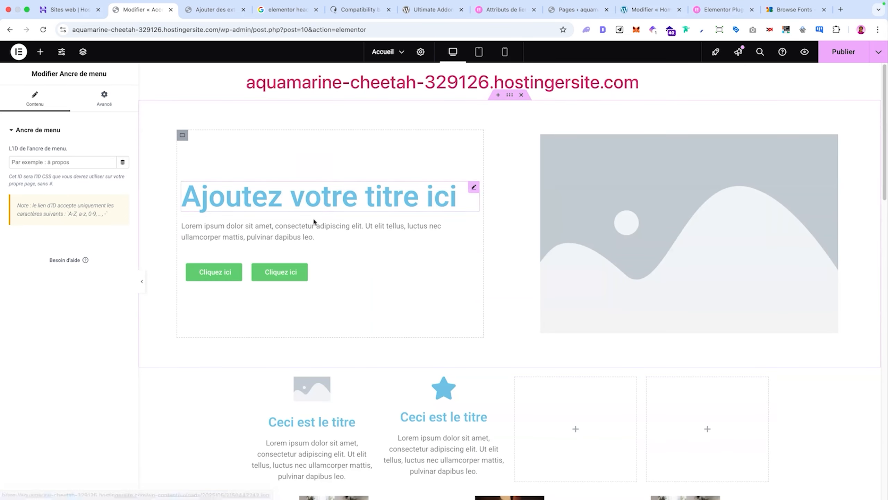
pyautogui.click(212, 276)
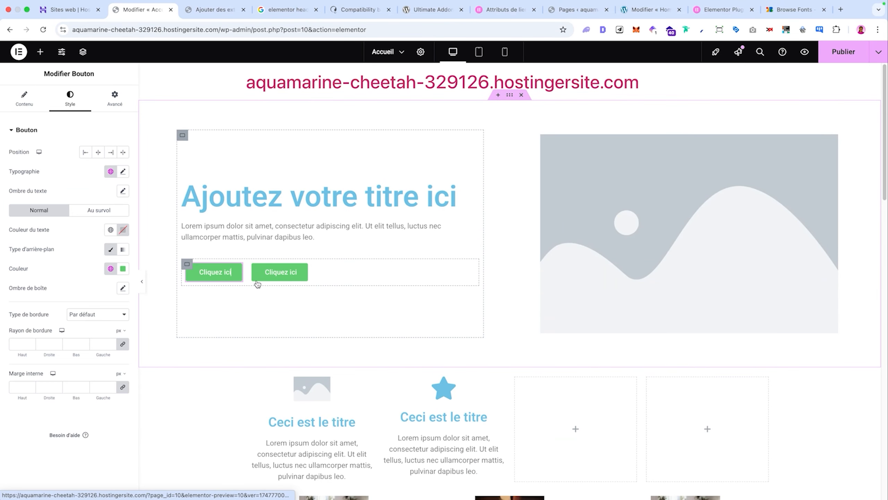
pyautogui.scroll(-15, 277, 281)
pyautogui.scroll(-10, 296, 277)
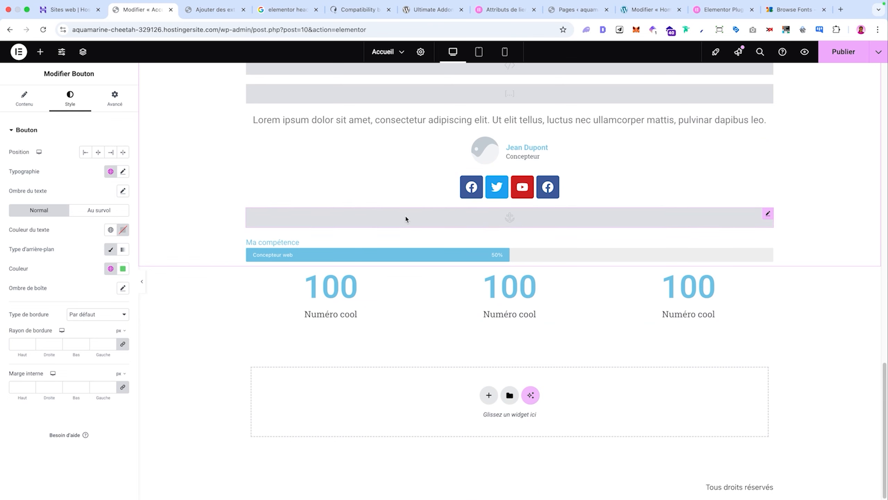
pyautogui.click(406, 219)
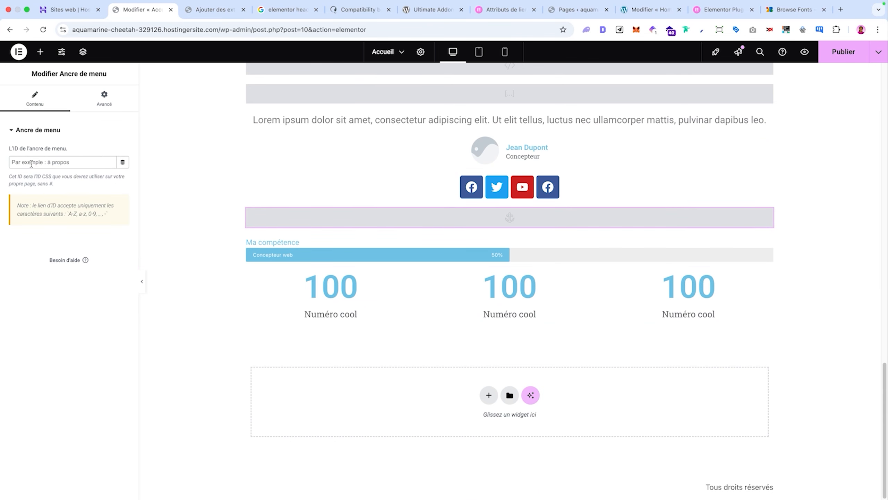
pyautogui.write('bas')
# Link the first Cliquez ici button in the hero section to #bas and test it in the page preview
pyautogui.scroll(10, 316, 242)
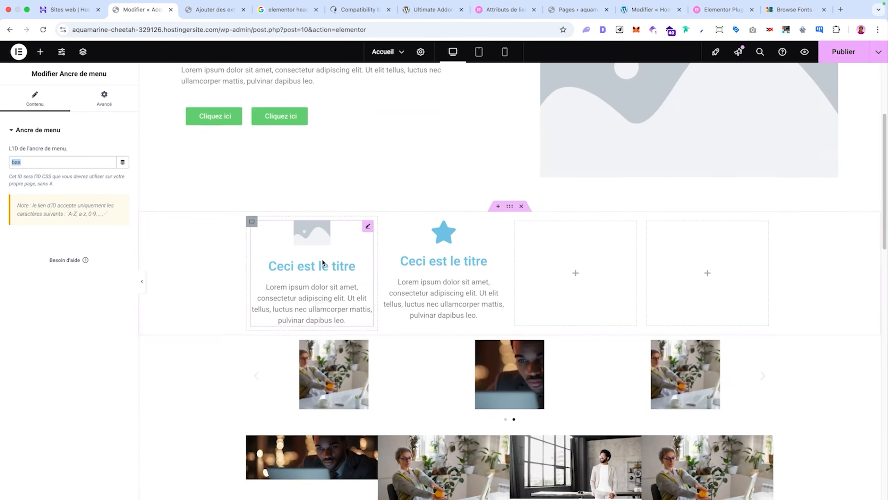
pyautogui.scroll(2, 322, 262)
pyautogui.click(217, 178)
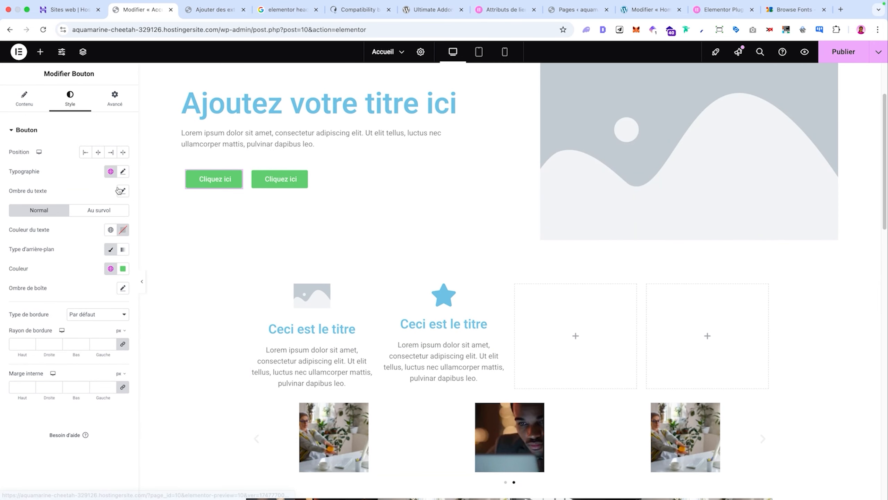
pyautogui.click(25, 105)
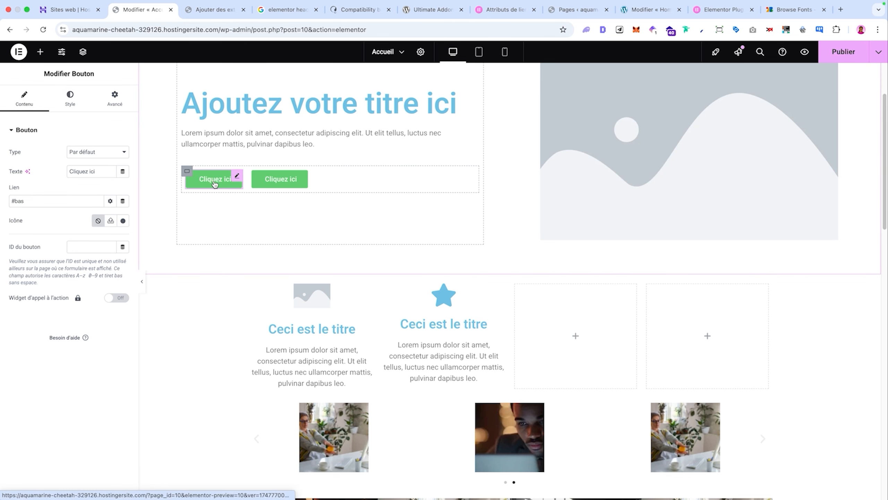
pyautogui.click(805, 52)
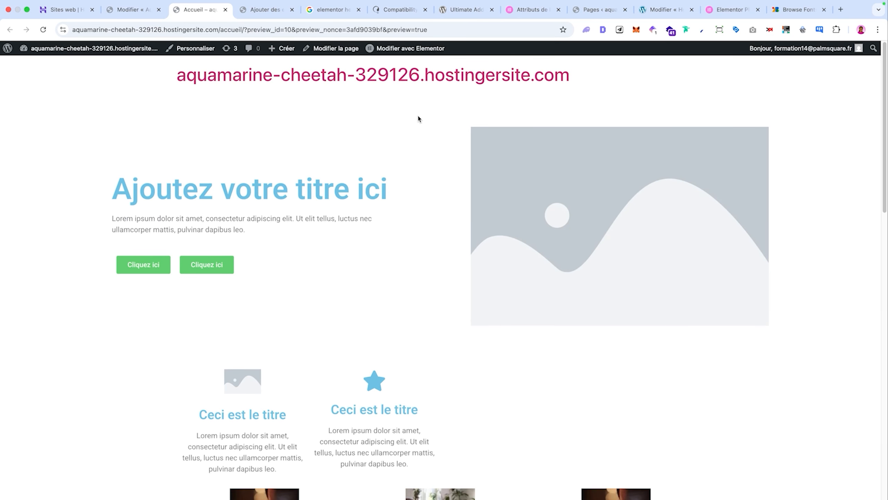
pyautogui.click(181, 265)
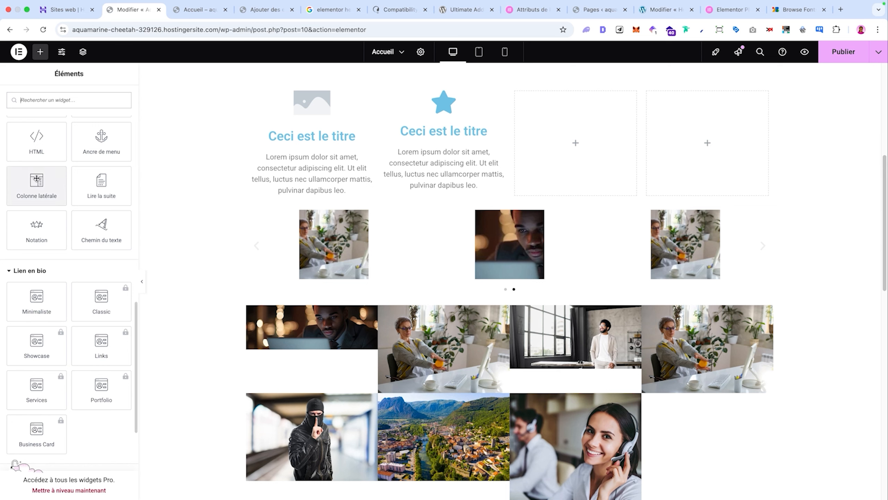
# Try a sidebar widget (Colonne latérale) beneath the image box in the first column and delete it
pyautogui.moveTo(37, 179); pyautogui.dragTo(311, 196)
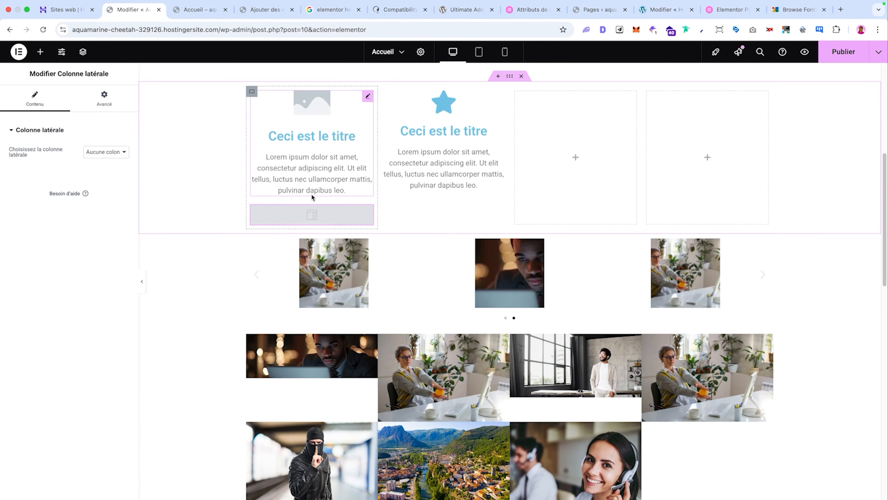
pyautogui.click(98, 152)
pyautogui.click(101, 168)
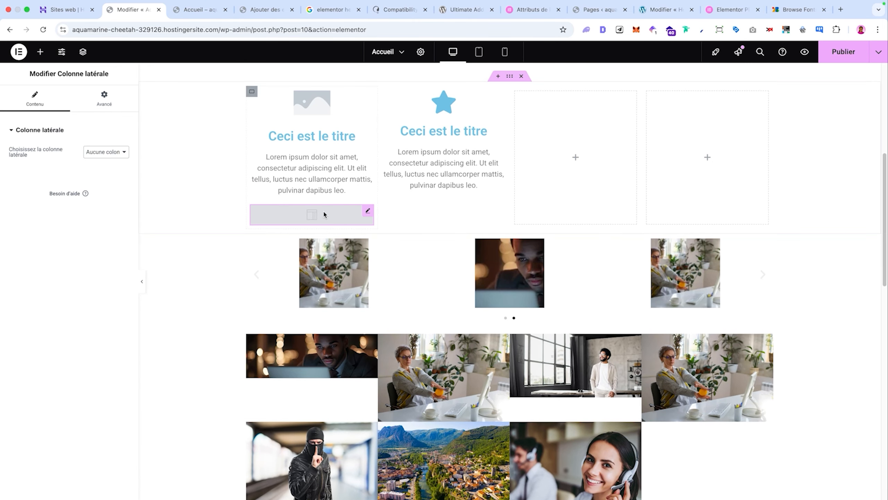
pyautogui.rightClick(318, 216)
pyautogui.click(358, 423)
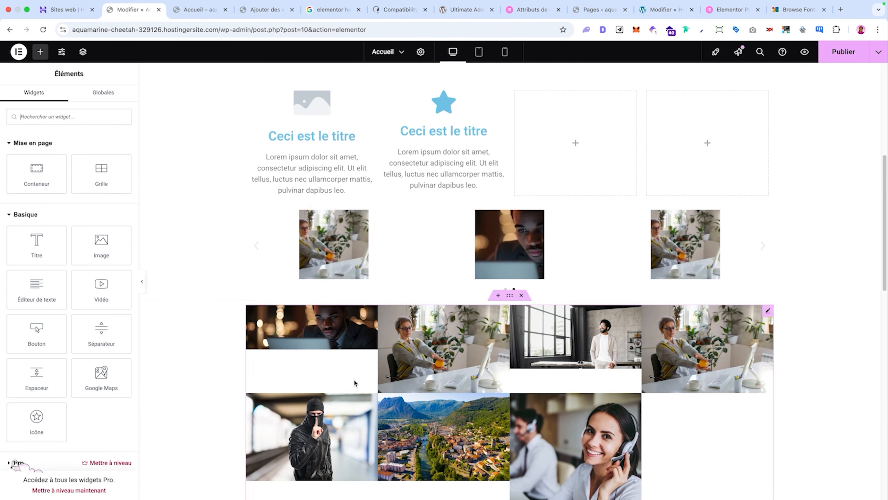
# Add a sidebar widget (Colonne latérale) beneath the three counters and check its choice of sidebars
pyautogui.scroll(-15, 35, 241)
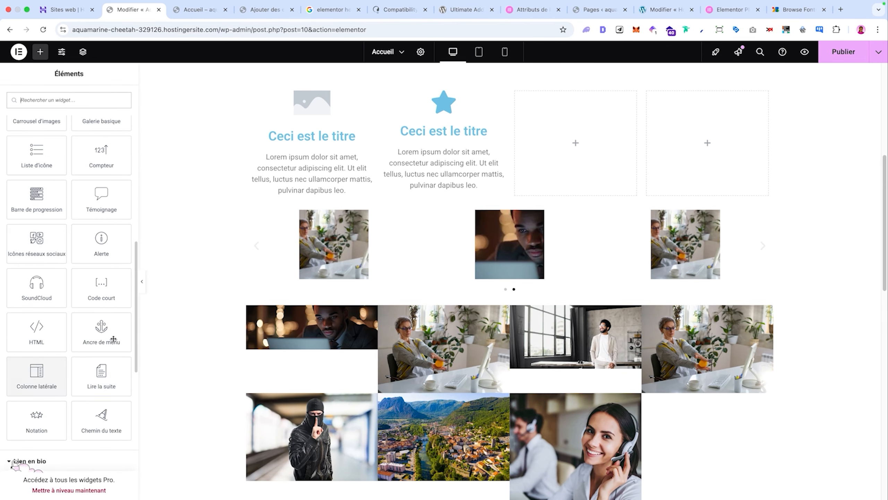
pyautogui.scroll(-15, 168, 336)
pyautogui.moveTo(149, 326); pyautogui.dragTo(383, 343)
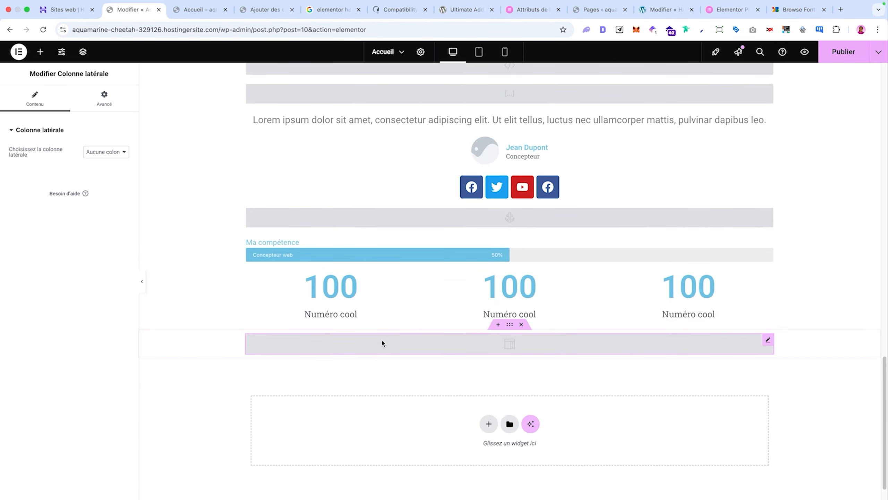
pyautogui.click(106, 154)
pyautogui.click(105, 154)
pyautogui.click(107, 153)
# Try a read-more widget (Lire la suite) beneath the sidebar widget and delete it
pyautogui.click(42, 51)
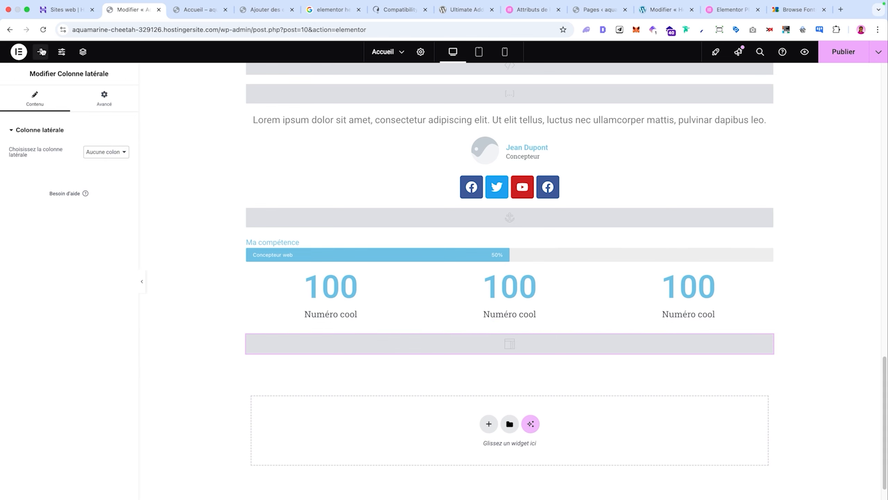
pyautogui.click(42, 51)
pyautogui.scroll(-8, 50, 202)
pyautogui.scroll(-15, 50, 203)
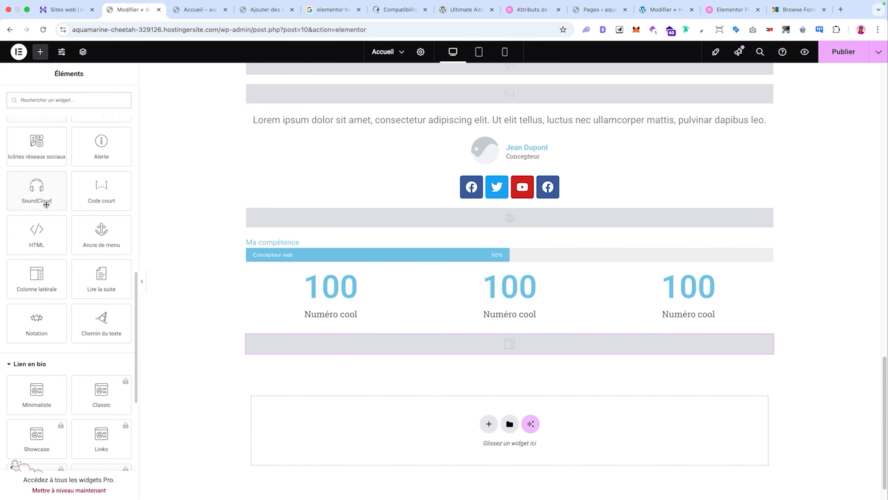
pyautogui.scroll(10, 45, 208)
pyautogui.moveTo(45, 207); pyautogui.dragTo(319, 355)
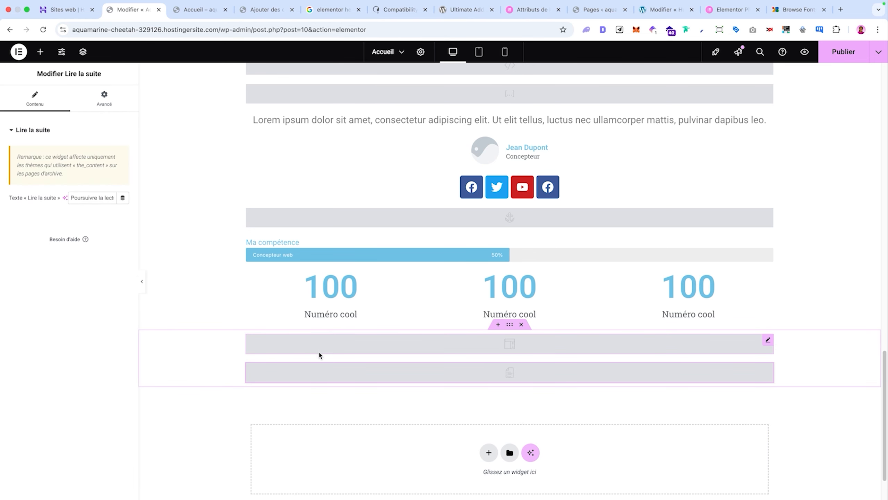
pyautogui.rightClick(346, 371)
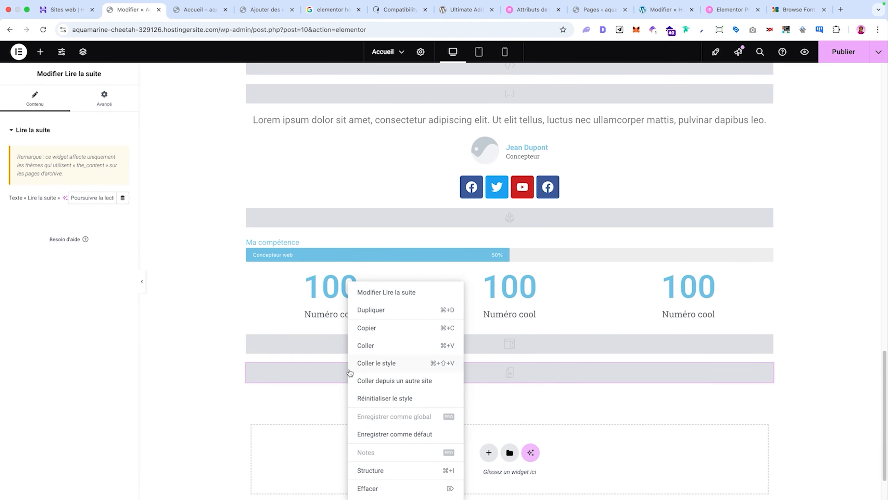
pyautogui.click(399, 489)
# Add a rating widget (Notation) beneath the sidebar widget
pyautogui.scroll(-10, 80, 273)
pyautogui.moveTo(37, 308); pyautogui.dragTo(331, 361)
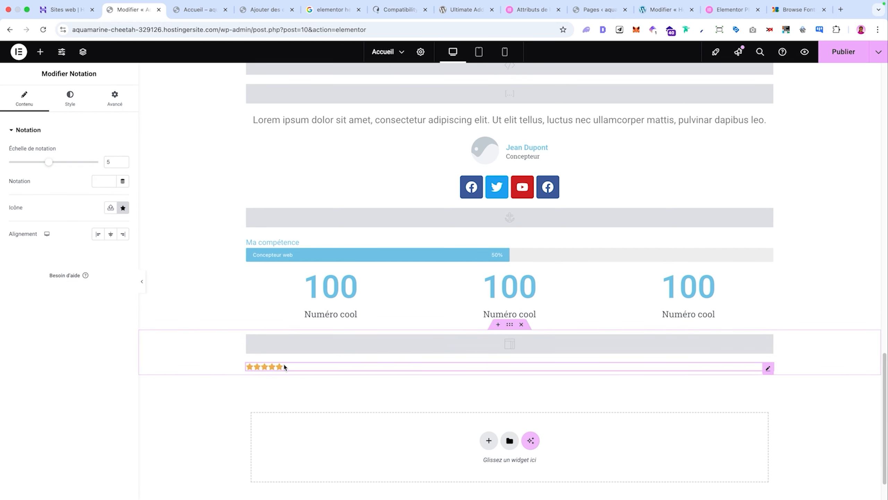
# Raise the rating widget's scale to its maximum and add a text path widget (Chemin du texte) beneath it
pyautogui.moveTo(49, 162); pyautogui.dragTo(98, 161)
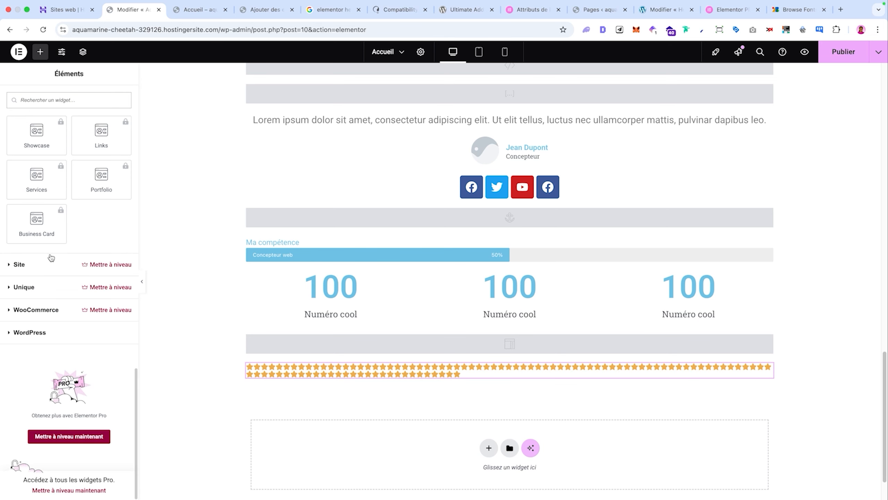
pyautogui.scroll(7, 51, 257)
pyautogui.moveTo(102, 310); pyautogui.dragTo(307, 388)
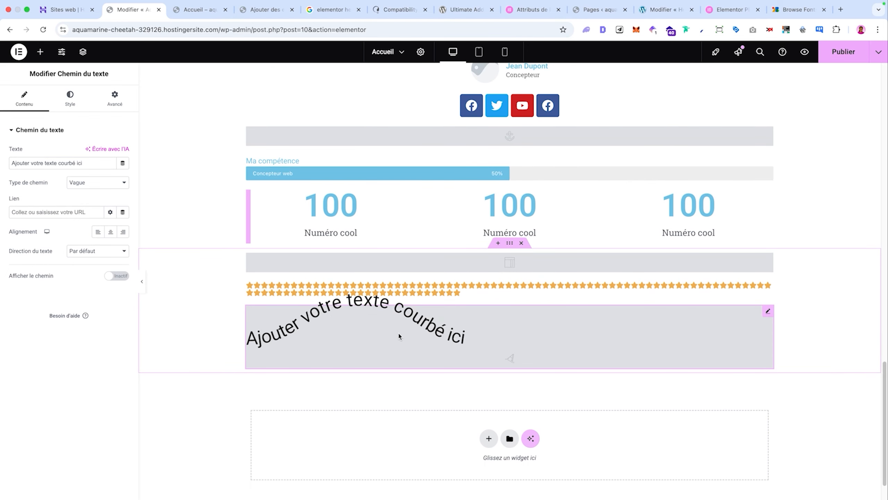
# Add the WordPress calendar widget (Calendrier) between the sidebar widget and the rating stars
pyautogui.click(41, 52)
pyautogui.scroll(-4, 54, 189)
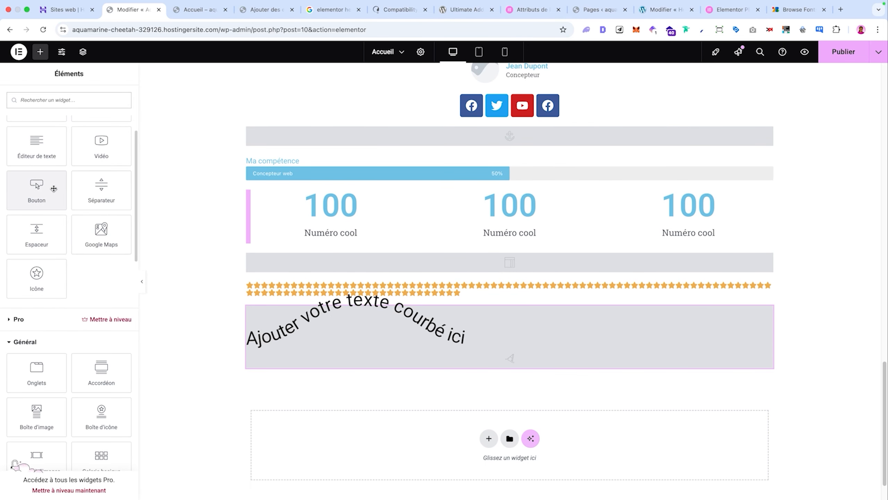
pyautogui.scroll(-4, 53, 189)
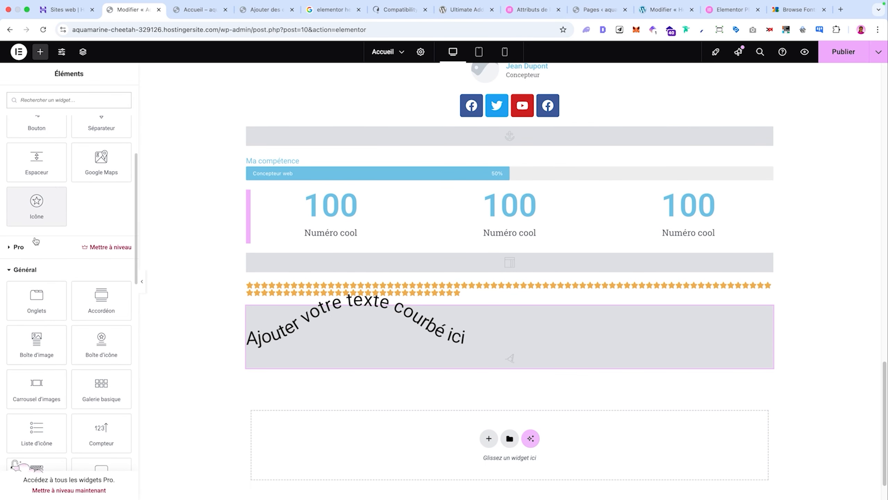
pyautogui.scroll(-10, 77, 277)
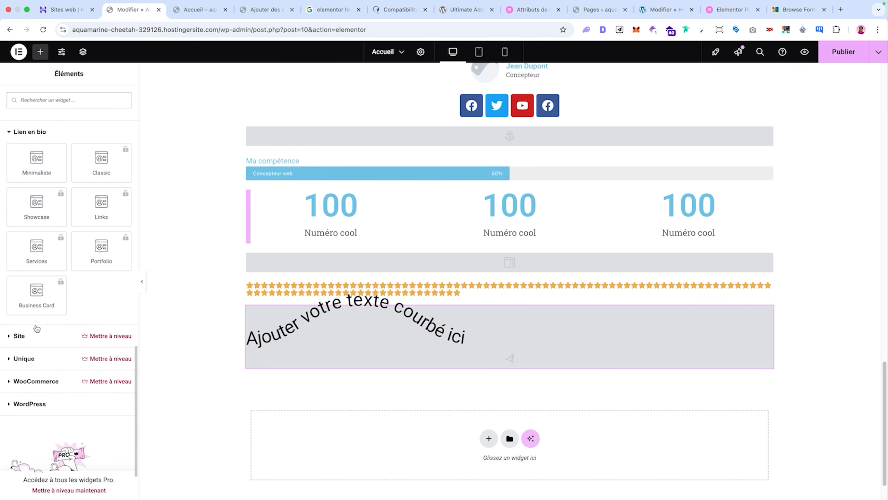
pyautogui.click(12, 404)
pyautogui.scroll(-5, 14, 455)
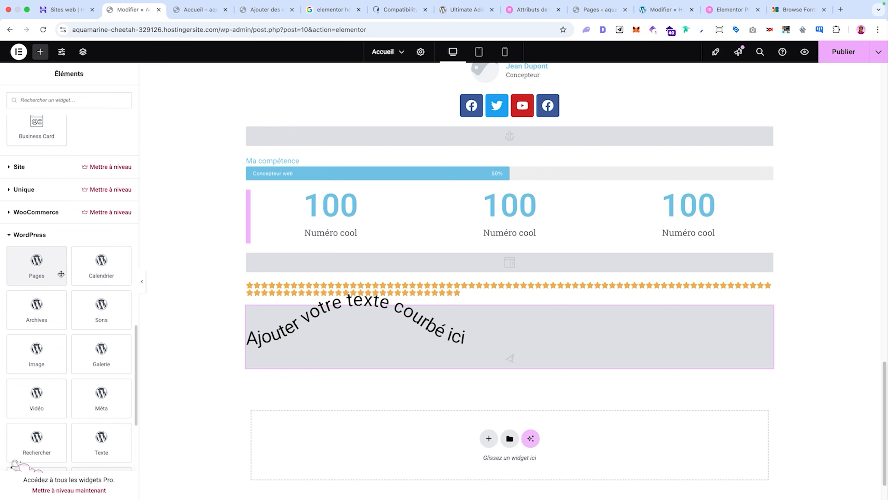
pyautogui.scroll(-2, 63, 273)
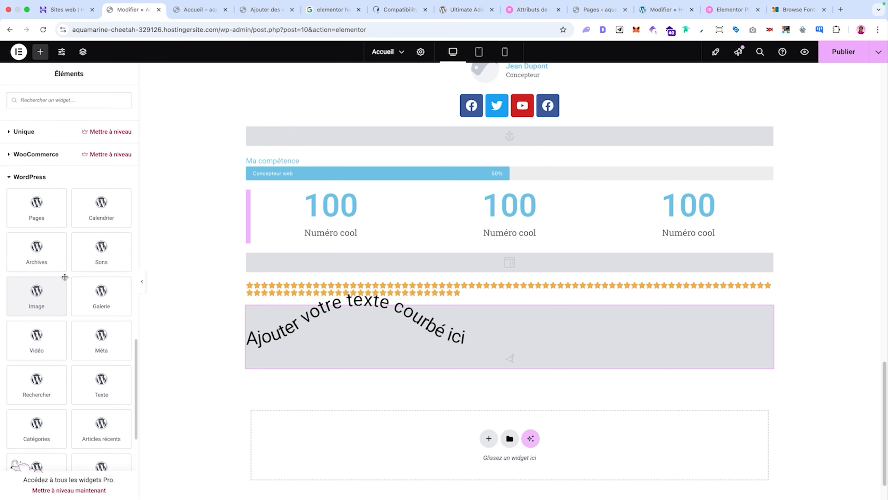
pyautogui.moveTo(90, 219); pyautogui.dragTo(361, 271)
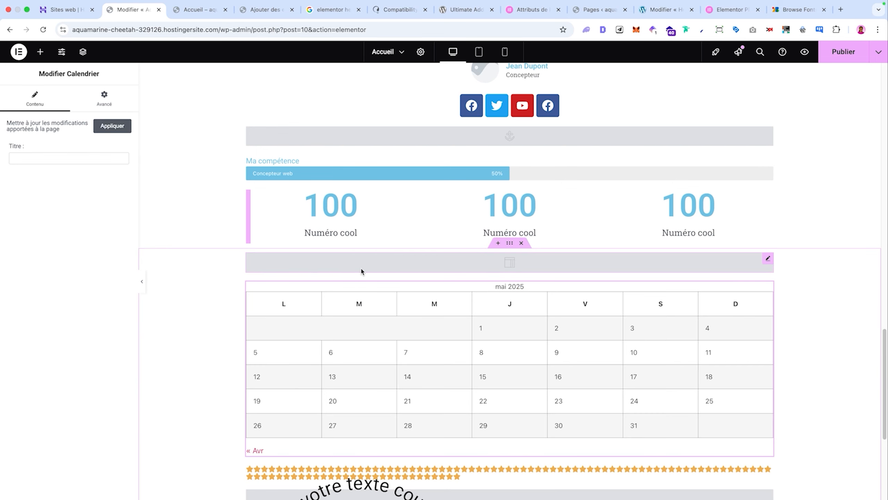
pyautogui.scroll(-2, 499, 296)
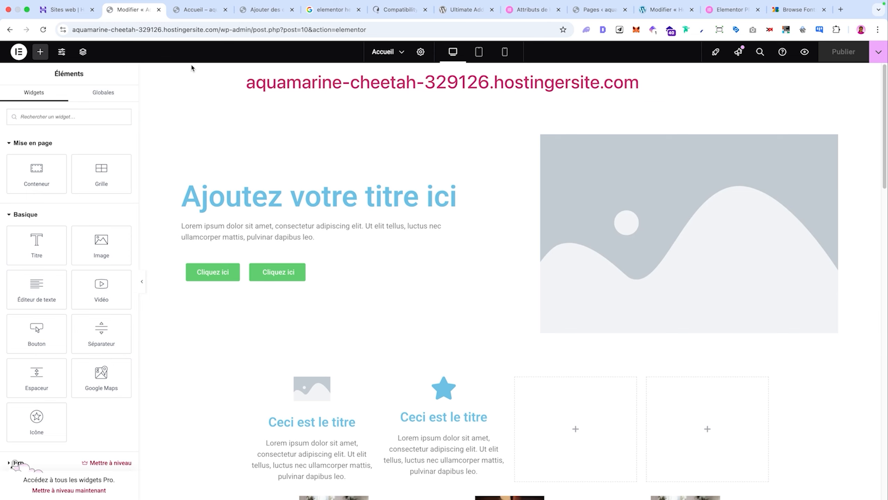
# Create a new page titled Contact from the editor and publish it
pyautogui.click(402, 54)
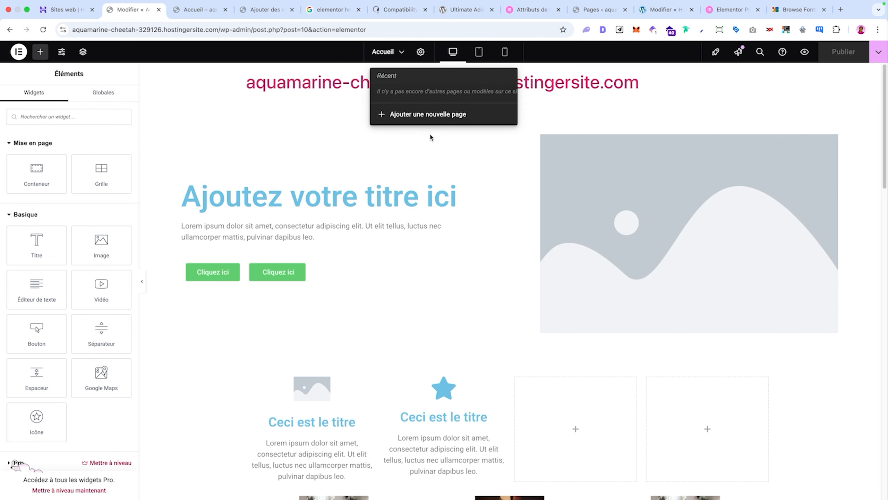
pyautogui.click(429, 119)
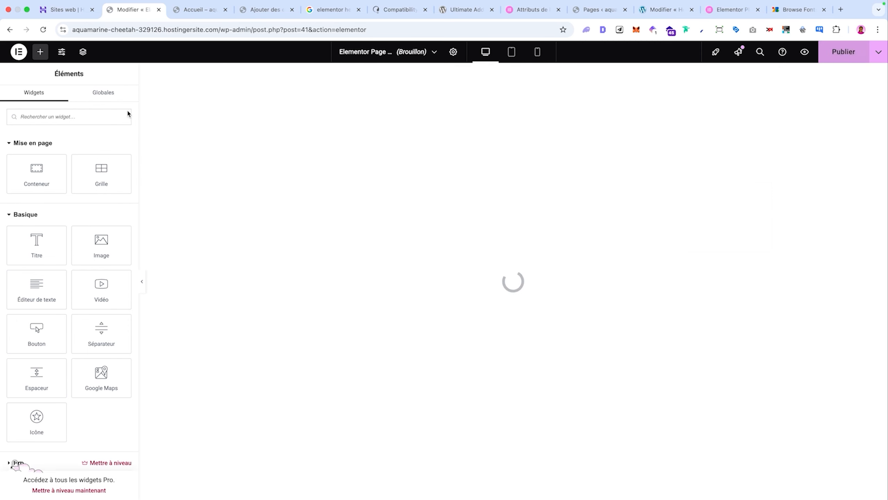
pyautogui.click(453, 52)
pyautogui.tripleClick(74, 162)
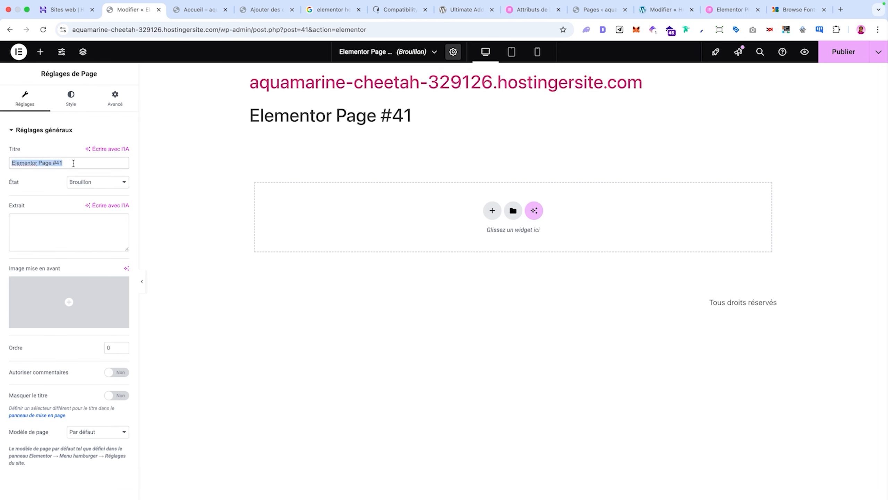
pyautogui.write('COntact')
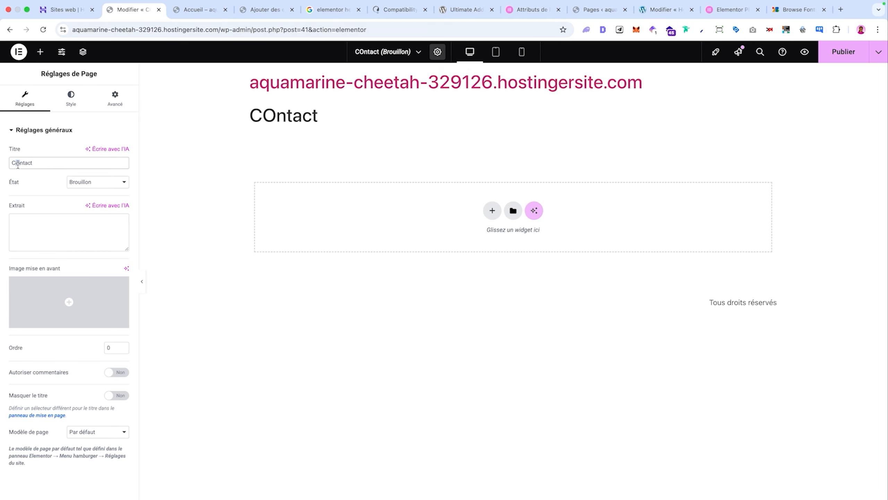
pyautogui.click(18, 163)
pyautogui.press('BackSpace')
pyautogui.write('o')
pyautogui.click(843, 52)
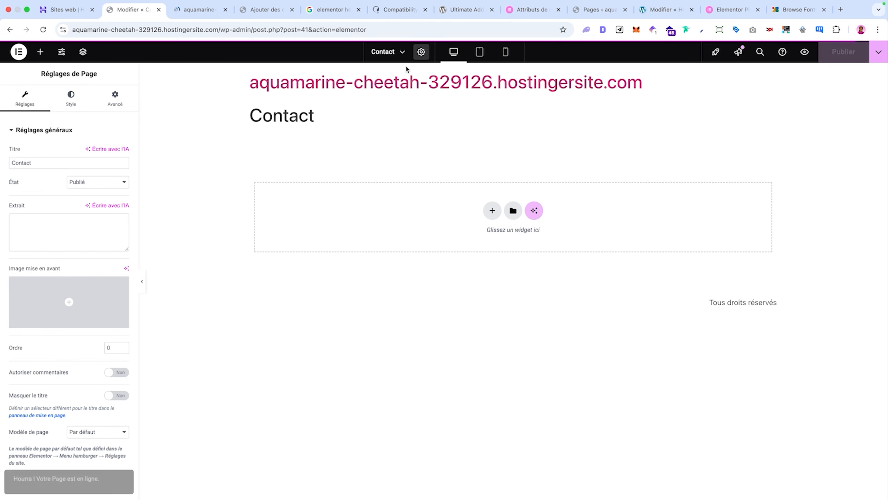
# Return to the Accueil page (Elementor #10) and copy its hero container with the title, buttons and image
pyautogui.click(402, 52)
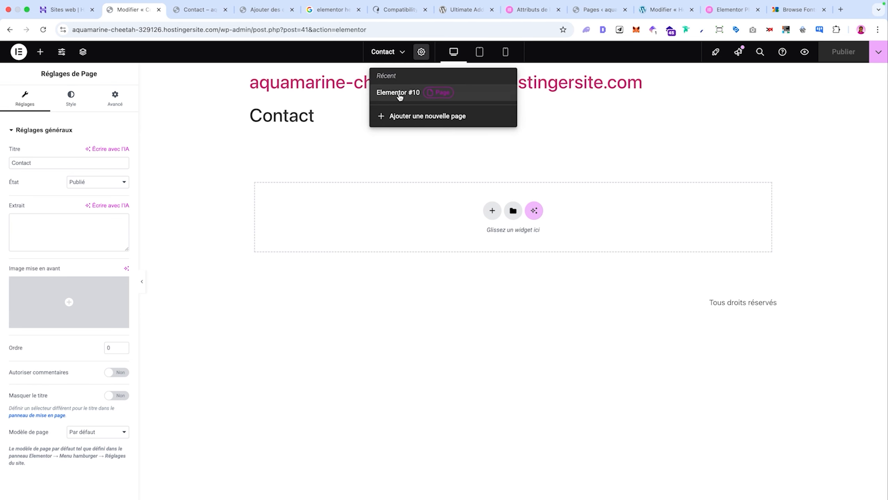
pyautogui.click(399, 92)
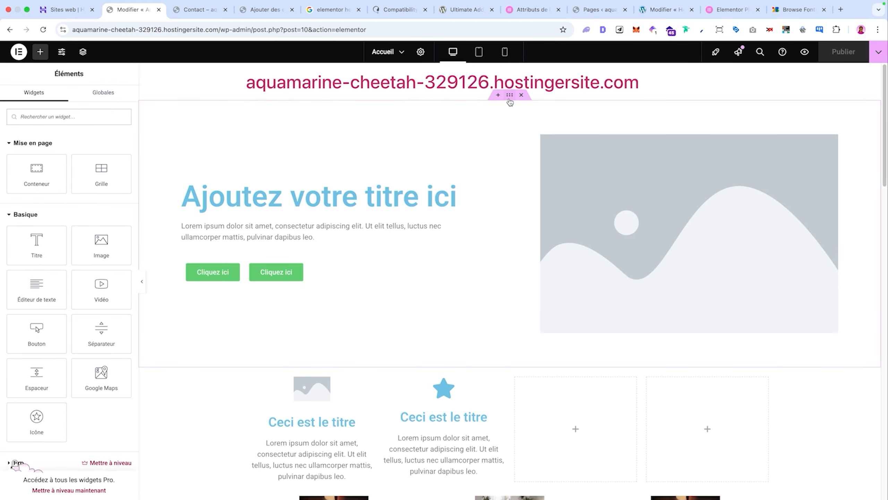
pyautogui.rightClick(507, 98)
pyautogui.click(535, 161)
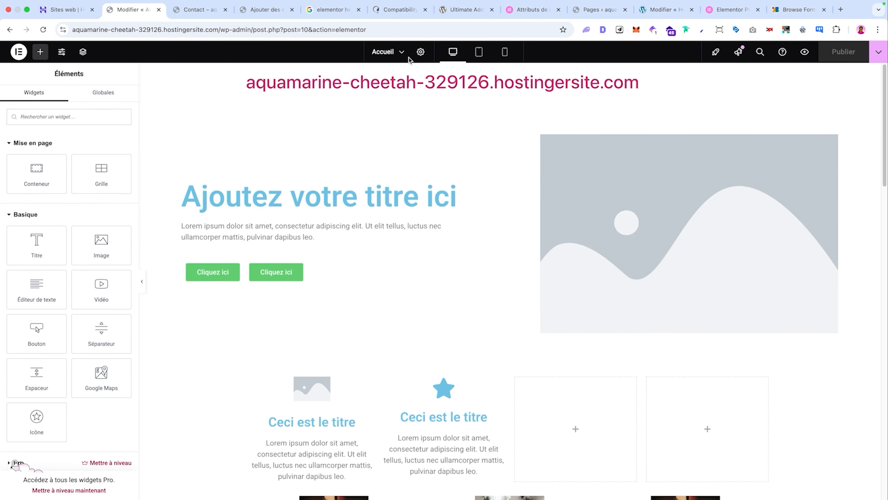
# Create another new page and paste the copied hero container into it
pyautogui.click(387, 52)
pyautogui.click(406, 117)
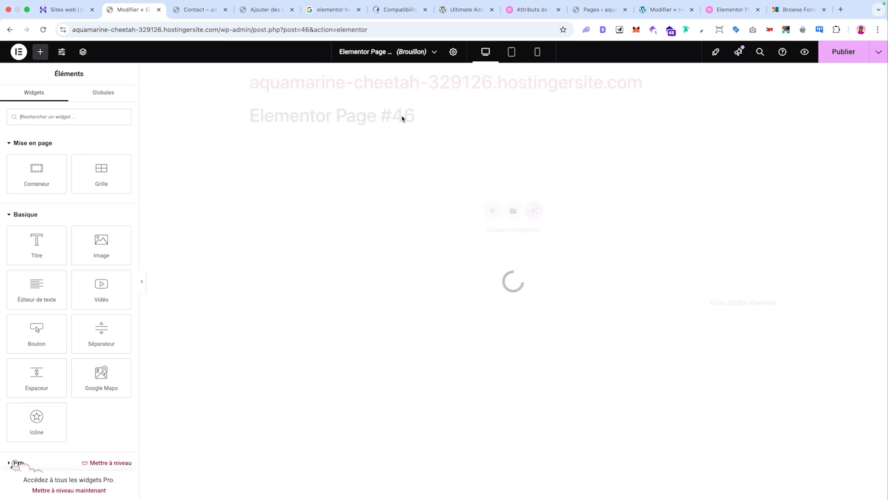
pyautogui.rightClick(378, 199)
pyautogui.click(393, 208)
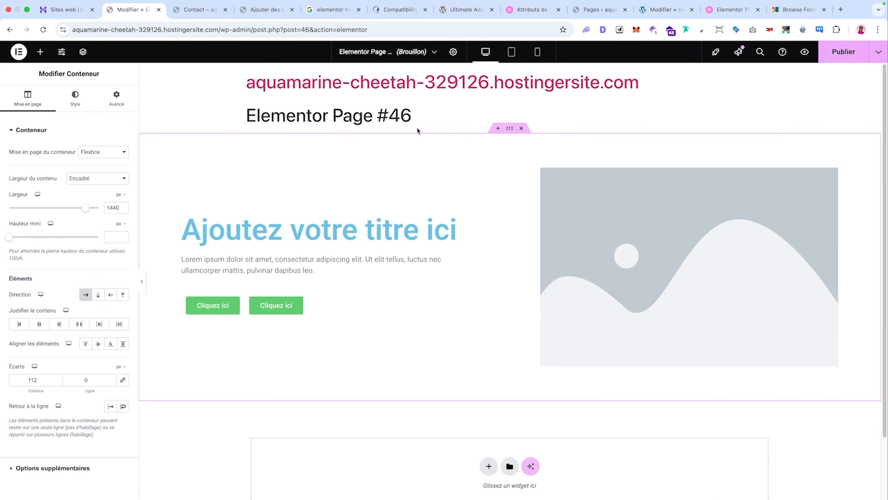
# Set the new page's title to Service and briefly view its element structure
pyautogui.click(401, 105)
pyautogui.hotkey('ctrl', 'a')
pyautogui.write('Service')
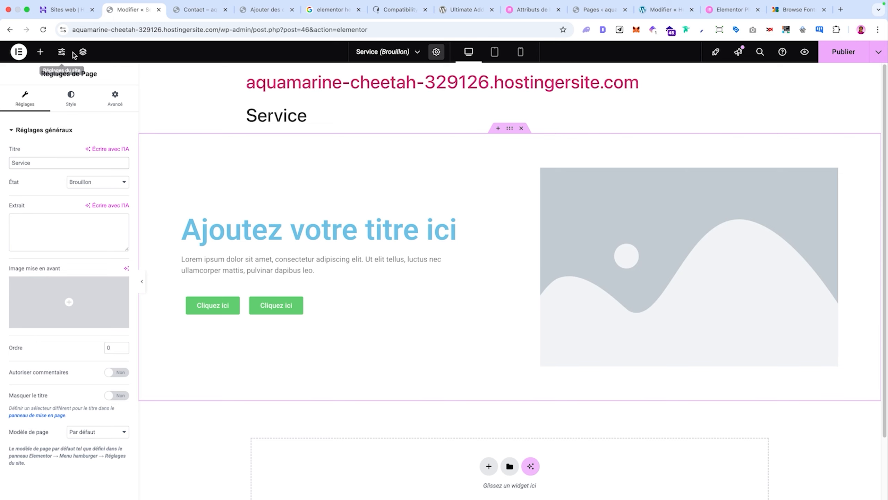
pyautogui.click(84, 53)
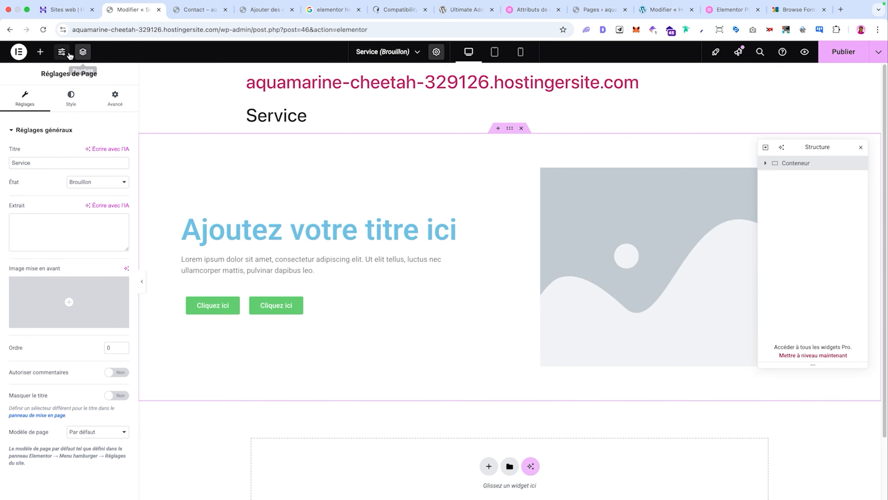
pyautogui.click(83, 53)
# Open the site settings and examine the theme typography options for body text, links and headings H1 to H6
pyautogui.click(61, 55)
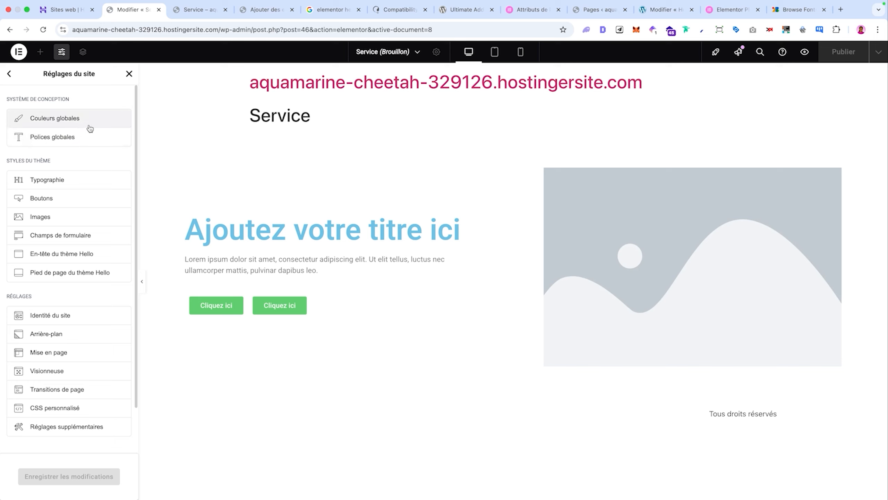
pyautogui.click(78, 180)
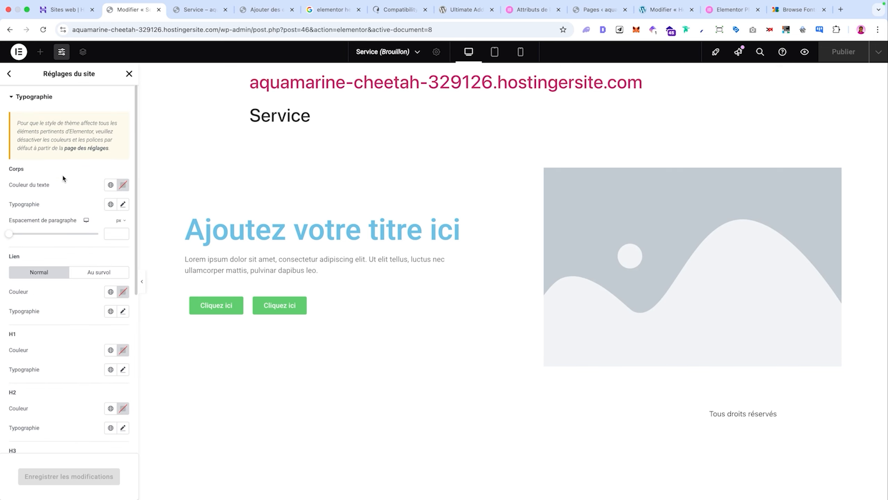
pyautogui.scroll(-8, 63, 178)
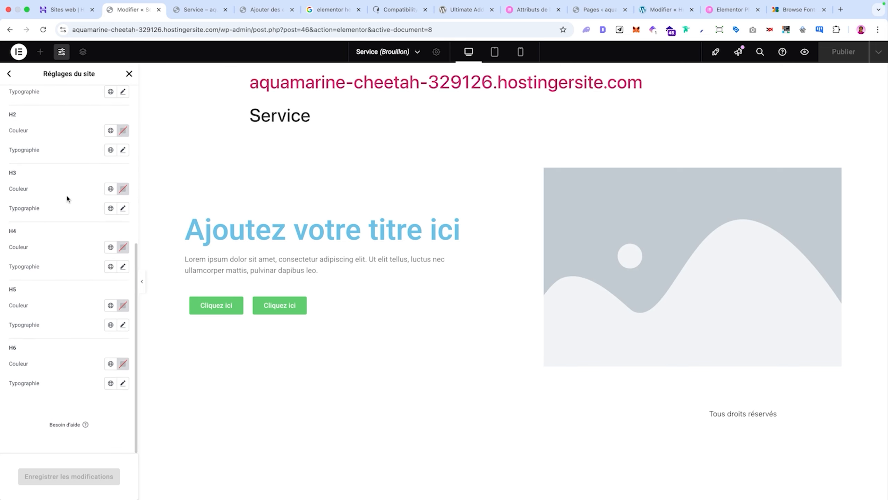
pyautogui.scroll(8, 58, 191)
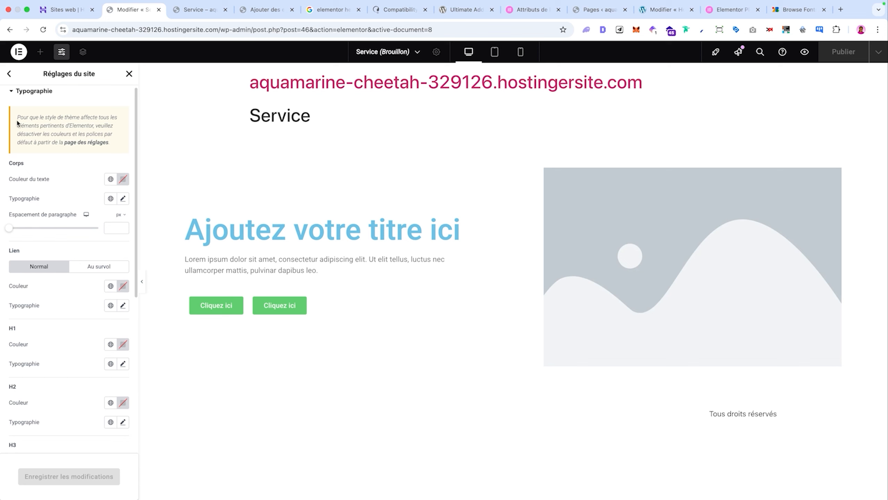
pyautogui.click(9, 77)
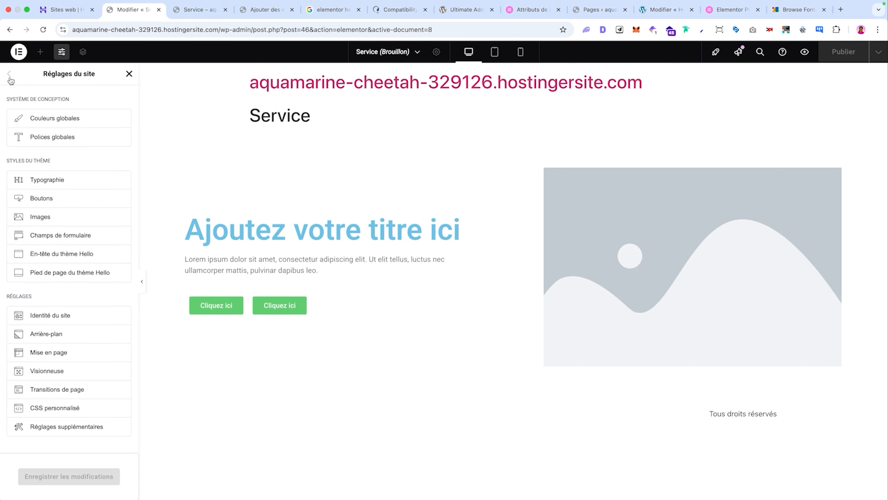
# Review the site-wide theme style options for buttons, images and form fields
pyautogui.click(82, 199)
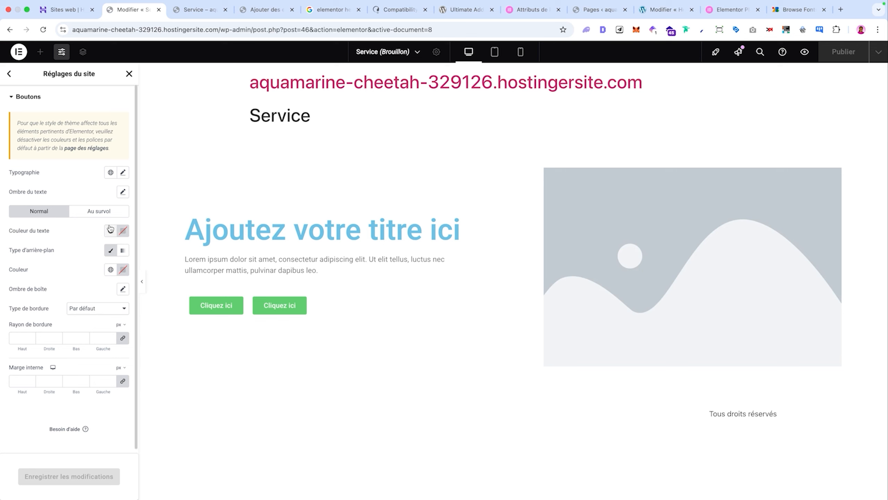
pyautogui.click(9, 74)
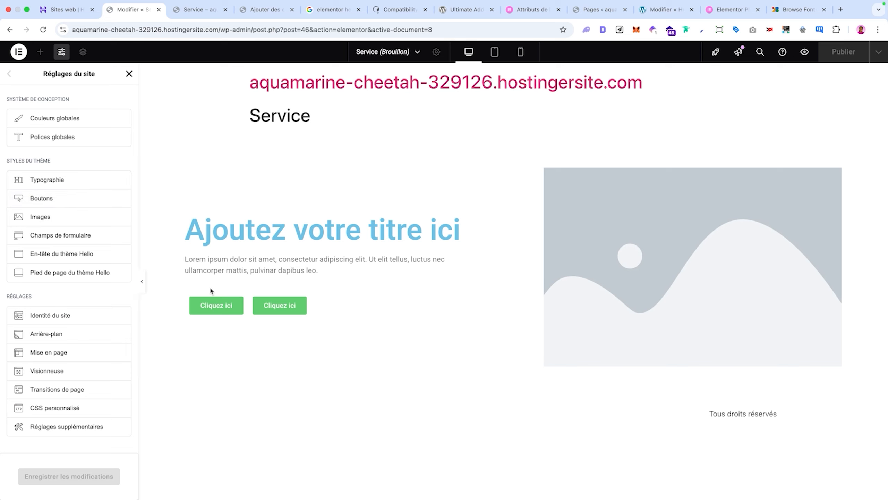
pyautogui.click(80, 217)
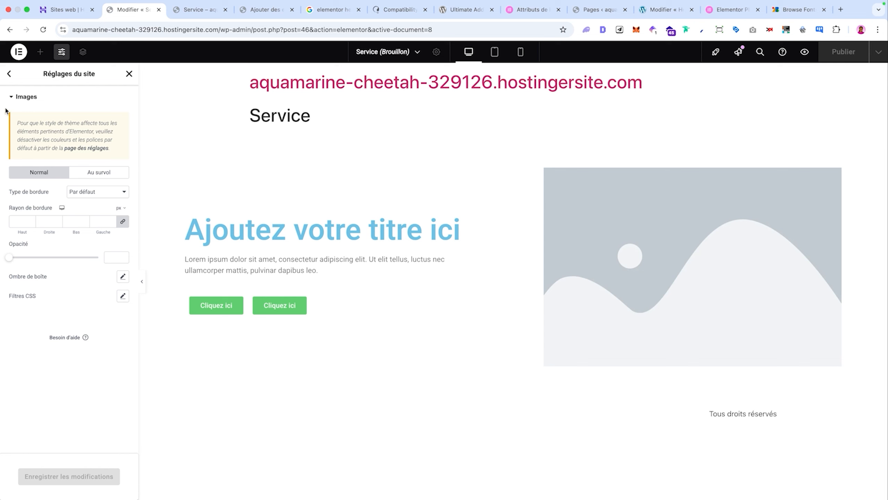
pyautogui.click(10, 75)
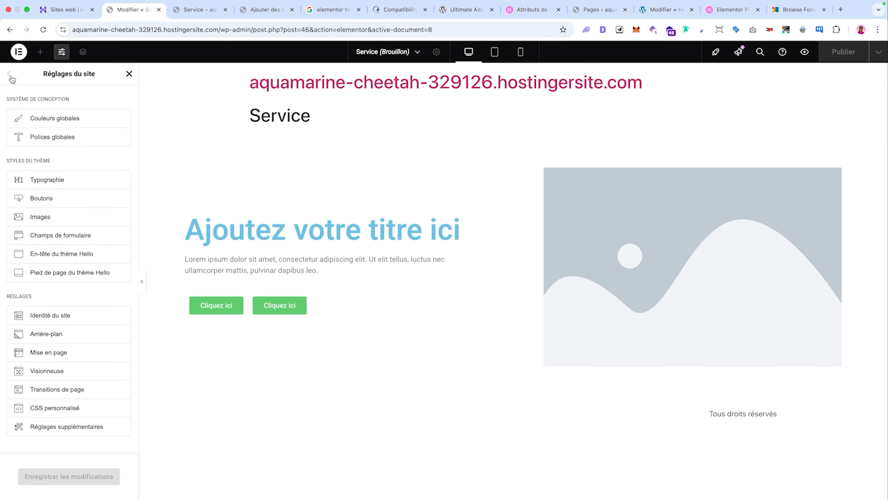
pyautogui.click(60, 211)
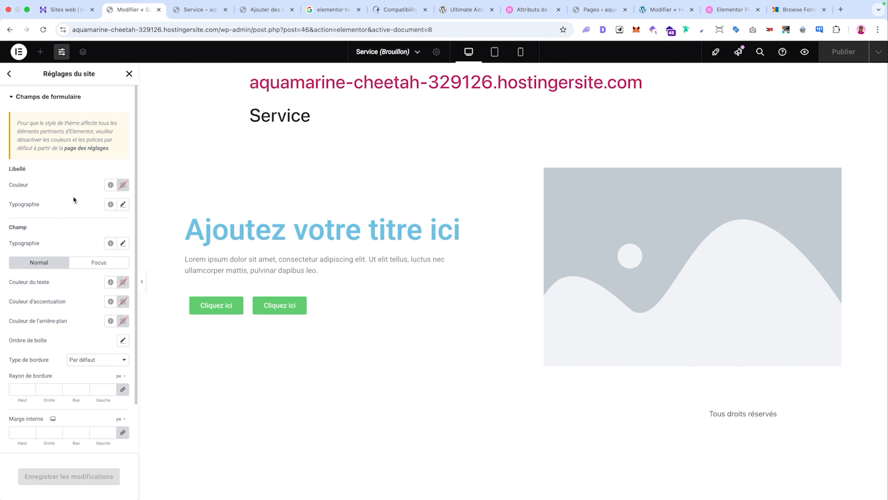
pyautogui.click(9, 73)
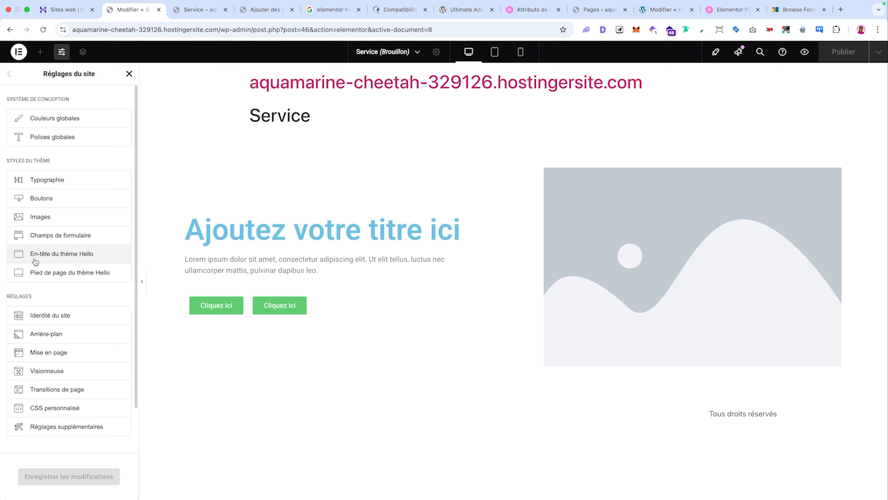
# Check the Hello theme header options and view the site identity settings
pyautogui.click(61, 256)
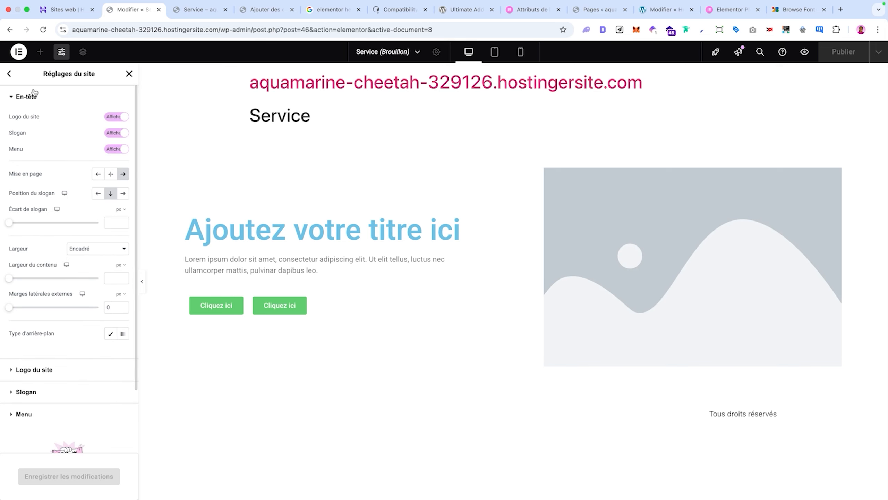
pyautogui.click(9, 74)
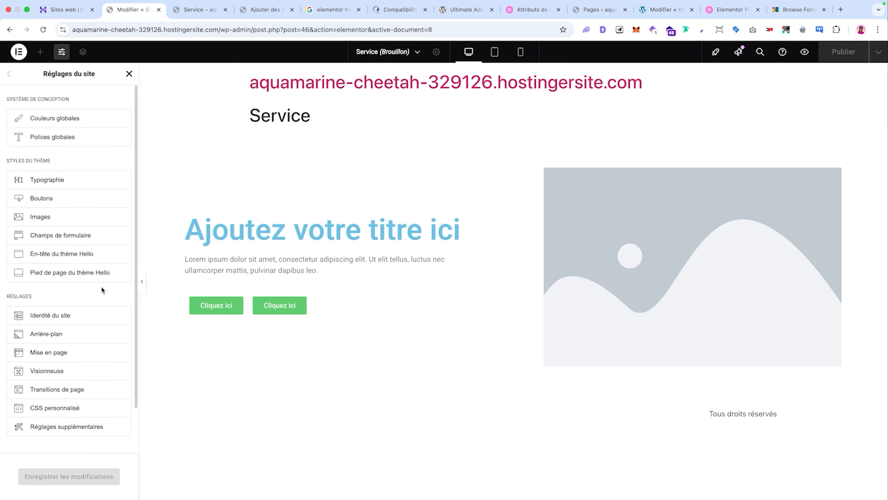
pyautogui.click(83, 315)
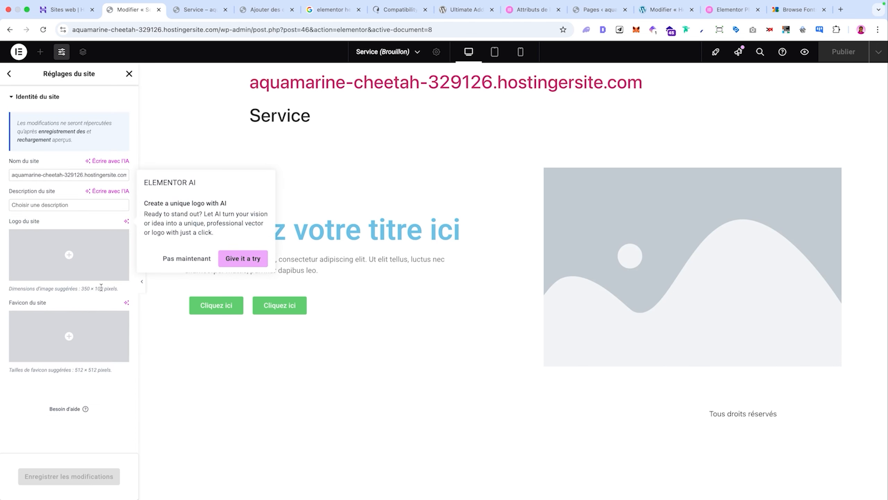
# Use the black diagonal arrow image from the media library as the site favicon, save, and check it on the Service preview
pyautogui.tripleClick(57, 175)
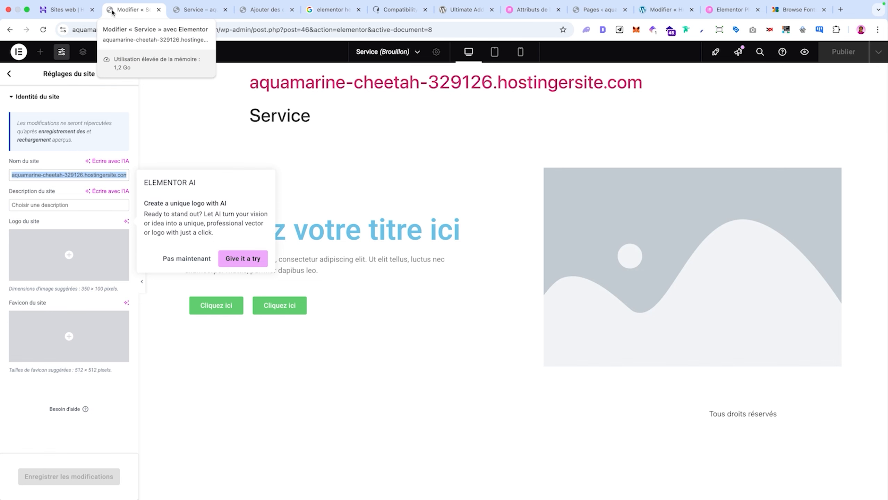
pyautogui.click(73, 331)
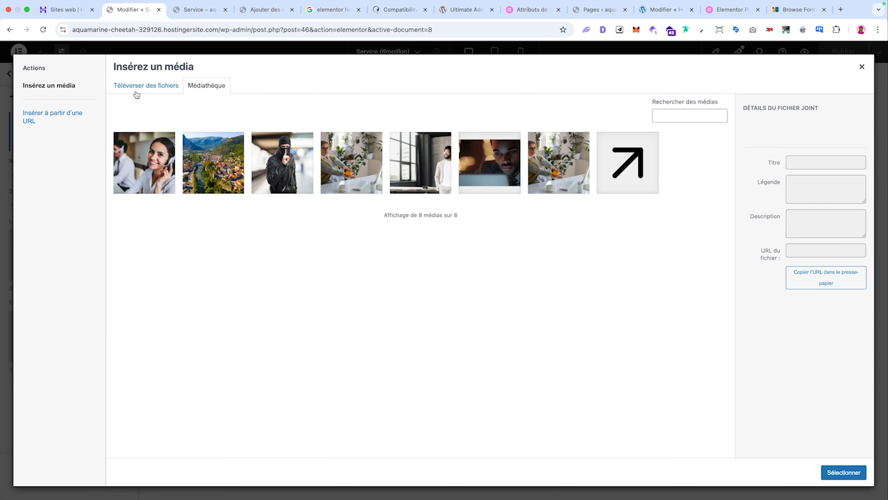
pyautogui.click(625, 170)
pyautogui.click(844, 471)
pyautogui.click(97, 477)
pyautogui.click(192, 13)
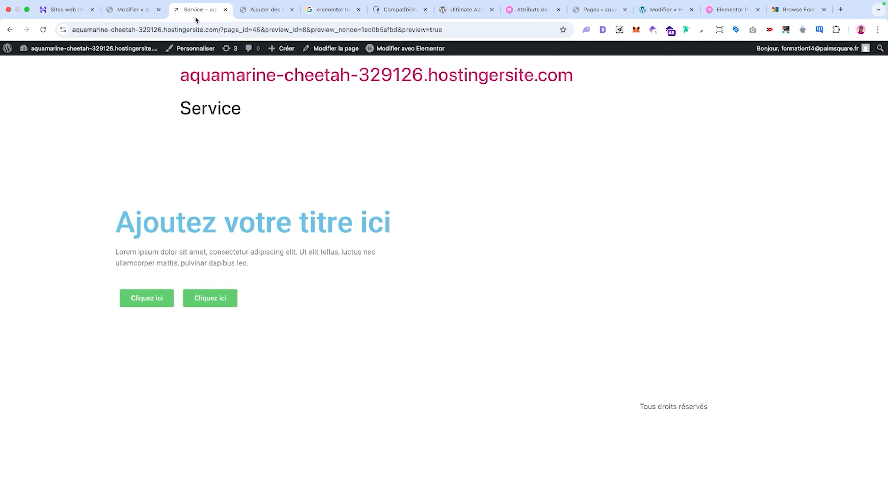
pyautogui.click(140, 9)
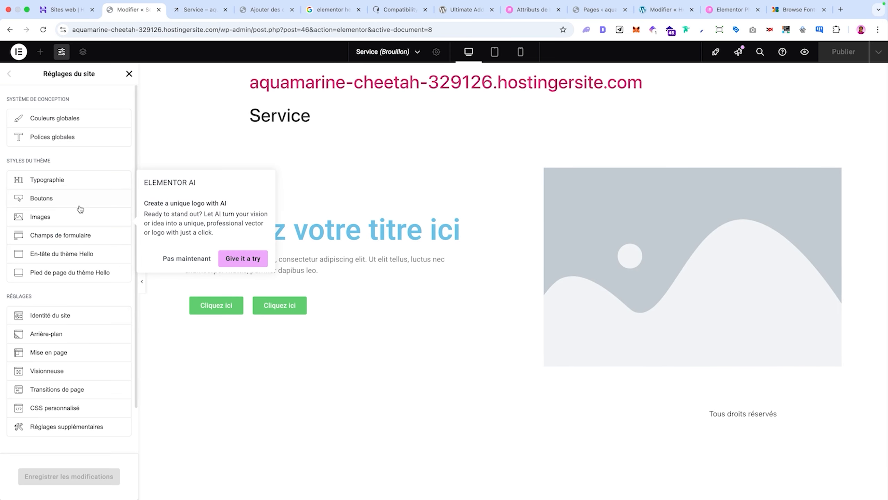
# Check the site-wide background settings, then compare them with the Service page's own general and body style settings
pyautogui.click(75, 334)
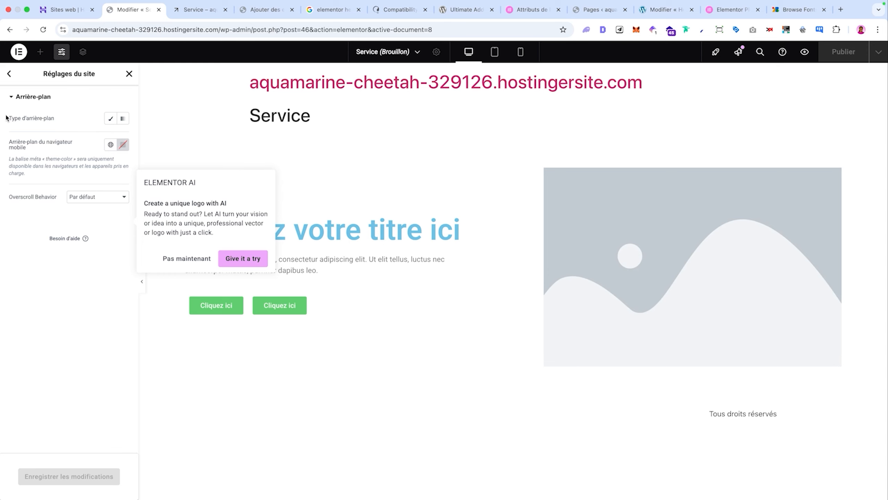
pyautogui.click(130, 74)
pyautogui.click(442, 53)
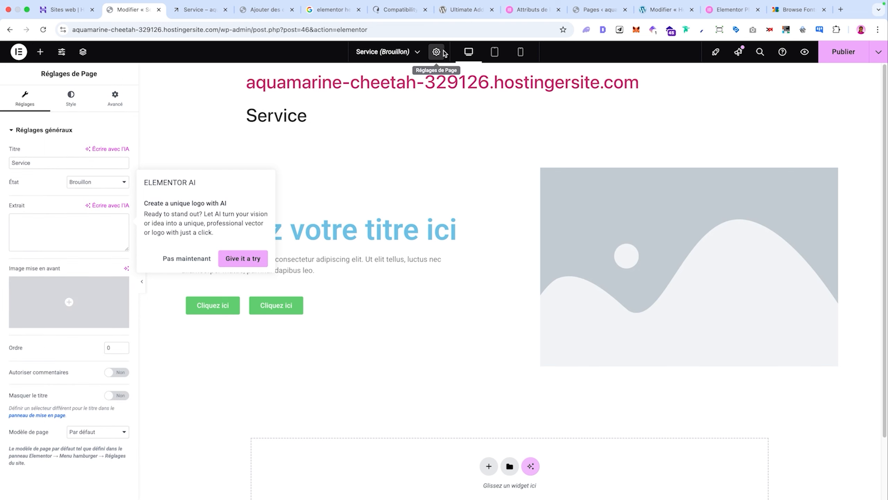
pyautogui.click(71, 98)
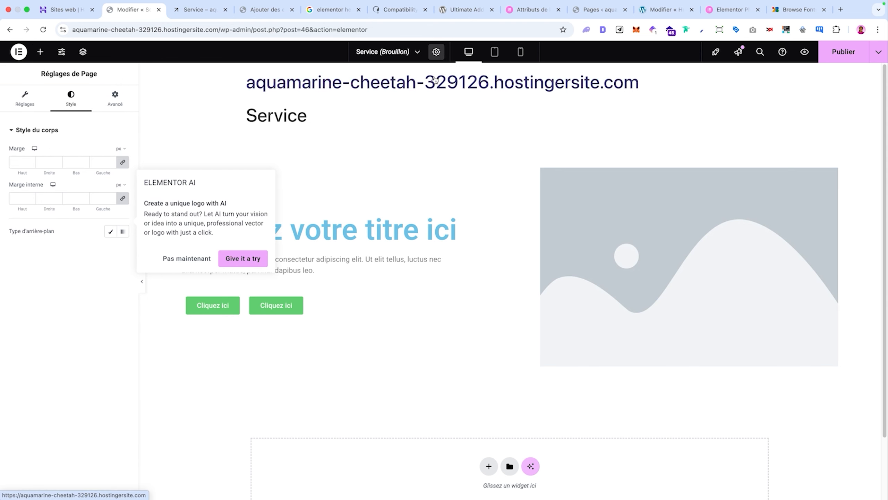
# Review the site-wide layout settings, including content width and gaps, and the image lightbox options
pyautogui.click(62, 51)
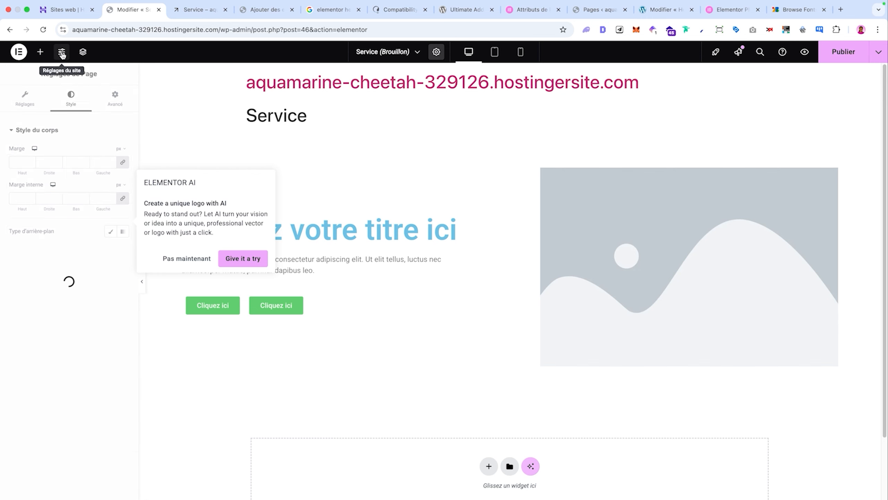
pyautogui.scroll(-3, 77, 212)
pyautogui.click(90, 300)
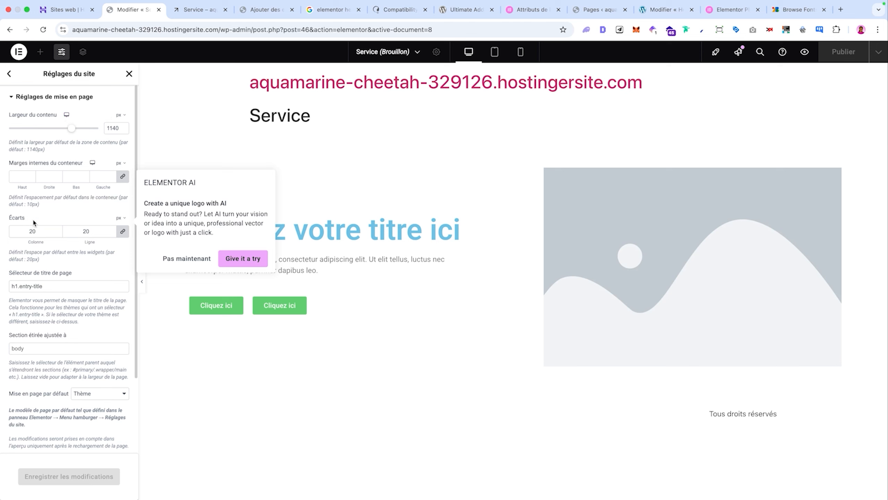
pyautogui.scroll(-3, 29, 225)
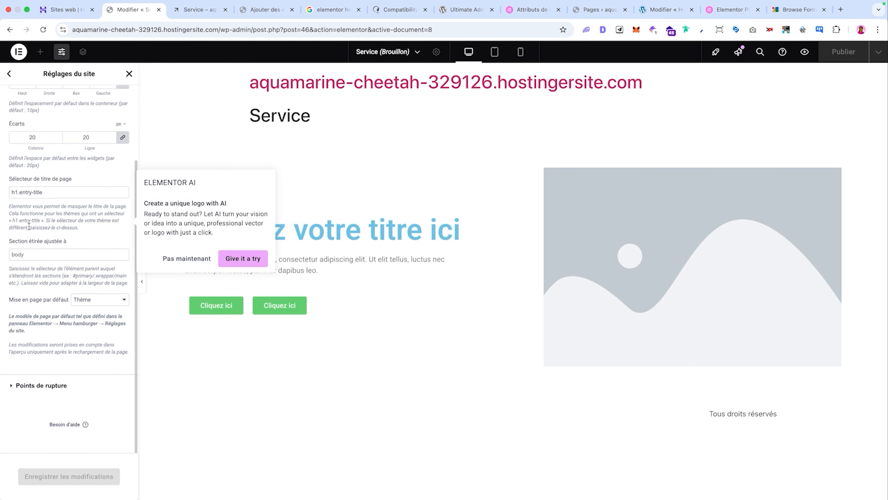
pyautogui.scroll(5, 51, 190)
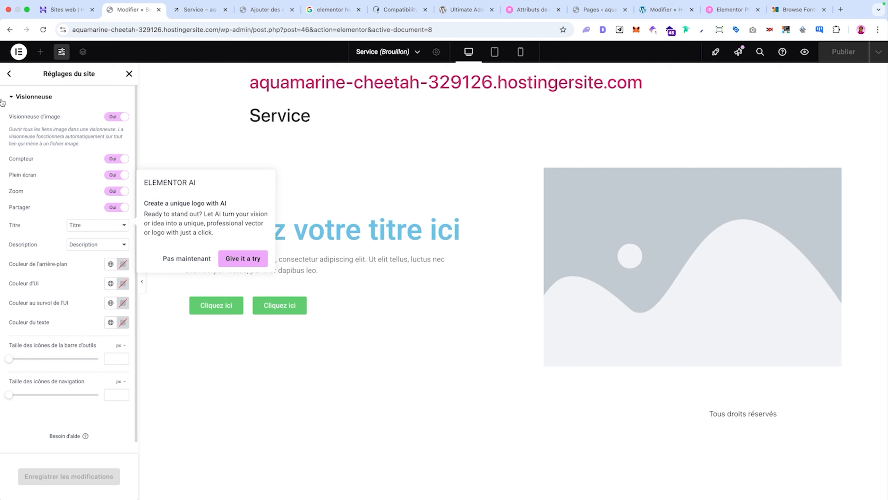
# Link the Service page's placeholder image to Fichier média and test its lightbox display
pyautogui.click(39, 53)
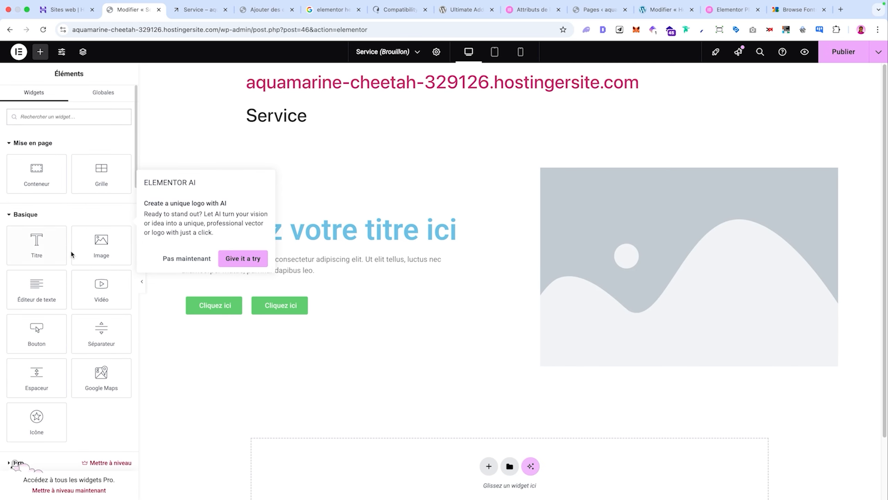
pyautogui.click(759, 242)
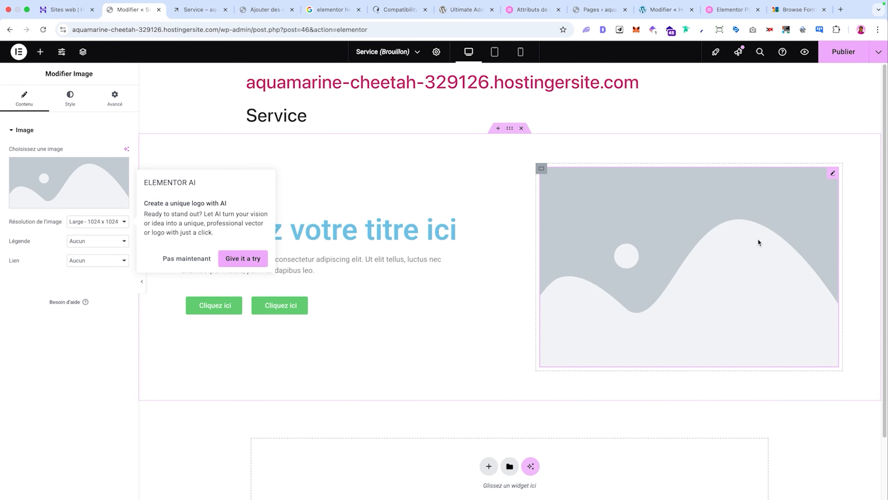
pyautogui.click(81, 262)
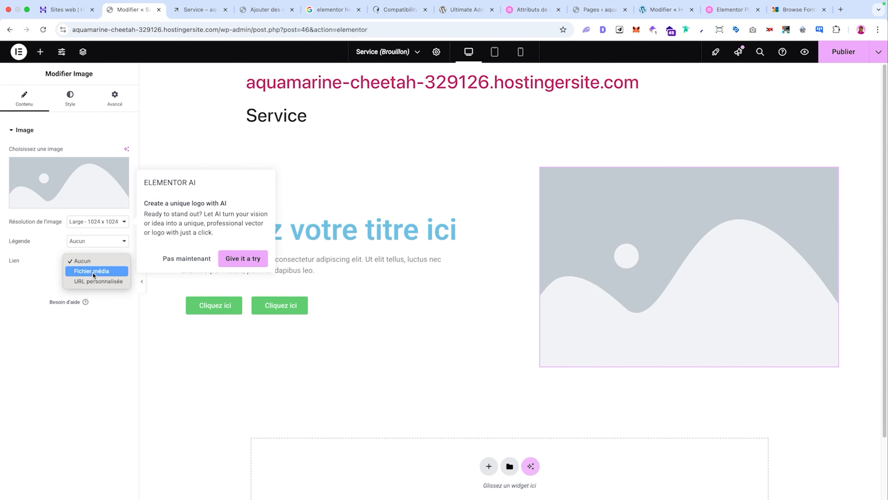
pyautogui.click(93, 272)
pyautogui.click(661, 260)
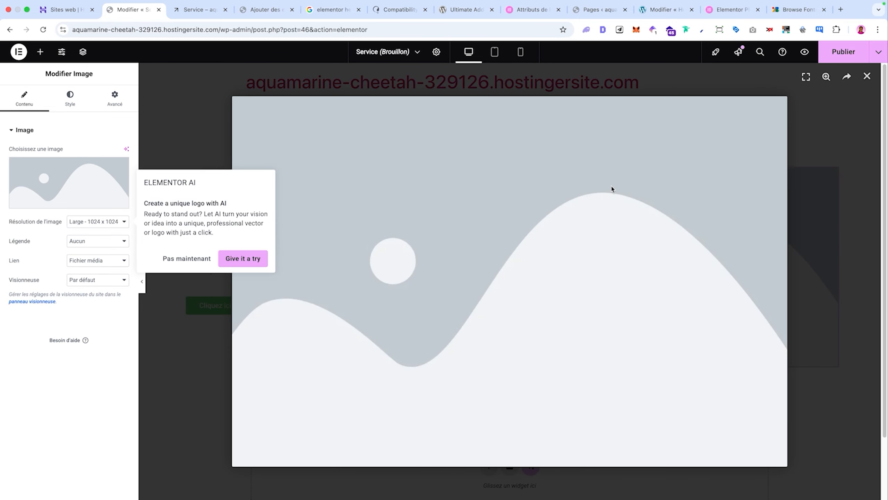
pyautogui.click(868, 76)
# Check the page transitions and custom CSS sections of the site settings
pyautogui.click(61, 52)
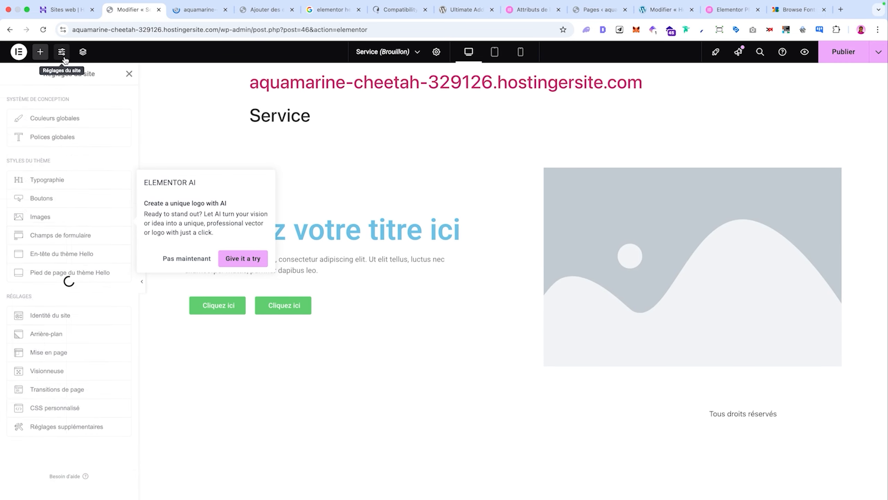
pyautogui.click(57, 391)
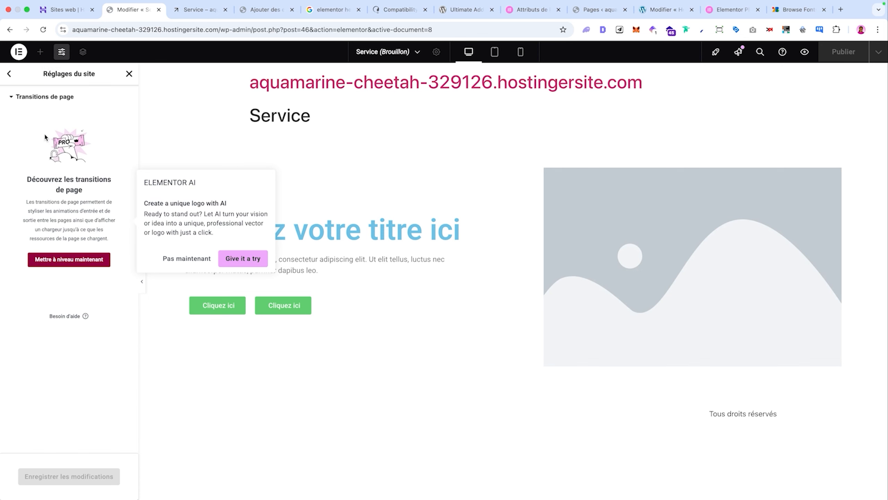
pyautogui.click(9, 74)
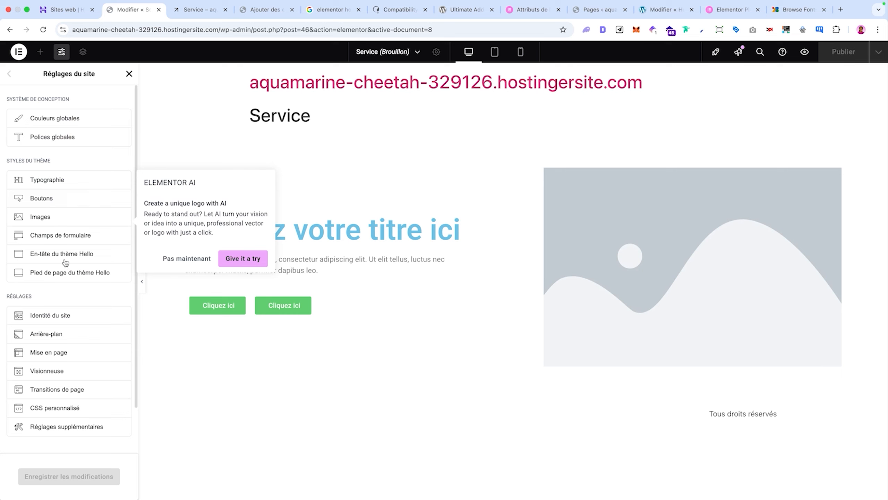
pyautogui.click(73, 413)
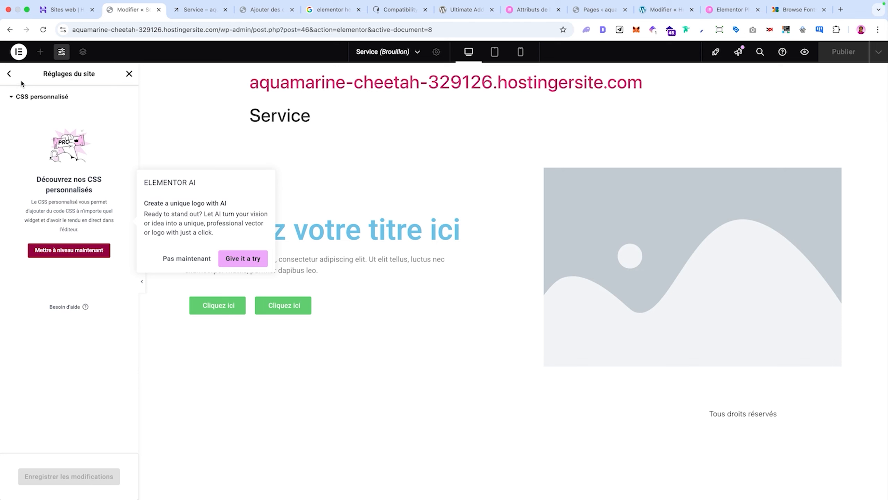
pyautogui.click(9, 74)
# View the editor's list of keyboard shortcuts and close it
pyautogui.click(18, 52)
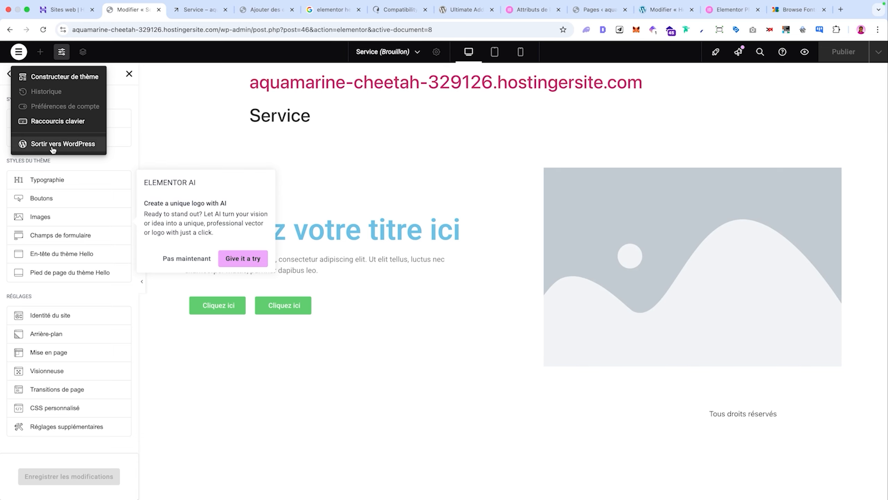
pyautogui.click(54, 123)
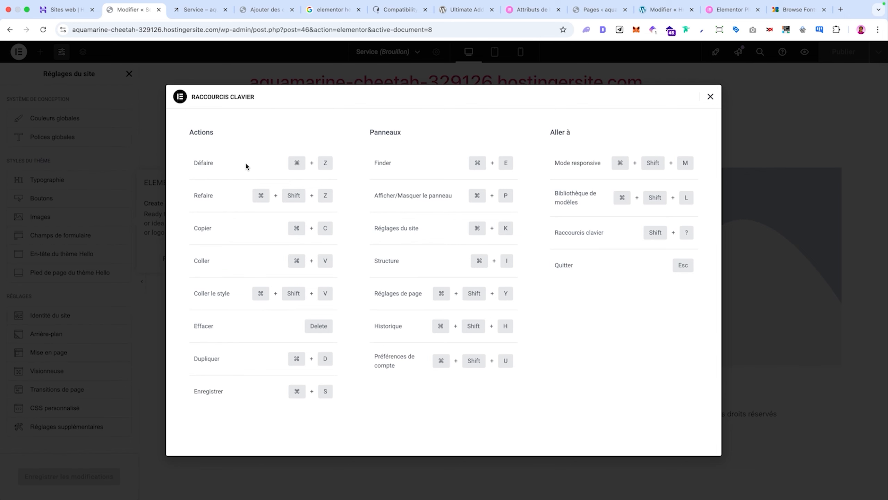
pyautogui.click(712, 97)
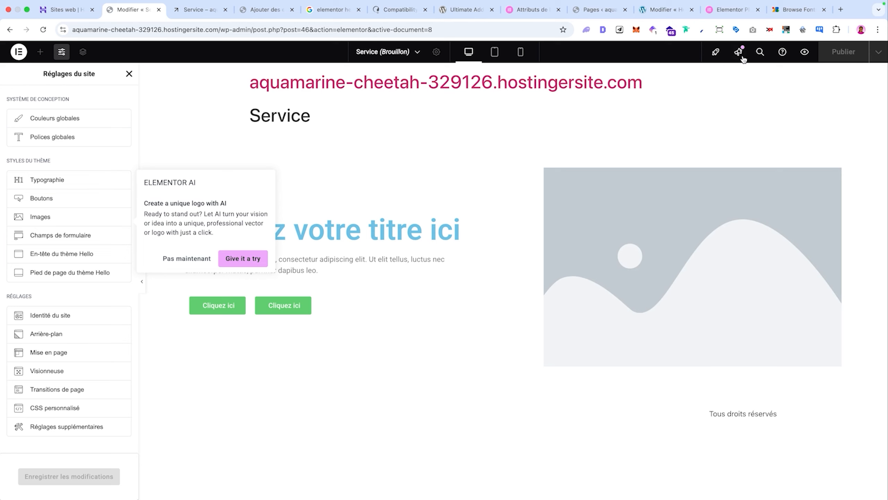
# Browse the Elementor help center translated into French, view its virtual assistant, and return to the Service page editor
pyautogui.click(783, 52)
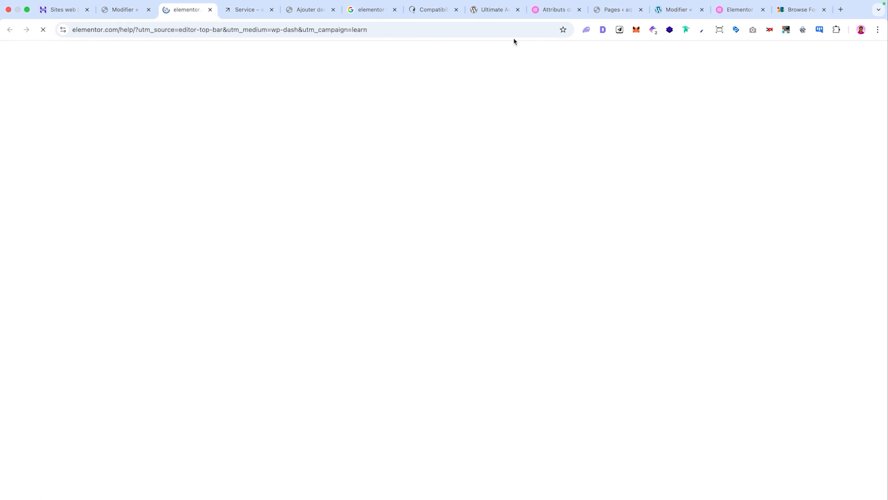
pyautogui.scroll(-15, 229, 129)
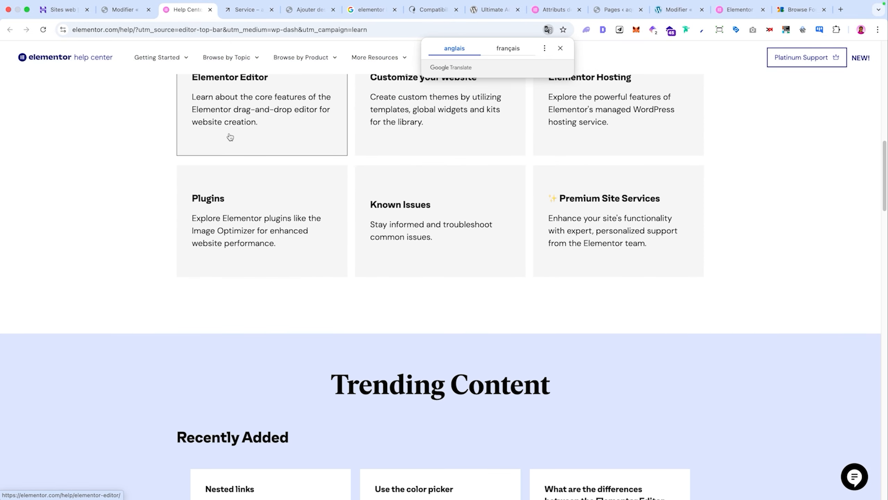
pyautogui.scroll(15, 230, 137)
pyautogui.click(503, 49)
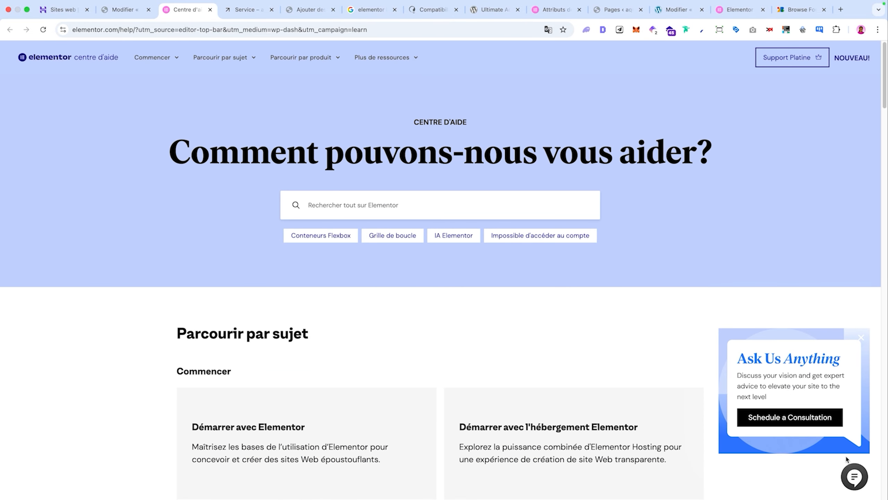
pyautogui.click(864, 338)
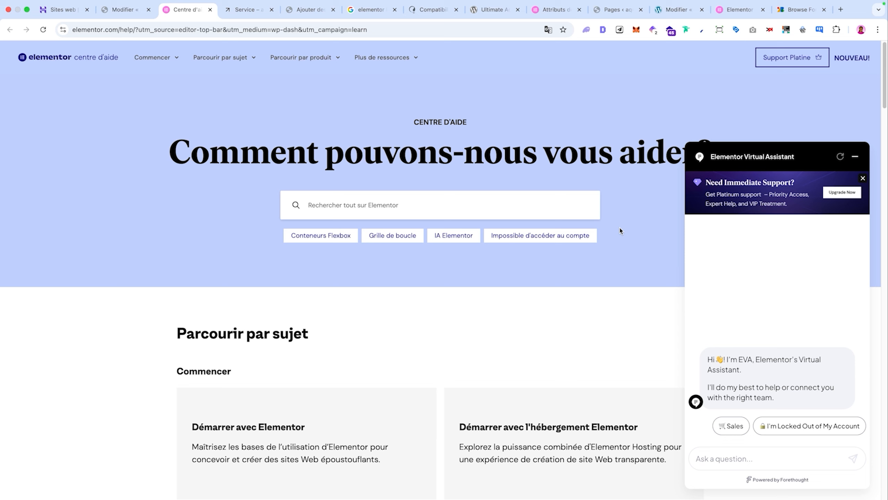
pyautogui.moveTo(554, 2)
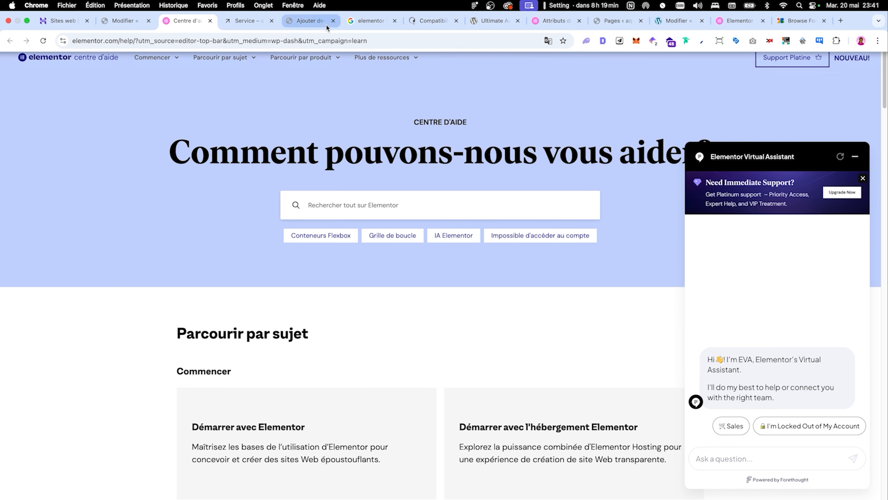
pyautogui.click(125, 21)
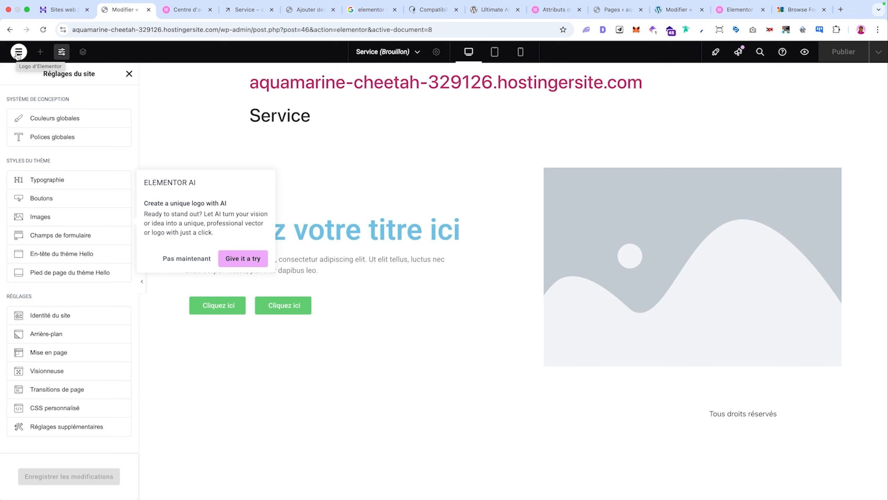
# Exit the editor to WordPress, leaving the page without saving the pending changes
pyautogui.click(17, 54)
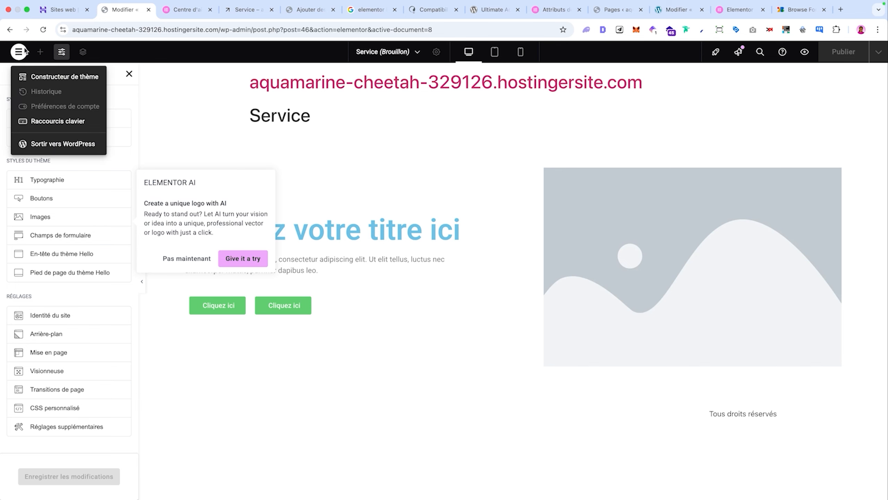
pyautogui.click(40, 145)
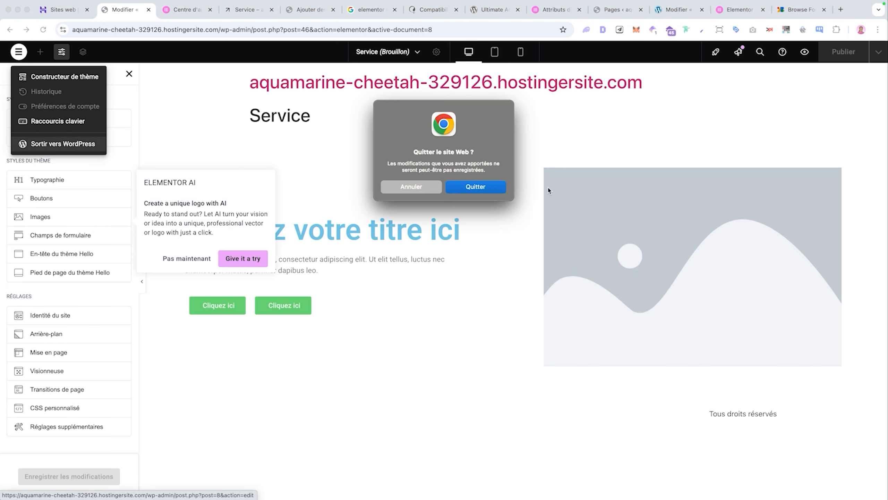
pyautogui.click(471, 190)
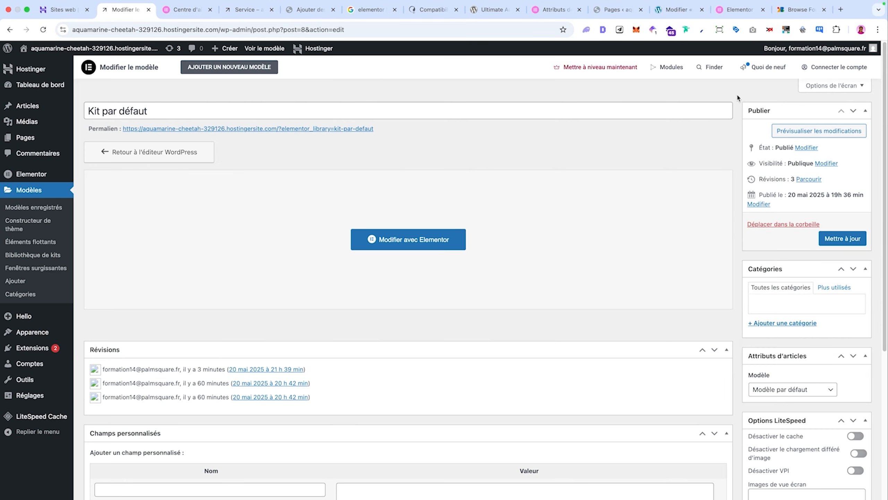
# Clear Elementor's cached files and data and synchronize its library from the Elementor tools
pyautogui.moveTo(16, 178)
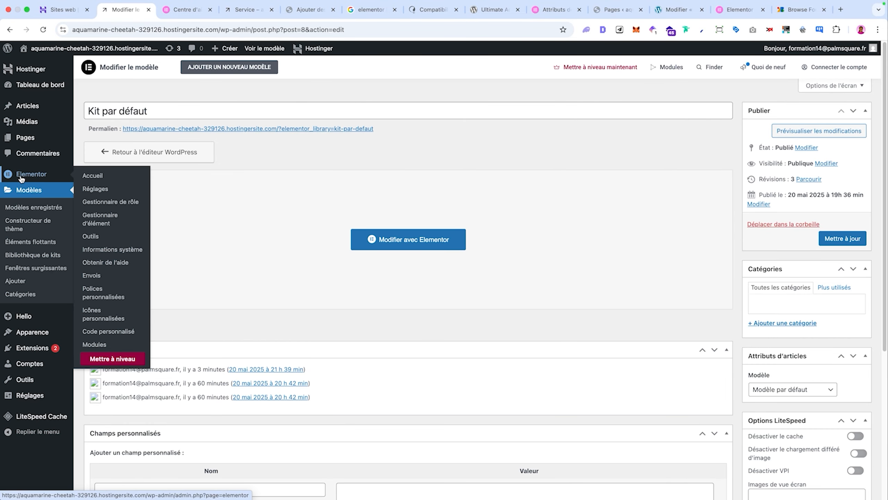
pyautogui.click(91, 236)
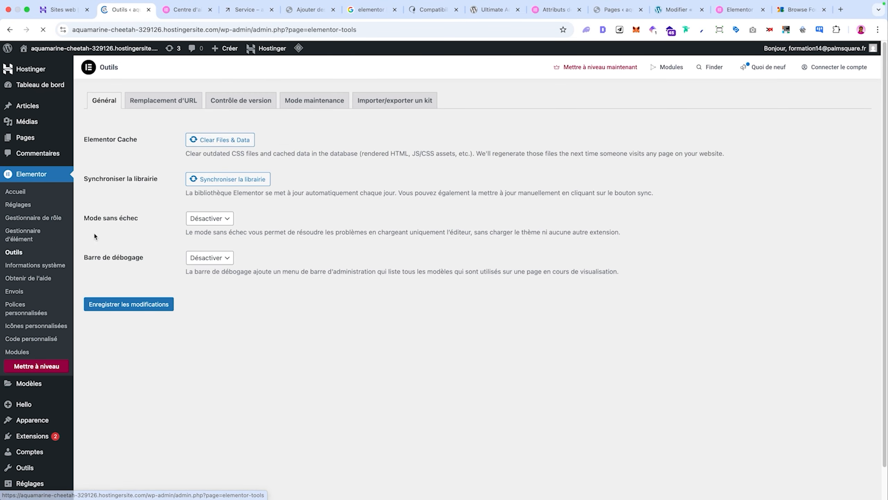
pyautogui.click(201, 143)
pyautogui.click(199, 179)
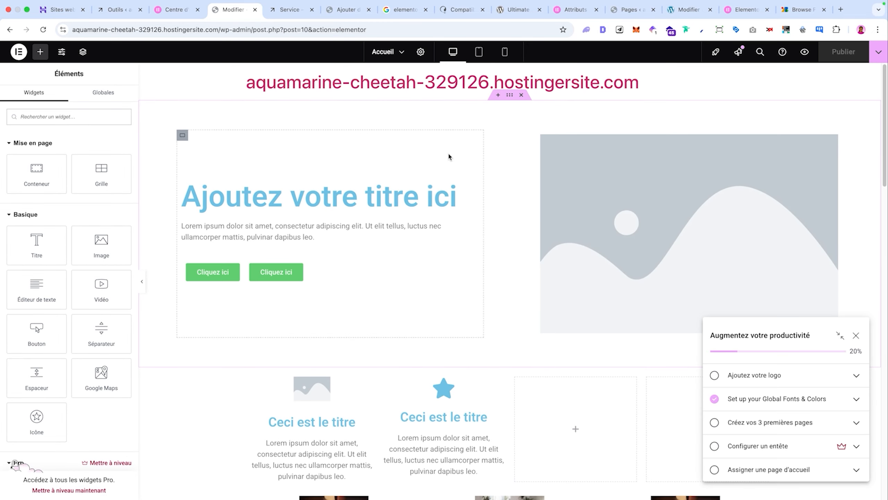
# Delete the top section with the title, two buttons and placeholder image from the Accueil page
pyautogui.click(521, 95)
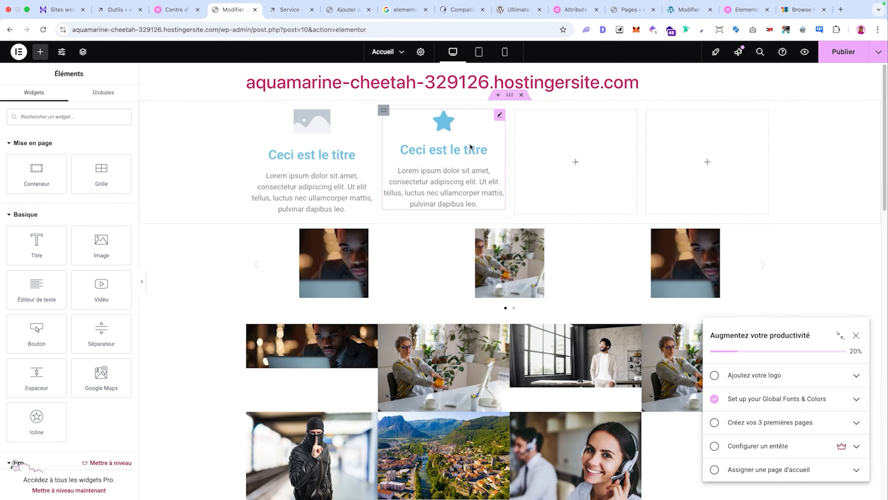
# Delete all the remaining sections from the Accueil page, from the image box section to the counters and curved text
pyautogui.click(522, 95)
pyautogui.click(523, 95)
pyautogui.click(524, 95)
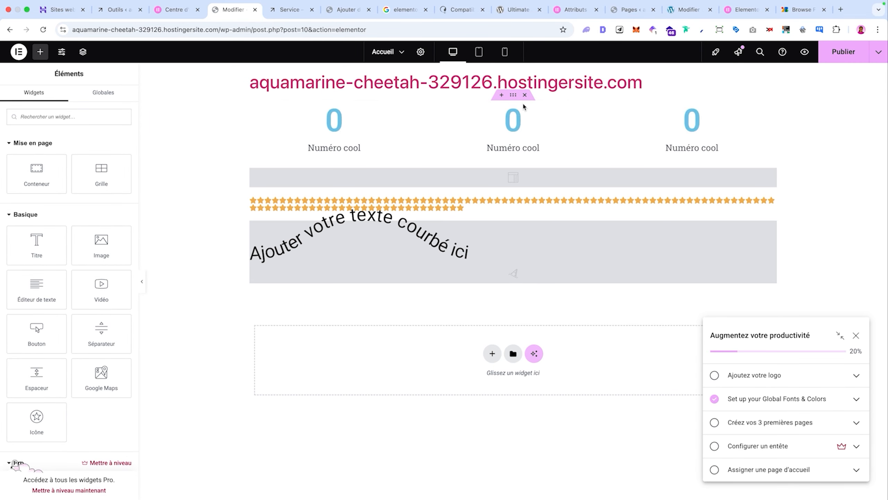
pyautogui.click(525, 95)
pyautogui.click(524, 95)
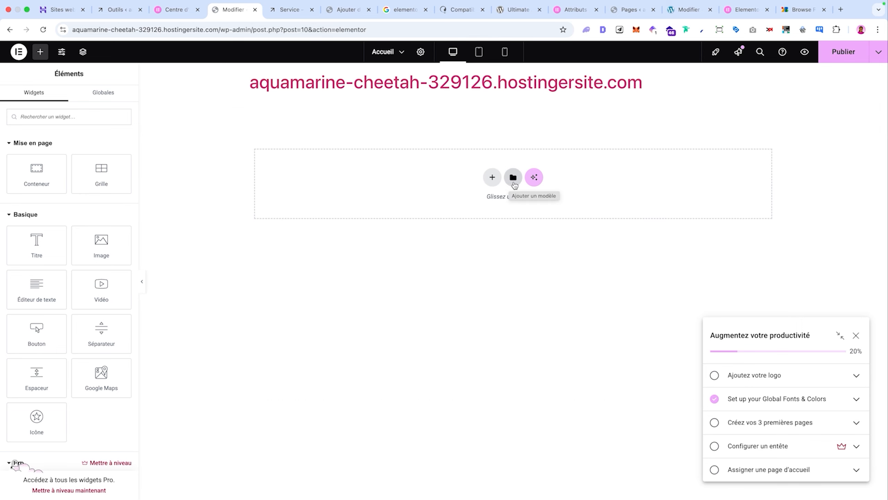
# Open the template library from the empty page area and filter its blocks by the Call To Action category
pyautogui.click(513, 177)
pyautogui.scroll(-5, 560, 189)
pyautogui.scroll(-15, 563, 191)
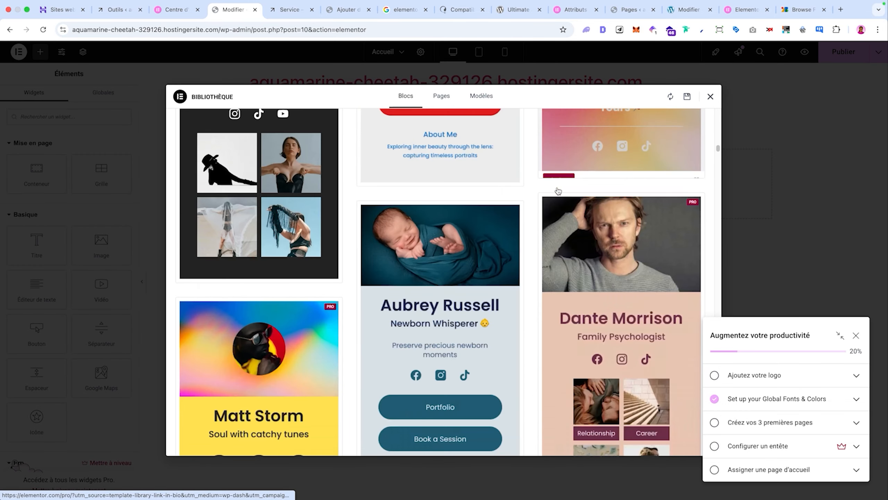
pyautogui.scroll(20, 558, 191)
pyautogui.click(202, 126)
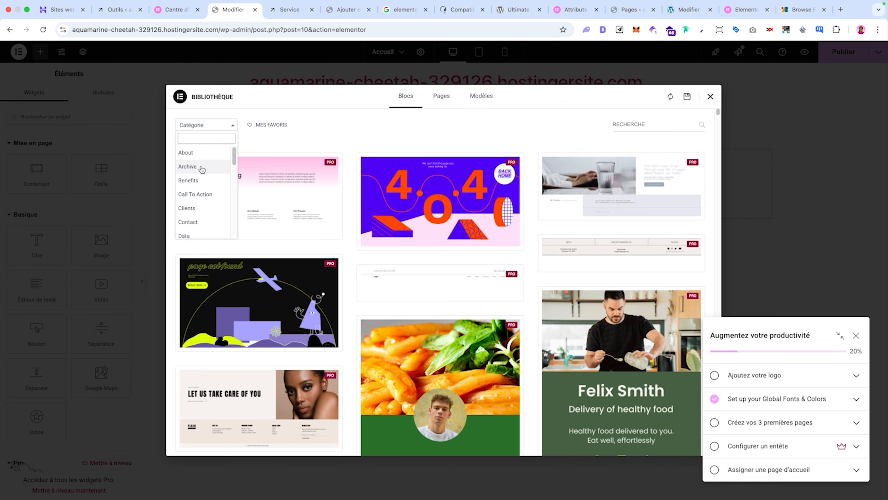
pyautogui.click(204, 199)
pyautogui.scroll(-3, 367, 153)
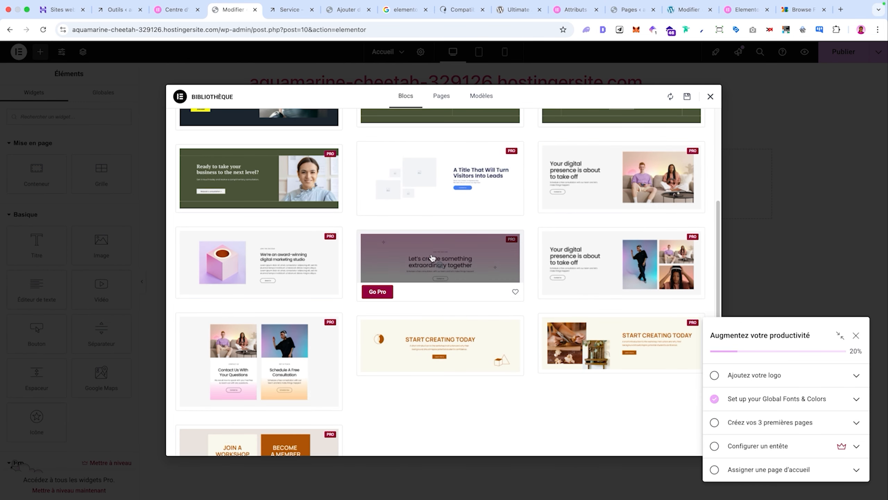
# Insert the free "START CREATING TODAY" block, connecting the site to the Elementor template library
pyautogui.moveTo(384, 372)
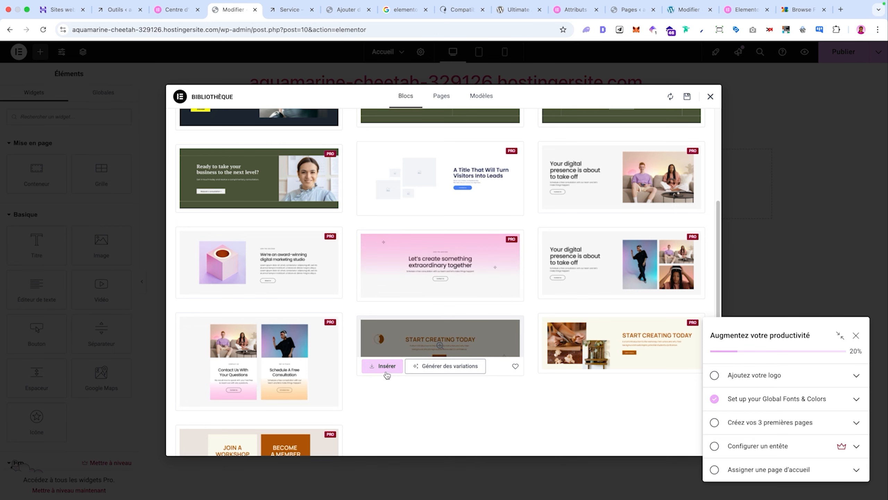
pyautogui.click(389, 373)
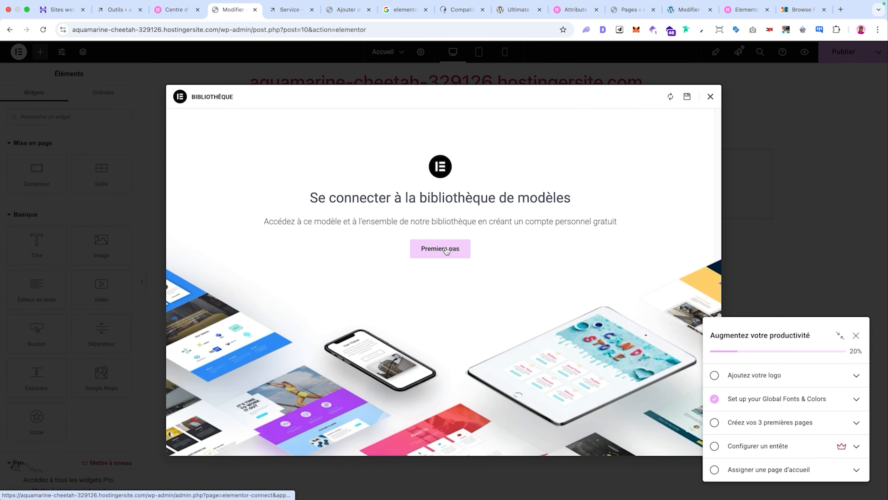
pyautogui.click(443, 249)
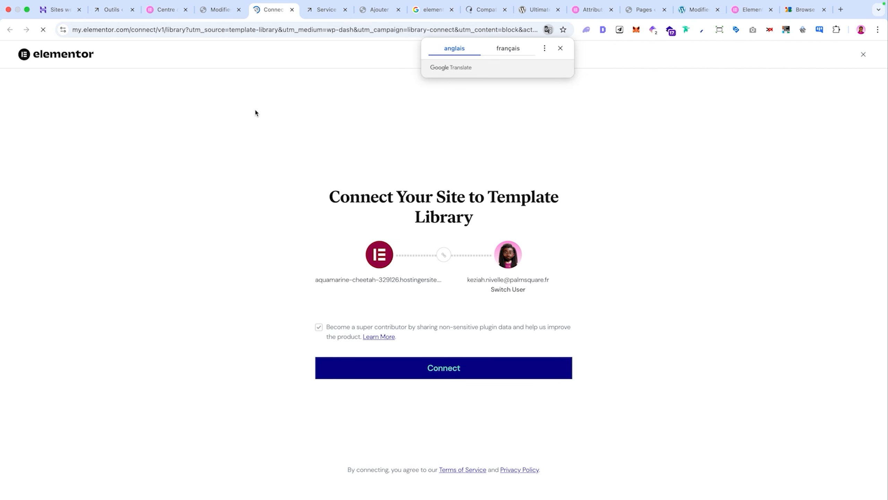
pyautogui.click(456, 367)
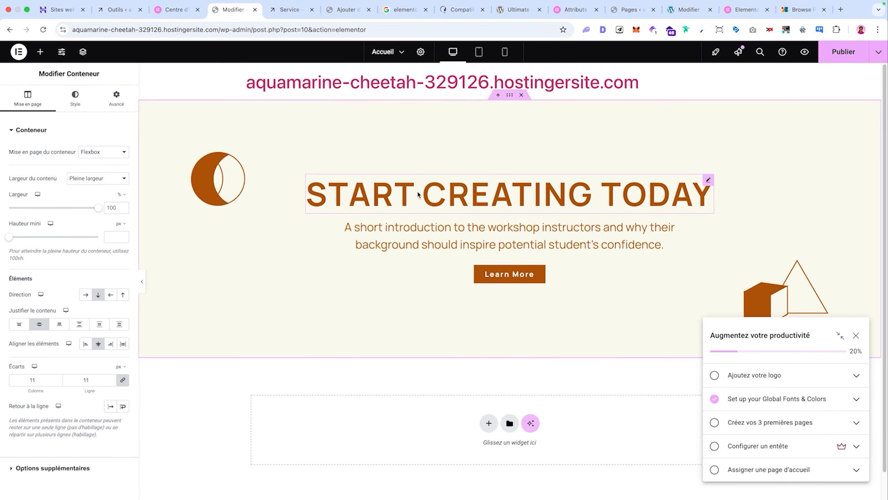
# Browse the template library's Quote and Services blocks, then close the library without inserting anything
pyautogui.scroll(-1, 529, 396)
pyautogui.click(509, 395)
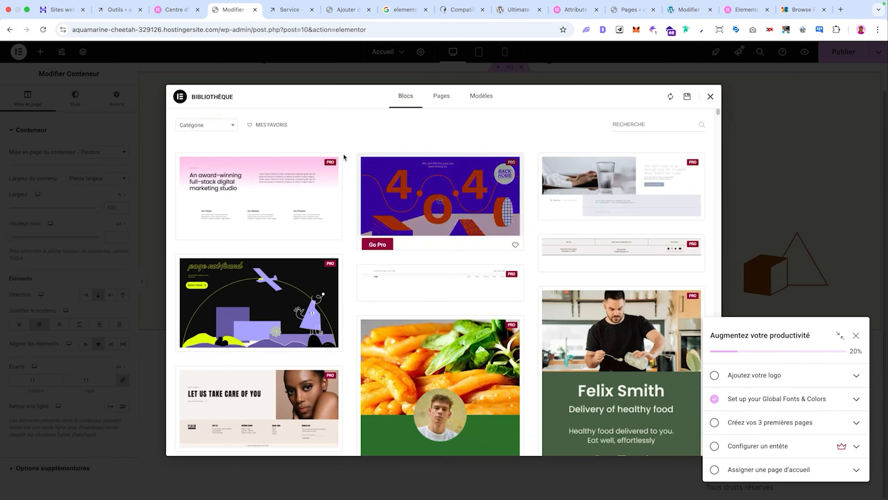
pyautogui.click(203, 129)
pyautogui.scroll(-5, 202, 210)
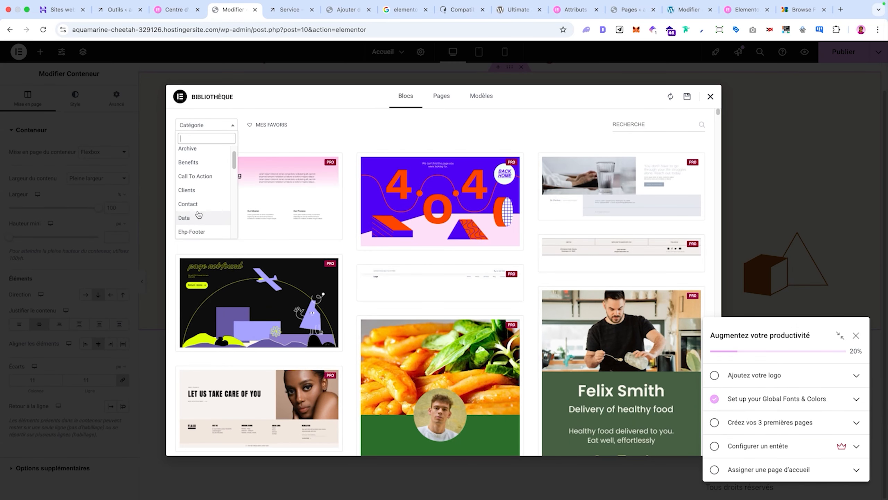
pyautogui.click(203, 220)
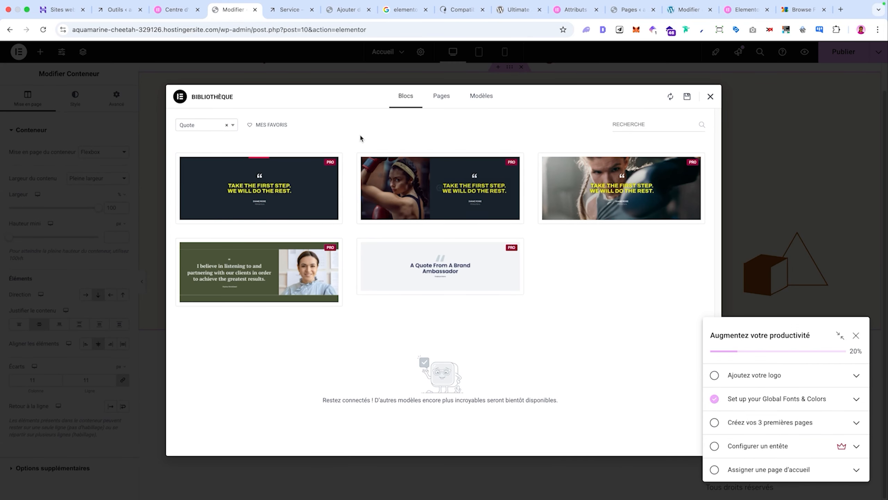
pyautogui.click(211, 129)
pyautogui.click(206, 195)
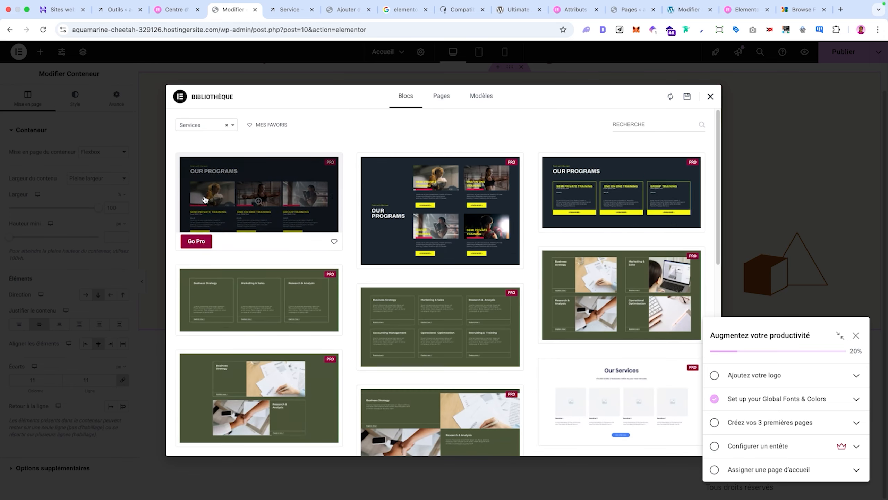
pyautogui.scroll(-10, 335, 195)
pyautogui.scroll(4, 335, 195)
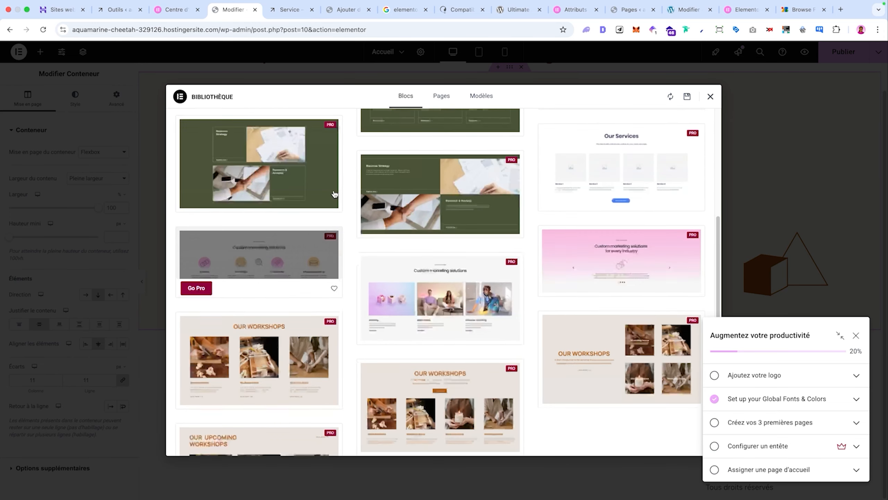
pyautogui.scroll(5, 417, 199)
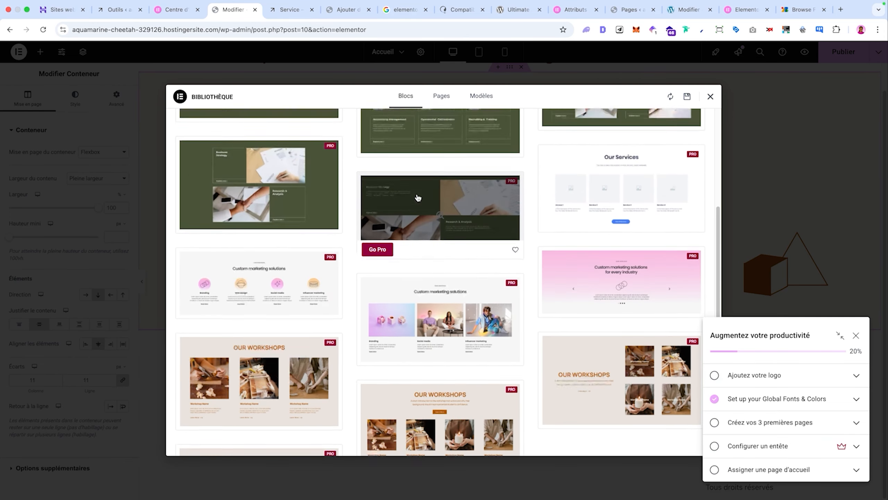
pyautogui.click(711, 96)
# Publish the Accueil page, dismiss the productivity checklist and show the widget list again
pyautogui.click(851, 54)
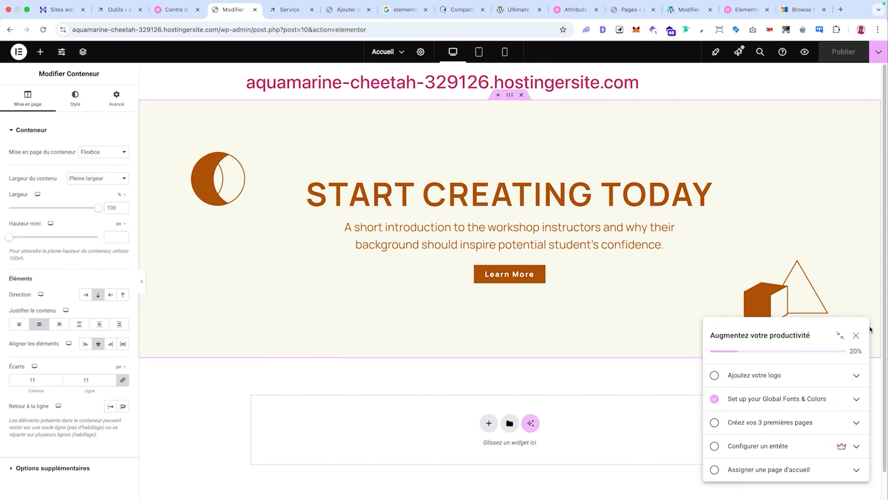
pyautogui.click(856, 335)
pyautogui.click(40, 52)
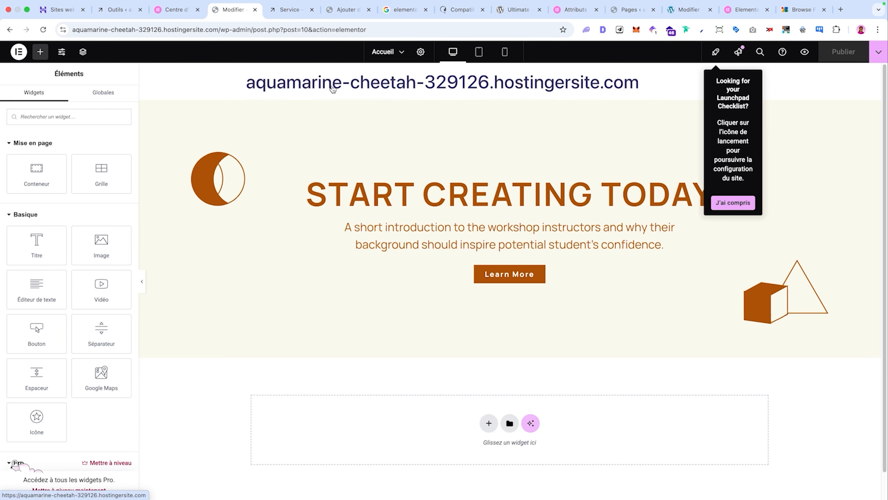
pyautogui.scroll(-2, 393, 83)
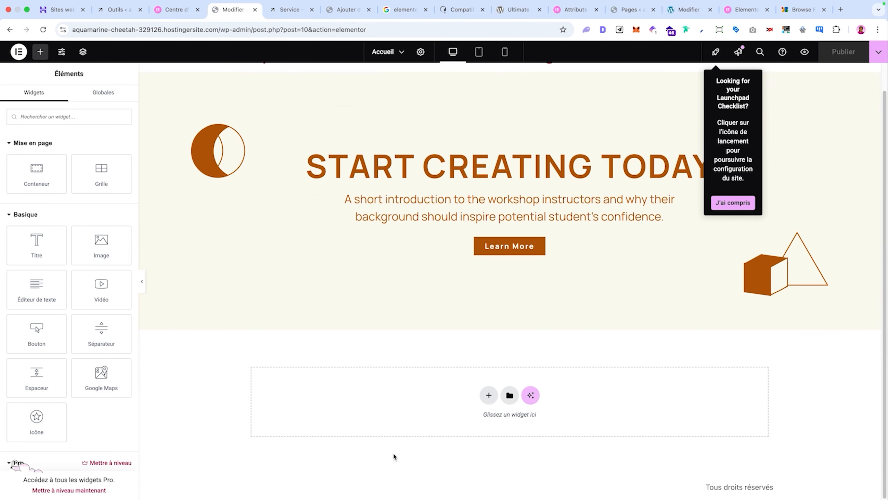
# Exit the Elementor editor to the WordPress pages list
pyautogui.click(18, 52)
pyautogui.click(59, 142)
pyautogui.click(17, 58)
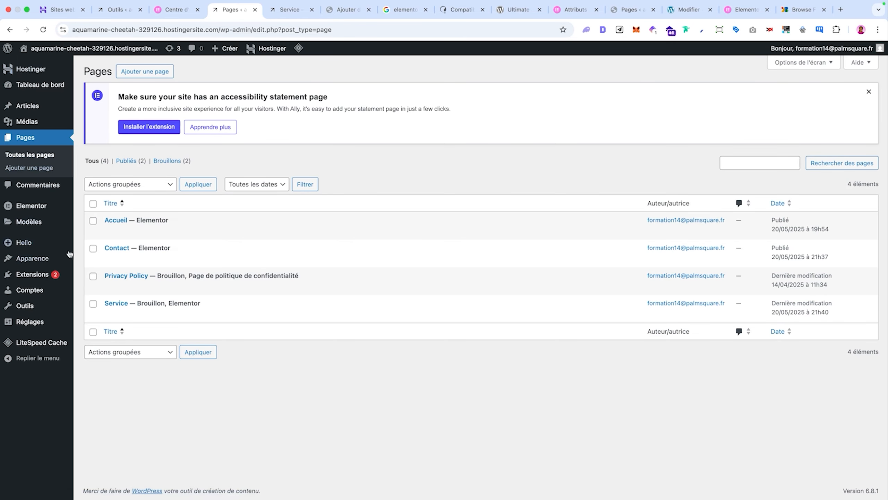
# Open the page for adding WordPress extensions and show the popular ones
pyautogui.click(38, 276)
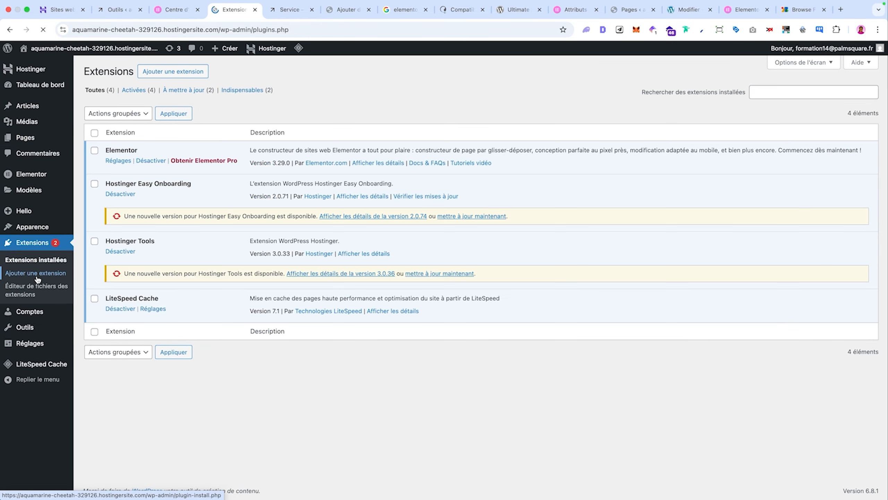
pyautogui.click(197, 72)
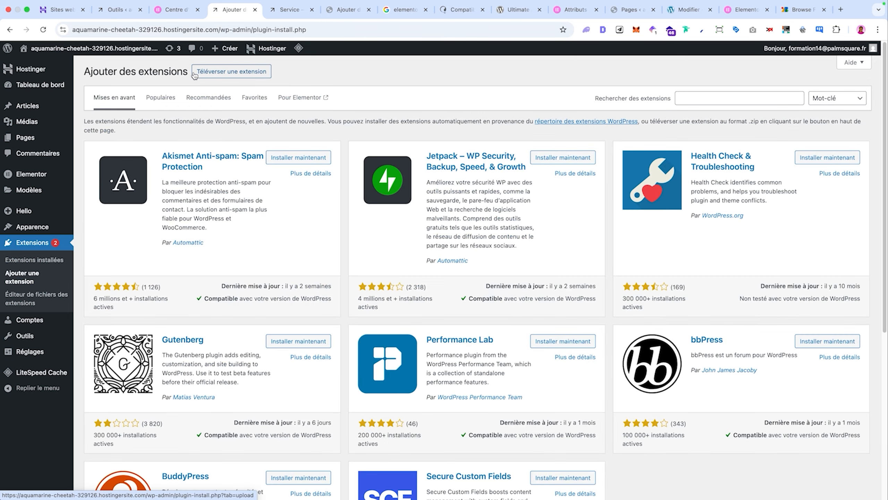
pyautogui.click(722, 101)
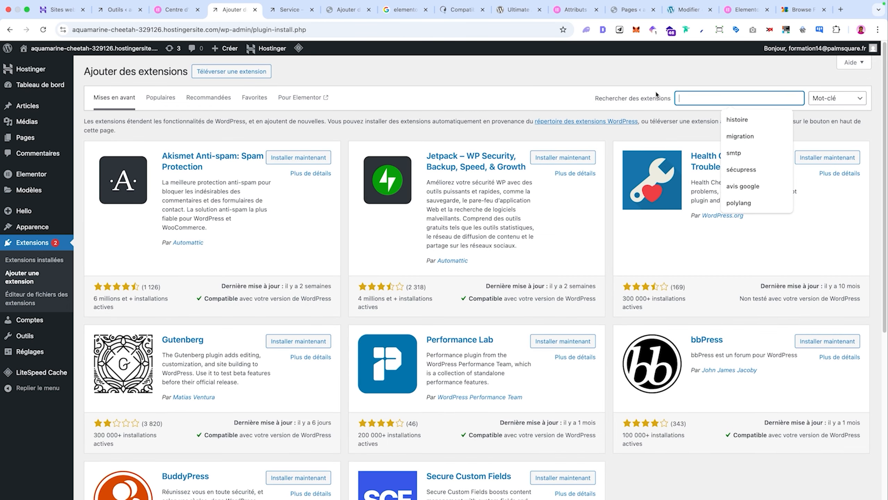
pyautogui.click(161, 97)
# Install and activate the ElementsKit Elementor Addons and Templates extension from the popular extensions
pyautogui.scroll(-5, 248, 153)
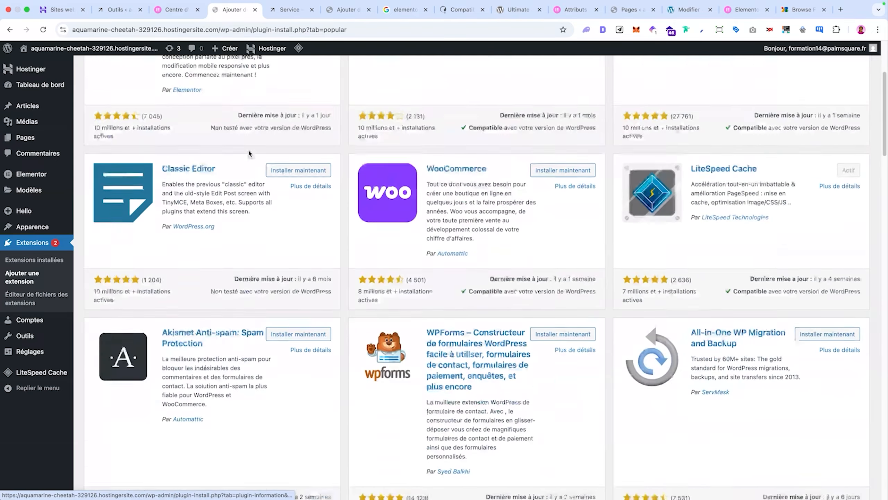
pyautogui.scroll(-20, 248, 154)
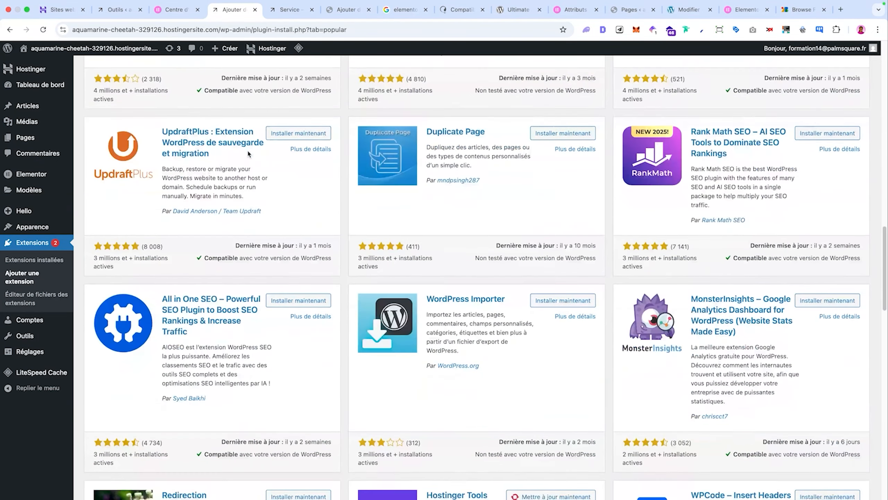
pyautogui.scroll(-20, 248, 153)
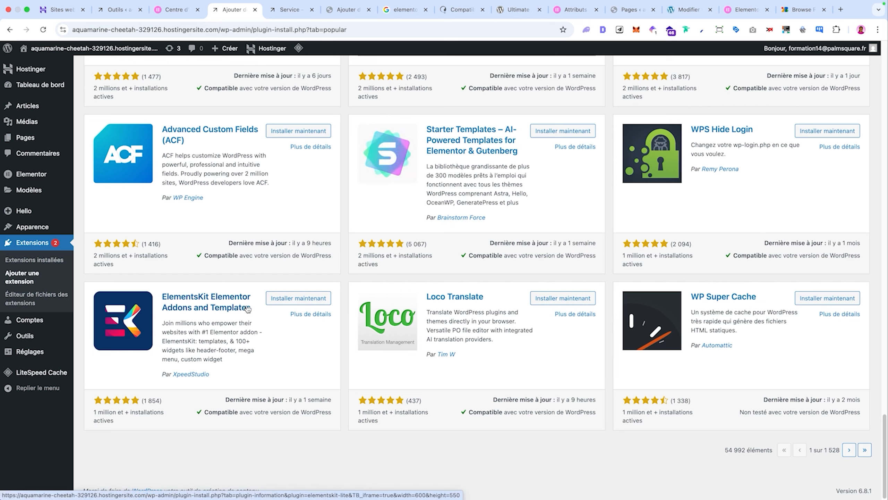
pyautogui.click(308, 299)
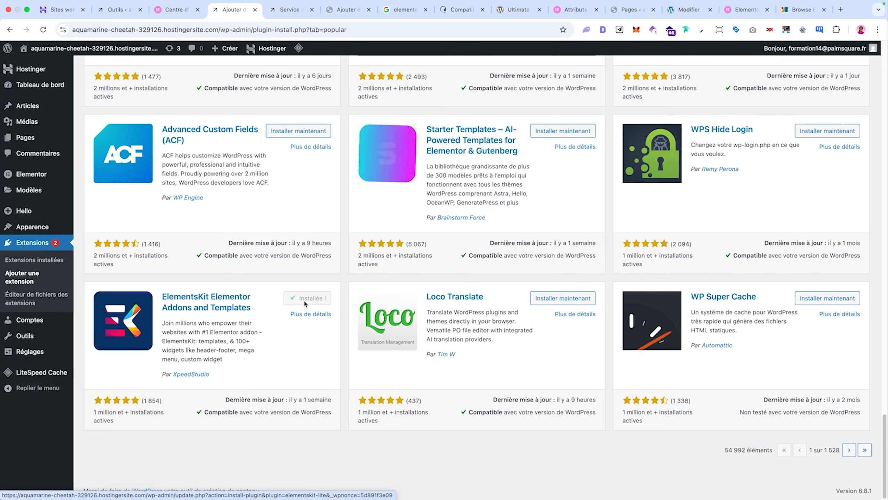
pyautogui.click(307, 299)
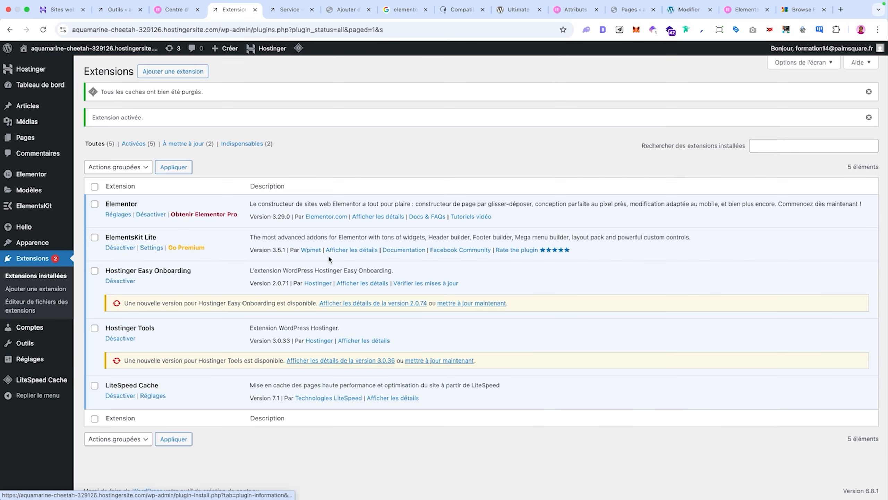
# Open the ElementsKit setup wizard, review its modules and widgets, and choose the Advanced configuration
pyautogui.moveTo(34, 210)
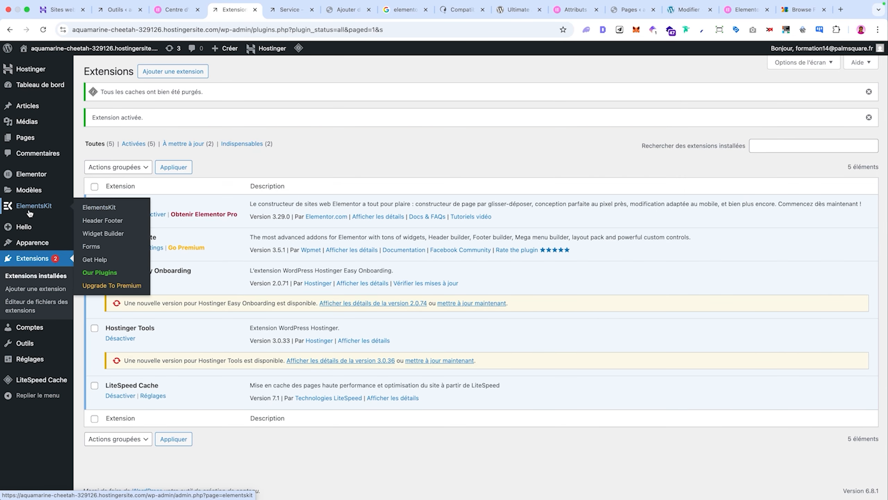
pyautogui.click(31, 210)
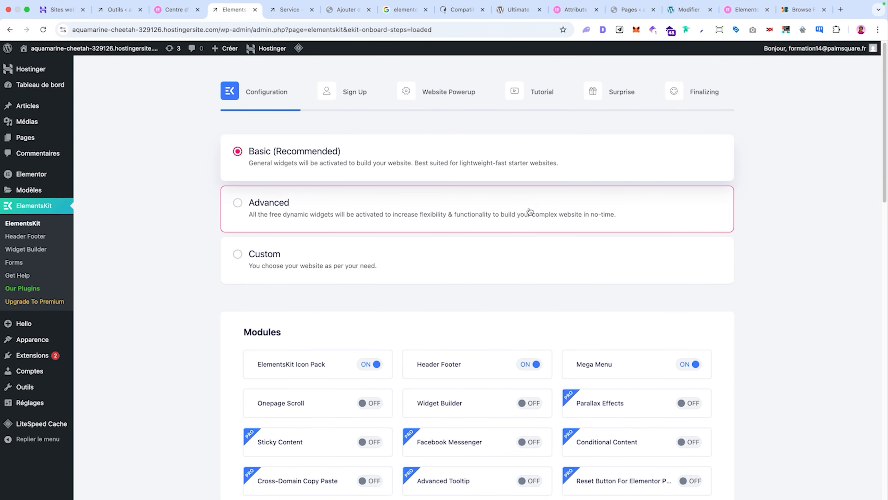
pyautogui.scroll(-20, 525, 212)
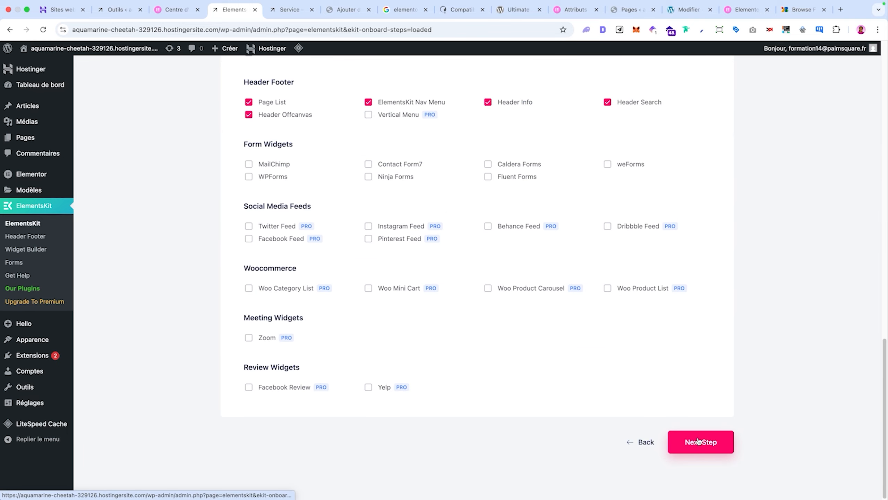
pyautogui.scroll(5, 385, 231)
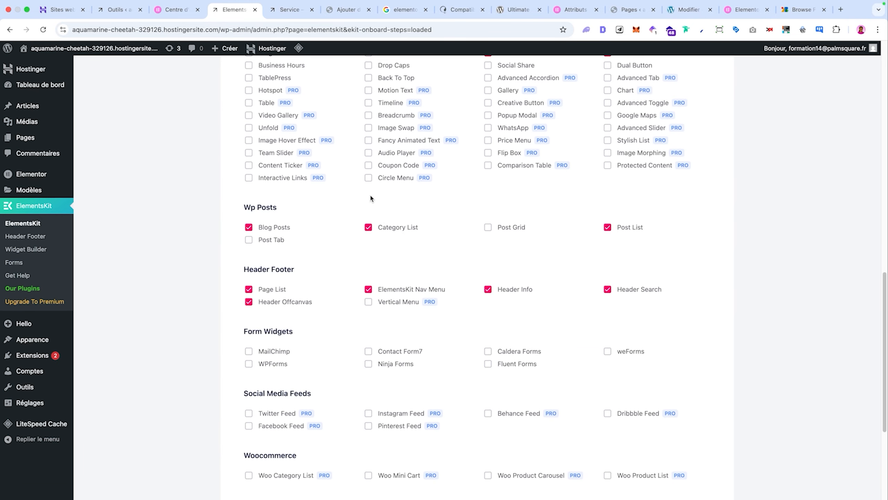
pyautogui.scroll(3, 371, 198)
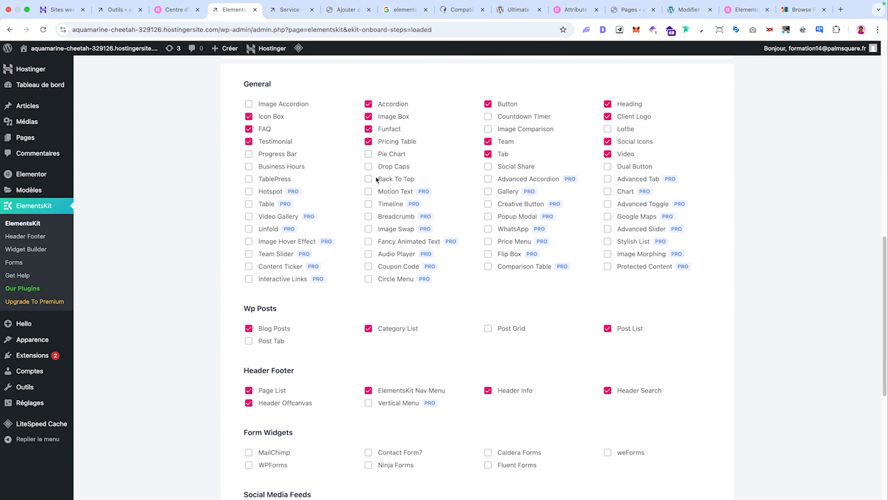
pyautogui.scroll(5, 371, 185)
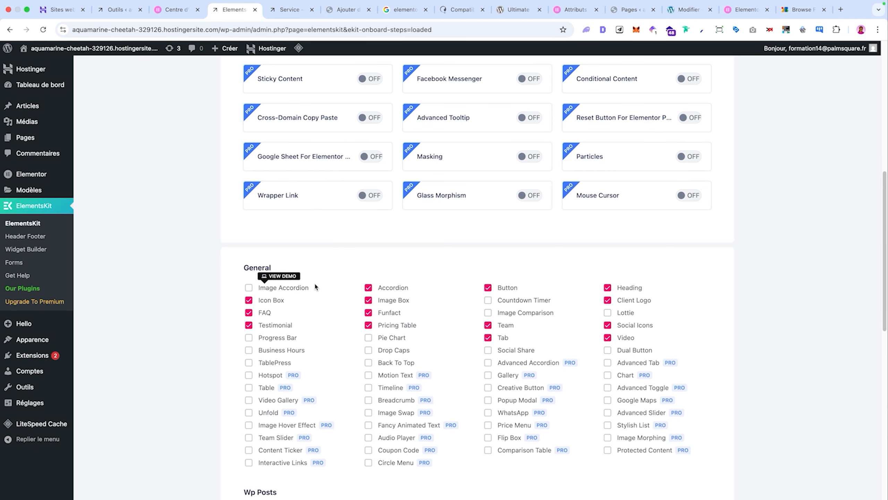
pyautogui.scroll(10, 350, 291)
pyautogui.click(328, 212)
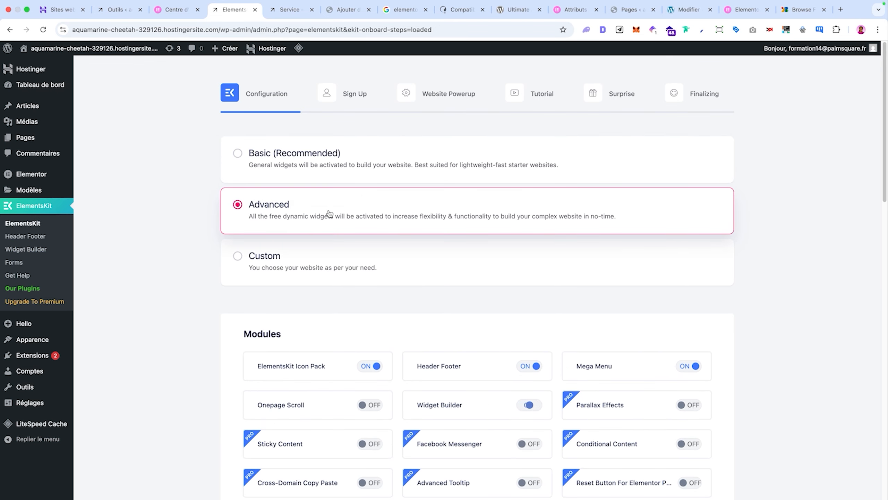
pyautogui.scroll(-2, 402, 248)
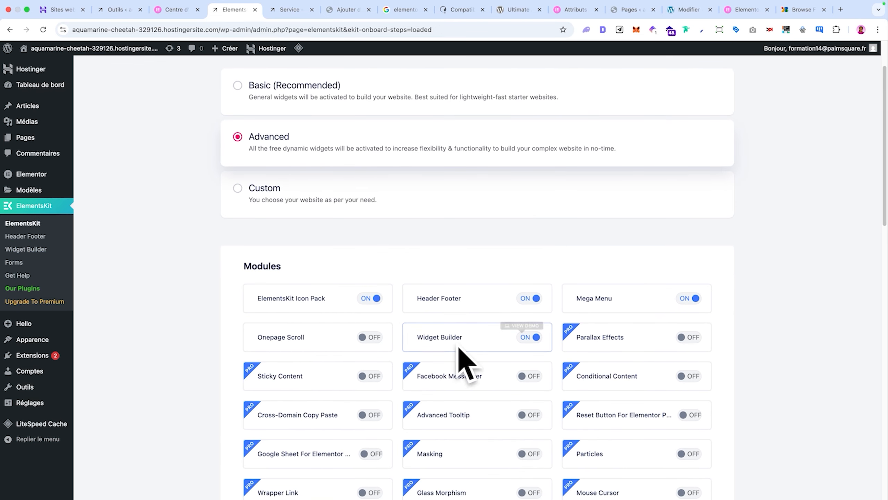
# Review the modules and widget groups of the Advanced configuration and continue to the wizard's sign-up stage
pyautogui.scroll(-8, 450, 272)
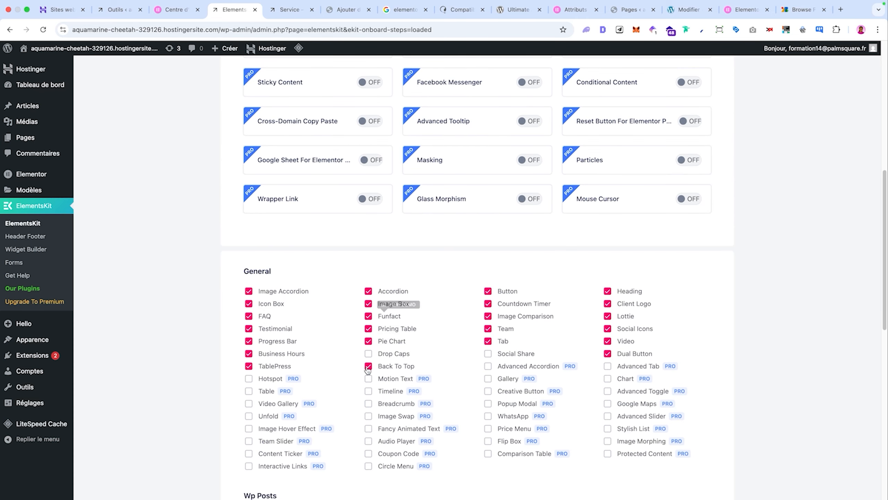
pyautogui.scroll(2, 343, 327)
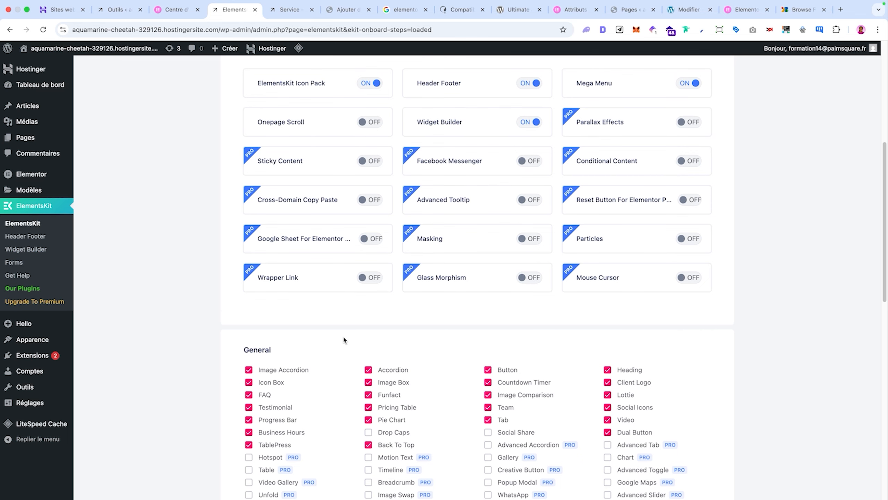
pyautogui.scroll(-2, 343, 340)
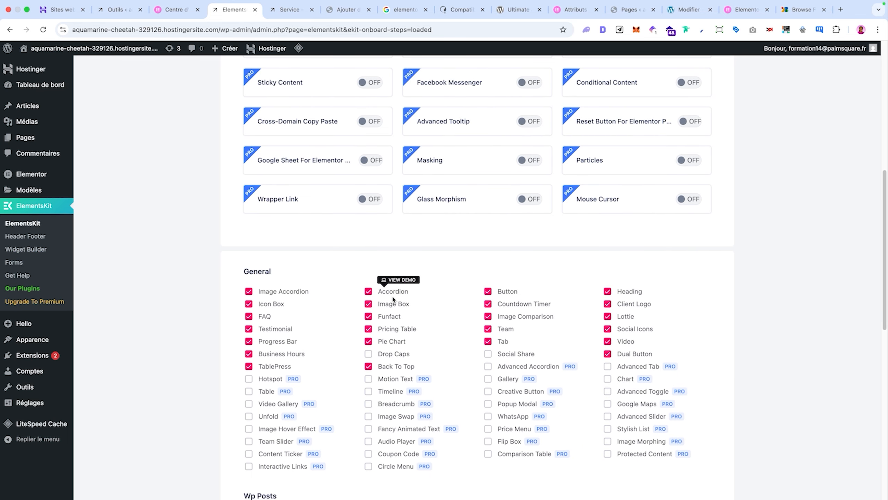
pyautogui.scroll(-1, 393, 304)
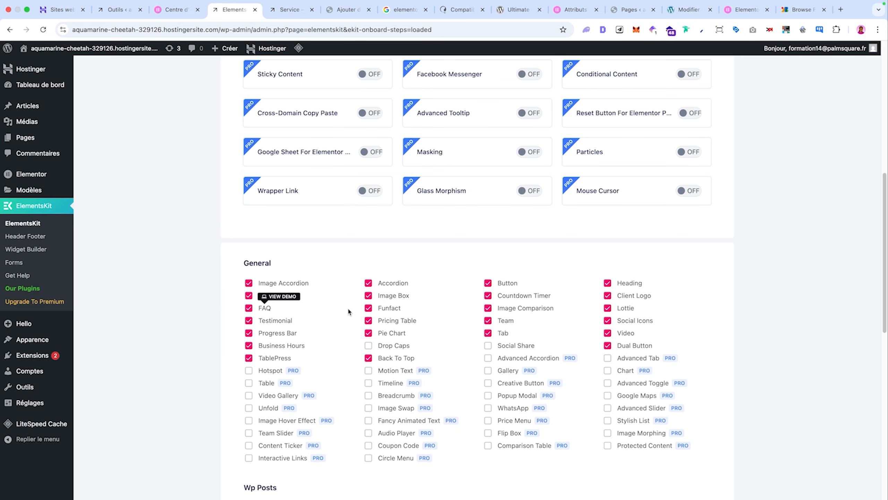
pyautogui.scroll(-10, 348, 311)
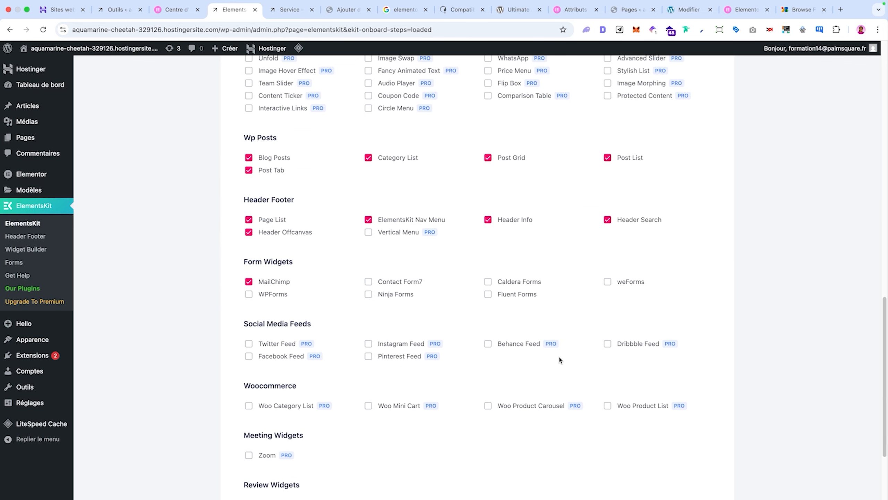
pyautogui.scroll(-2, 560, 359)
pyautogui.click(693, 425)
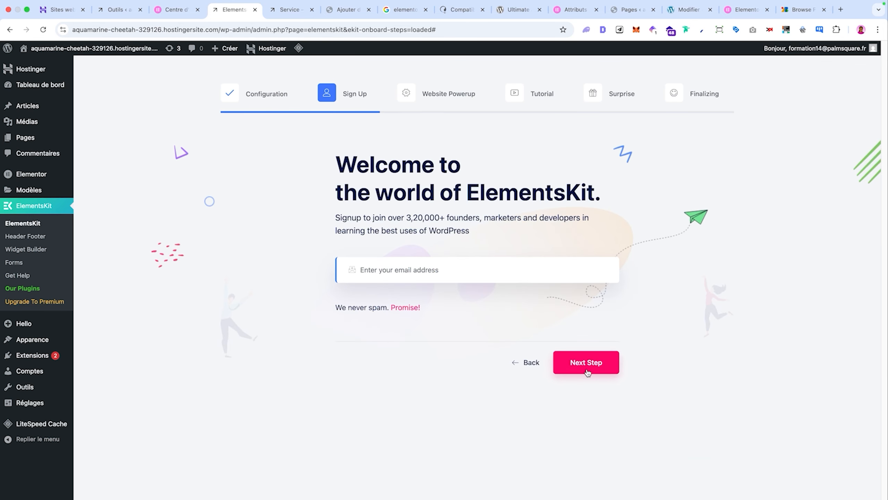
# Skip the sign-up without entering an email address and complete the remaining wizard stages to reach the ElementsKit dashboard
pyautogui.click(619, 366)
pyautogui.scroll(-1, 595, 382)
pyautogui.click(648, 455)
pyautogui.click(651, 493)
pyautogui.click(647, 451)
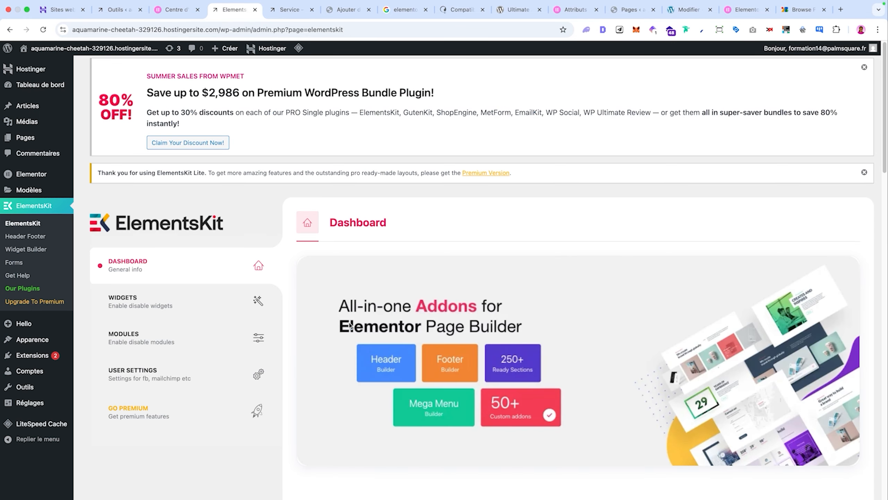
# Open the WordPress menu management page in a separate browser tab and create a menu named Menu
pyautogui.click(33, 239)
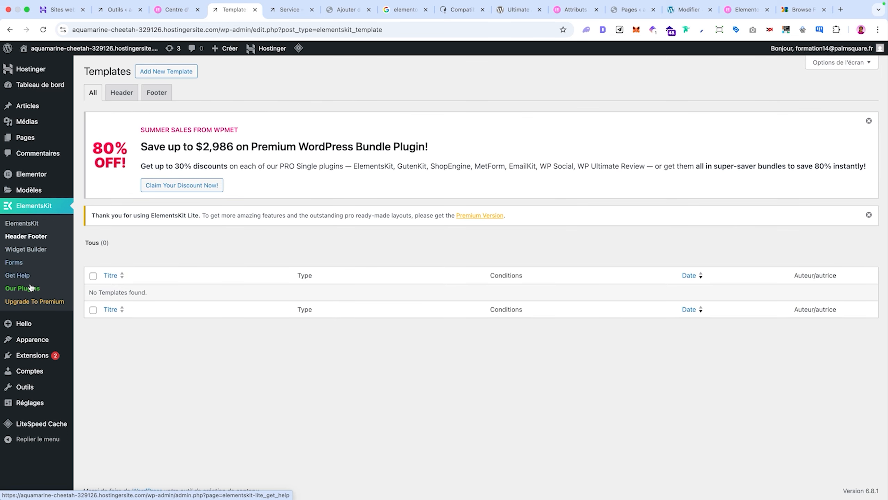
pyautogui.moveTo(31, 341)
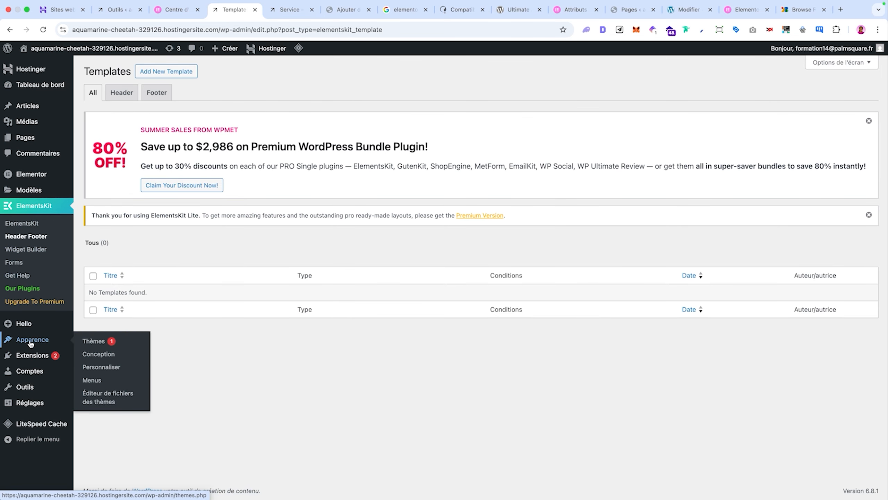
pyautogui.keyDown('super'); pyautogui.click(93, 383); pyautogui.keyUp('super')
pyautogui.click(262, 11)
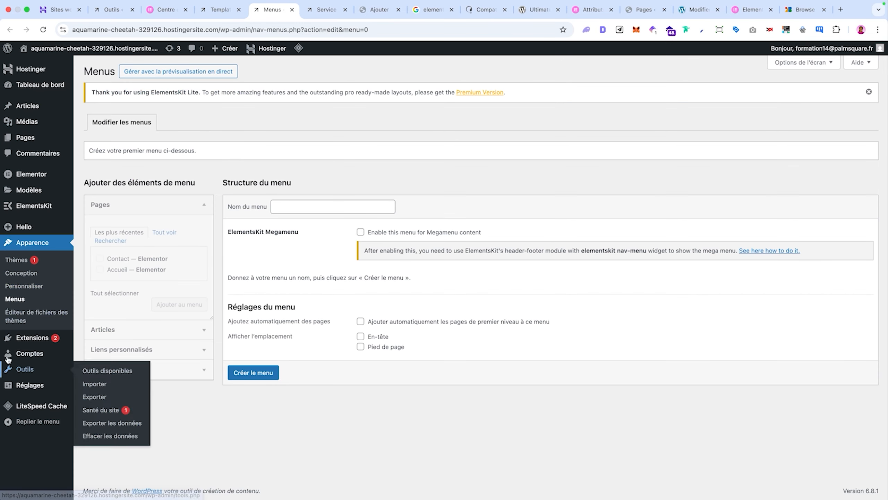
pyautogui.click(333, 206)
pyautogui.click(332, 225)
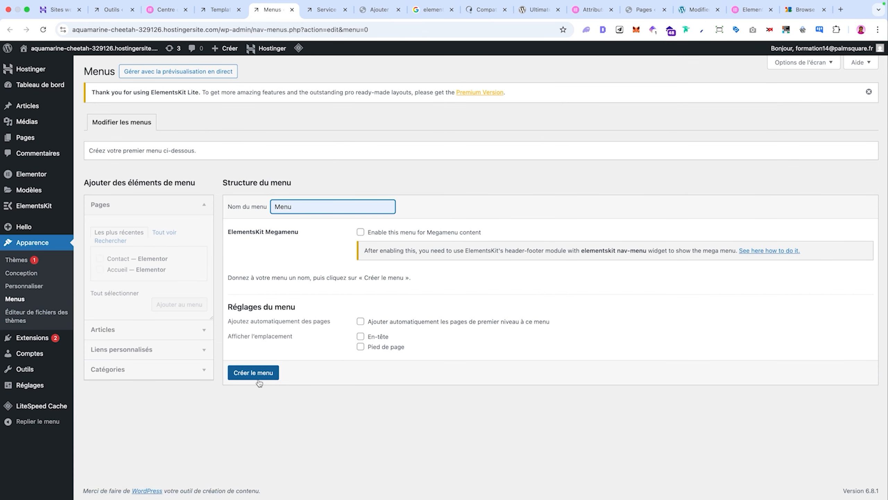
pyautogui.click(253, 373)
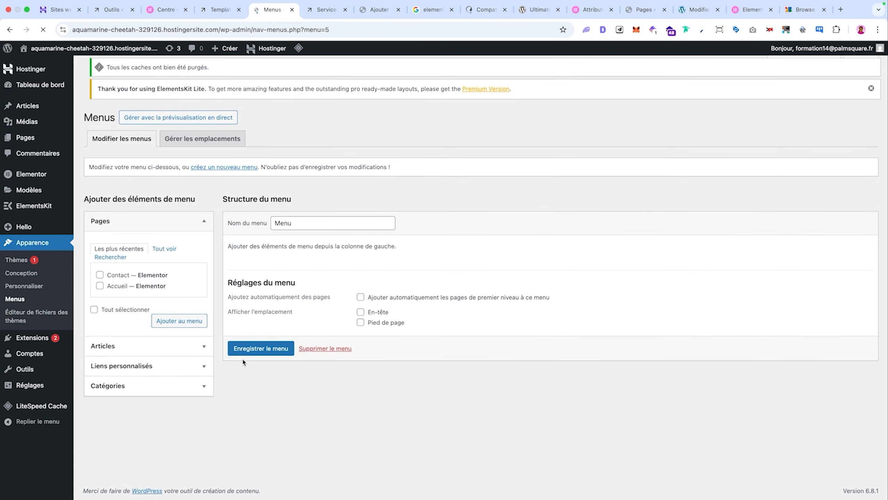
# Add the Accueil and Contact pages to the menu structure
pyautogui.click(101, 285)
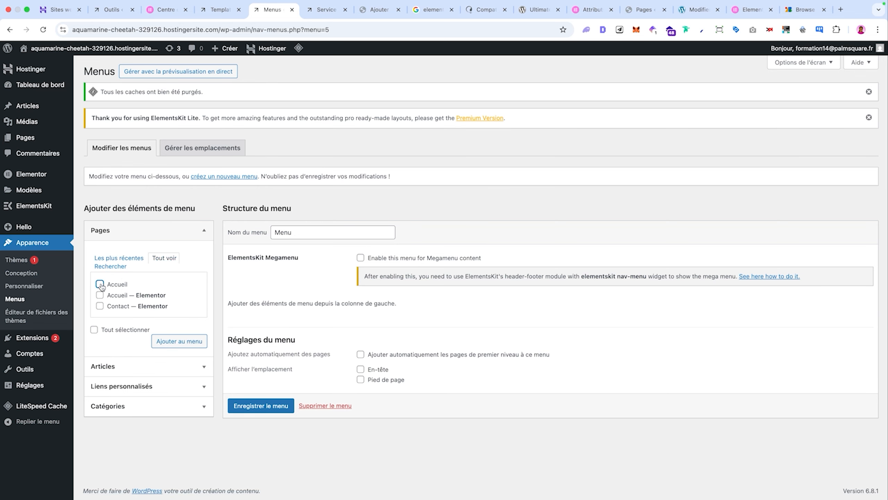
pyautogui.click(99, 306)
pyautogui.click(179, 341)
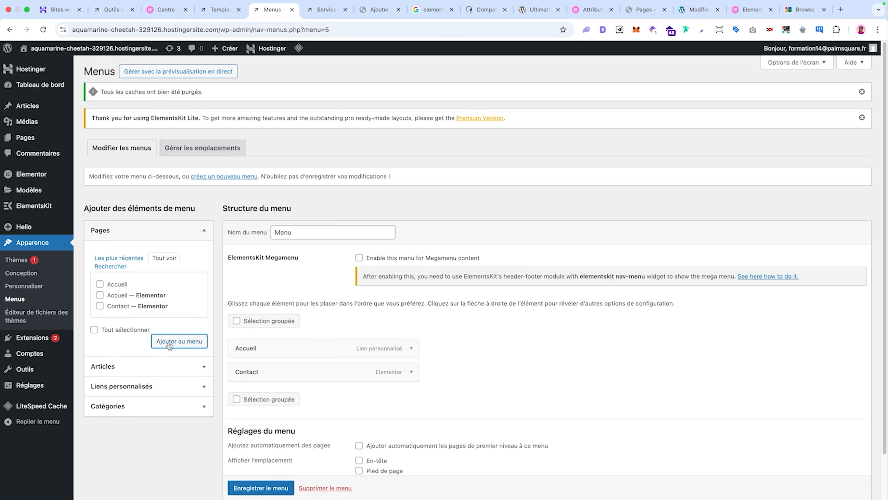
# Create an activated ElementsKit template titled header, type Header, applied to the Entire Site, and open its content for editing
pyautogui.moveTo(31, 213)
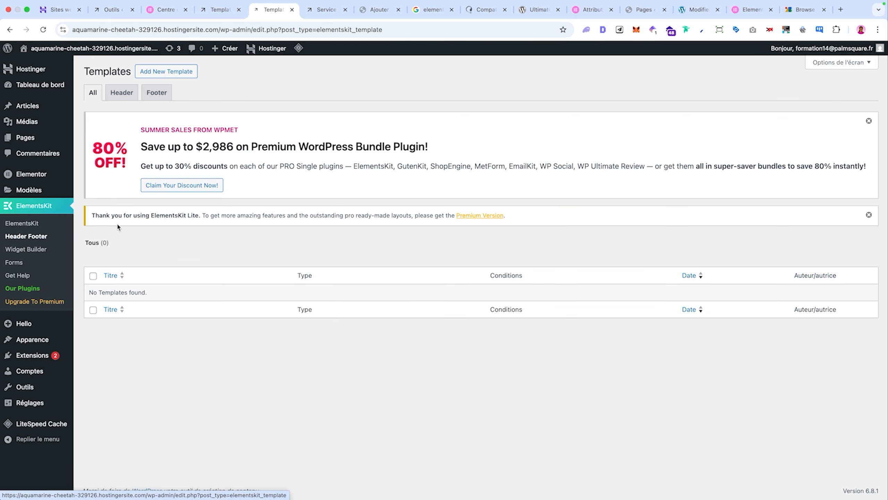
pyautogui.click(150, 75)
pyautogui.click(394, 201)
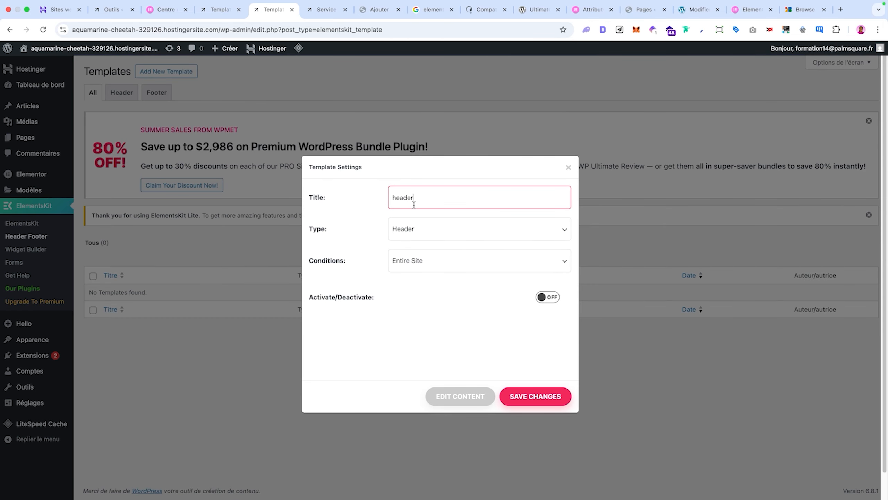
pyautogui.click(424, 234)
pyautogui.click(421, 234)
pyautogui.click(442, 261)
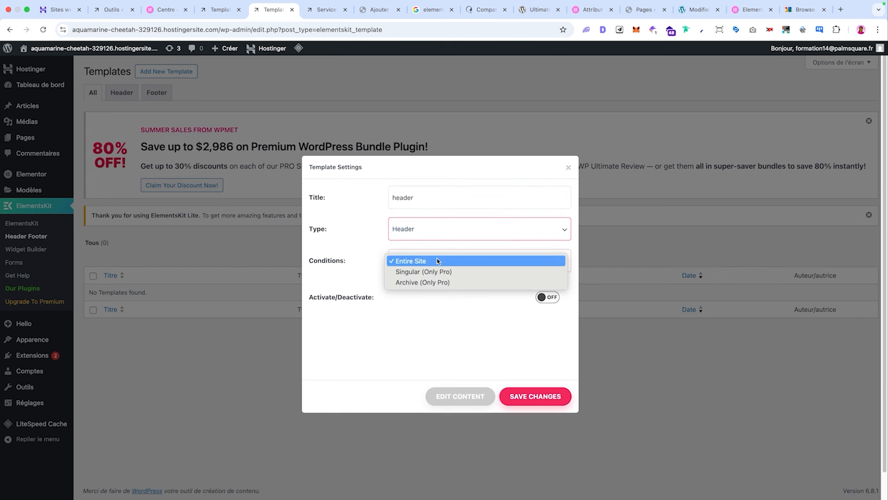
pyautogui.click(362, 256)
pyautogui.click(550, 297)
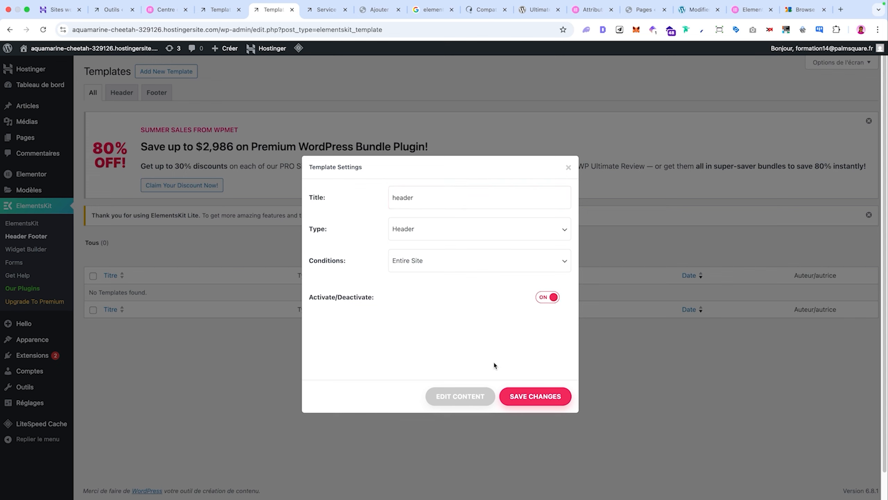
pyautogui.click(468, 397)
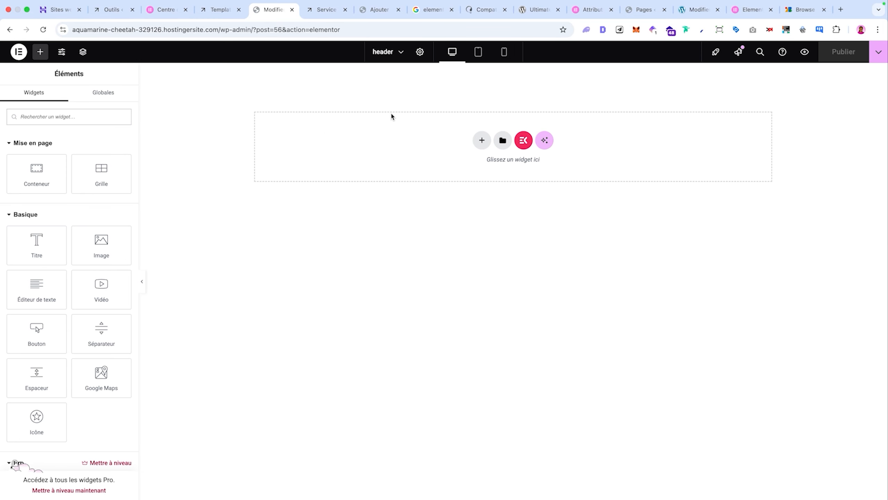
# Browse the Header category of the ElementsKit section library and insert a header with logo image, navigation menu, search and off-canvas icons
pyautogui.click(524, 141)
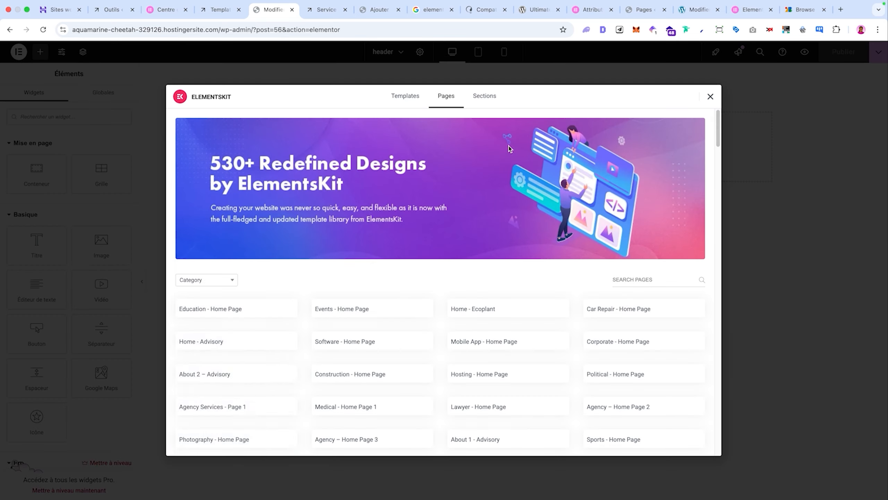
pyautogui.click(212, 280)
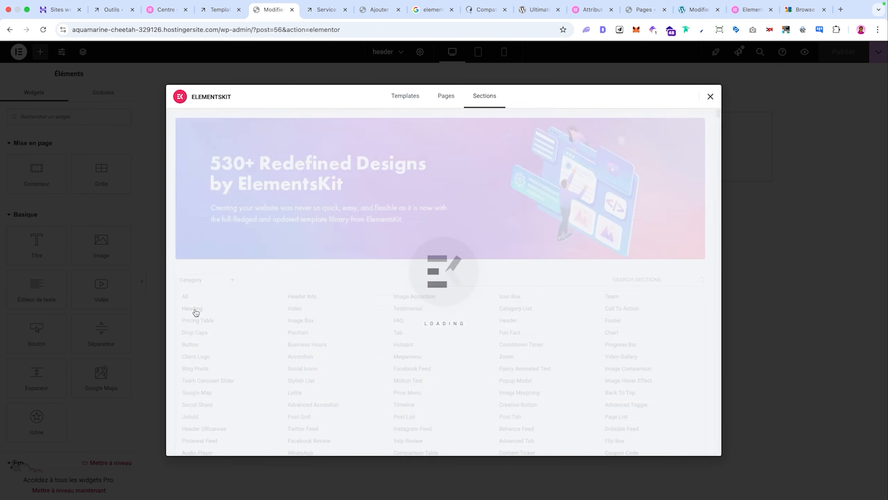
pyautogui.scroll(-2, 426, 242)
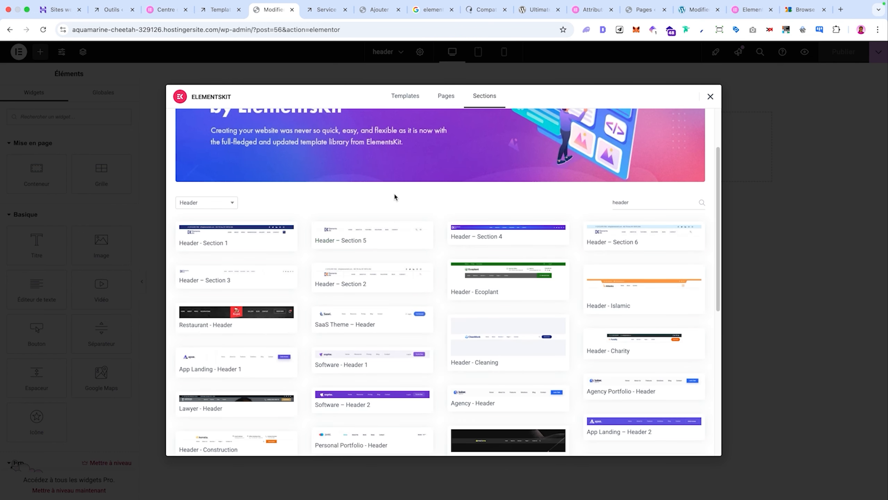
pyautogui.scroll(-10, 417, 231)
pyautogui.scroll(8, 423, 252)
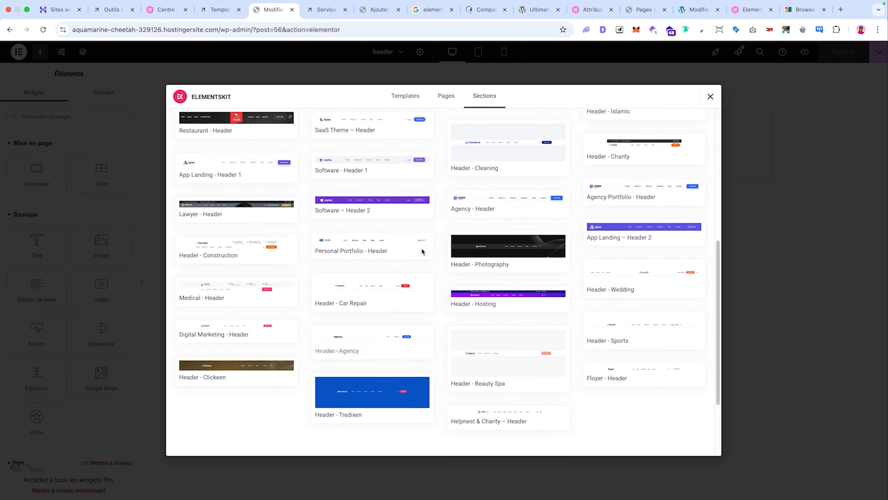
pyautogui.click(340, 179)
# Assign the menu named Menu to the header's ElementsKit Nav Menu widget and publish the header template
pyautogui.click(309, 97)
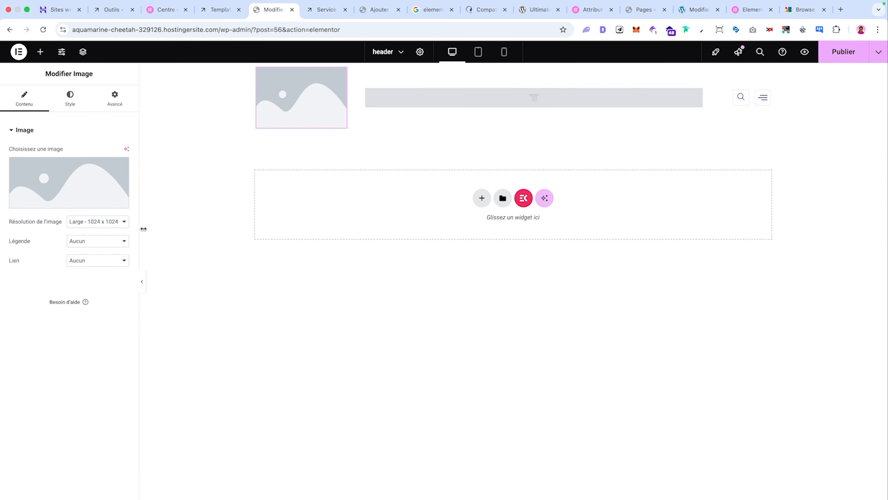
pyautogui.click(490, 106)
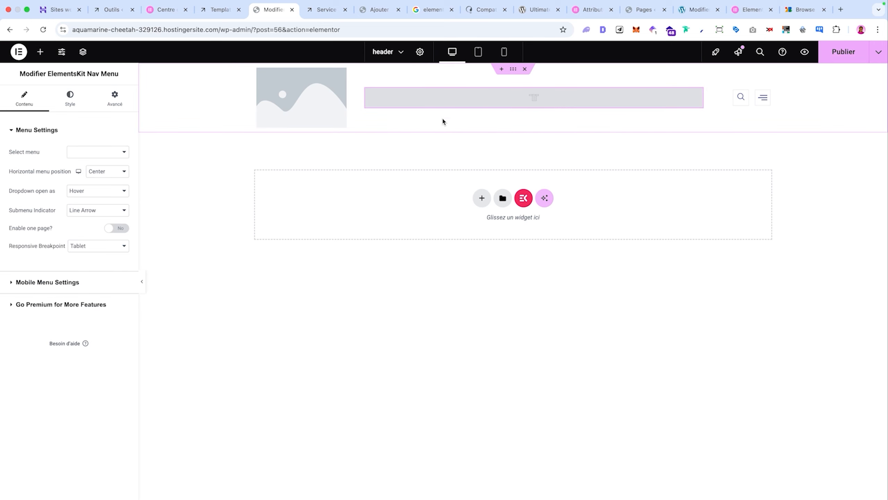
pyautogui.click(94, 155)
pyautogui.click(95, 153)
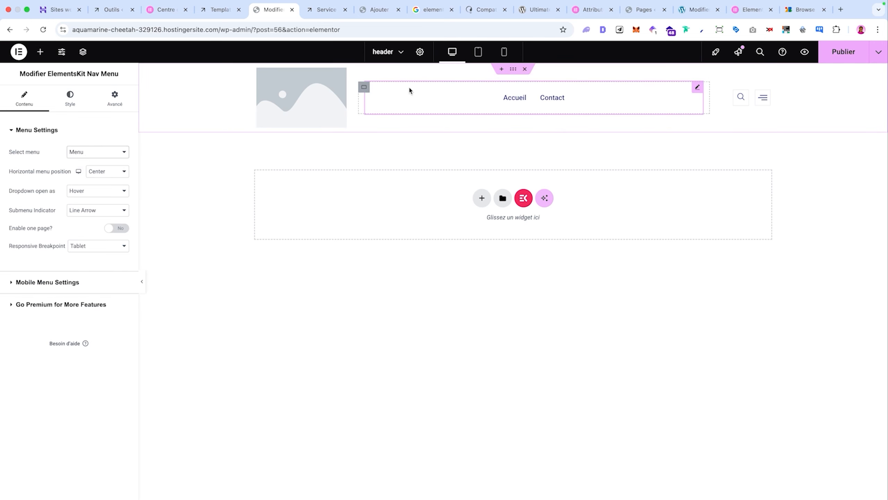
pyautogui.click(292, 88)
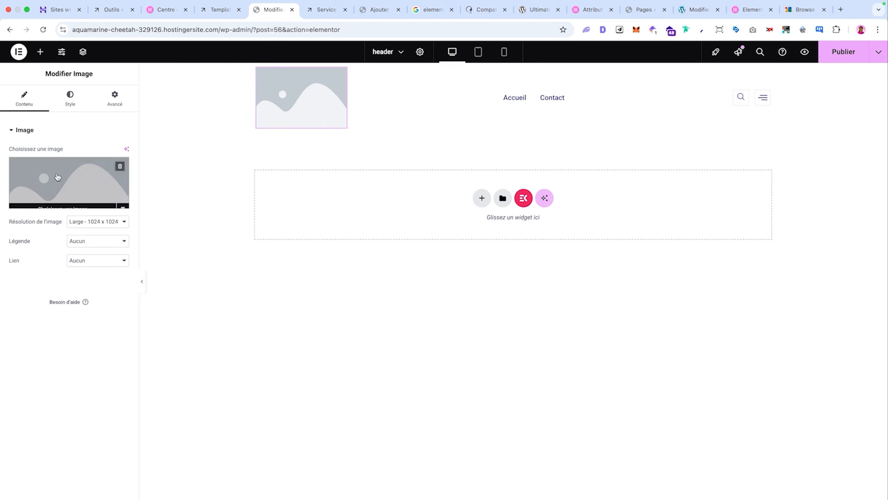
pyautogui.click(839, 61)
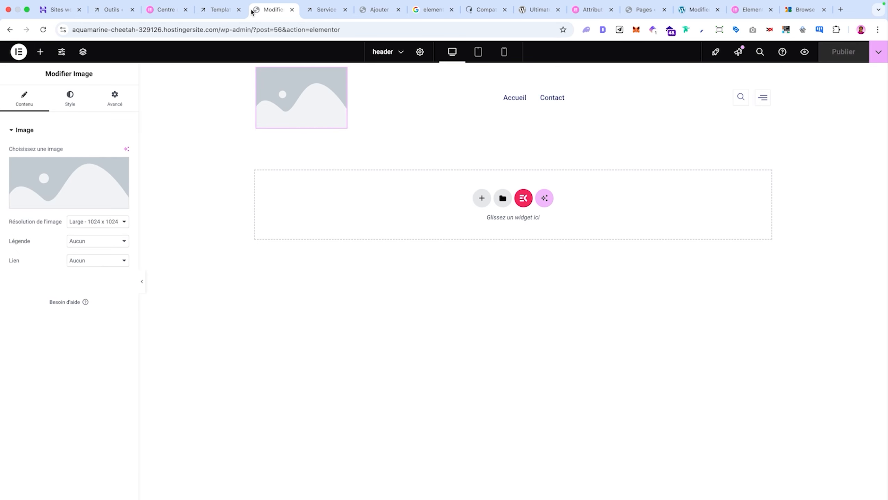
# View the live Accueil page to check the published header, opening and closing its off-canvas panel
pyautogui.click(245, 10)
pyautogui.click(24, 137)
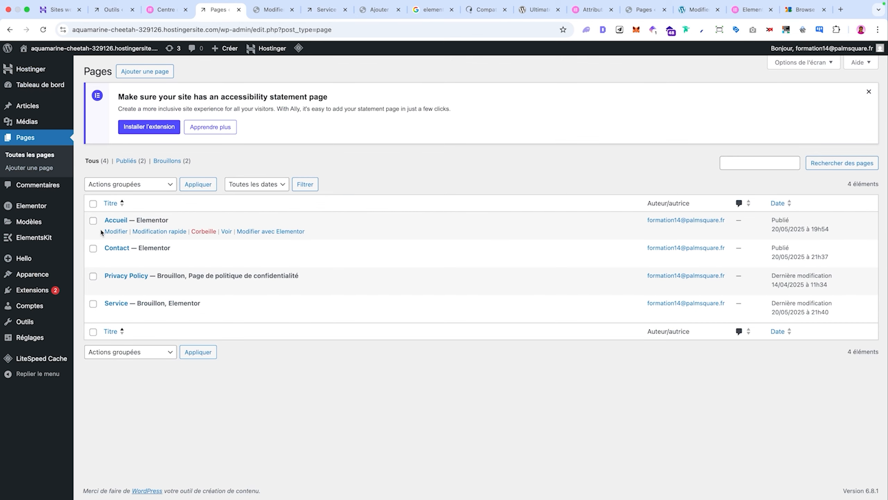
pyautogui.click(226, 232)
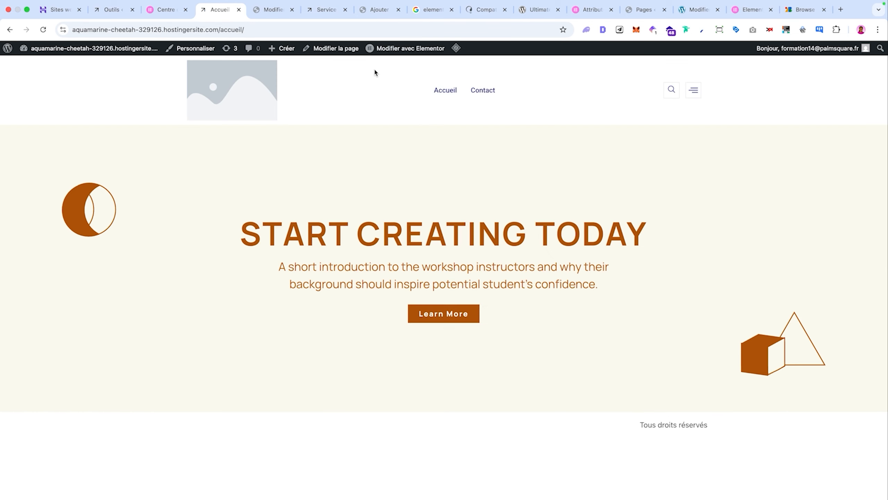
pyautogui.click(694, 90)
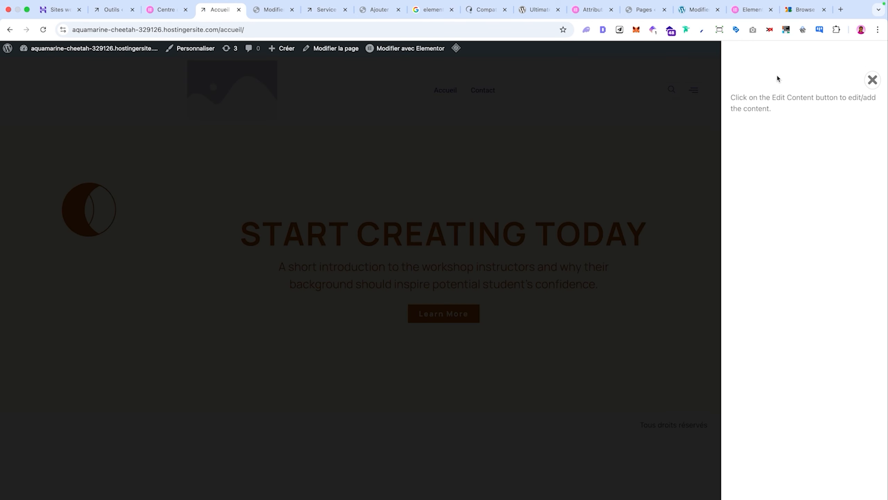
pyautogui.click(873, 57)
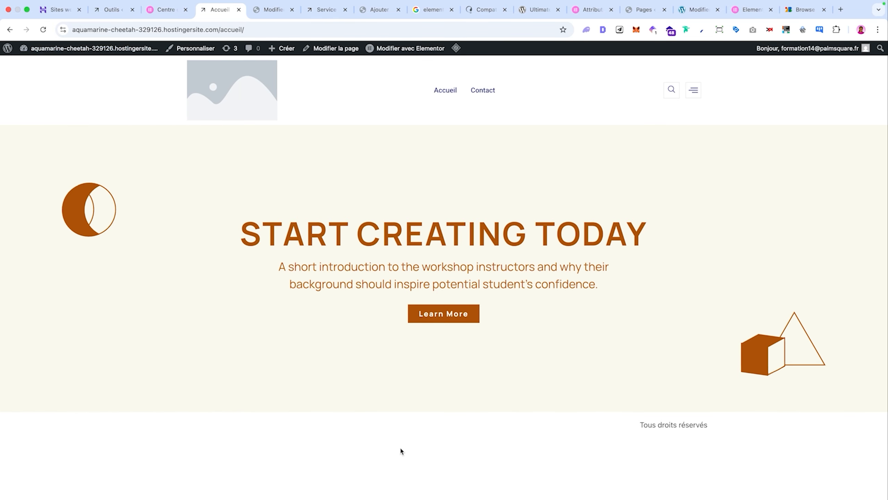
# Return to the WordPress dashboard, open the ElementsKit header and footer templates, and show only the footers
pyautogui.moveTo(7, 49)
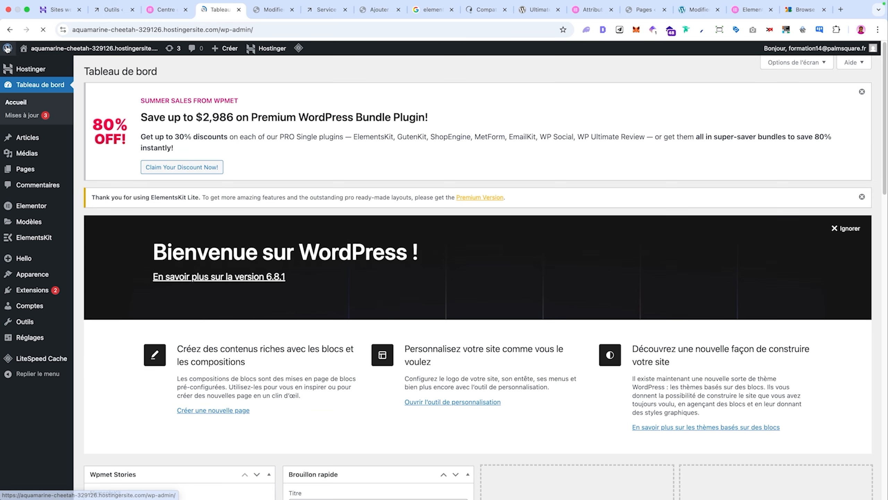
pyautogui.moveTo(45, 135)
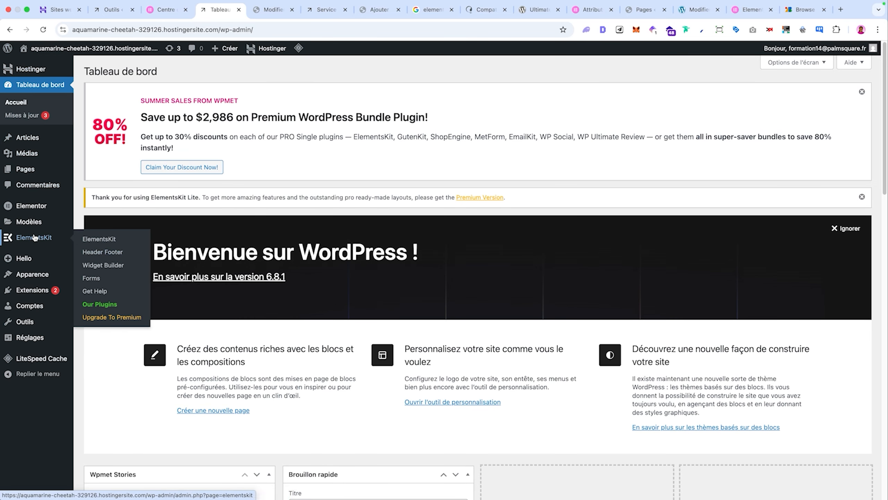
pyautogui.click(129, 251)
pyautogui.click(156, 92)
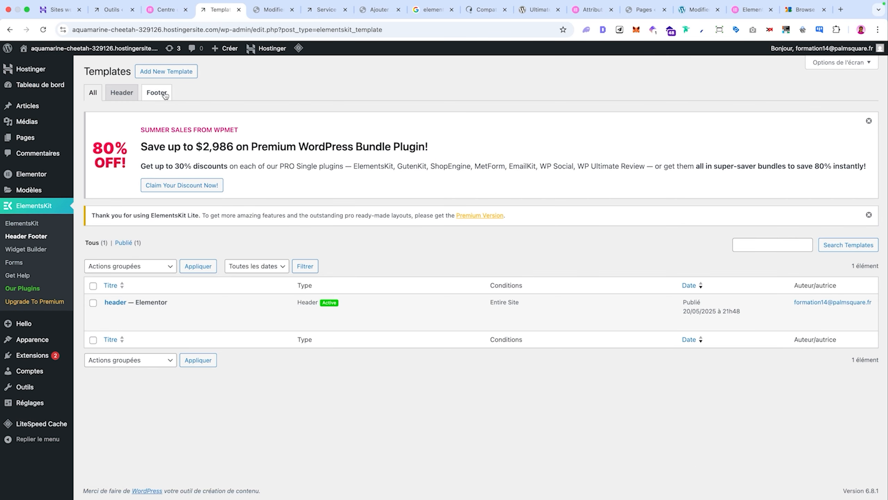
# Create an active ElementsKit template titled footer, of type Footer for the Entire Site, and open its content for editing
pyautogui.click(172, 71)
pyautogui.click(412, 199)
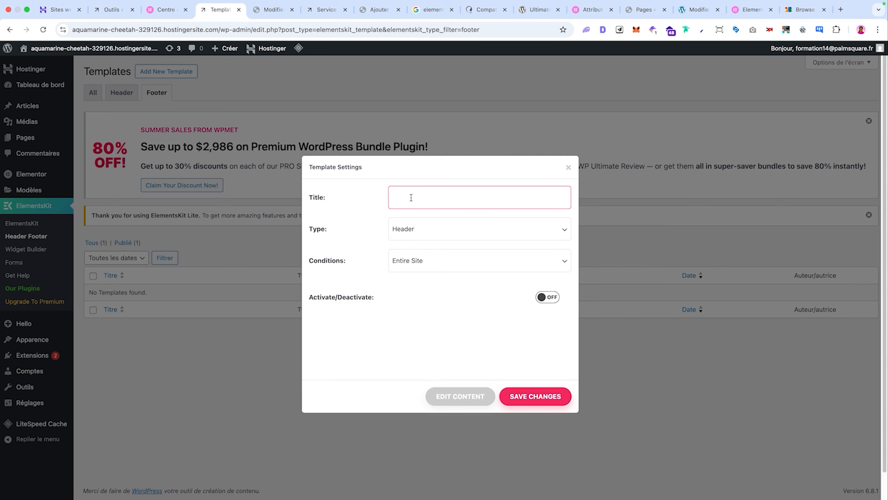
pyautogui.click(438, 233)
pyautogui.click(432, 240)
pyautogui.click(557, 299)
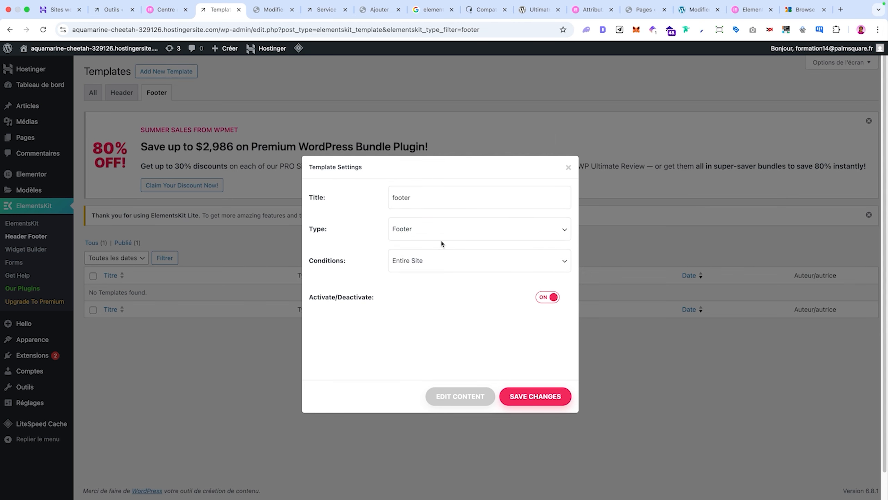
pyautogui.click(450, 397)
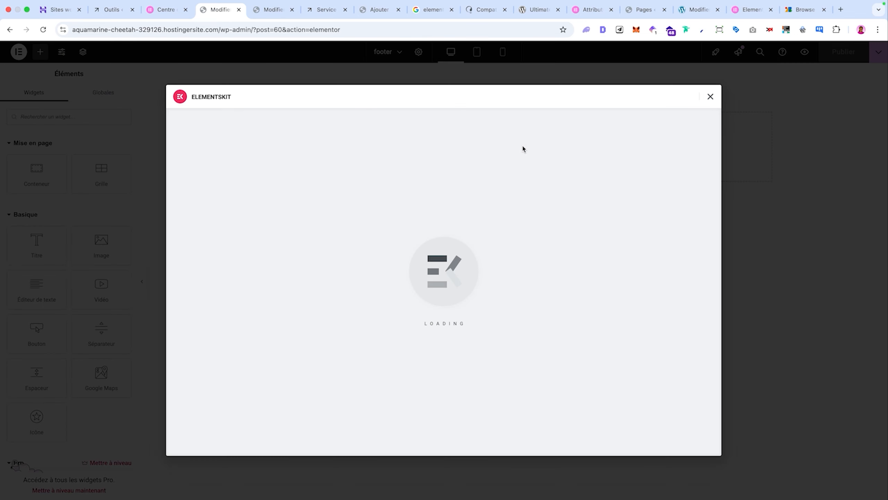
# Insert the light Footer - Section 1 design from the library's Footer category and publish the footer template
pyautogui.click(222, 281)
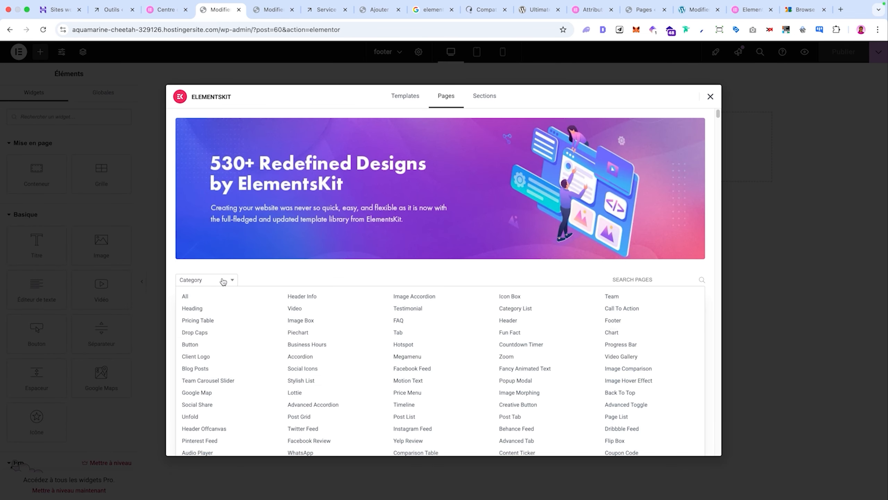
pyautogui.click(613, 322)
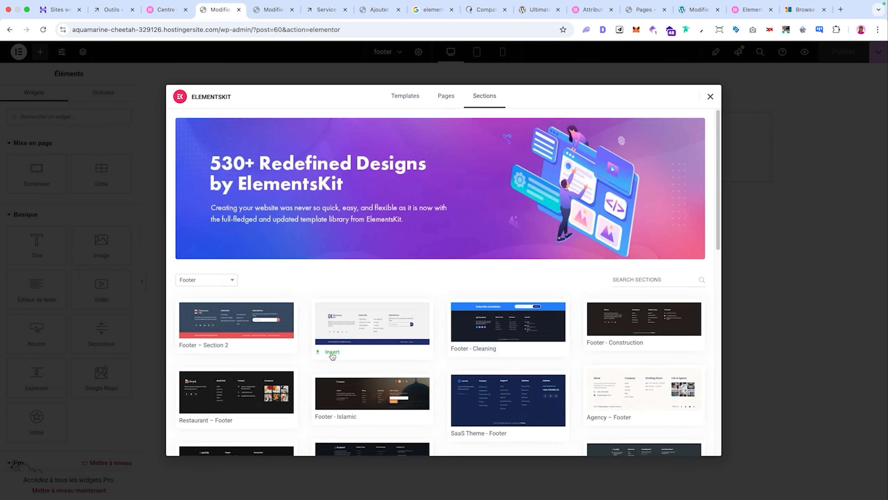
pyautogui.click(331, 354)
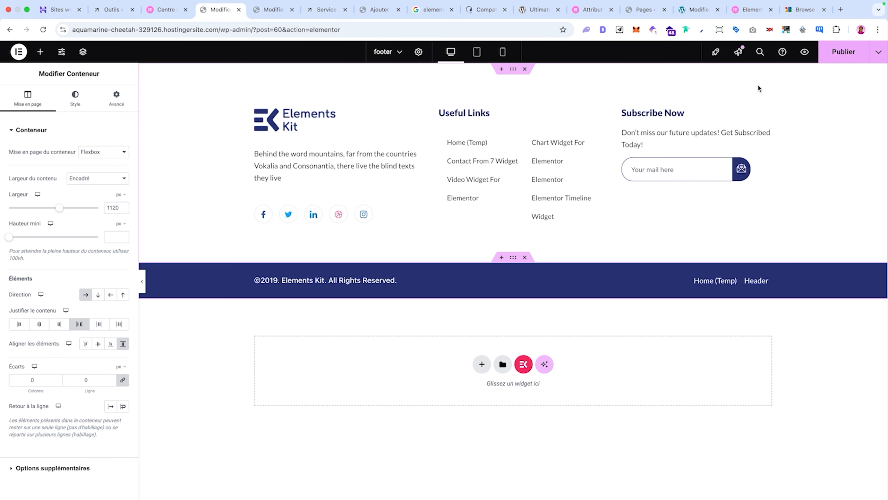
pyautogui.click(835, 49)
# Reload the Service page preview and examine the site-wide header and footer on it
pyautogui.moveTo(114, 13); pyautogui.dragTo(179, 14)
pyautogui.click(273, 15)
pyautogui.click(313, 16)
pyautogui.click(292, 10)
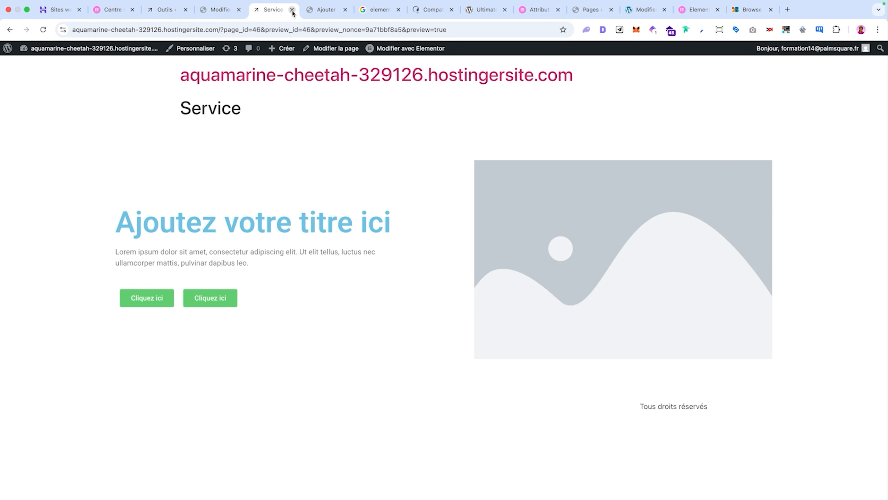
pyautogui.press('super+r')
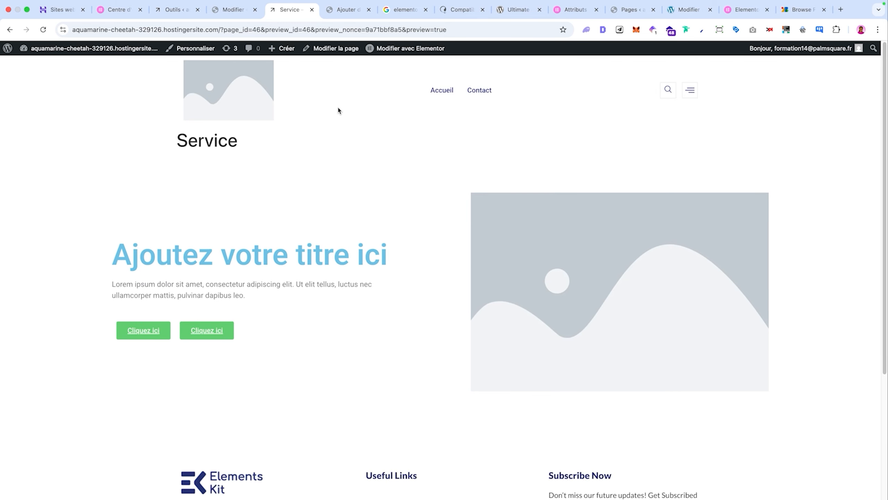
pyautogui.scroll(-5, 316, 167)
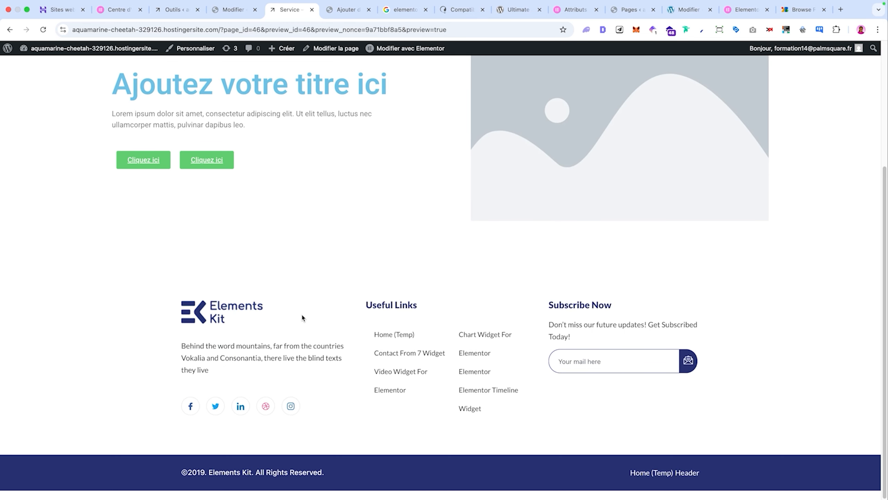
pyautogui.scroll(5, 303, 318)
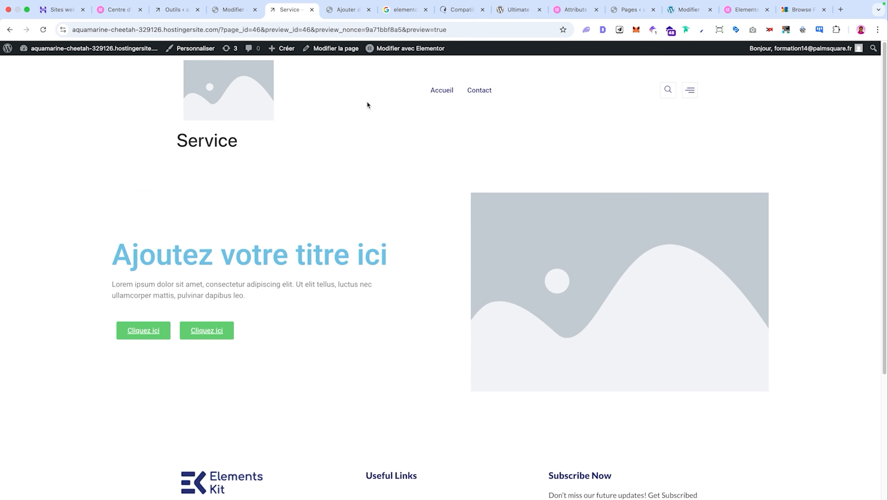
pyautogui.scroll(-5, 339, 195)
pyautogui.scroll(5, 339, 201)
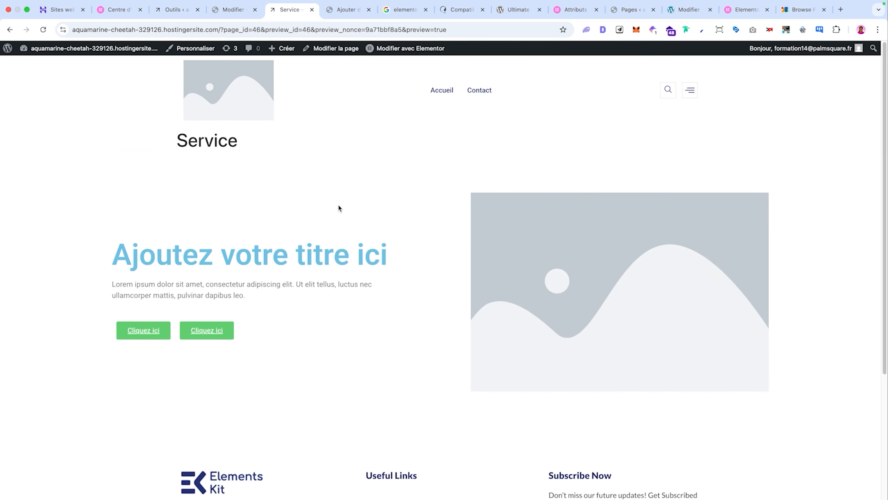
# Return to the WordPress dashboard and view the list of installed extensions
pyautogui.click(174, 10)
pyautogui.scroll(-1, 35, 391)
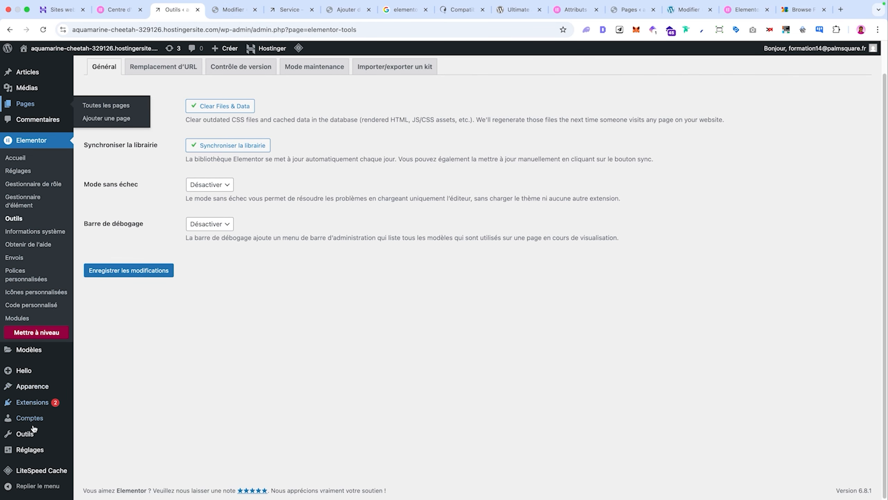
pyautogui.click(32, 403)
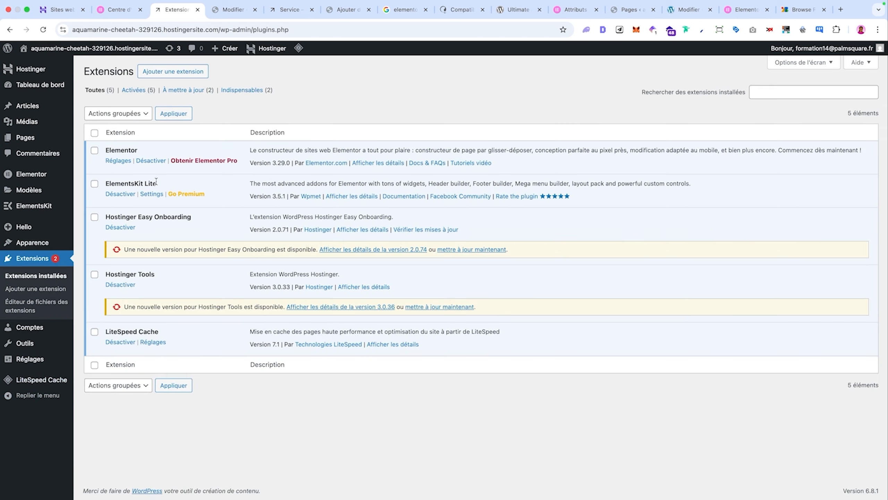
# Go back to the Service page preview and open that page for editing in Elementor
pyautogui.click(233, 9)
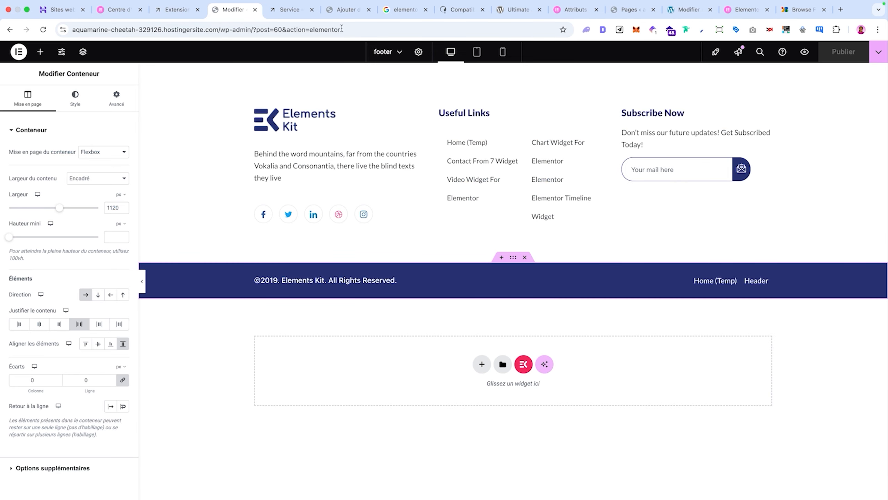
pyautogui.click(348, 10)
pyautogui.click(295, 15)
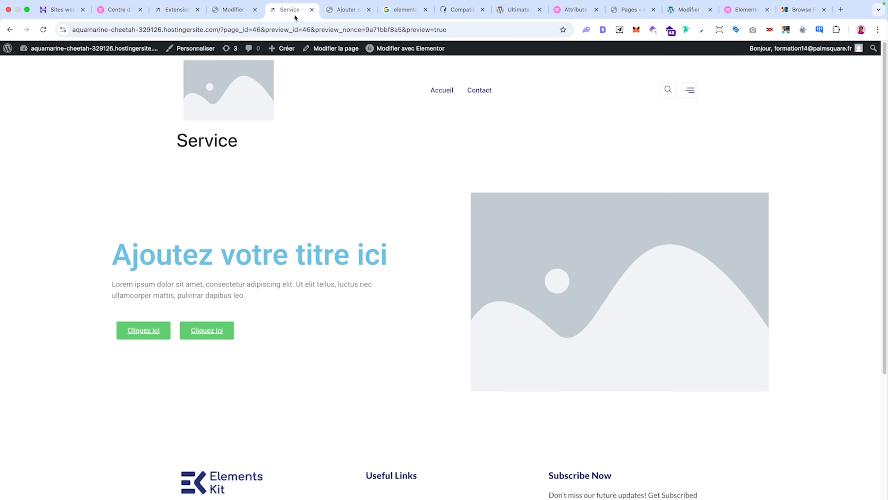
pyautogui.click(398, 48)
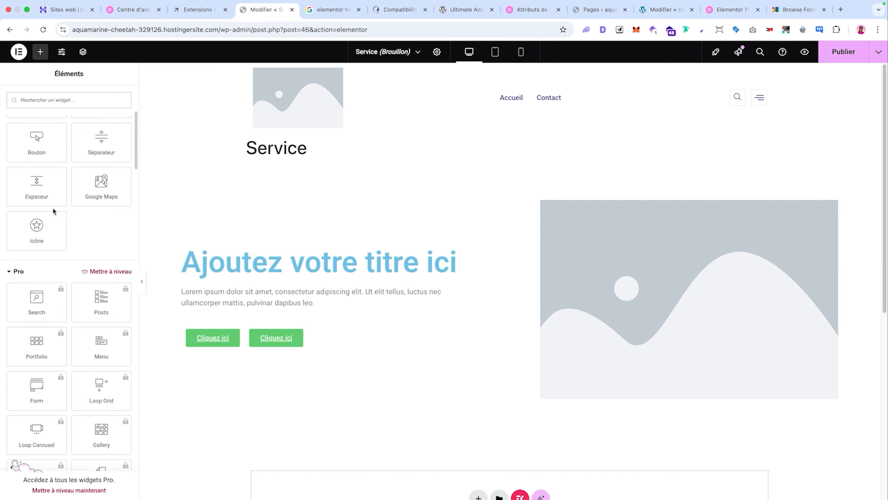
# Look through the available widgets down to the ElementsKit and ElementsKit Header Footer groups
pyautogui.scroll(-20, 53, 210)
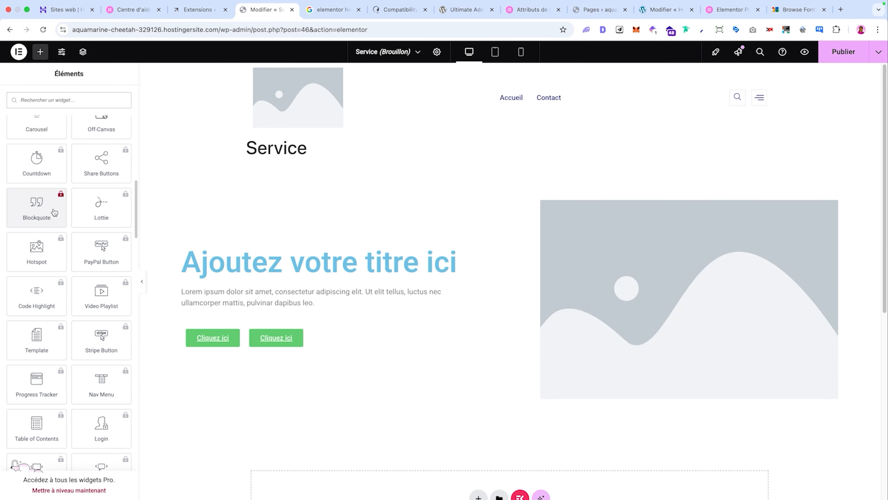
pyautogui.scroll(-15, 54, 210)
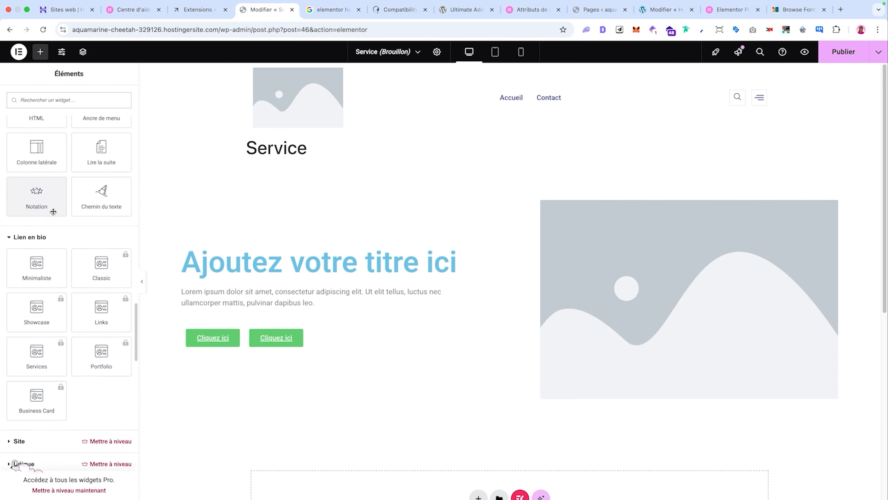
pyautogui.scroll(-3, 53, 214)
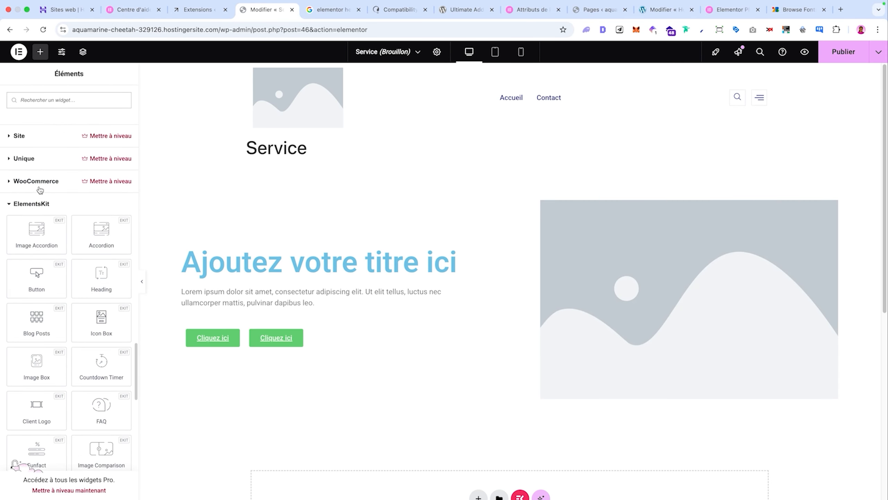
pyautogui.scroll(-15, 38, 227)
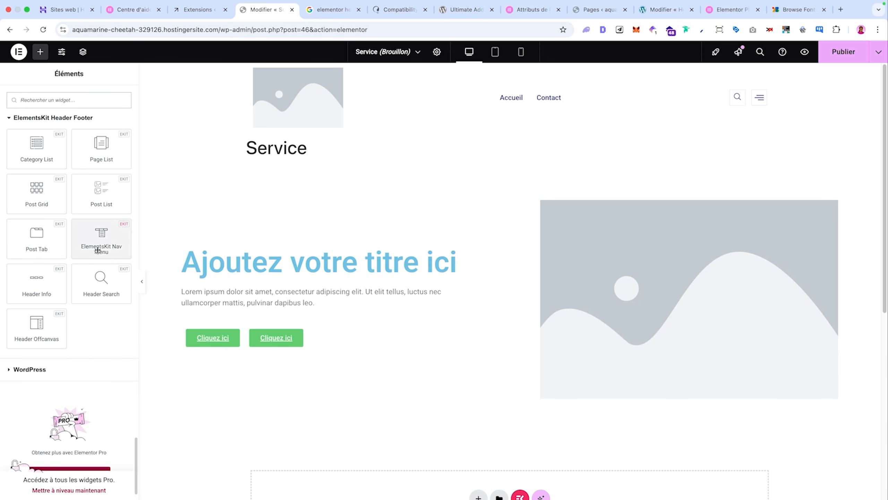
pyautogui.scroll(3, 103, 255)
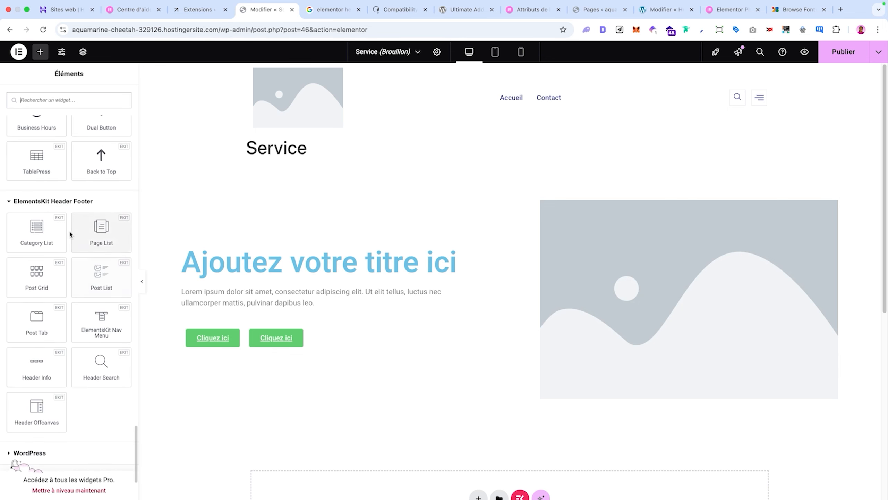
# Open the ElementsKit library below the Service page content and browse its pages and templates, including the Eventika - Events Templates set
pyautogui.scroll(-5, 317, 249)
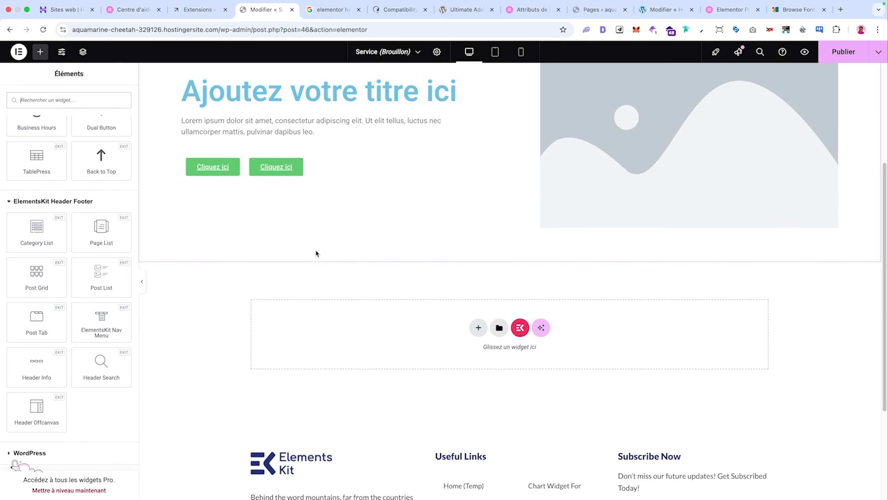
pyautogui.click(520, 327)
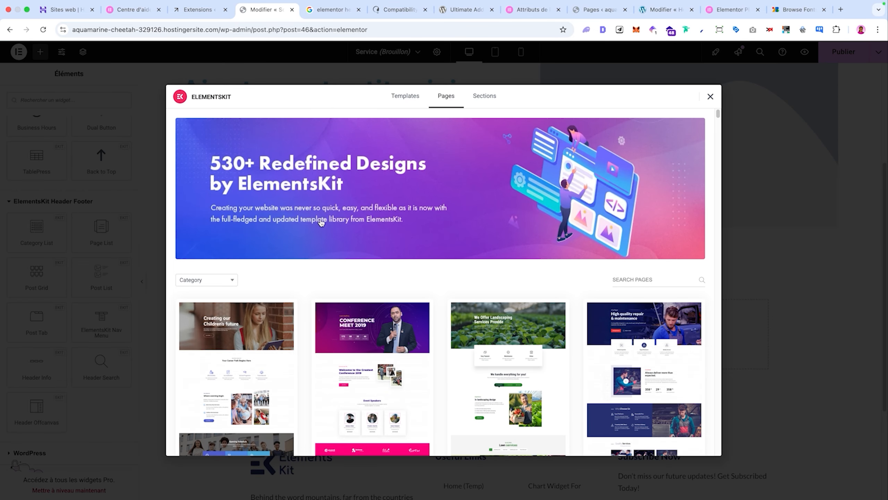
pyautogui.scroll(-5, 336, 234)
pyautogui.scroll(-15, 336, 234)
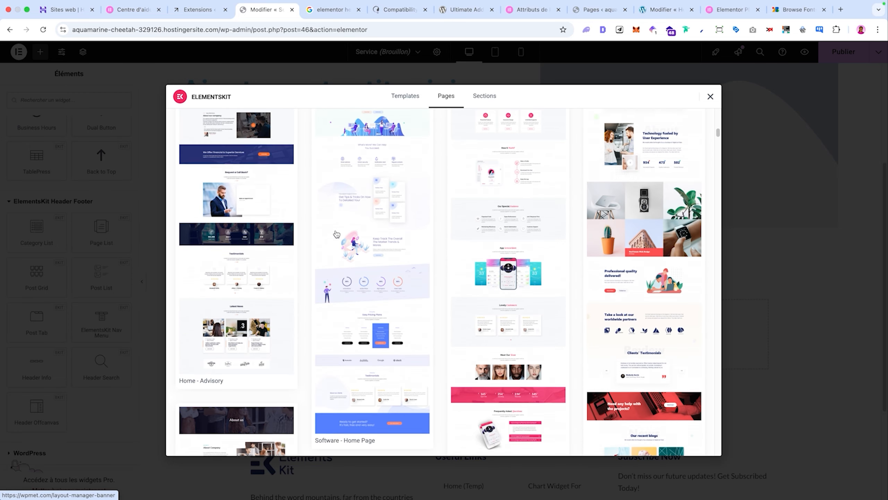
pyautogui.scroll(-10, 427, 261)
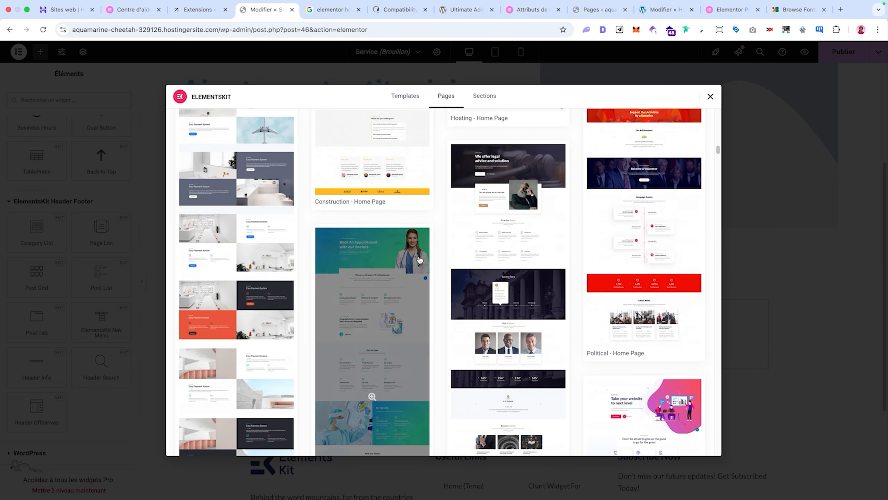
pyautogui.scroll(-5, 319, 288)
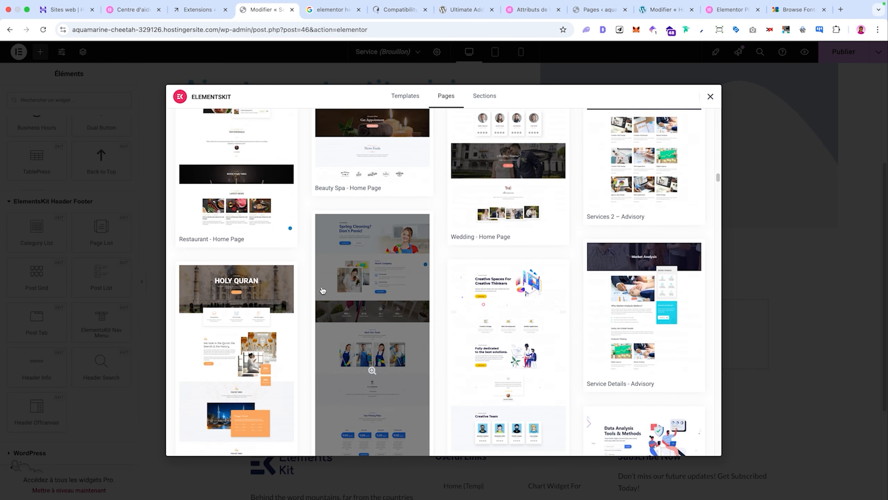
pyautogui.click(409, 98)
pyautogui.scroll(-5, 405, 224)
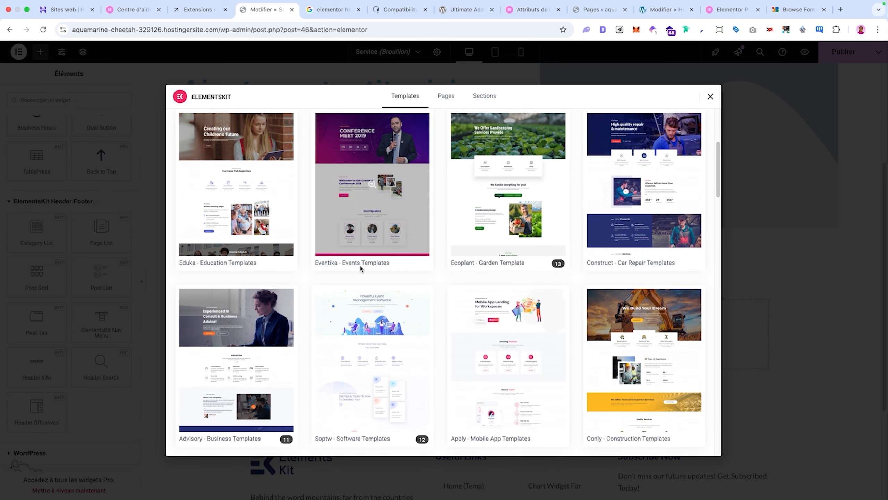
pyautogui.click(373, 227)
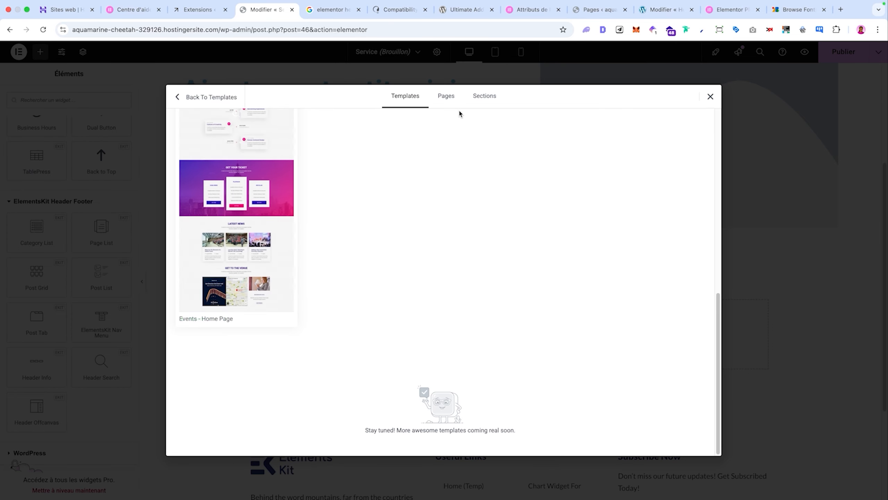
# Browse the ElementsKit section designs and insert Lottie - Section 12 into the Service page
pyautogui.click(481, 97)
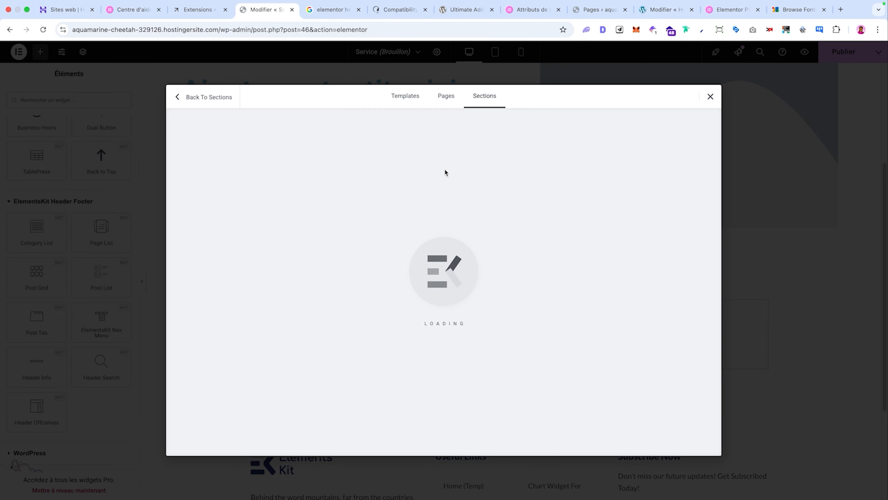
pyautogui.scroll(-10, 427, 167)
pyautogui.scroll(10, 413, 170)
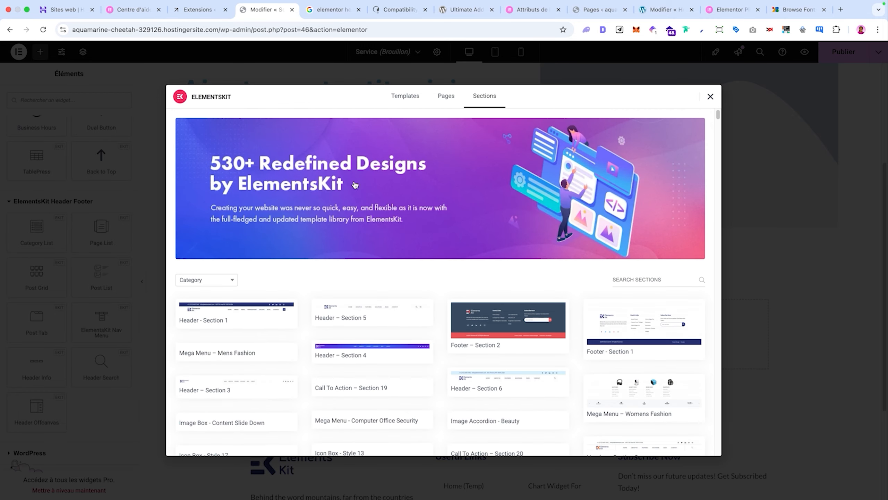
pyautogui.scroll(-10, 447, 227)
pyautogui.scroll(10, 447, 228)
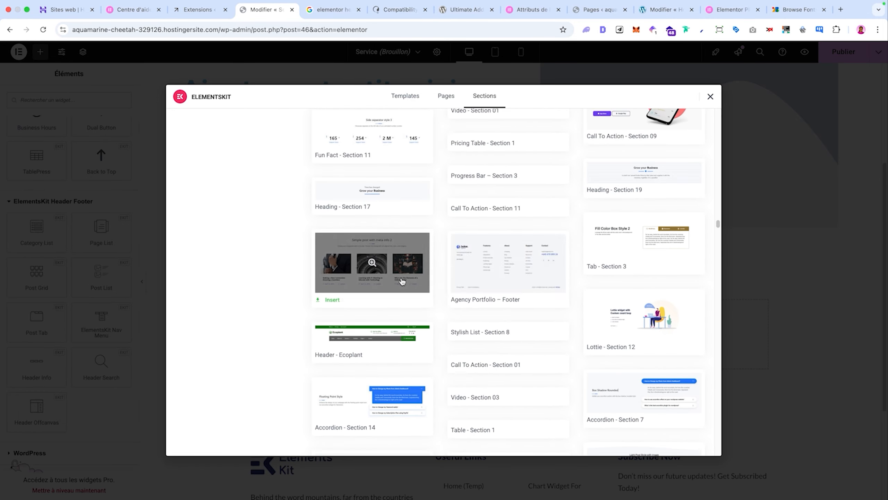
pyautogui.click(605, 347)
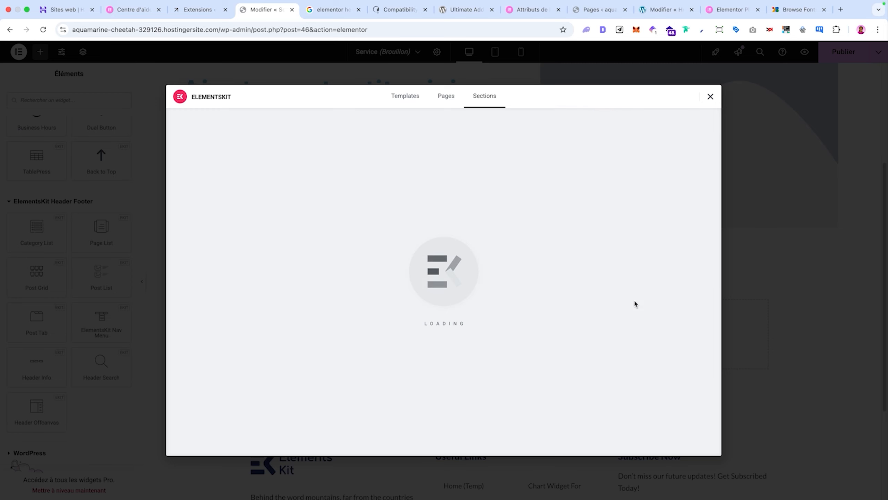
pyautogui.scroll(-10, 593, 291)
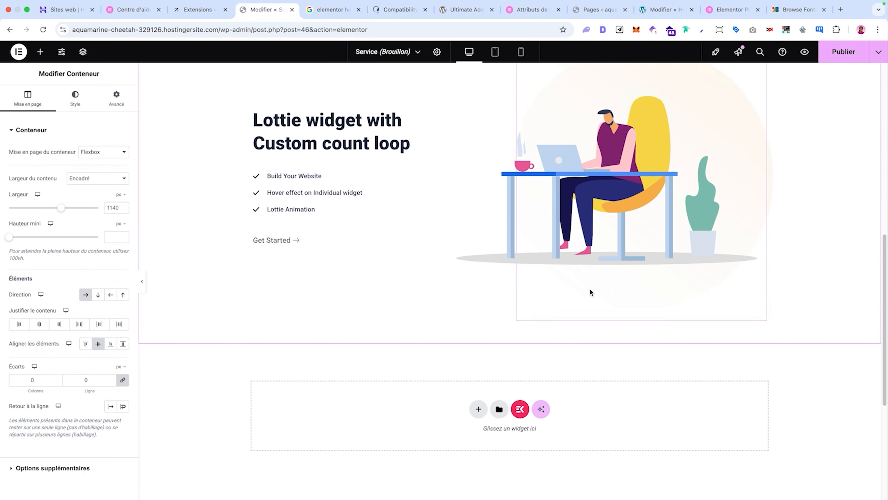
# Return to the WordPress dashboard, open Elementor's home page and look through its quick actions and suggested add-ons
pyautogui.hotkey('ctrl', 'shift', 'Tab')
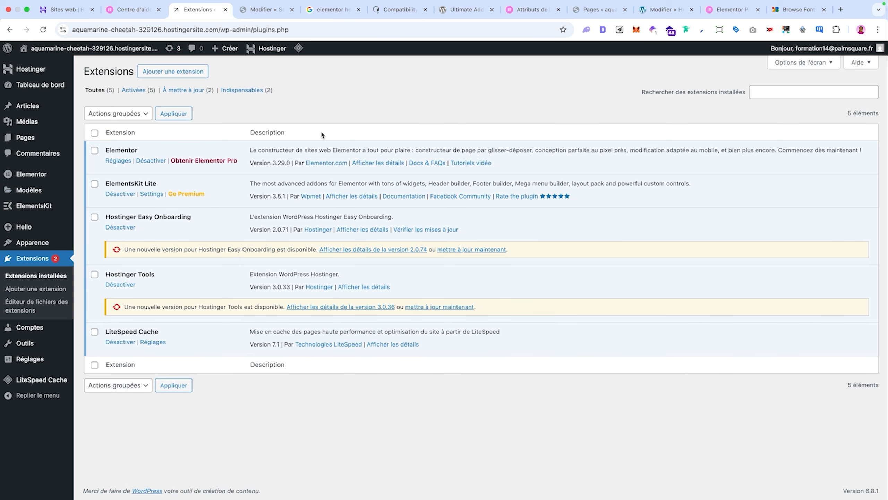
pyautogui.moveTo(61, 179)
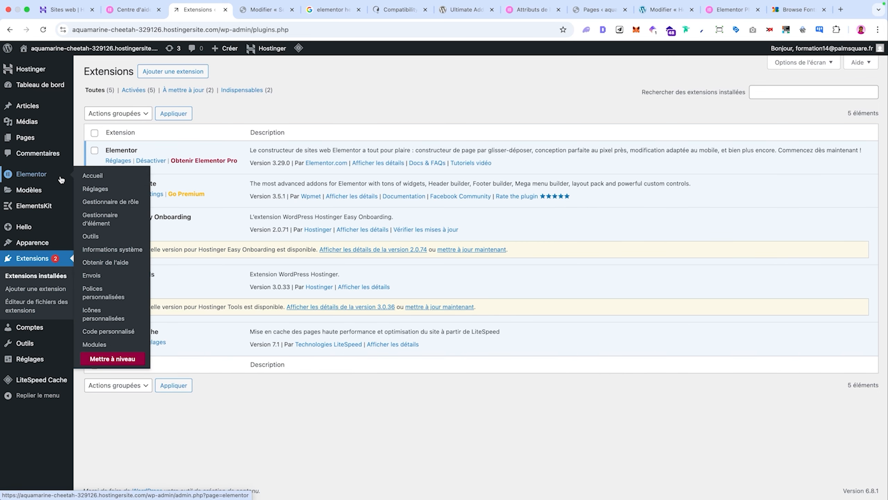
pyautogui.click(61, 180)
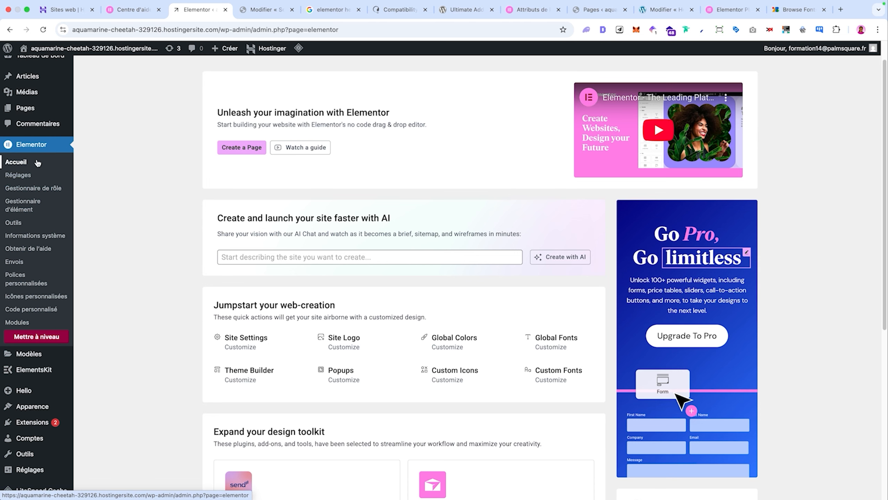
pyautogui.scroll(-8, 285, 217)
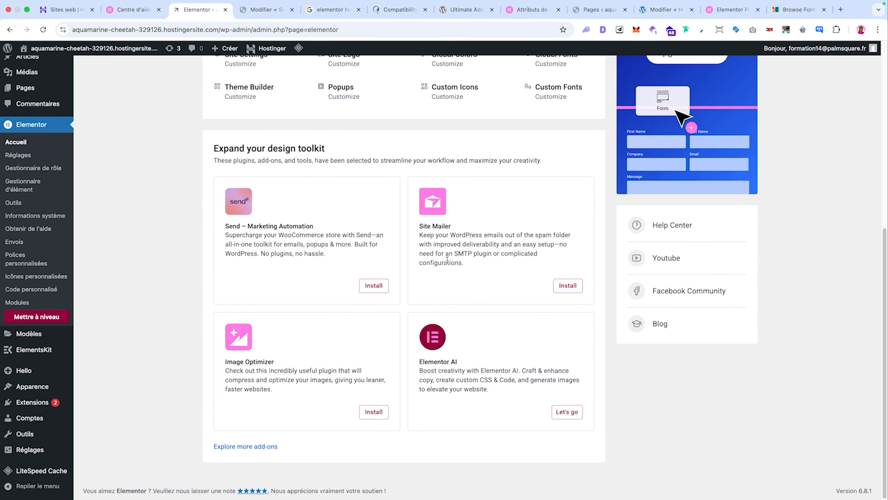
pyautogui.scroll(5, 445, 252)
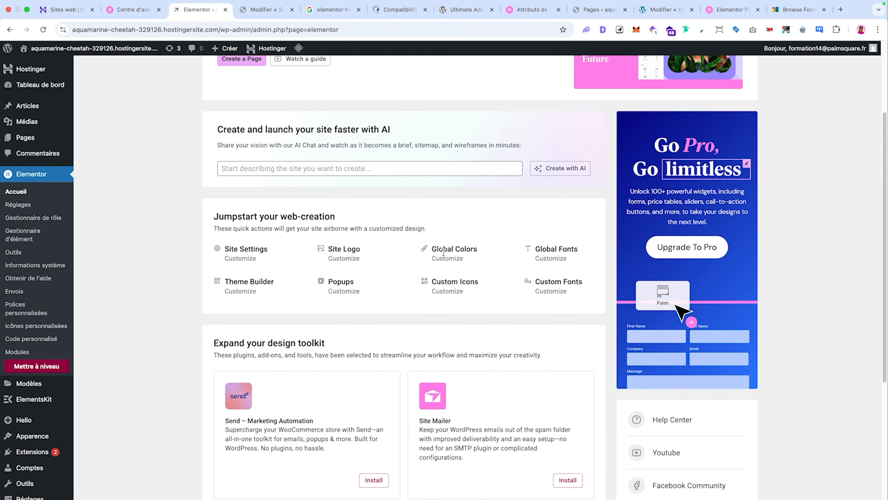
pyautogui.scroll(1, 591, 201)
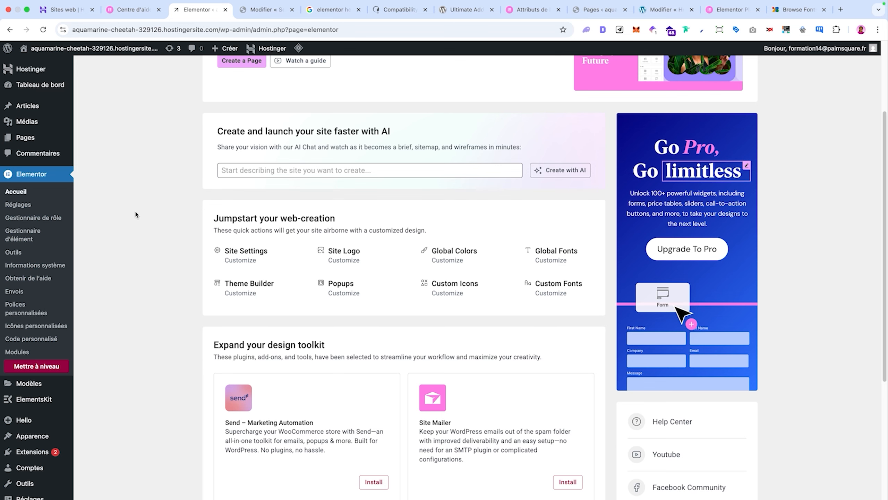
pyautogui.scroll(4, 164, 224)
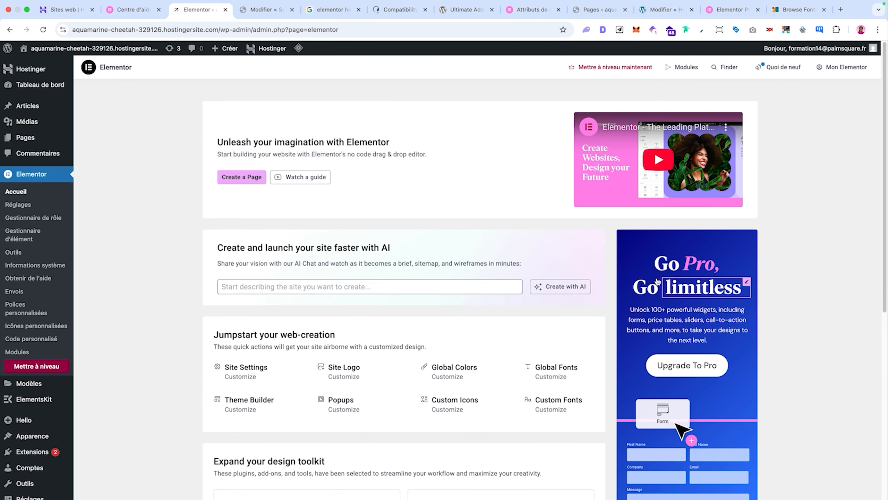
# Open Elementor's Réglages and review the Général, Intégrations, Avancé and Performance settings
pyautogui.click(19, 205)
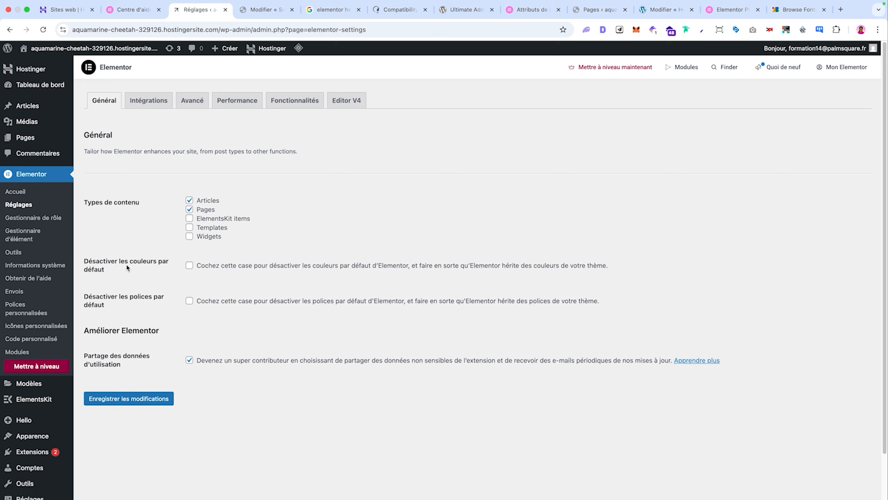
pyautogui.click(145, 102)
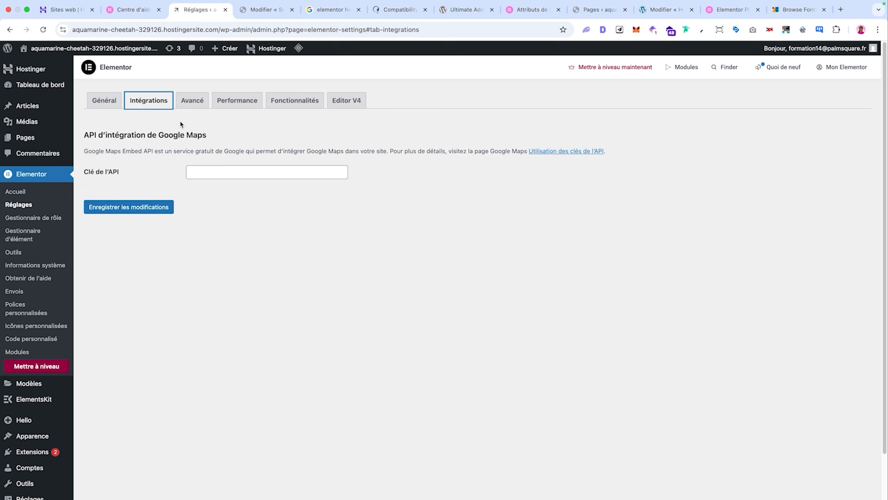
pyautogui.click(199, 101)
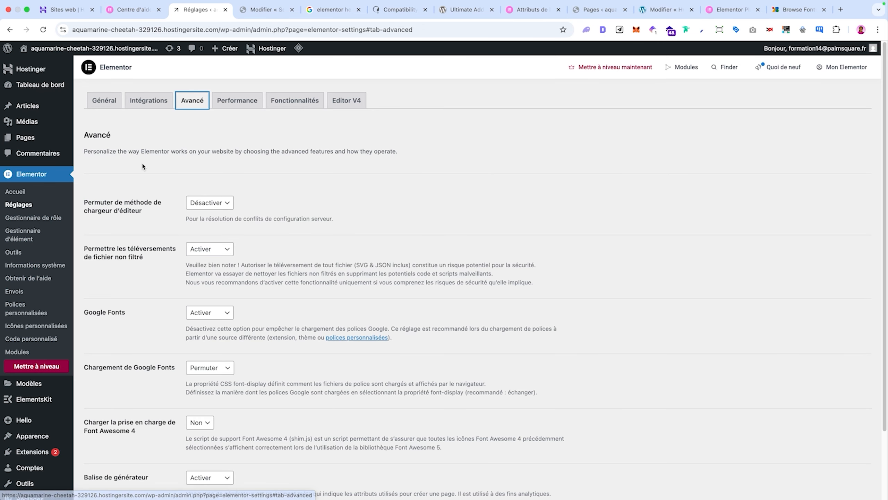
pyautogui.scroll(-3, 144, 168)
pyautogui.scroll(3, 161, 172)
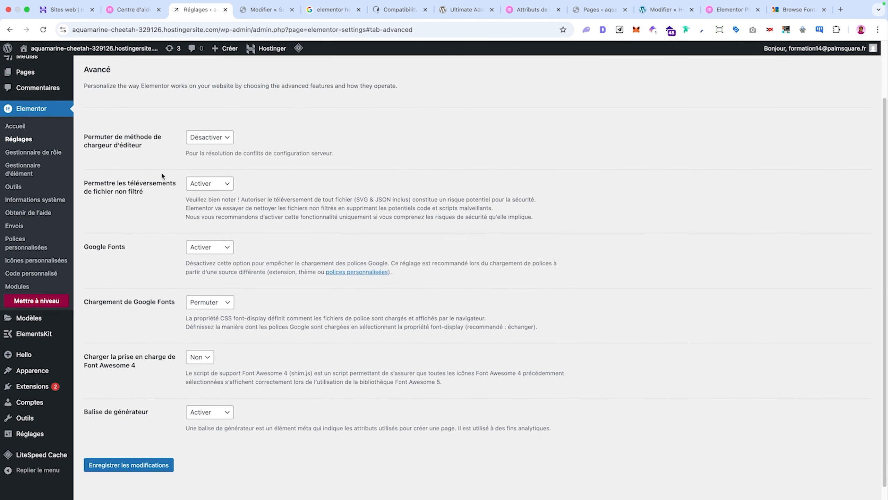
pyautogui.click(226, 111)
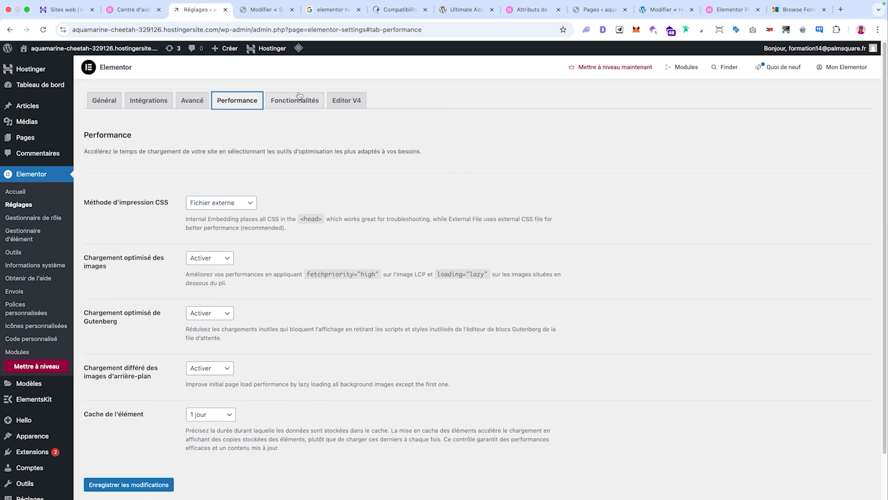
# Examine the ongoing experiments and stable features under Fonctionnalités, and the Editor V4 introduction
pyautogui.click(296, 104)
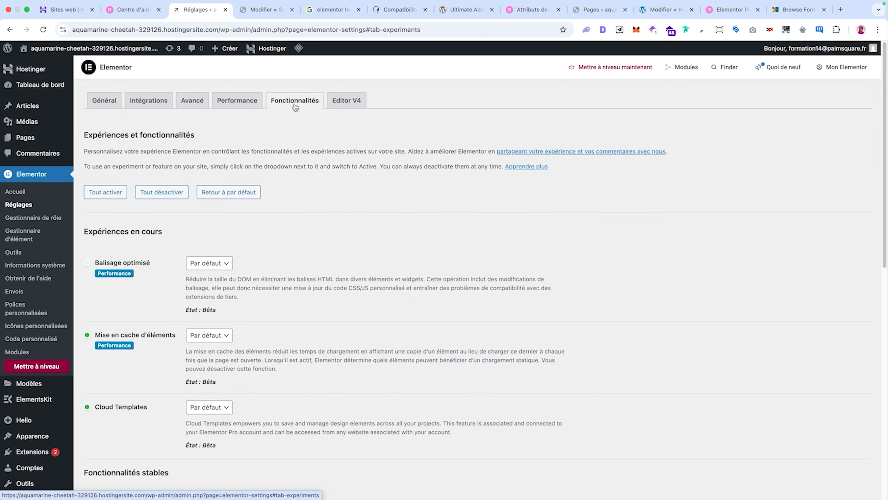
pyautogui.scroll(-15, 254, 216)
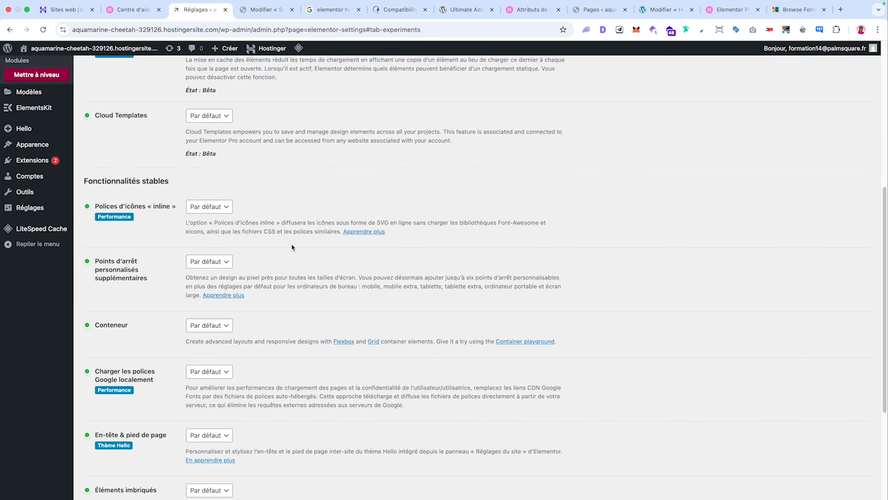
pyautogui.scroll(10, 253, 260)
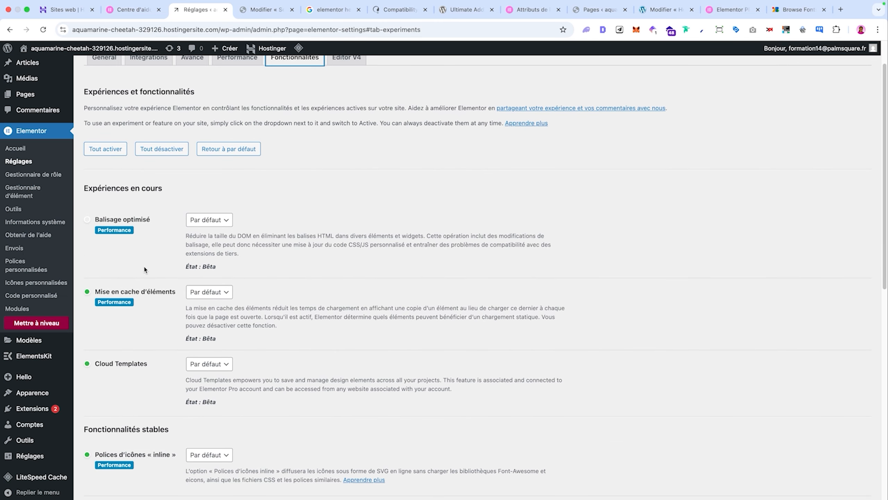
pyautogui.scroll(-2, 145, 266)
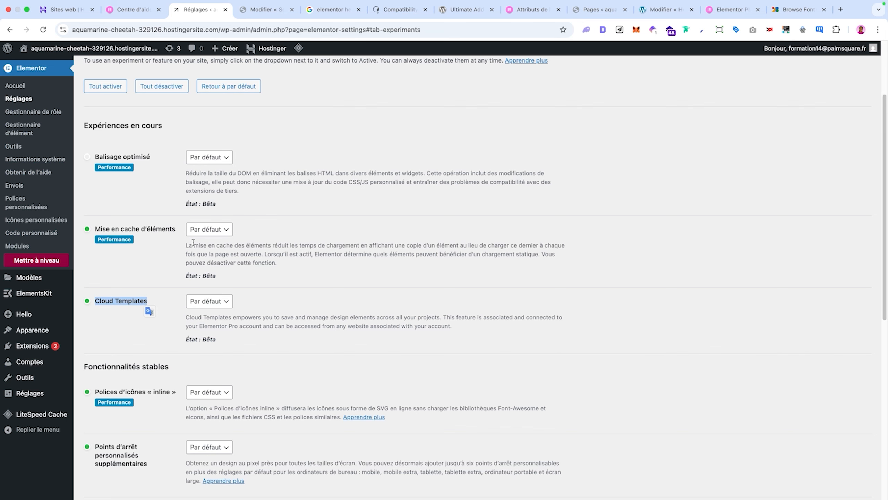
pyautogui.scroll(-8, 206, 227)
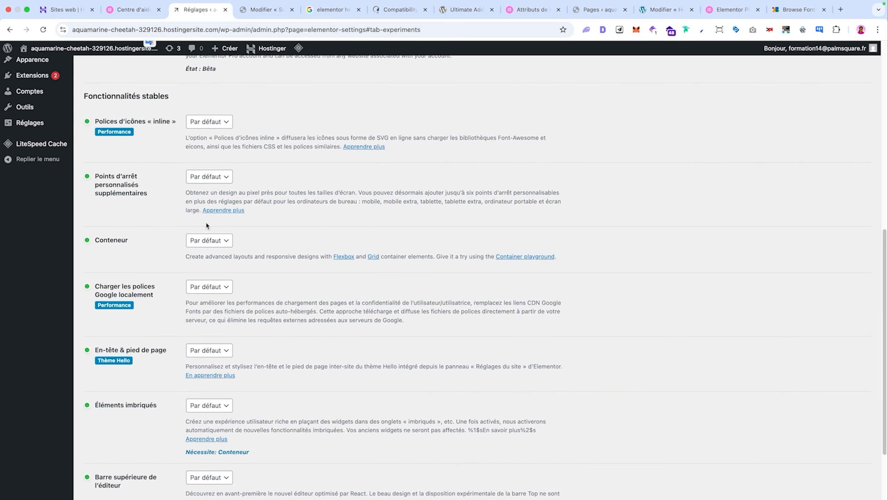
pyautogui.scroll(-3, 207, 224)
pyautogui.scroll(9, 164, 277)
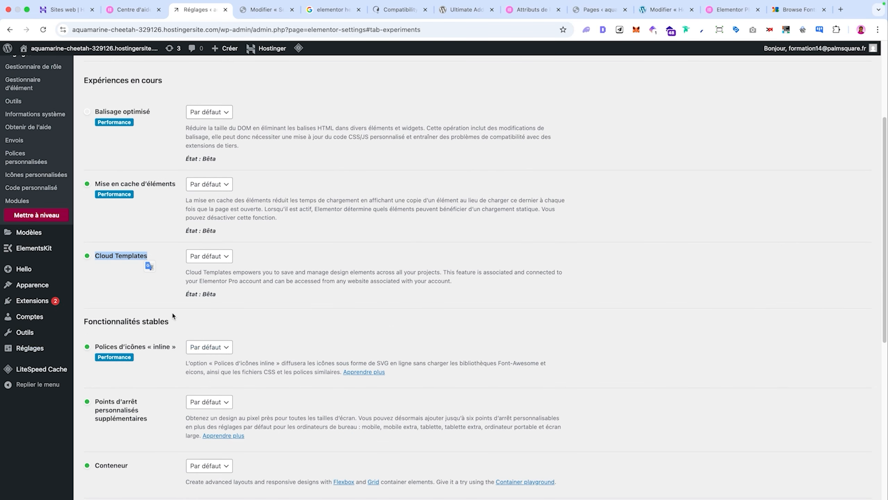
pyautogui.scroll(4, 173, 317)
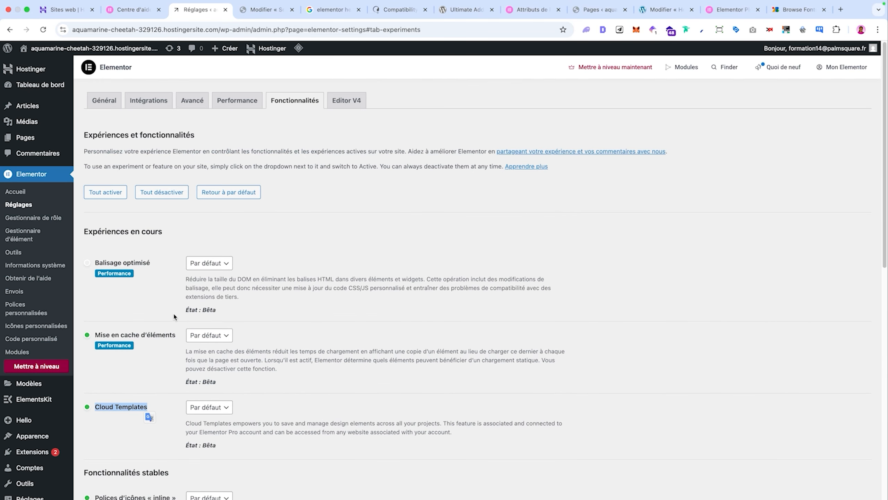
pyautogui.click(347, 106)
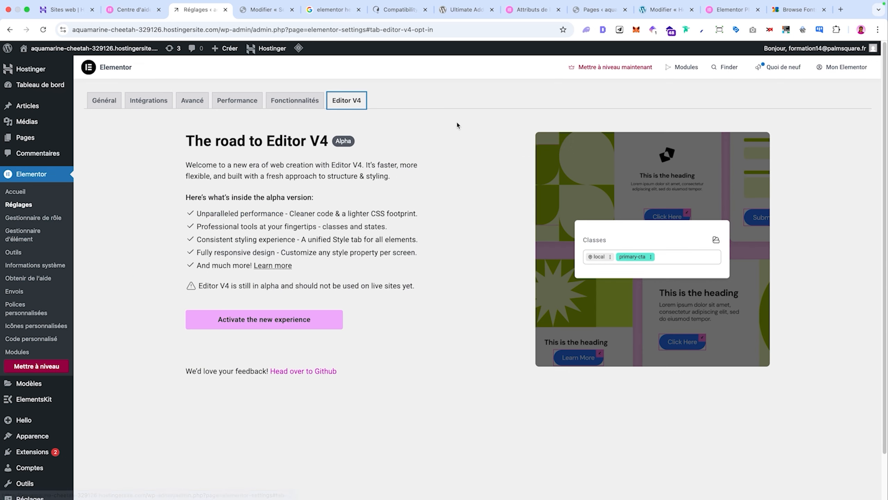
pyautogui.moveTo(330, 143); pyautogui.dragTo(195, 165)
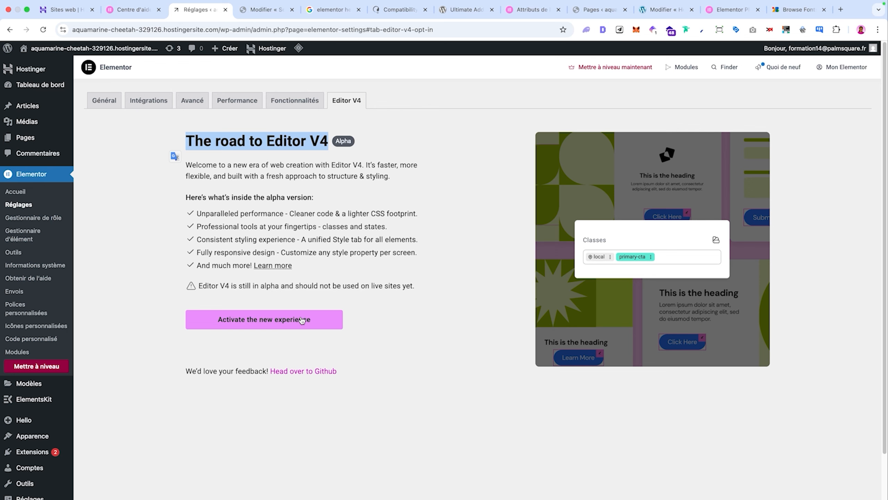
# Open the Gestionnaire de rôle and inspect the access options for the Auteur/autrice and Abonné / abonnée roles
pyautogui.click(33, 217)
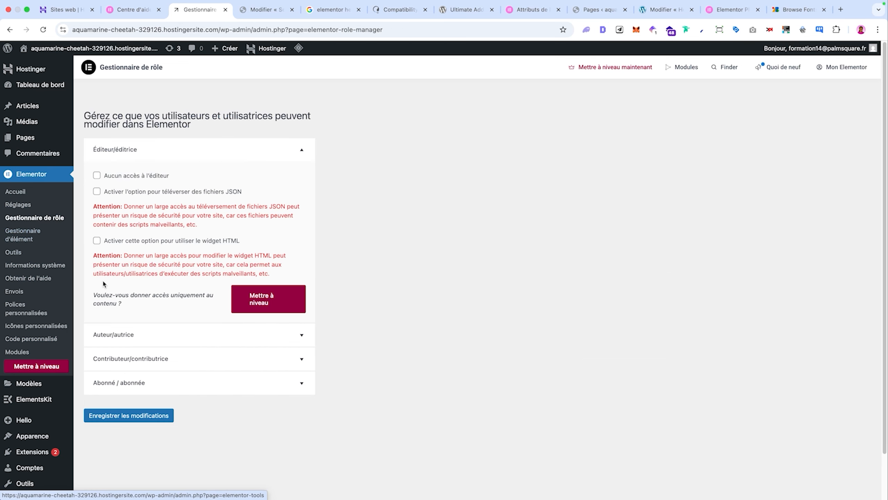
pyautogui.click(139, 335)
pyautogui.scroll(-4, 140, 333)
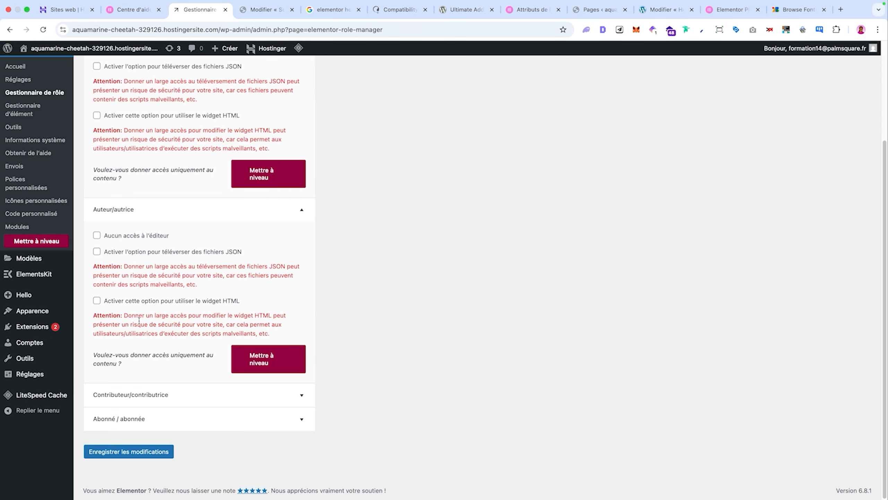
pyautogui.click(179, 219)
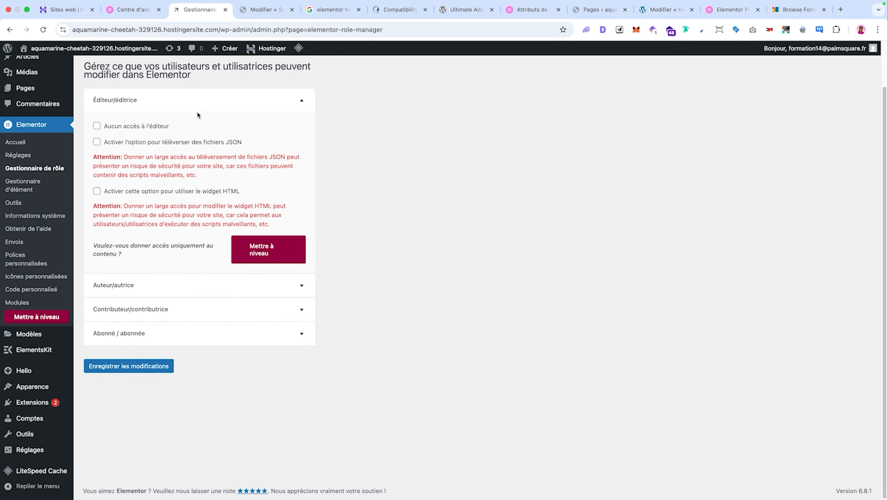
pyautogui.click(243, 331)
pyautogui.scroll(-3, 244, 330)
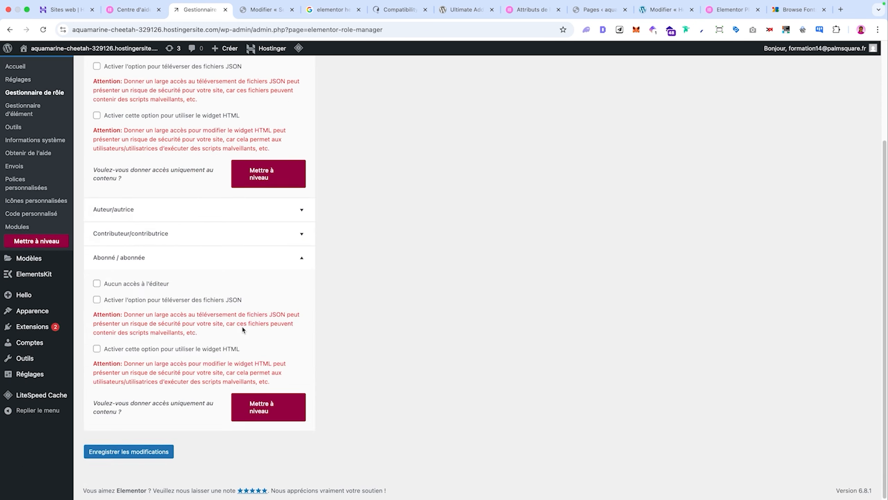
# Open the Gestionnaire d'élément and look through its list of Elementor, ElementsKit Lite and WordPress widgets
pyautogui.click(30, 190)
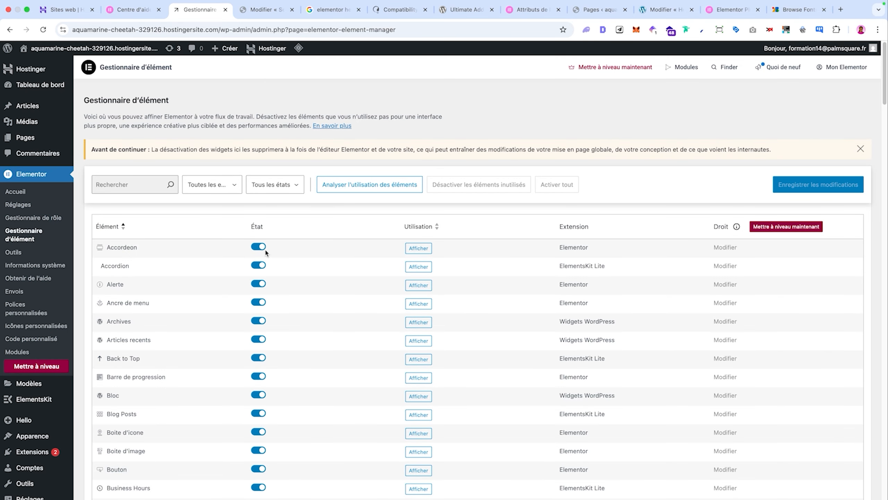
pyautogui.scroll(-3, 264, 257)
pyautogui.scroll(-2, 261, 264)
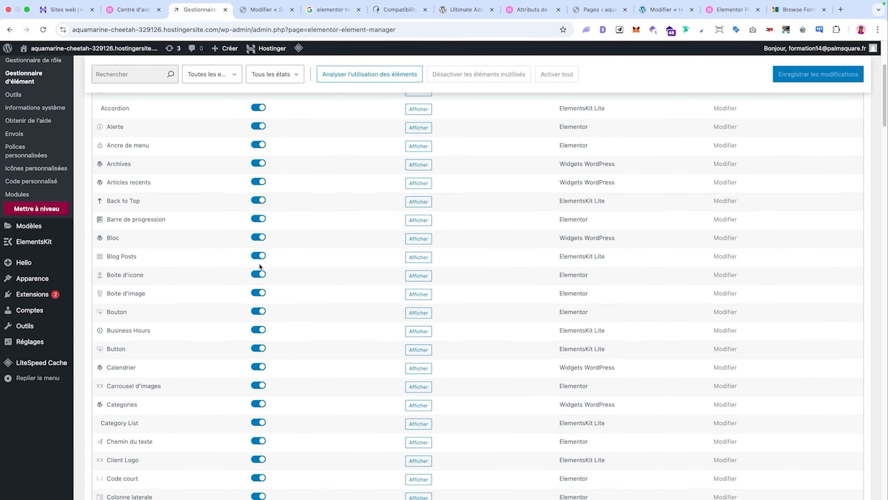
pyautogui.scroll(5, 259, 260)
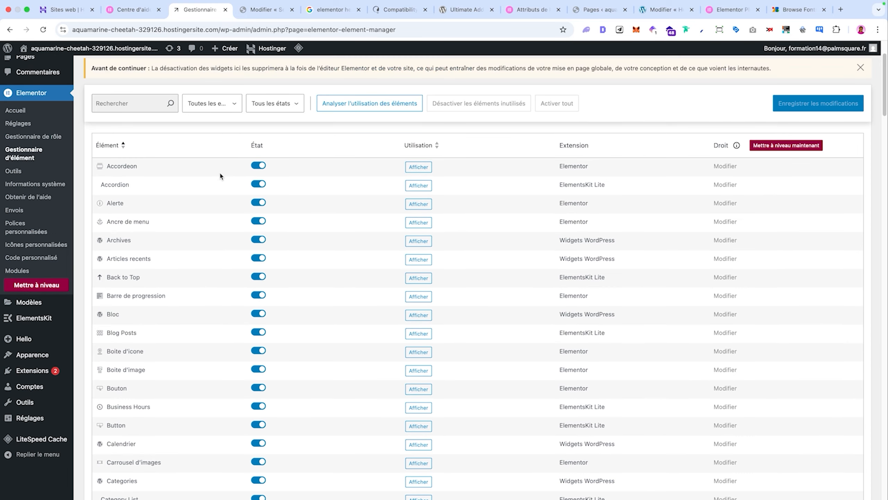
# Switch off Elementor's Accordeon widget in the element list without saving the change
pyautogui.click(259, 168)
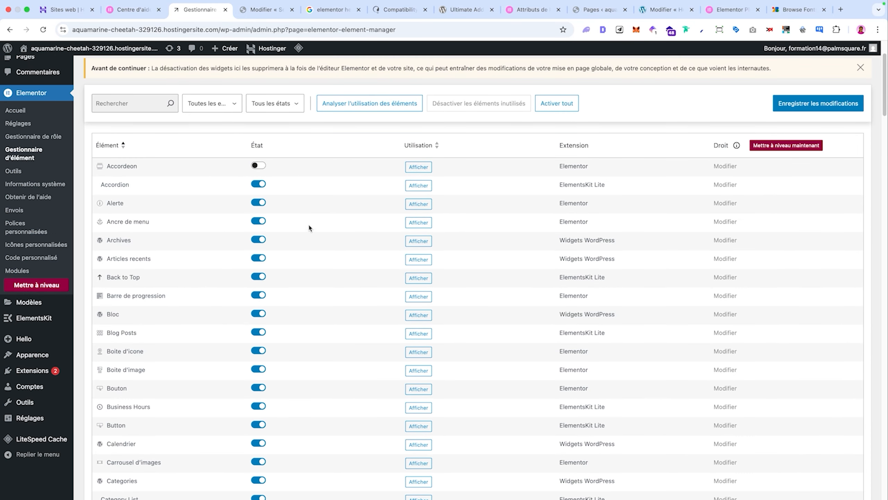
pyautogui.scroll(-8, 257, 224)
pyautogui.scroll(10, 260, 228)
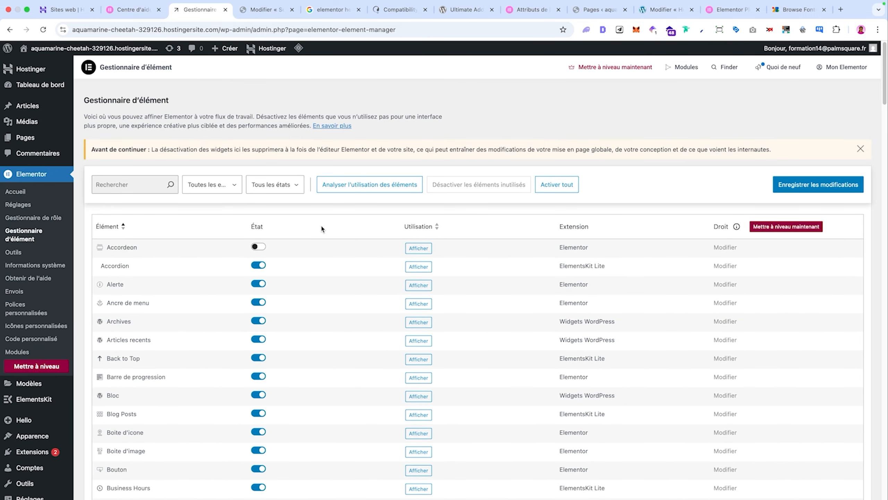
# Open Elementor's Outils, clear its cached files and data, and synchronise the template library
pyautogui.click(13, 252)
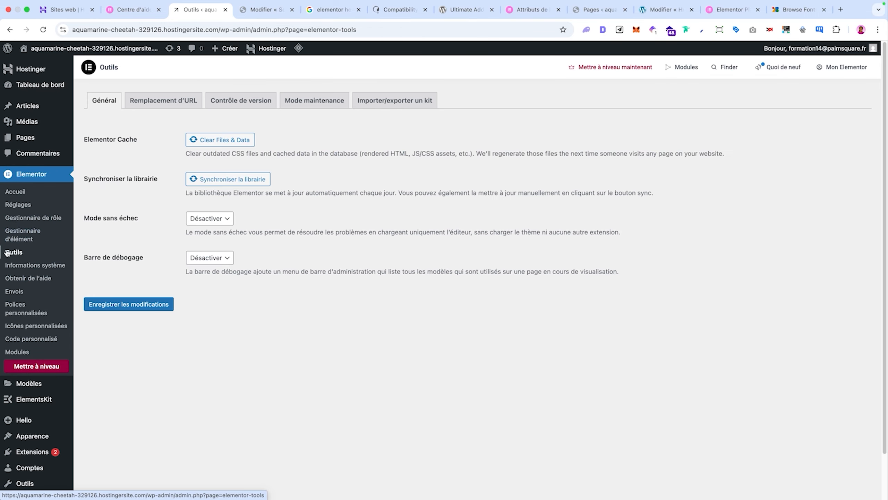
pyautogui.click(212, 140)
pyautogui.click(201, 178)
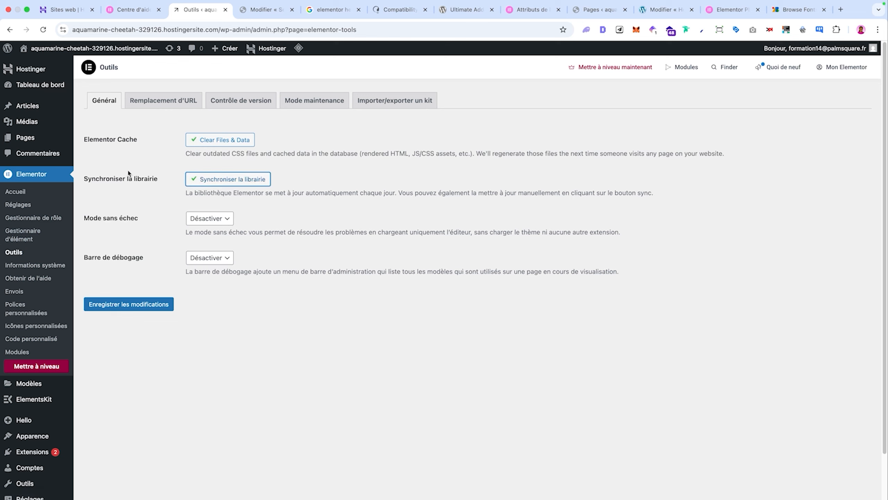
# Open Remplacement d'URL in Elementor's Outils and examine the fields for the old and new site addresses
pyautogui.click(164, 101)
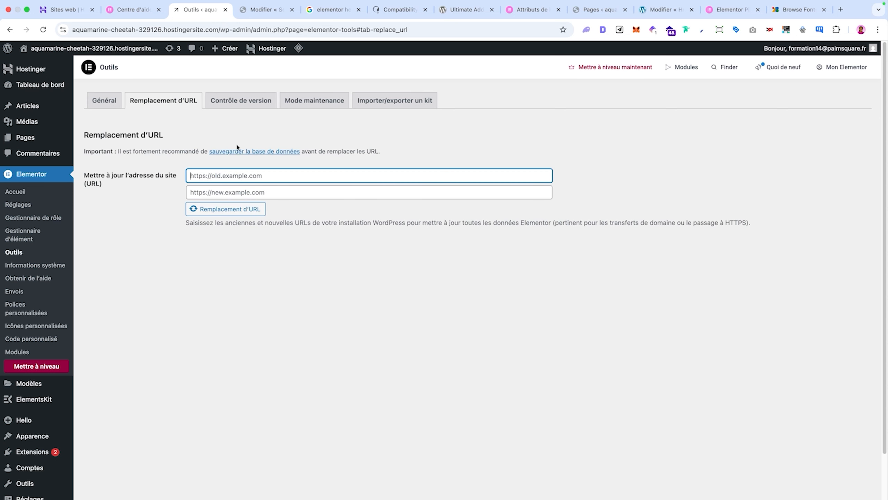
pyautogui.click(205, 175)
pyautogui.click(206, 192)
pyautogui.click(205, 177)
pyautogui.click(223, 192)
pyautogui.click(233, 177)
pyautogui.click(231, 193)
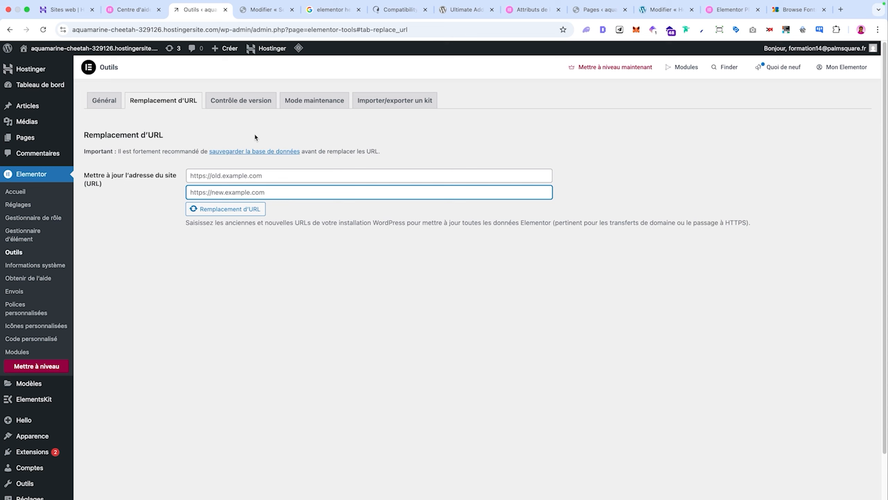
# Open Contrôle de version in Elementor's Outils and look through the list of earlier versions available for rollback
pyautogui.click(251, 108)
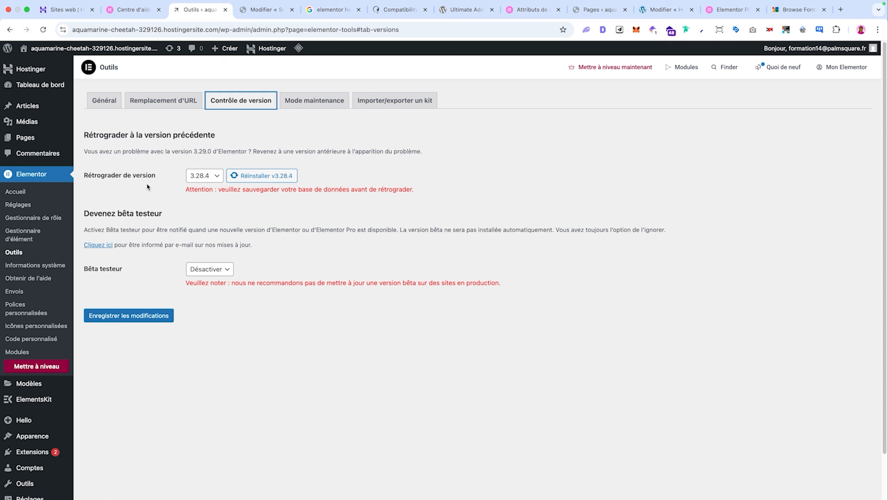
pyautogui.click(212, 176)
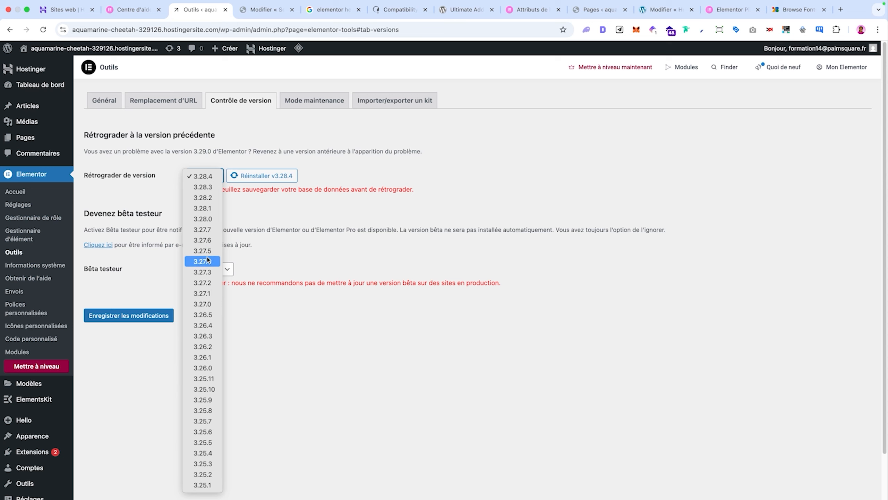
pyautogui.click(172, 194)
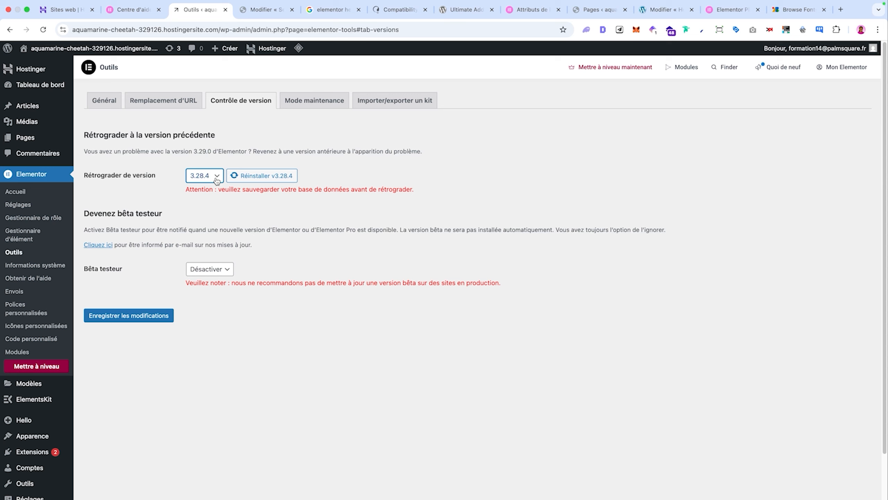
pyautogui.click(216, 178)
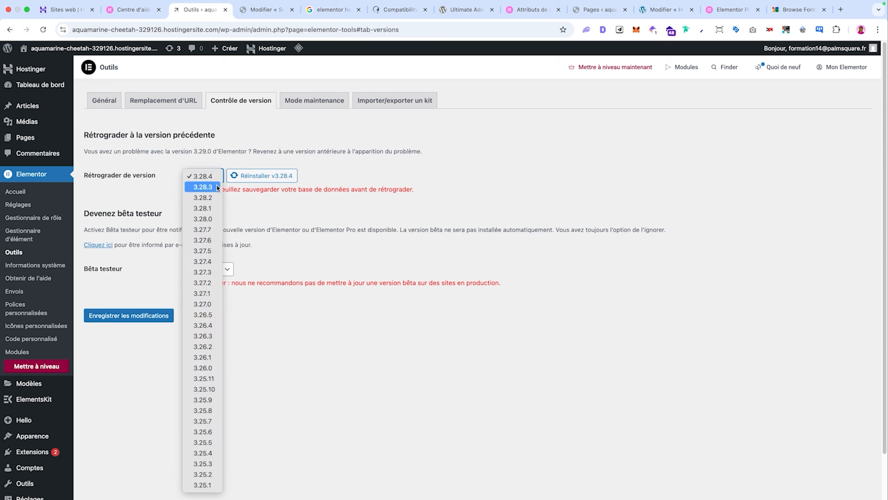
pyautogui.click(248, 222)
# Set the Bêta testeur option to Activer without saving the change
pyautogui.click(210, 269)
pyautogui.click(210, 280)
pyautogui.click(216, 271)
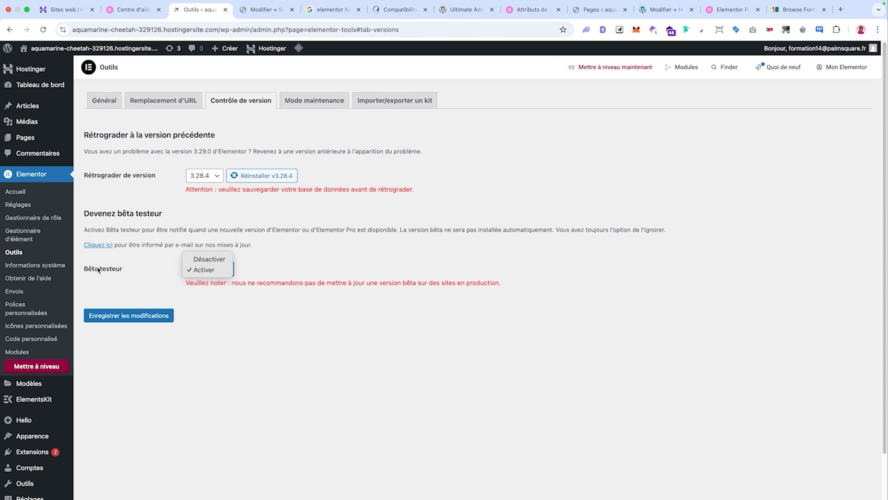
pyautogui.click(84, 268)
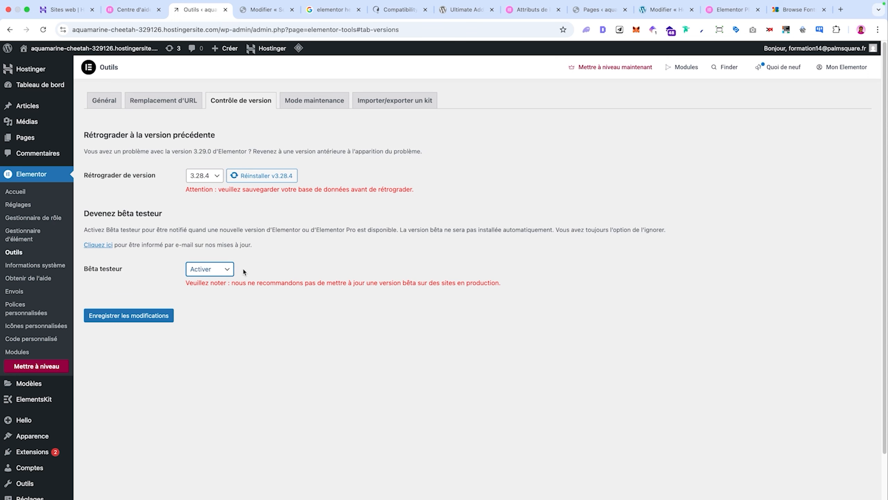
# From the Mode maintenance settings, create a new template titled "maintenance" and open it for editing with Elementor
pyautogui.click(314, 101)
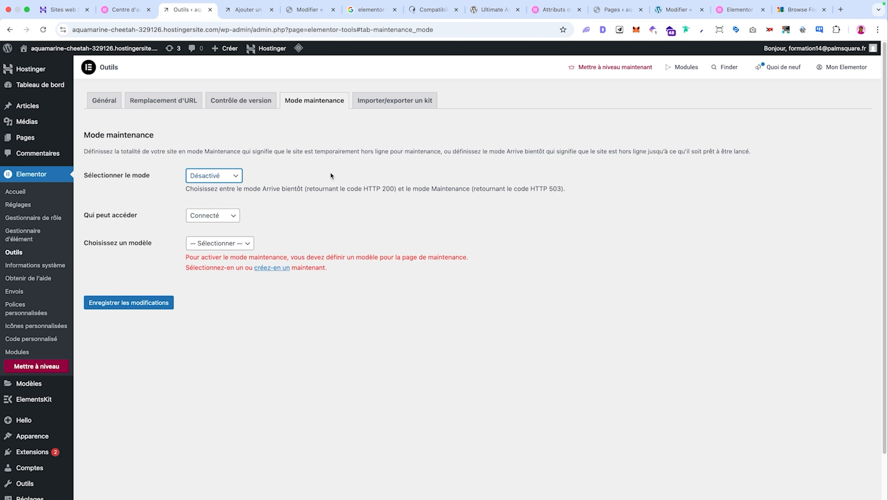
pyautogui.click(229, 178)
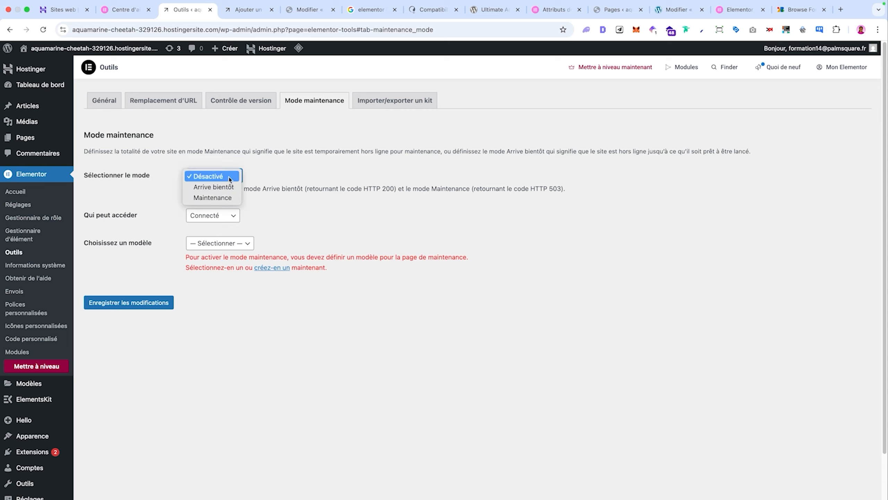
pyautogui.click(212, 199)
pyautogui.click(277, 268)
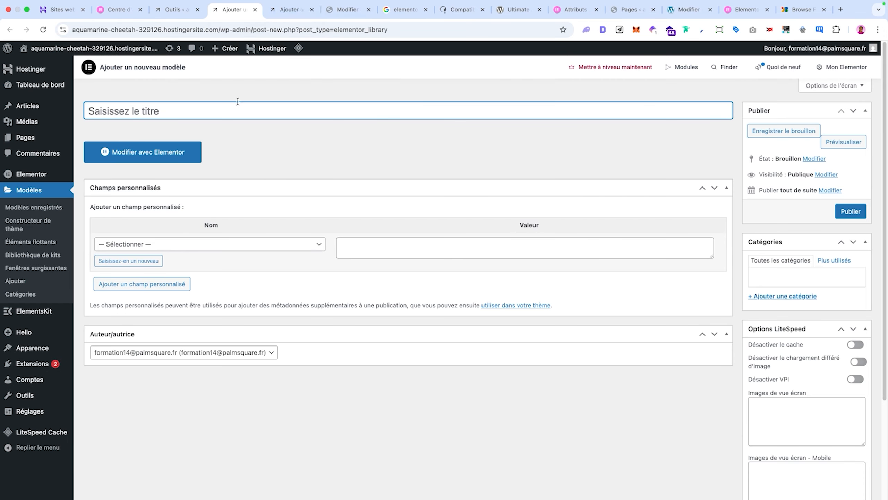
pyautogui.write('maintenance')
pyautogui.click(229, 151)
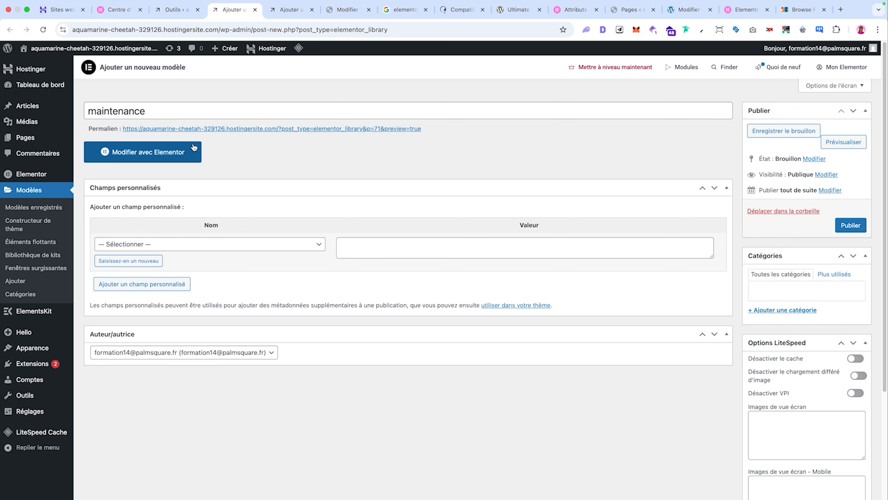
pyautogui.click(159, 152)
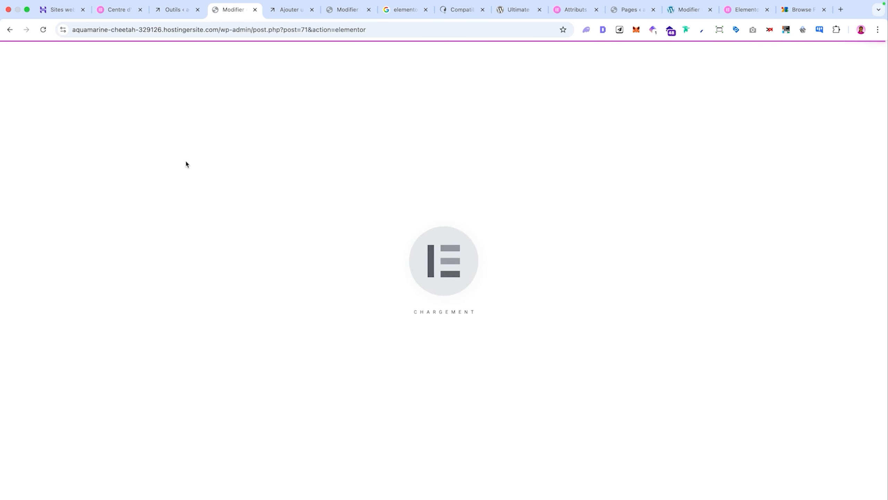
# Change the page template in the Réglages de Page to a blank layout without the site header and footer
pyautogui.click(446, 52)
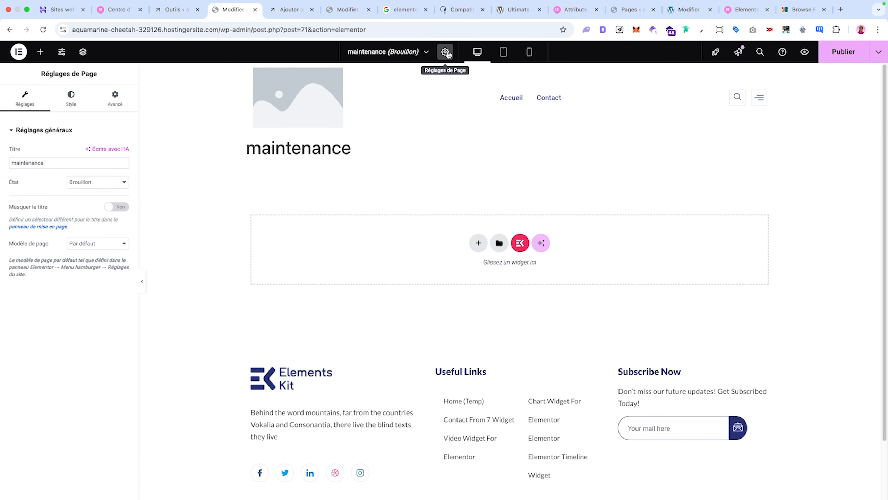
pyautogui.click(97, 245)
pyautogui.click(101, 254)
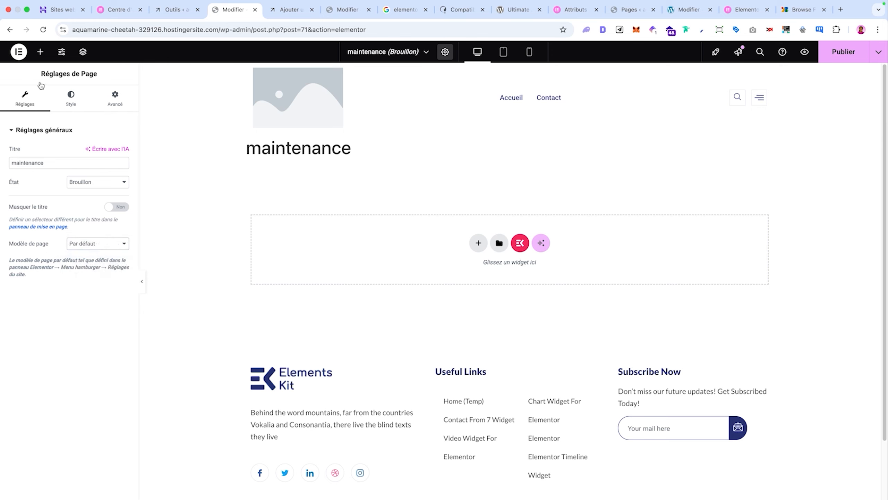
# Add a heading widget to the maintenance template and set its text to "Maintenance du site"
pyautogui.click(41, 52)
pyautogui.moveTo(38, 248); pyautogui.dragTo(409, 153)
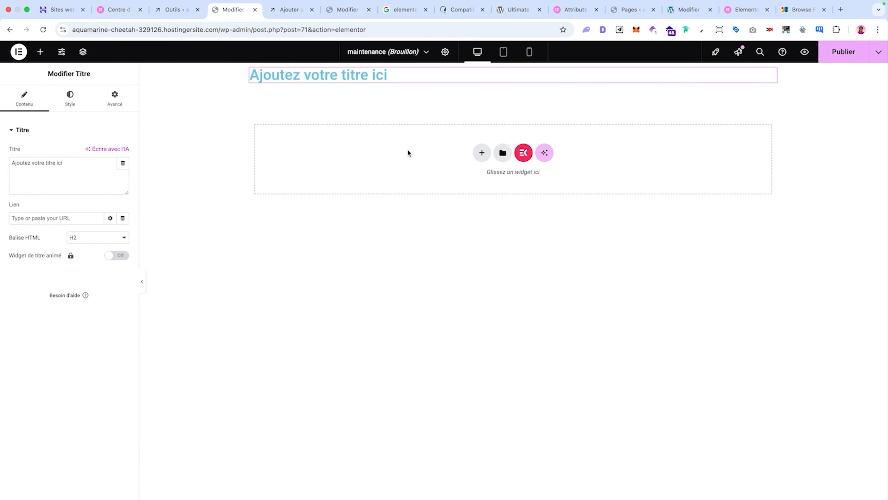
pyautogui.click(89, 178)
pyautogui.press('super+a')
pyautogui.write('Maintecnce du site')
pyautogui.rightClick(21, 161)
pyautogui.click(44, 164)
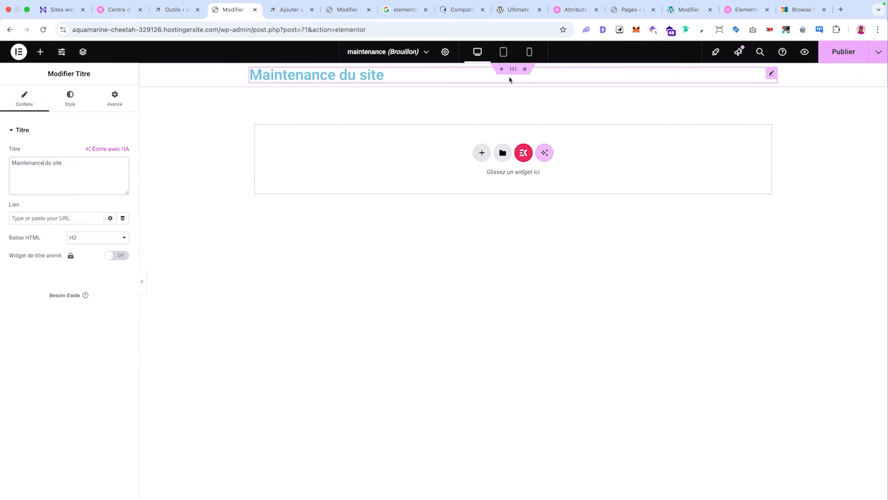
# Publish the maintenance template and view its live page with the heading
pyautogui.click(853, 53)
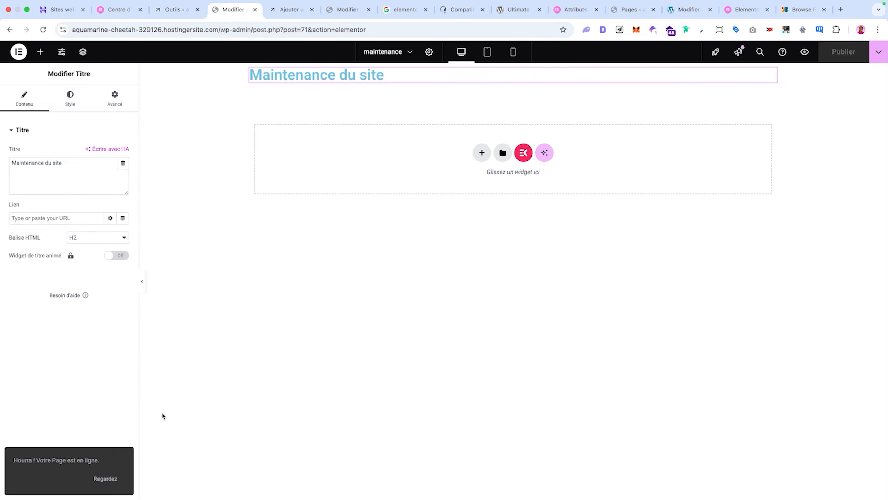
pyautogui.click(105, 478)
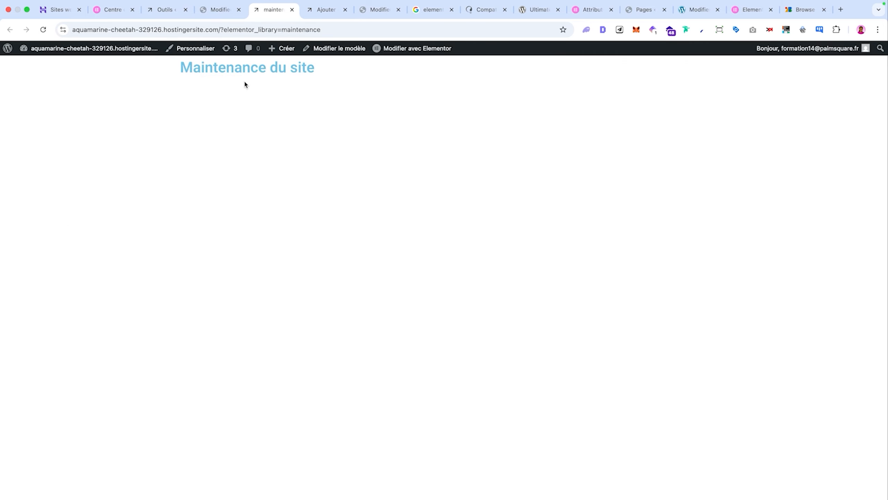
pyautogui.moveTo(185, 69); pyautogui.dragTo(317, 82)
pyautogui.moveTo(179, 78); pyautogui.dragTo(340, 81)
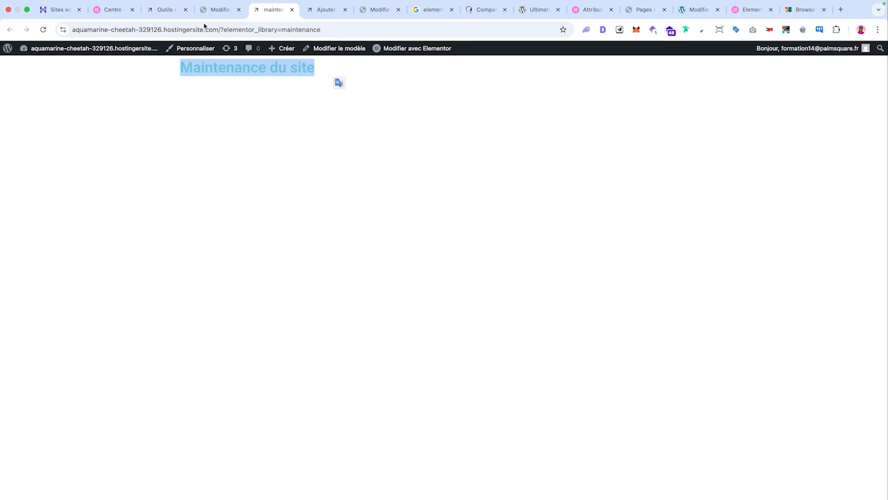
# Leave the template editor and reopen the Mode maintenance settings in Elementor's Outils
pyautogui.click(206, 13)
pyautogui.click(18, 51)
pyautogui.click(35, 140)
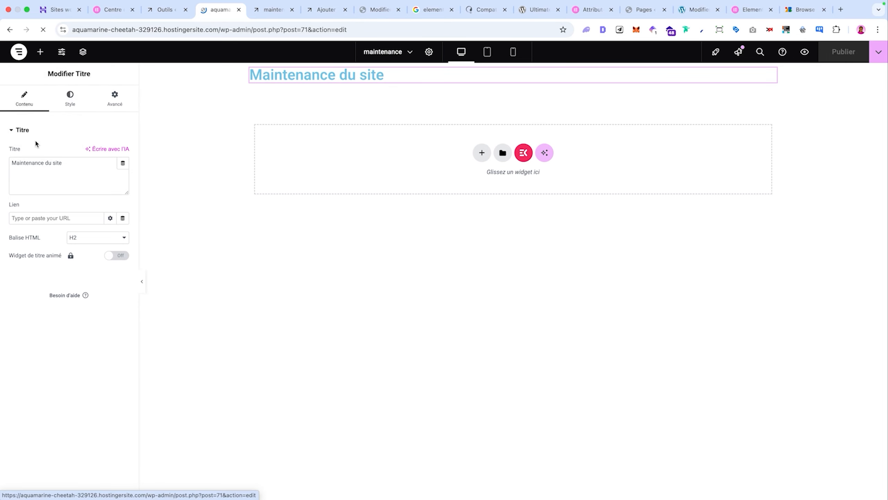
pyautogui.click(31, 174)
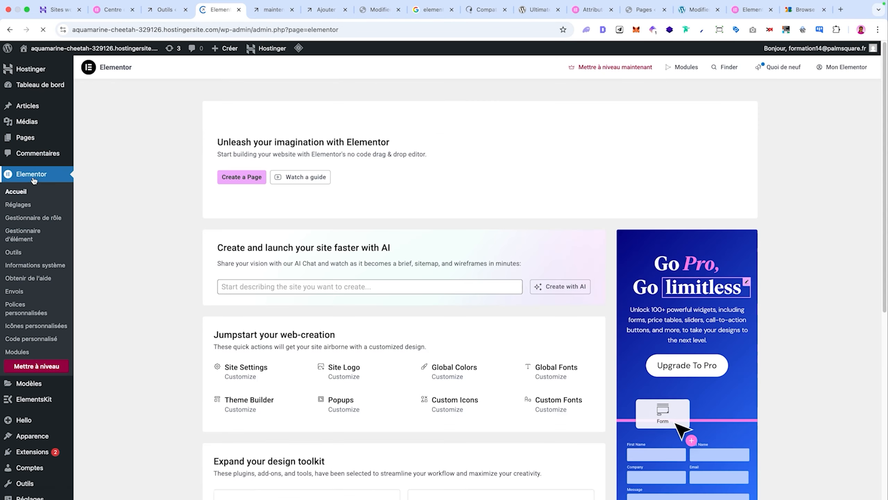
pyautogui.click(14, 251)
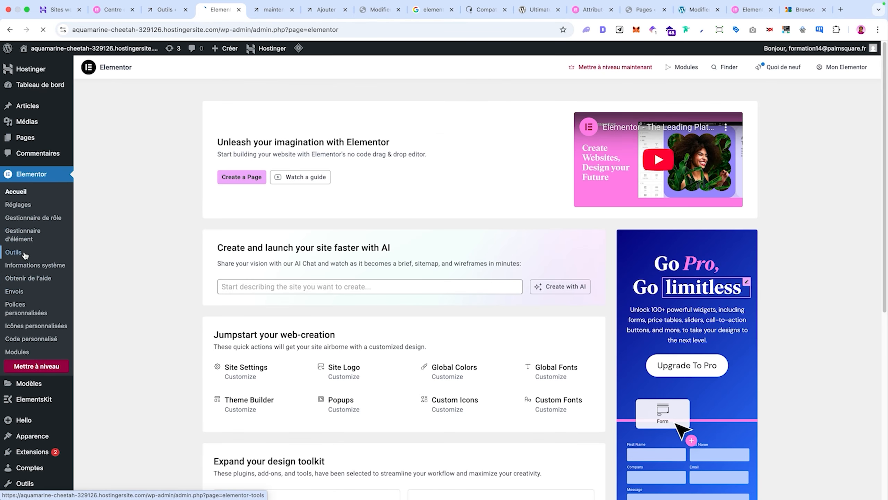
pyautogui.click(325, 100)
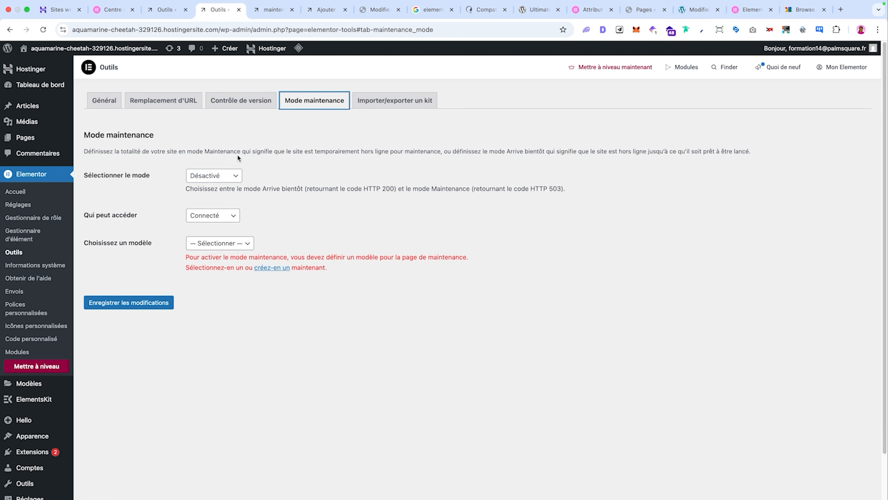
# Set the site mode to Maintenance with "maintenance" as its template, and save the changes
pyautogui.click(216, 174)
pyautogui.click(218, 197)
pyautogui.click(219, 243)
pyautogui.click(207, 266)
pyautogui.click(153, 300)
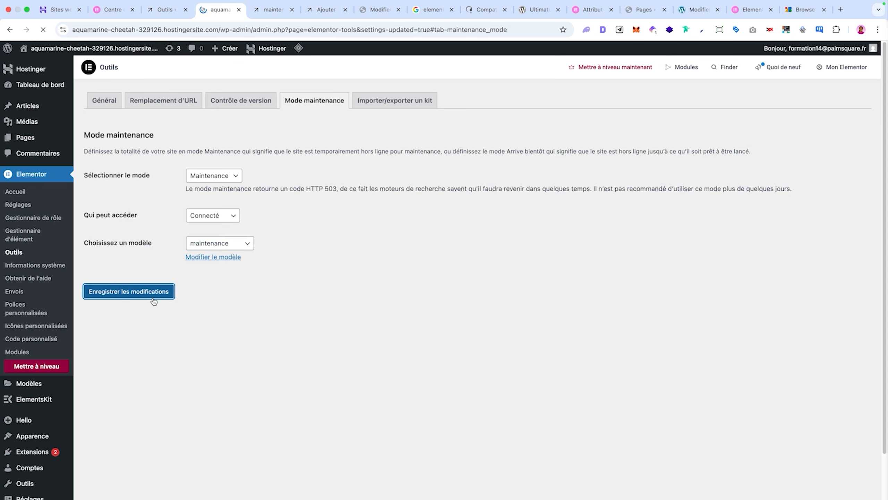
pyautogui.moveTo(284, 52)
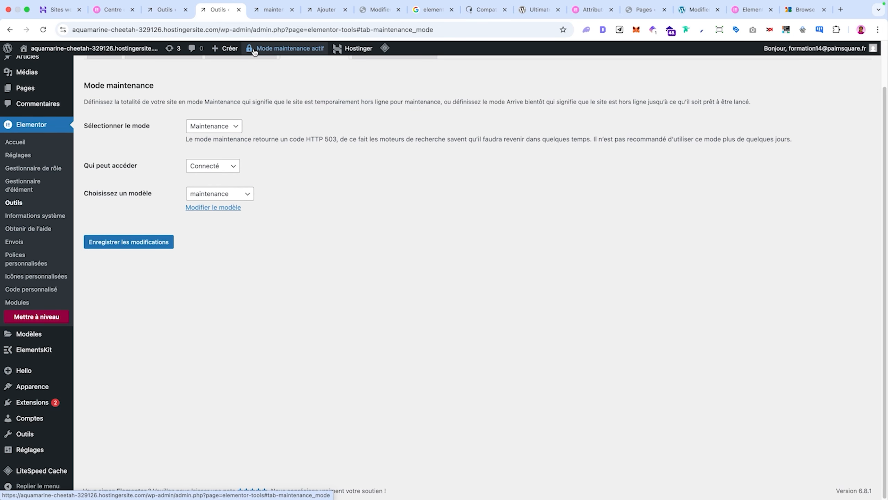
pyautogui.moveTo(250, 55)
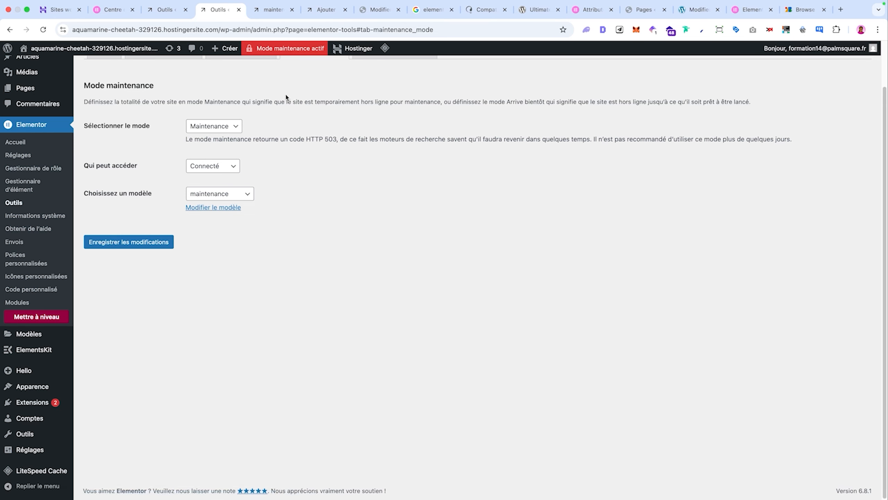
# View the Importer/exporter un kit options, and examine the server and WordPress details in Elementor's Informations système
pyautogui.scroll(2, 283, 94)
pyautogui.click(413, 105)
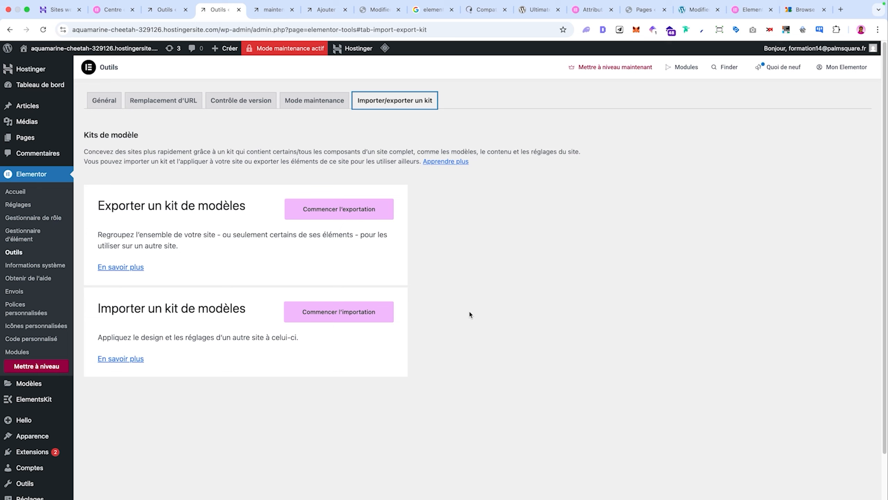
pyautogui.click(52, 264)
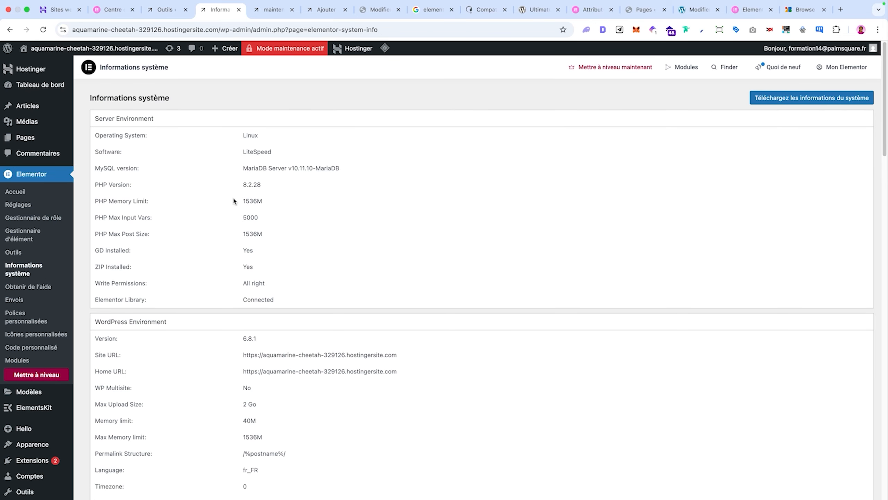
pyautogui.scroll(-5, 204, 141)
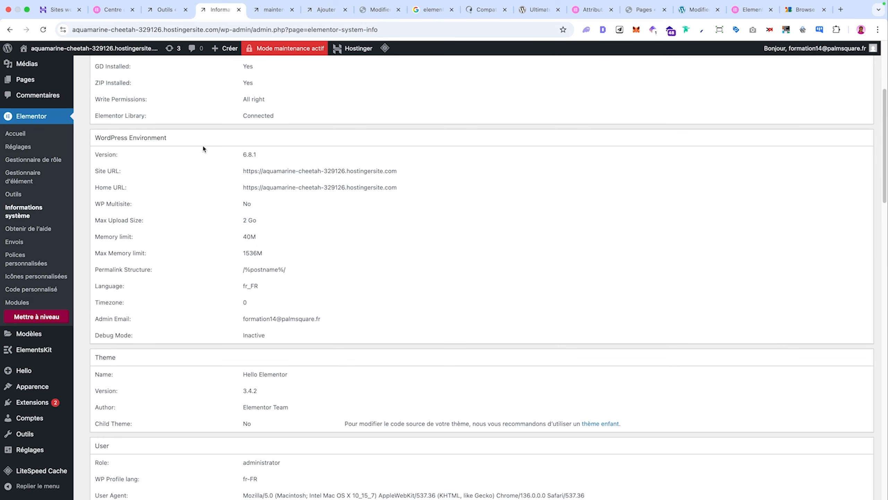
# Open Elementor's help center through Obtenir de l'aide, view it, and return to the WordPress admin
pyautogui.click(32, 229)
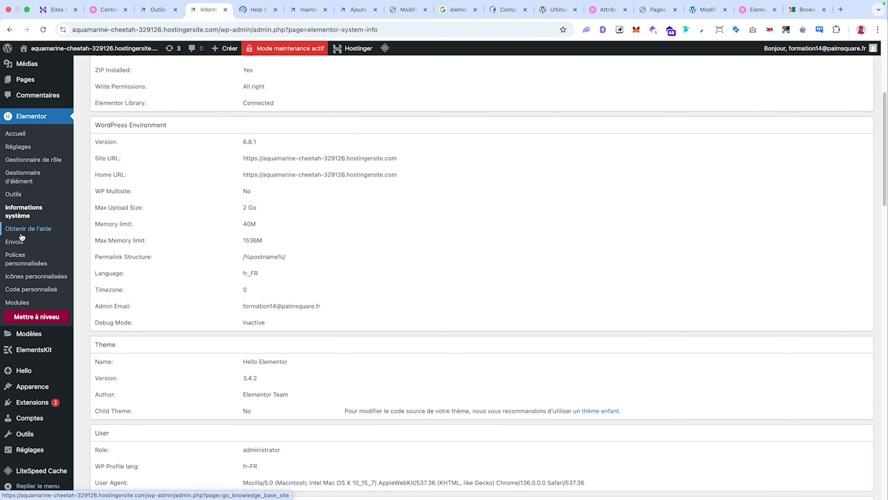
pyautogui.click(254, 9)
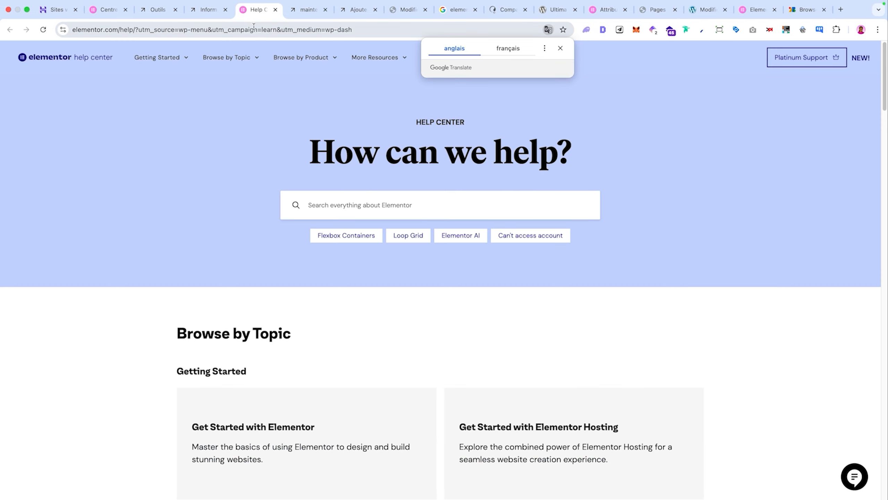
pyautogui.click(211, 15)
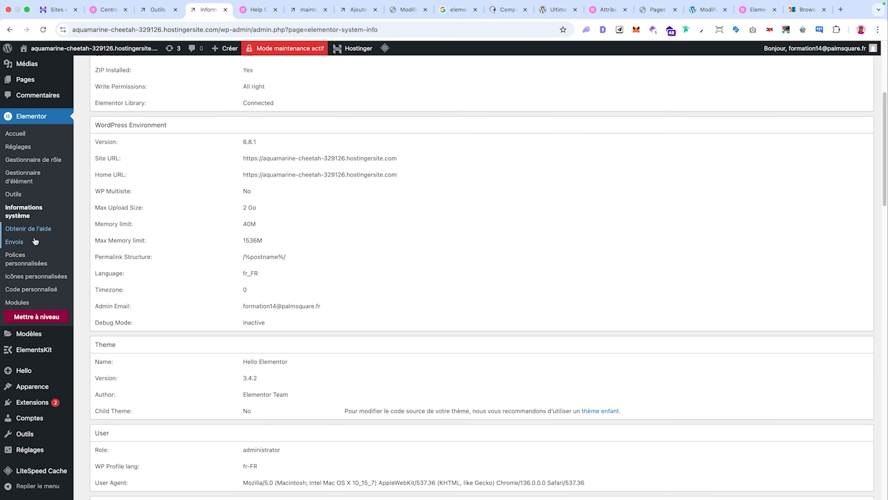
# View Elementor's Envois page and its Polices personnalisées page
pyautogui.click(16, 242)
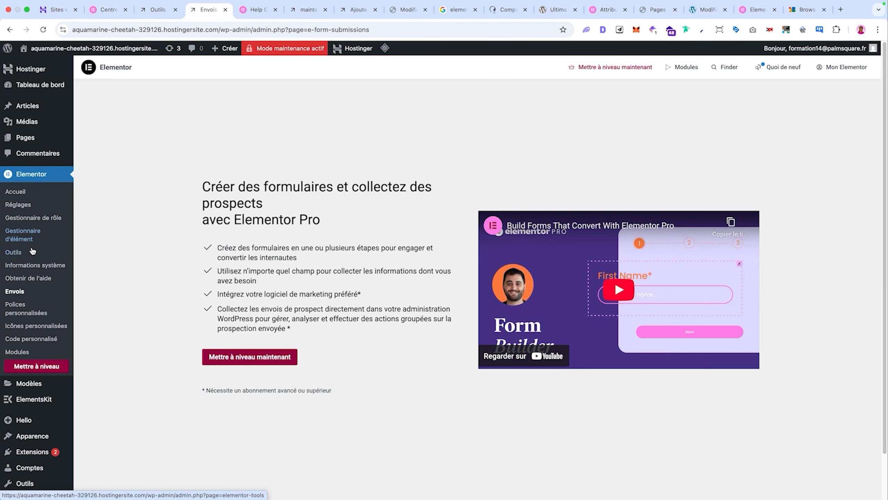
pyautogui.scroll(-3, 24, 306)
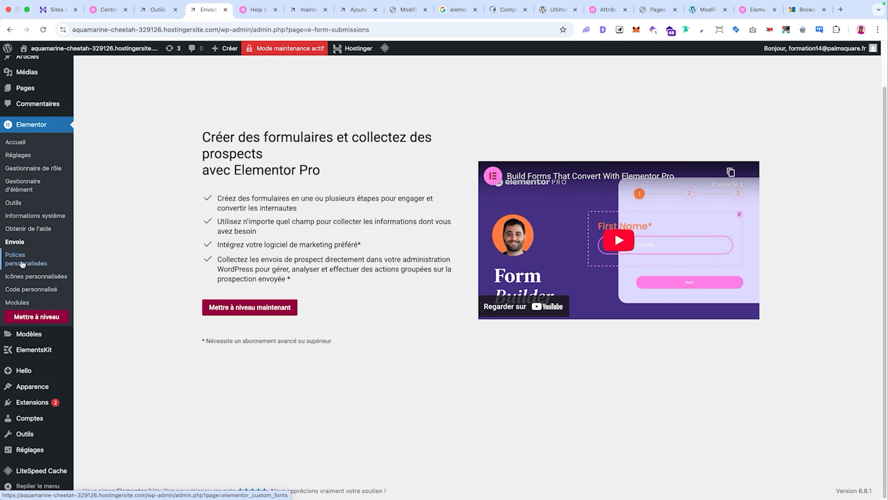
pyautogui.click(18, 256)
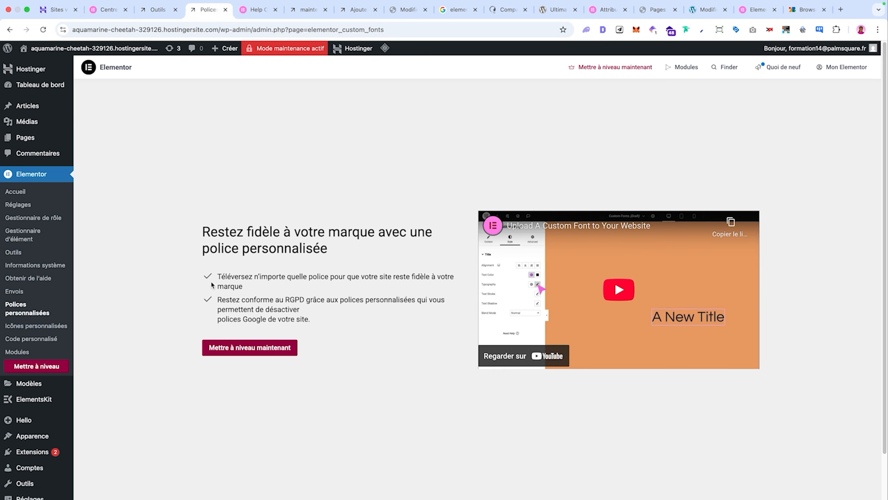
# Open the plugin installation page in a separate tab and search the WordPress plugin directory for "font"
pyautogui.keyDown('super'); pyautogui.click(32, 452); pyautogui.keyUp('super')
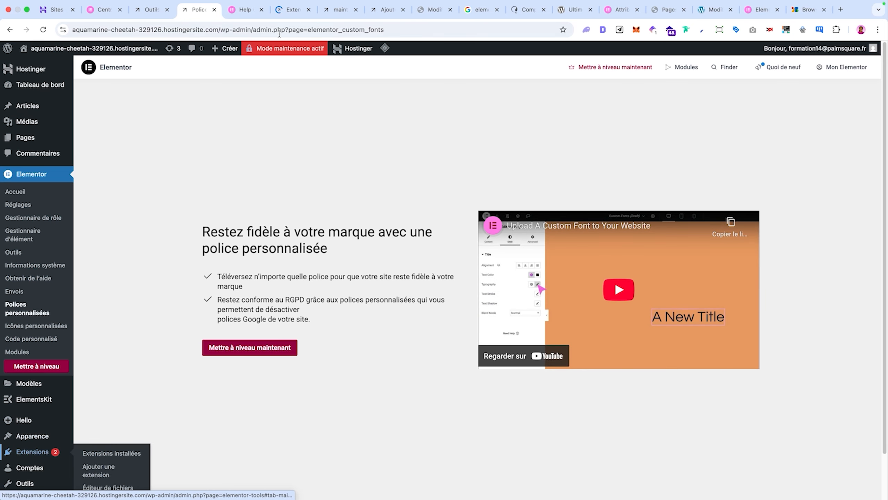
pyautogui.click(246, 9)
pyautogui.click(173, 71)
pyautogui.click(757, 98)
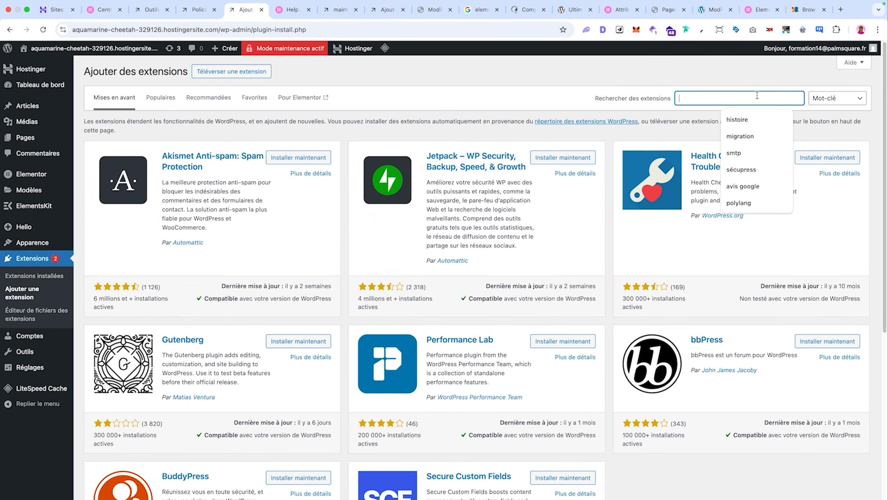
pyautogui.write('font')
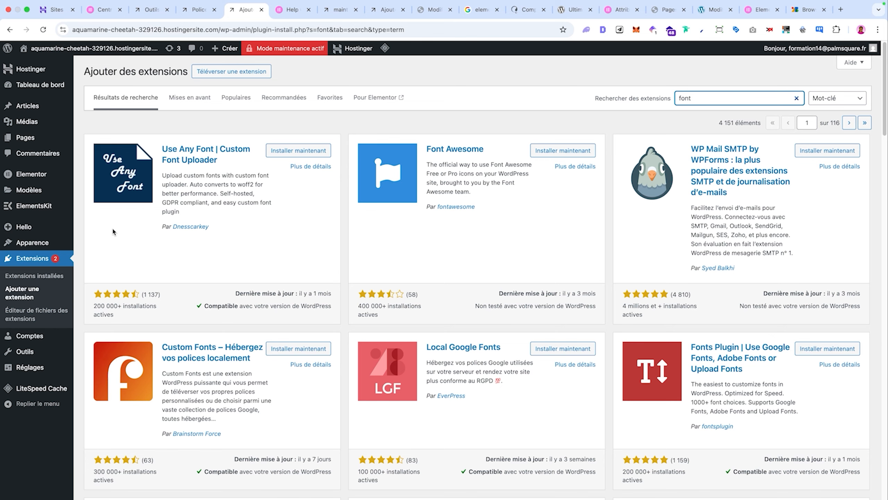
# View Elementor's Icônes personnalisées page and its Code personnalisé page
pyautogui.click(104, 319)
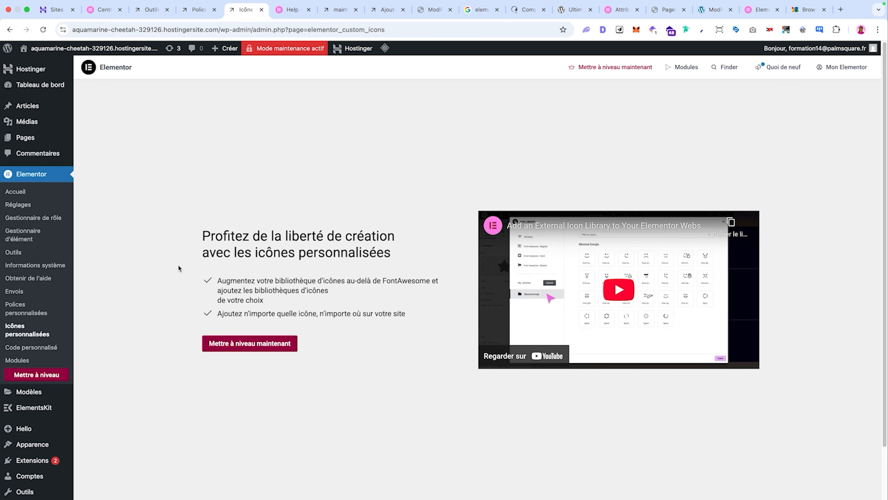
pyautogui.click(35, 348)
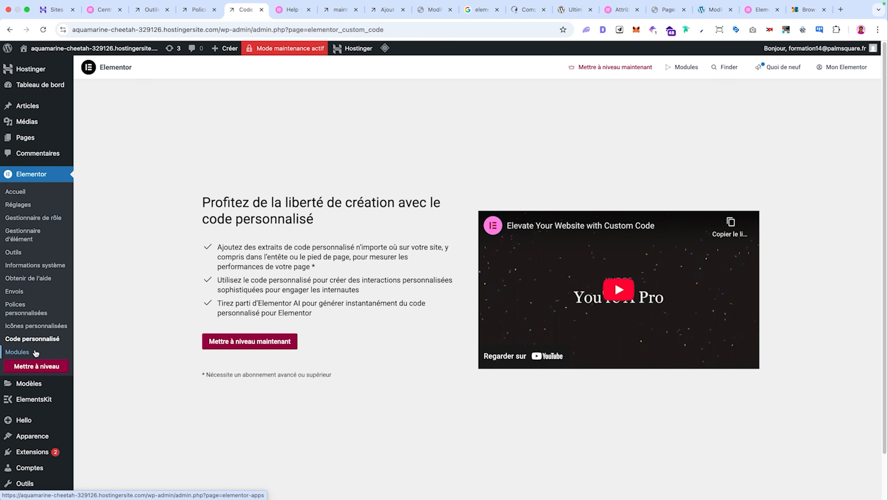
# Open Elementor's Modules page and look through the catalogue of add-ons and plugins
pyautogui.click(36, 352)
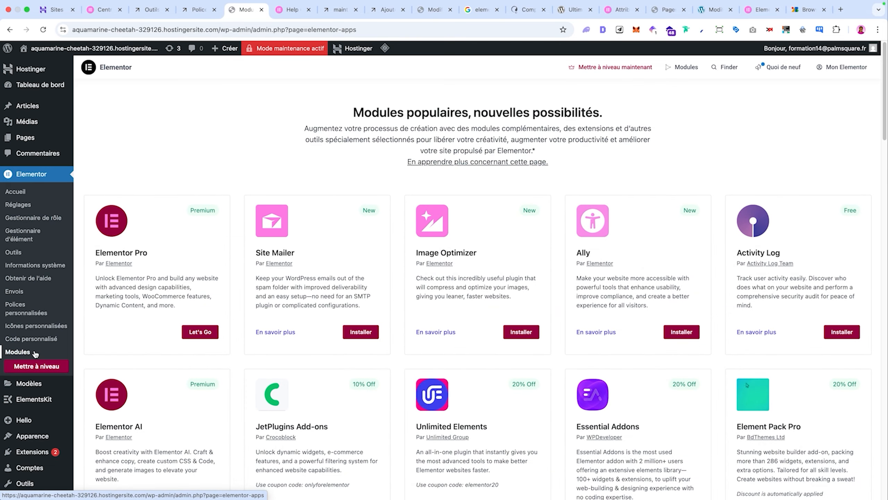
pyautogui.scroll(-10, 366, 281)
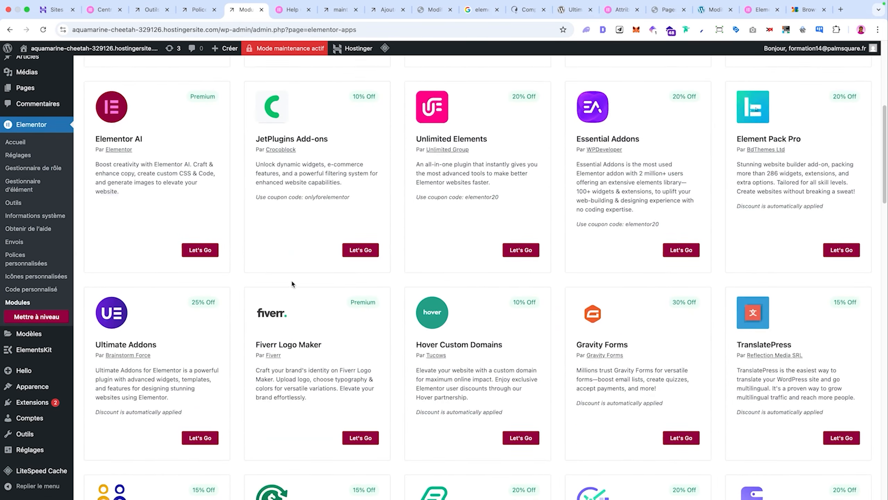
pyautogui.scroll(-8, 293, 283)
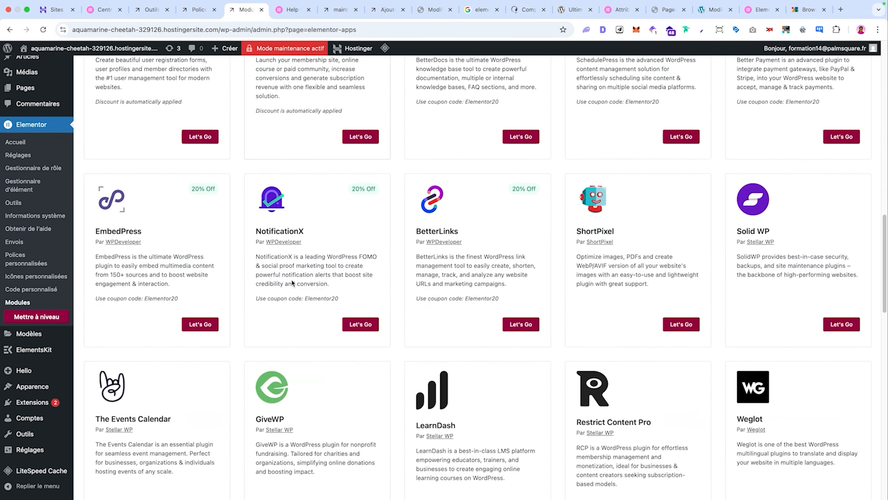
pyautogui.scroll(-4, 383, 219)
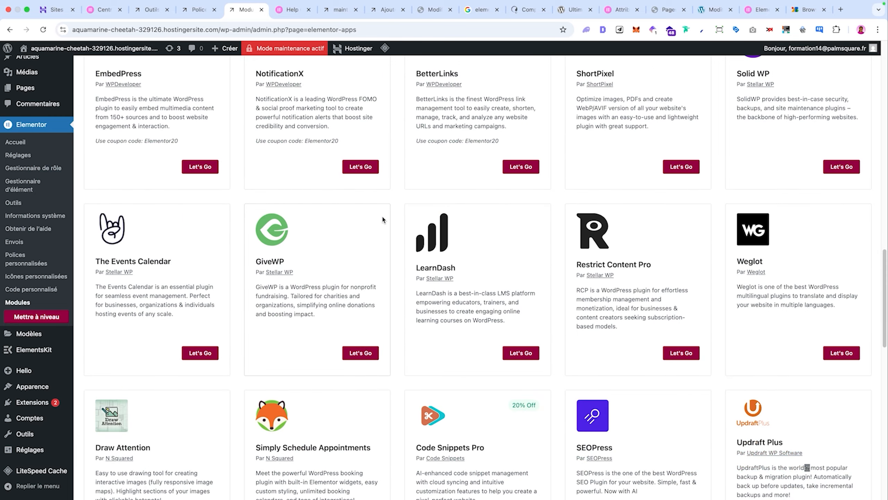
pyautogui.scroll(-18, 384, 219)
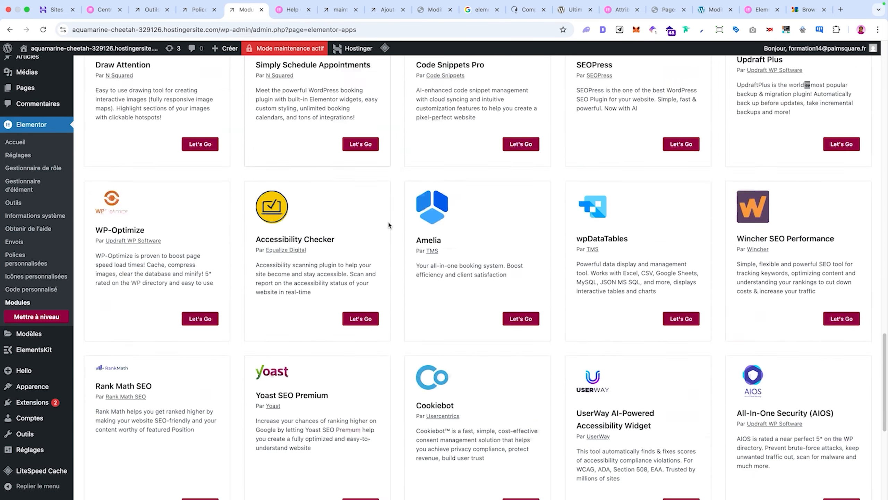
pyautogui.scroll(7, 389, 225)
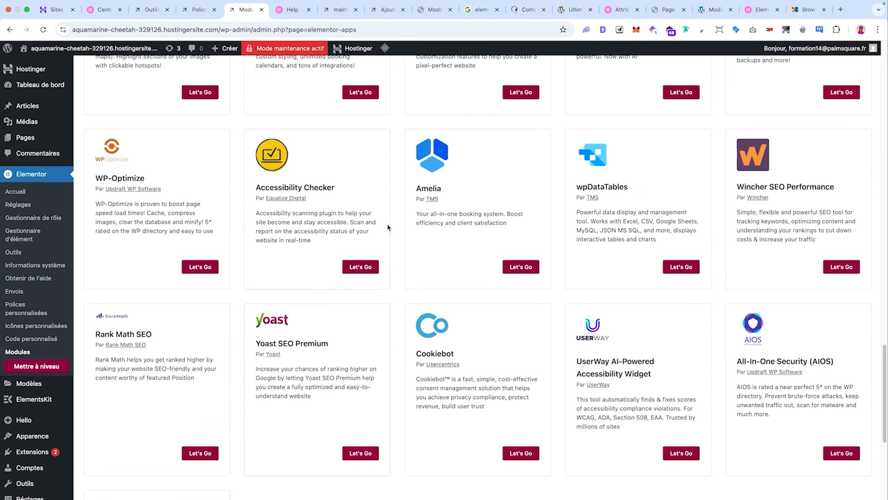
pyautogui.scroll(20, 385, 231)
pyautogui.scroll(-5, 385, 234)
pyautogui.scroll(-5, 387, 240)
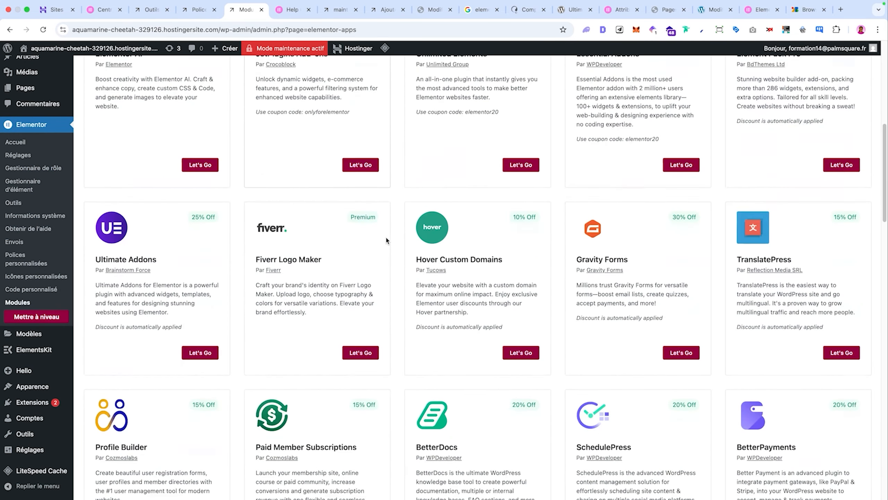
# Examine the Unlimited Elements and Essential Addons entries and the neighbouring add-ons in the Modules catalogue
pyautogui.scroll(5, 387, 240)
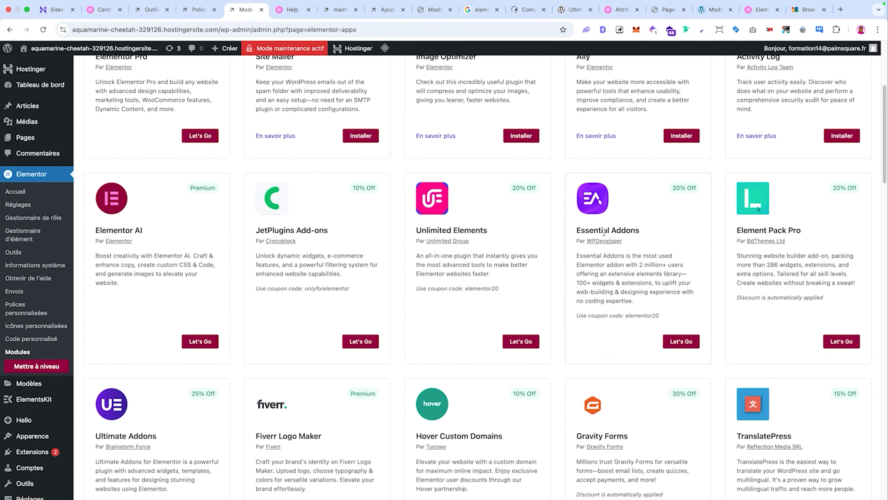
pyautogui.tripleClick(422, 232)
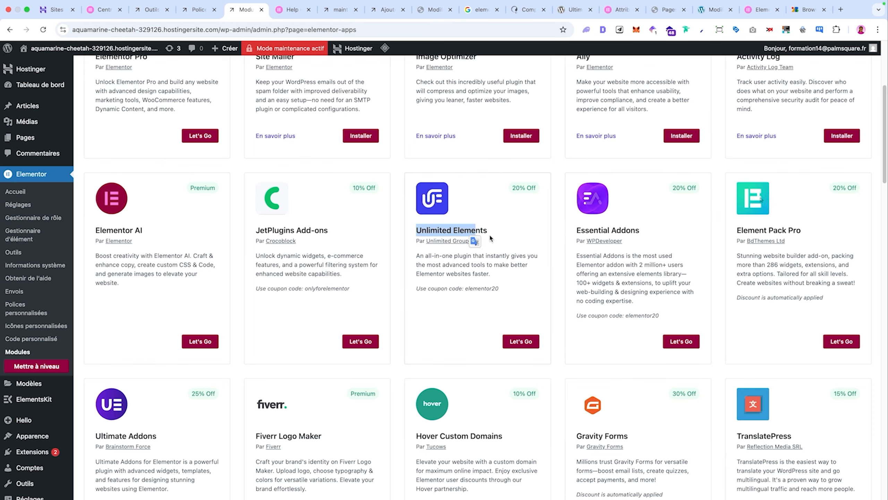
pyautogui.moveTo(577, 230); pyautogui.dragTo(634, 233)
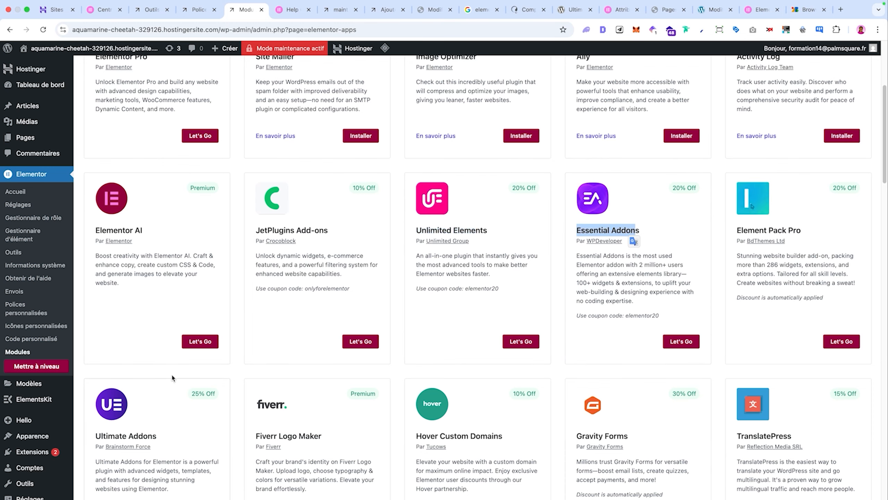
pyautogui.scroll(3, 444, 93)
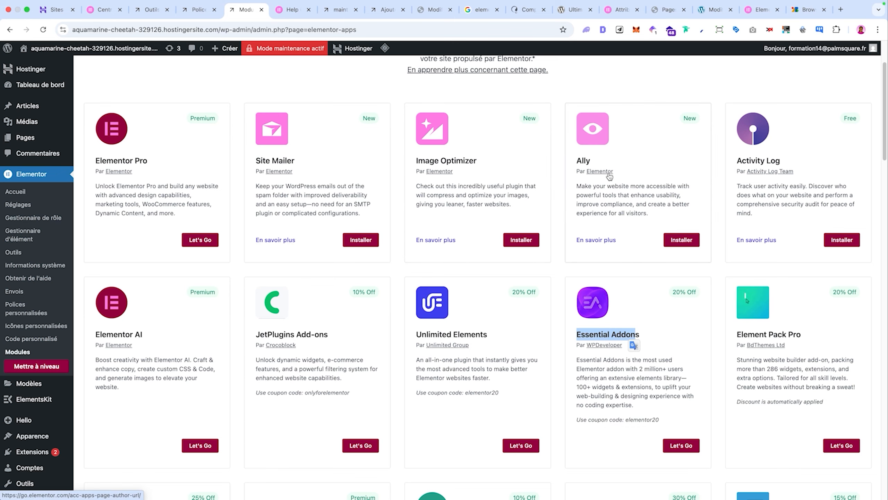
pyautogui.scroll(-5, 362, 200)
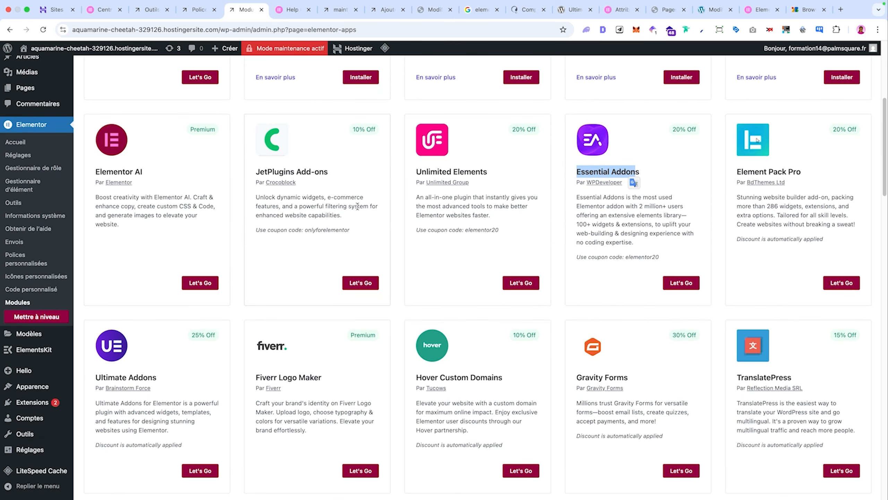
pyautogui.scroll(-5, 349, 212)
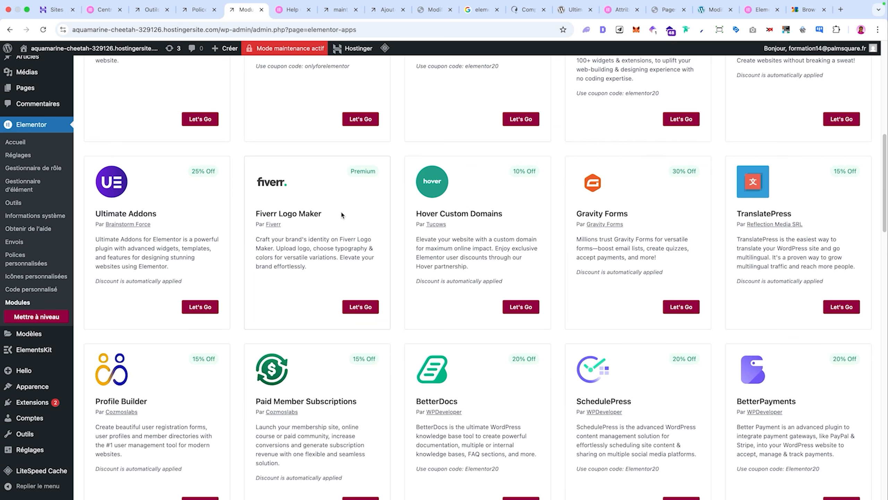
# Open the Modèles enregistrés list and examine the actions available for the "maintenance" and "maintenan" templates
pyautogui.click(19, 334)
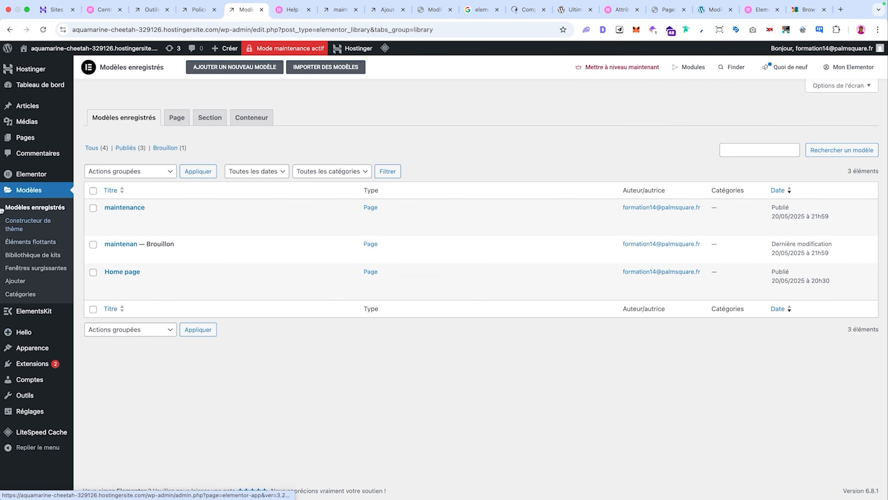
pyautogui.moveTo(128, 215)
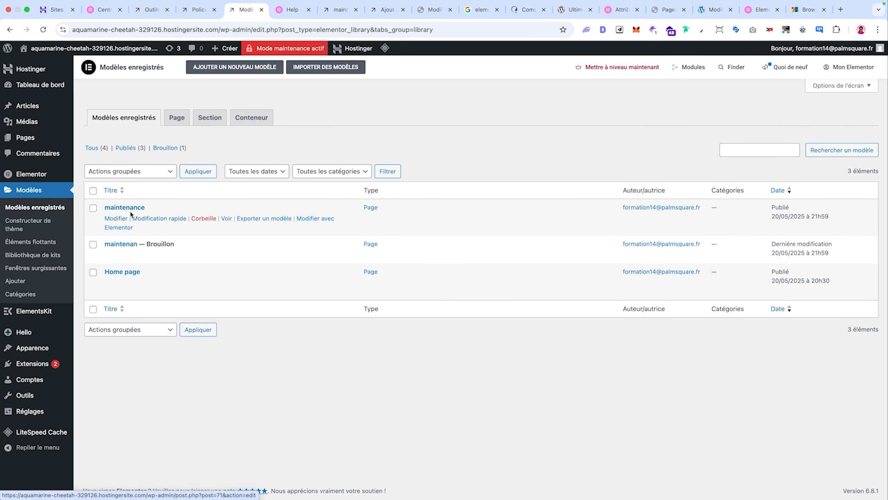
pyautogui.moveTo(136, 245)
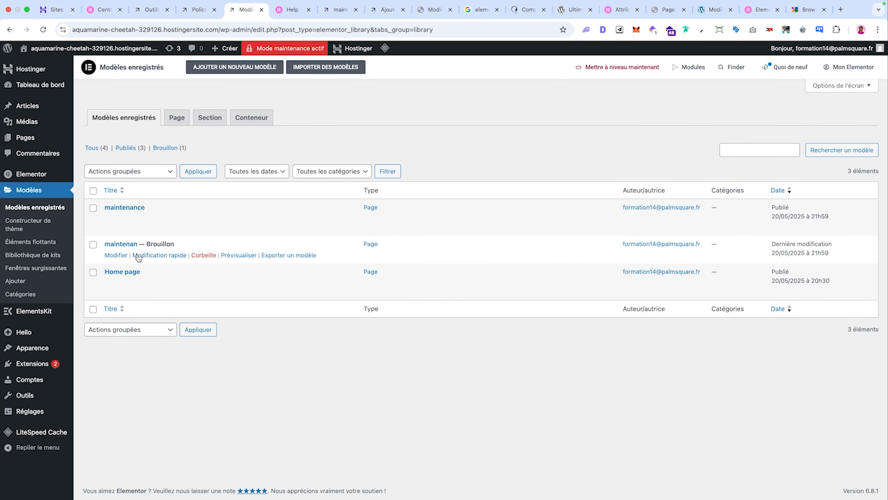
pyautogui.moveTo(175, 232)
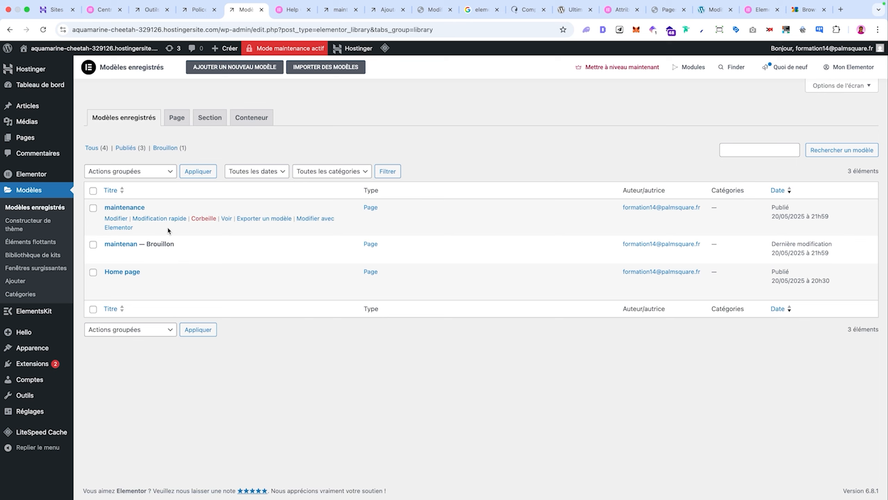